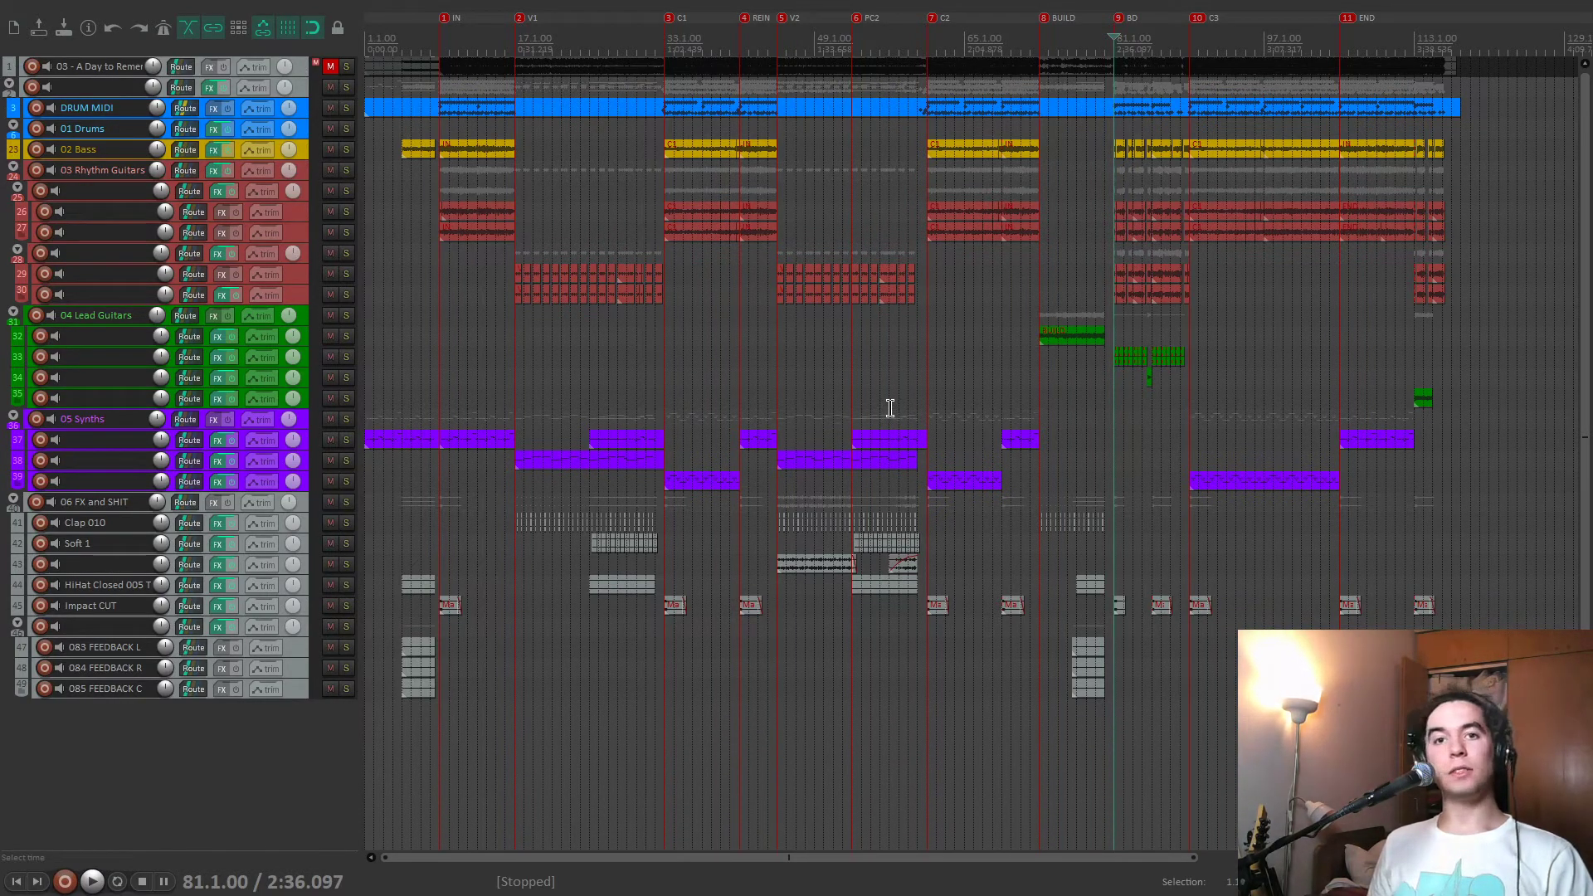
Play the song from the BD marker, stop, and return the edit cursor to the IN marker.
key("space")
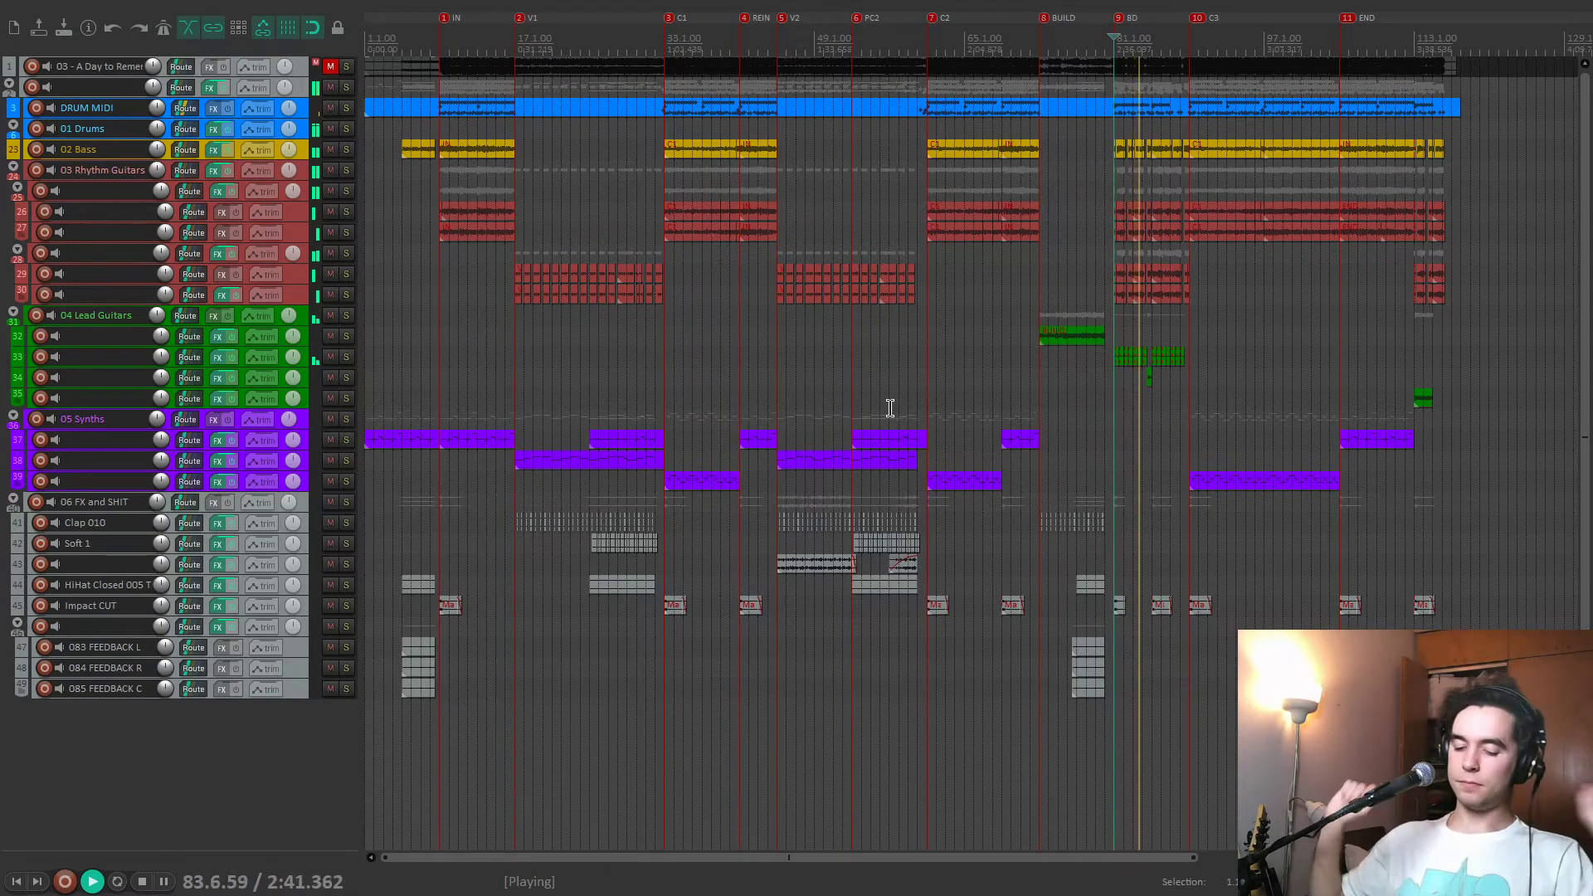
key("space")
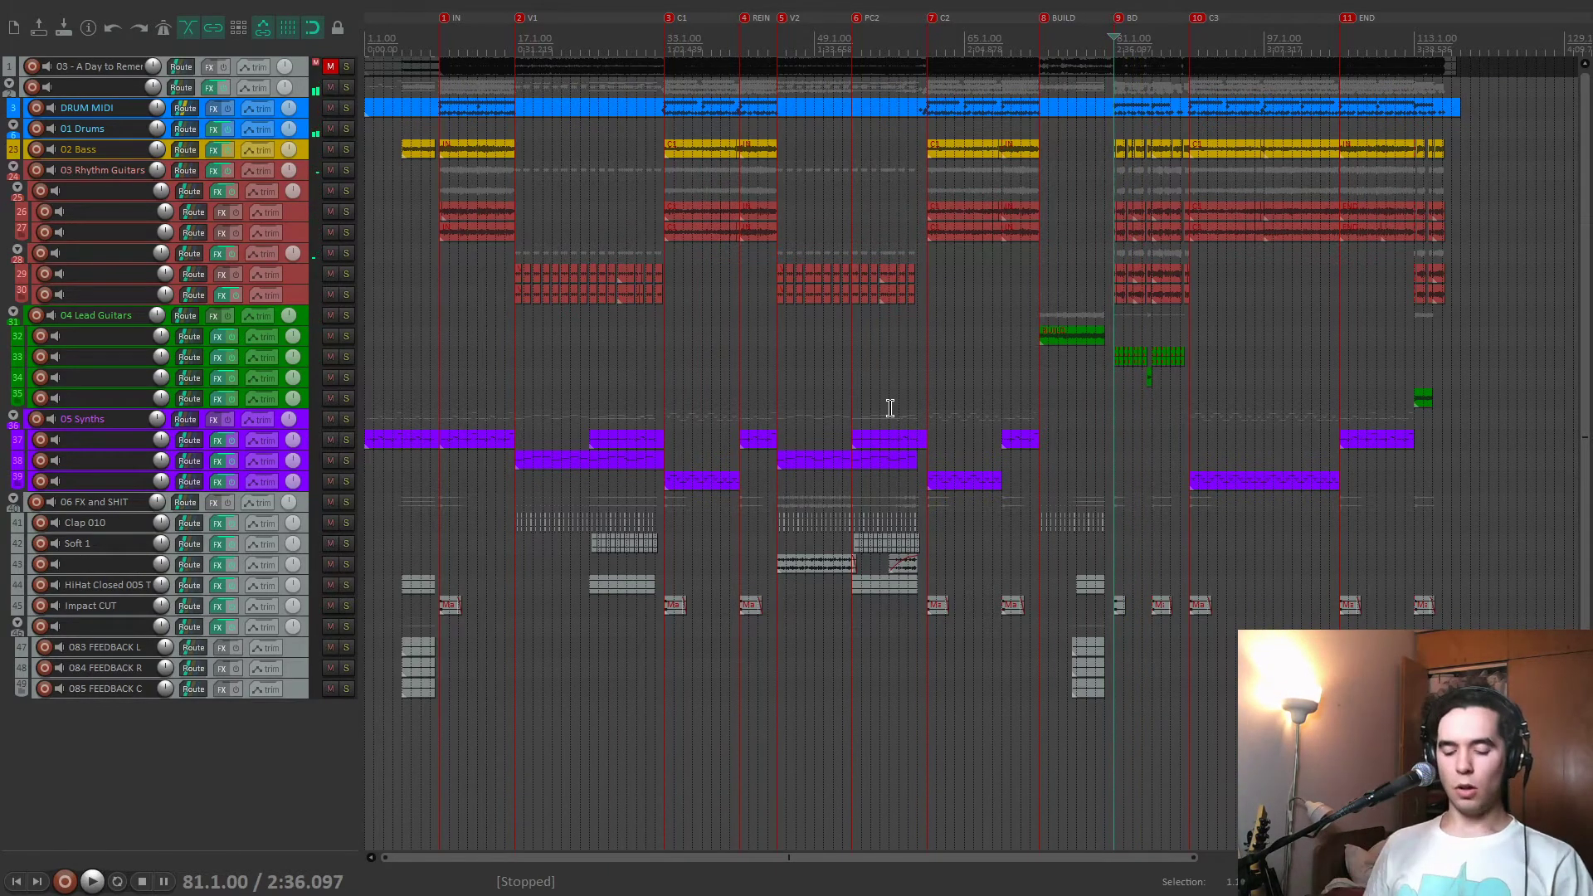
scroll(911, 430, "up", 1)
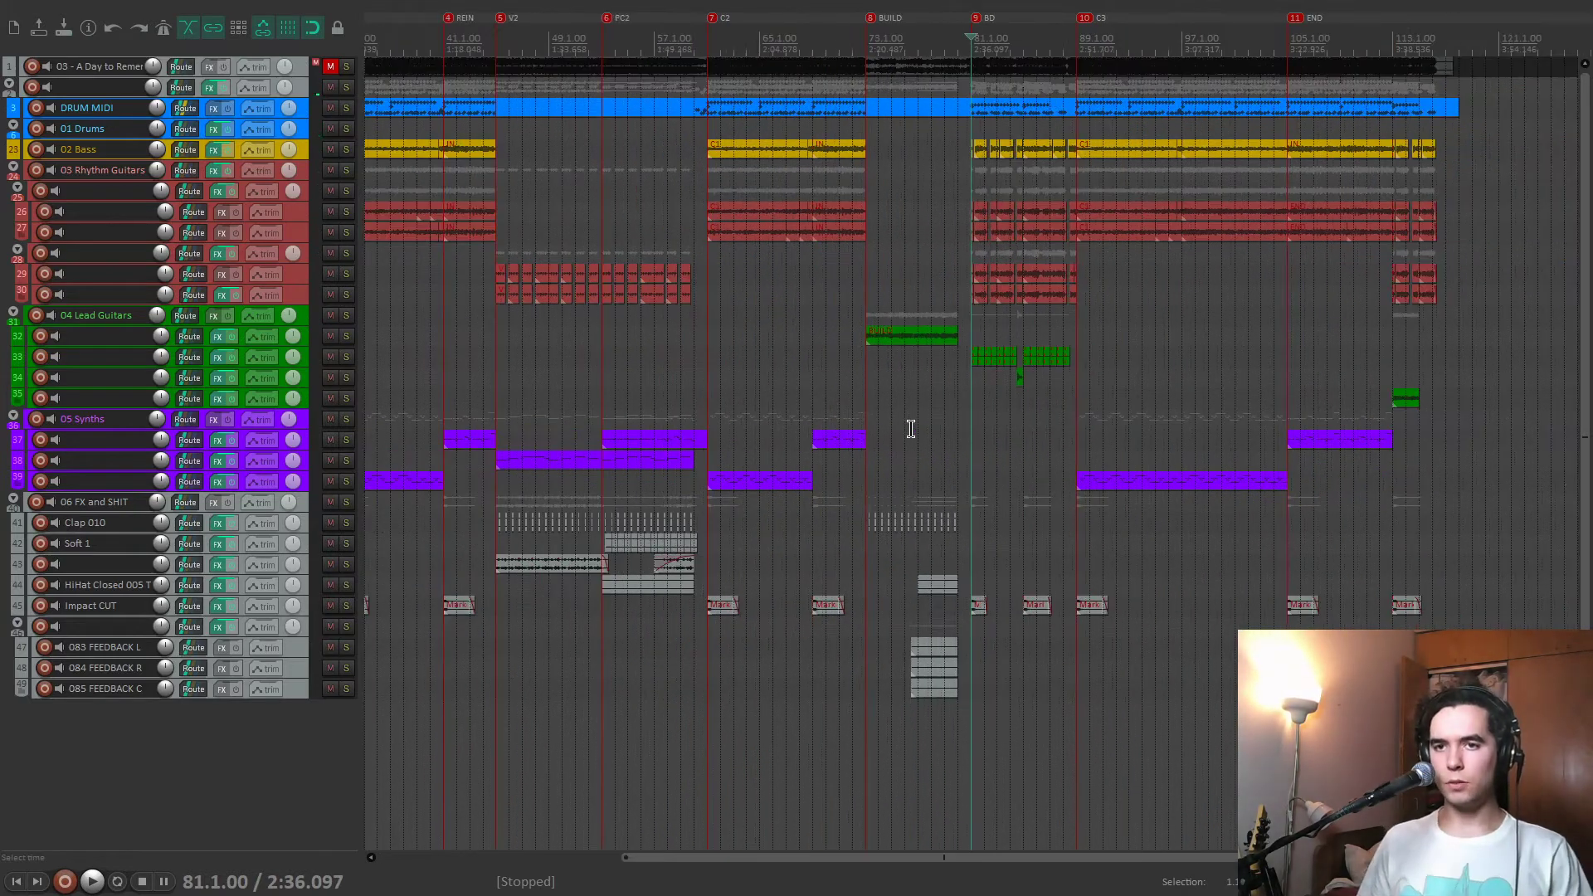
key("1")
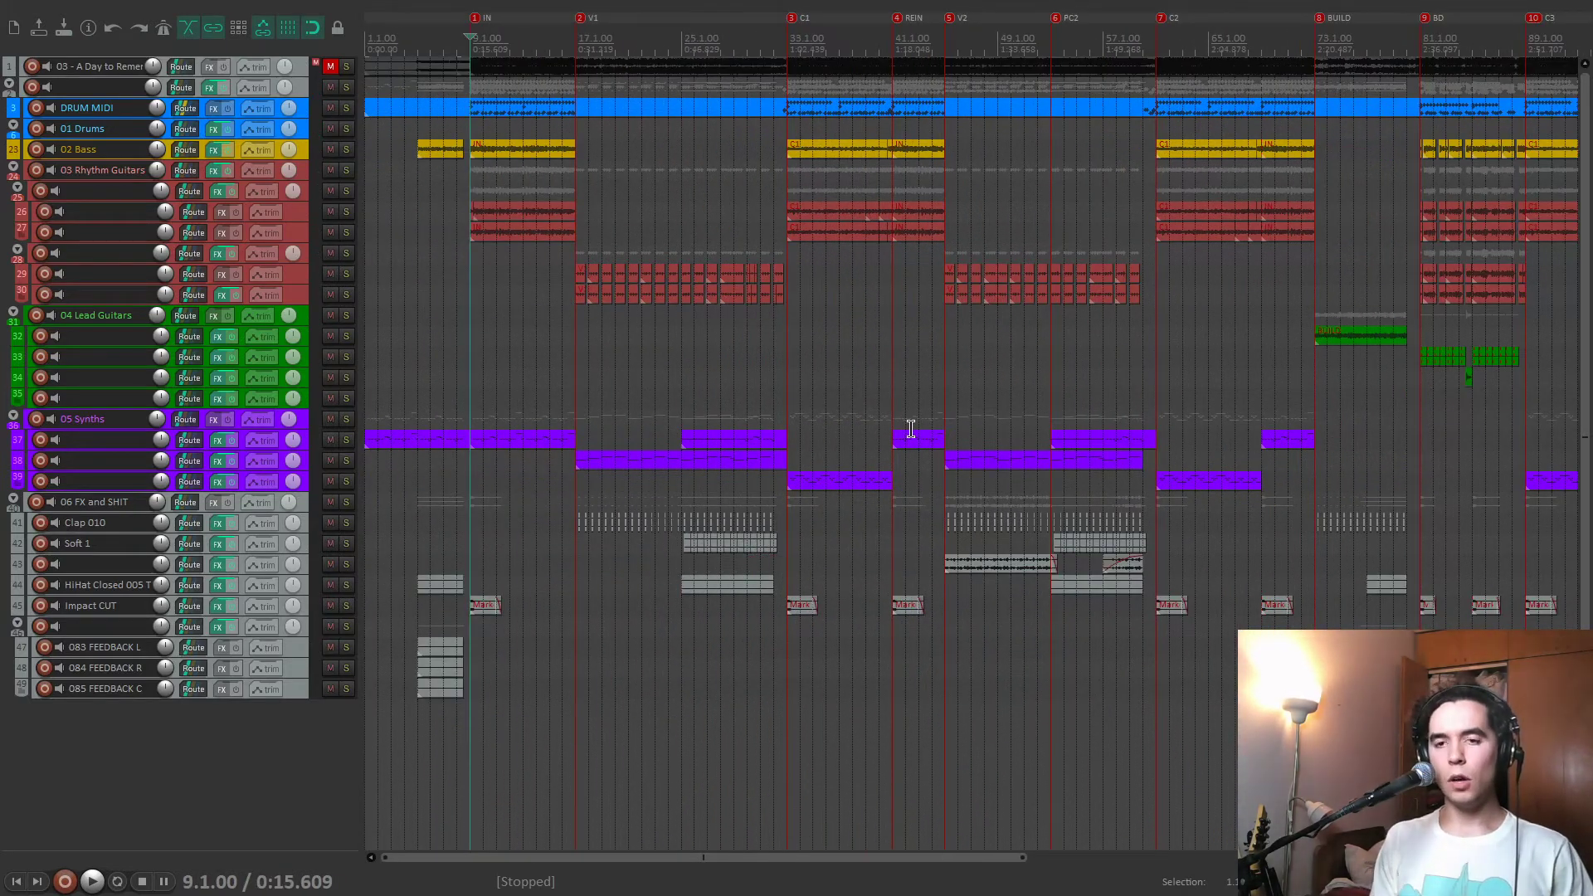
Show the mixer and bypass Gullfoss, JW BG-Mix, LinMB Stereo and Tape in track 2's effects chain.
key("ctrl+m")
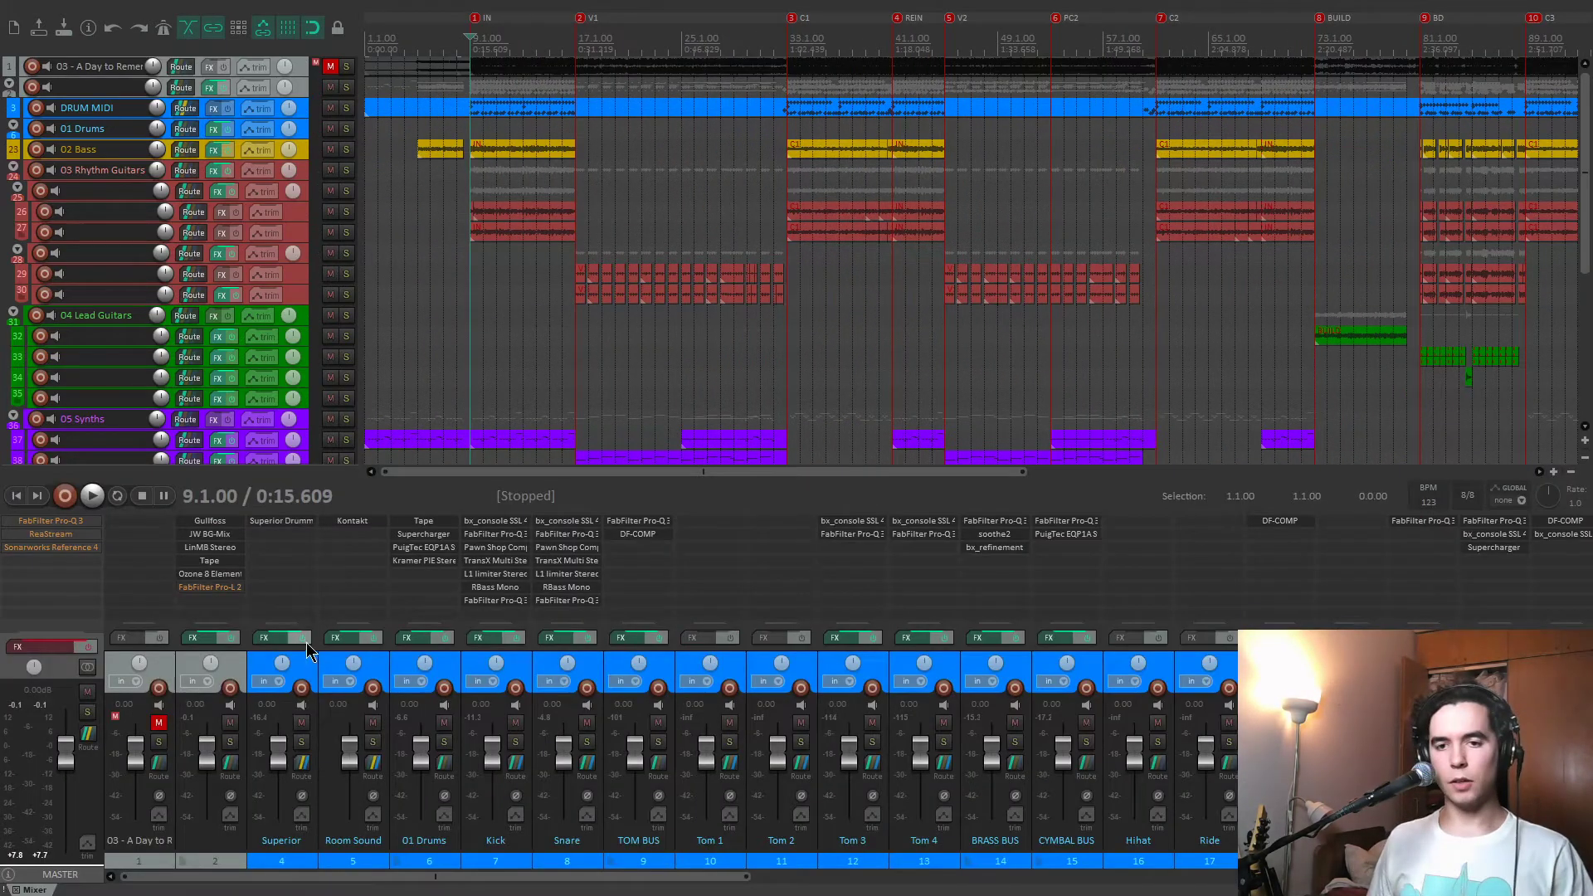
left_click(193, 637)
left_click(48, 159)
left_click(47, 145)
left_click(48, 131)
left_click(47, 117)
left_click(47, 159)
left_click(47, 103)
left_click_drag(388, 61, 393, 64)
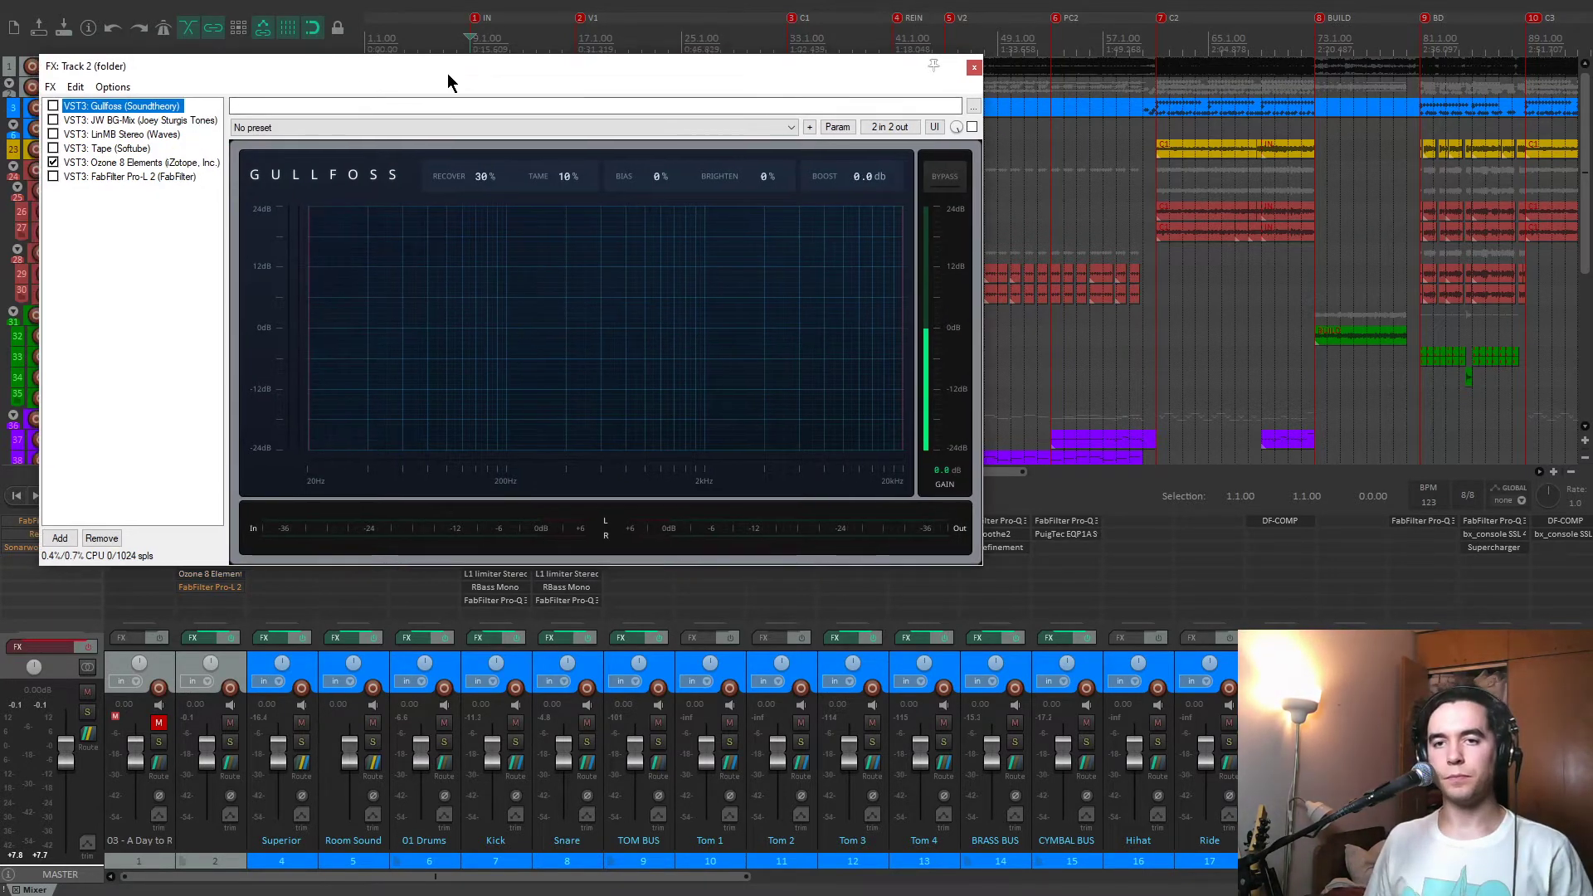
left_click_drag(838, 83, 868, 93)
left_click(1002, 78)
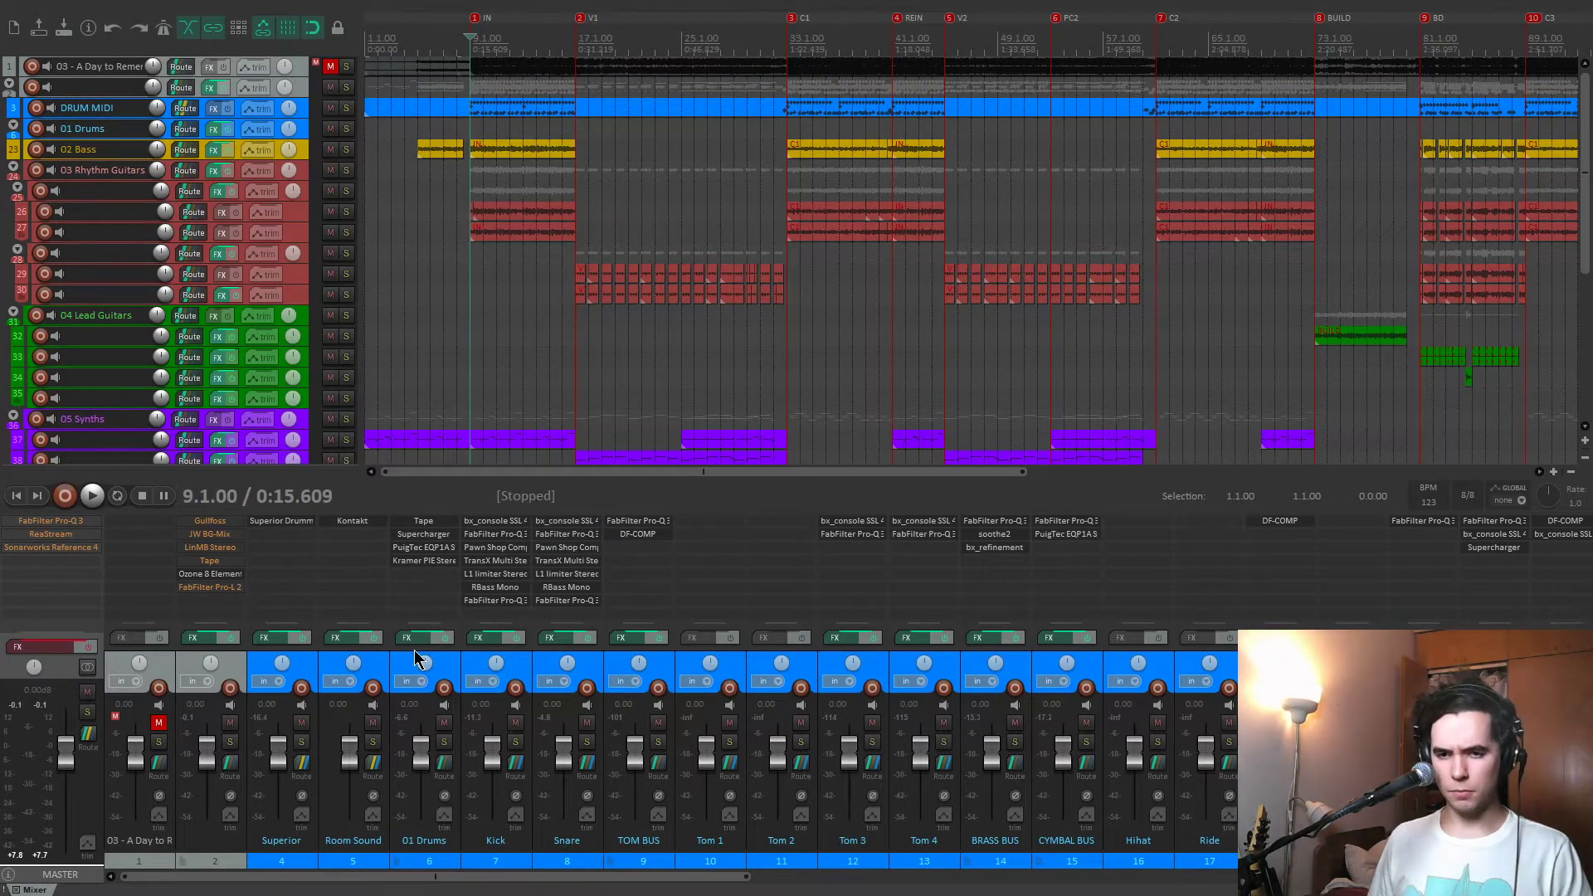
Solo the 01 Drums folder and play it from the IN marker.
left_click(444, 743)
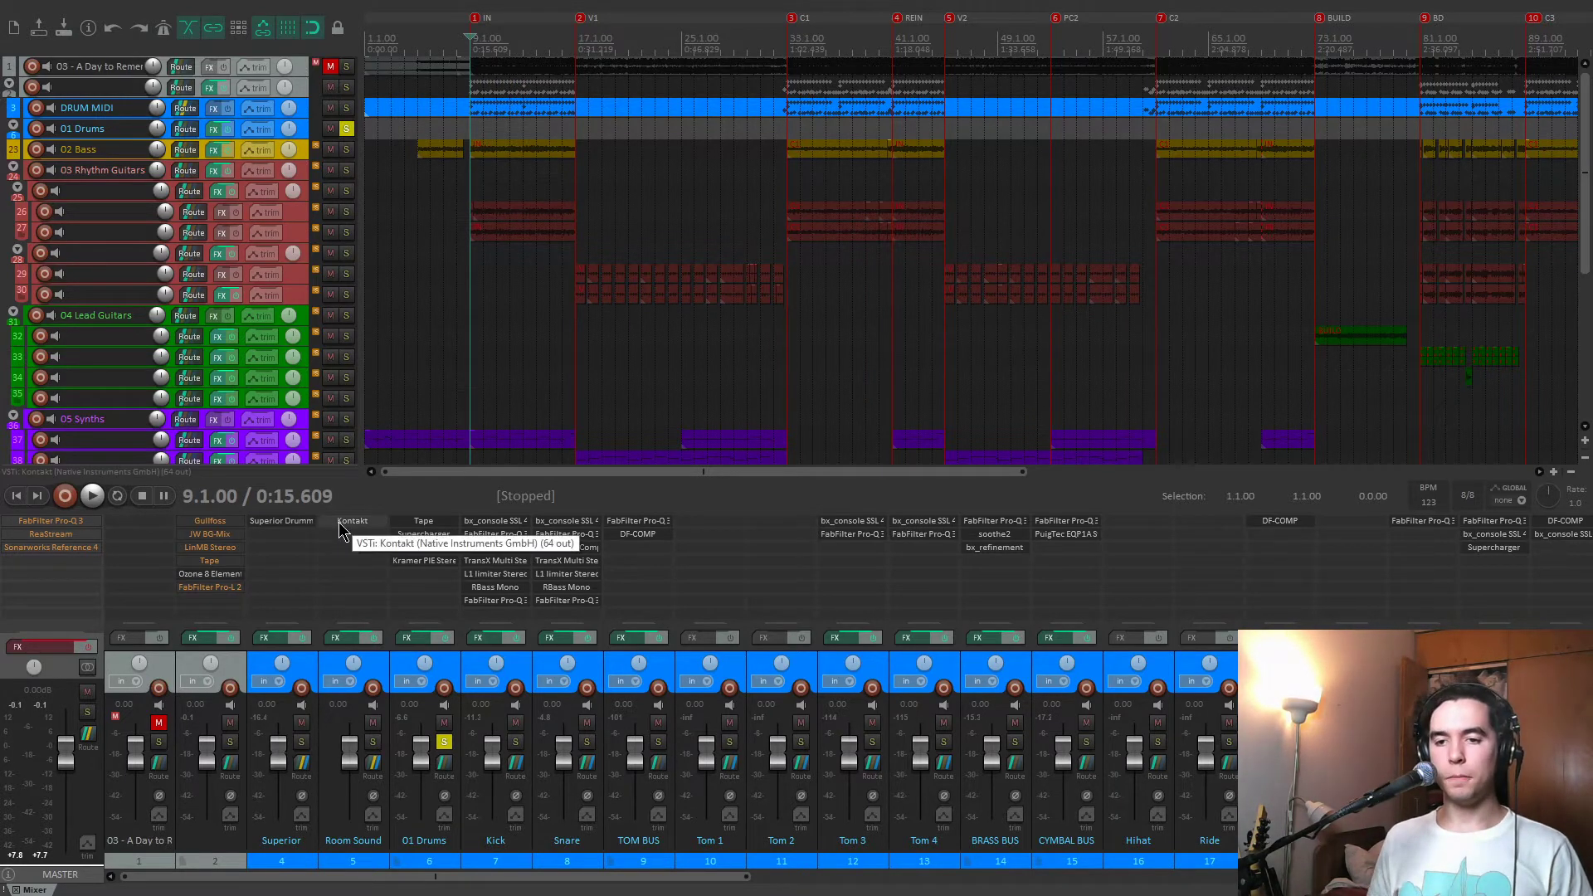
key("space")
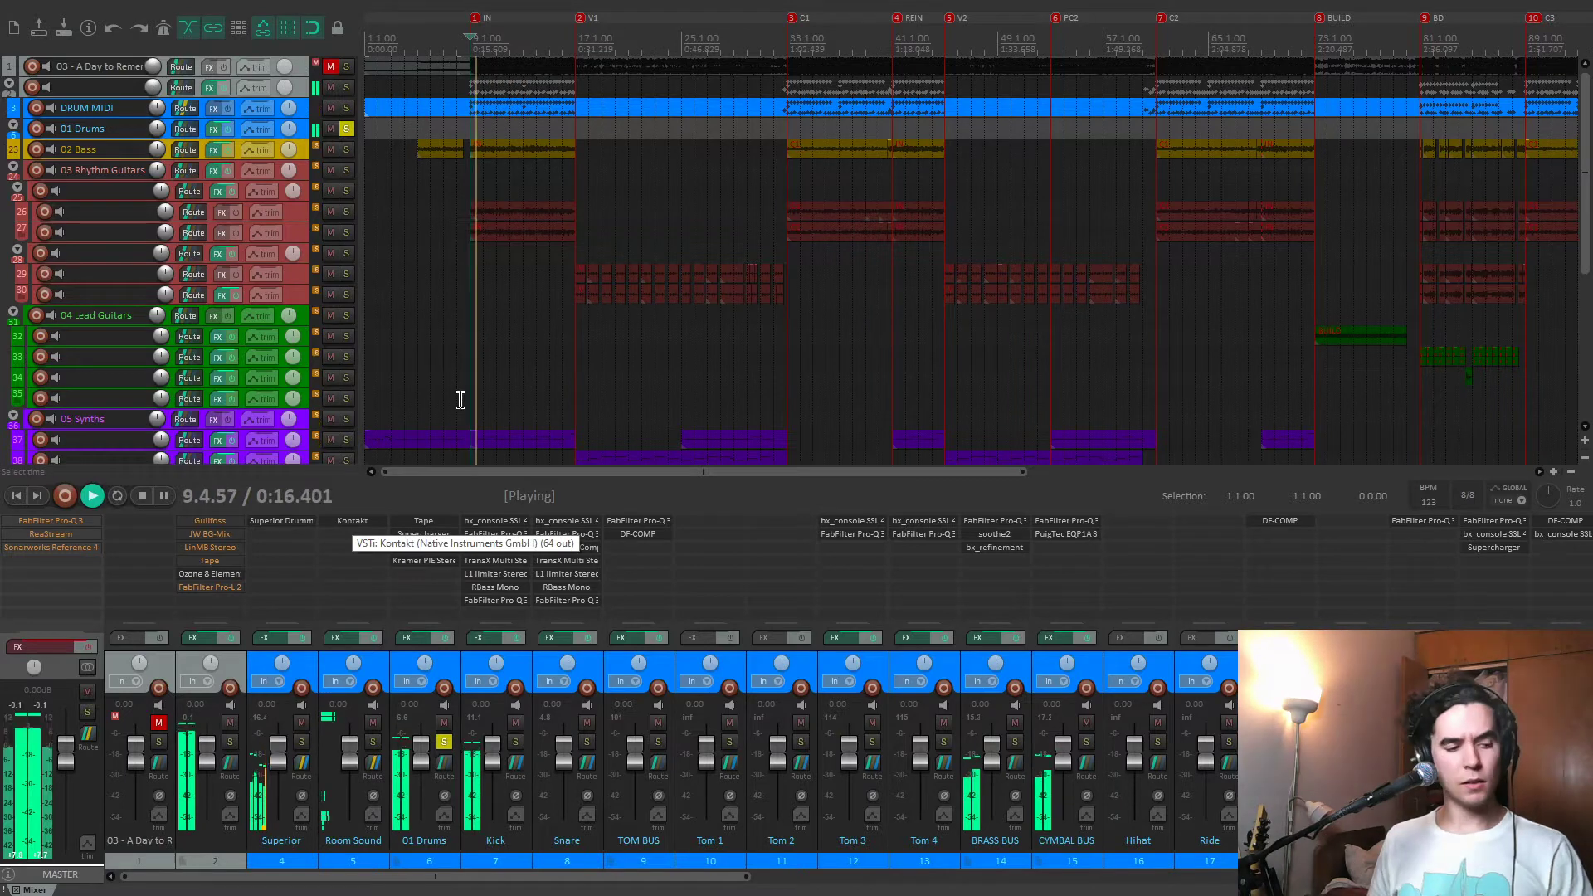
Open the Kontakt instrument on the Room Sound track and show the Beau Burchell drum kit view.
left_click(352, 520)
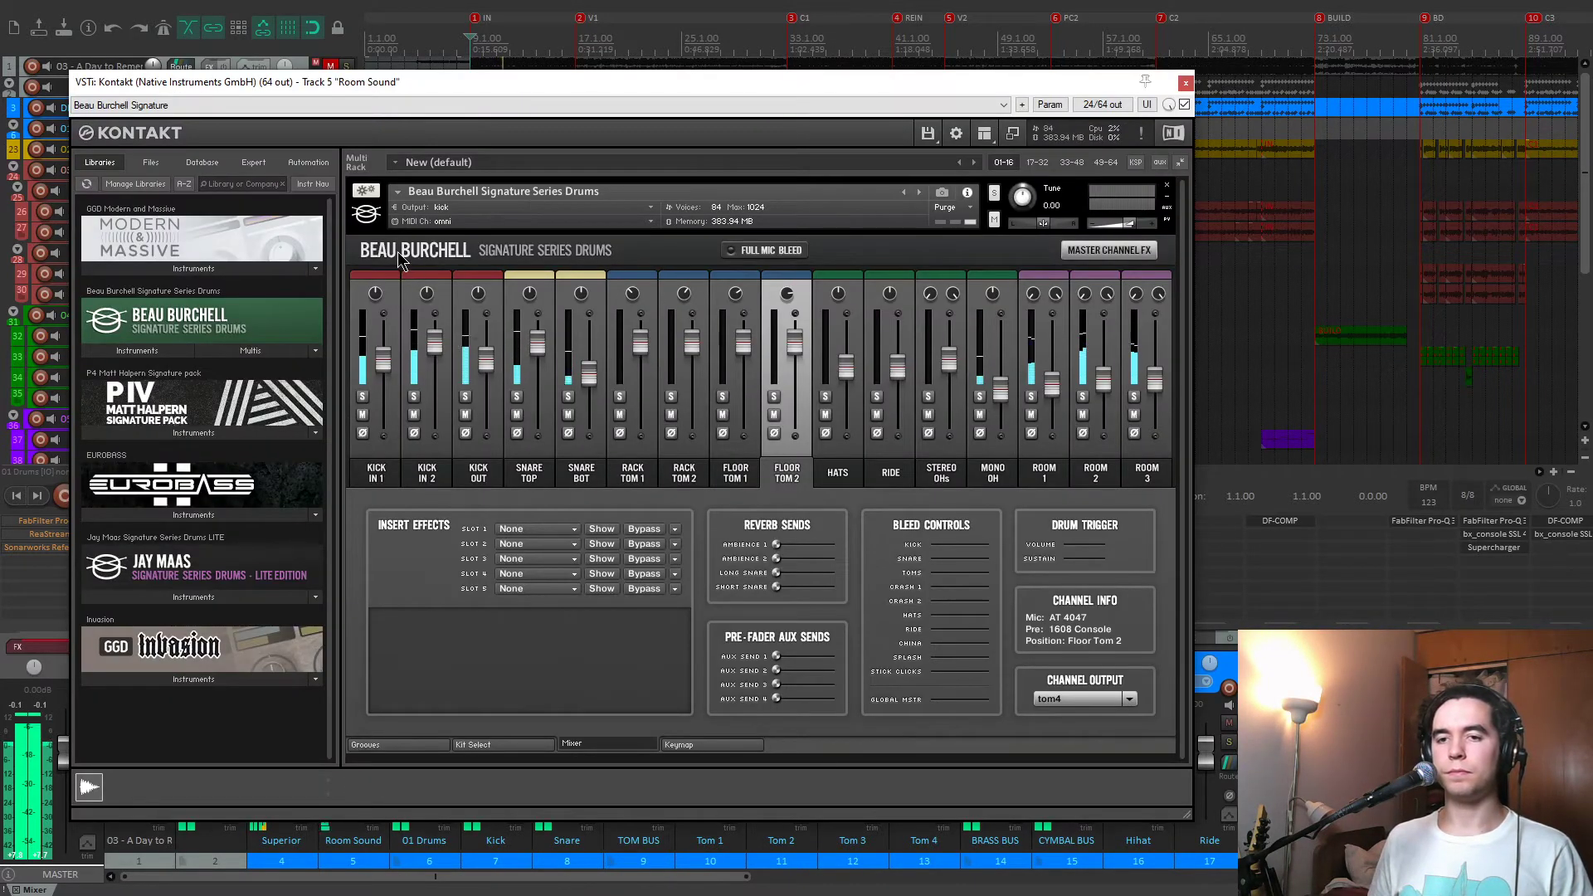
left_click(474, 744)
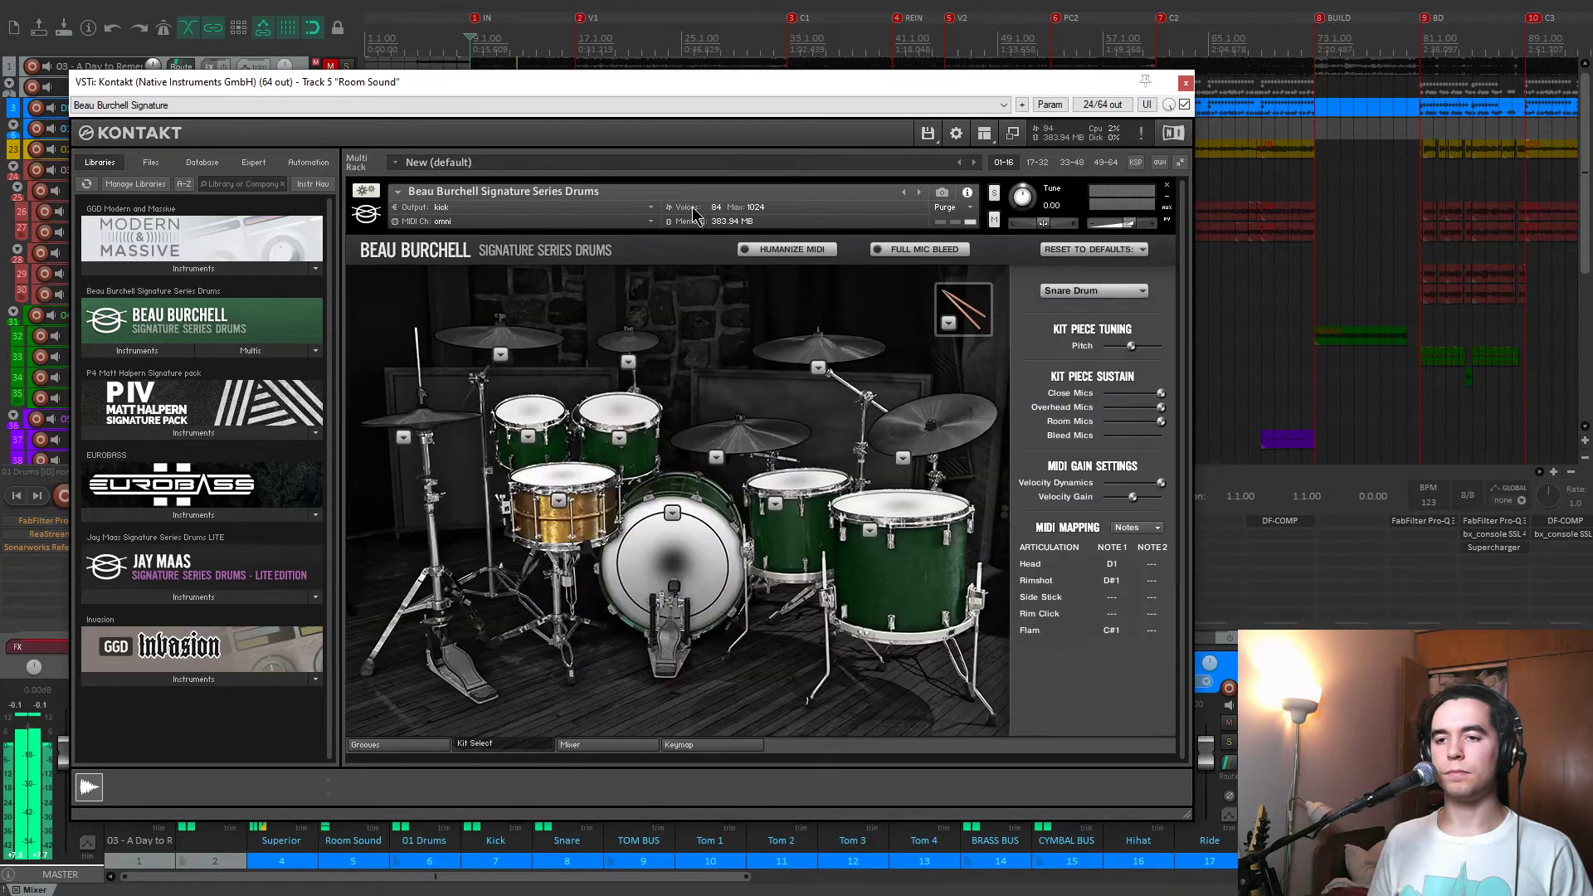
left_click_drag(696, 91, 1093, 78)
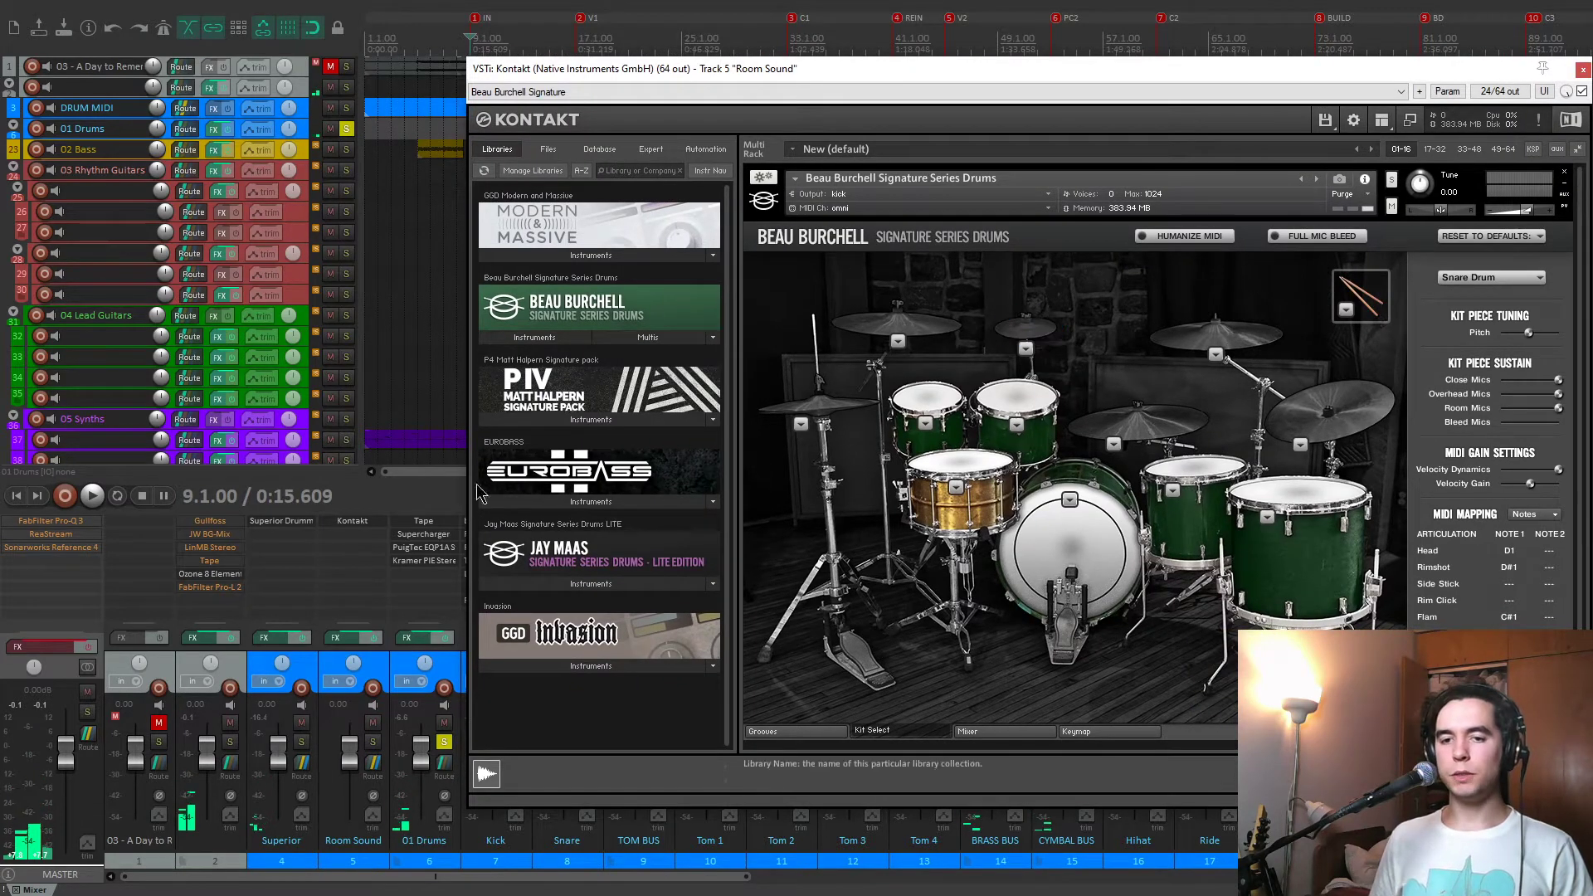
Open Superior Drummer beside Kontakt, audition a cymbal, the kick and Floor Tom 2, and close both instruments.
left_click(301, 523)
left_click_drag(755, 254, 572, 135)
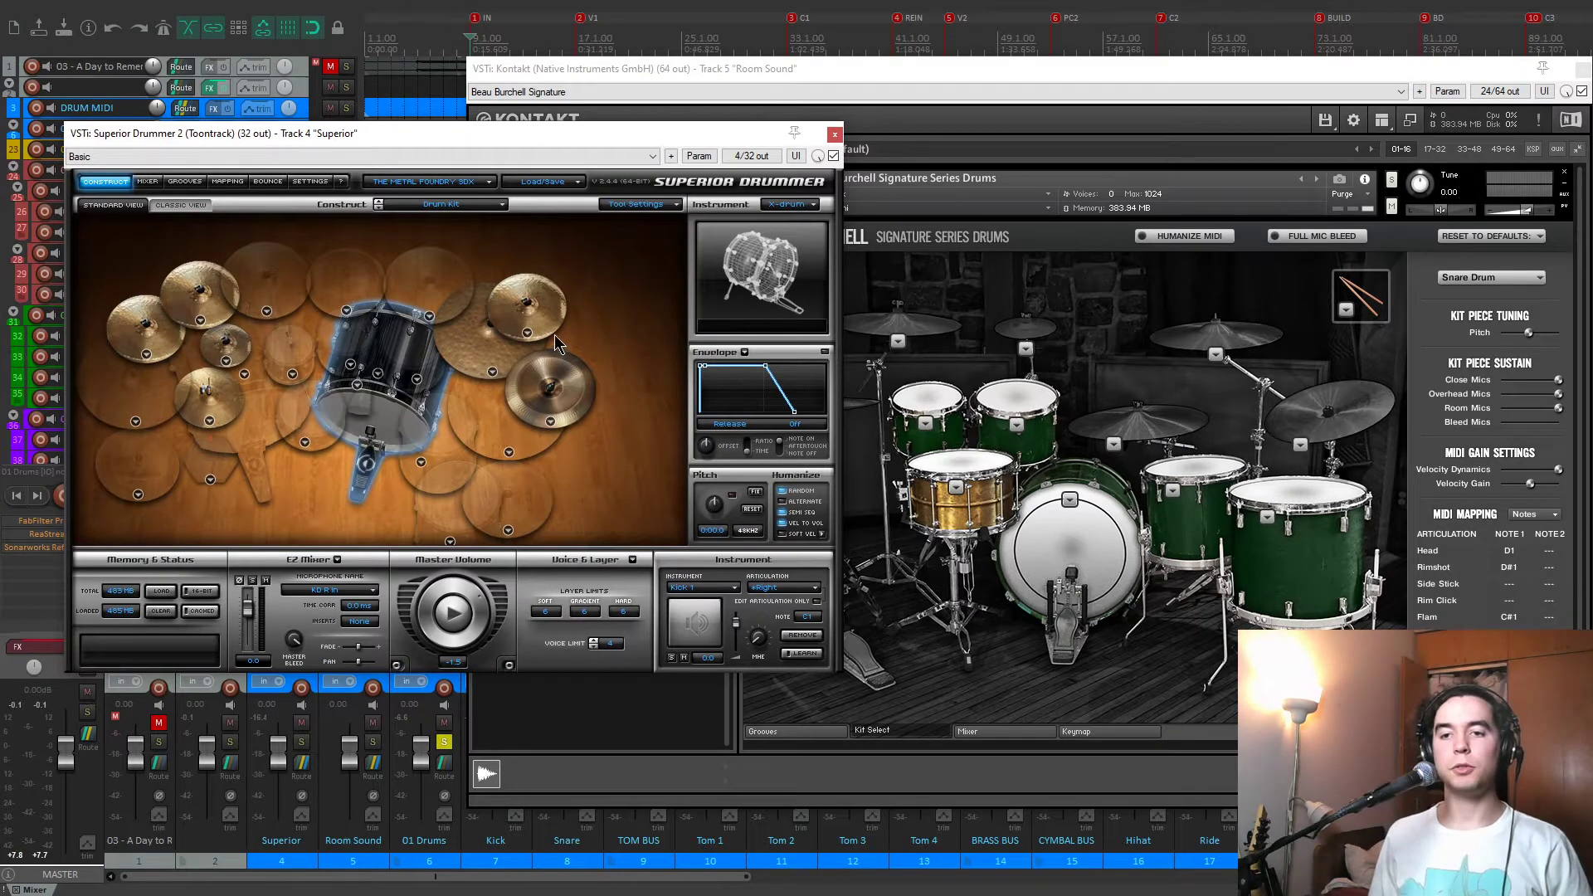
left_click(540, 376)
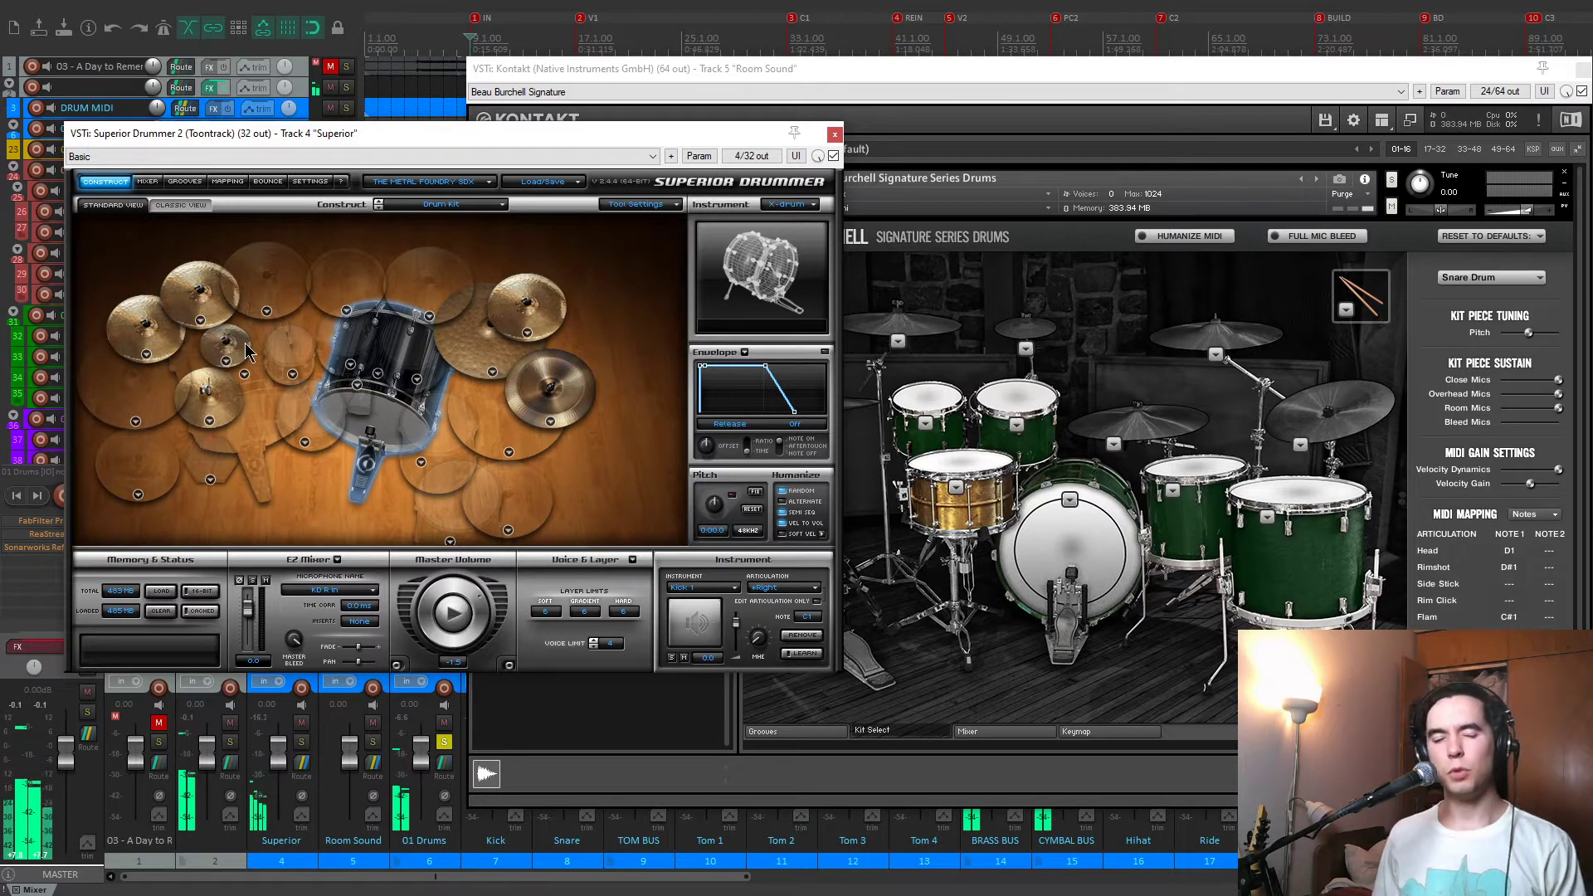
left_click(1057, 546)
left_click(1284, 508)
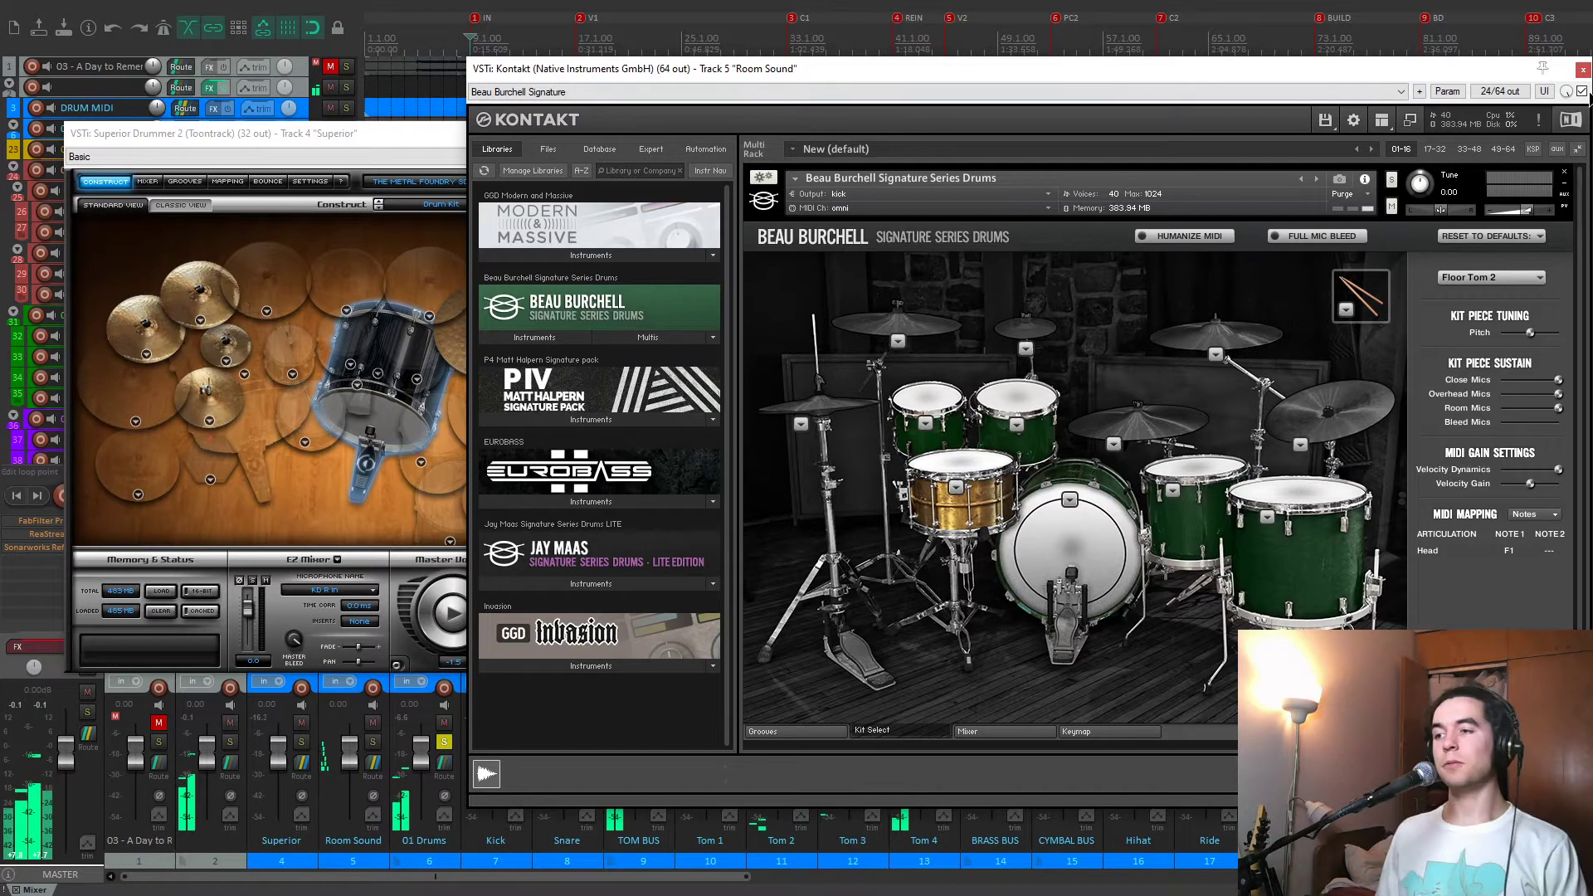
left_click(1583, 71)
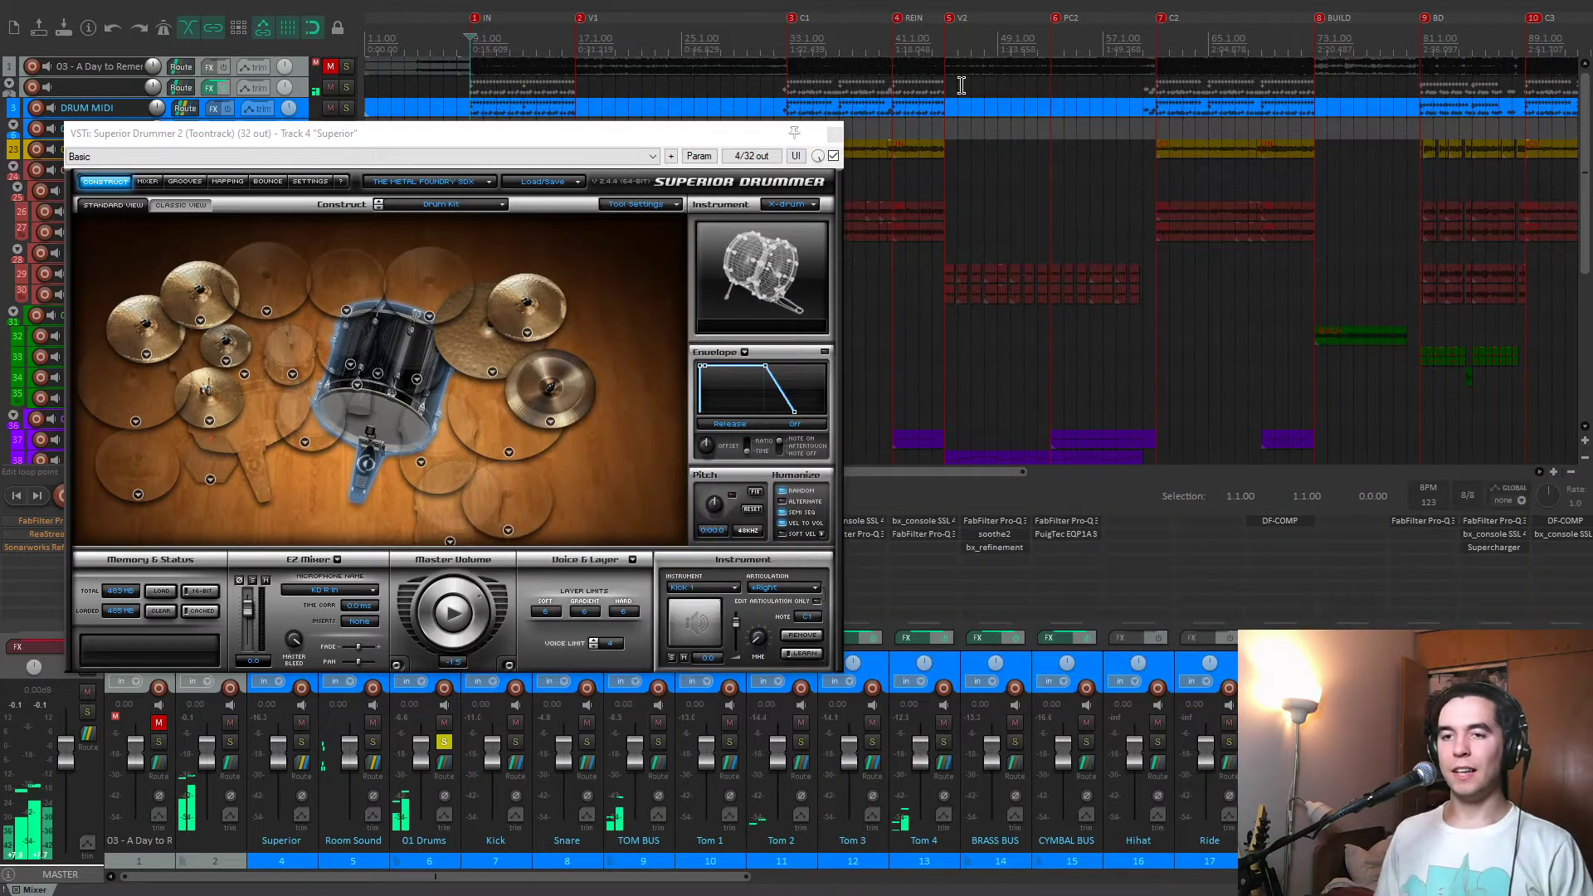
left_click(829, 131)
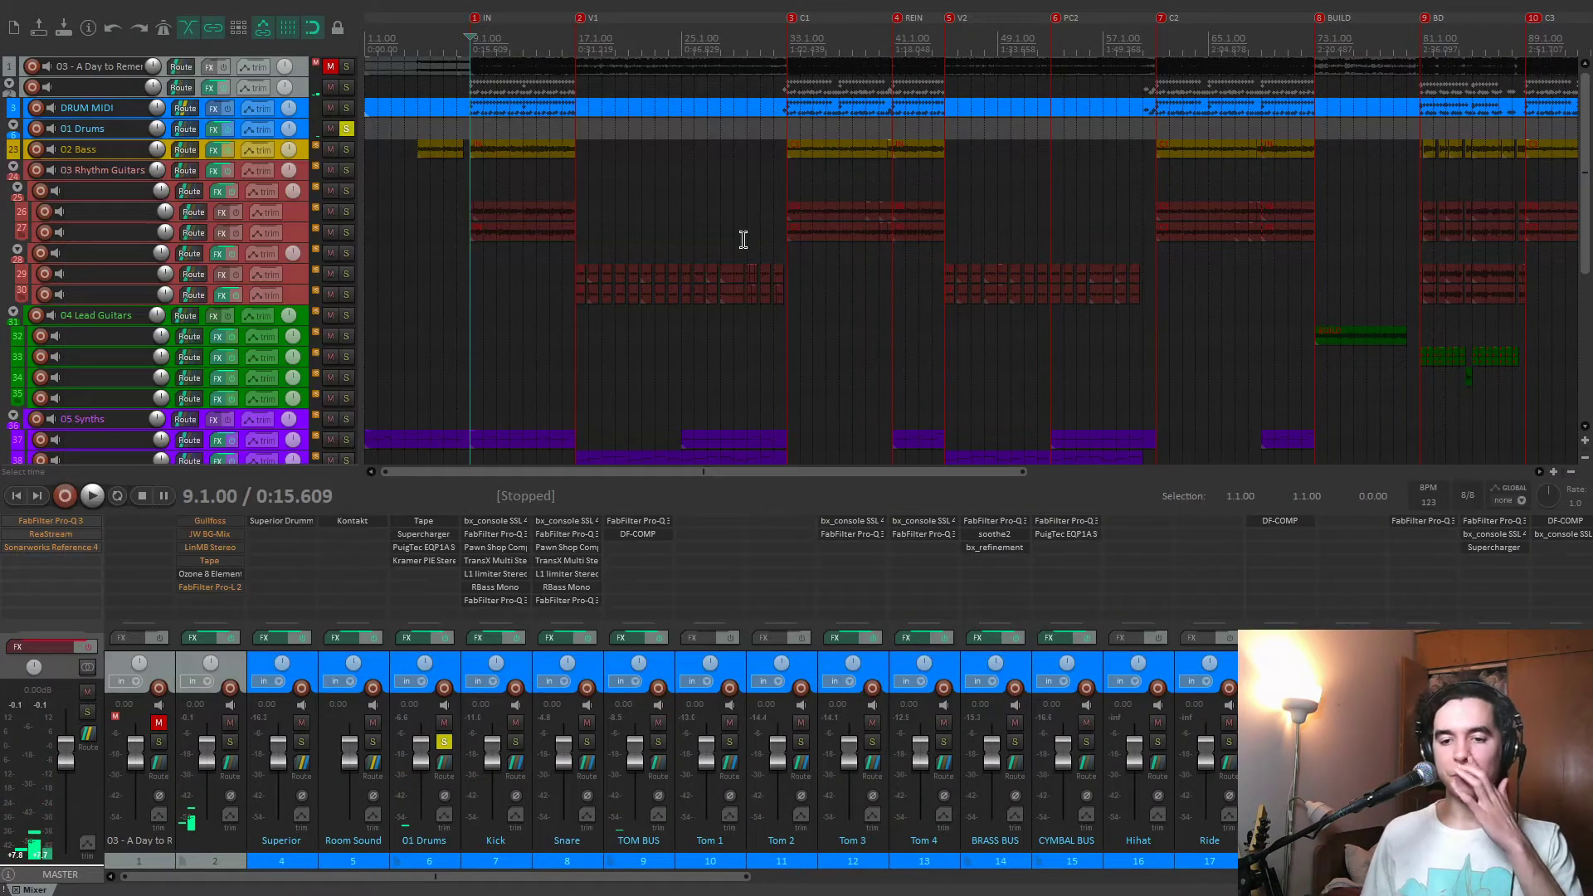
Bypass the effects on all drum tracks from 01 Drums onward and play the unprocessed kit from the IN marker.
left_click(458, 667)
scroll(727, 630, "down", 1)
scroll(655, 659, "up", 1)
left_click(841, 654, "shift")
left_click(842, 639)
scroll(845, 645, "up", 1)
key("space")
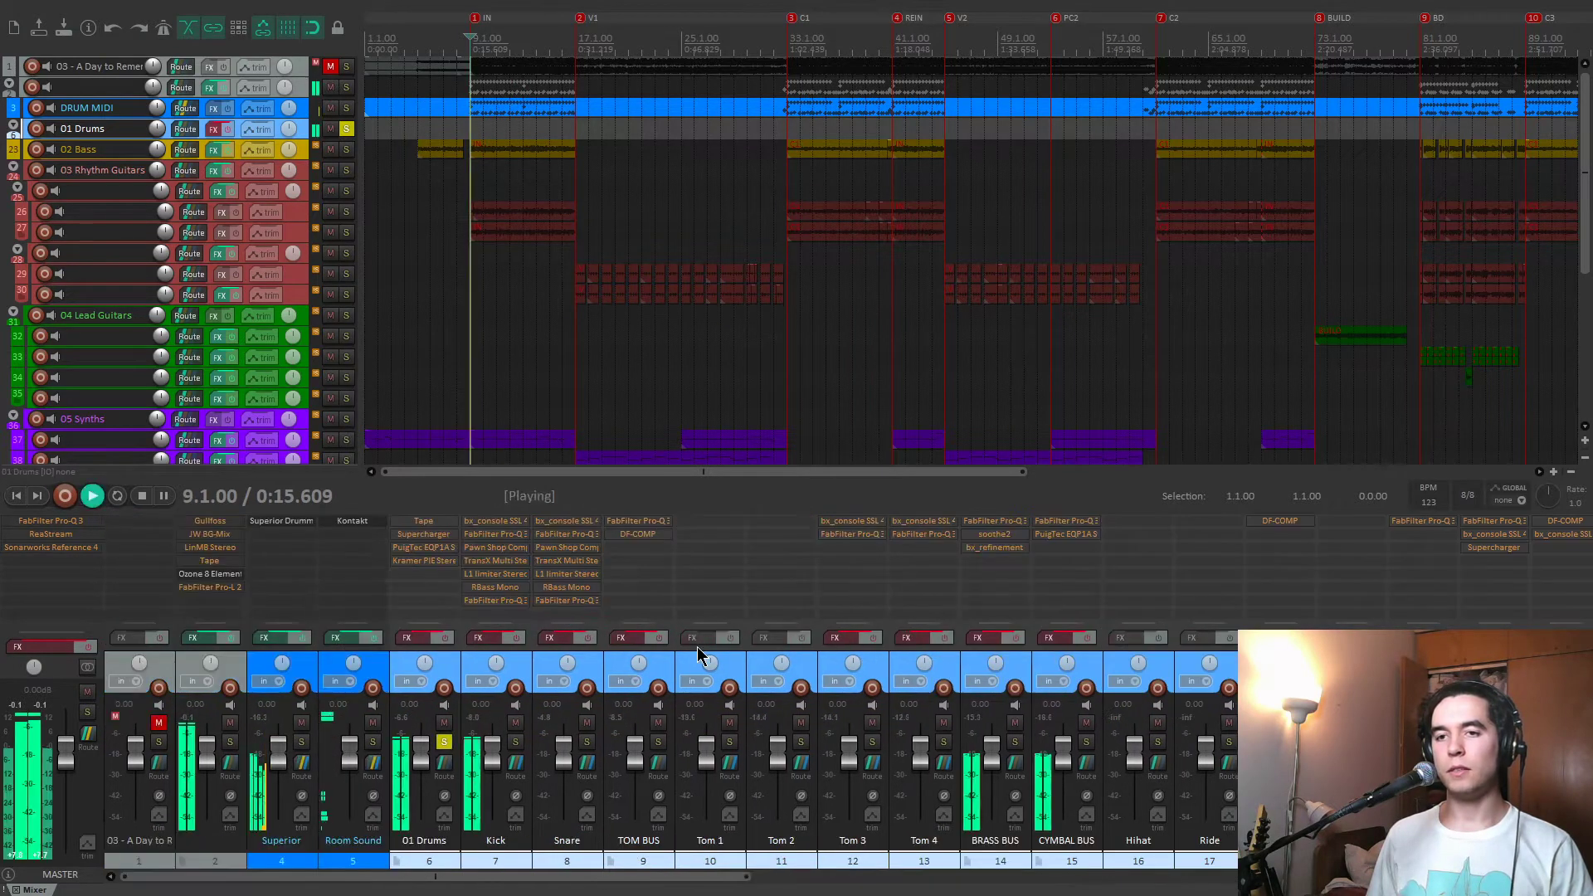
key("space")
Re-enable the drum tracks' effects and replay the section, toggling the bypass to compare processed and raw drums.
left_click(517, 637)
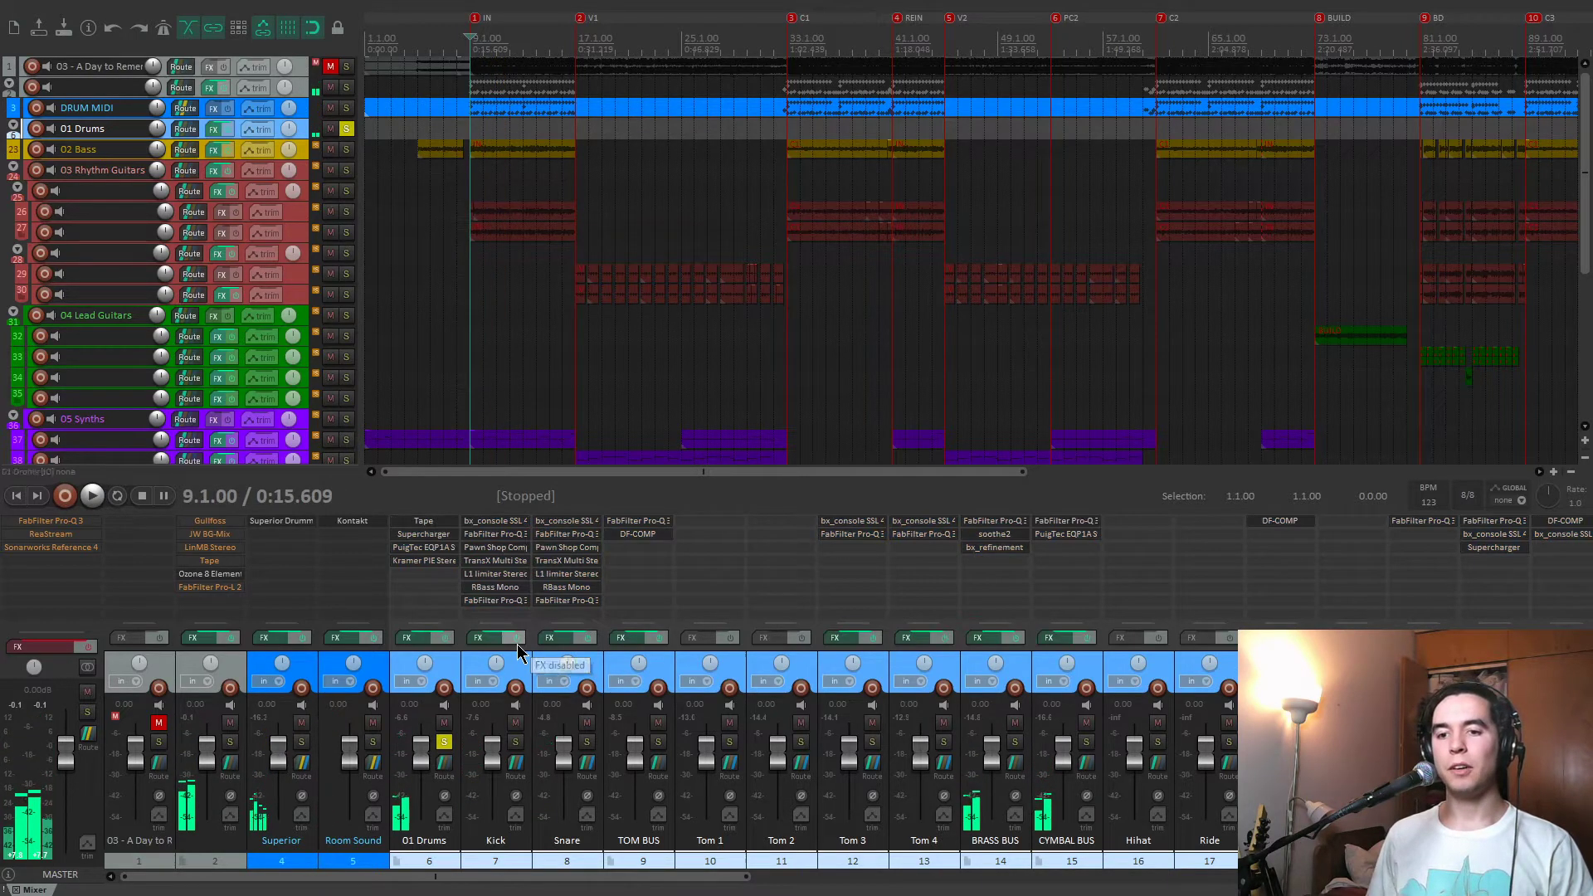
key("space")
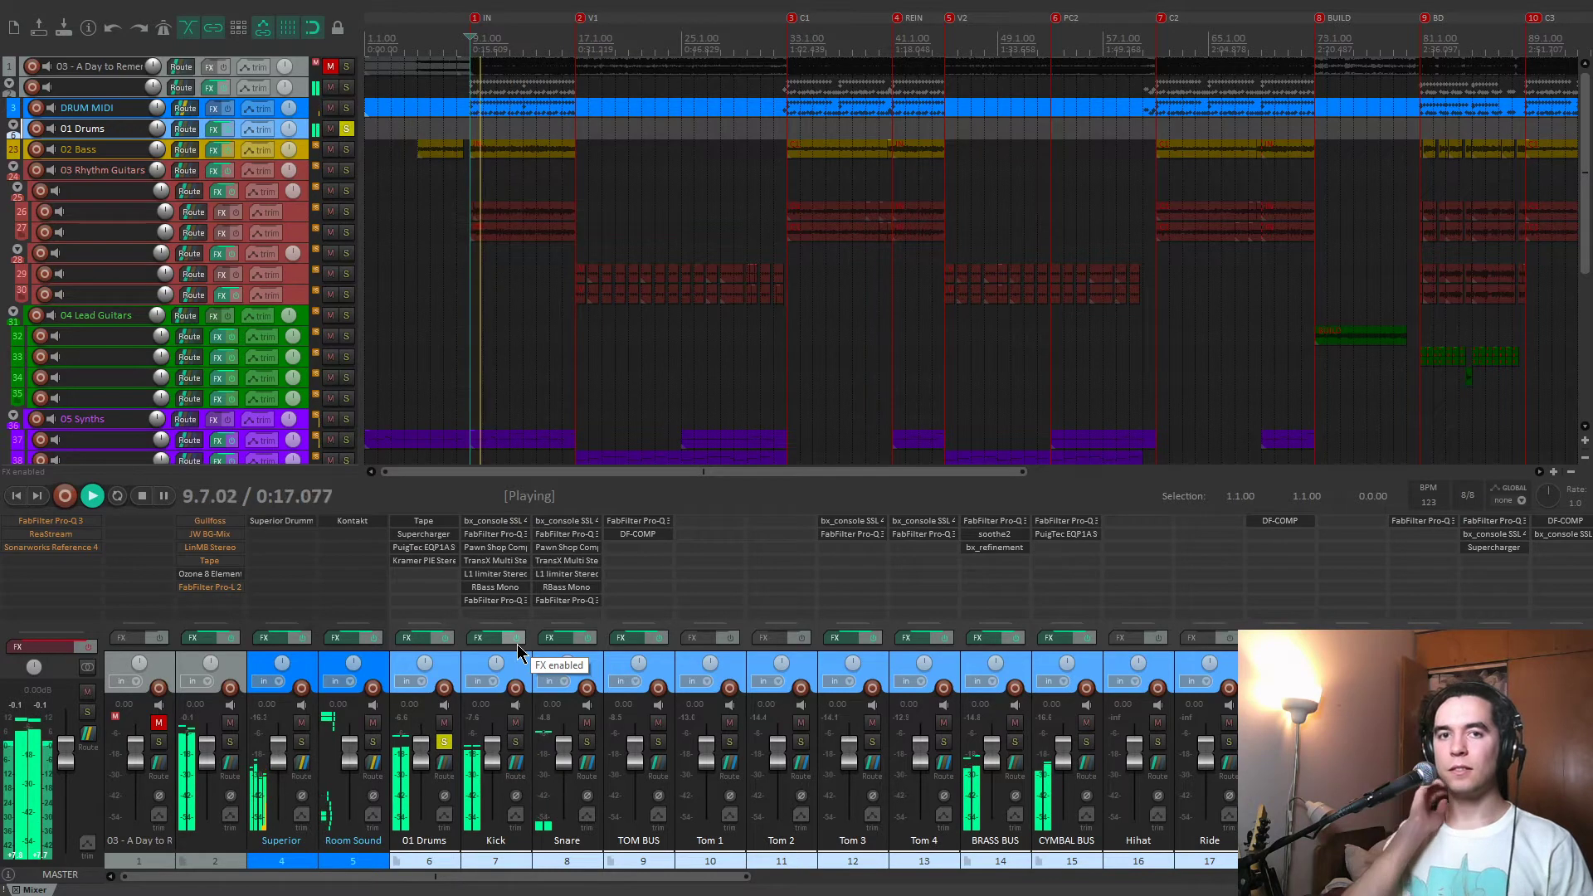
left_click(517, 637)
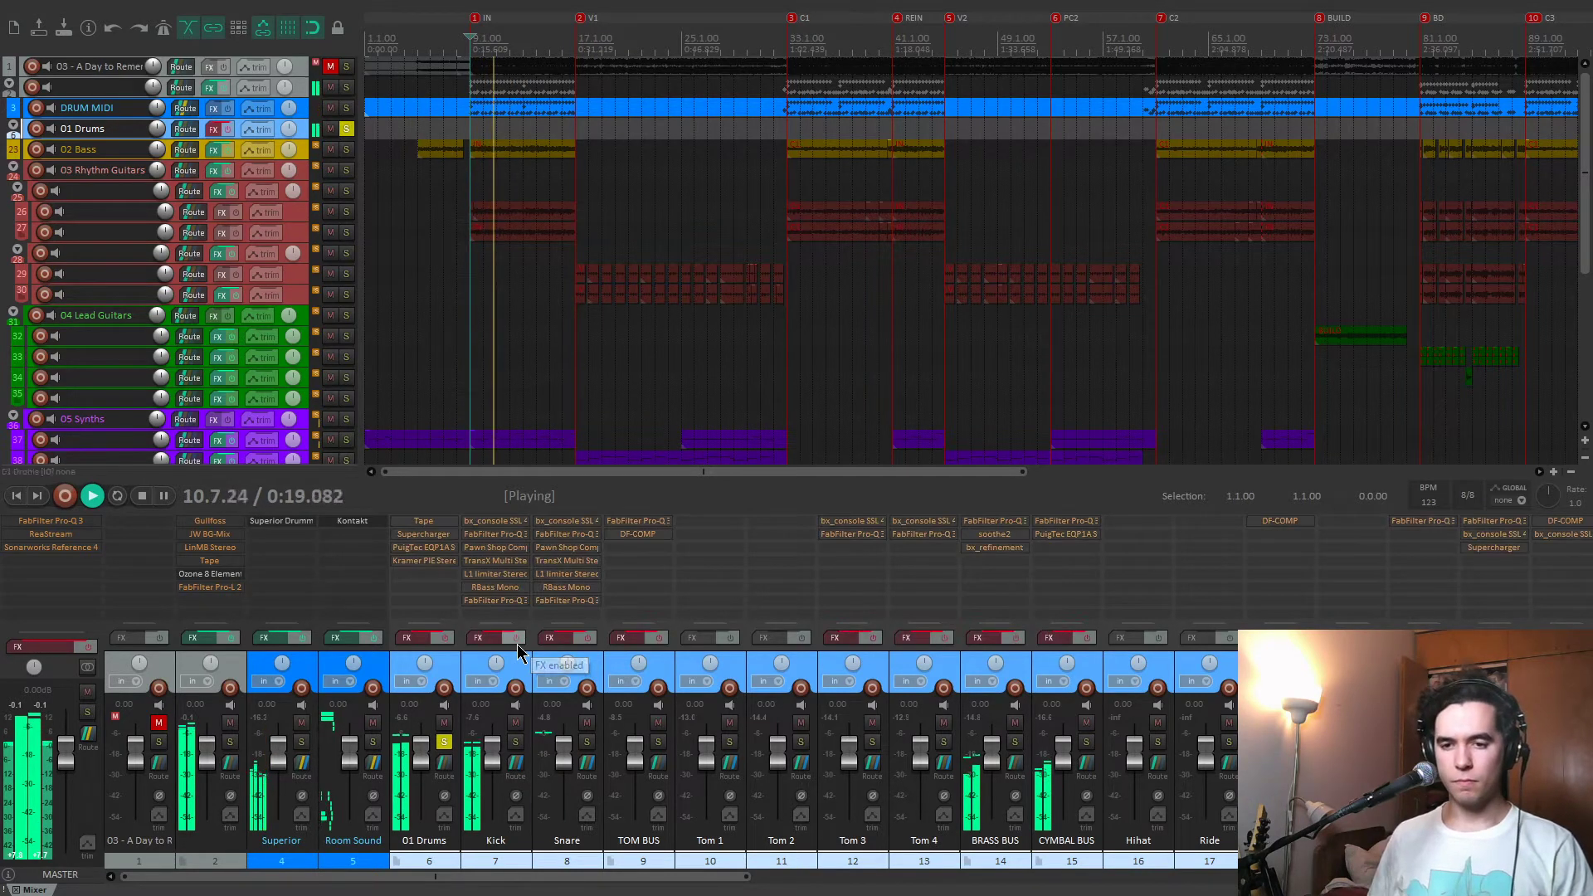
key("space")
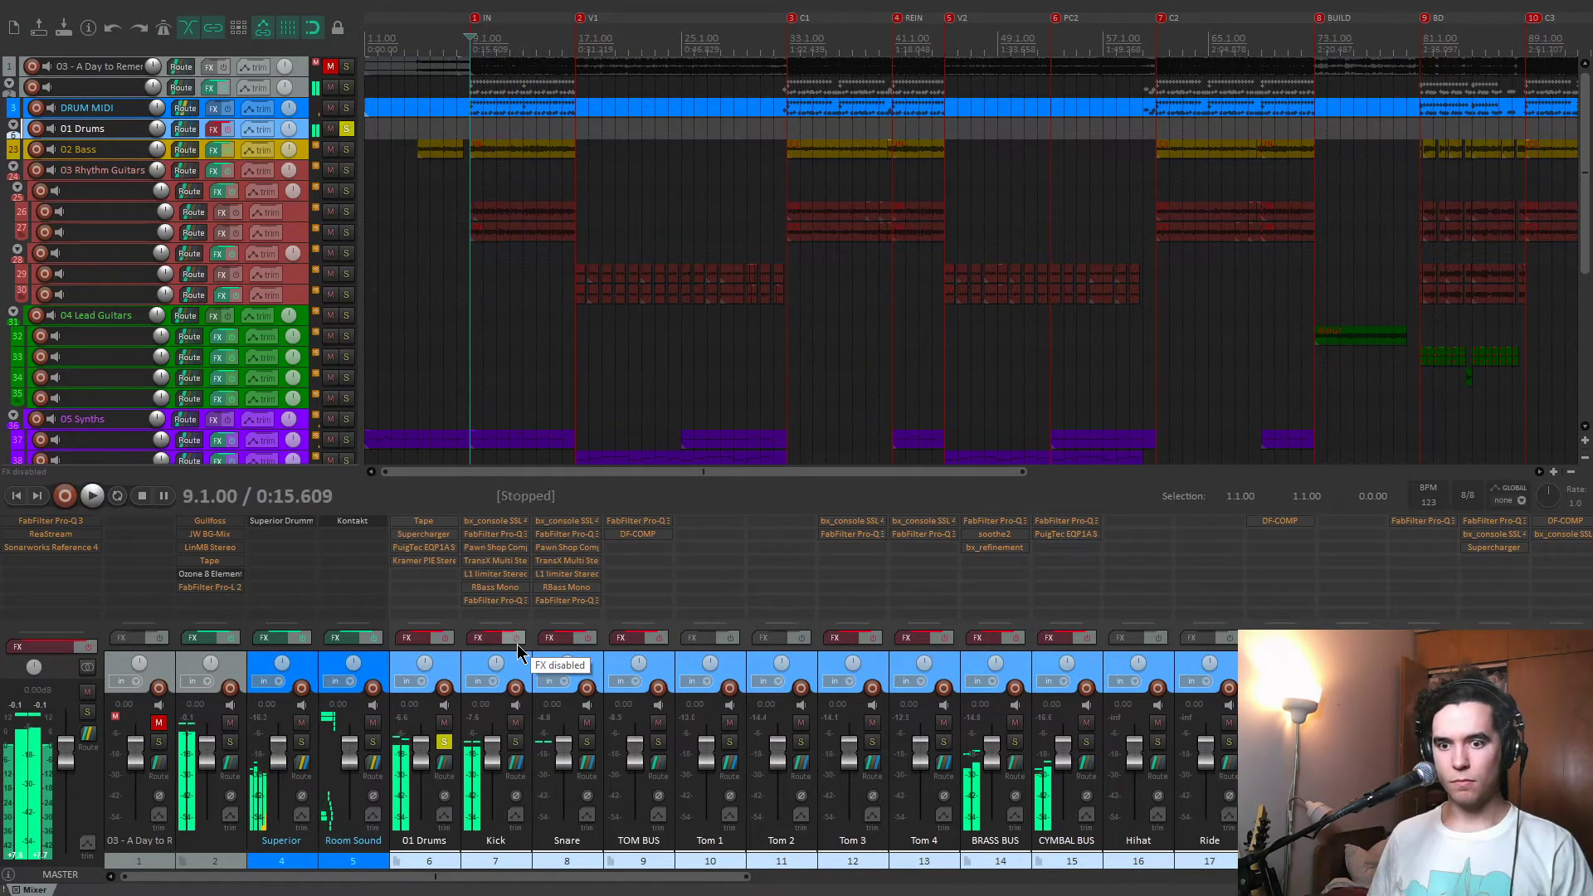
left_click(517, 639)
Unsolo 01 Drums and bypass the effects on that folder track only.
left_click(445, 741)
left_click(453, 659)
left_click(445, 638)
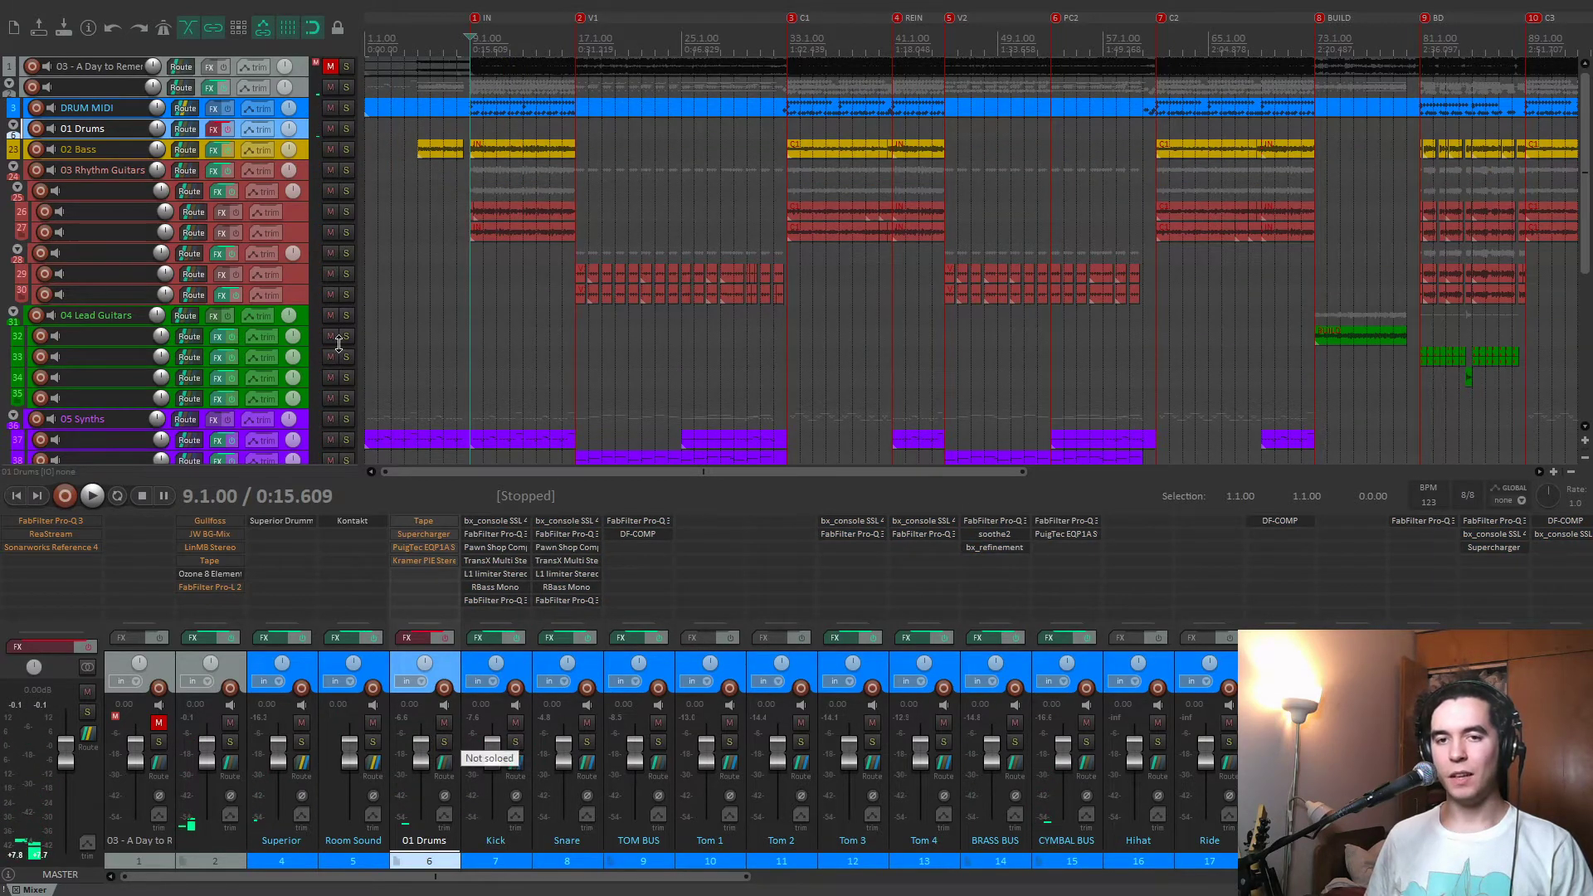
Mute the 02 Bass, 03 Rhythm Guitars, 04 Lead Guitars, 05 Synths and 06 FX and SHIT tracks.
left_click(330, 149)
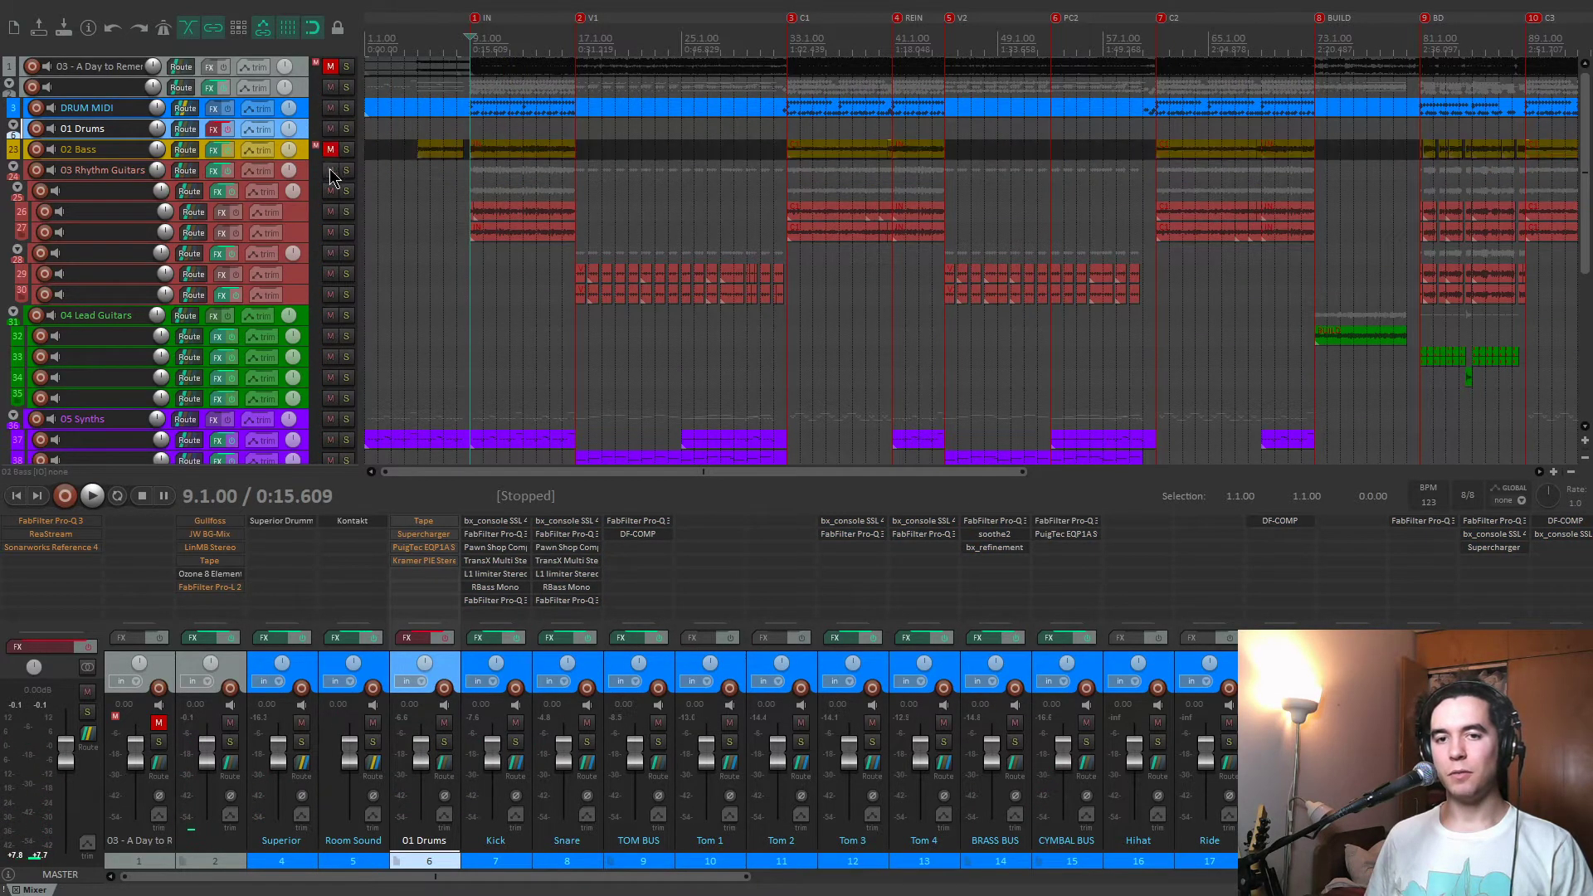
left_click(330, 170)
left_click(330, 315)
left_click(331, 419)
scroll(9, 282, "down", 4)
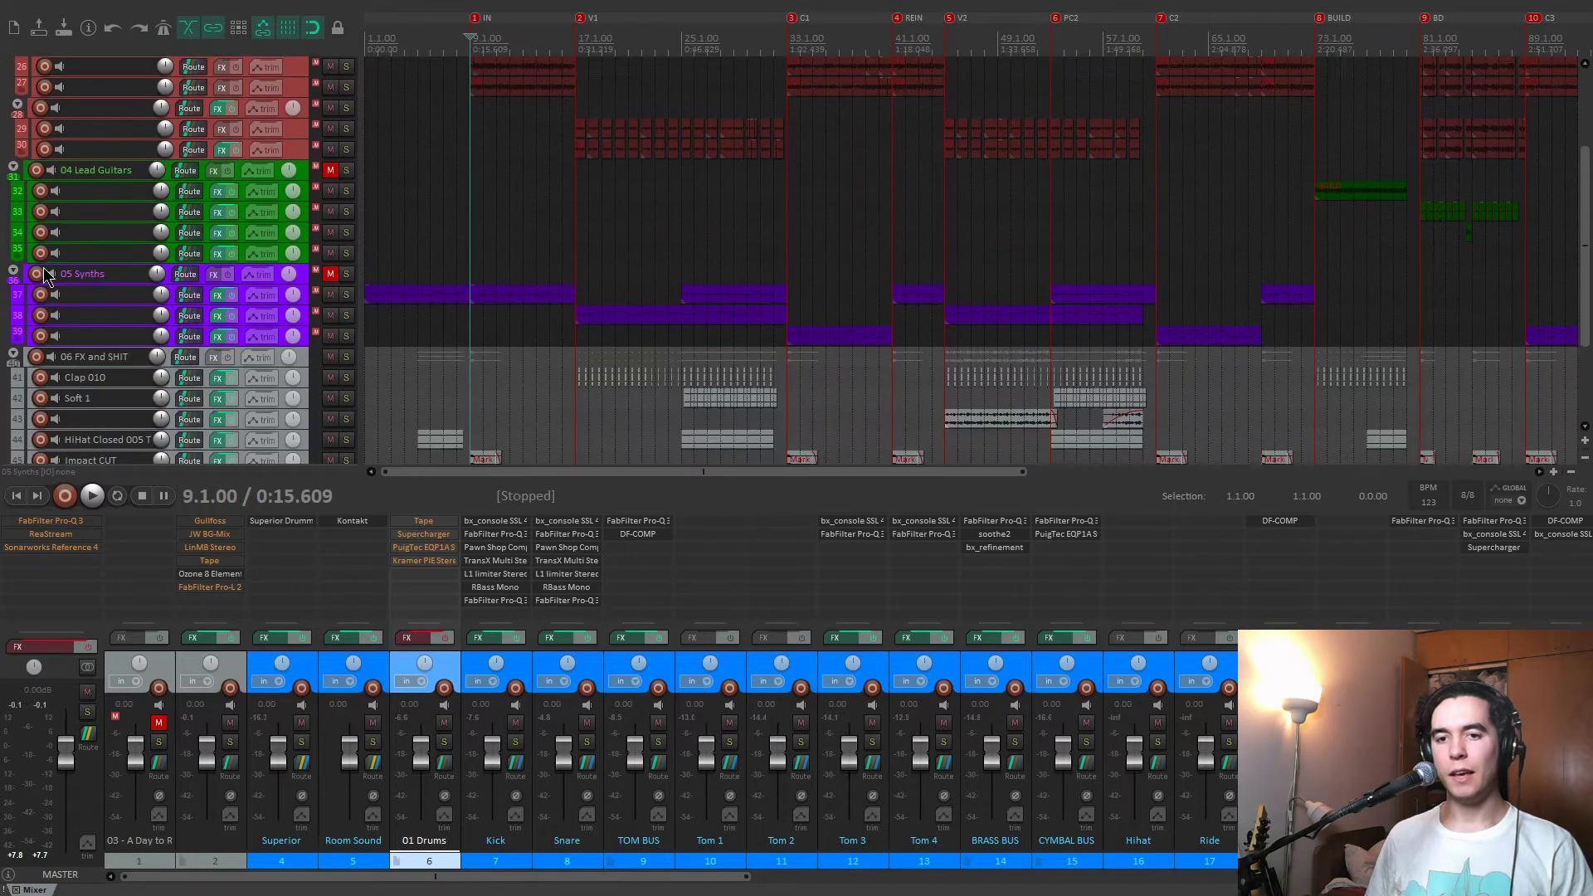
left_click(330, 357)
Solo the Kick track and play it from the IN marker.
key("space")
scroll(328, 332, "up", 4)
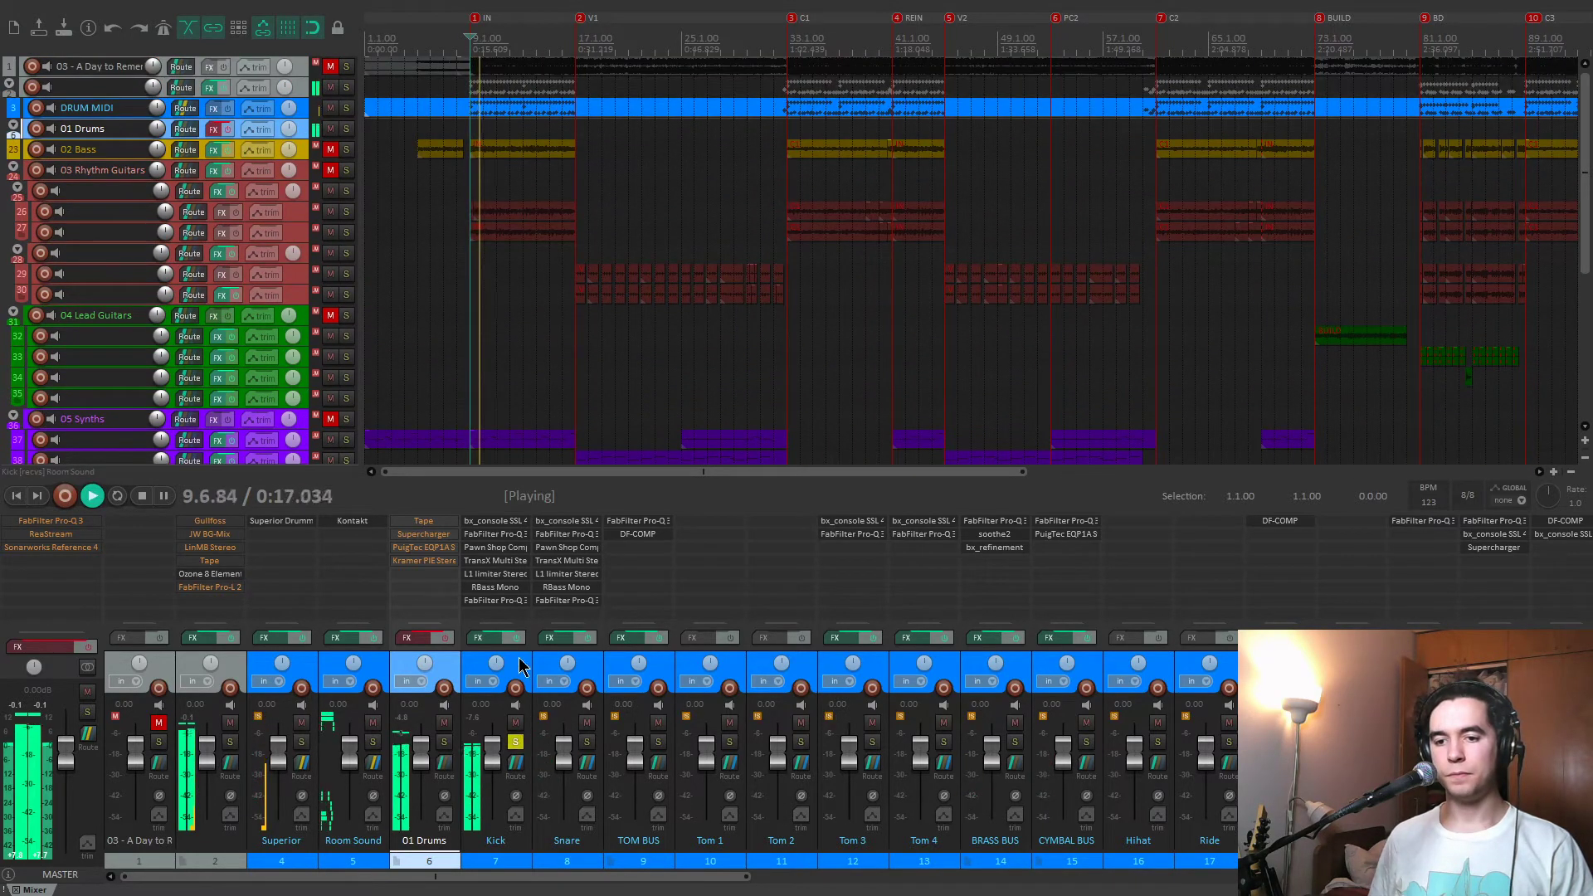
key("space")
Select the drum tracks from Snare onward and bypass their effects.
left_click(591, 662)
scroll(594, 661, "down", 4)
left_click(849, 658, "shift")
left_click(848, 639)
scroll(848, 647, "up", 4)
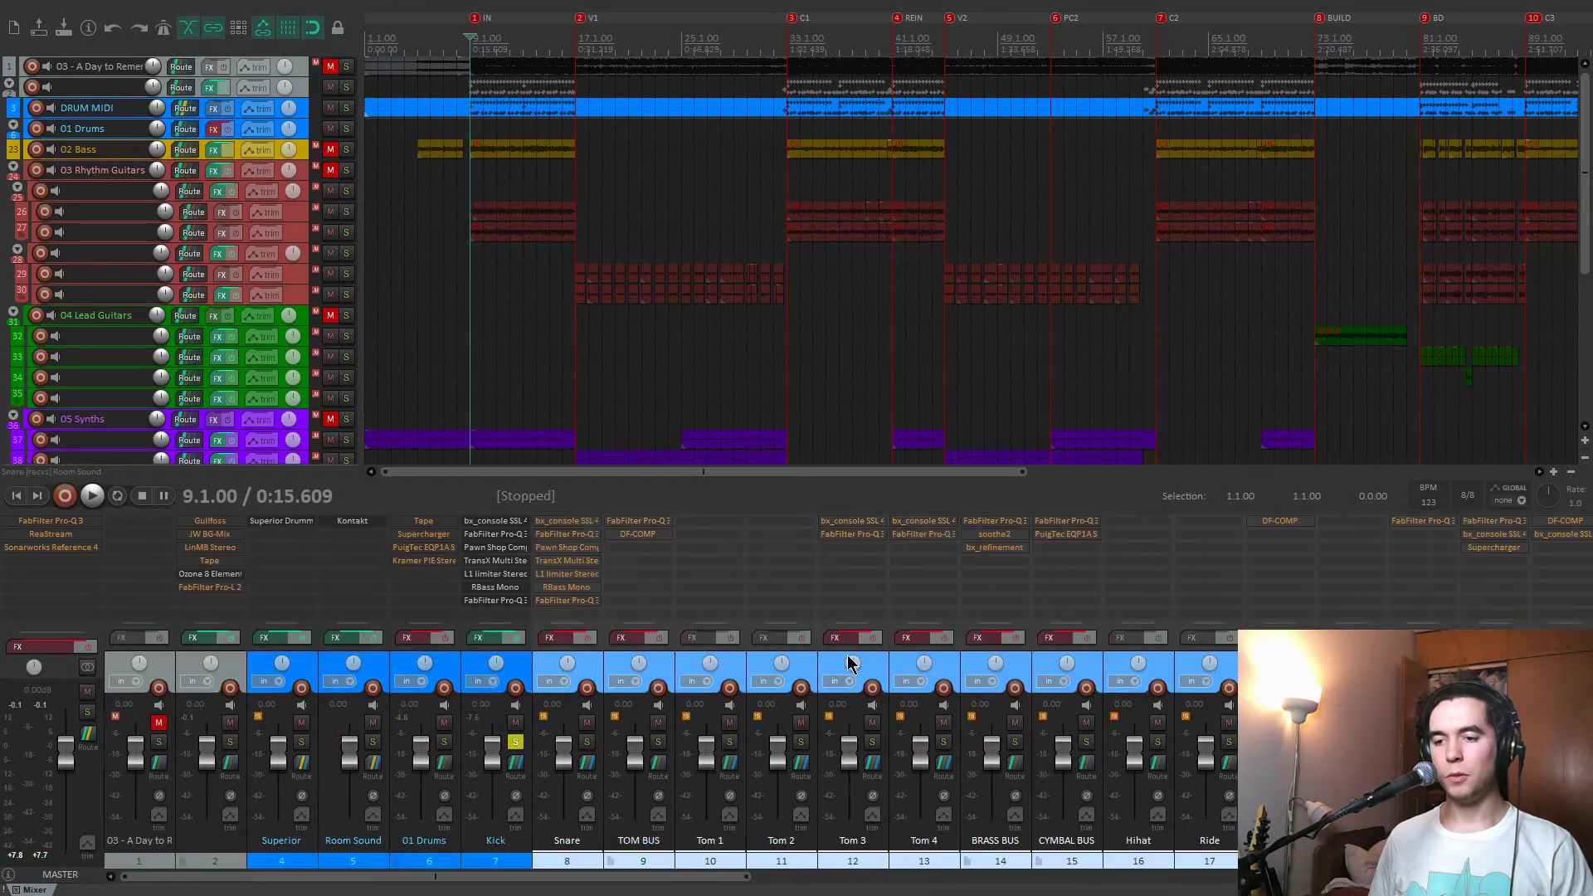
Open the Kick track's effects chain during playback and bypass all seven plug-ins.
key("space")
left_click(495, 560)
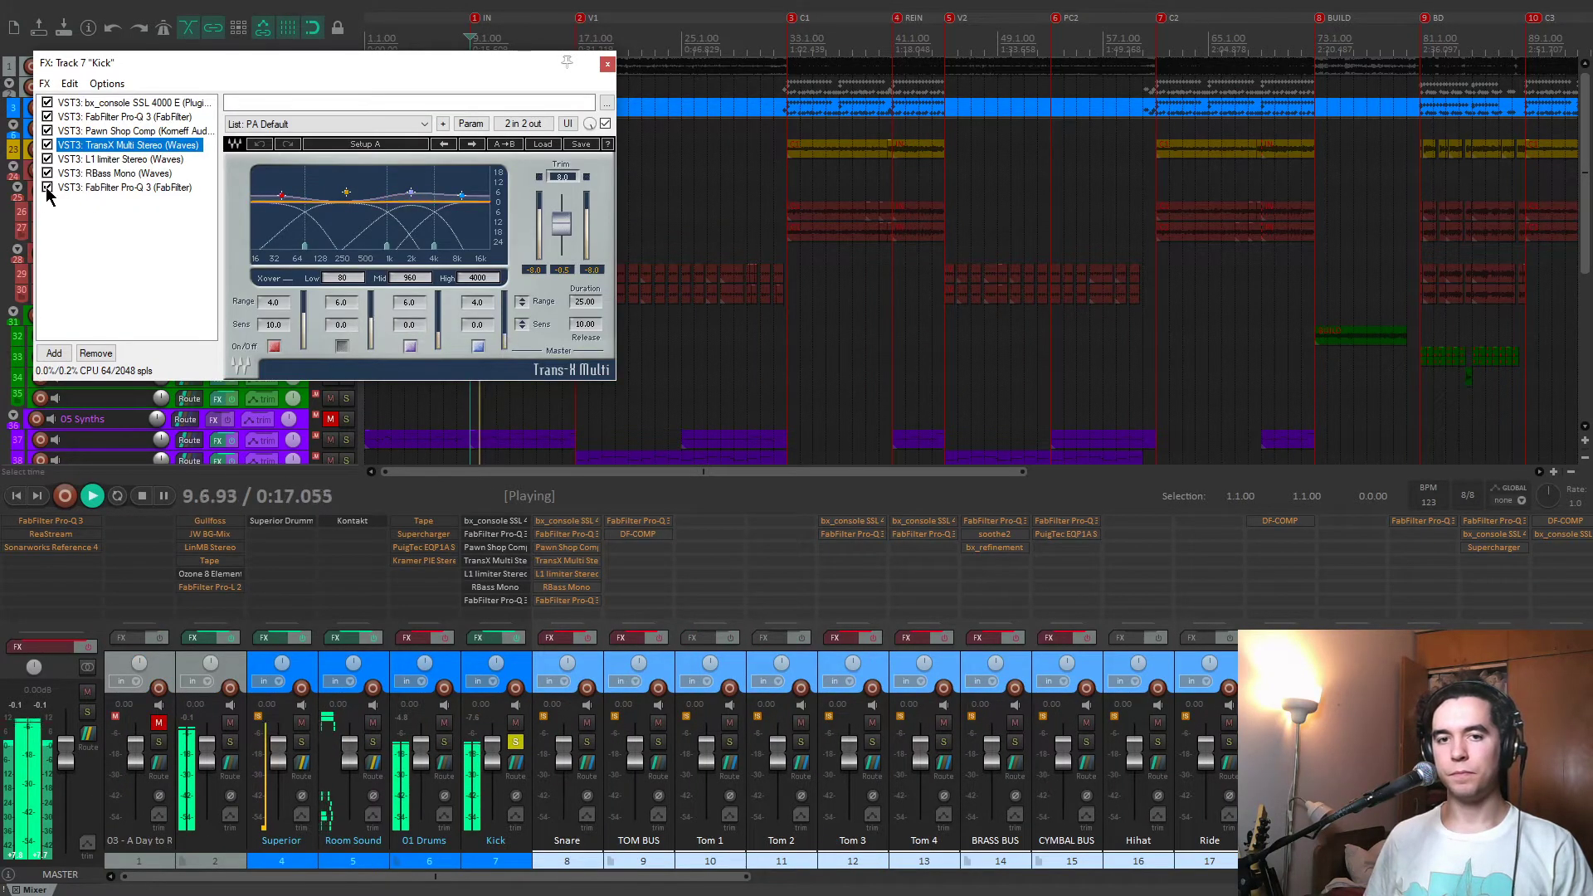
left_click(47, 159)
left_click(47, 145)
left_click(47, 131)
left_click(47, 116)
left_click(48, 103)
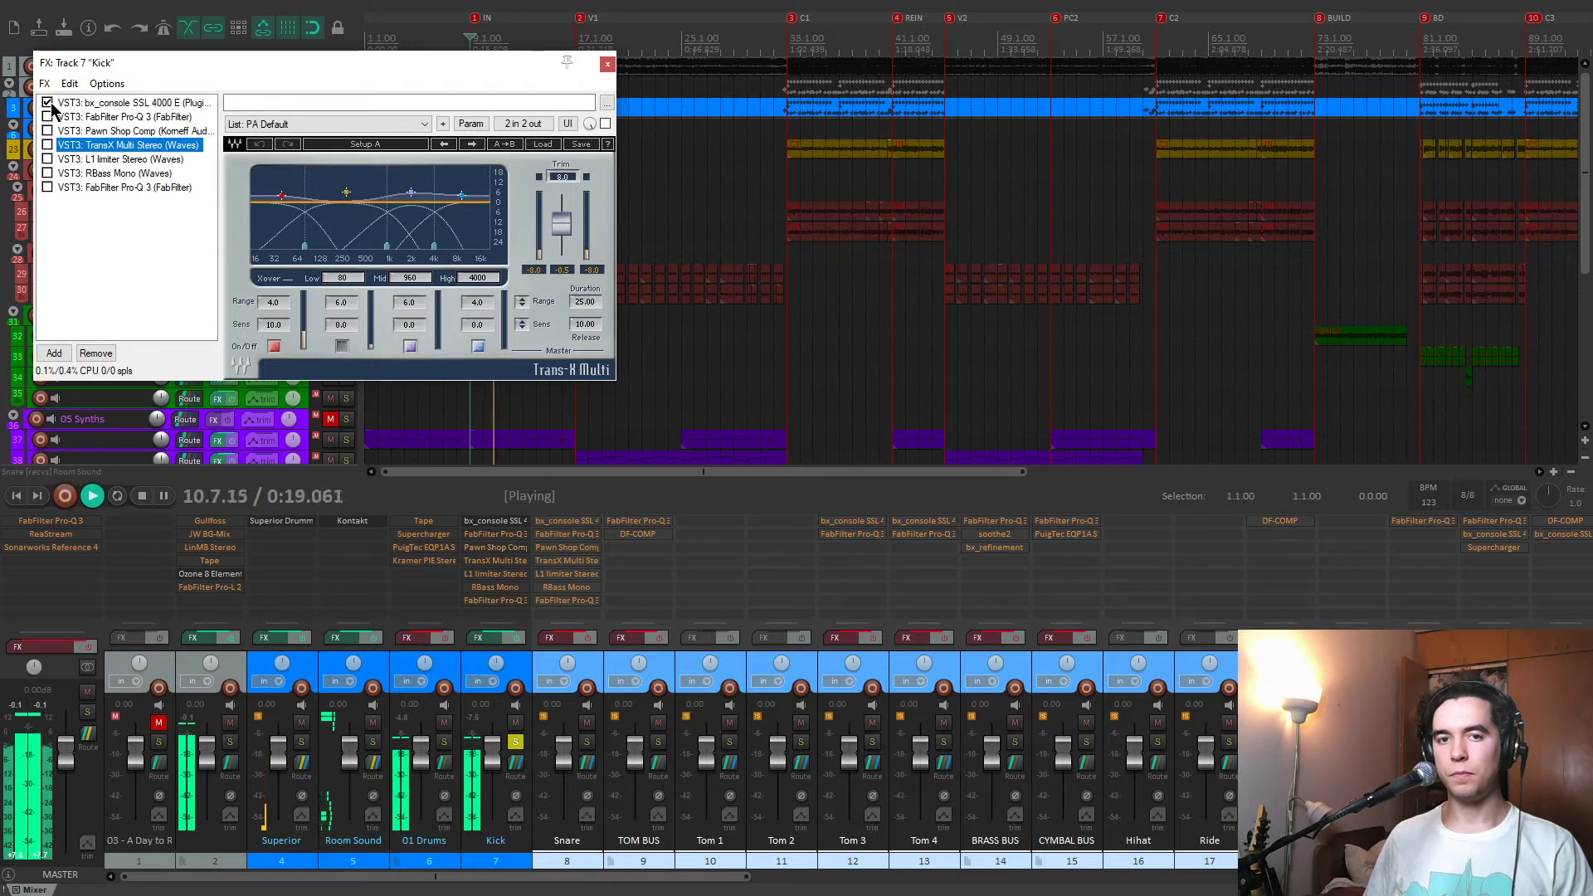
left_click_drag(174, 73, 602, 191)
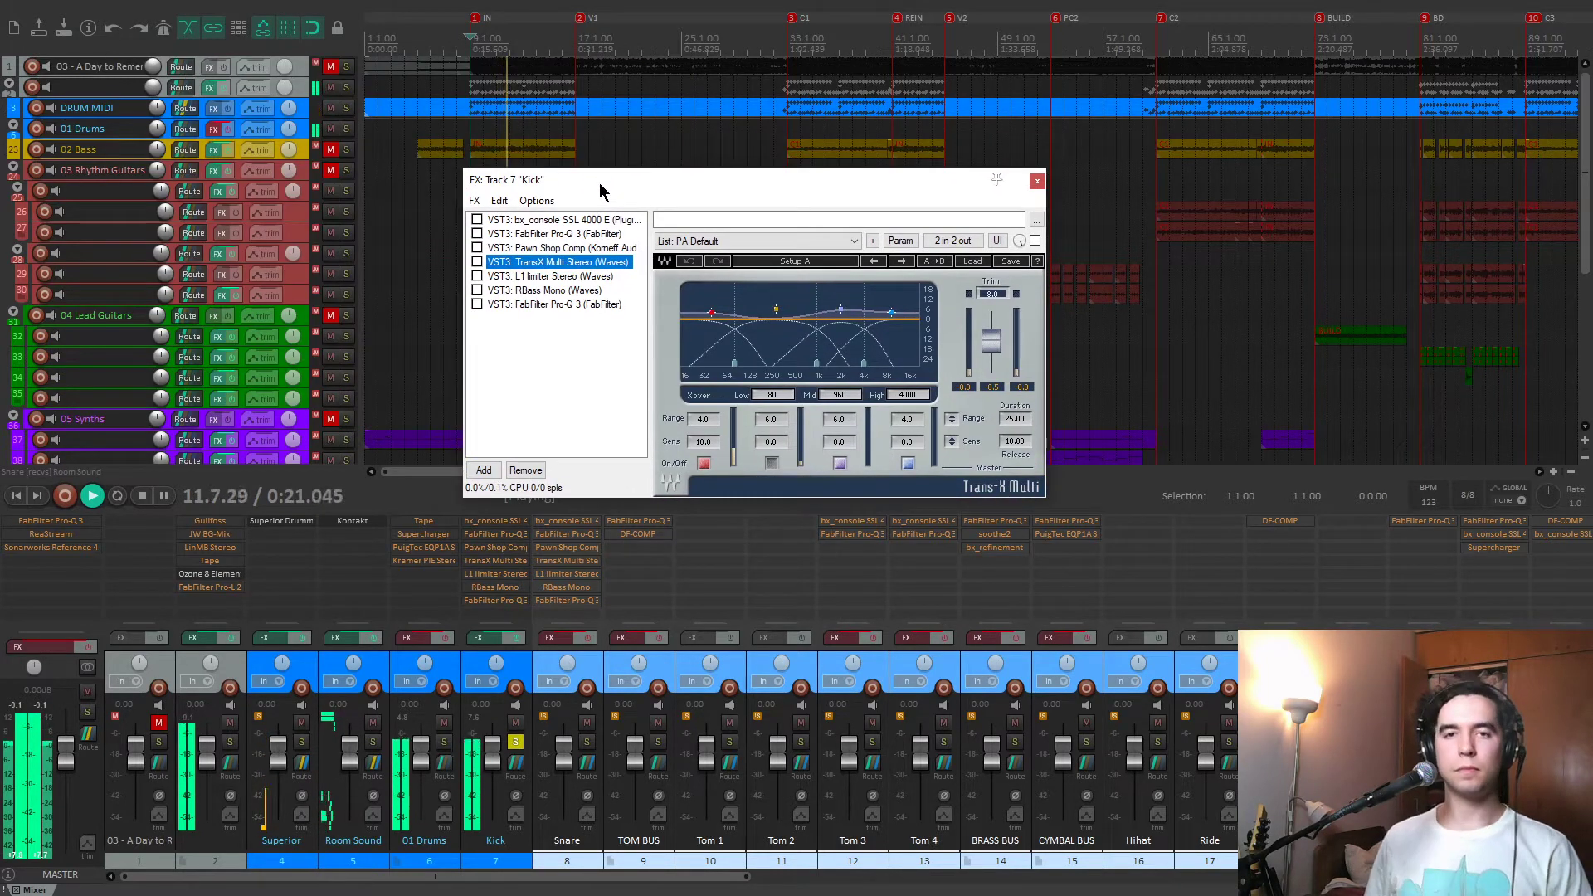
Show bx_console SSL 4000 E in the Kick chain, enable it, and play the kick through it.
left_click(508, 219)
left_click_drag(609, 164, 592, 143)
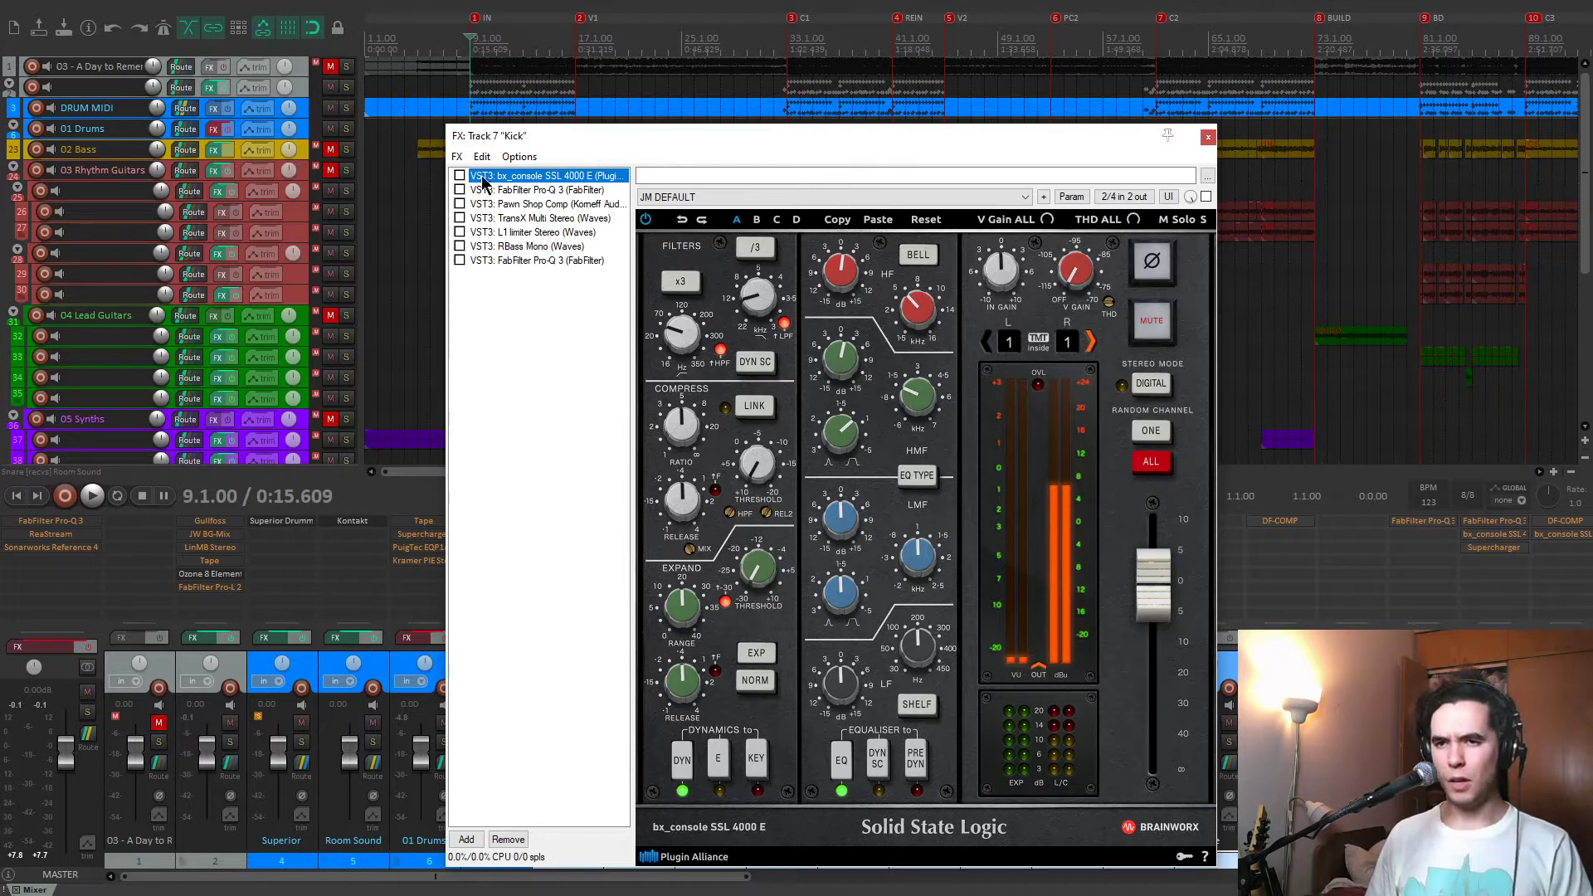
left_click_drag(611, 151, 609, 89)
left_click(448, 144)
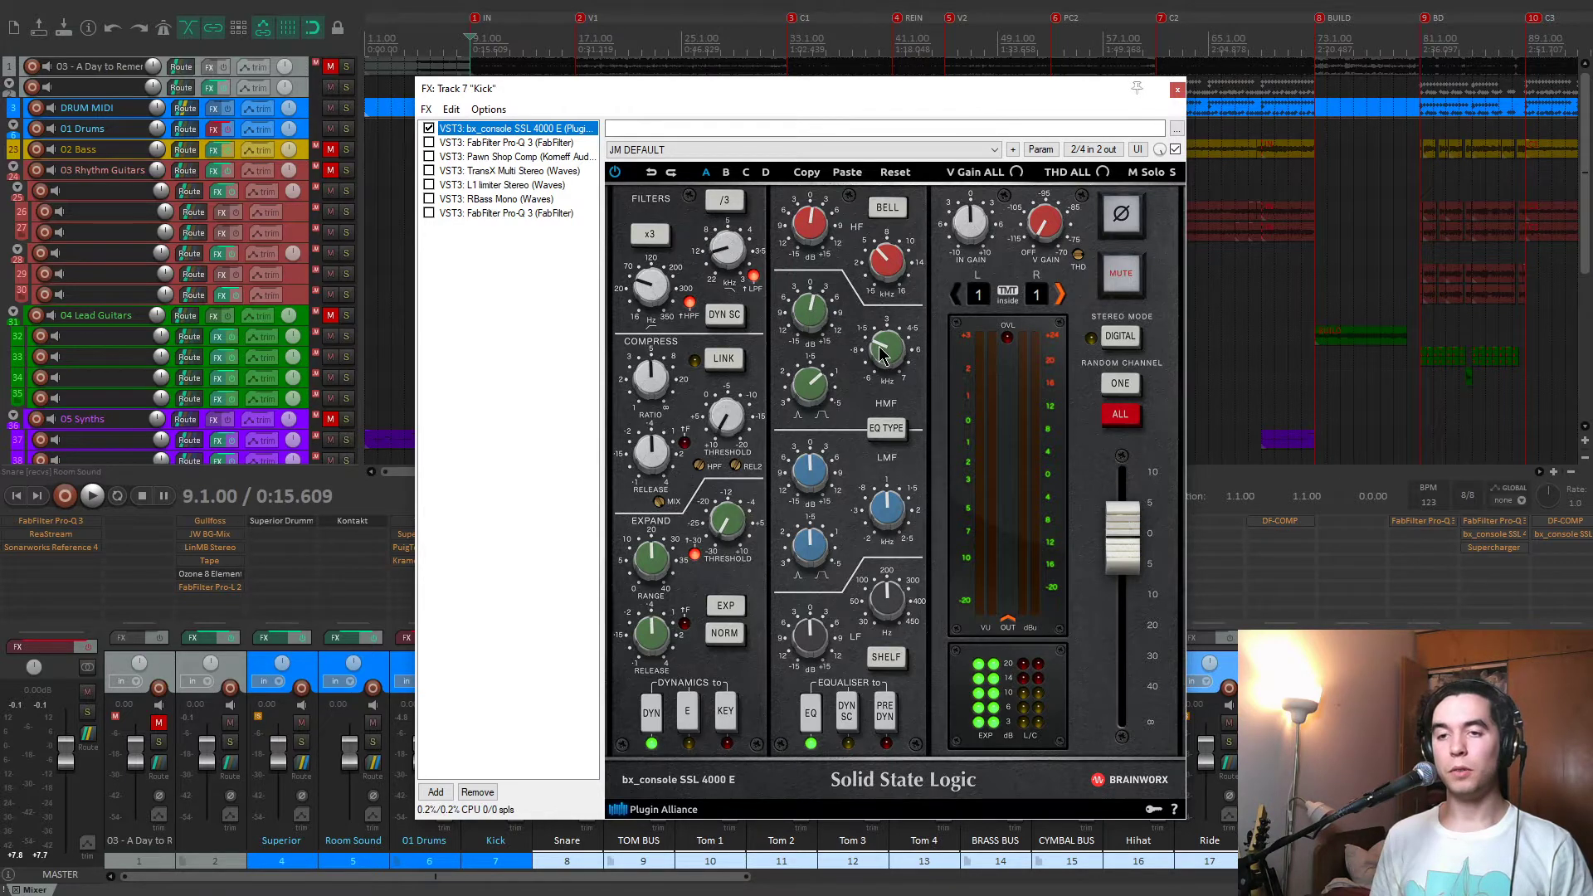
key("space")
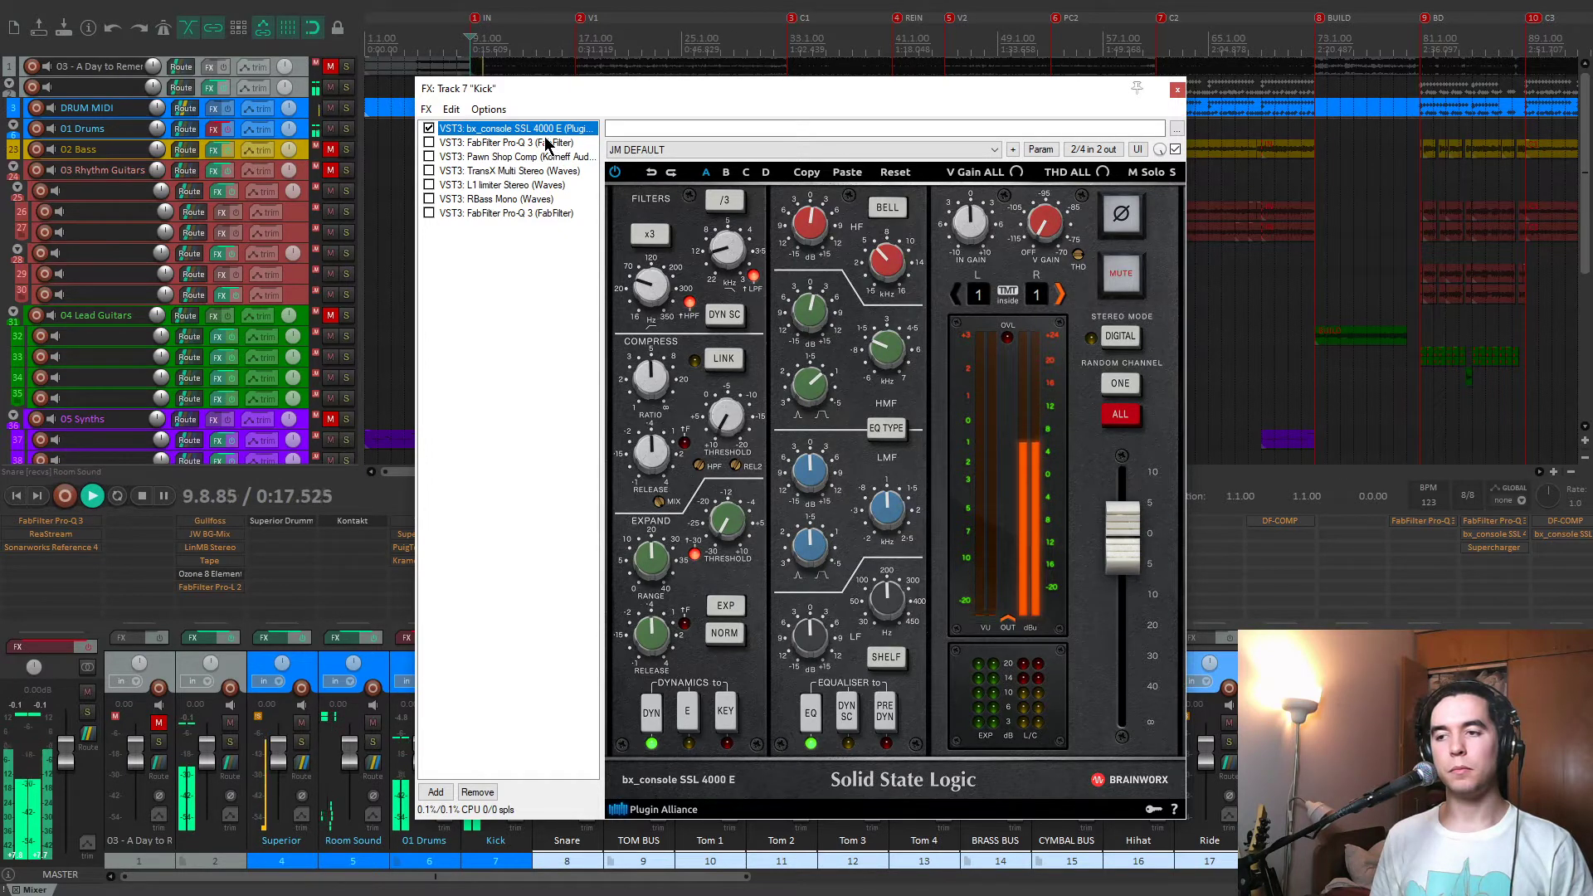
key("space")
Enable the first FabFilter Pro-Q 3 in the Kick chain and show its EQ curve.
left_click(429, 143)
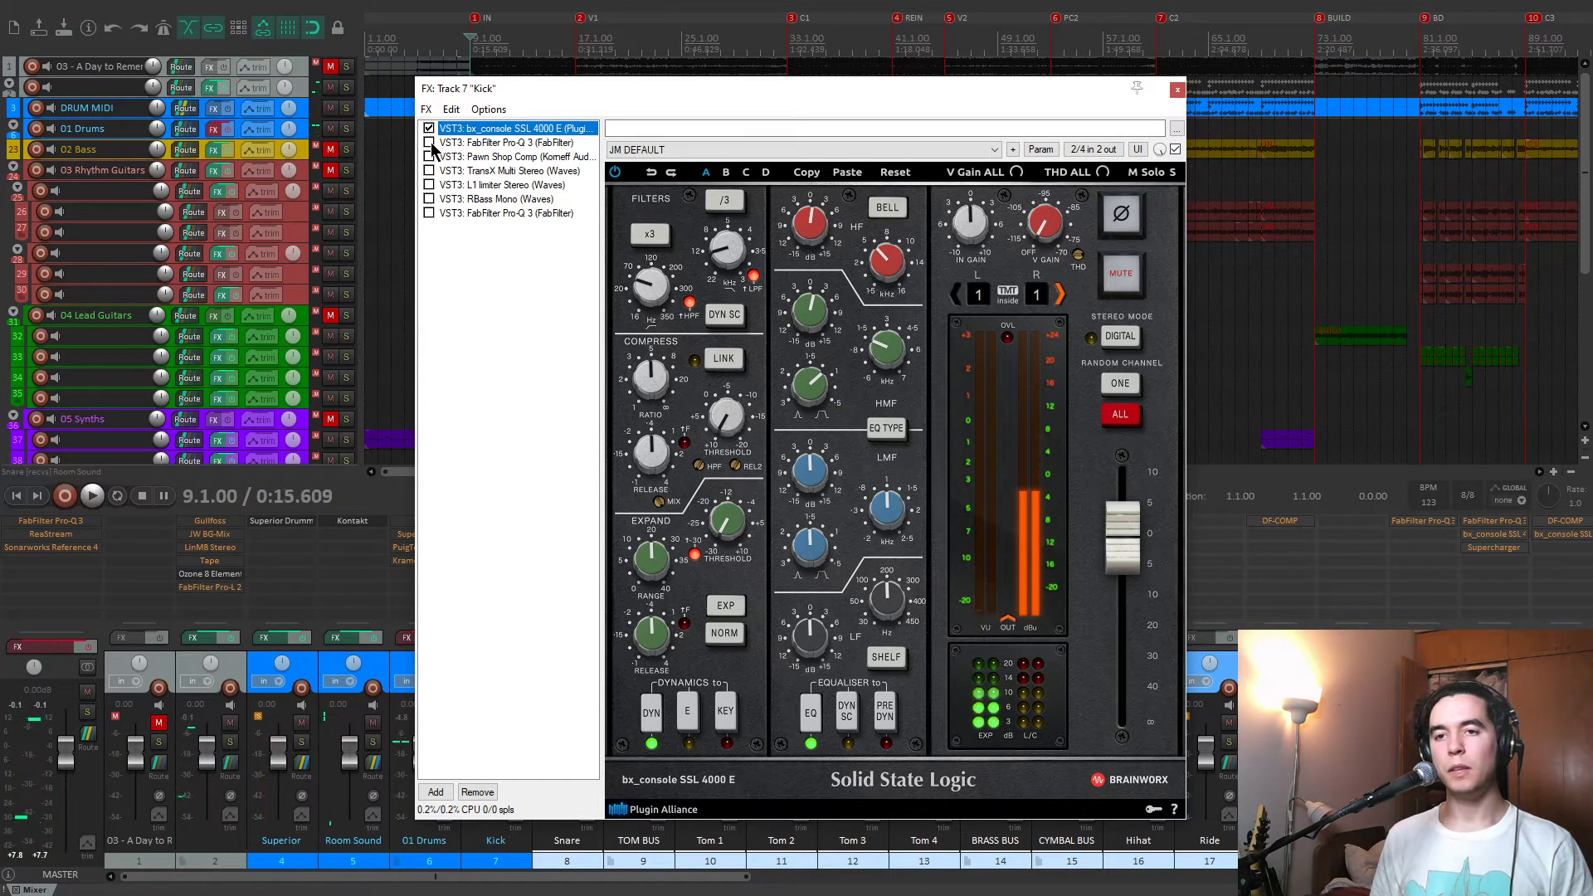
left_click(448, 143)
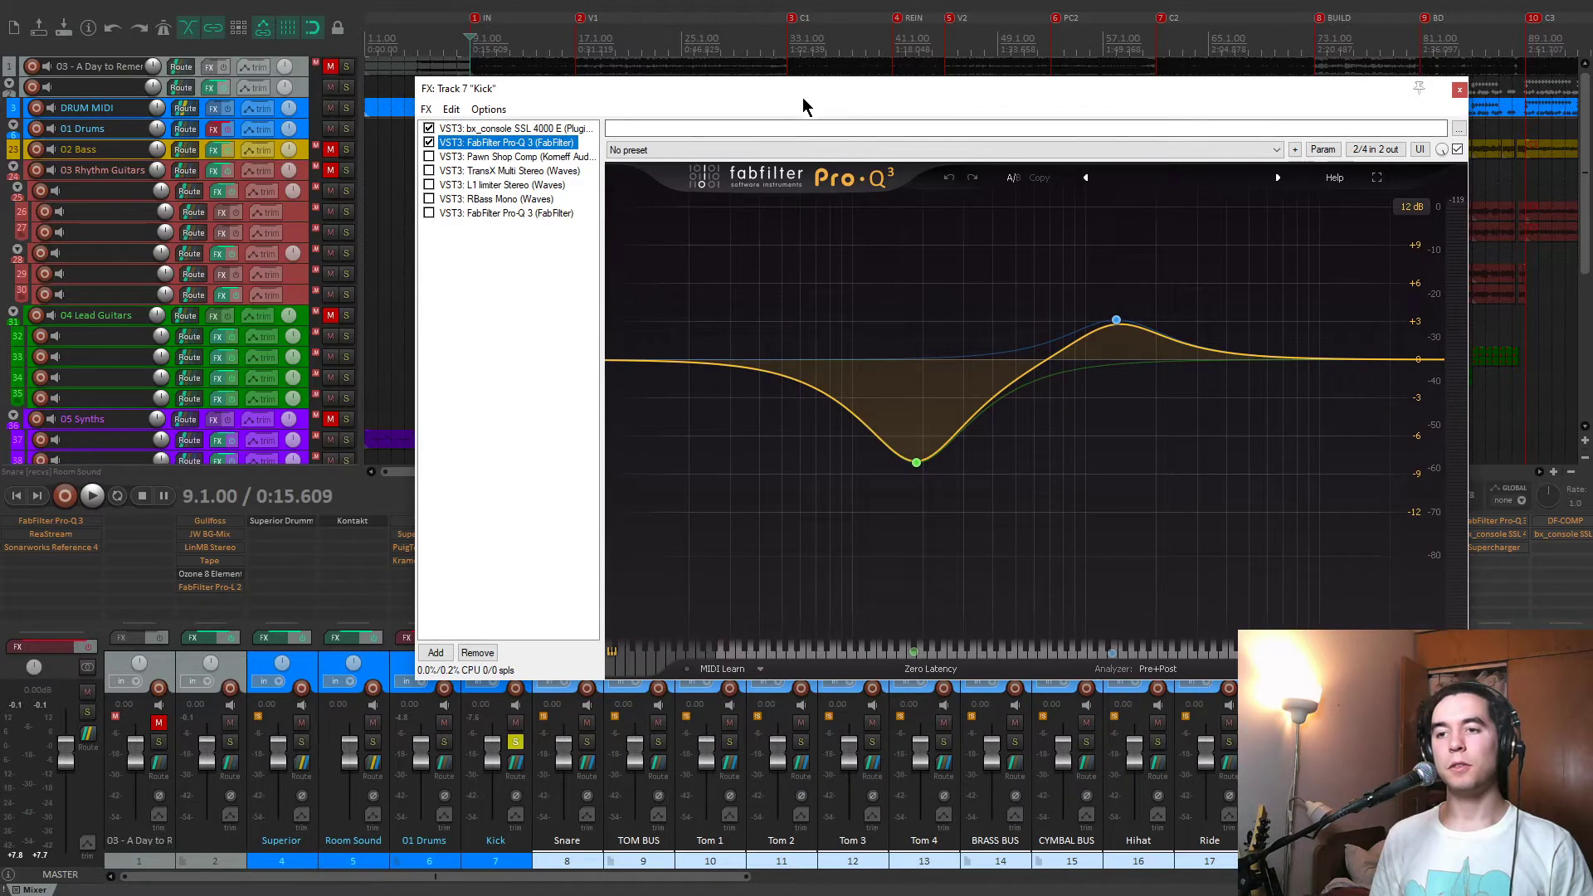
Play the kick and solo the first Pro-Q 3's 188.39 Hz cut and 1352.1 Hz boost bands individually.
left_click_drag(803, 97, 722, 102)
mouse_move(836, 465)
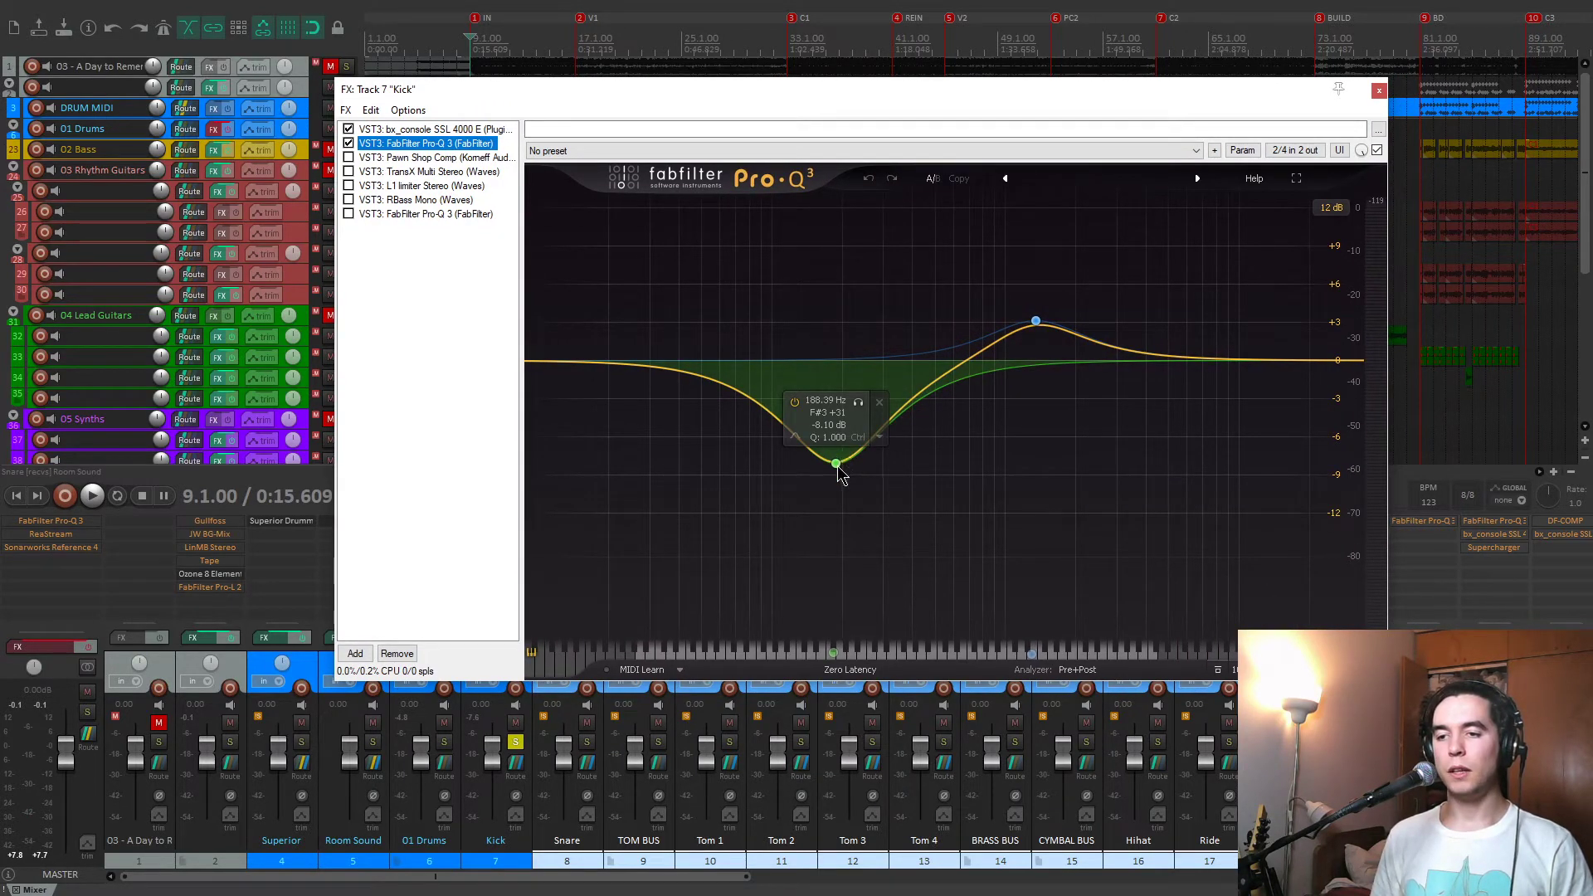
key("space")
left_click(858, 404)
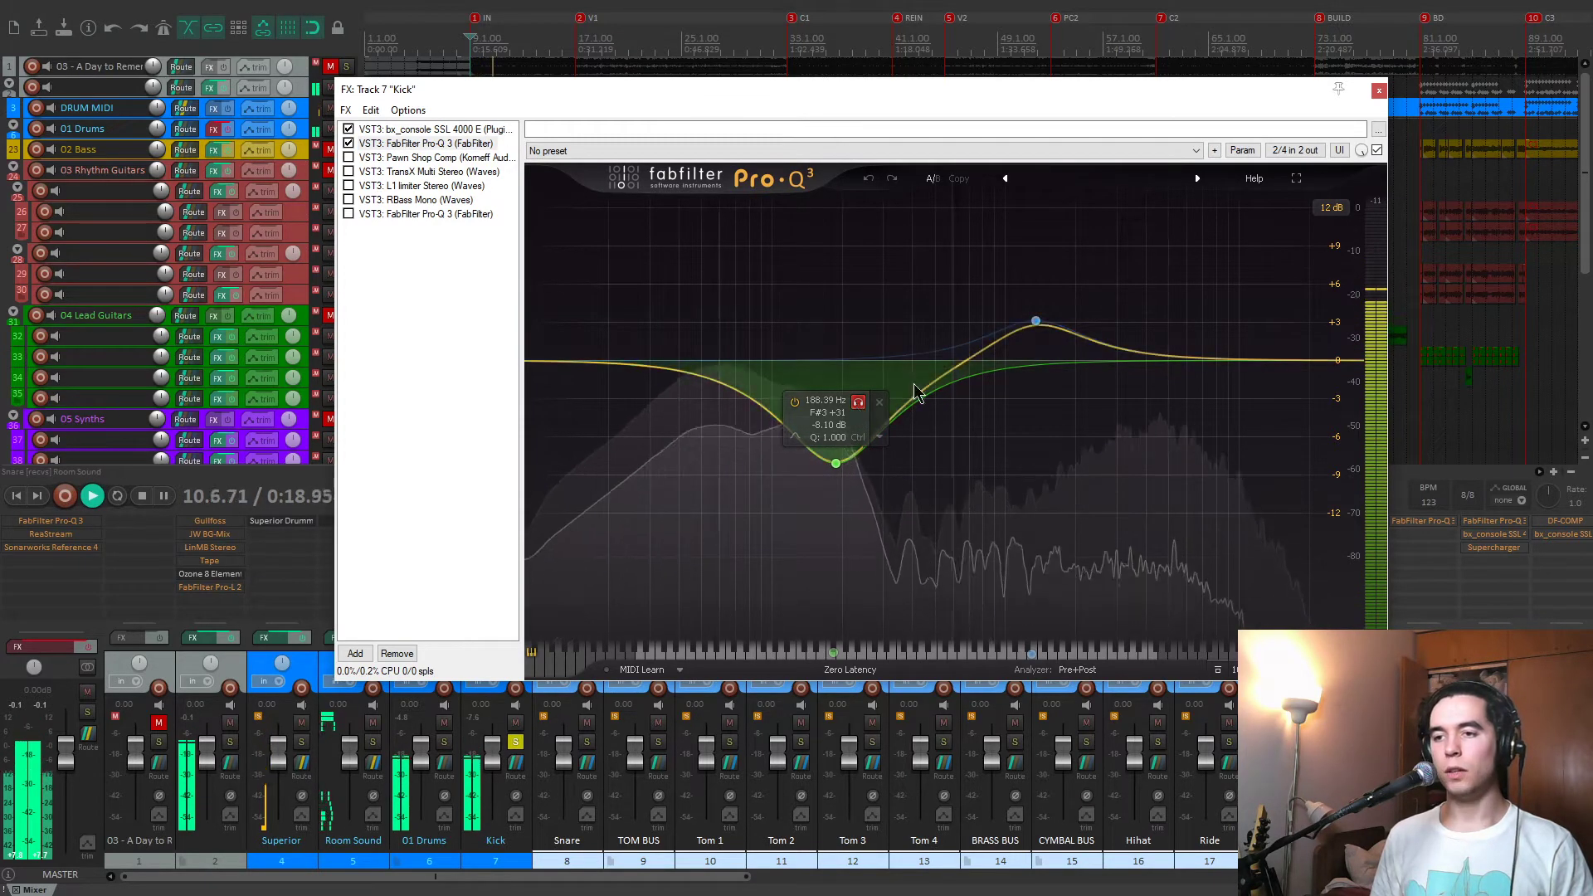
mouse_move(1043, 320)
left_click(1058, 260)
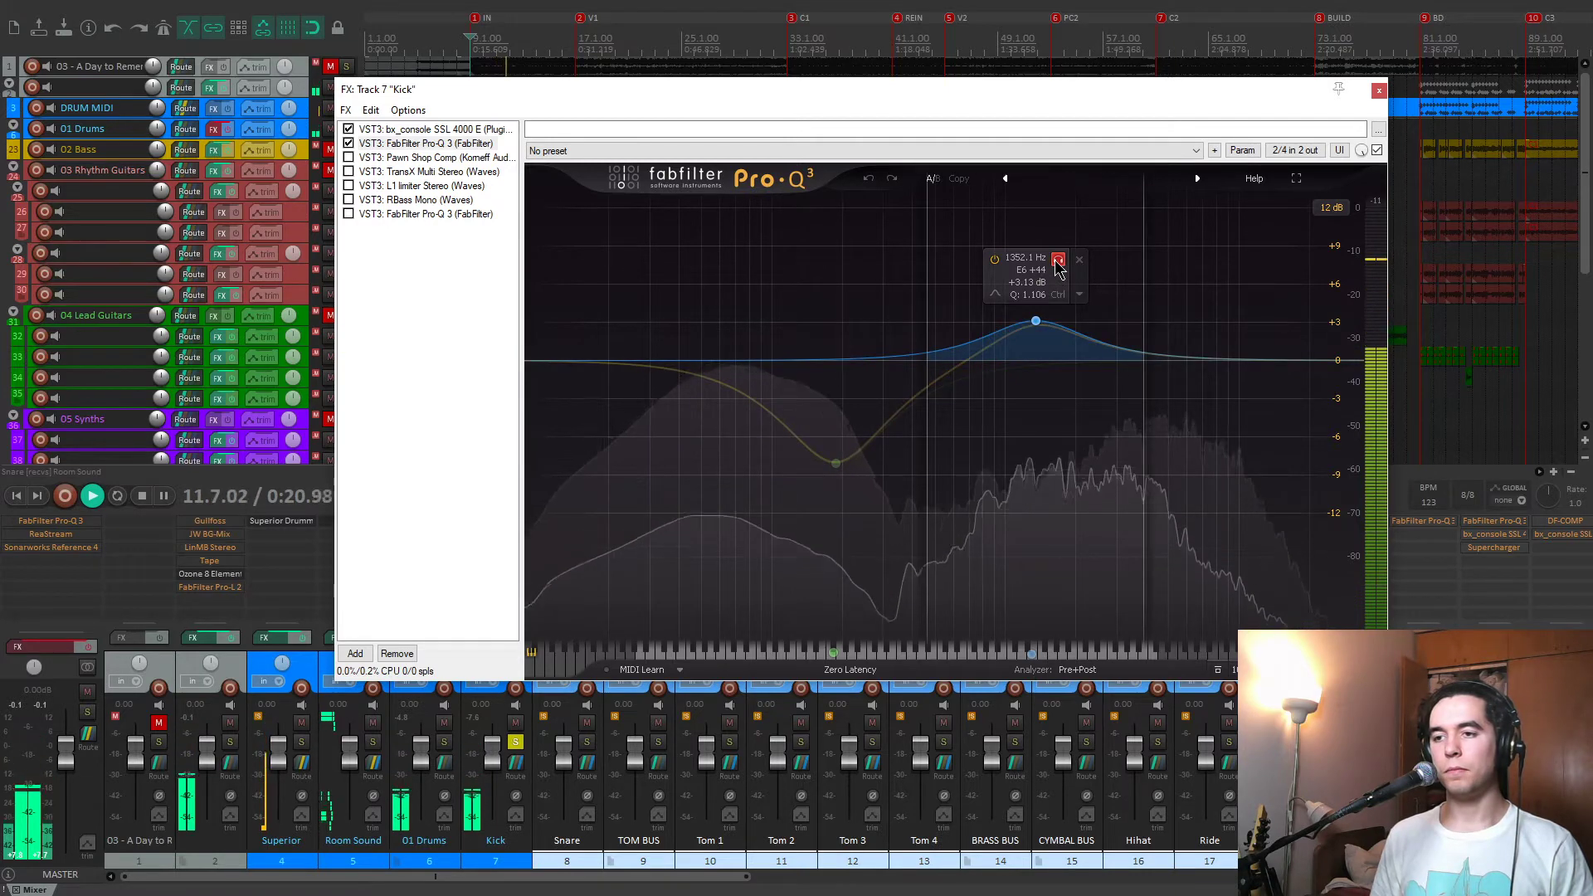
key("space")
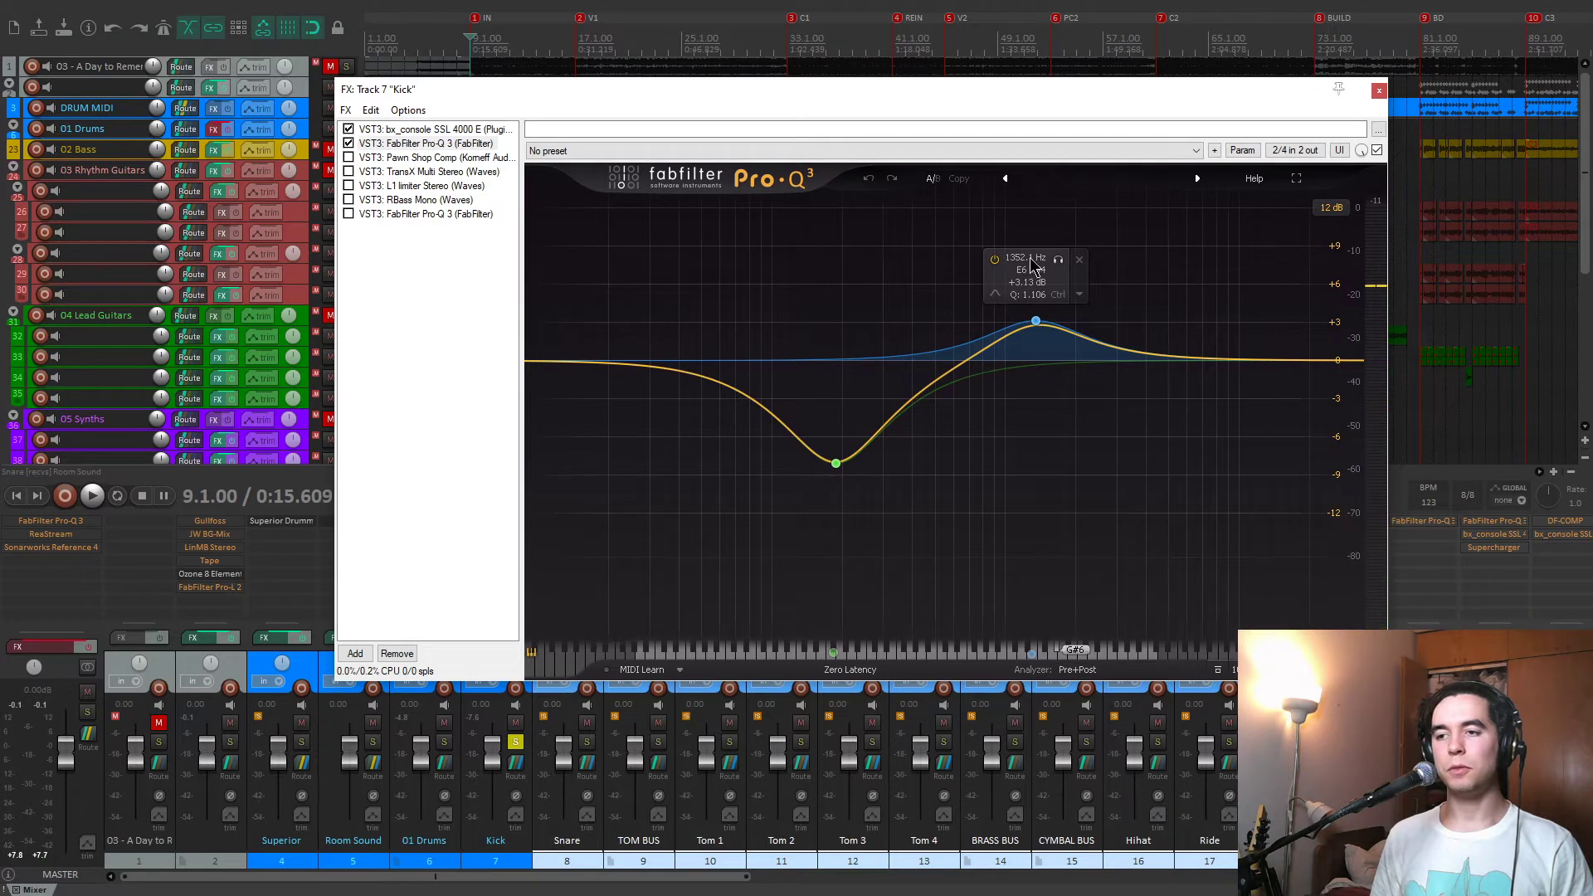
Enable Pawn Shop Comp in the Kick chain during playback and point out its attack and release settings.
key("space")
left_click(348, 158)
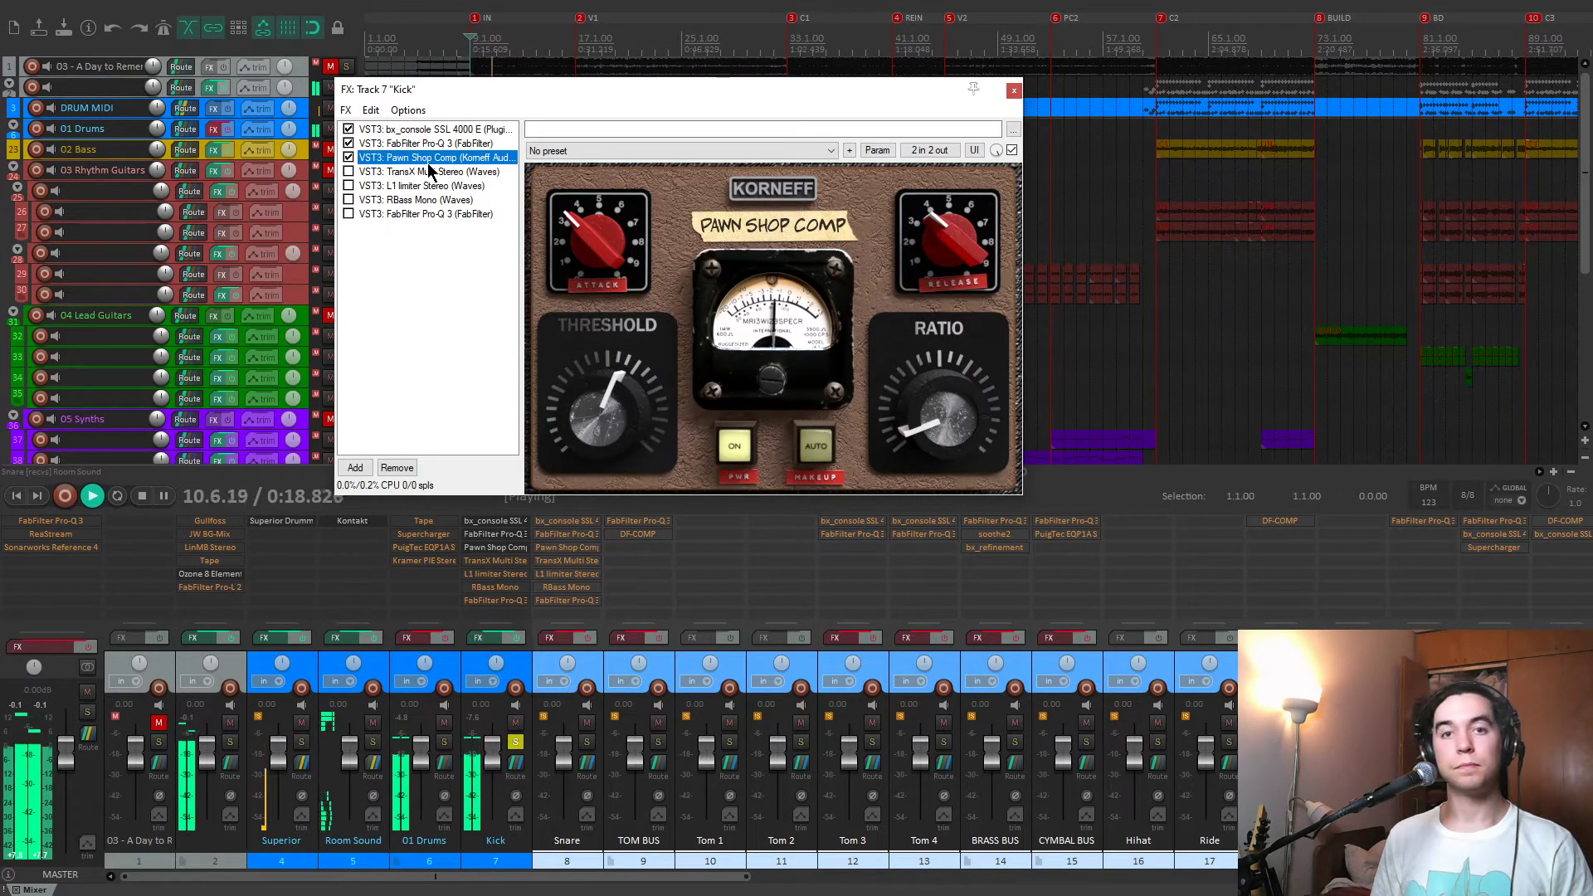
key("space")
left_click_drag(542, 91, 635, 120)
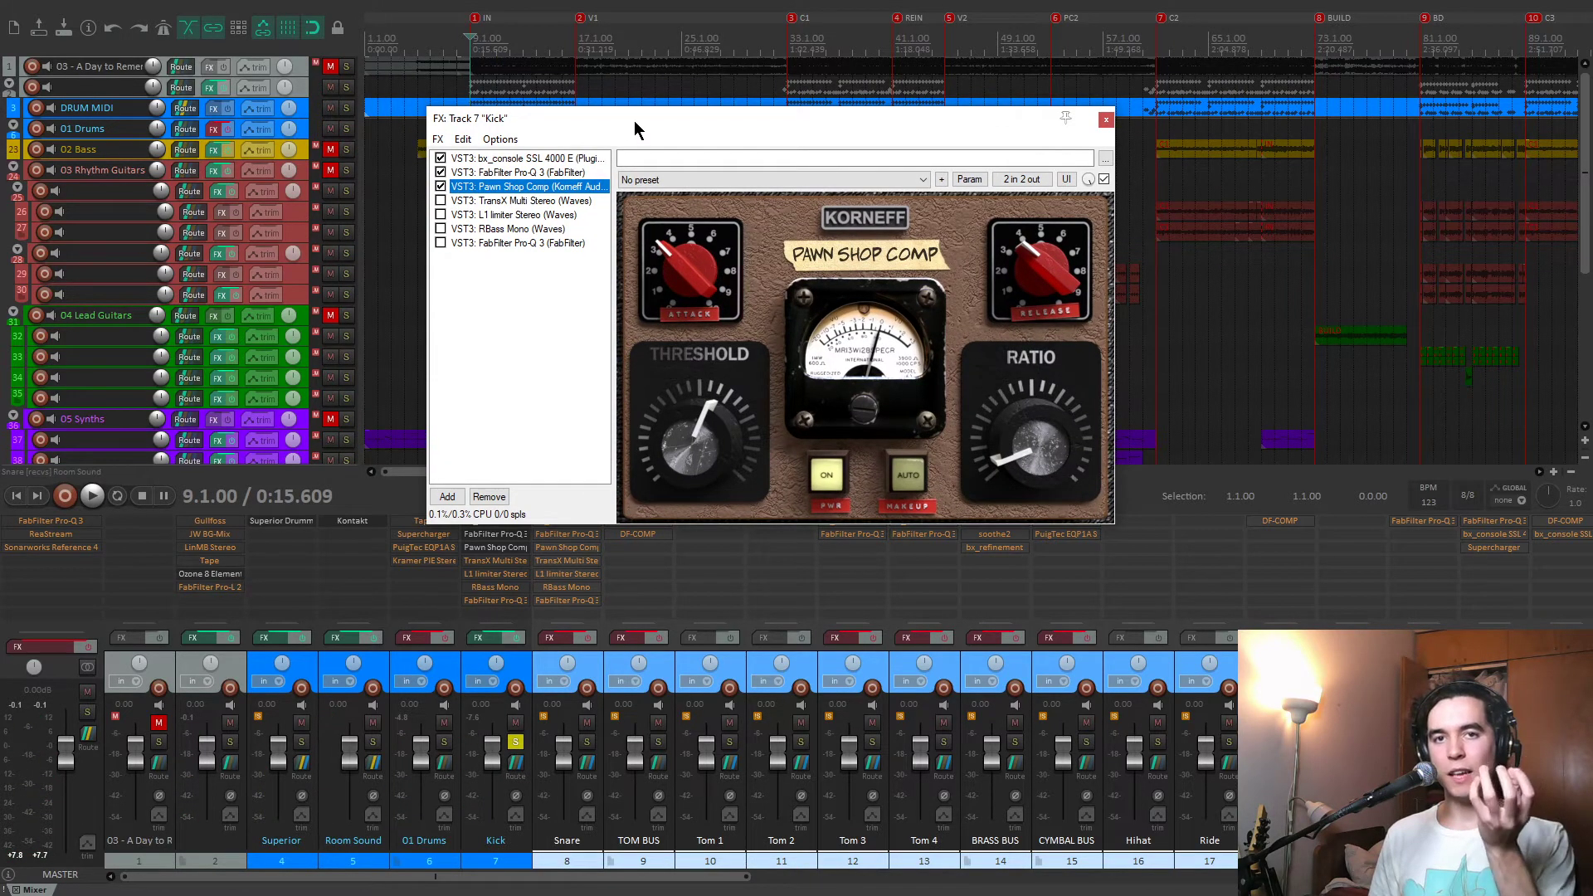
mouse_move(634, 121)
left_mouse_down()
mouse_move(616, 126)
mouse_move(614, 101)
left_mouse_up()
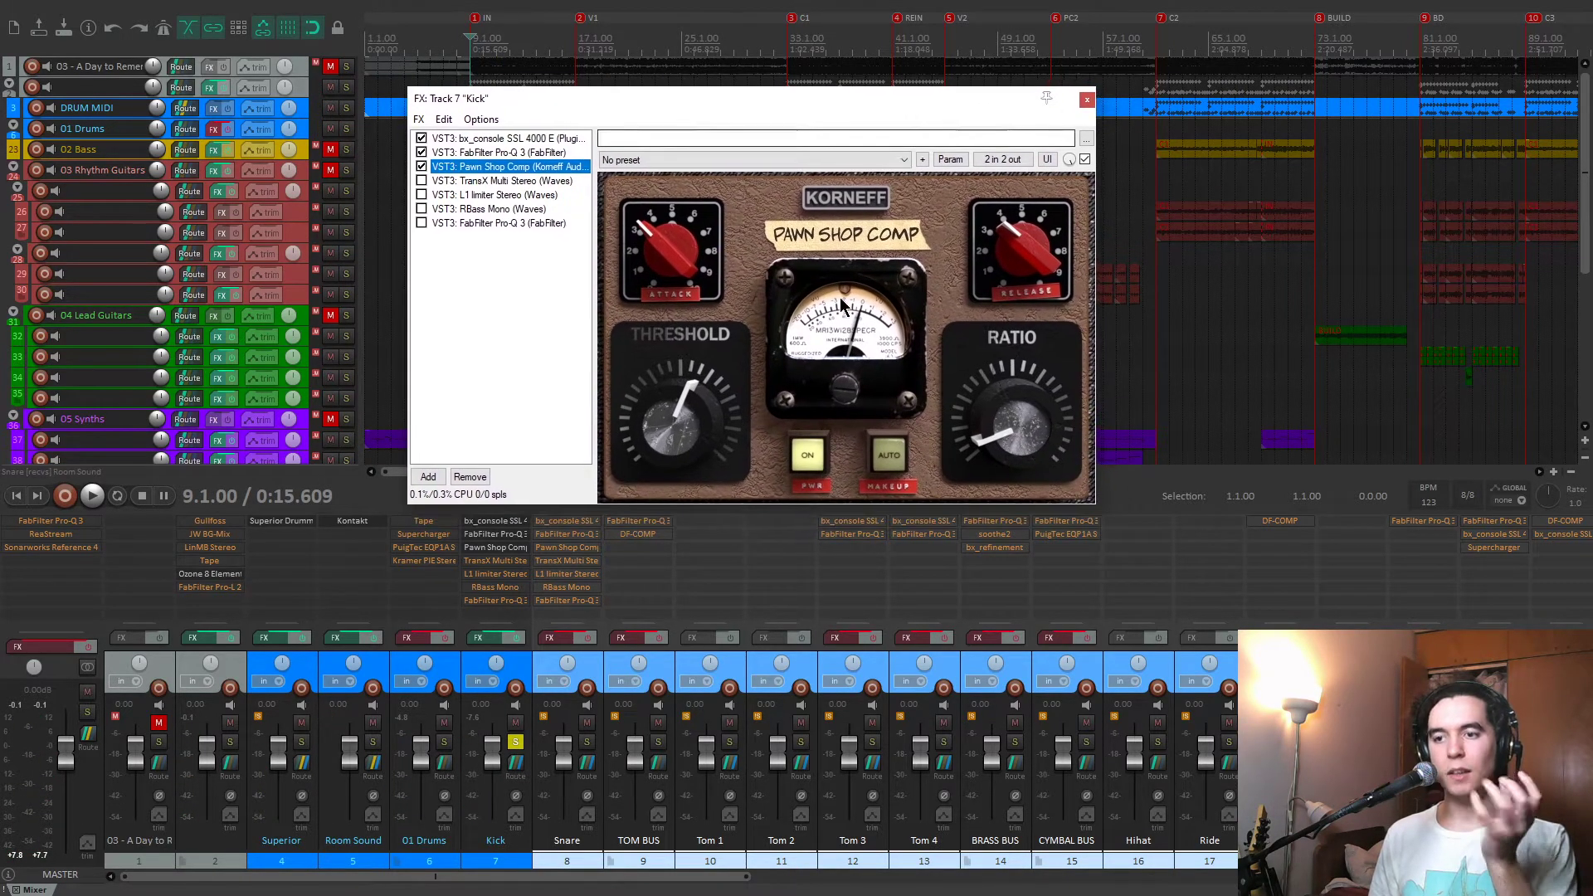
left_click(651, 248)
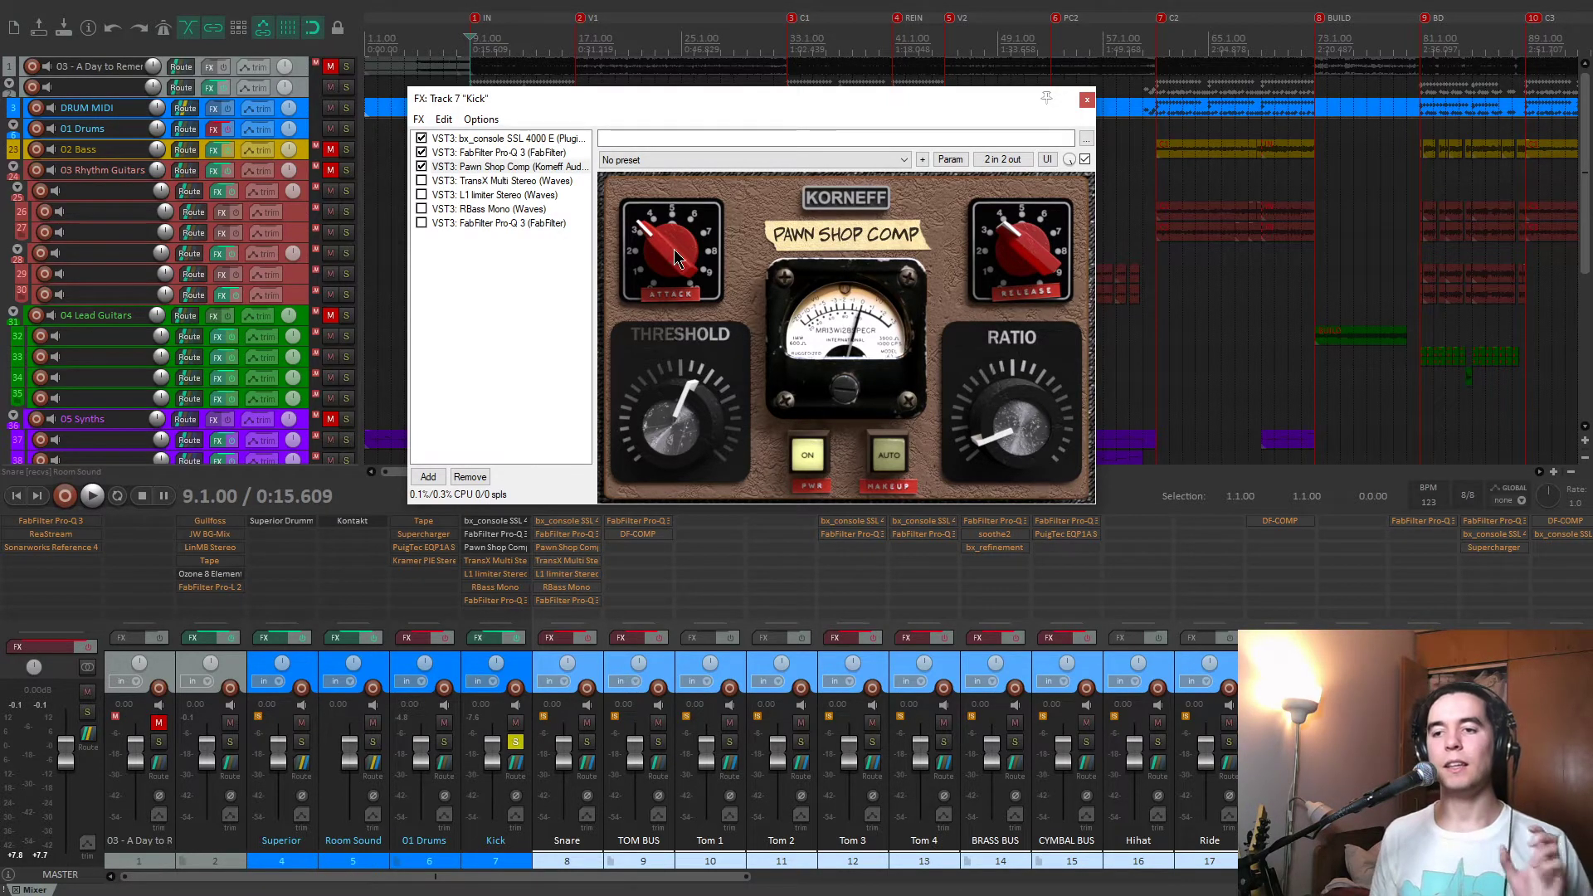
mouse_move(1051, 263)
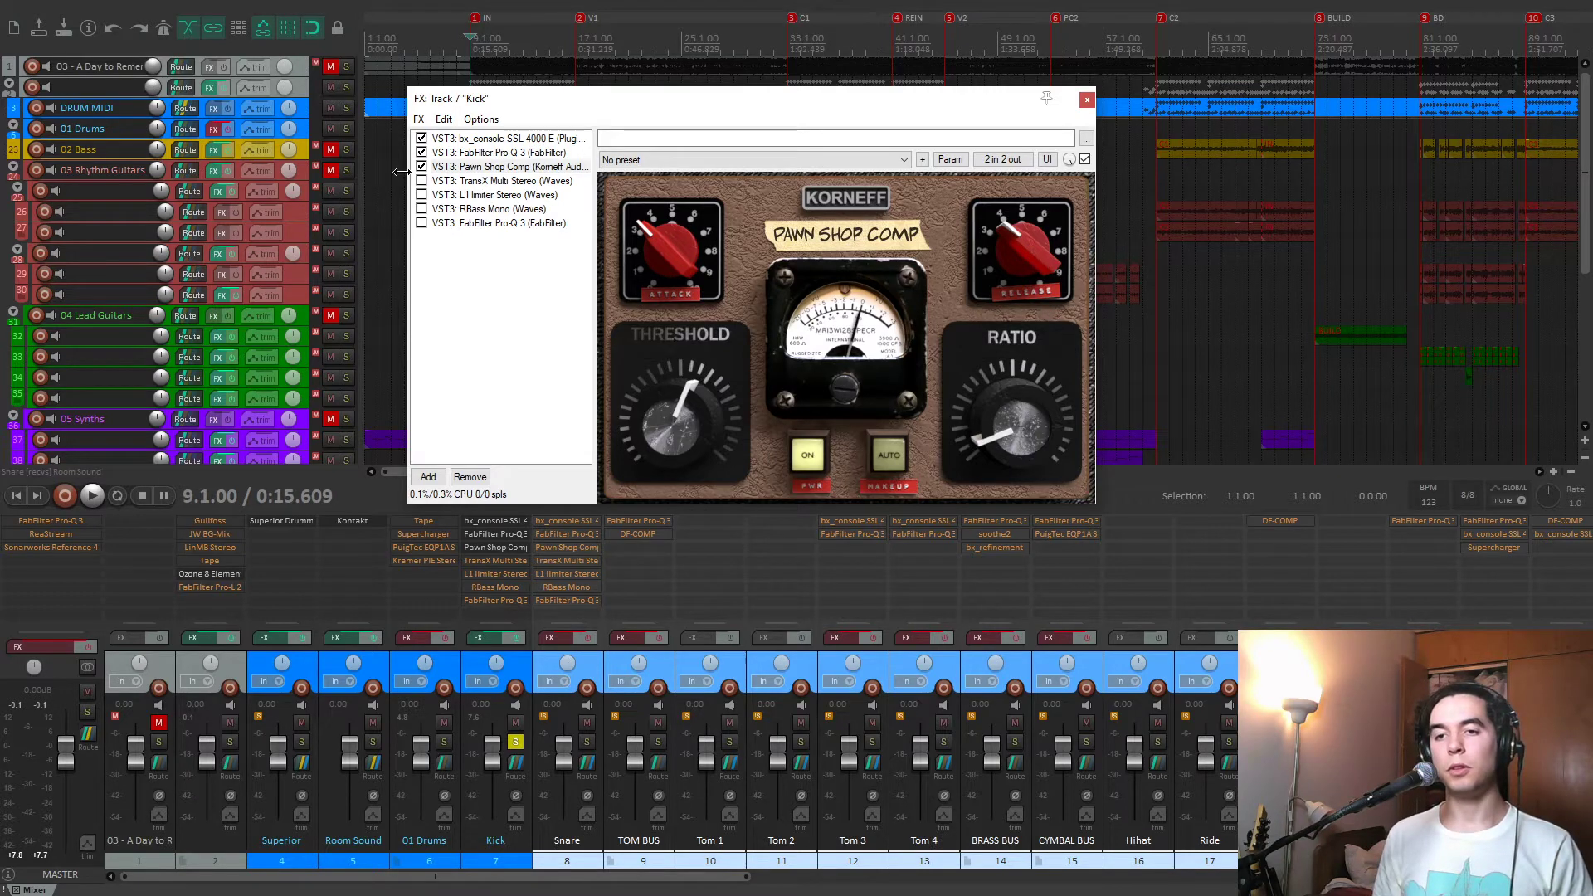
Enable TransX Multi Stereo in the Kick chain and show its band settings.
left_click(426, 180)
left_click(423, 179)
left_click_drag(644, 91, 634, 139)
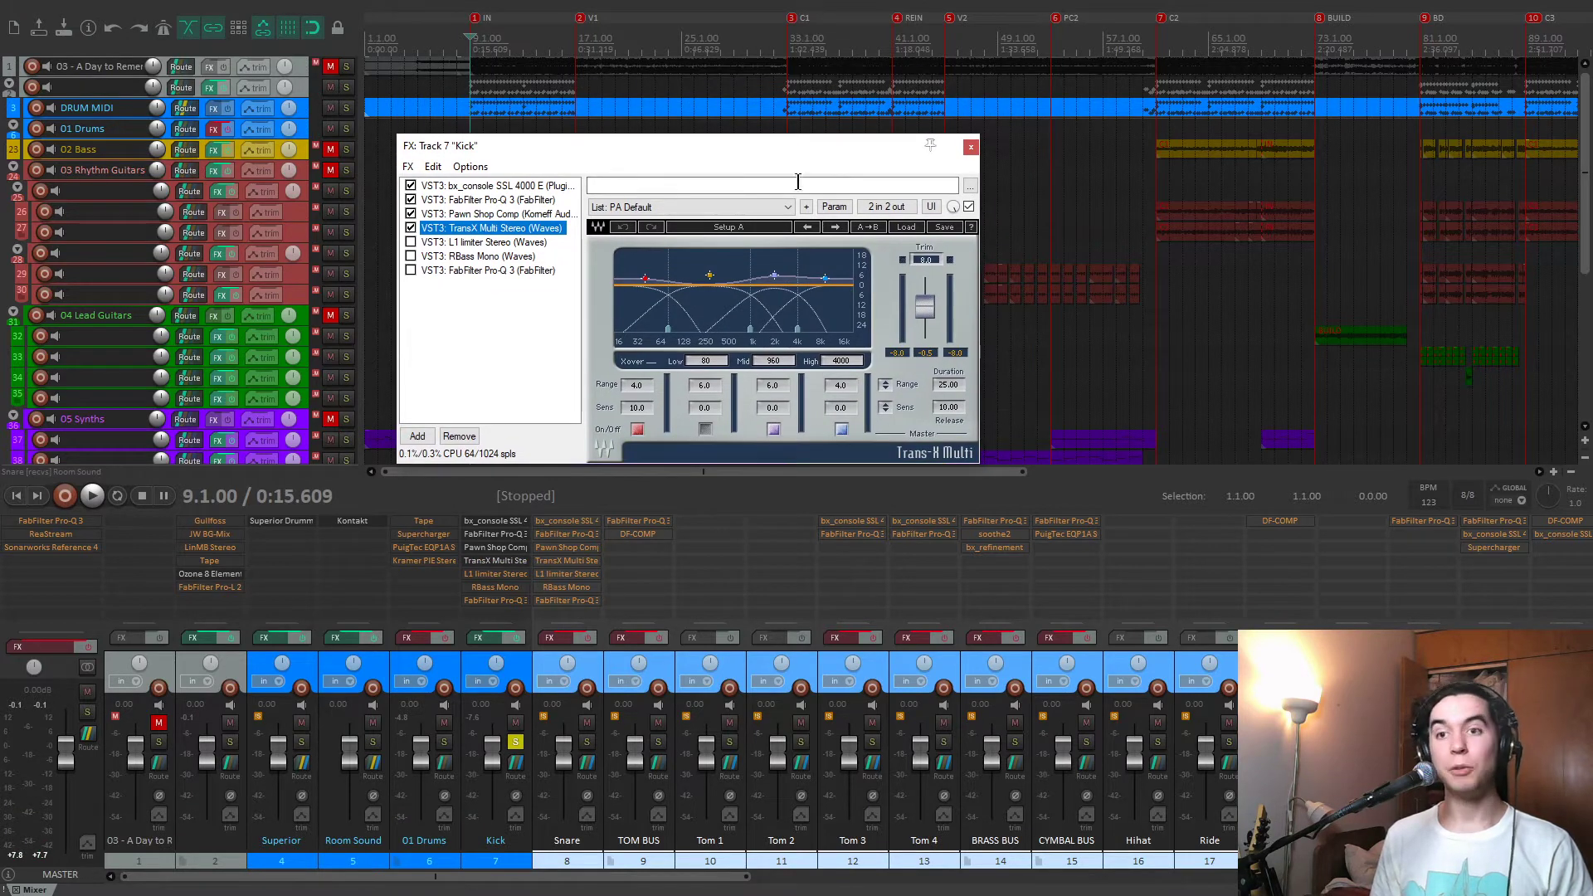
left_click_drag(785, 151, 828, 141)
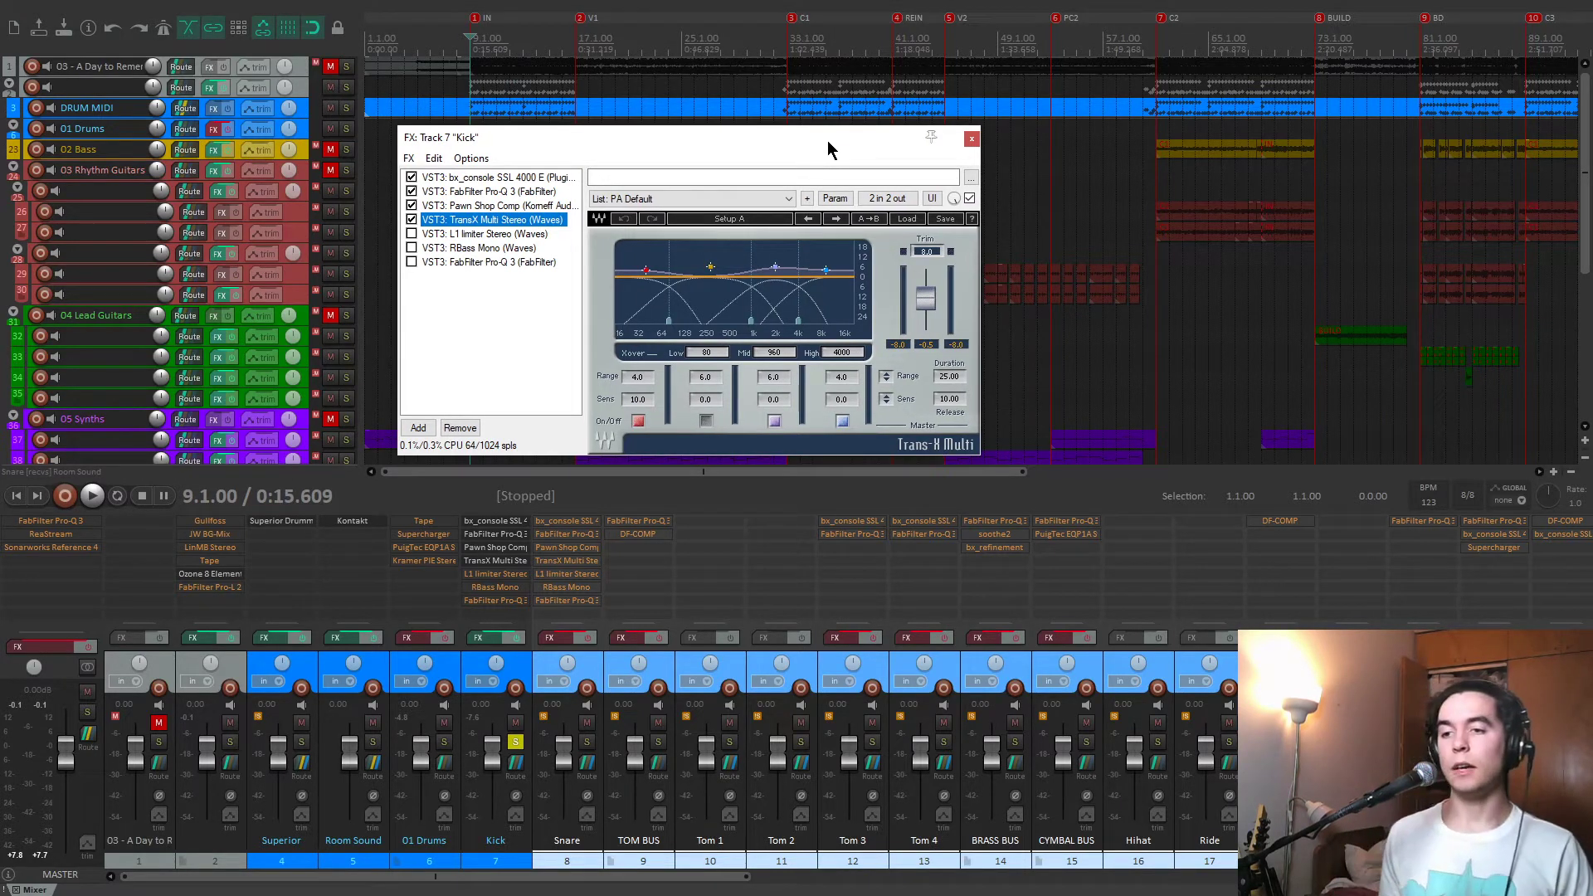
left_click_drag(828, 135, 822, 137)
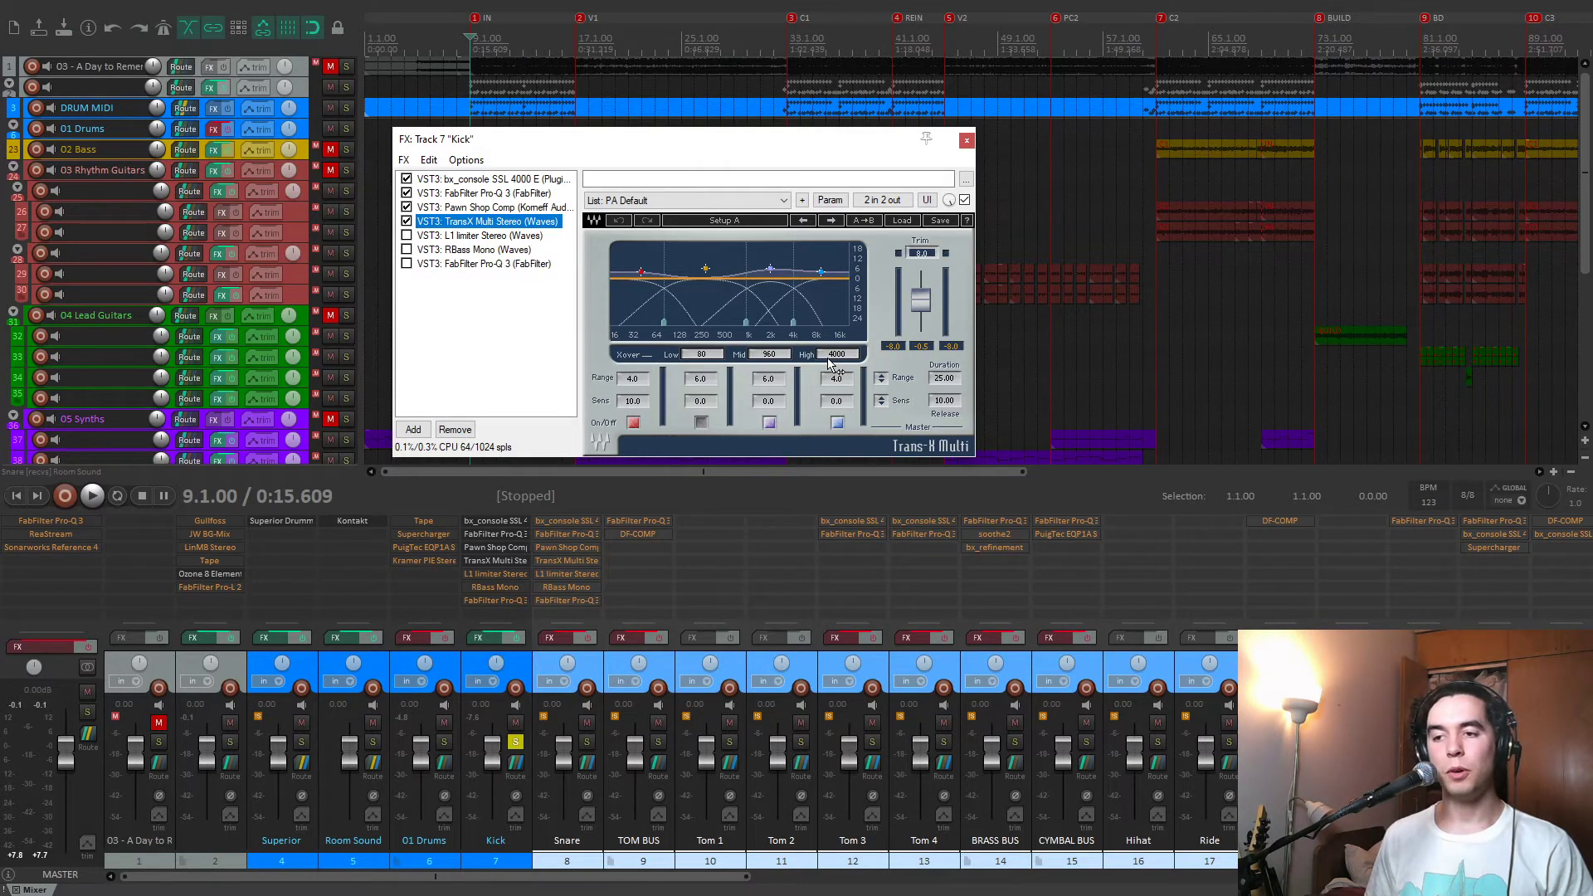
Play the kick while toggling TransX Multi Stereo off and on to compare the transients, leaving it enabled.
left_click(406, 220)
key("space")
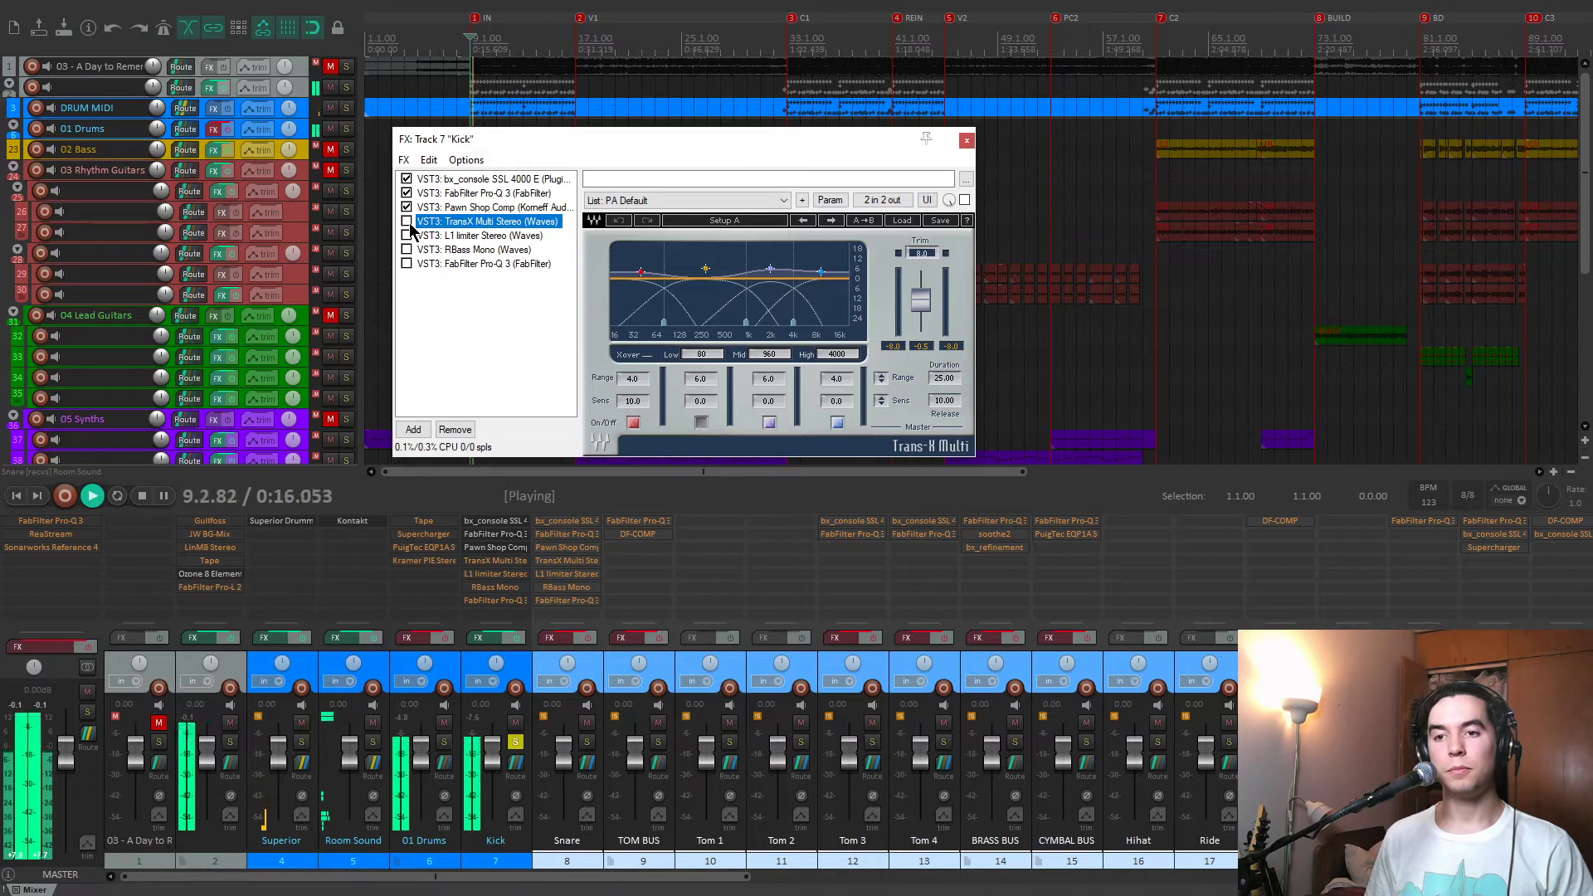
left_click(407, 220)
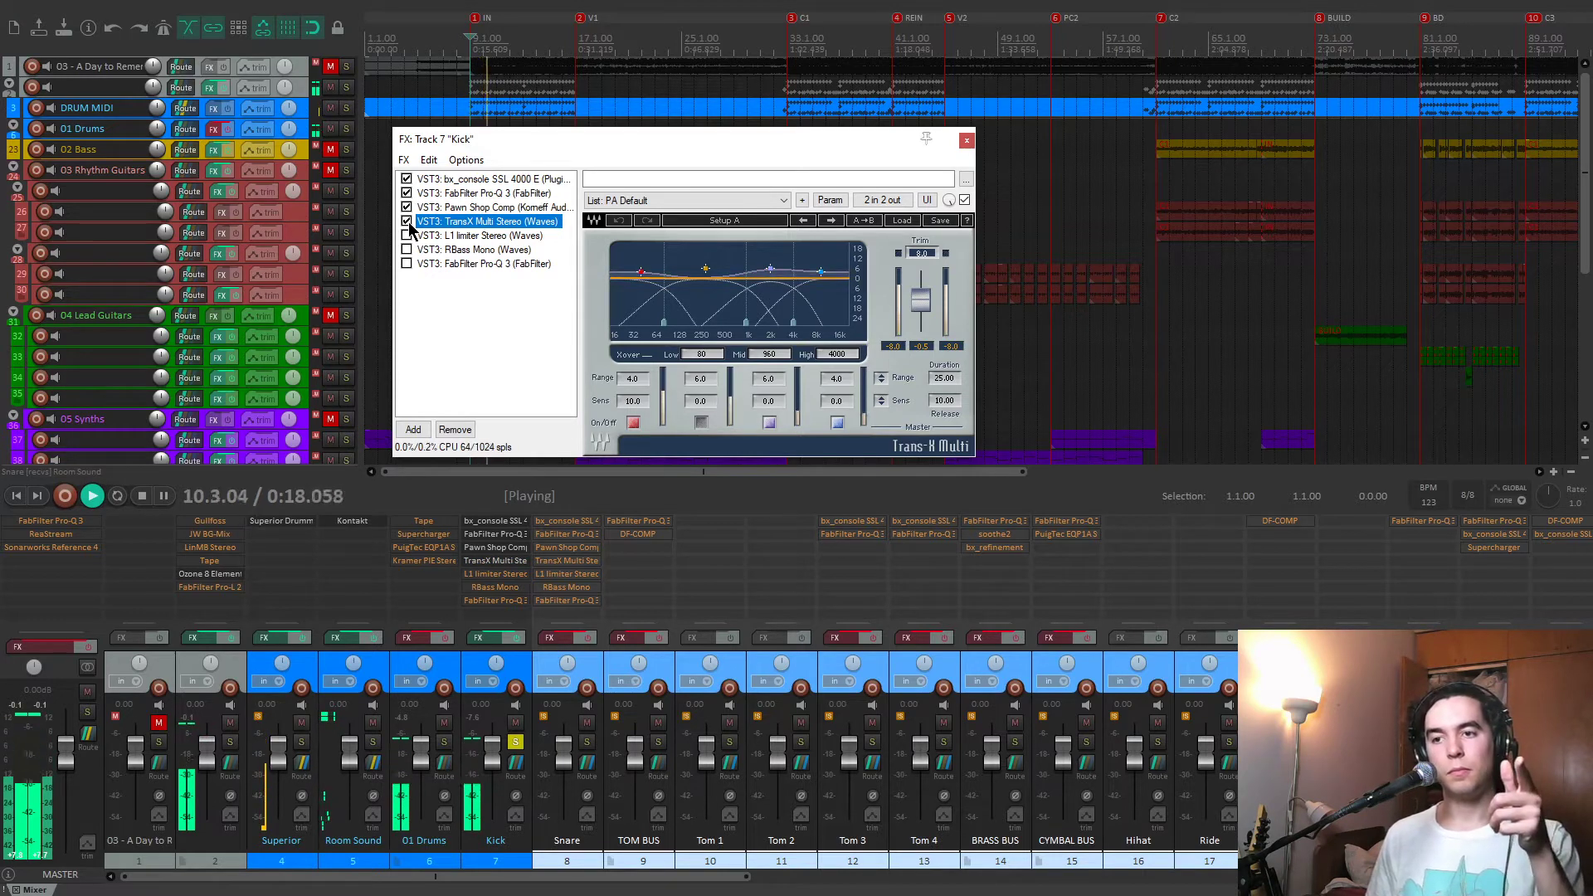
left_click(407, 221)
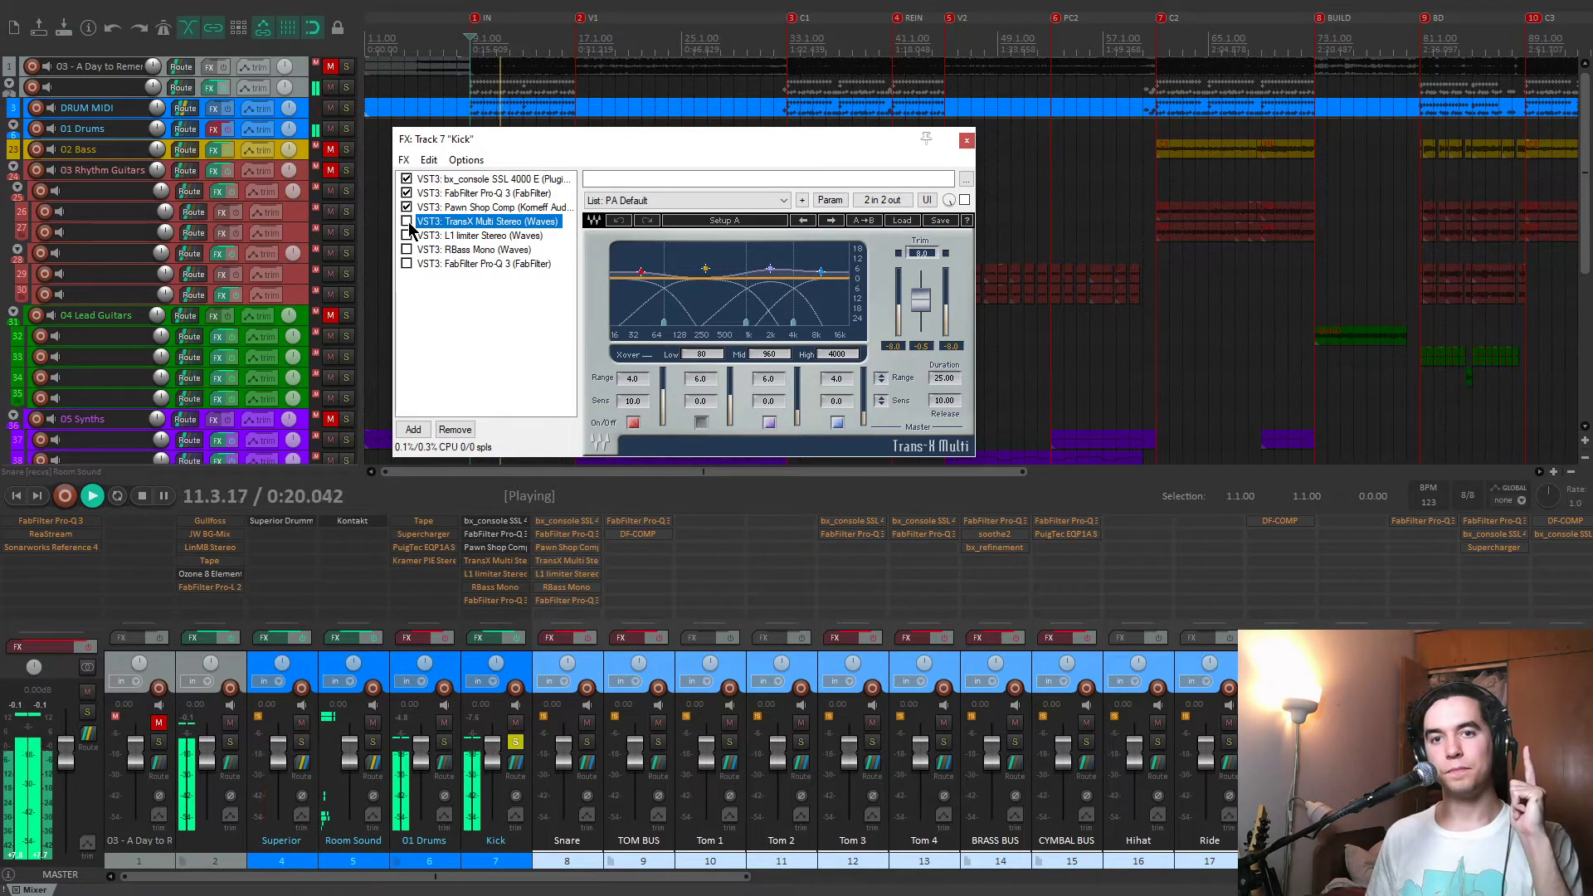
left_click(407, 221)
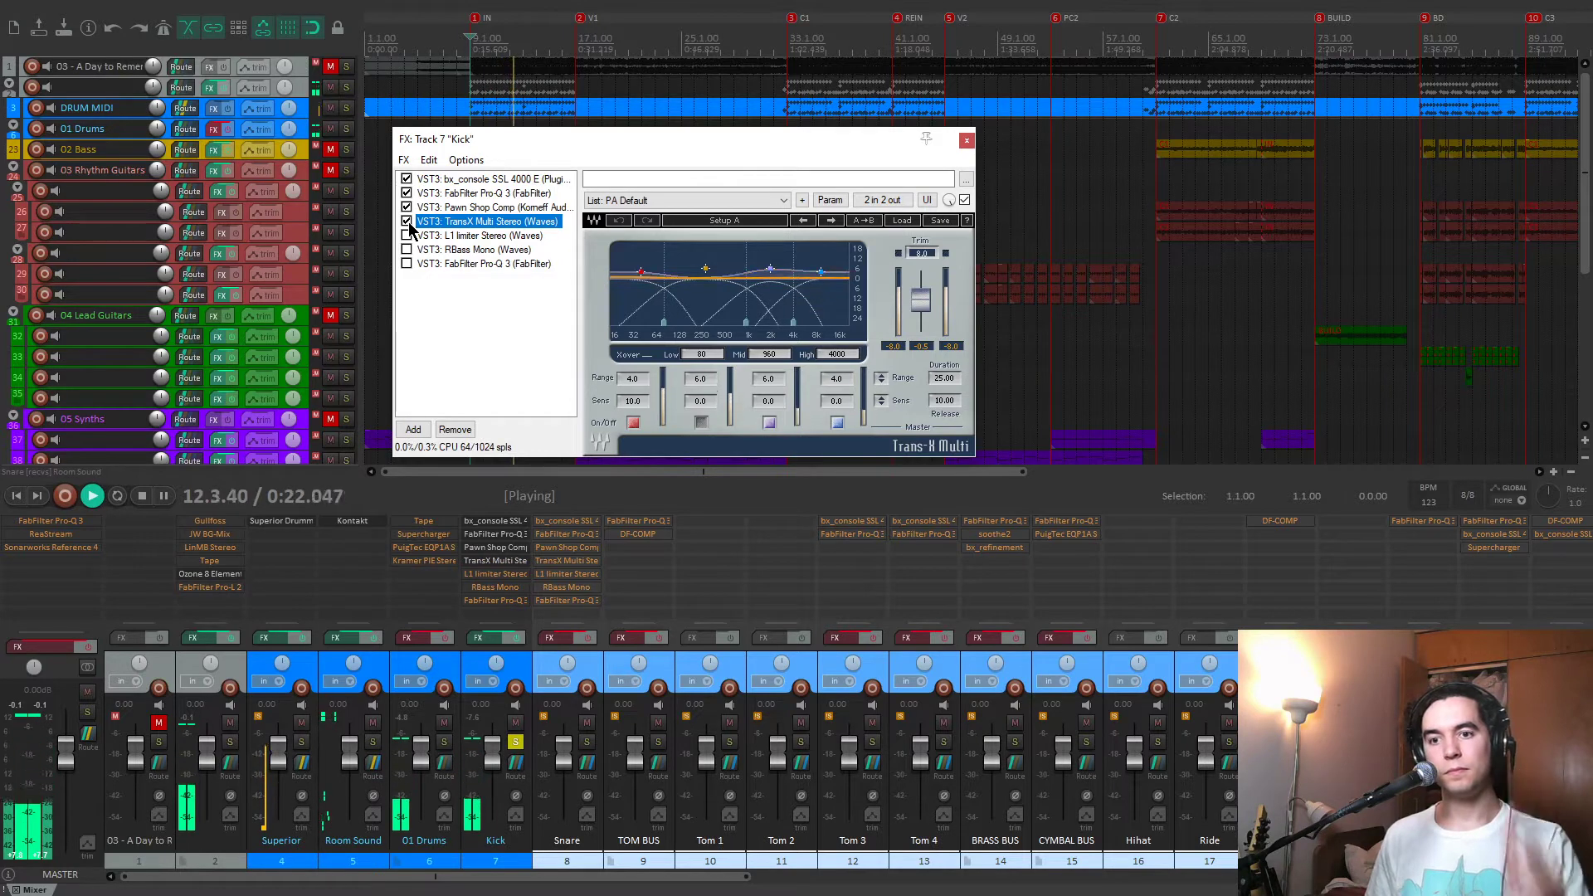
key("space")
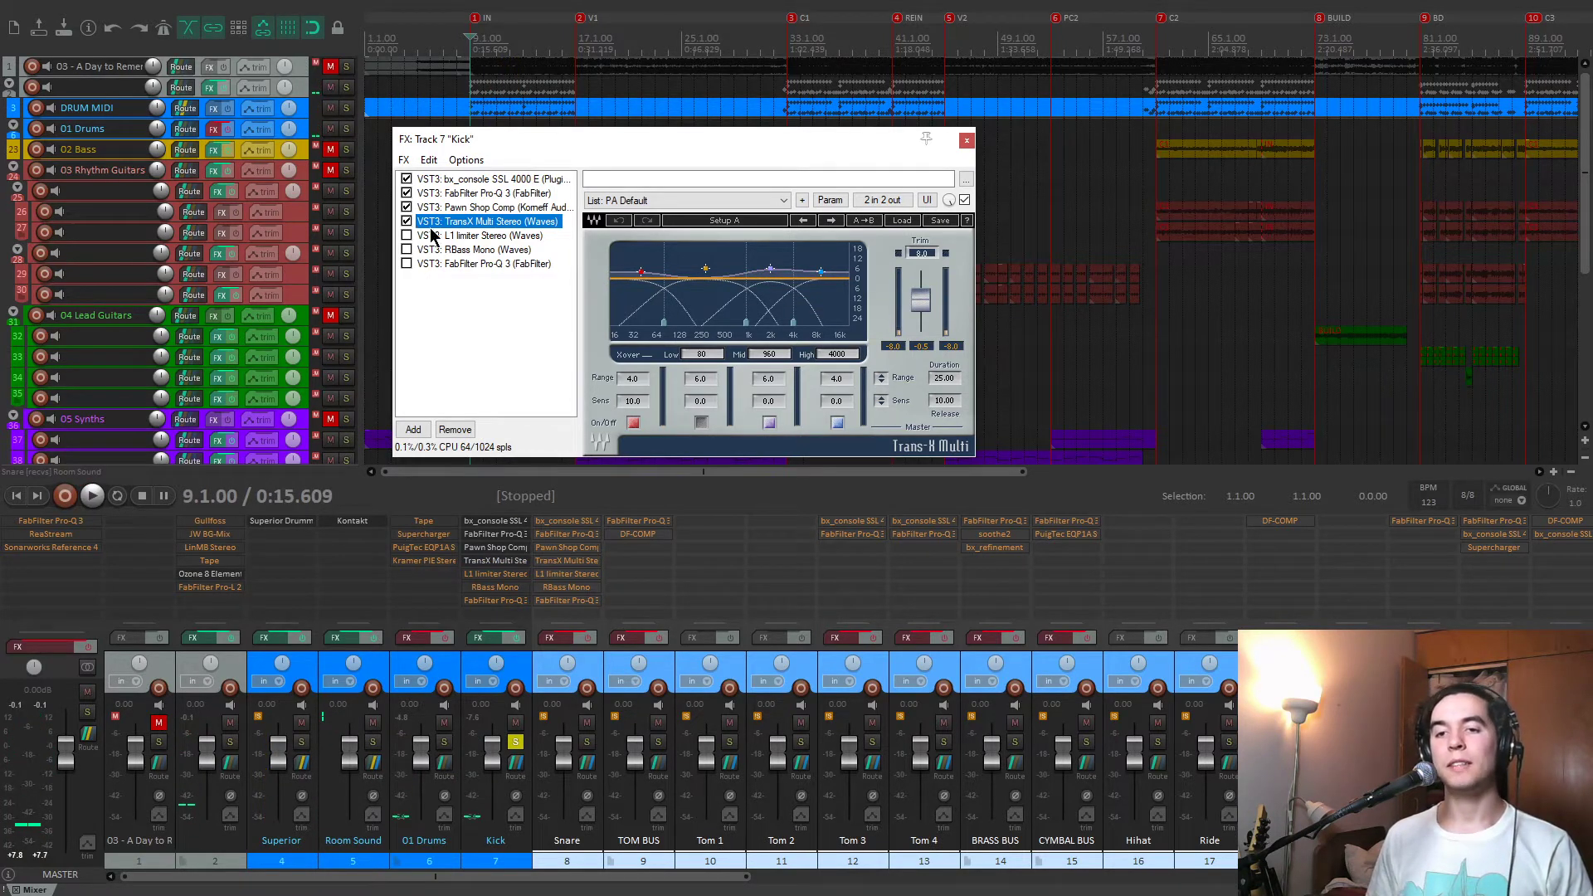
Enable L1 limiter Stereo in the Kick chain and audition it, reviewing the settings alongside those of TransX Multi.
left_click(442, 236)
left_click(407, 235)
left_click_drag(594, 145, 600, 147)
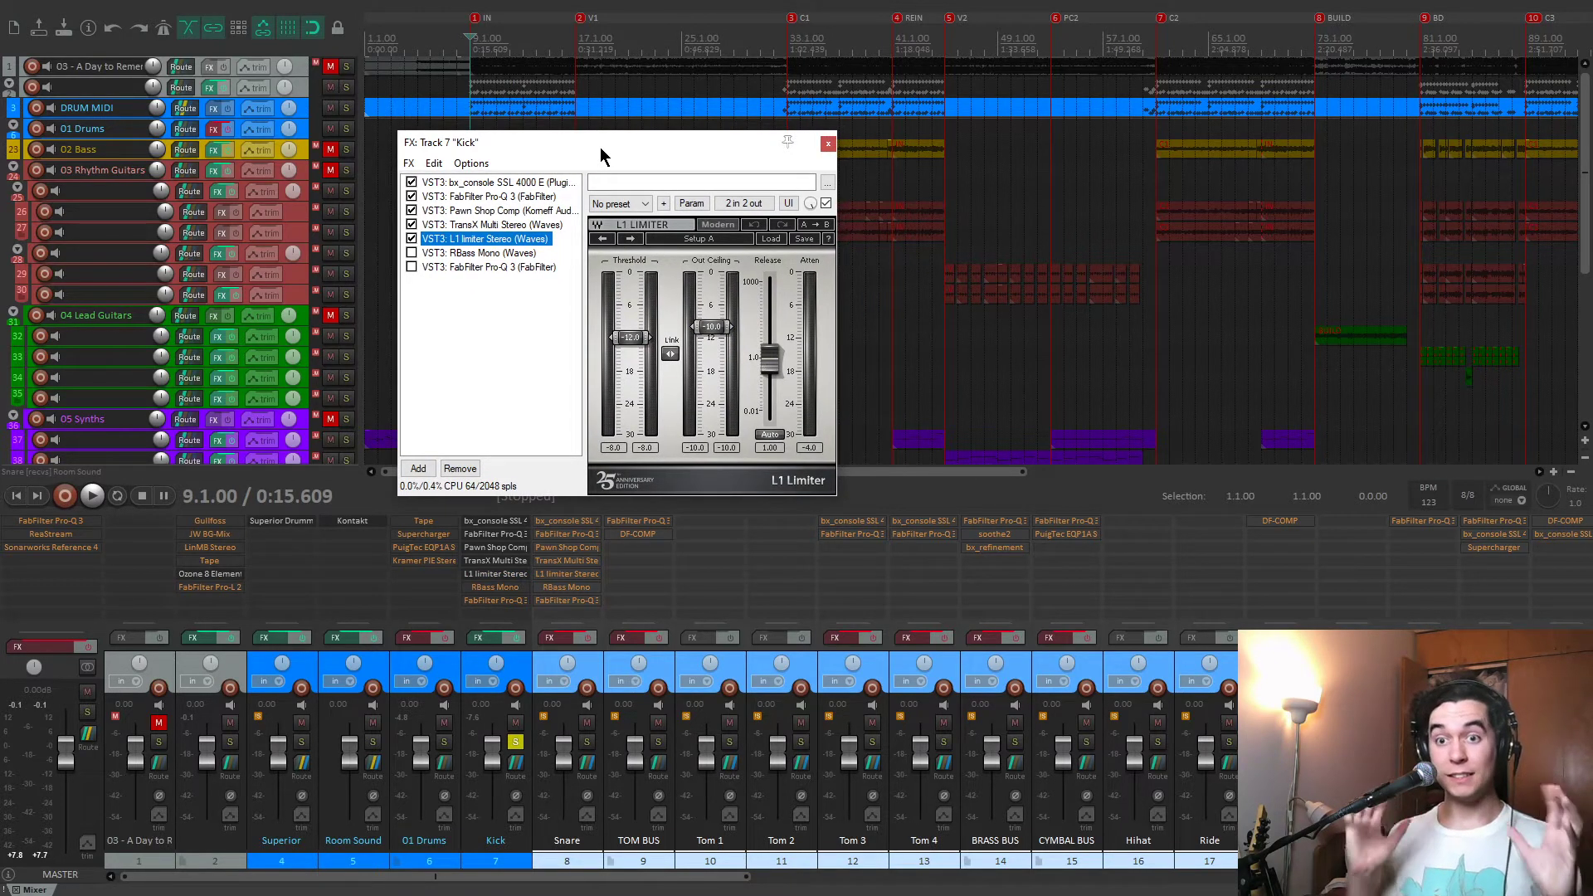
key("space")
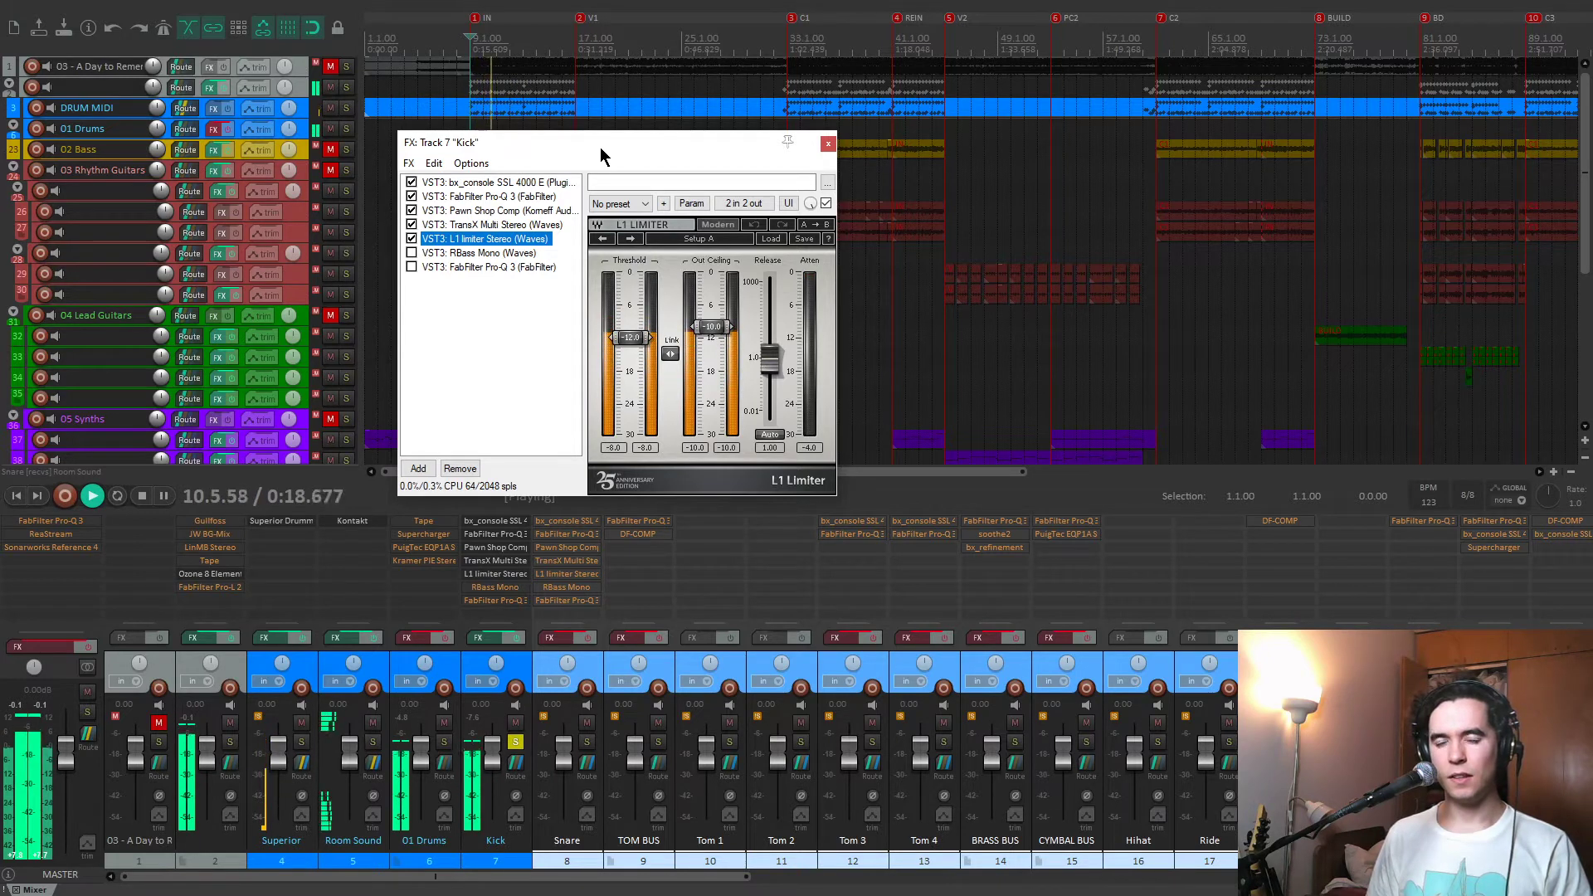
key("space")
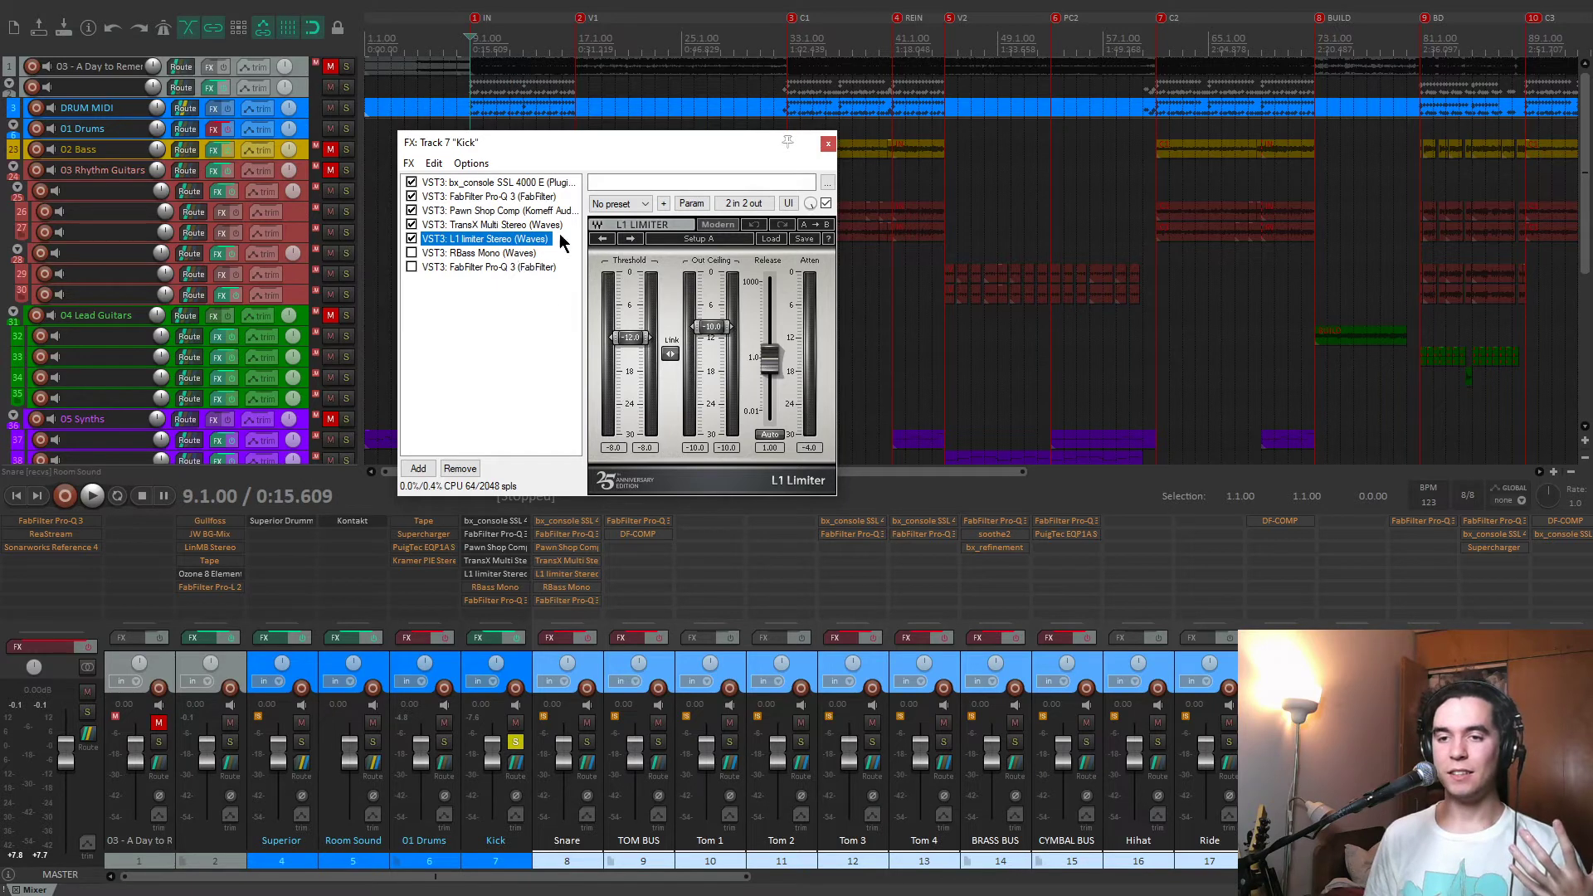
left_click(504, 224)
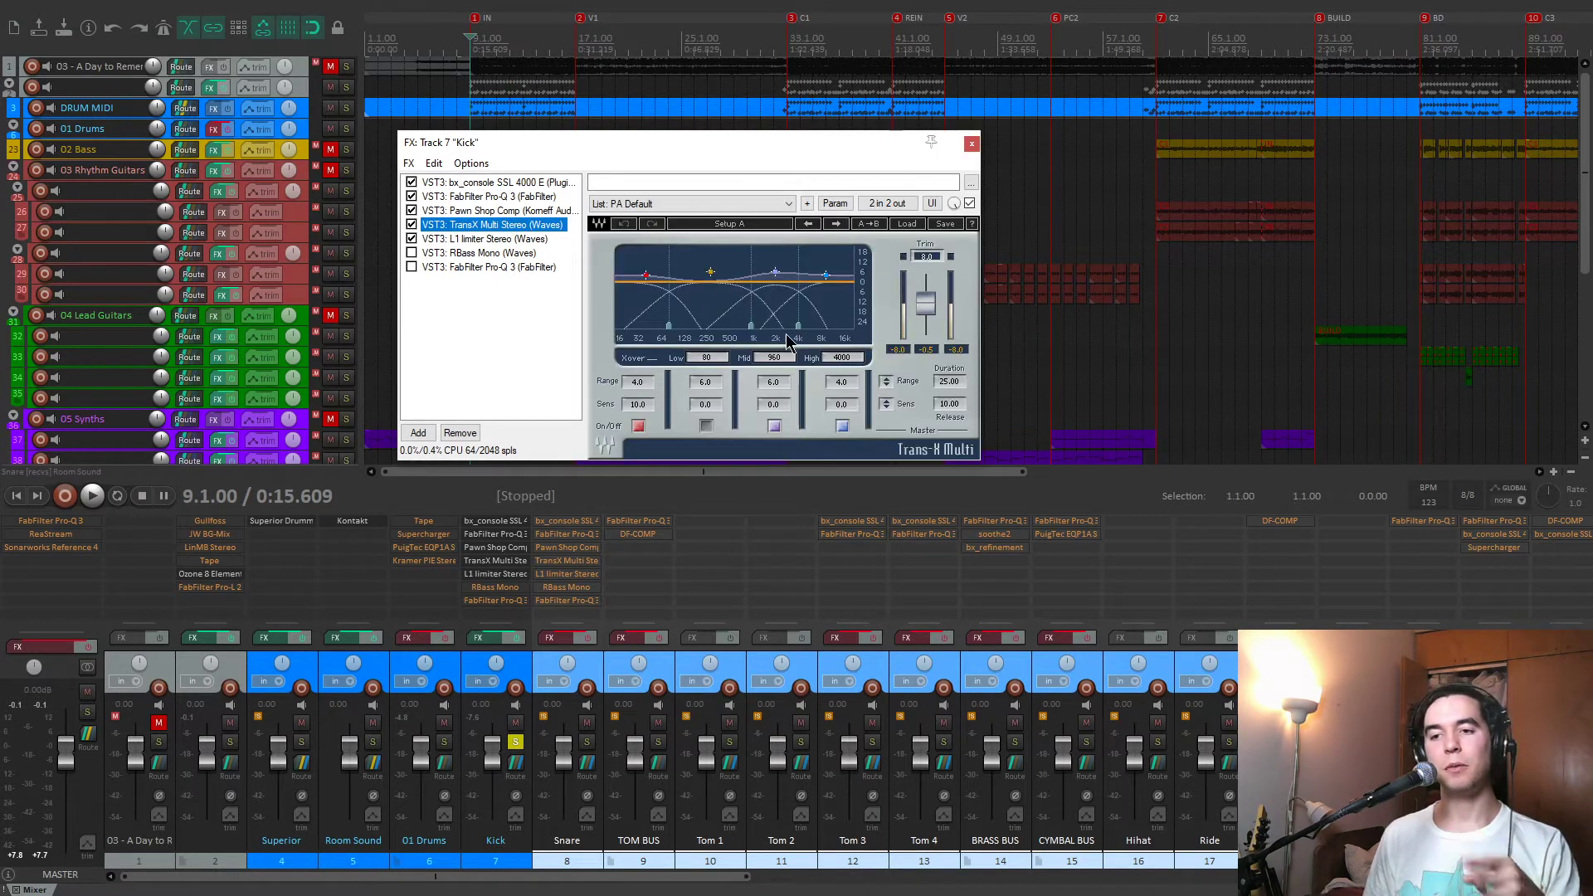
left_click(496, 240)
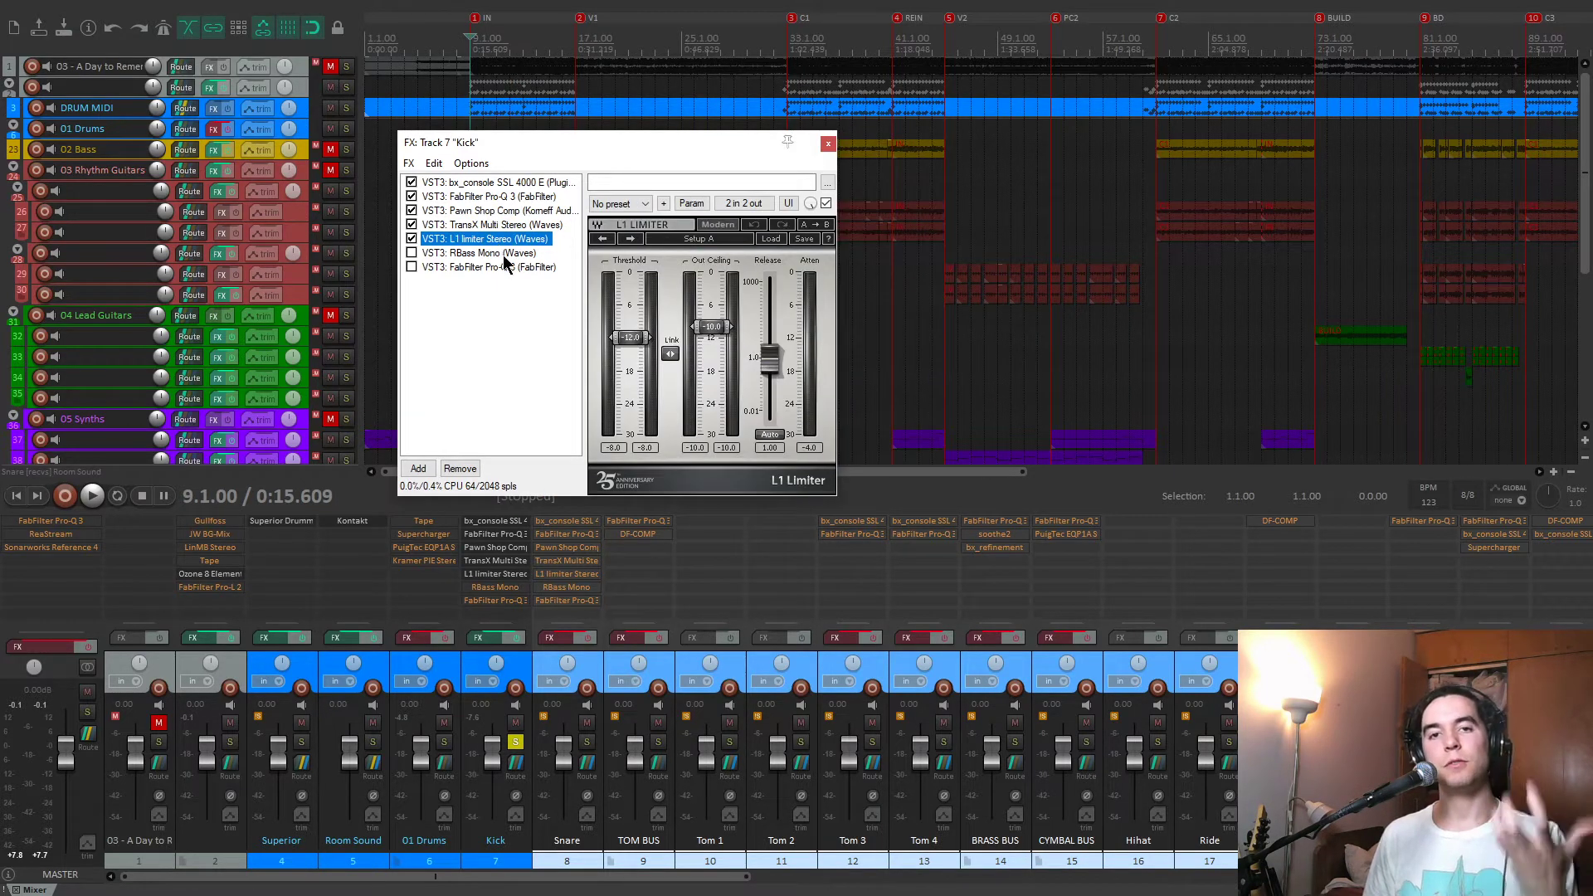
Enable RBass Mono in the Kick chain and show its settings after a look back at the L1 limiter.
left_click(485, 253)
left_click(412, 253)
left_click_drag(666, 149, 676, 142)
left_click(498, 232)
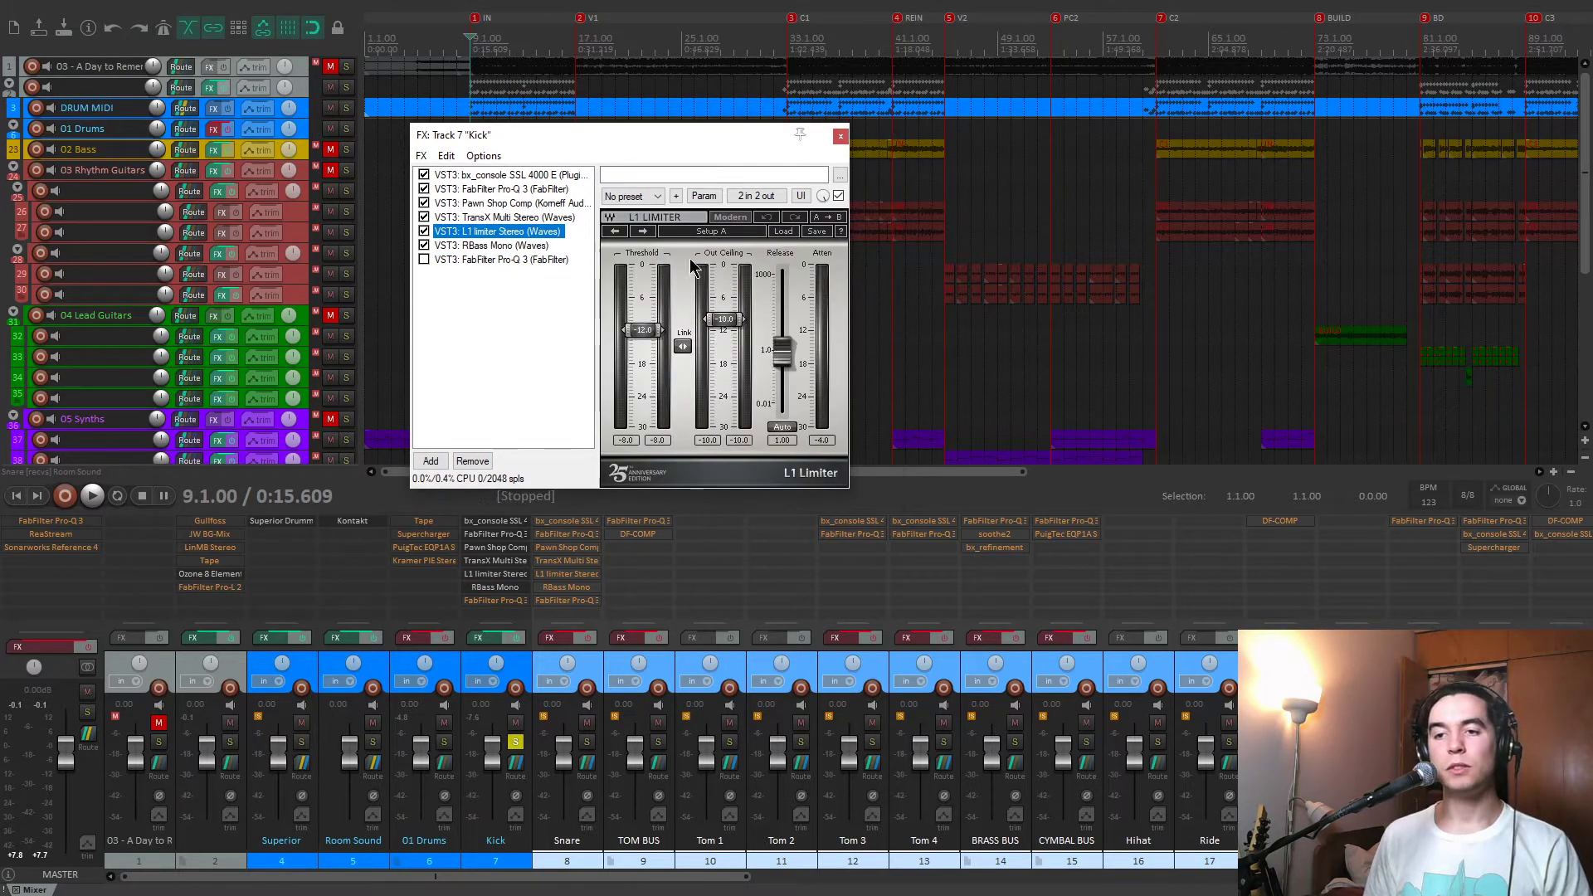
left_click(524, 246)
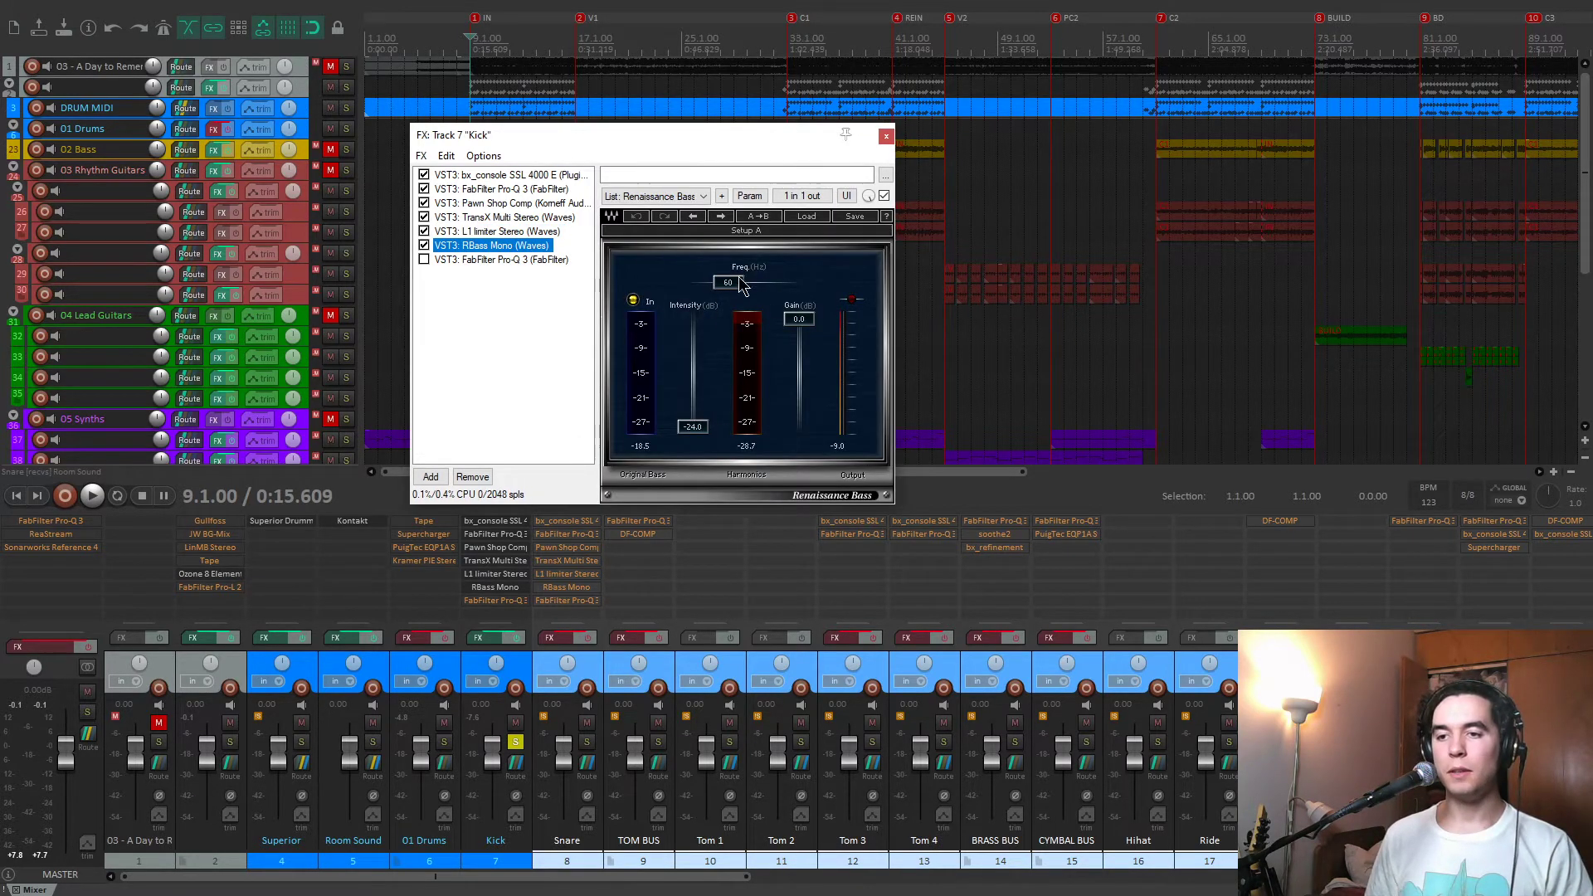
Play the kick through RBass Mono while trying its intensity control, leaving it at -24.0 dB.
key("space")
mouse_move(693, 426)
left_mouse_down()
mouse_move(693, 390)
mouse_move(693, 427)
left_mouse_up()
key("space")
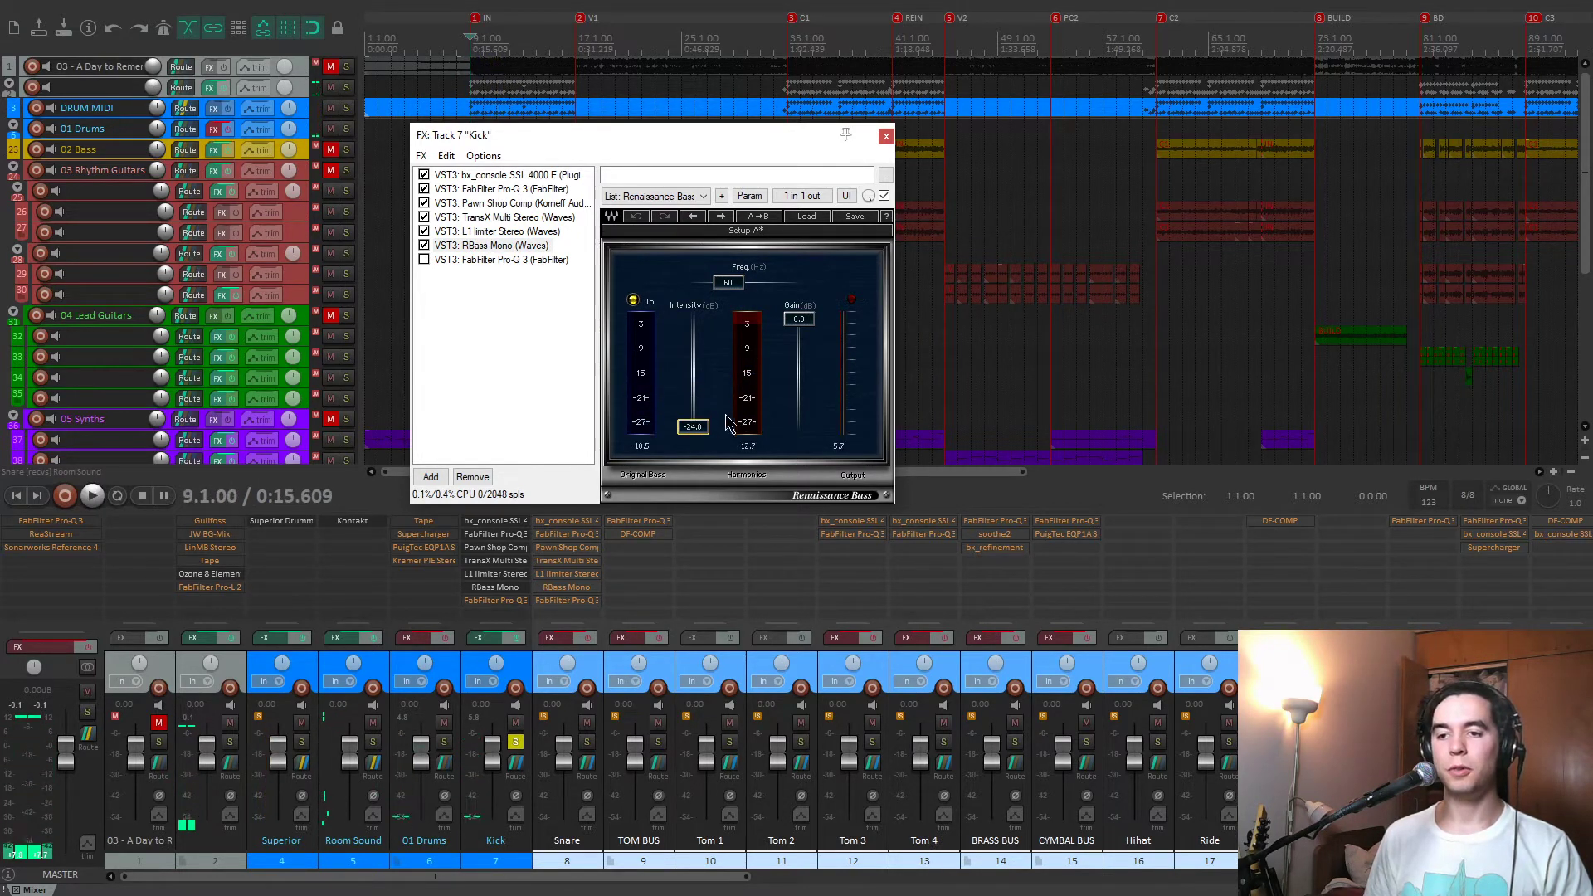
Enable the final FabFilter Pro-Q 3 in the Kick chain and show its EQ curve.
left_click(500, 261)
left_click(424, 260)
left_click_drag(723, 133, 693, 79)
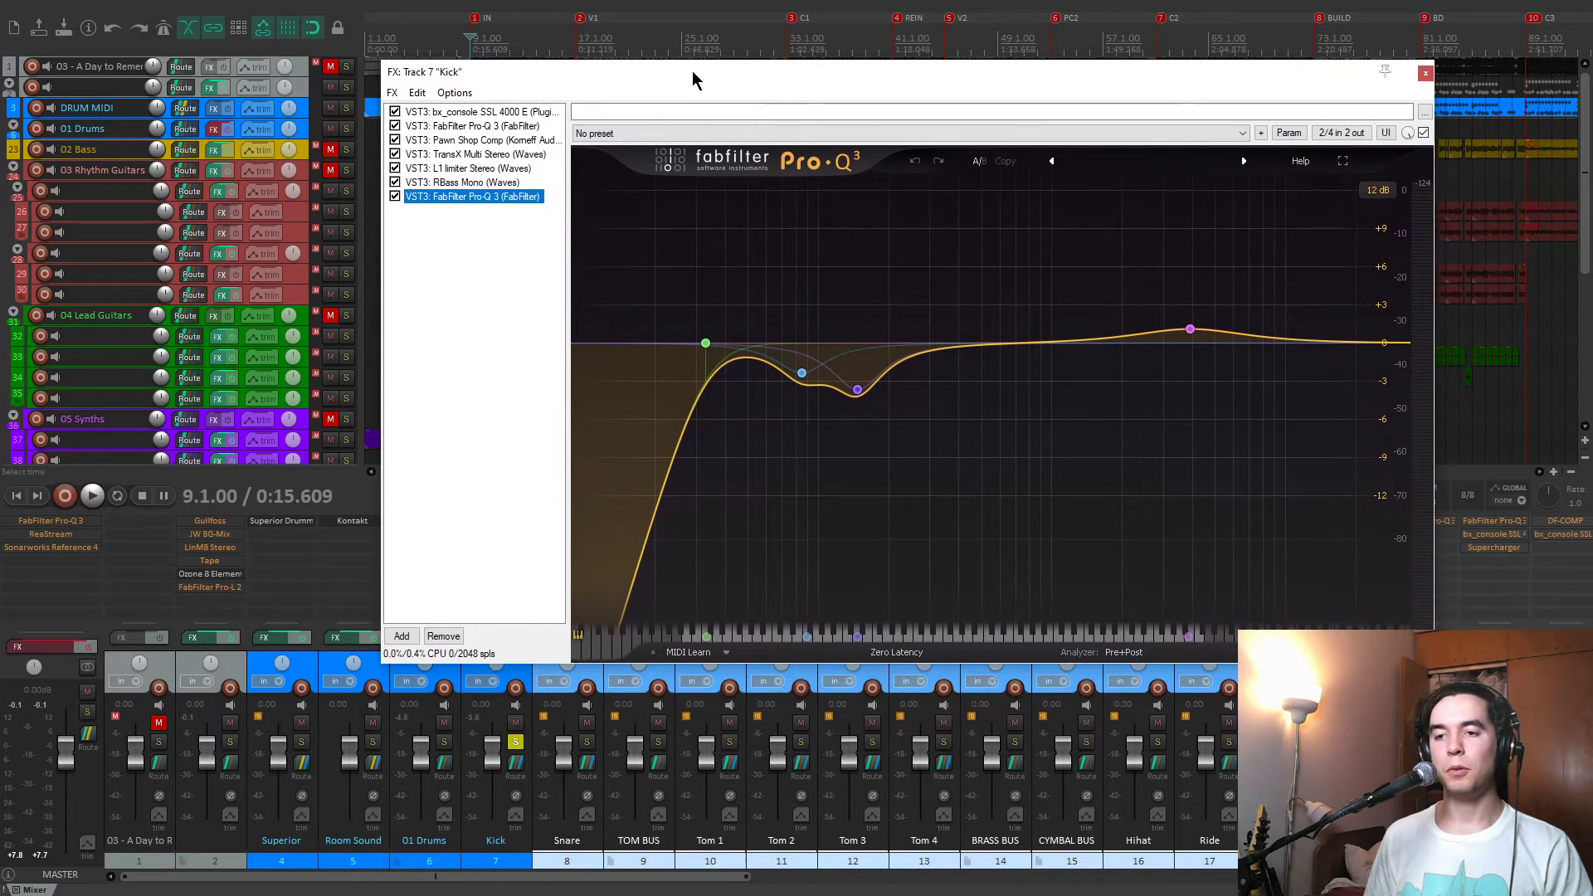
Inspect the final Pro-Q 3's two low-mid cuts, soloing the 85.221 Hz and 147.40 Hz bands individually during playback.
mouse_move(858, 396)
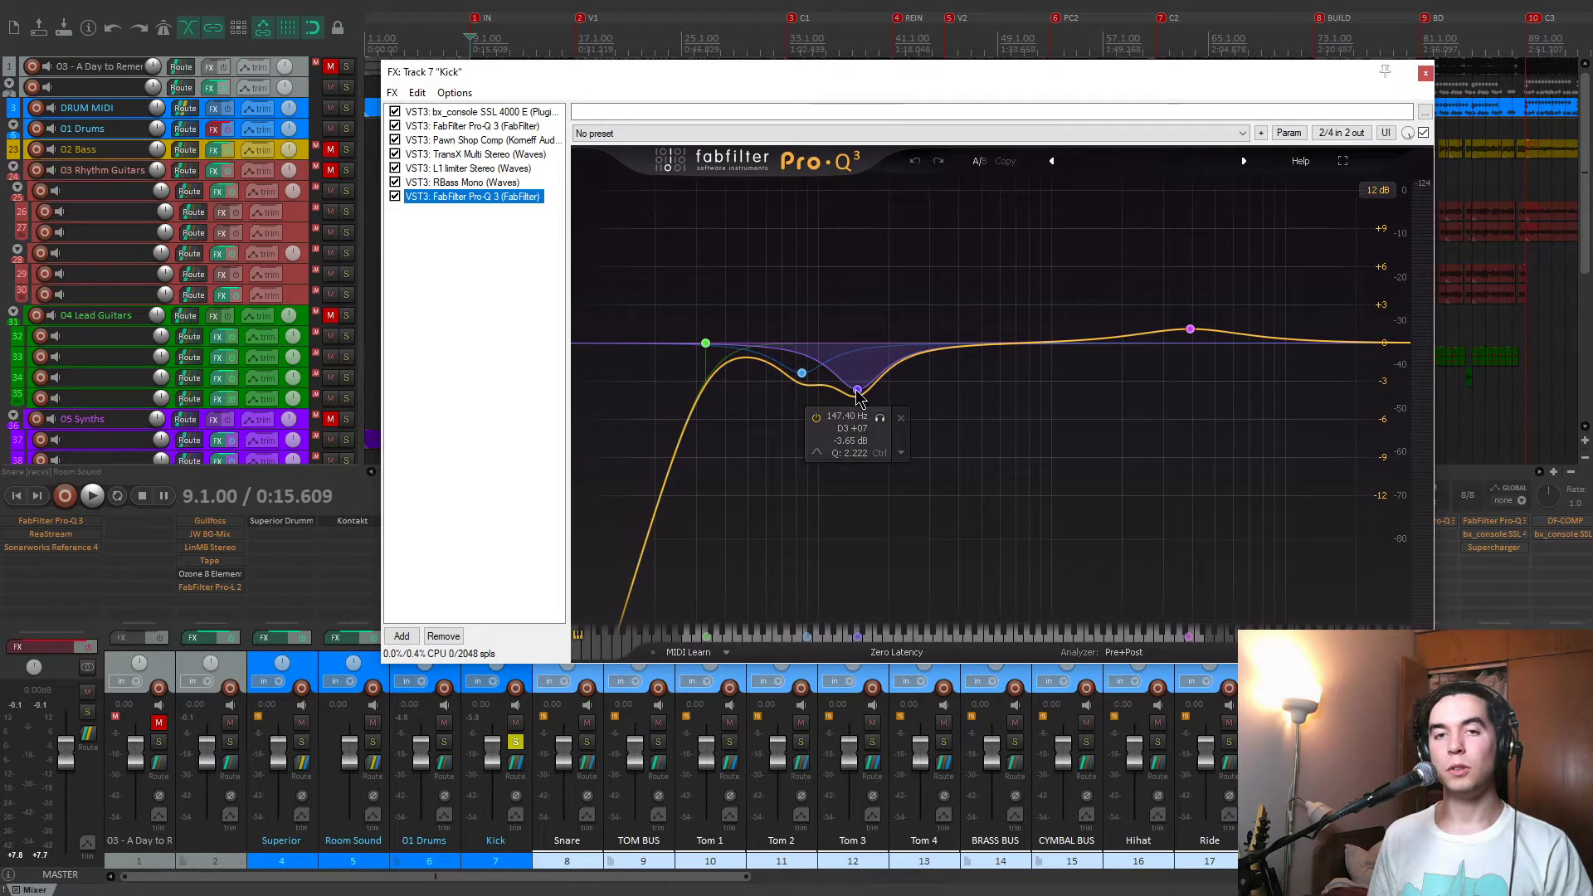
mouse_move(803, 380)
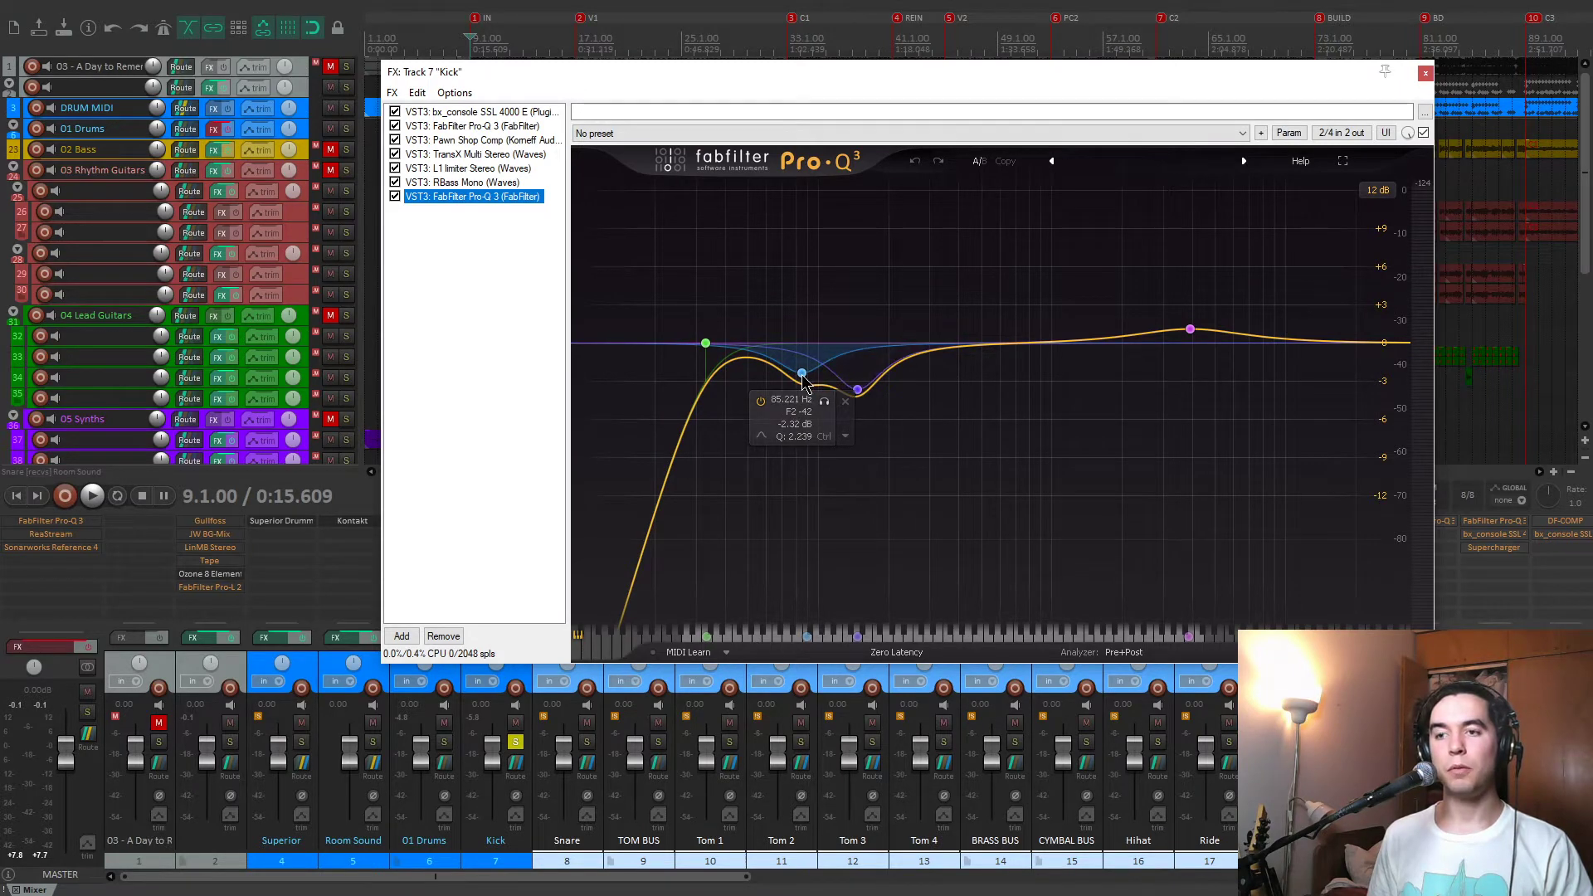
left_click(824, 401)
key("space")
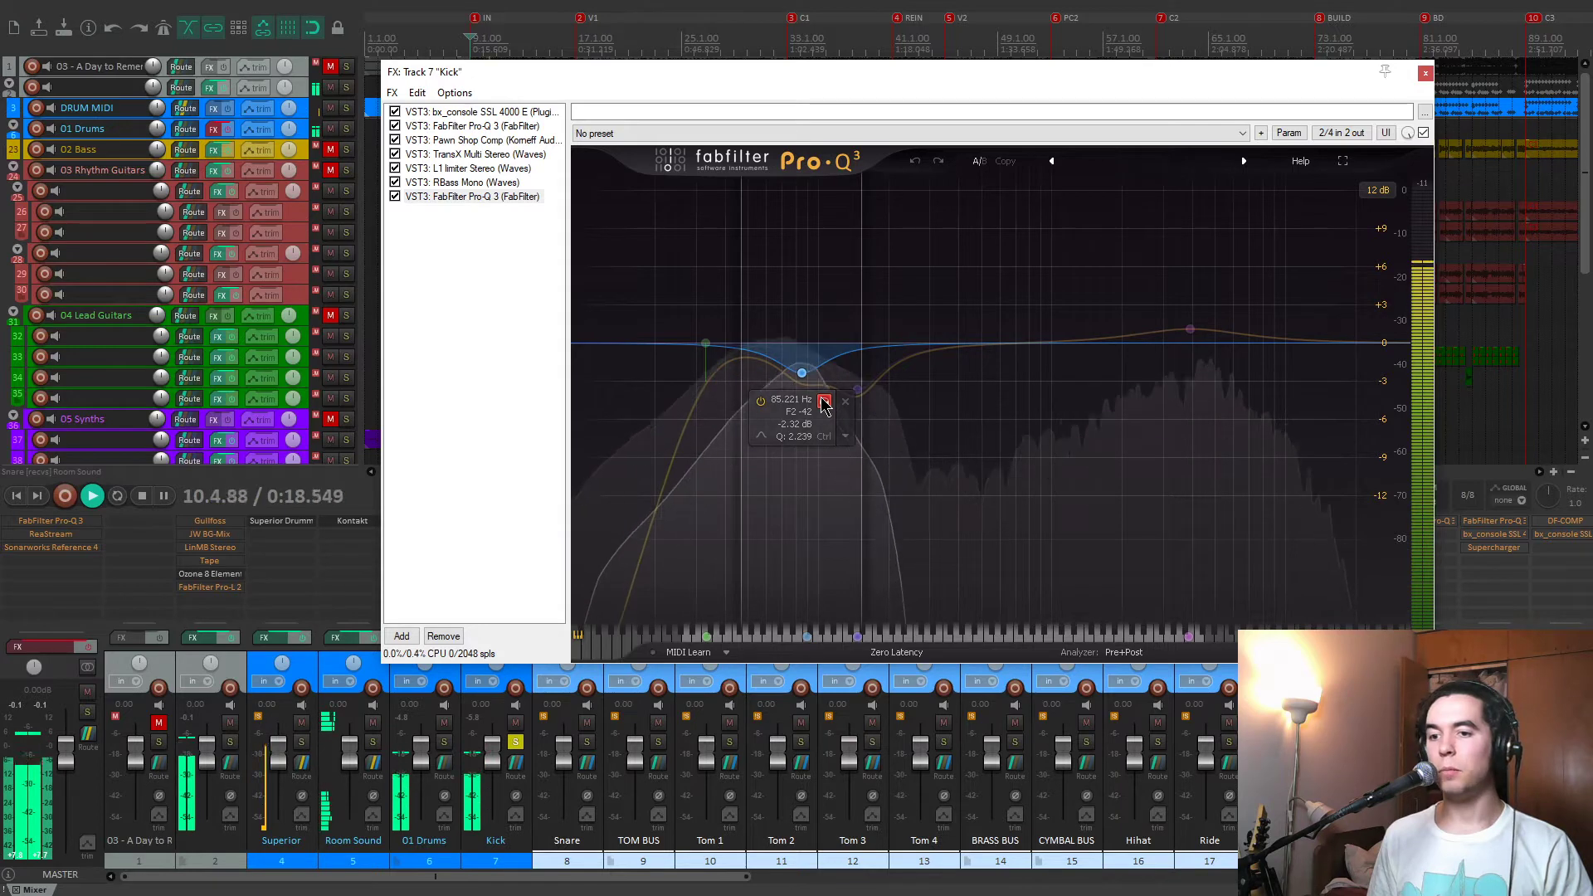
left_click(826, 403)
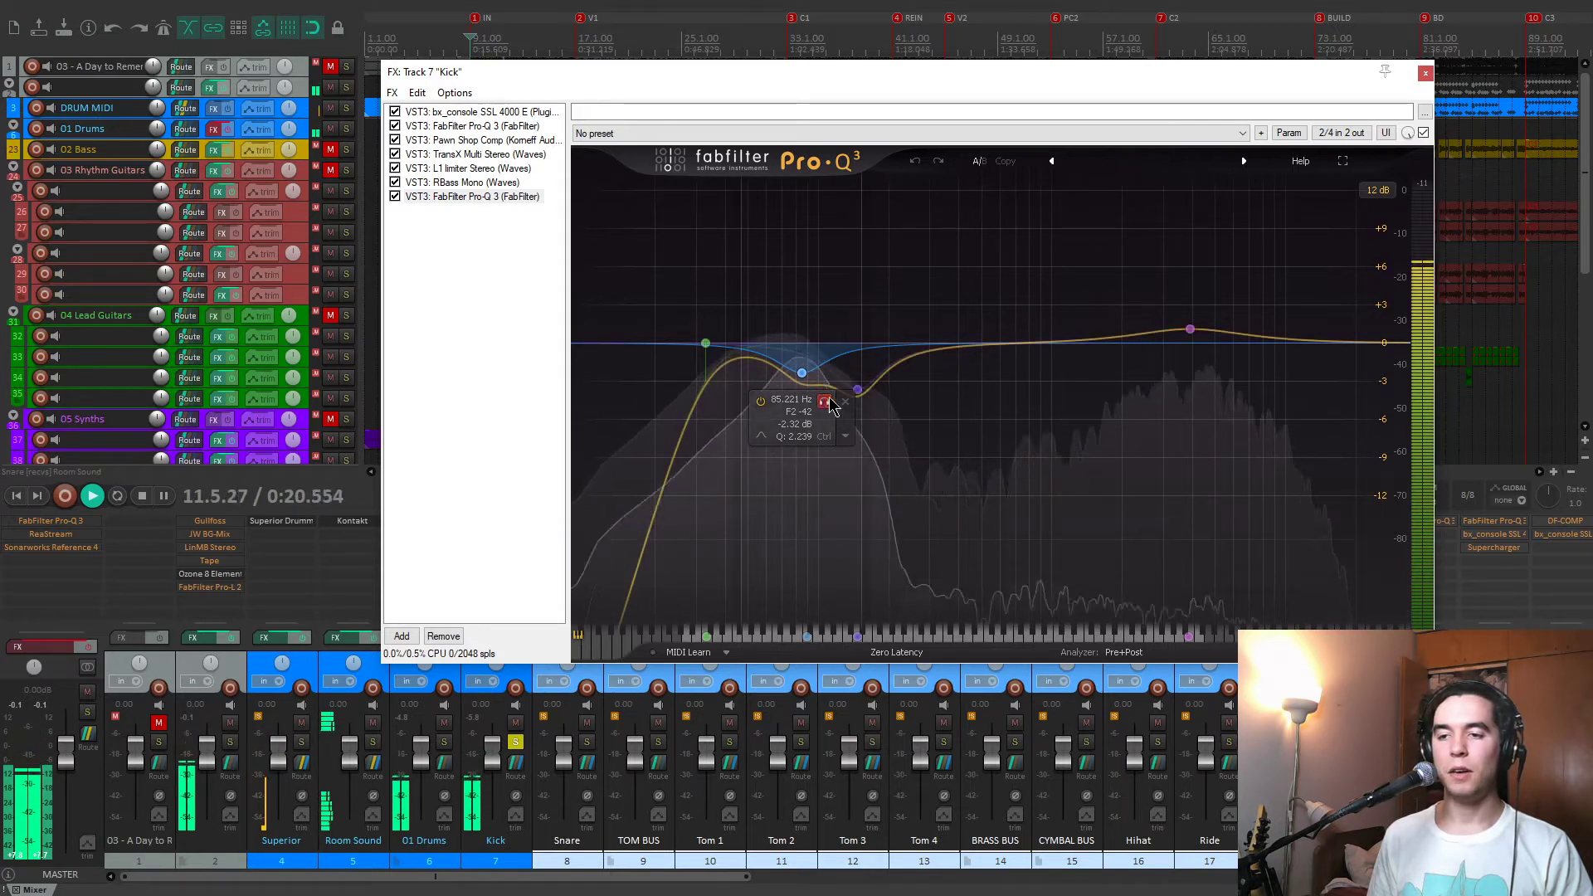
left_click(879, 418)
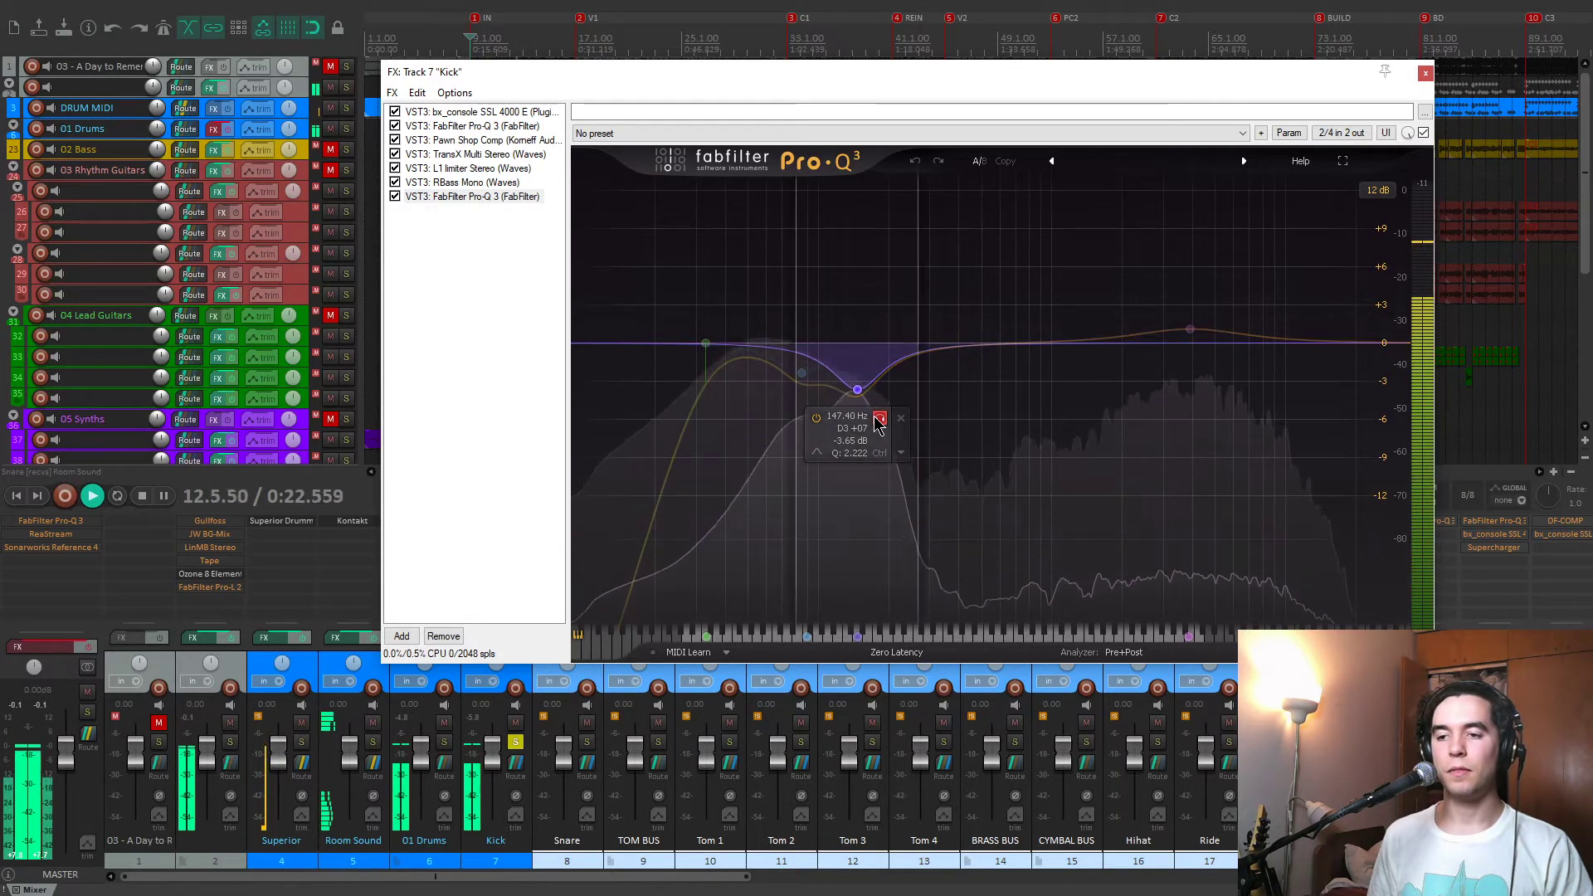
left_click(879, 419)
key("space")
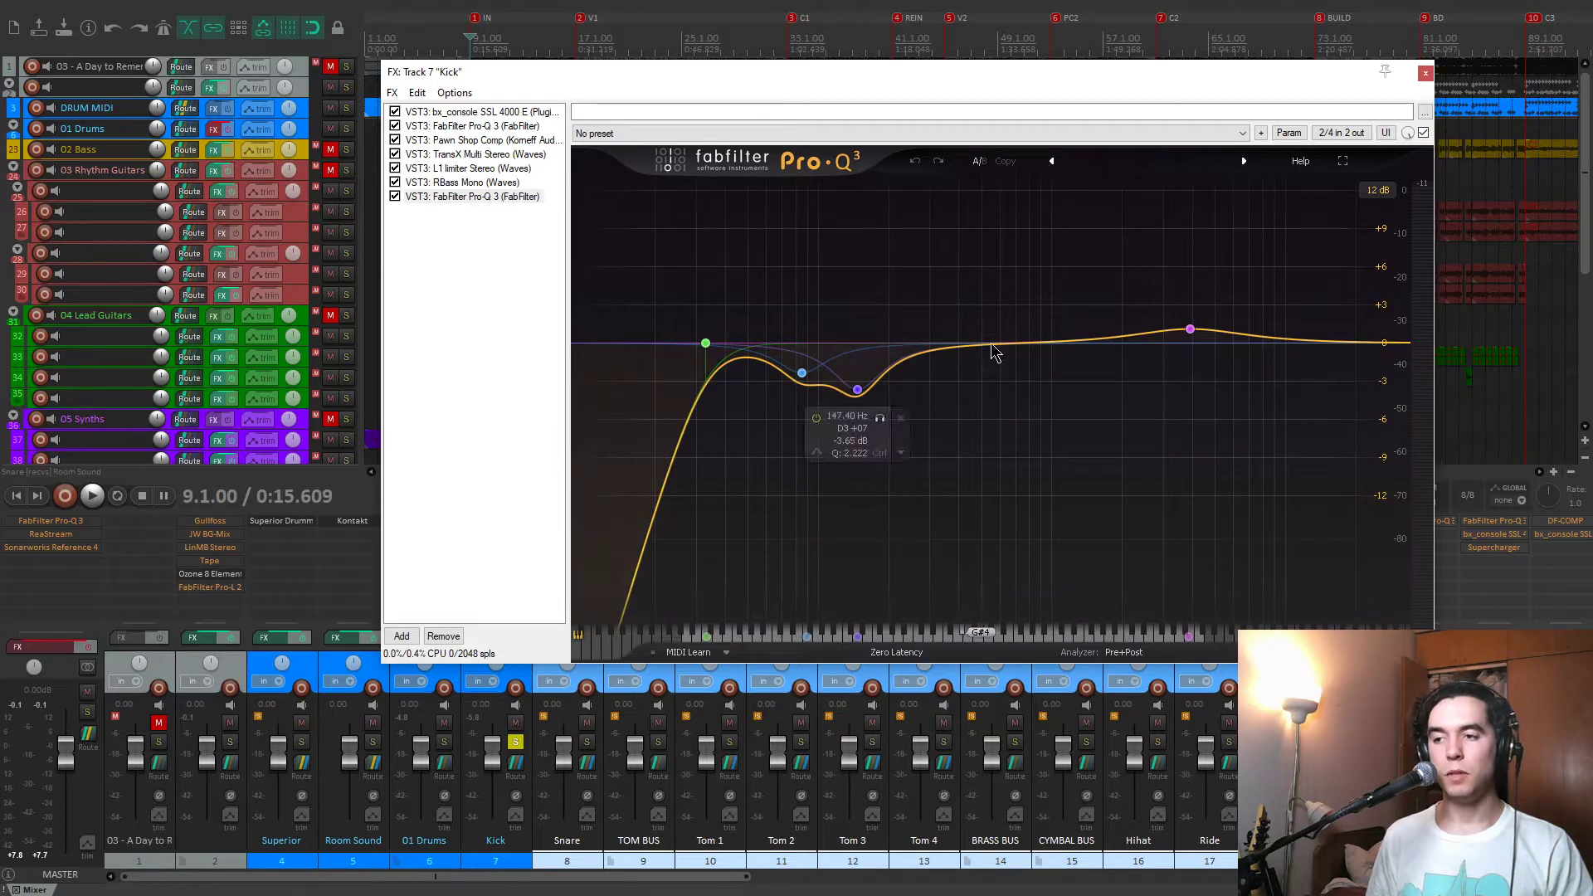
Close the Kick effects chain with all seven plug-ins enabled and play the fully processed kick.
left_click_drag(481, 249, 390, 114)
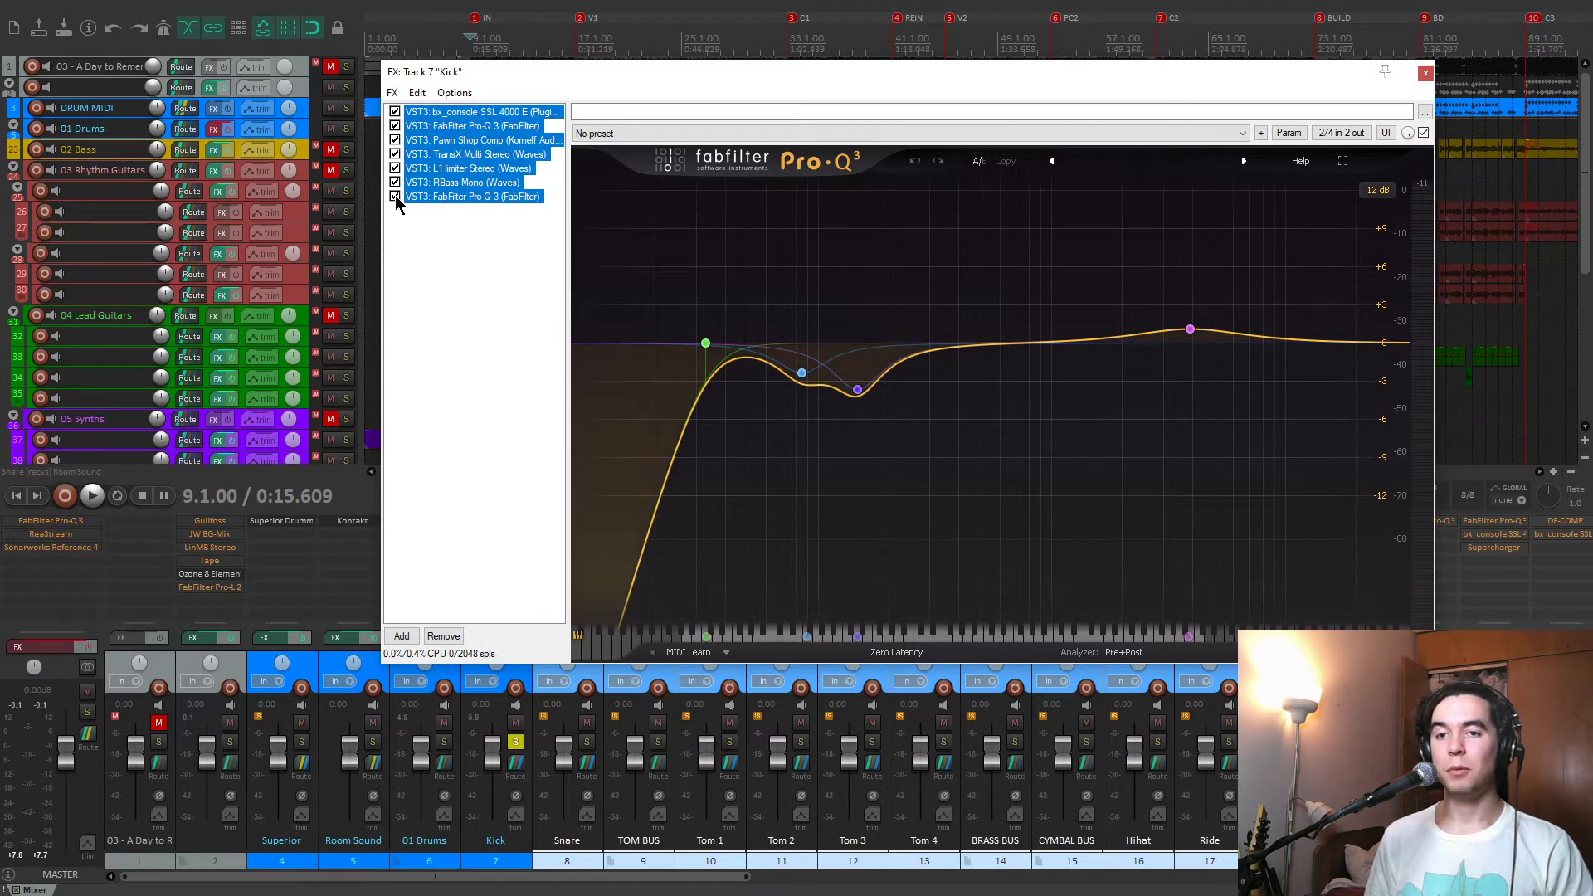
left_click(1425, 73)
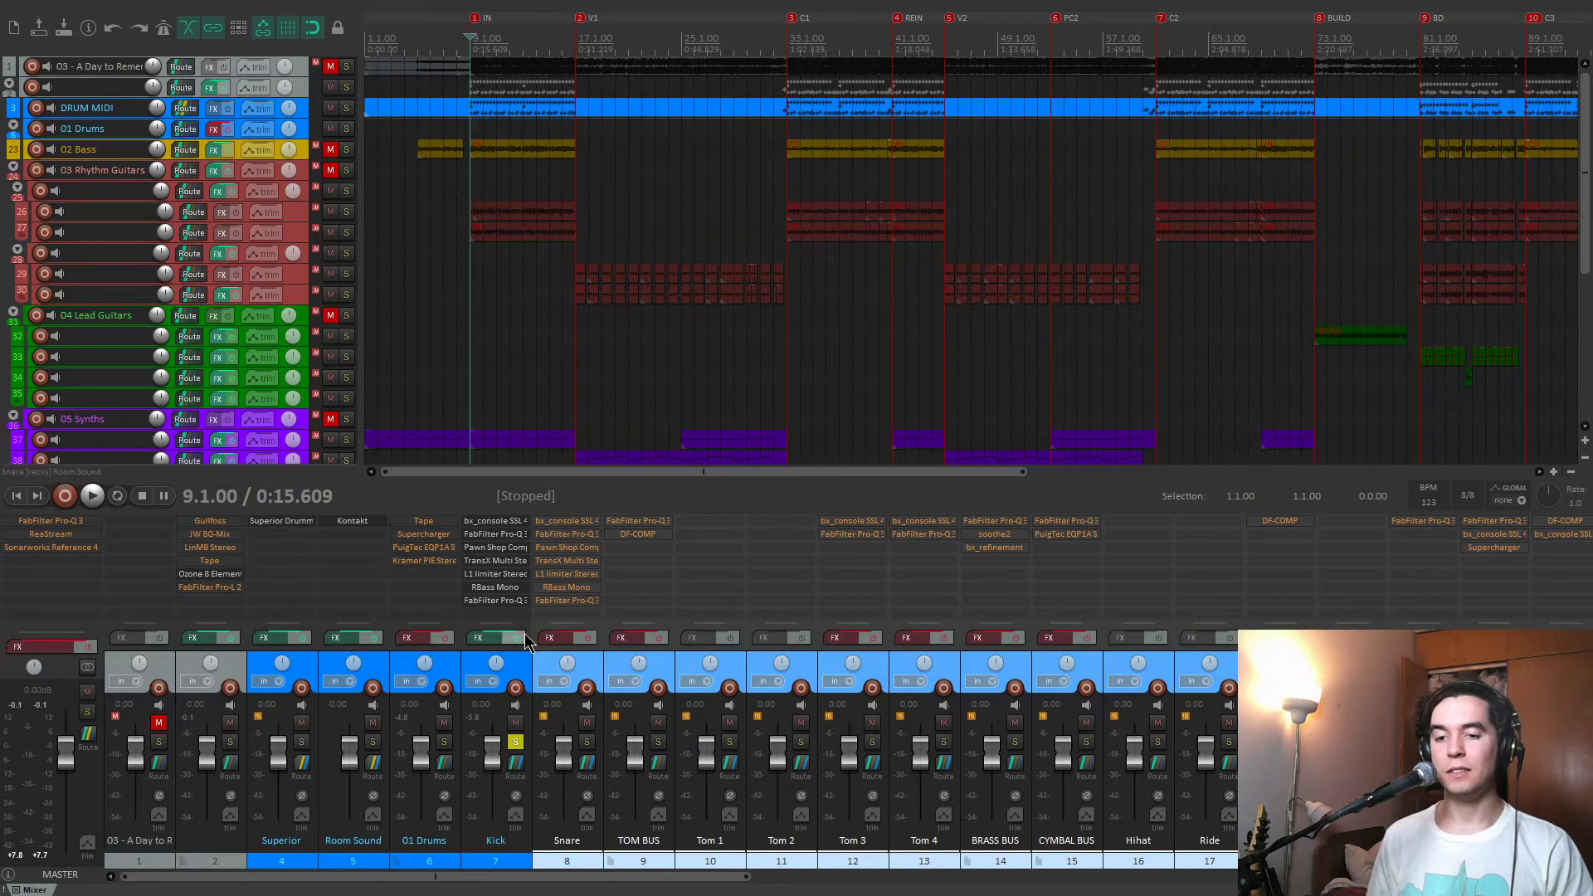
key("space")
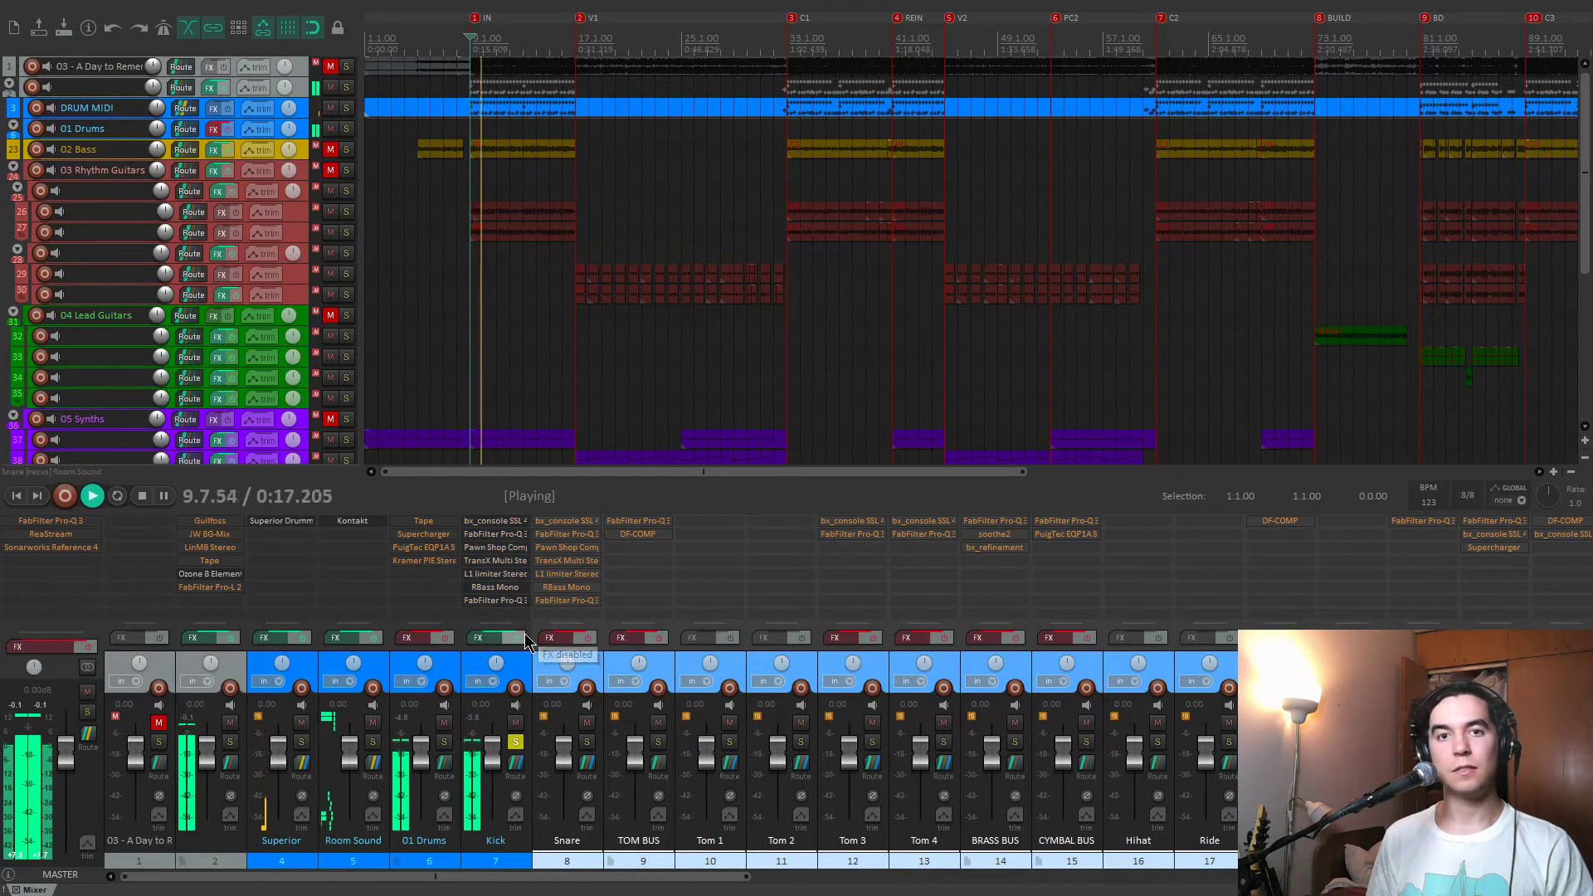
Finish the Kick comparison with its effects chain enabled, stop playback, and move the solo from the Kick track to the Snare track.
left_click(524, 634)
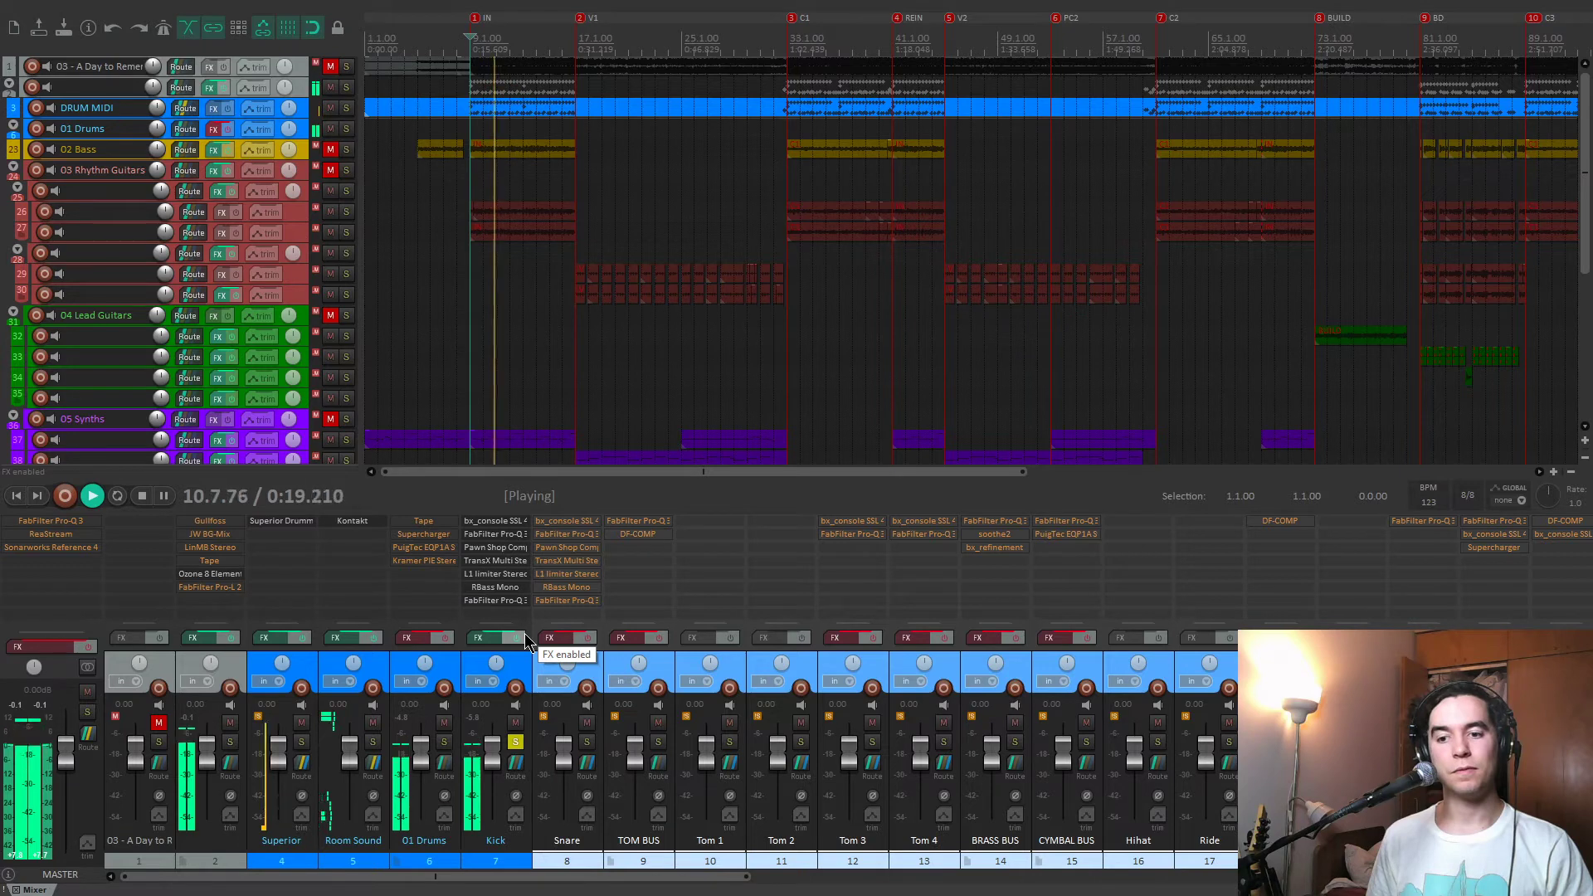
key("space")
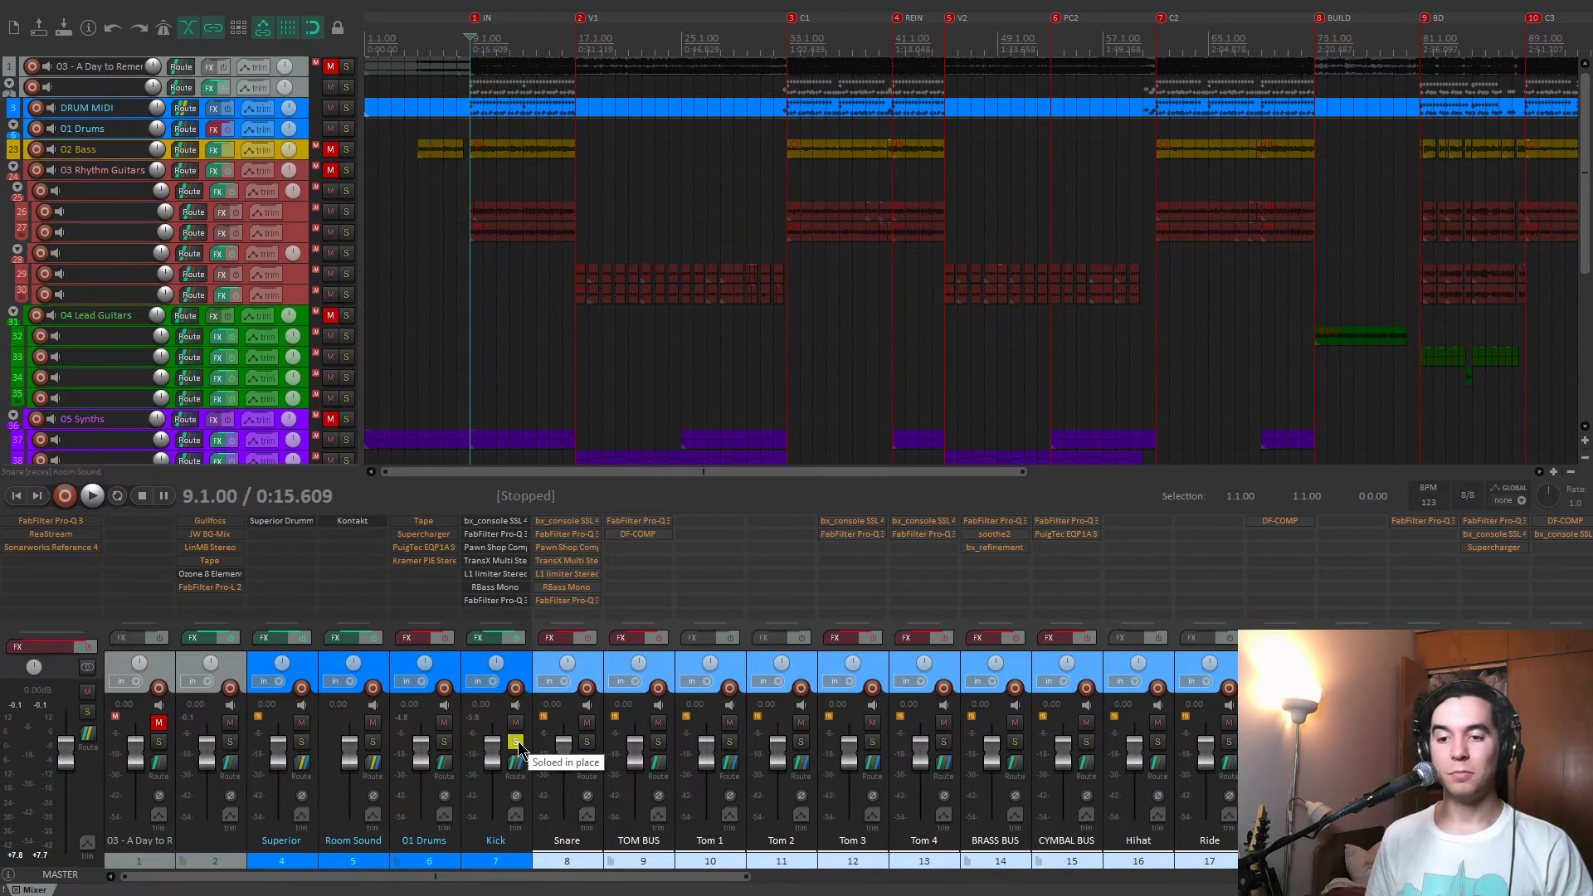
left_click(516, 741)
left_click(551, 659)
left_click(587, 741)
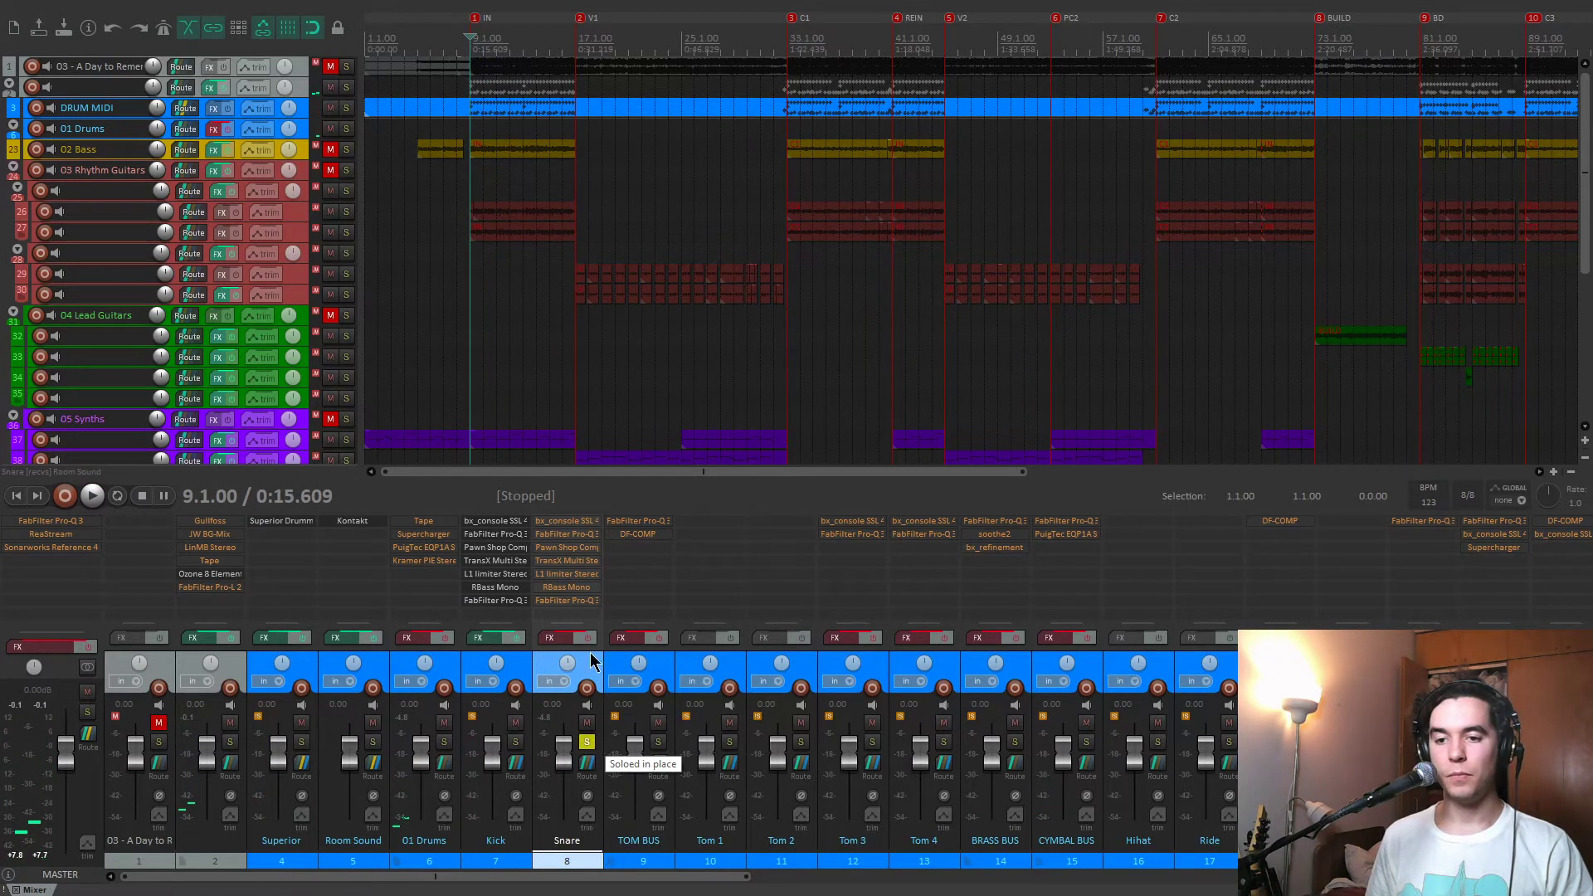
Play the raw snare and enable the Snare track's effects chain during playback to hear the processed sound.
key("space")
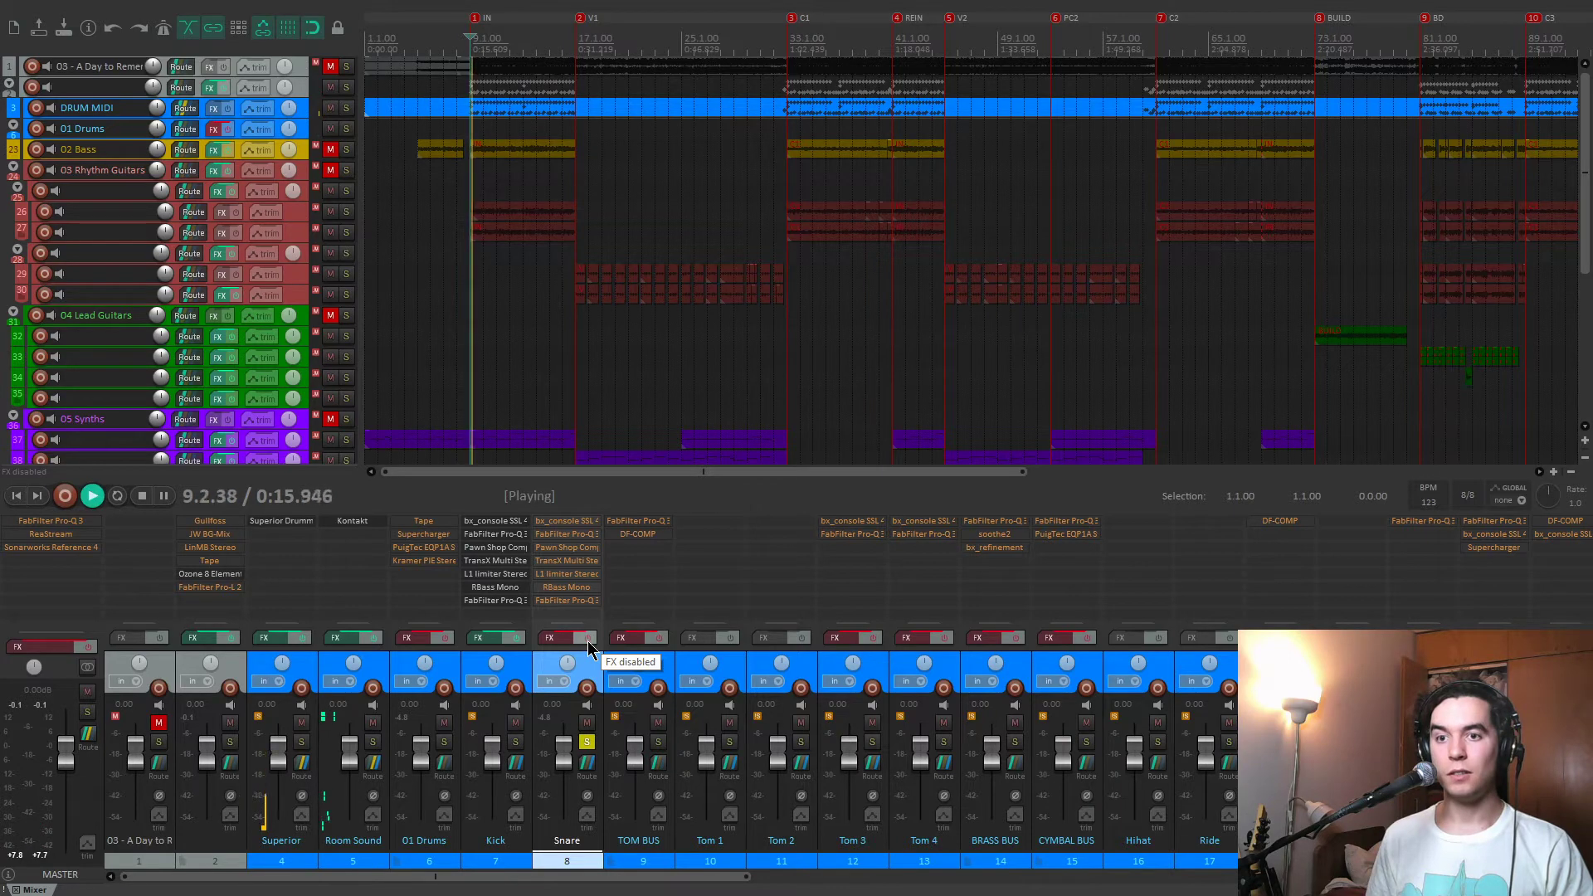
left_click(588, 637)
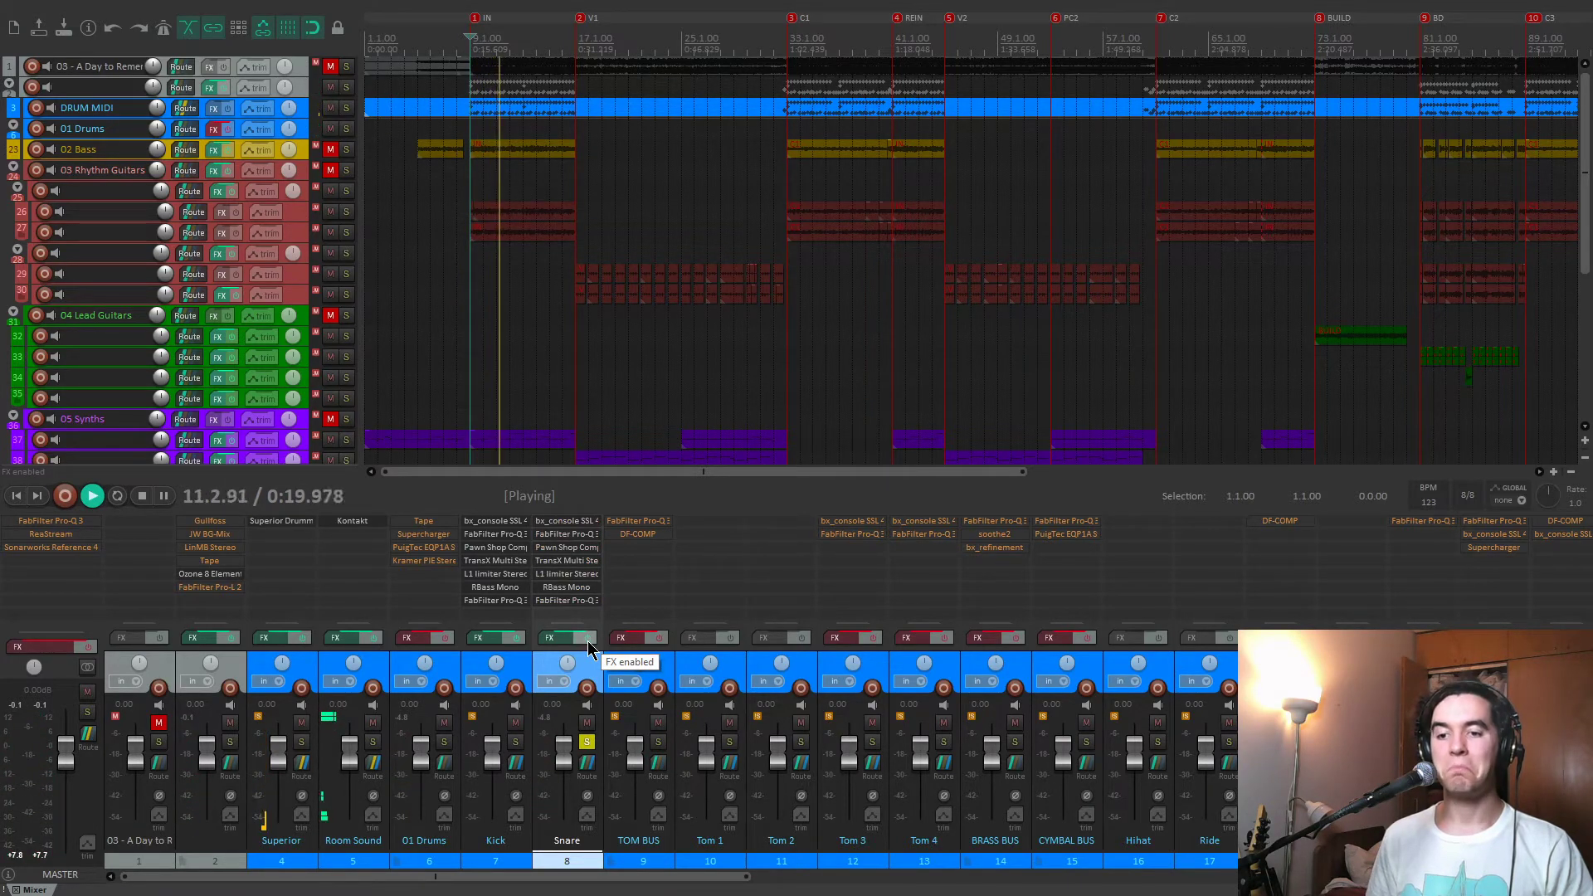
key("space")
Open the Snare effects chain and bypass every plug-in after the bx_console SSL 4000 E, showing the console's settings.
left_click(564, 639)
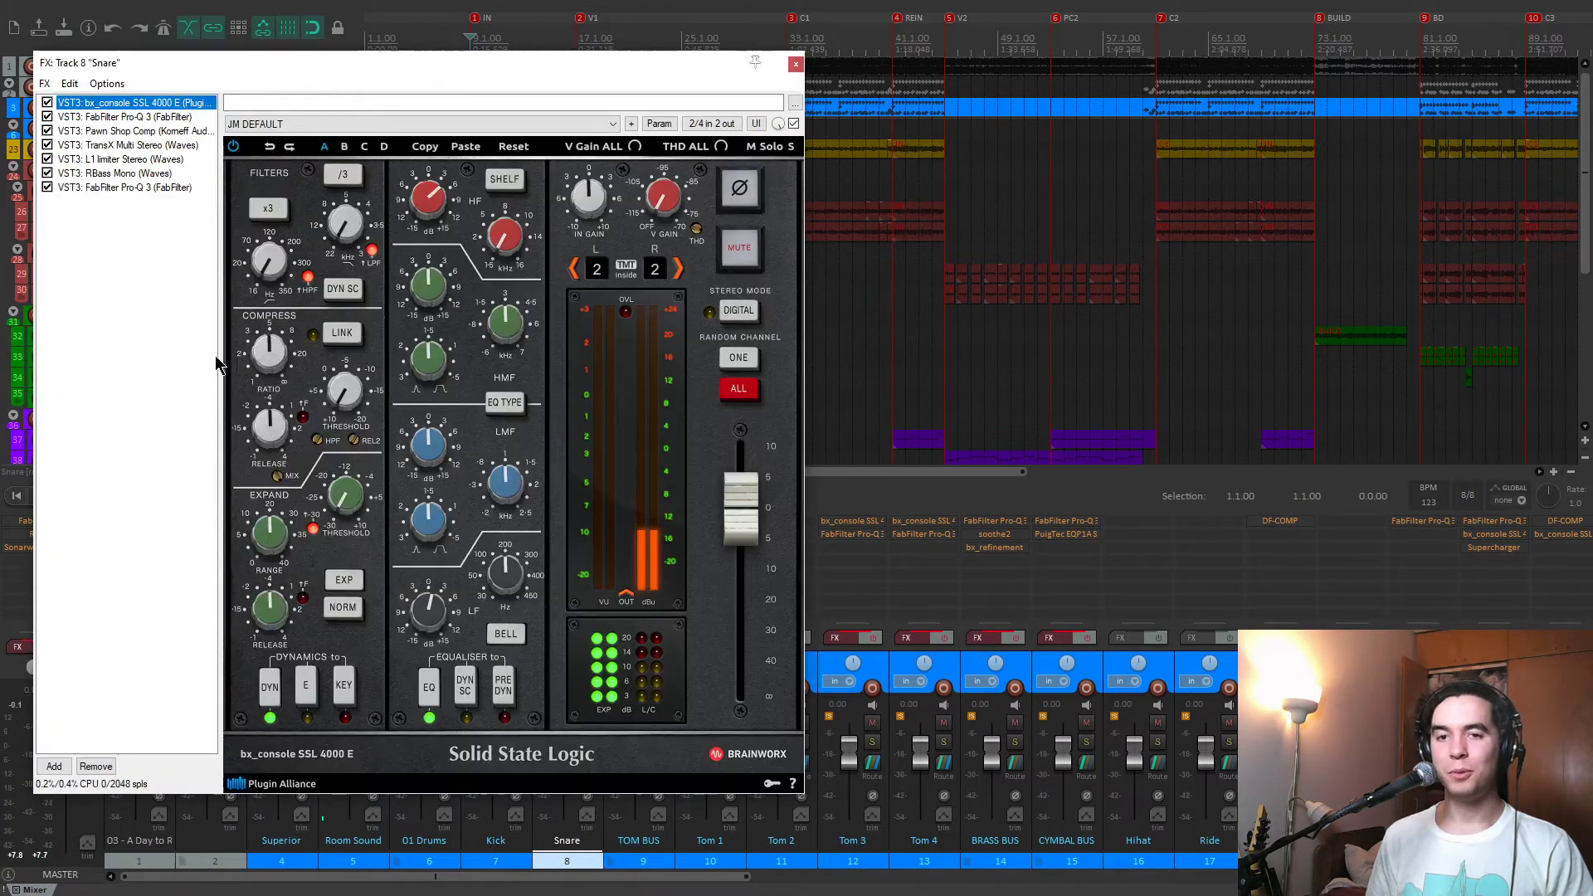
left_click_drag(316, 64, 675, 56)
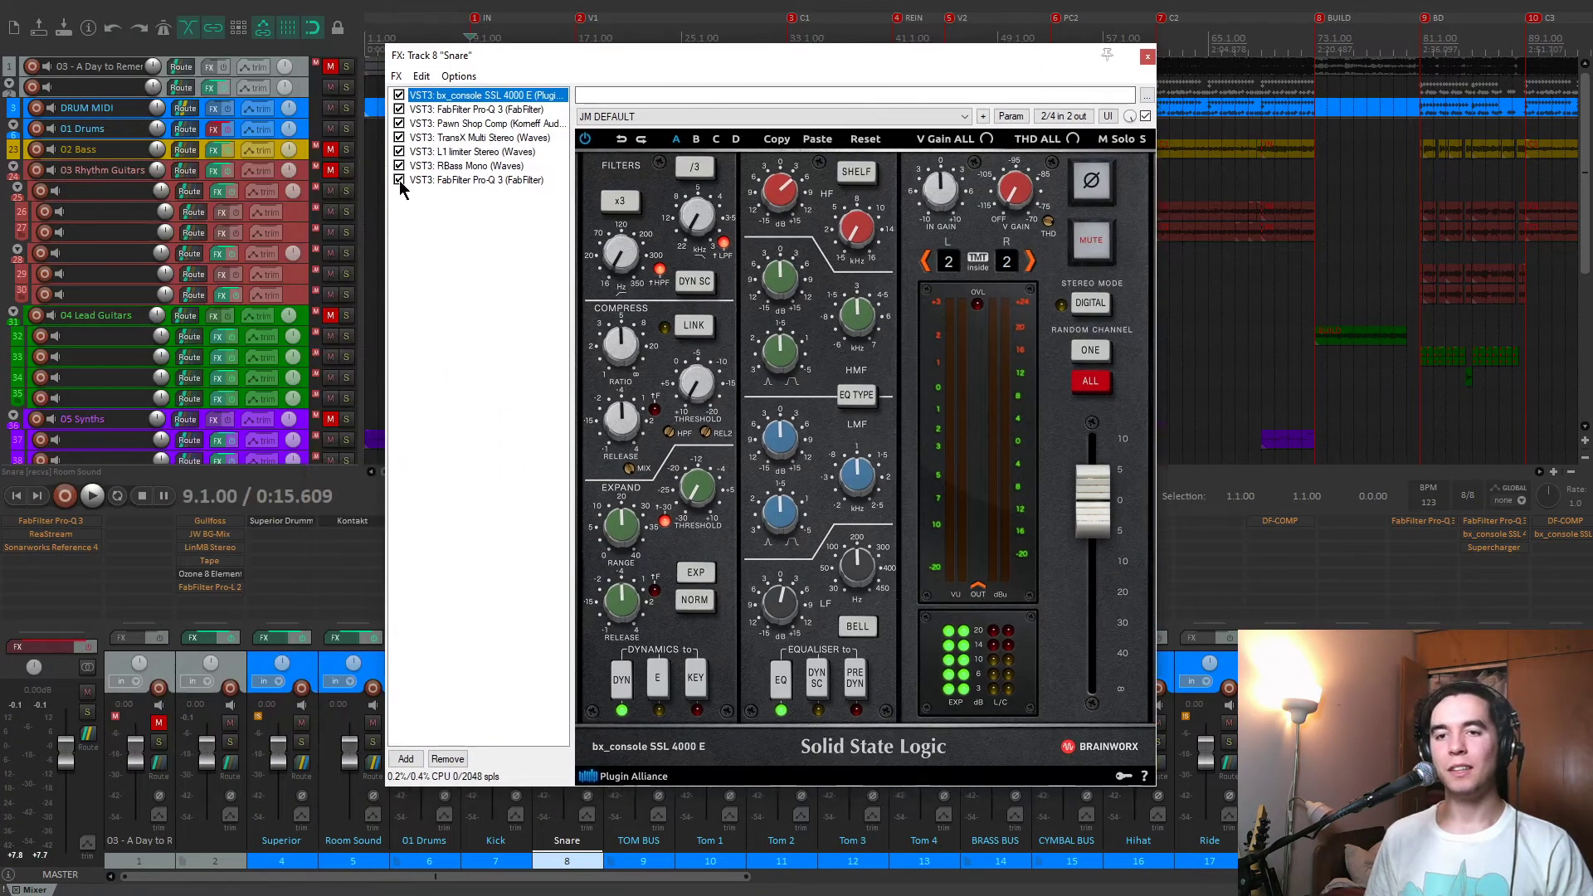
left_click(399, 124)
left_click(399, 110)
left_click(454, 110)
left_click(459, 96)
left_click_drag(595, 53, 626, 53)
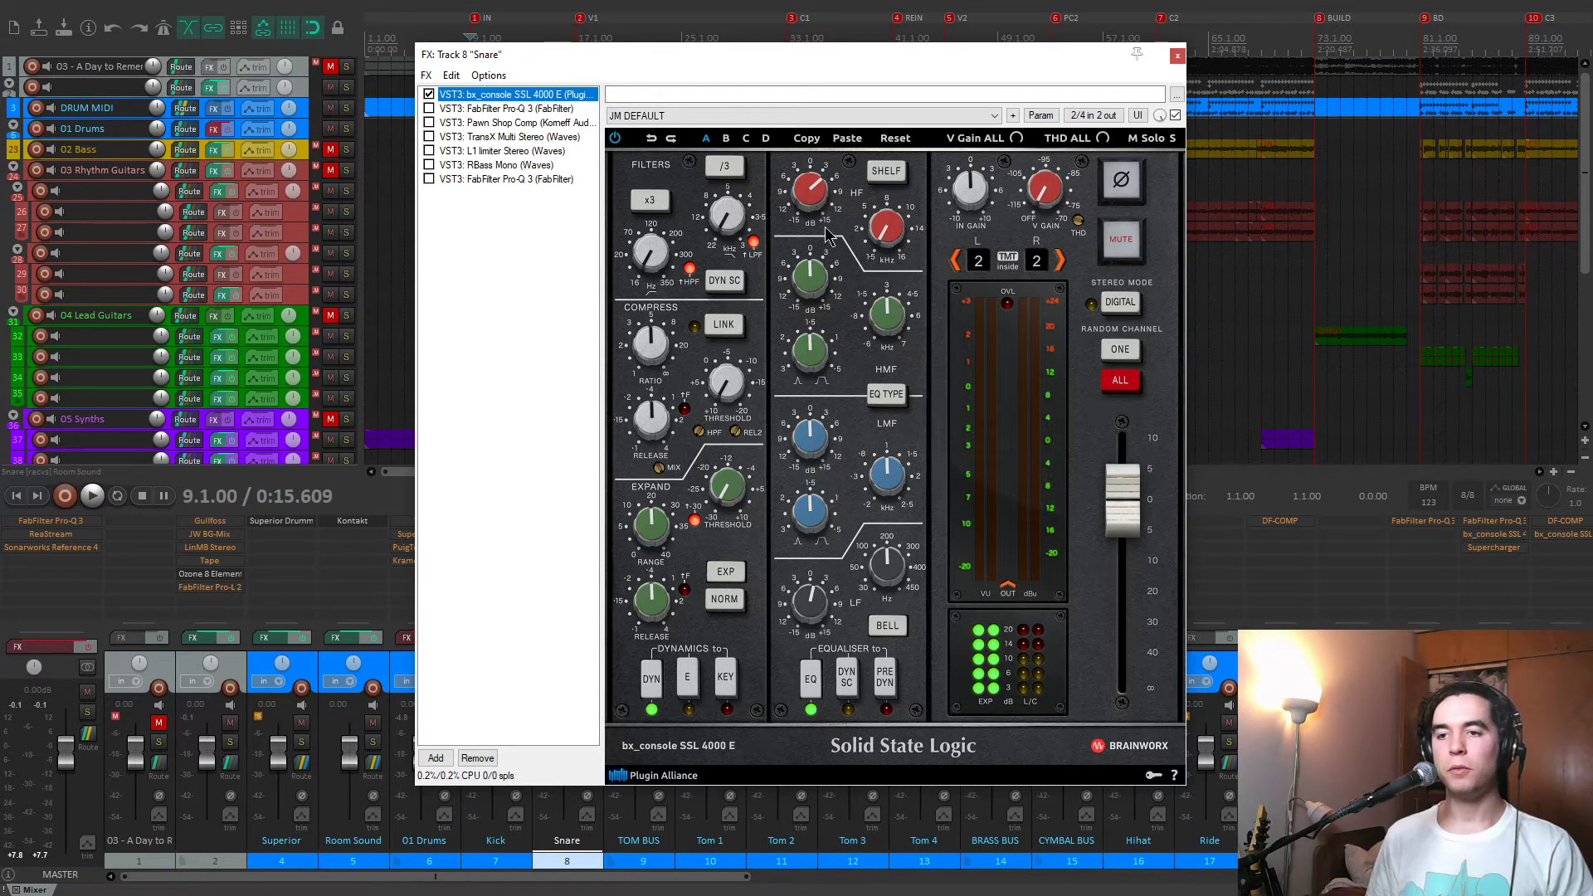
Play the snare with the bx_console SSL 4000 E bypassed and enabled to compare, leaving it enabled.
left_click(428, 93)
key("space")
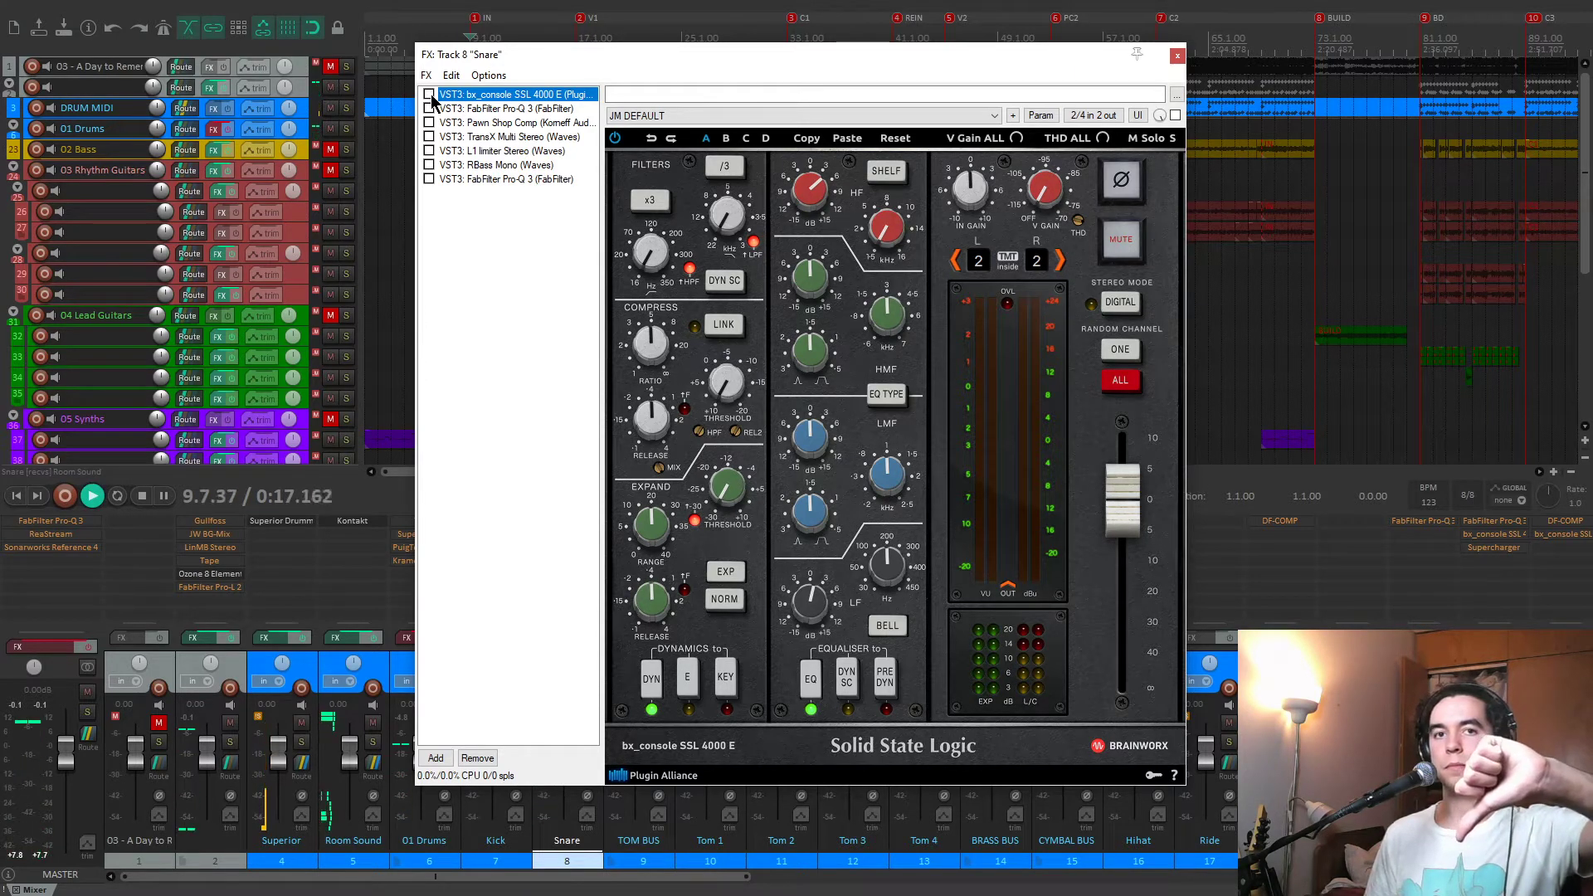
left_click(428, 94)
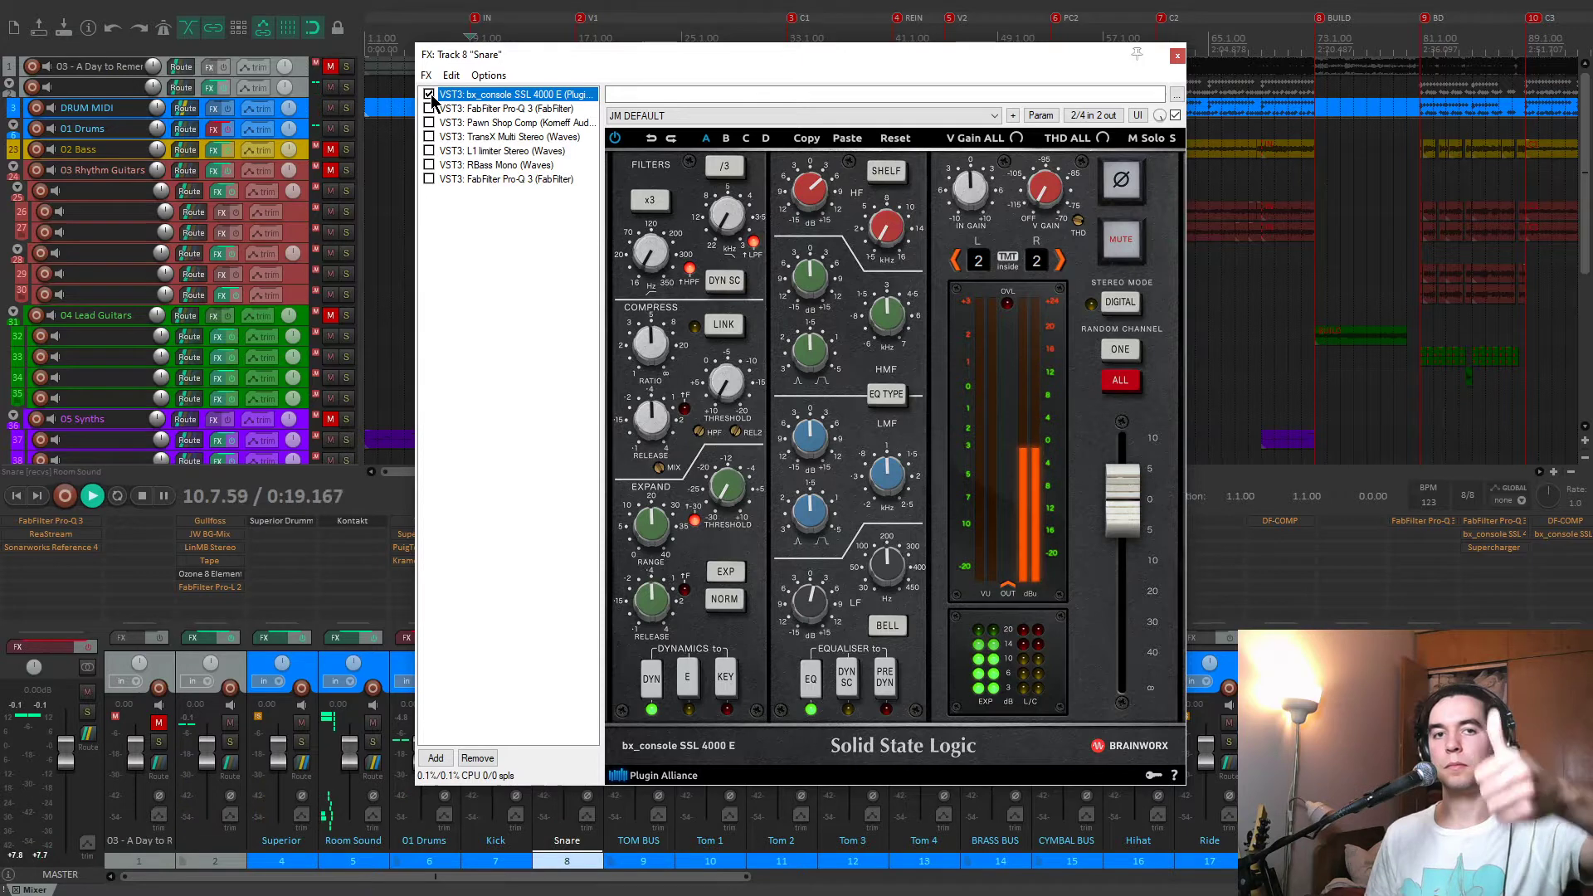
key("space")
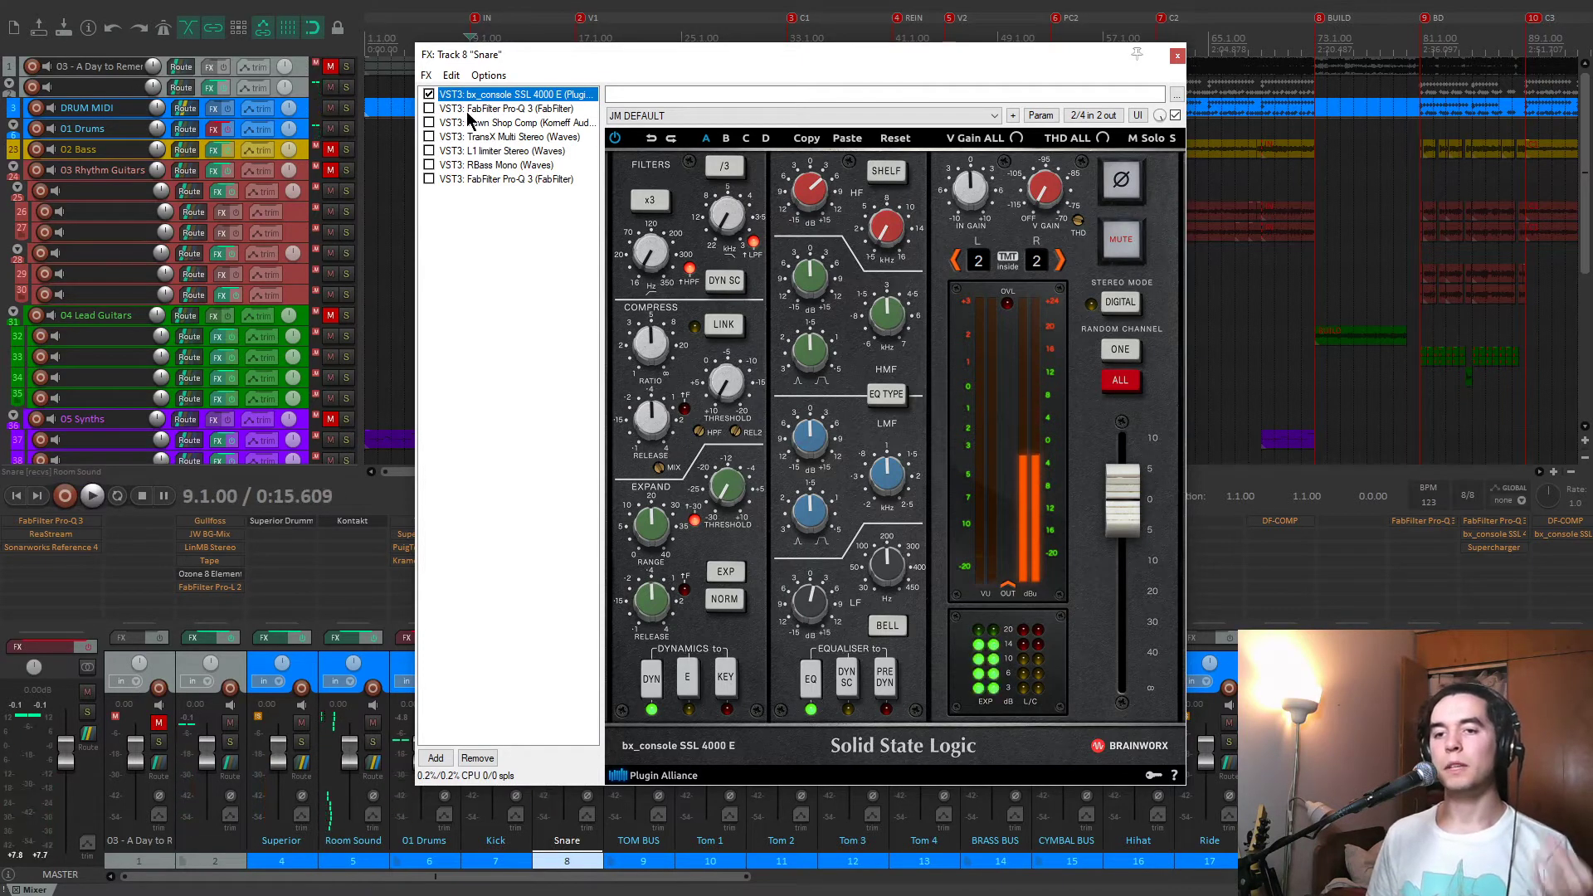
Enable the first FabFilter Pro-Q 3 in the Snare chain and show its EQ curve.
left_click(455, 109)
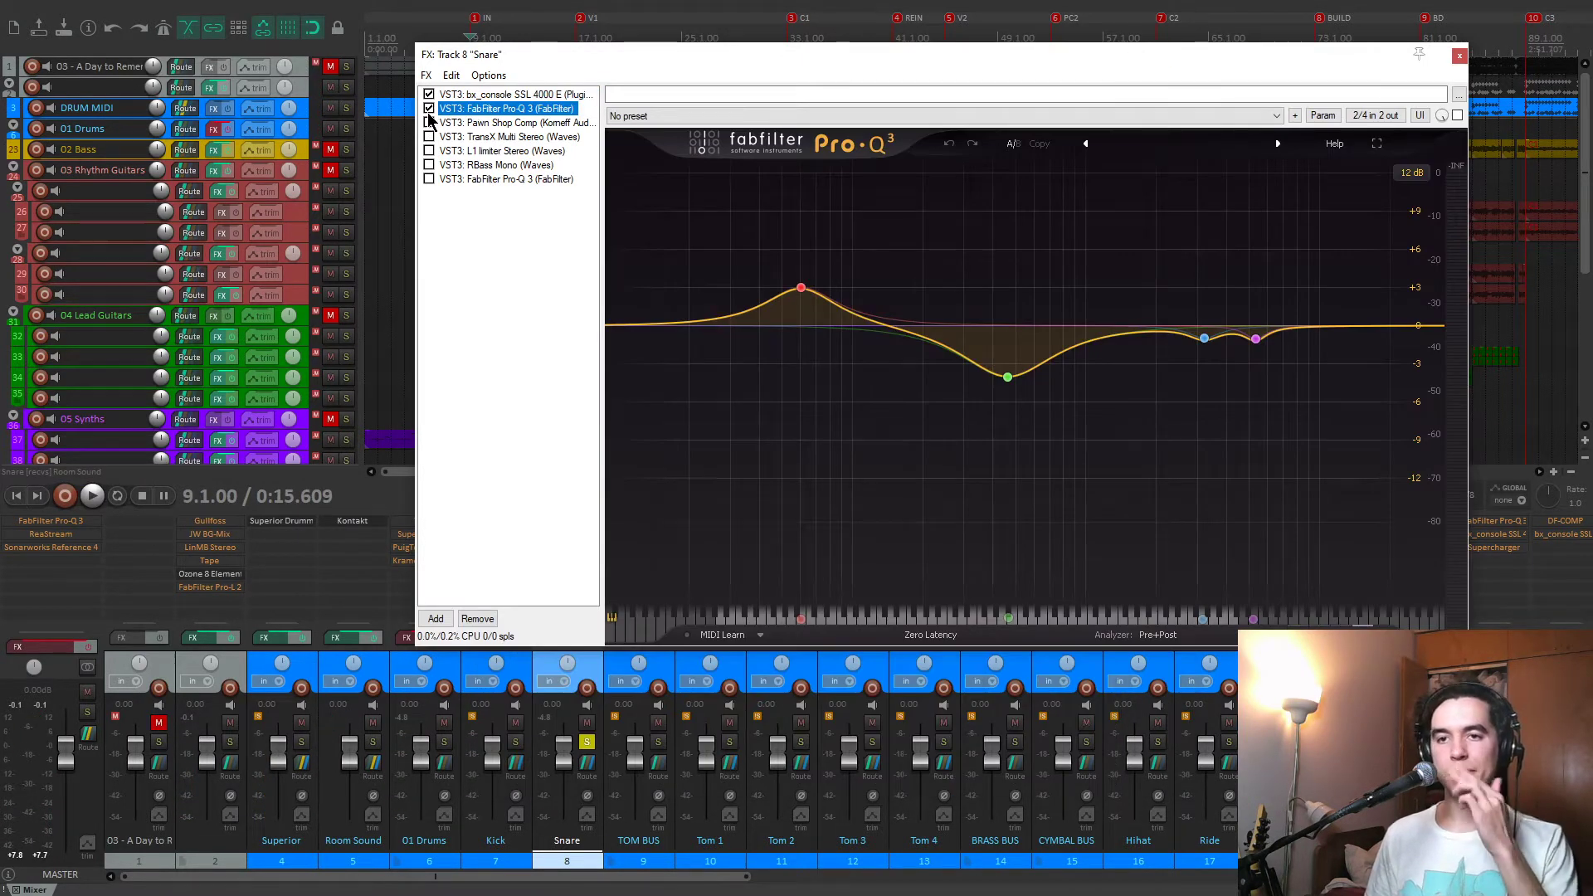
left_click_drag(686, 58, 672, 63)
mouse_move(785, 292)
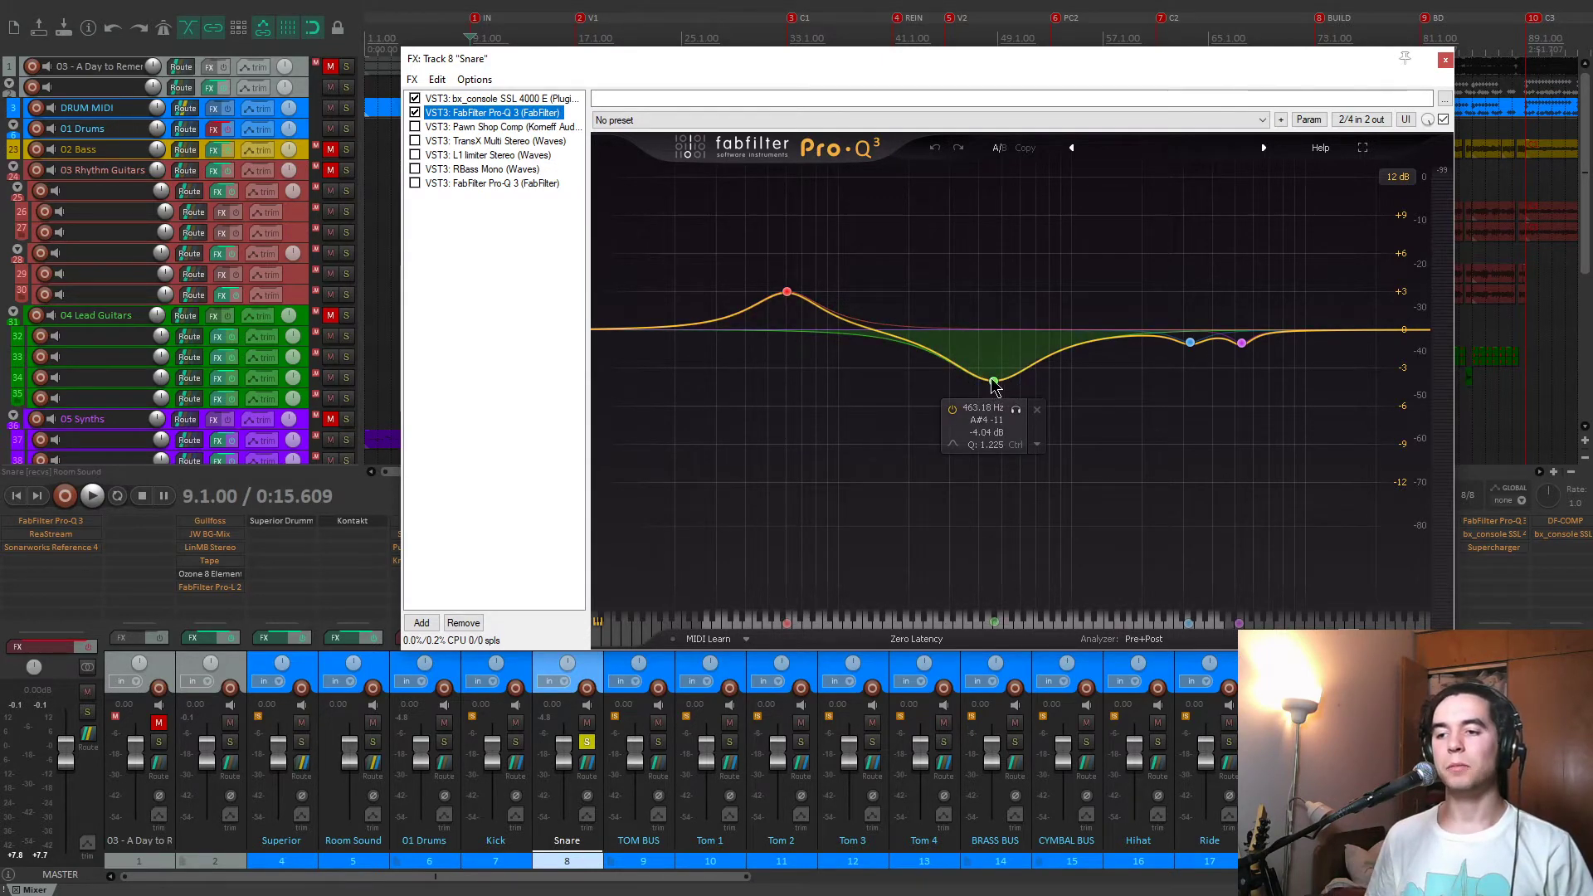
Solo the first Pro-Q 3's 463.18 Hz cut during snare playback, and inspect the two small high-frequency cuts.
key("space")
left_click(1016, 410)
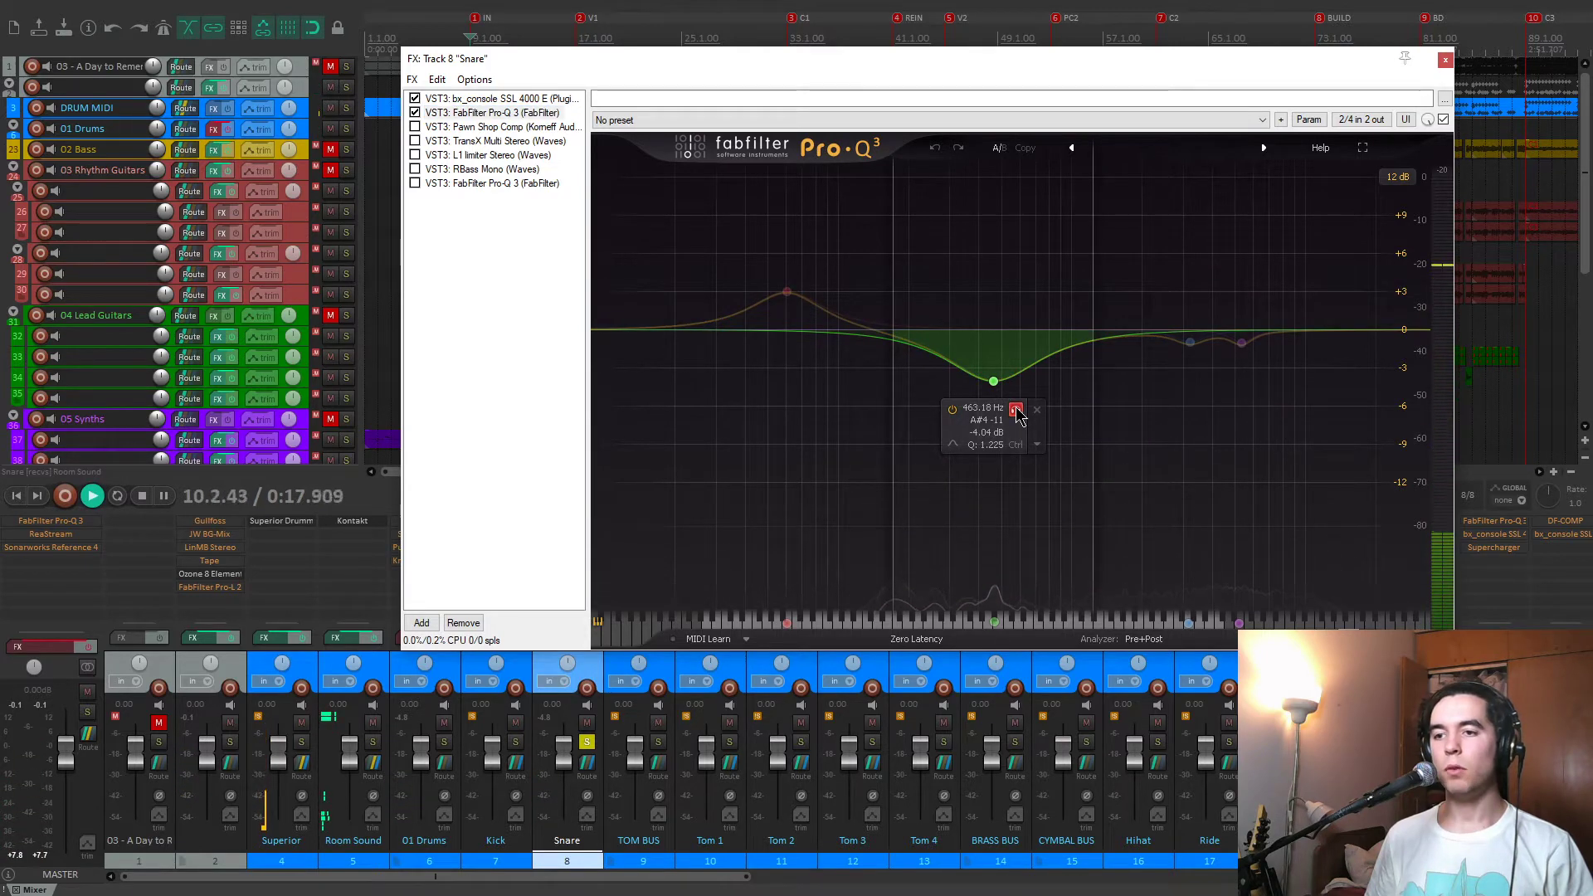
left_click(1016, 410)
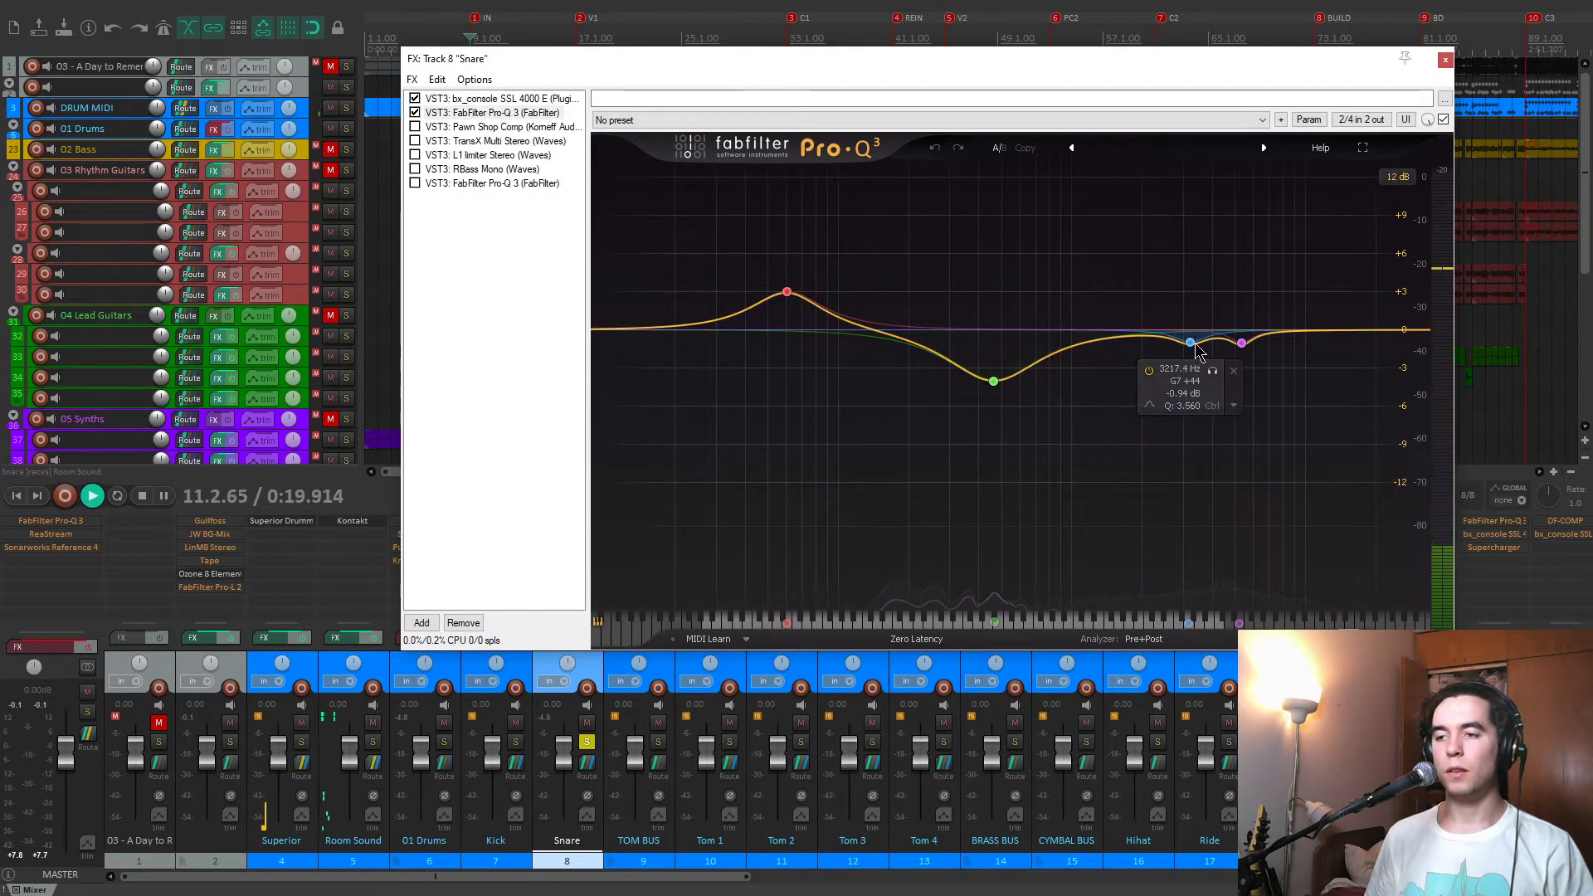
key("space")
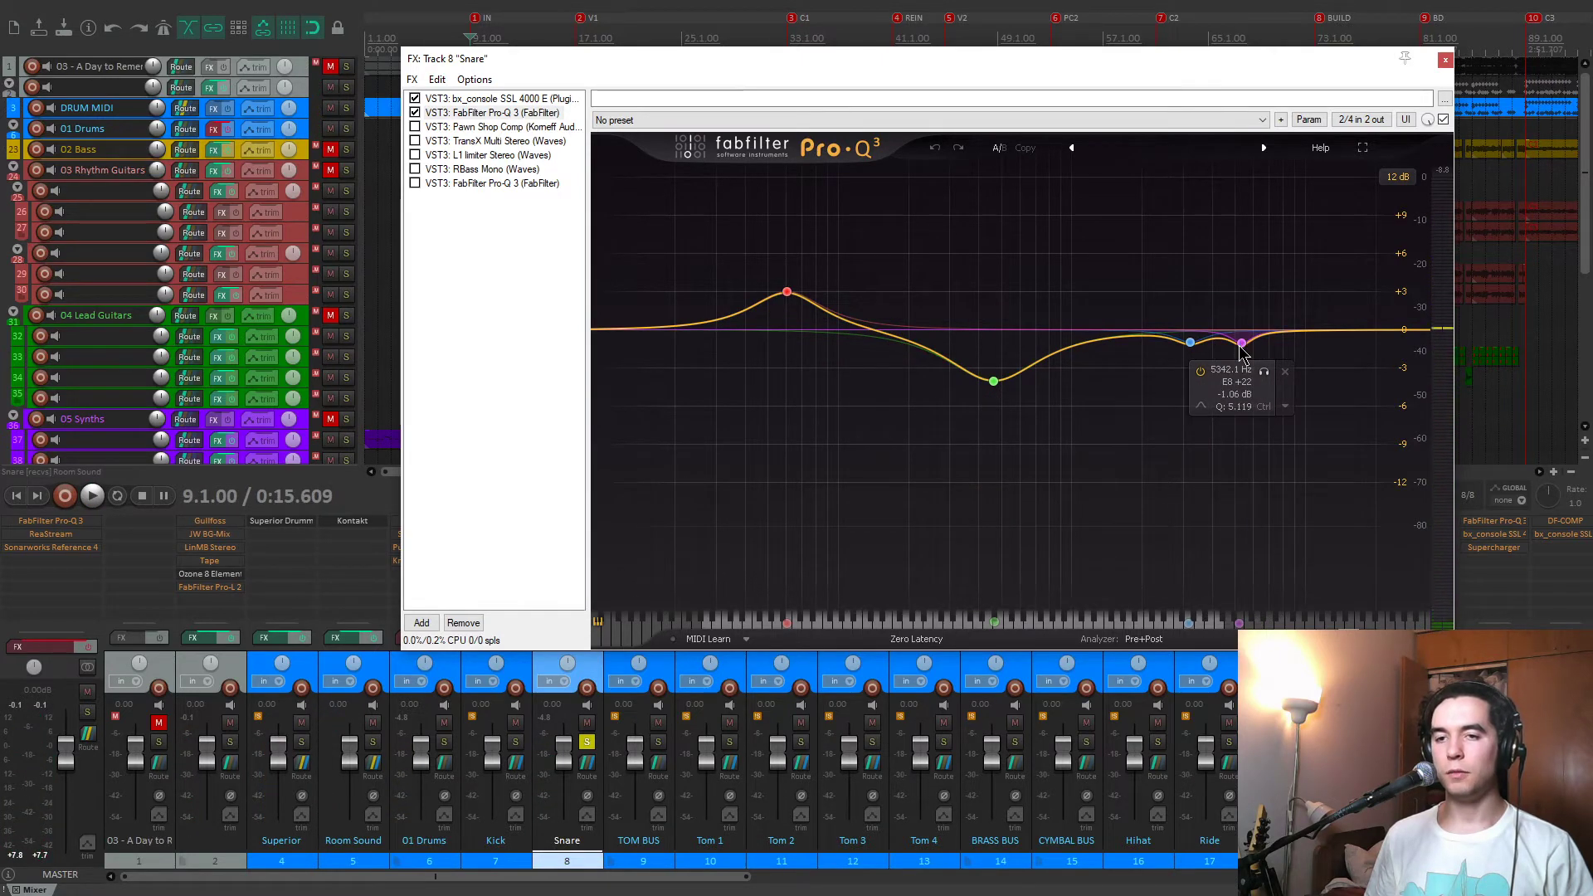
Enable Pawn Shop Comp on the Snare, float its window, and flip it to the front panel with the compressor controls.
double_click(491, 128)
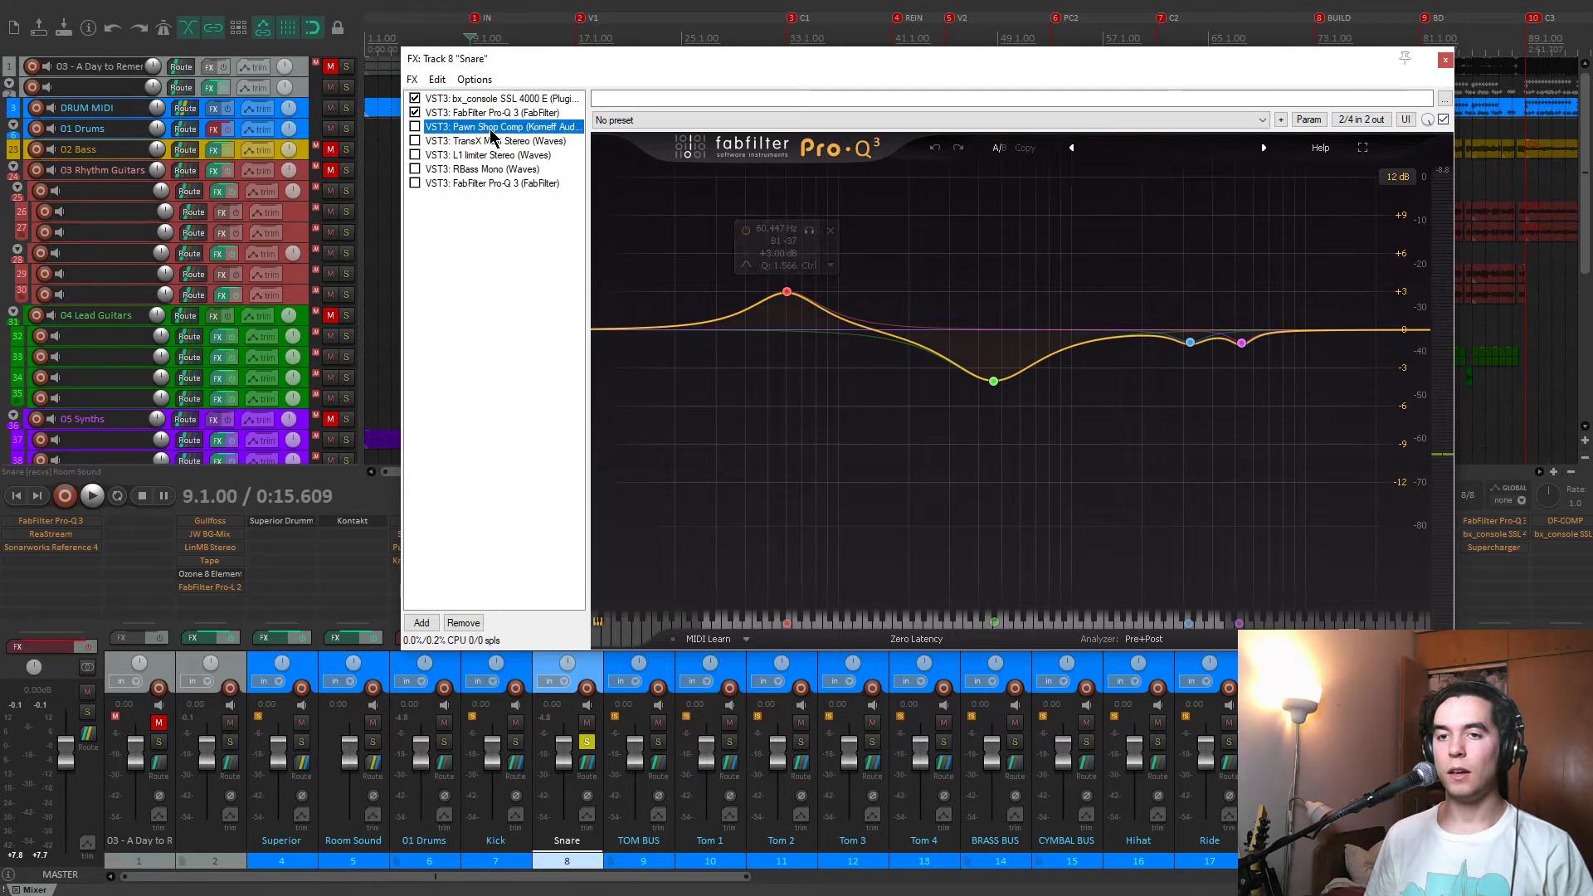
left_click(415, 127)
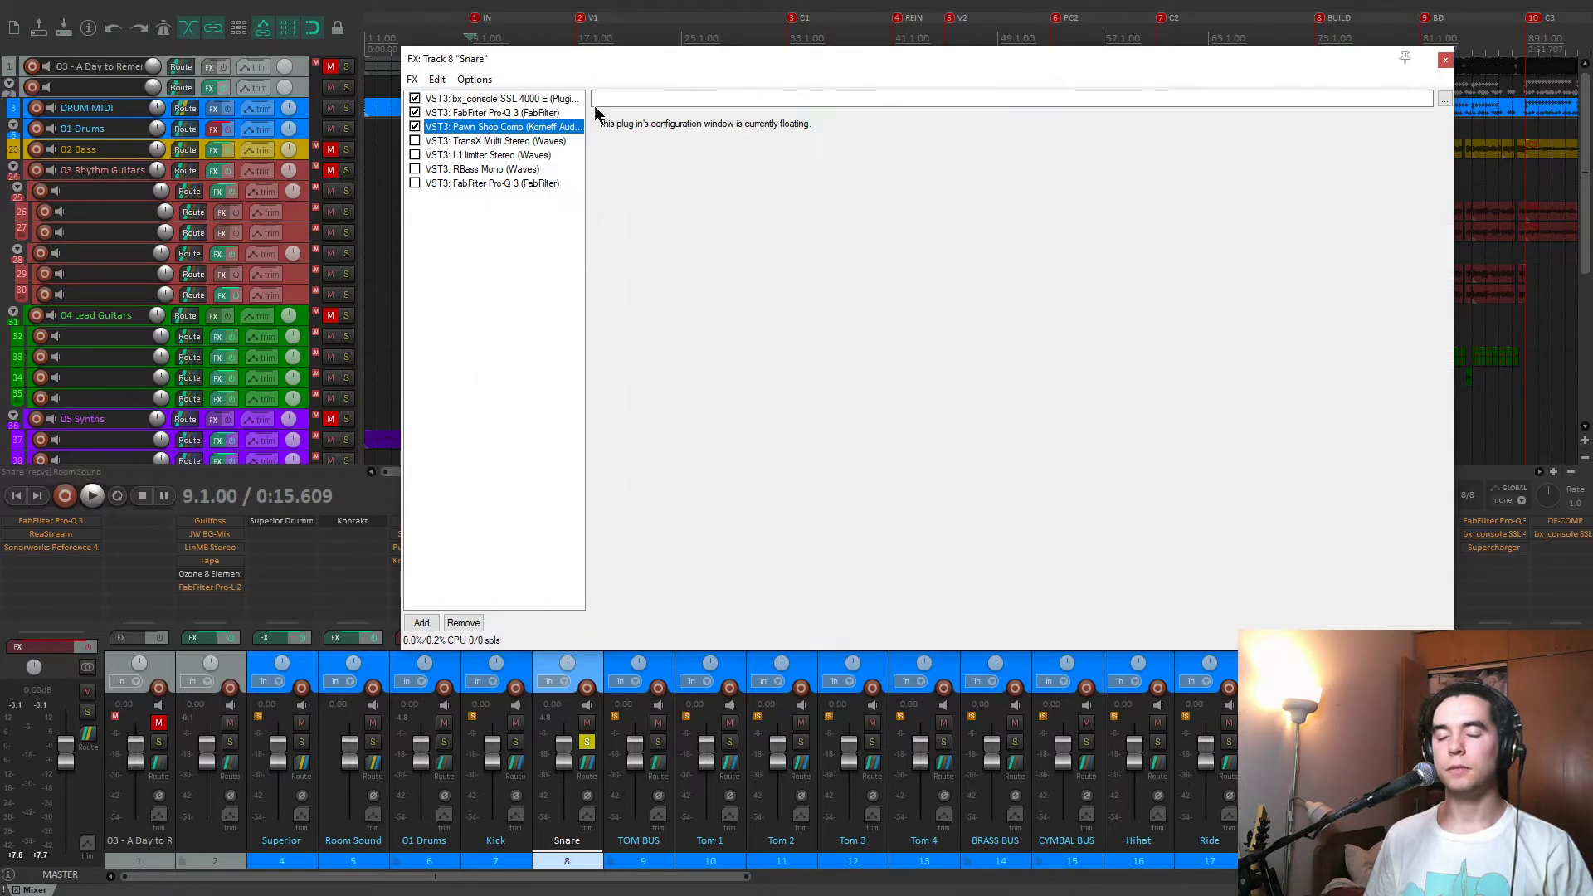
double_click(533, 131)
left_click_drag(730, 108, 802, 133)
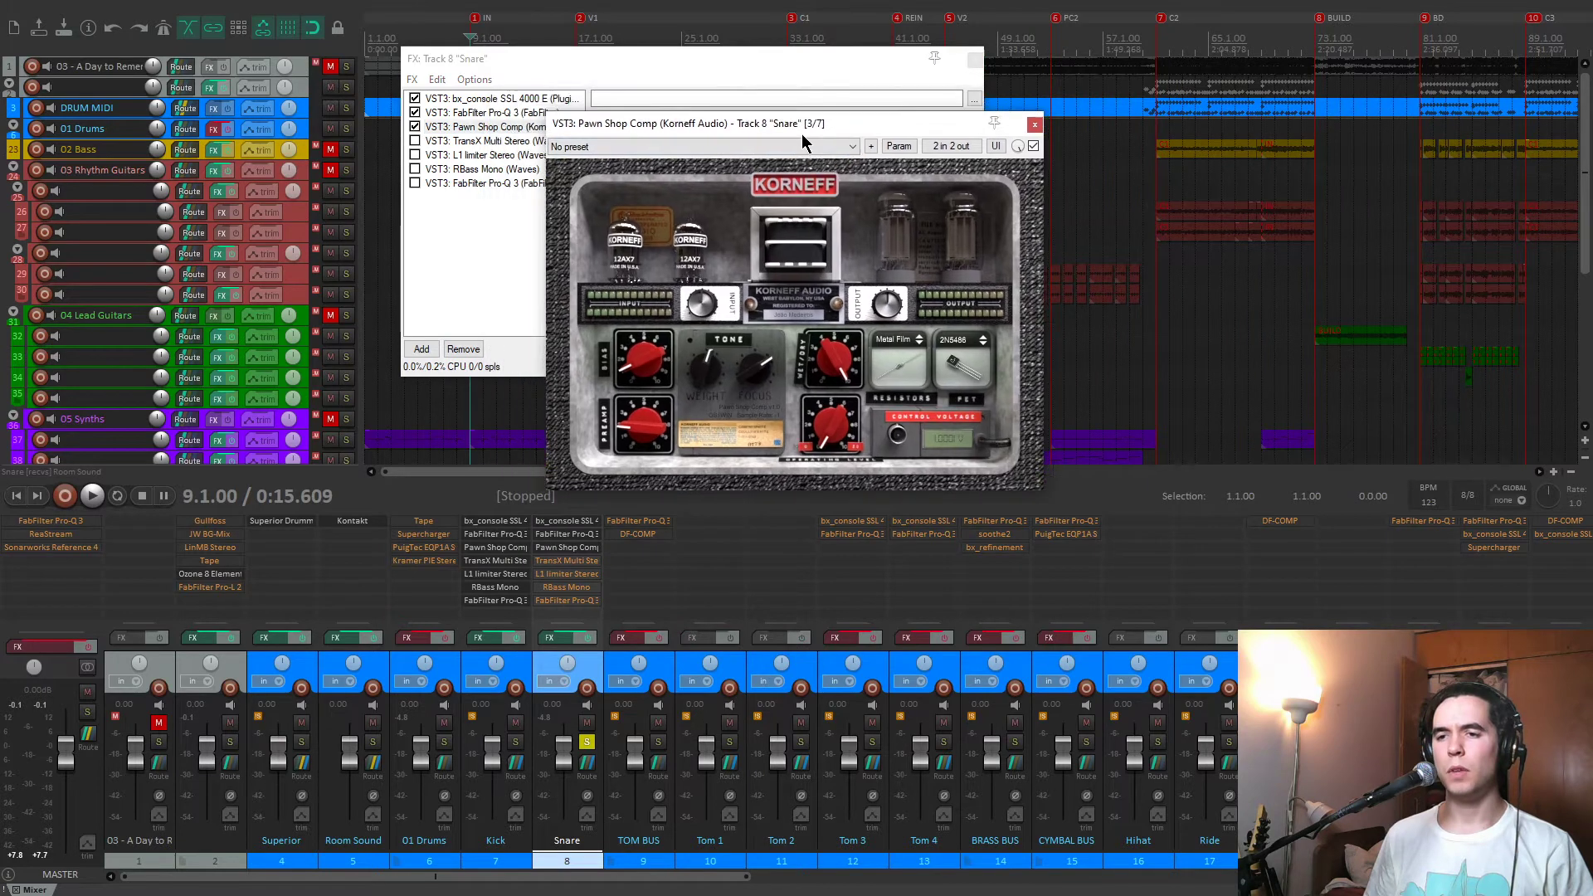
left_click(798, 197)
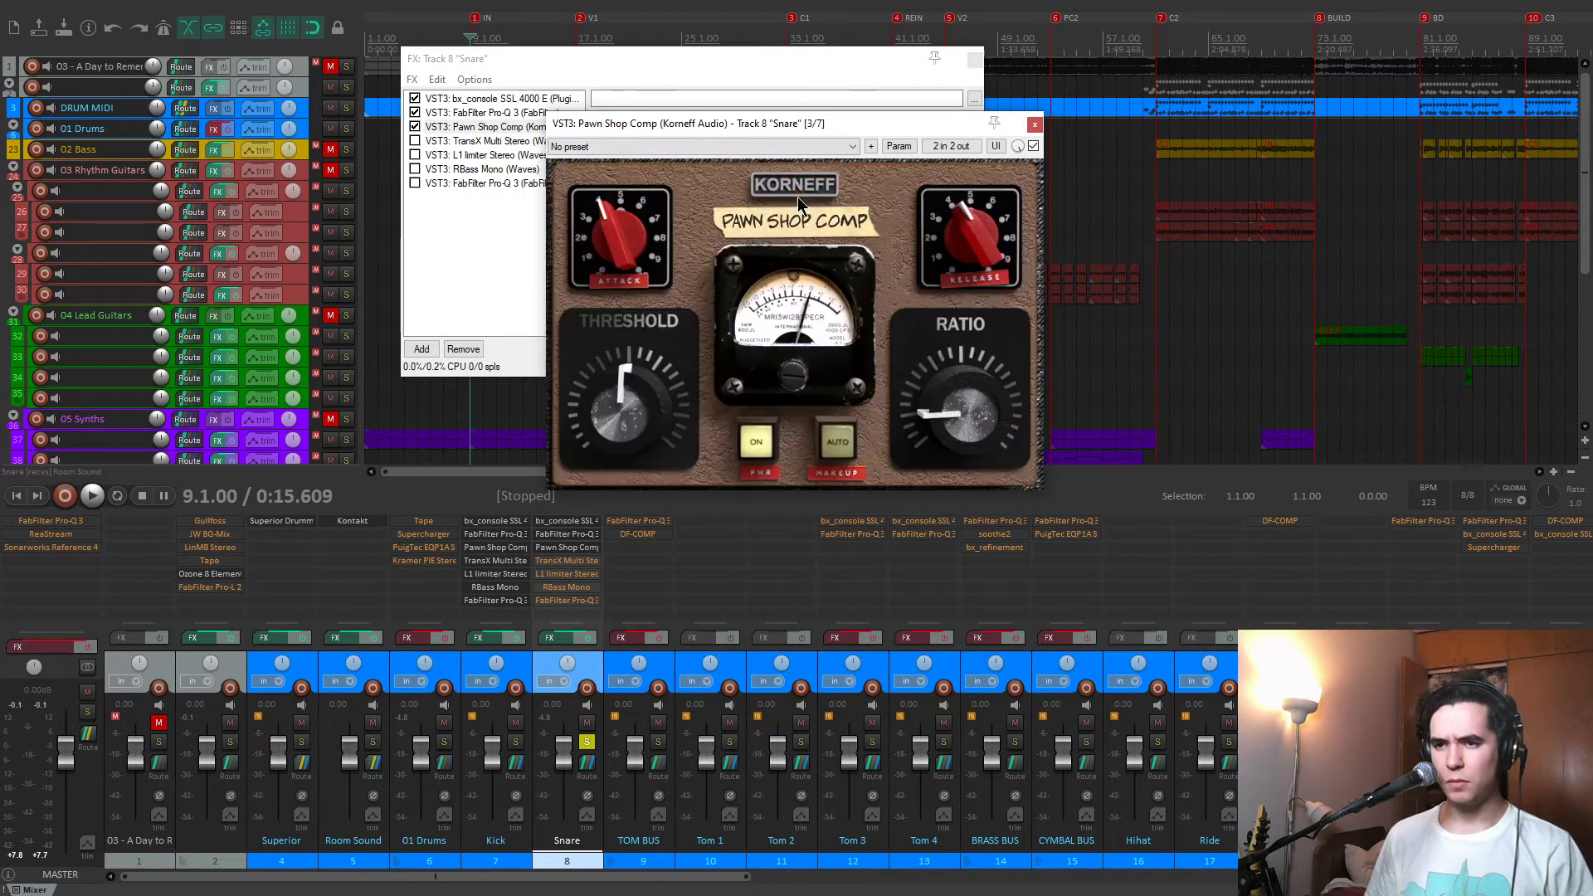
Inspect the attack and release settings on the snare's Pawn Shop Comp.
mouse_move(624, 229)
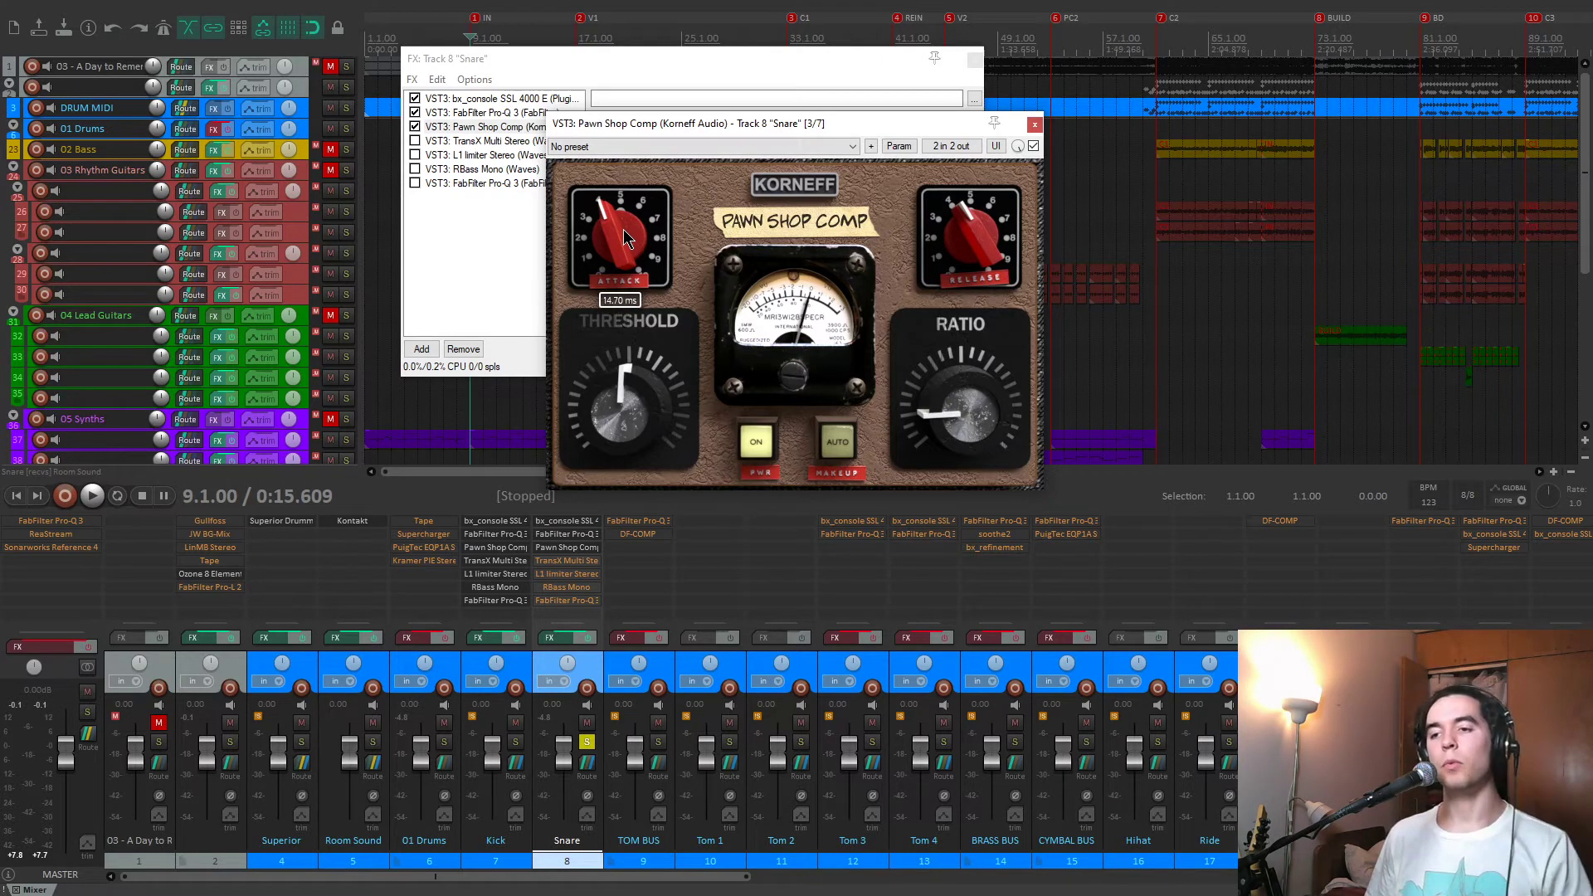
left_click_drag(935, 238, 975, 240)
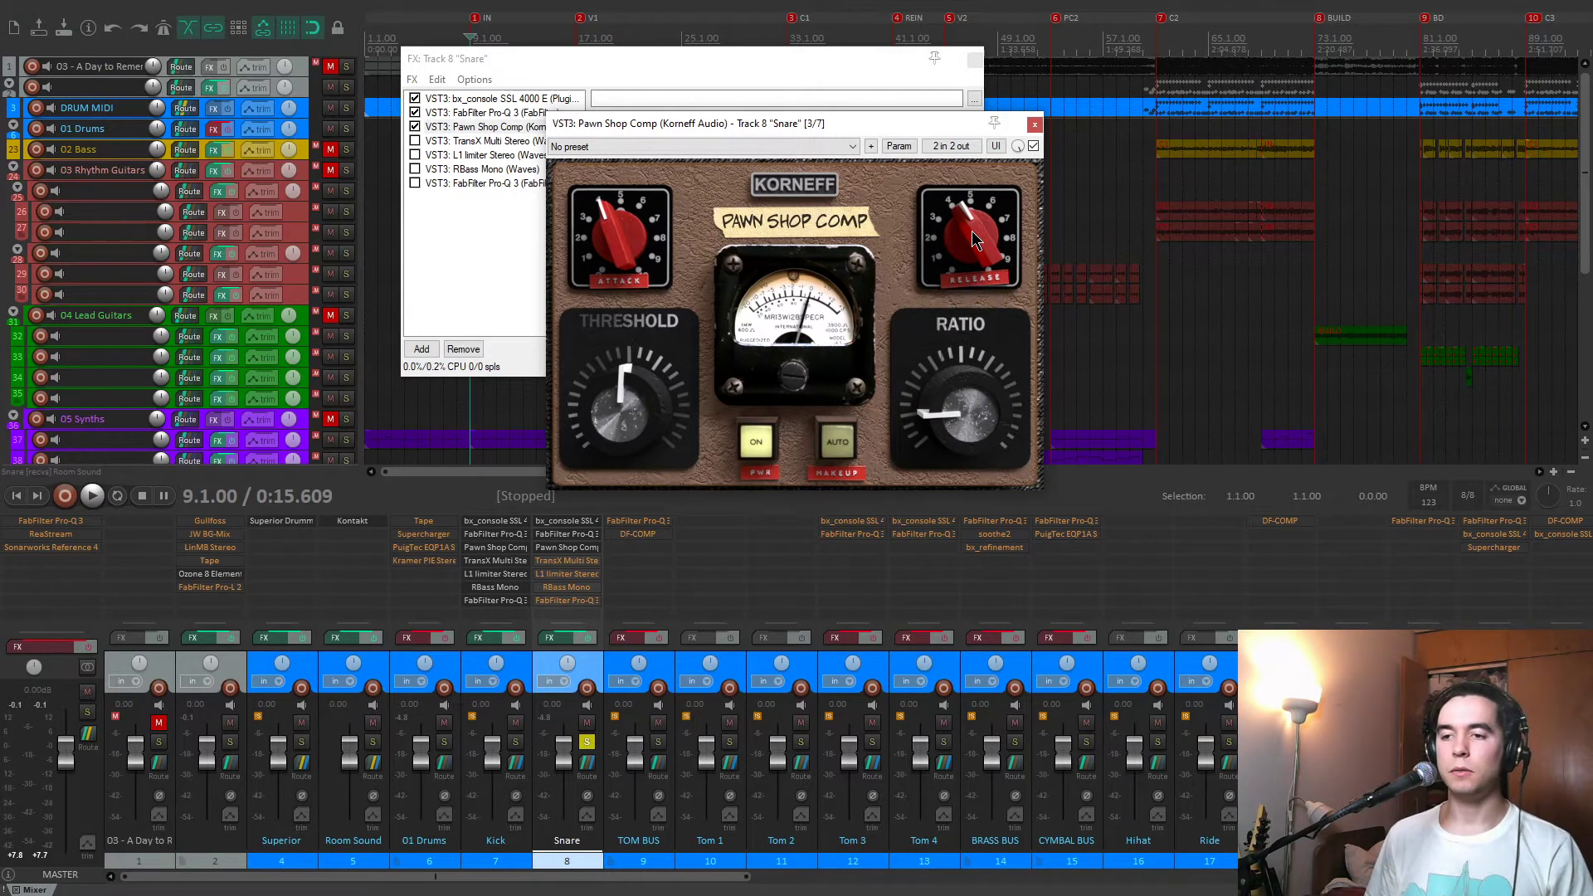
double_click(972, 232)
left_click_drag(976, 226, 978, 252)
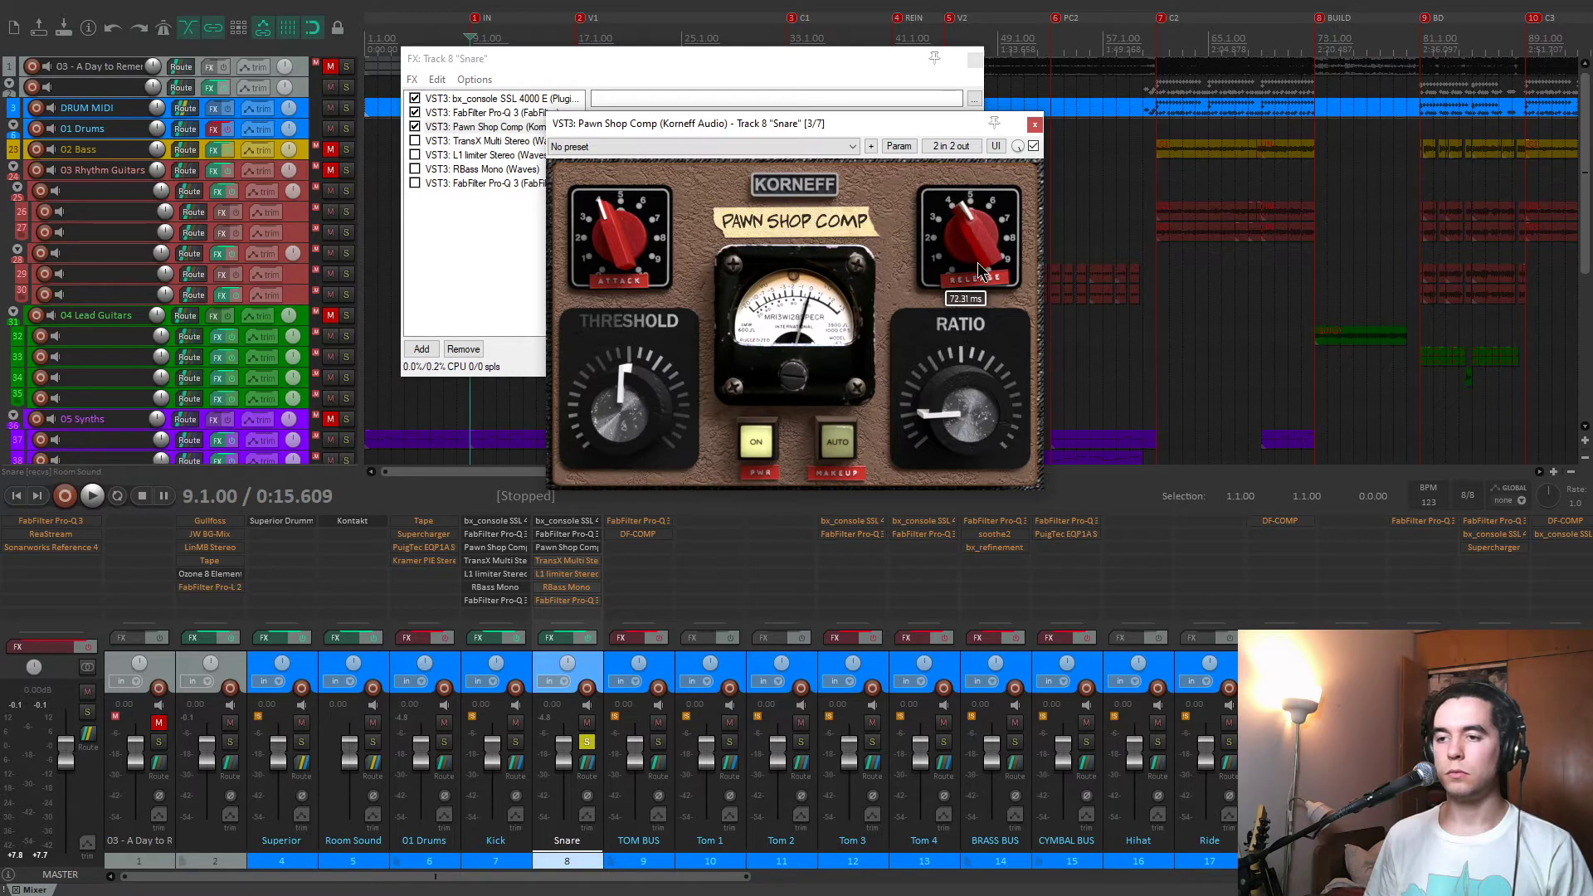
Play the snare with Pawn Shop Comp bypassed and enabled to compare, and close the compressor's floating window.
key("space")
left_click(415, 127)
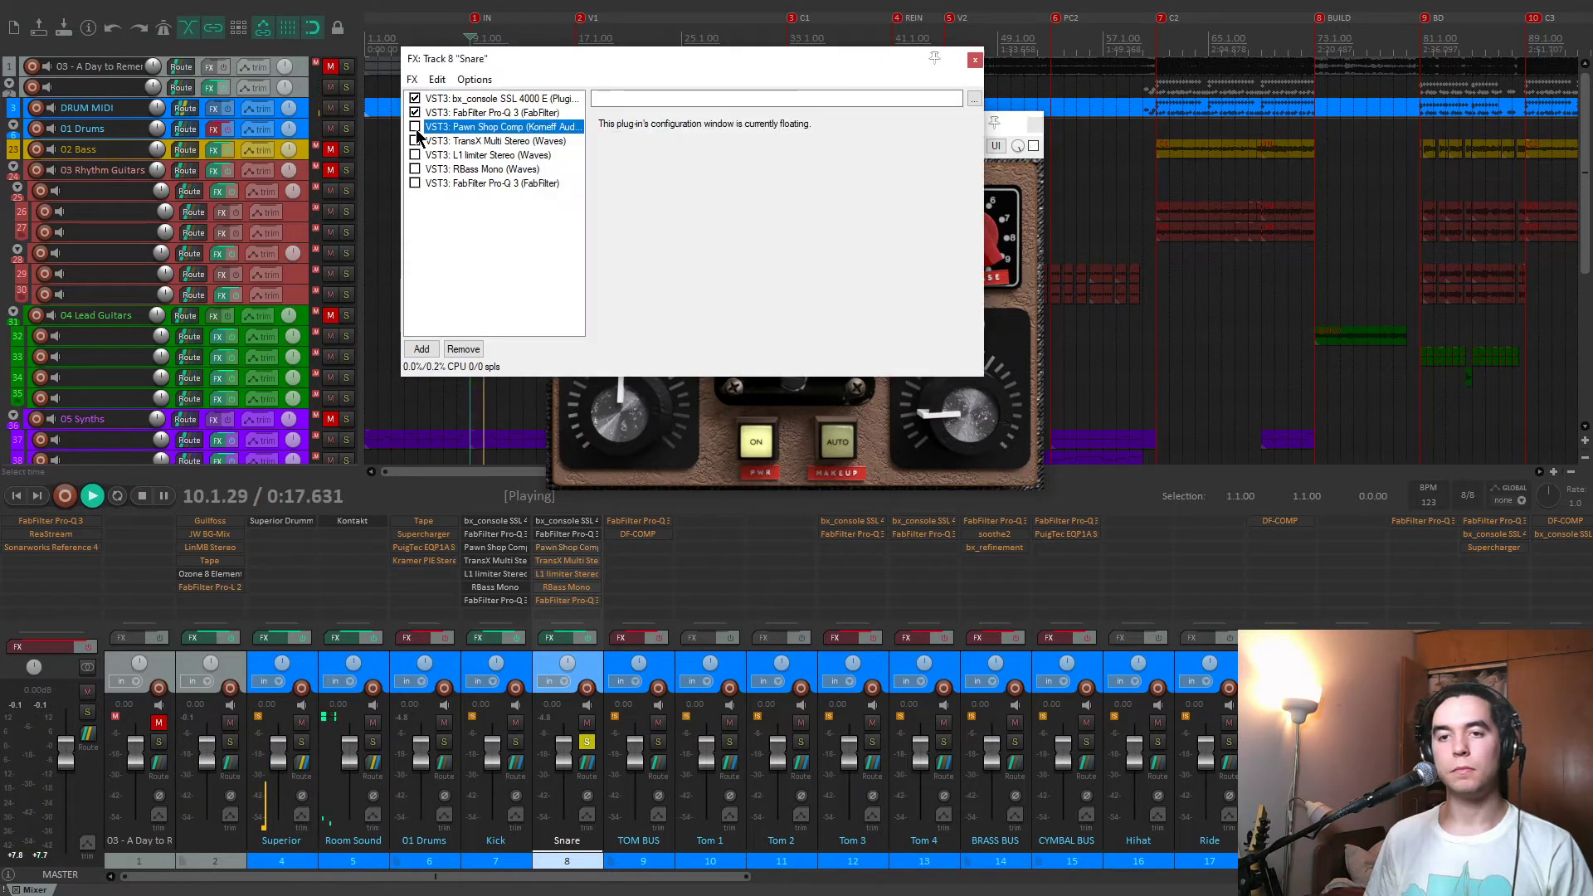
left_click(414, 127)
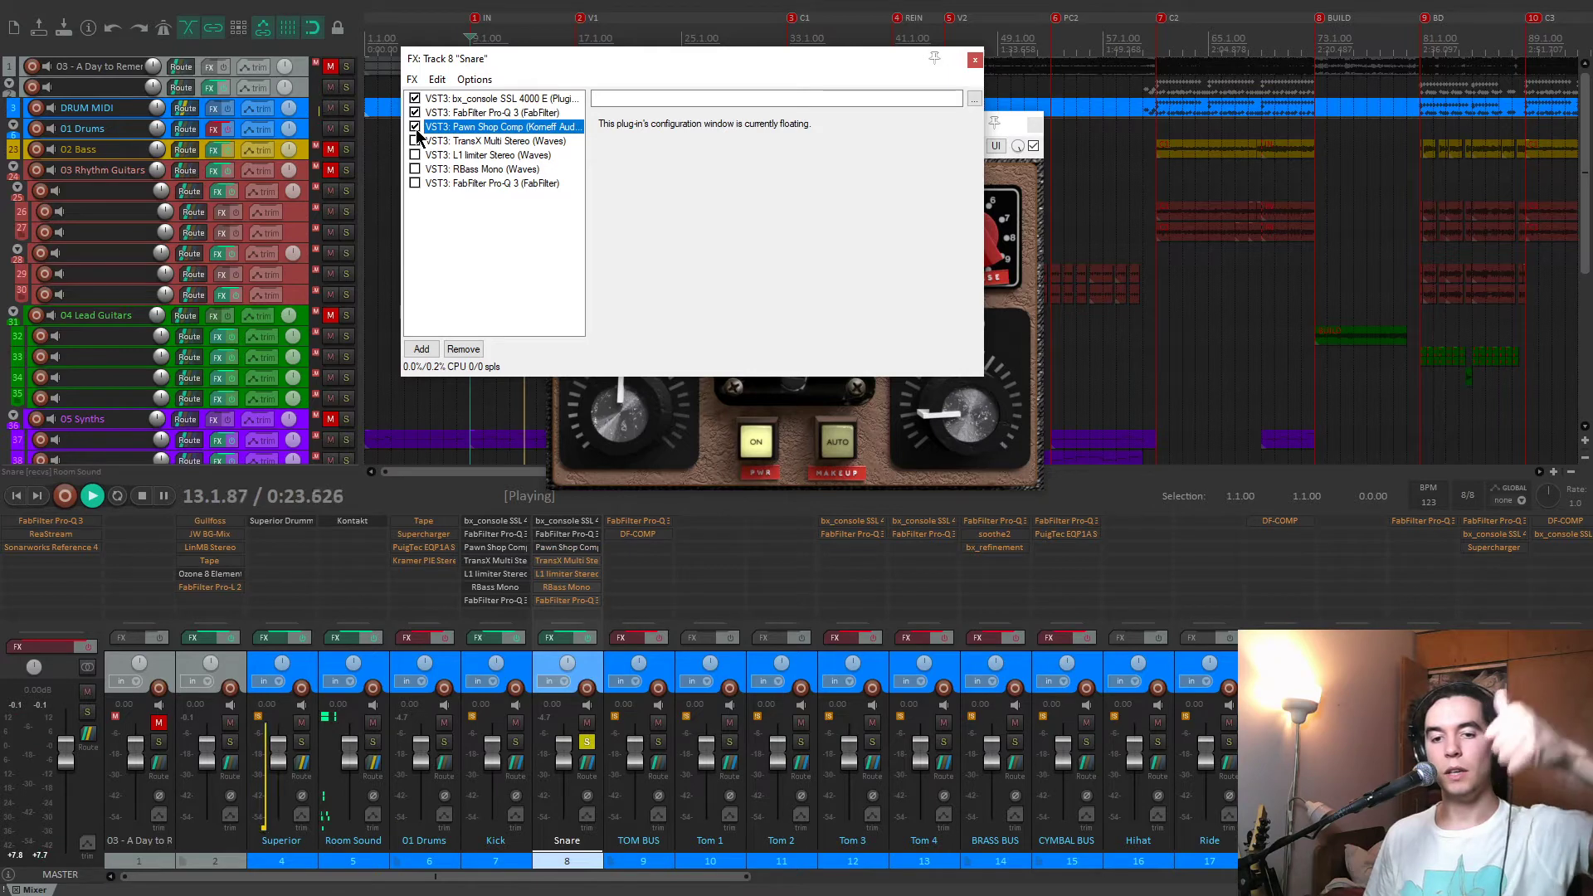
key("space")
left_click(1017, 178)
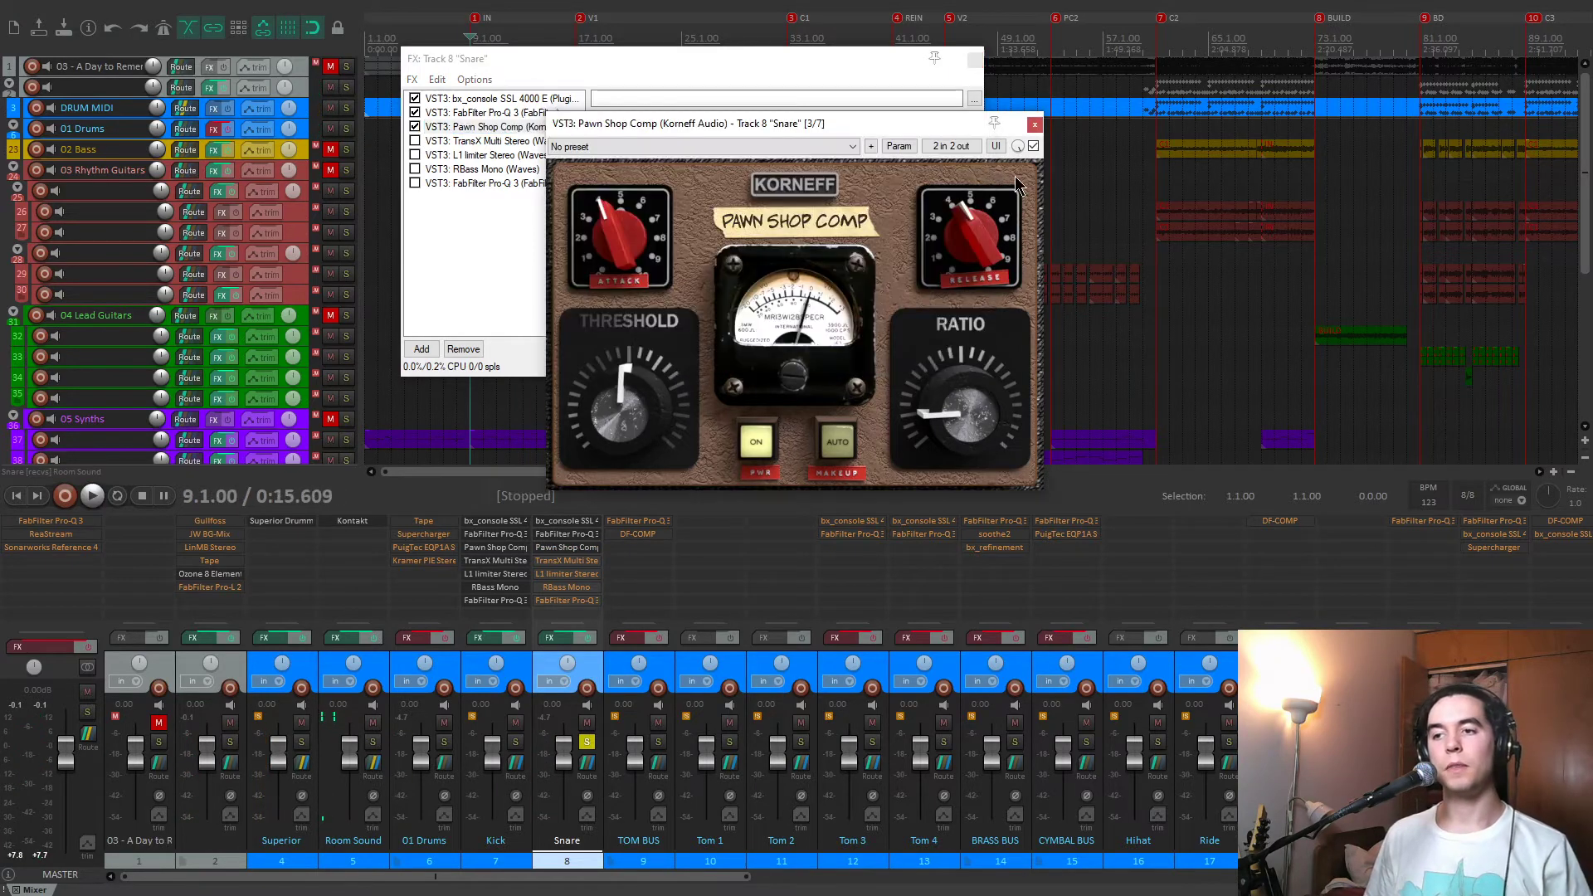
left_click(1034, 126)
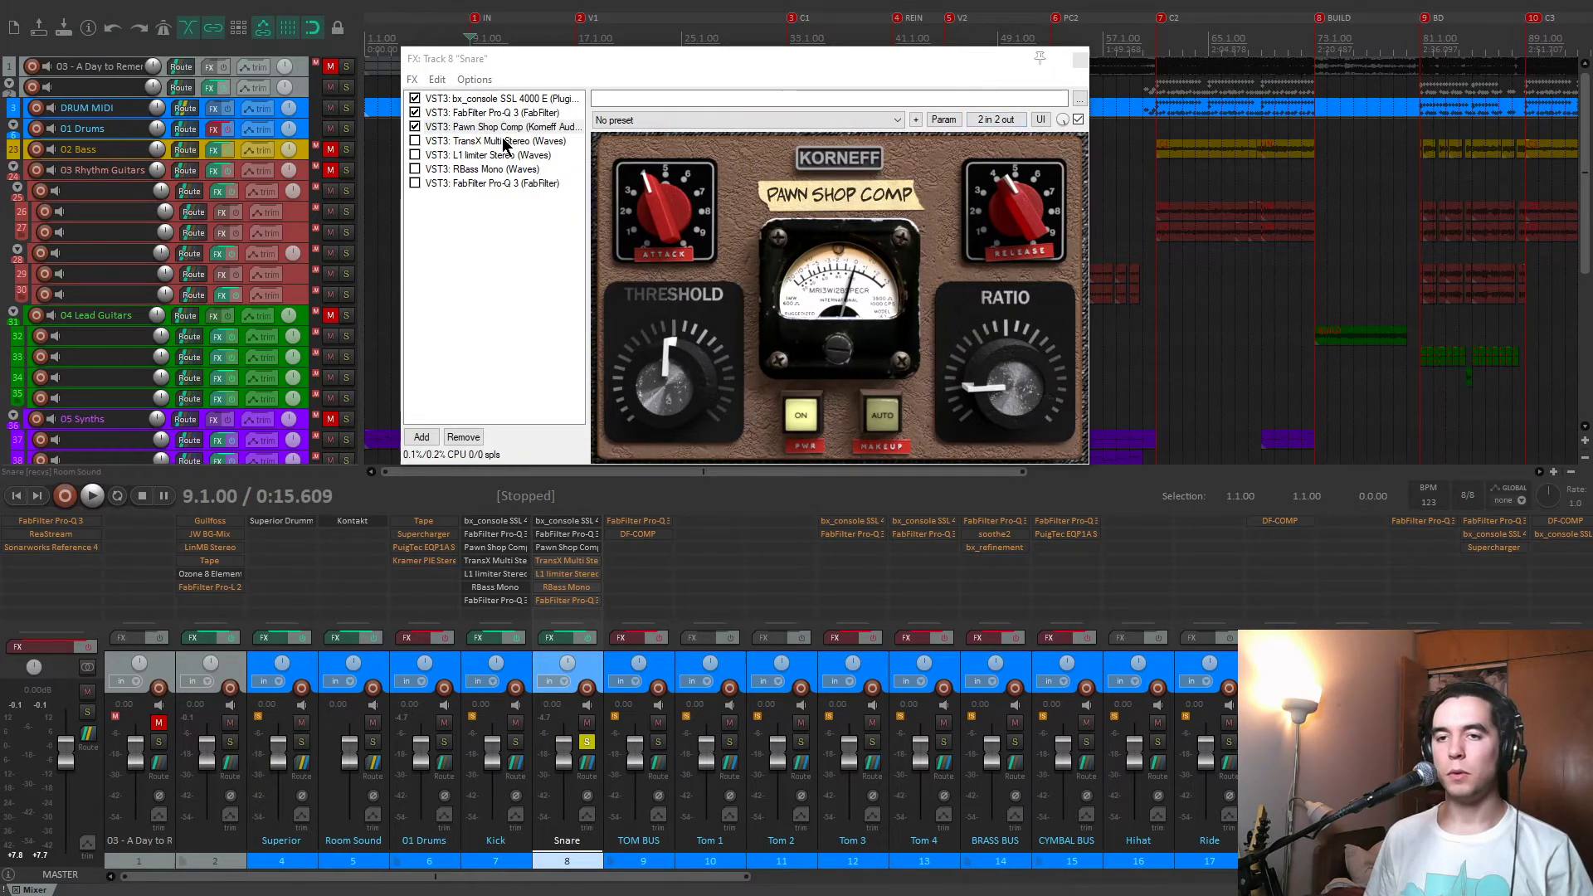
Enable TransX Multi Stereo in the Snare chain and compare the snare with it bypassed and enabled during playback.
left_click(504, 142)
left_click(415, 142)
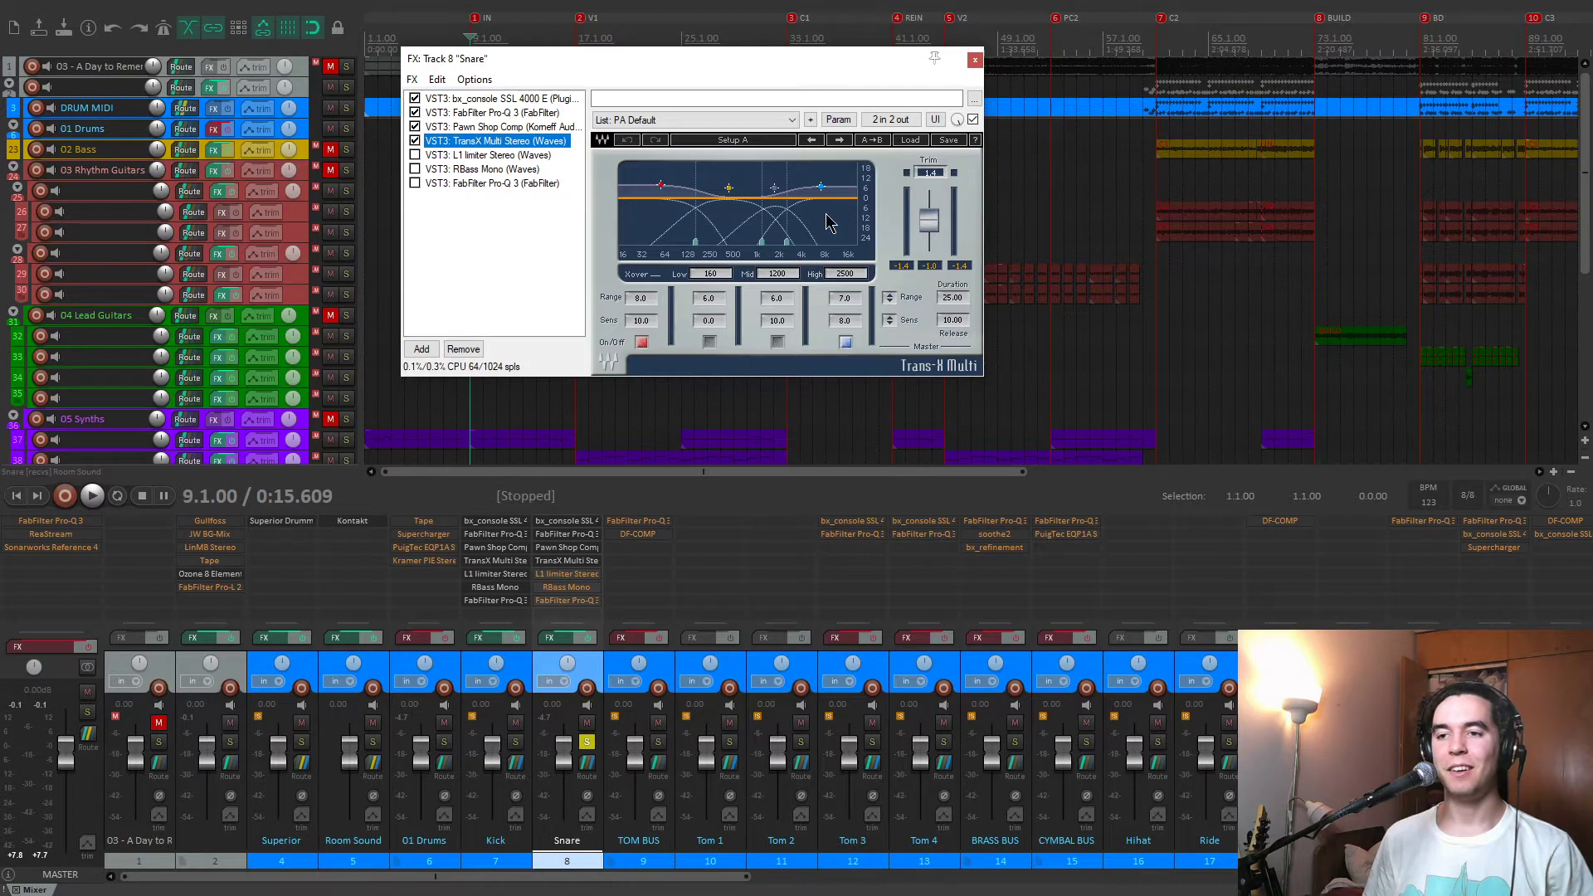
key("space")
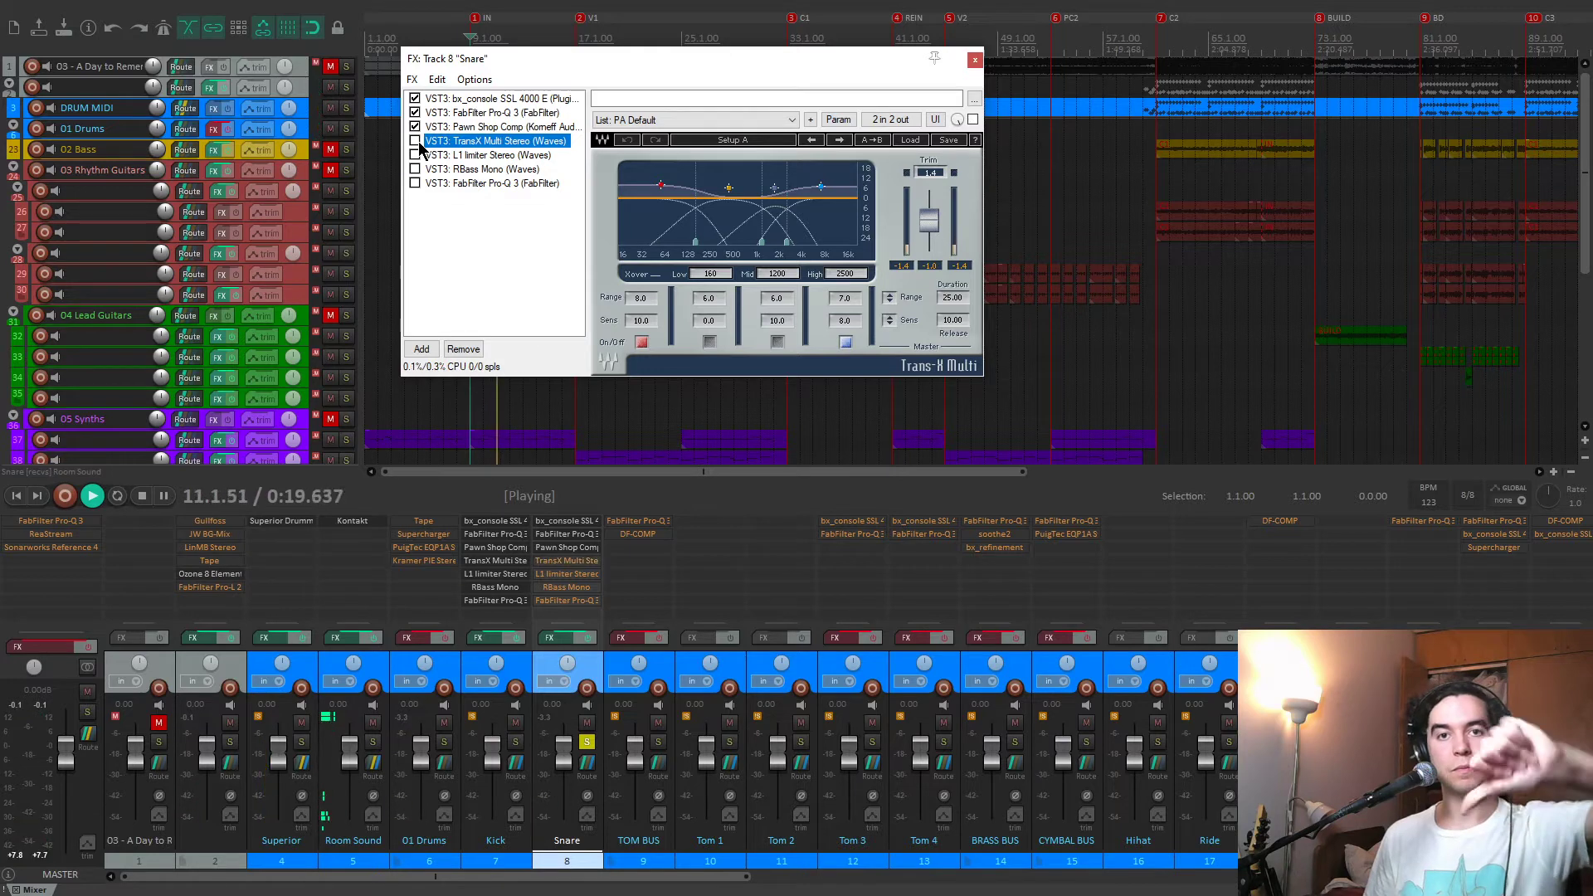
left_click(419, 141)
left_click(418, 141)
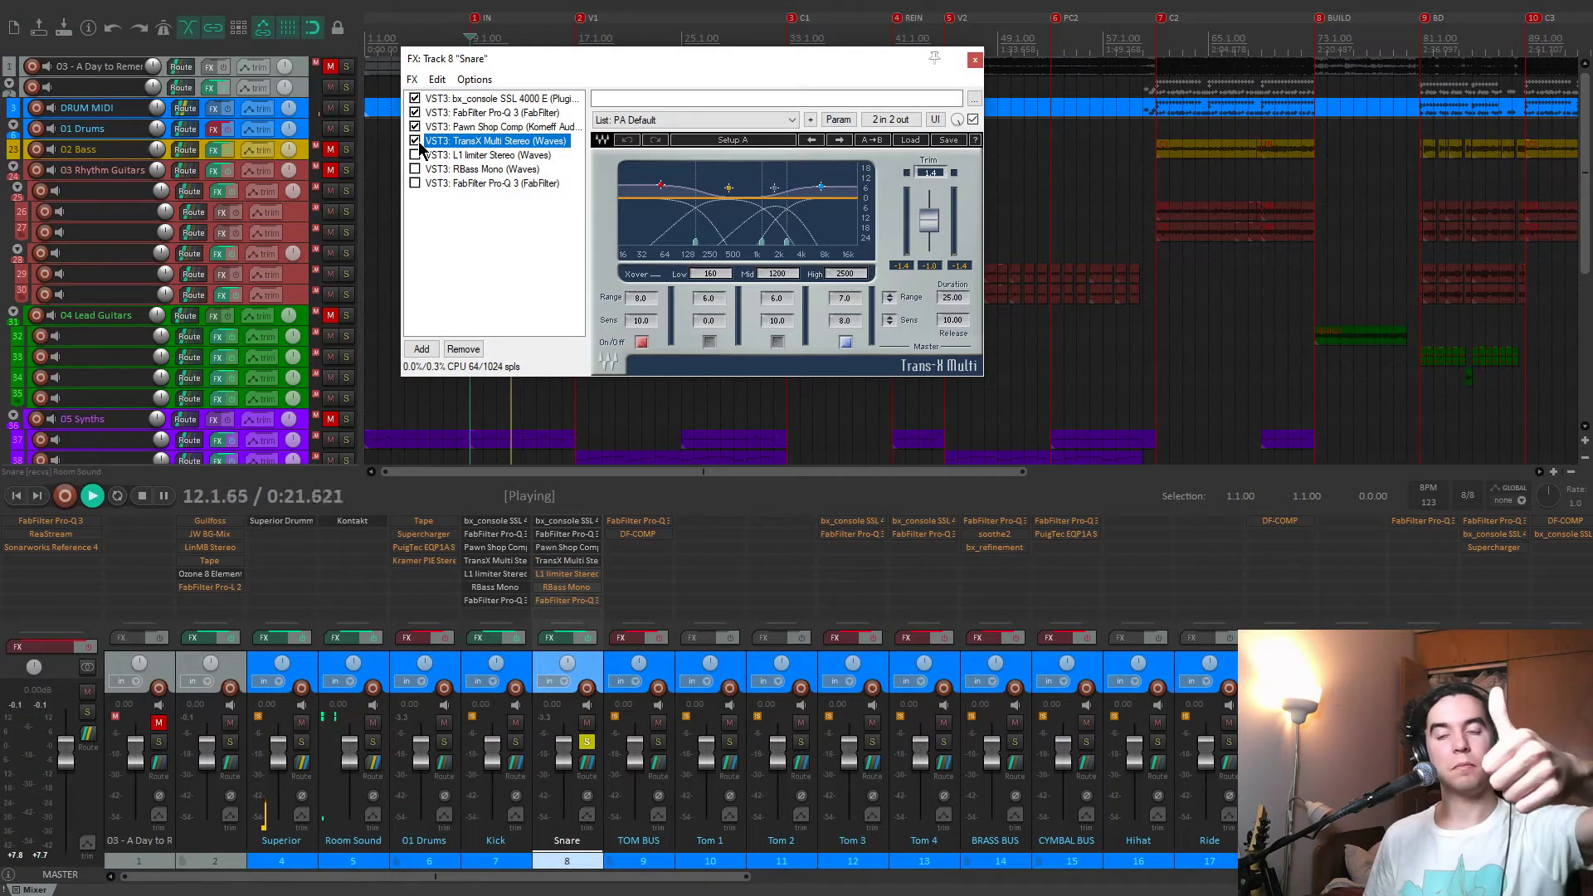
key("space")
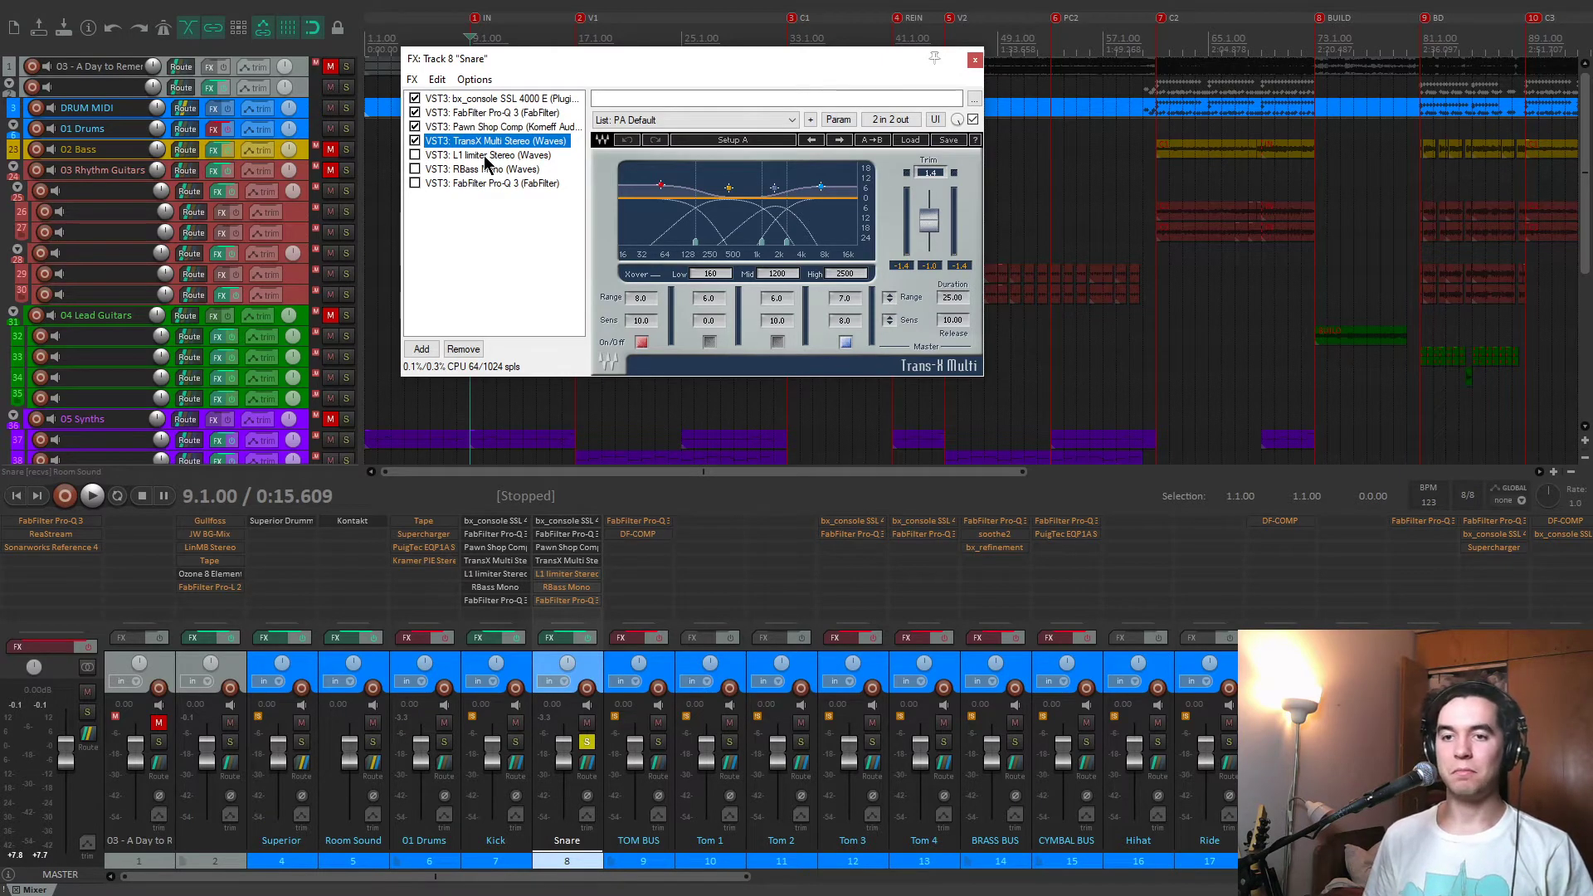
Enable L1 limiter Stereo in the Snare chain and play the snare through it.
left_click(487, 156)
left_click(415, 155)
left_click_drag(673, 61, 686, 67)
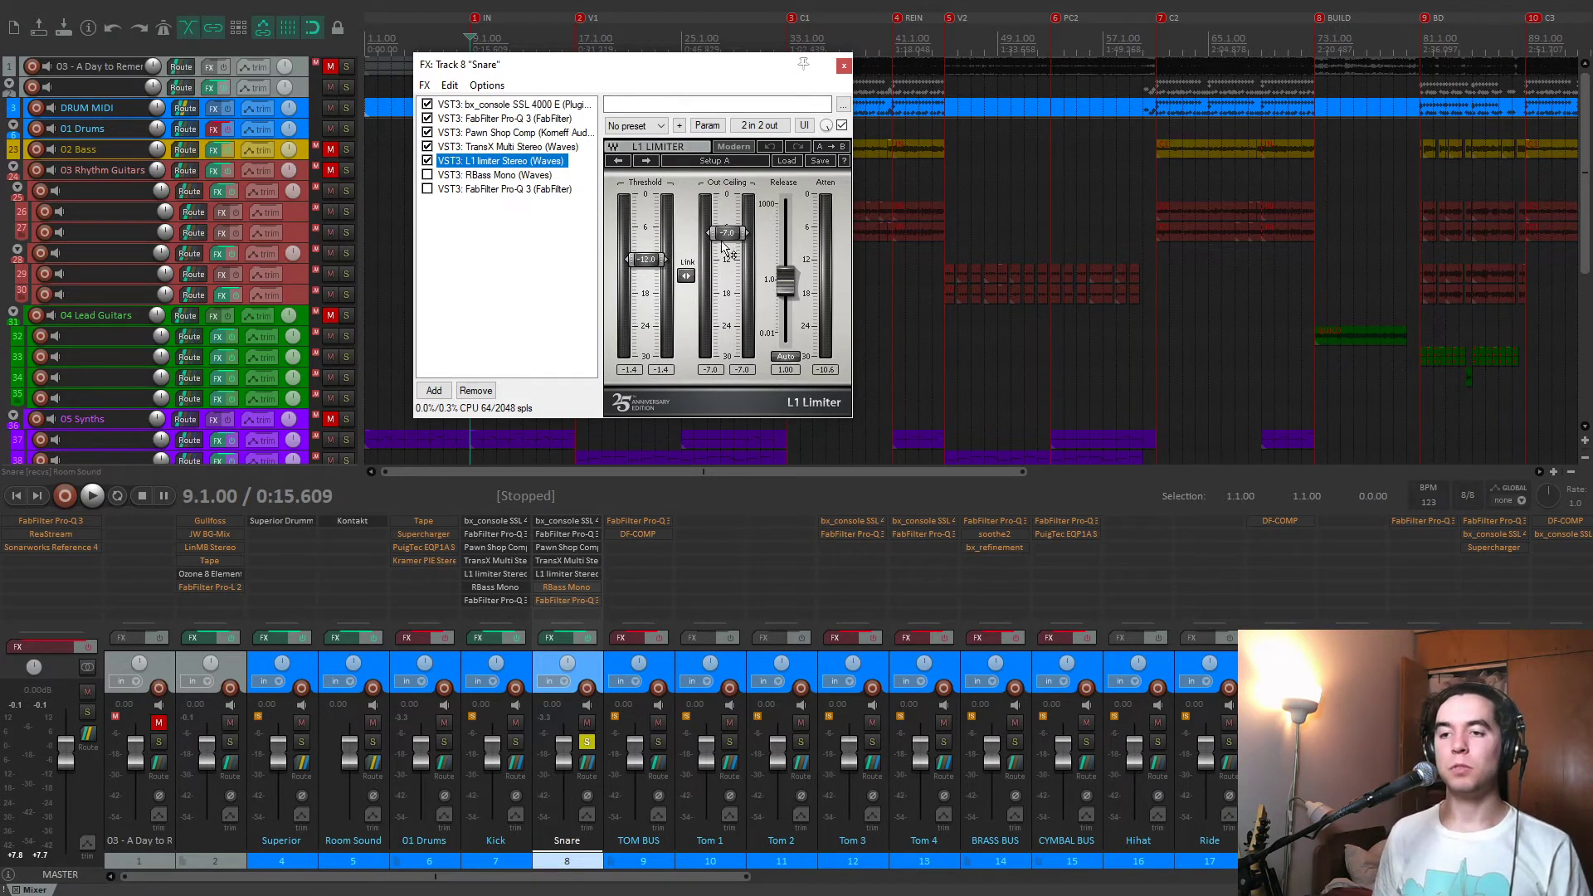
key("space")
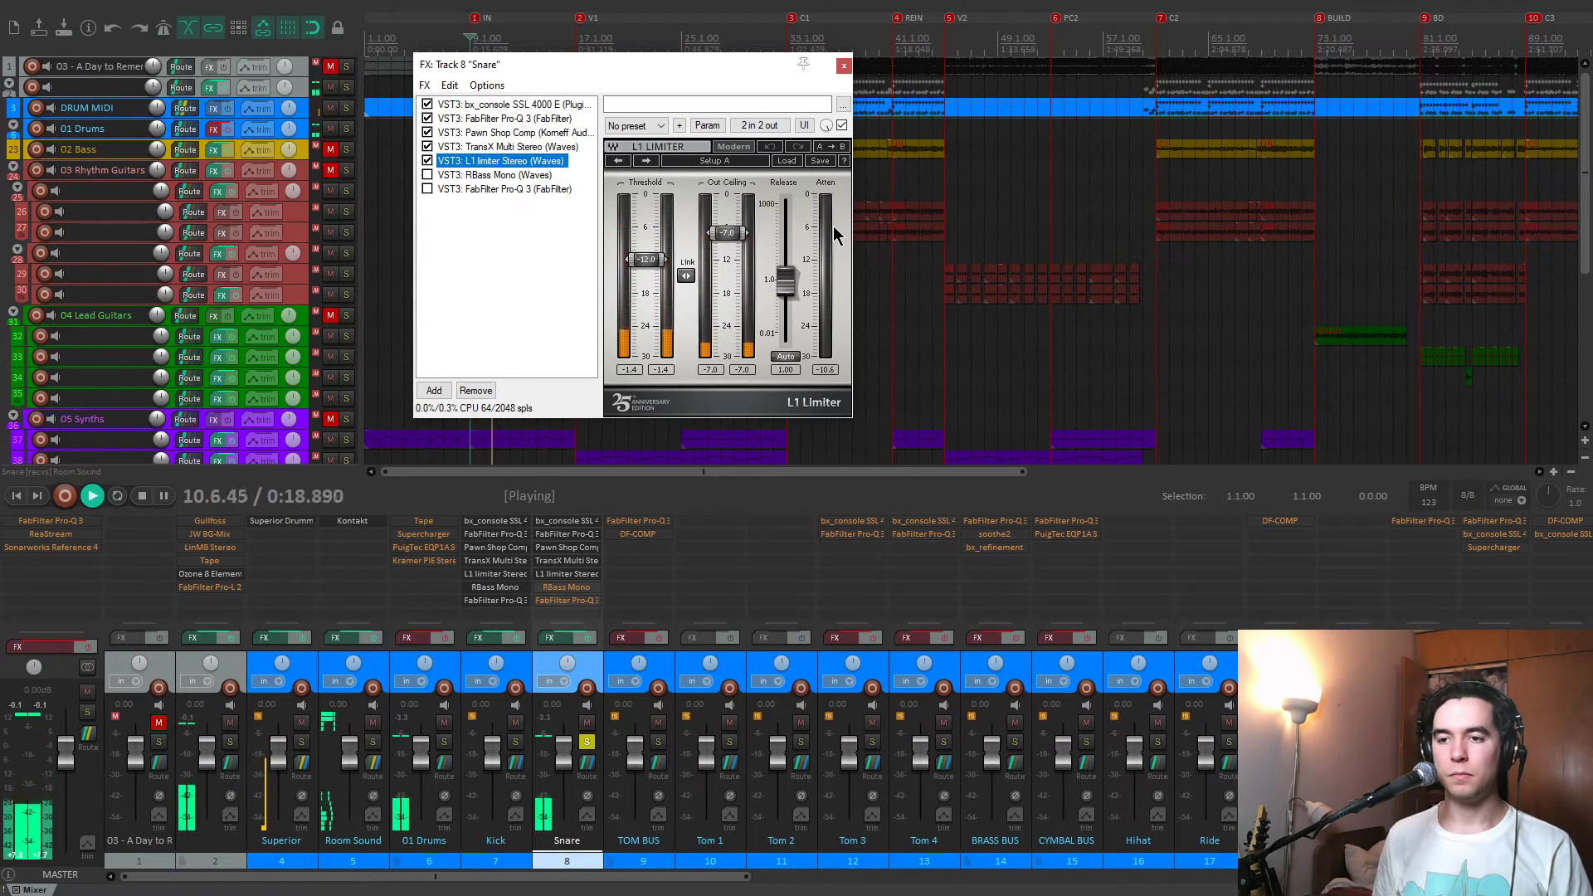
key("space")
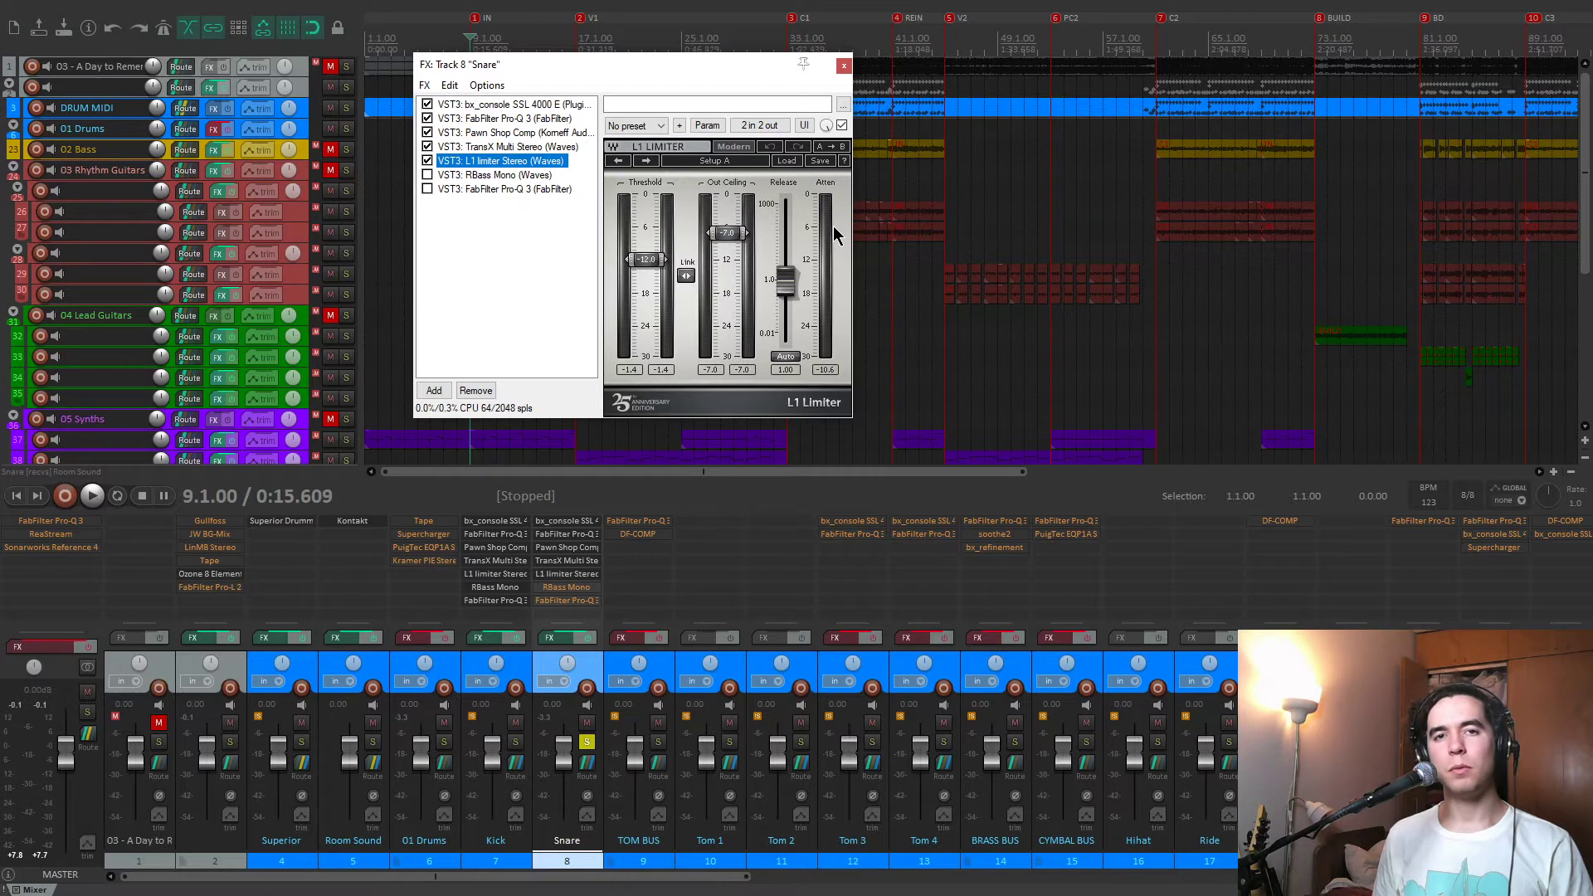
key("space")
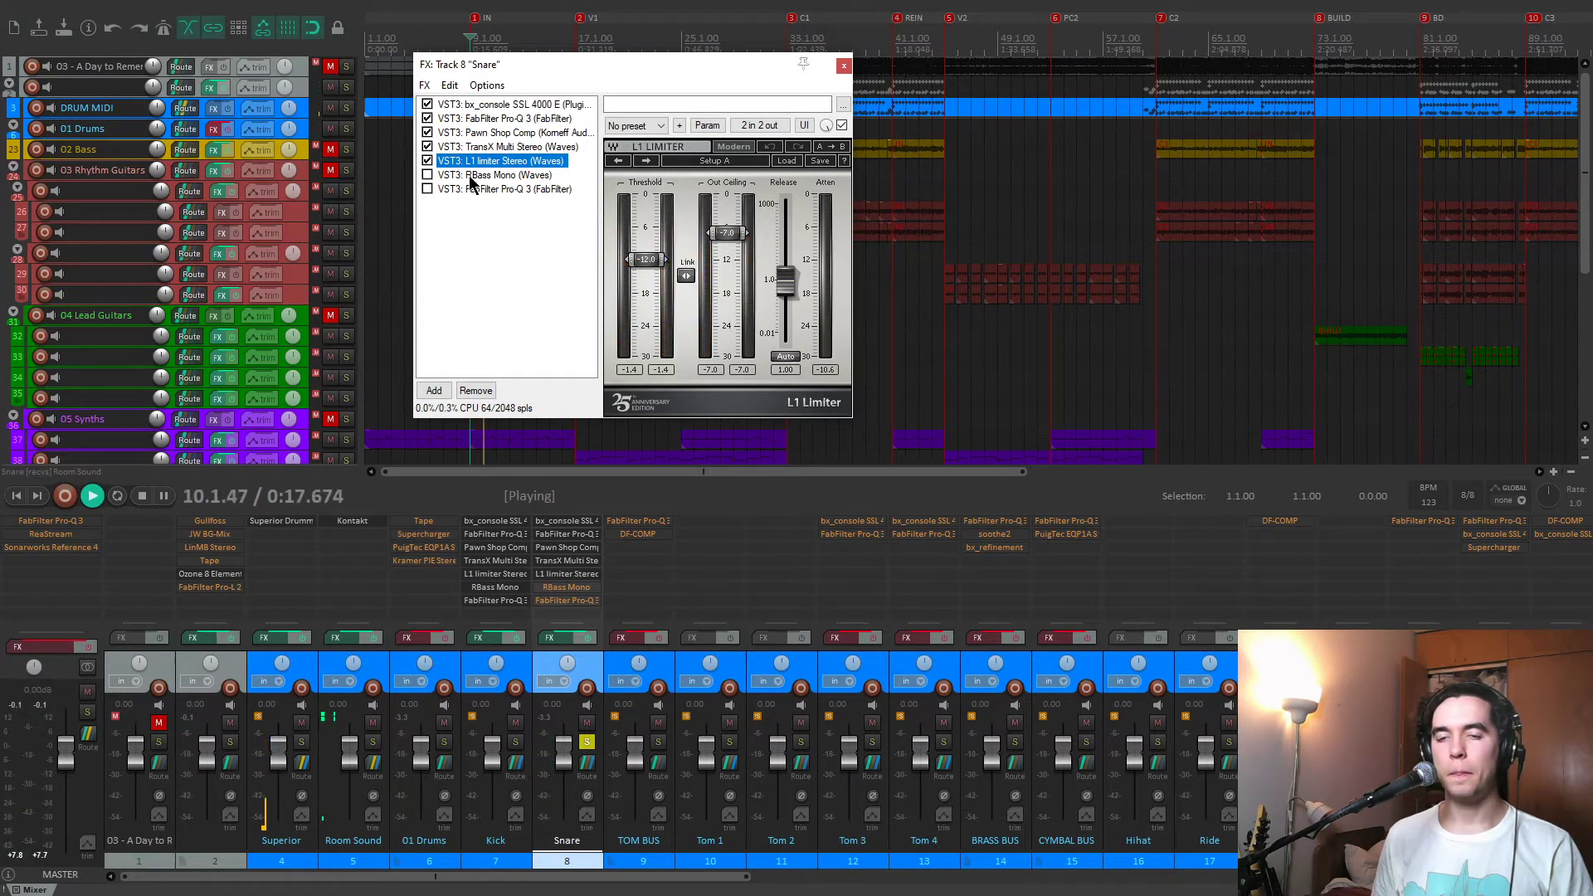
Enable RBass Mono in the Snare chain and play the snare through it with the intensity at -16.0.
left_click(437, 176)
key("space")
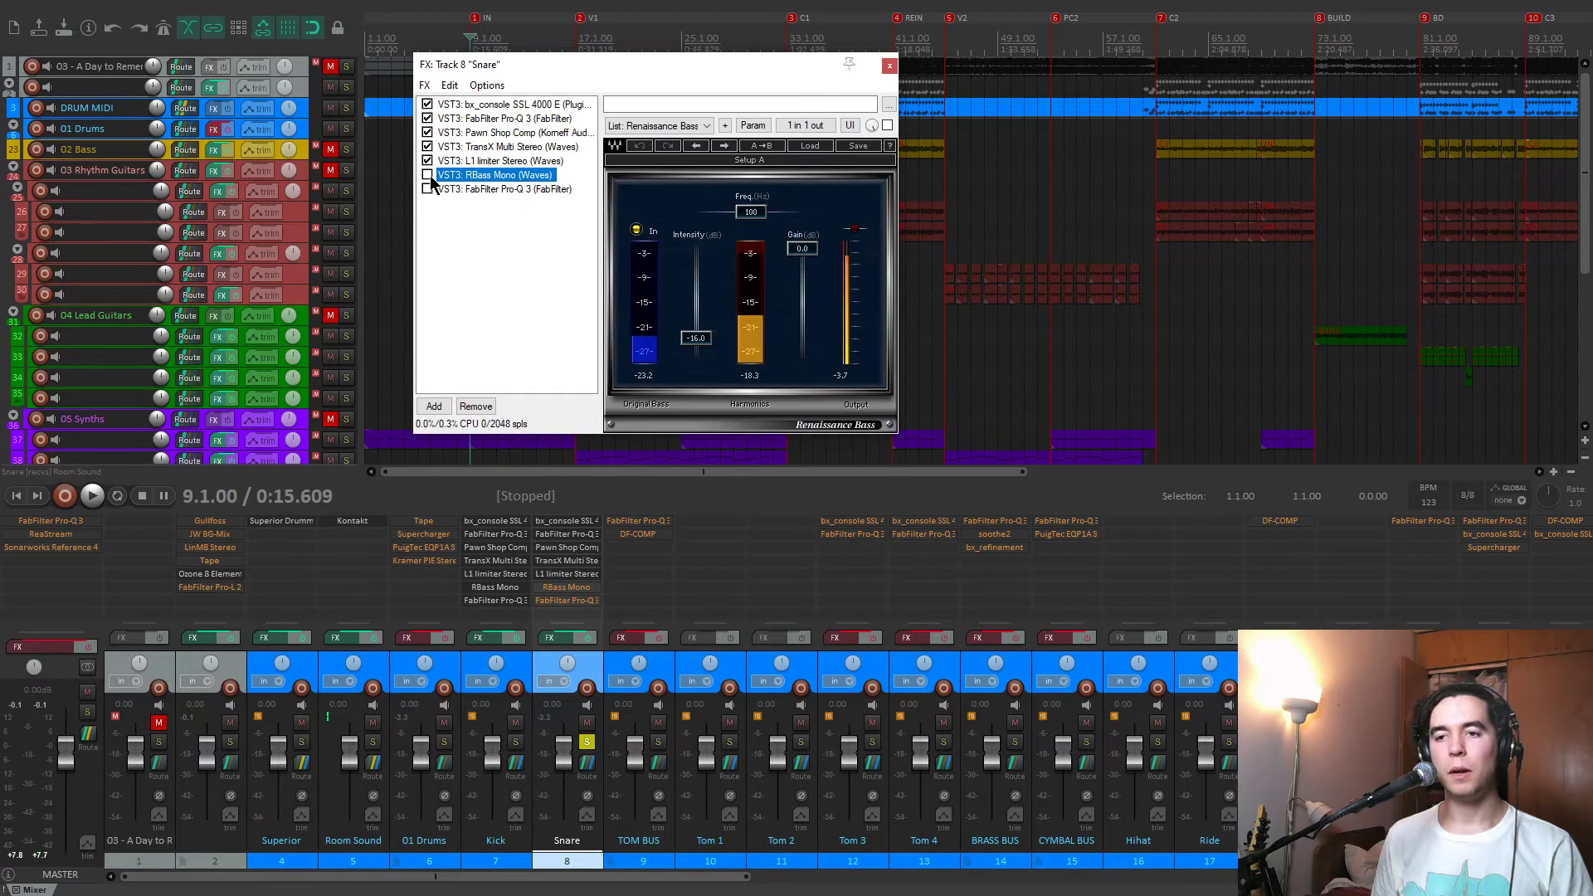
left_click(427, 175)
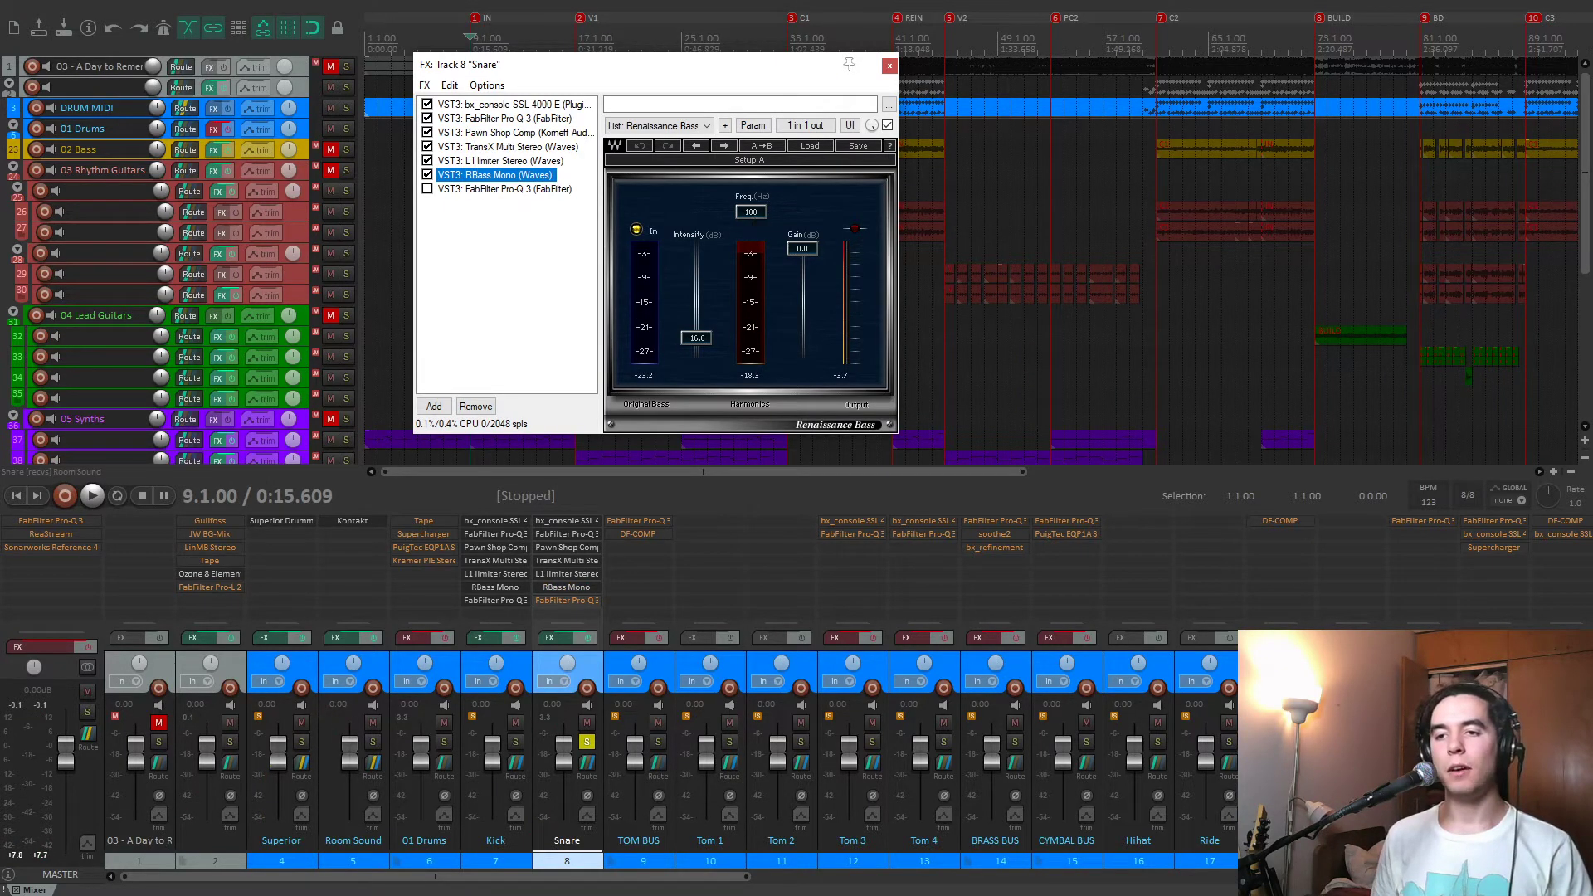
left_click(752, 214)
key("space")
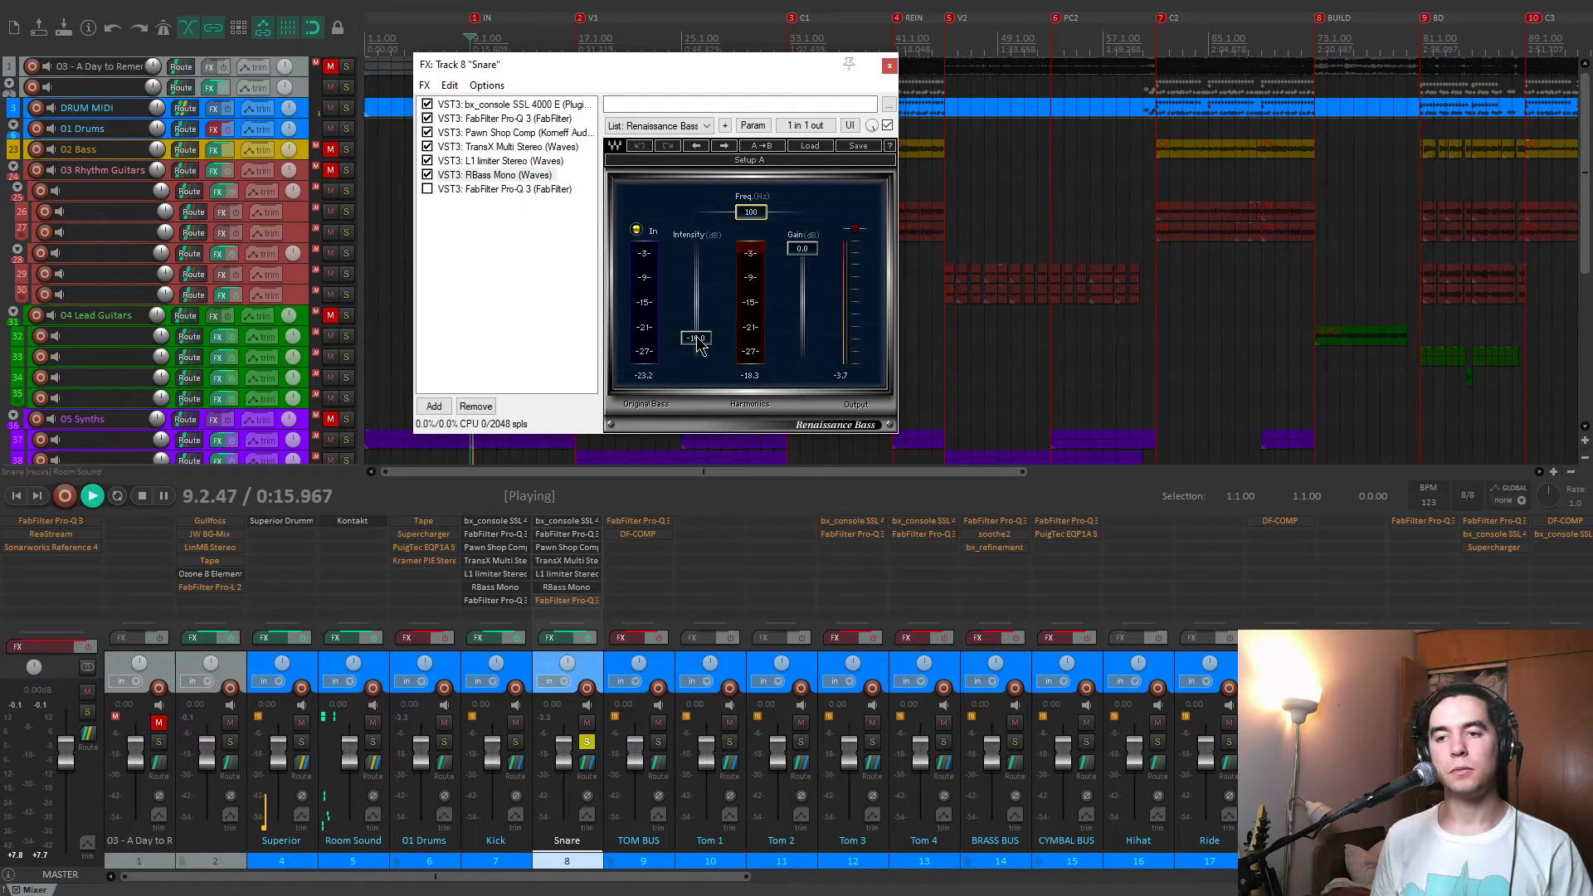
mouse_move(697, 338)
left_mouse_down()
mouse_move(696, 314)
mouse_move(696, 338)
left_mouse_up()
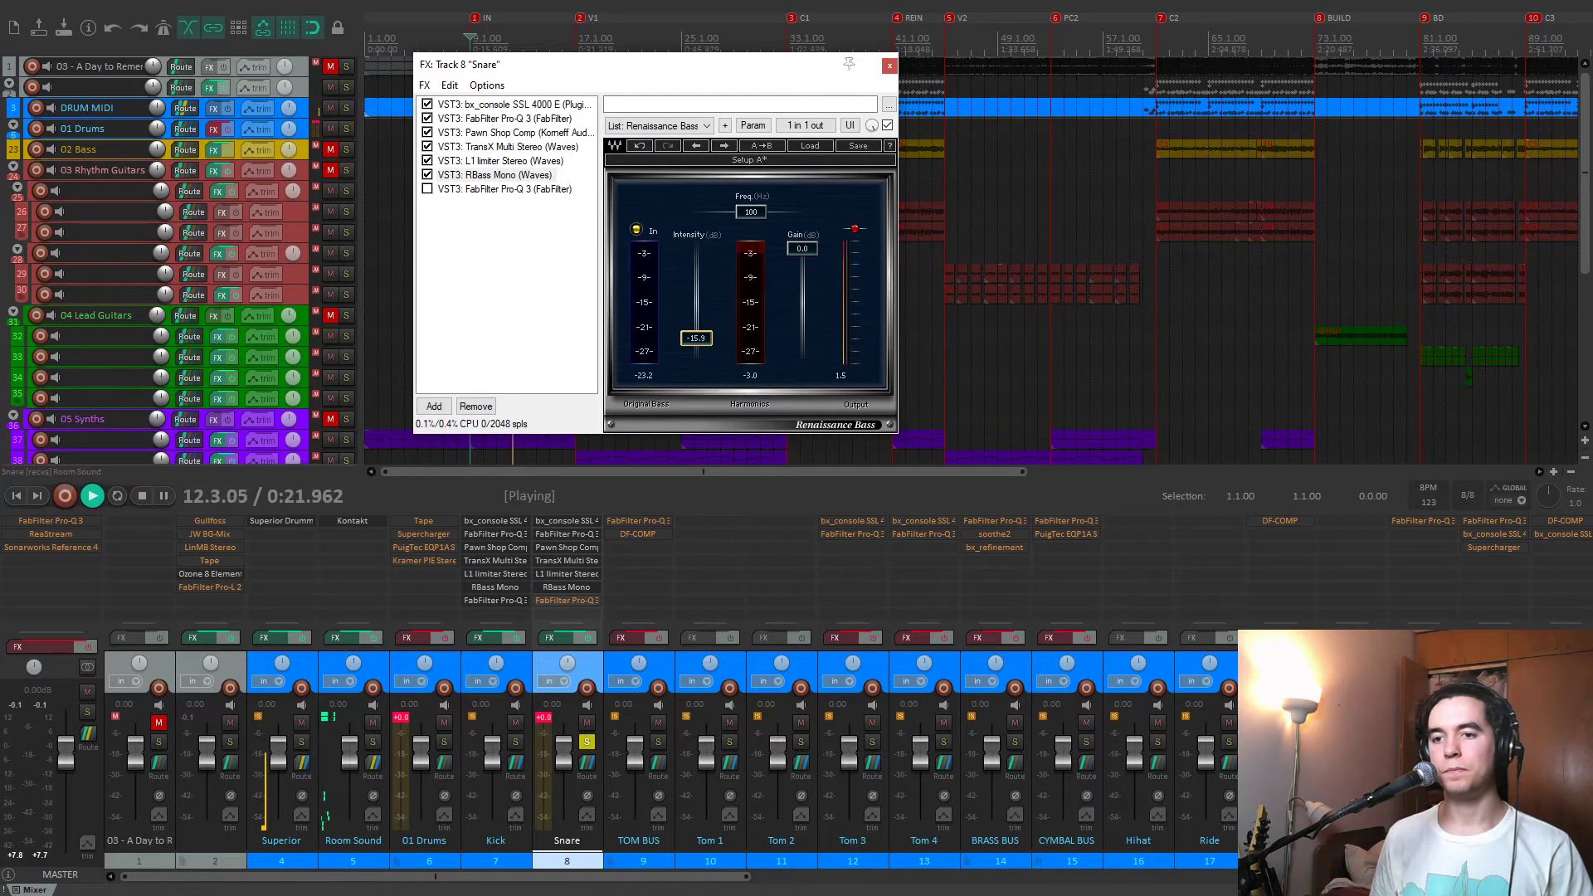
key("space")
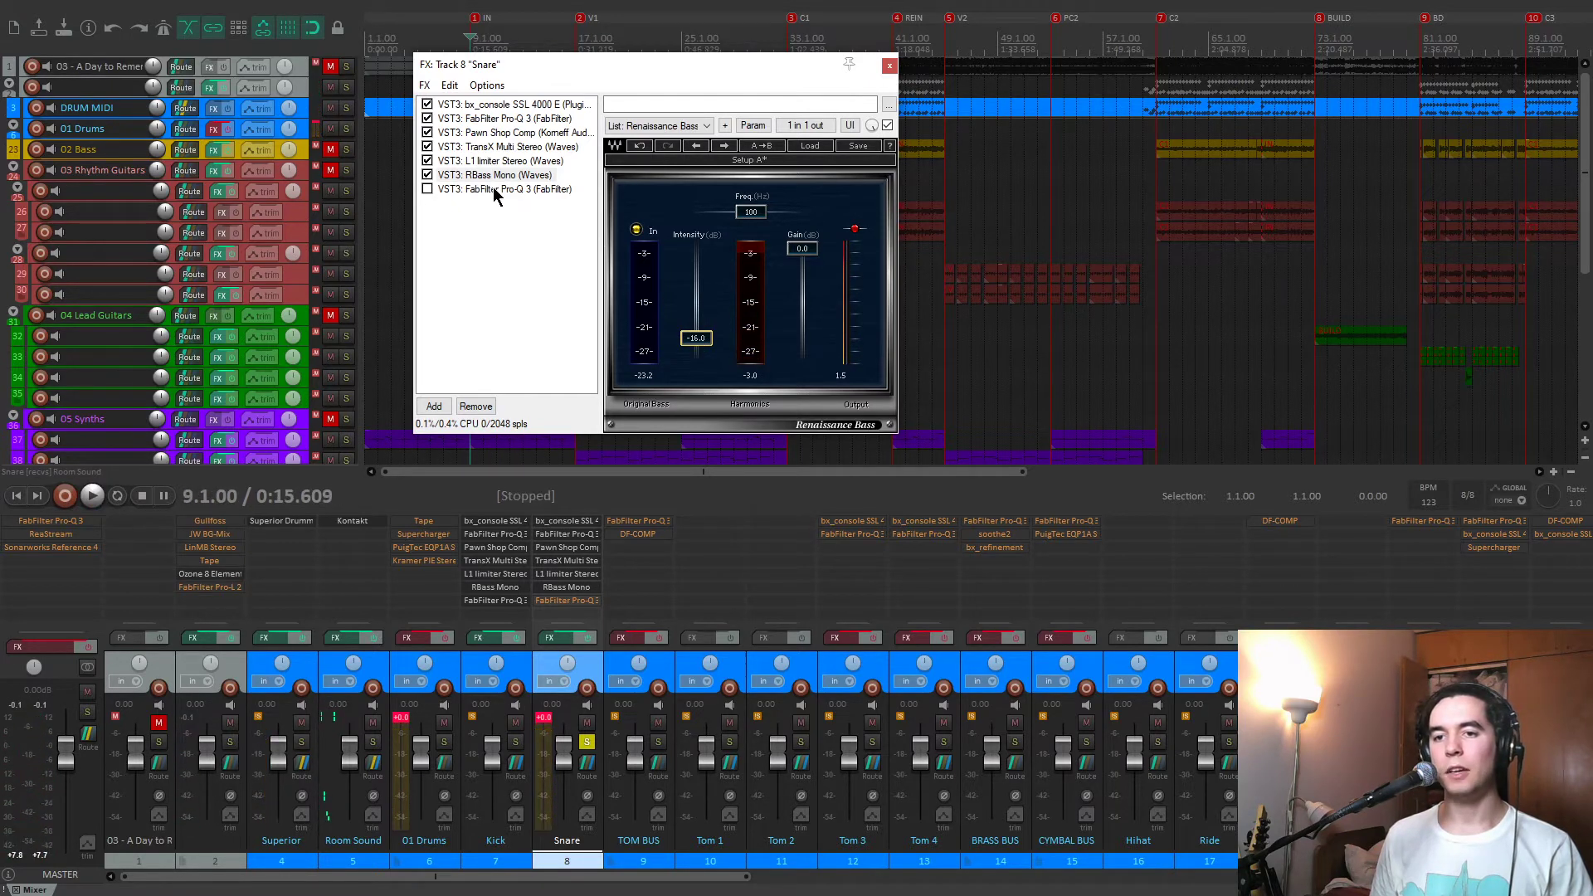
Enable the last FabFilter Pro-Q 3 in the Snare chain, check its low cut and 69 Hz boost, and play the snare through it.
left_click(494, 189)
left_click_drag(735, 72, 700, 64)
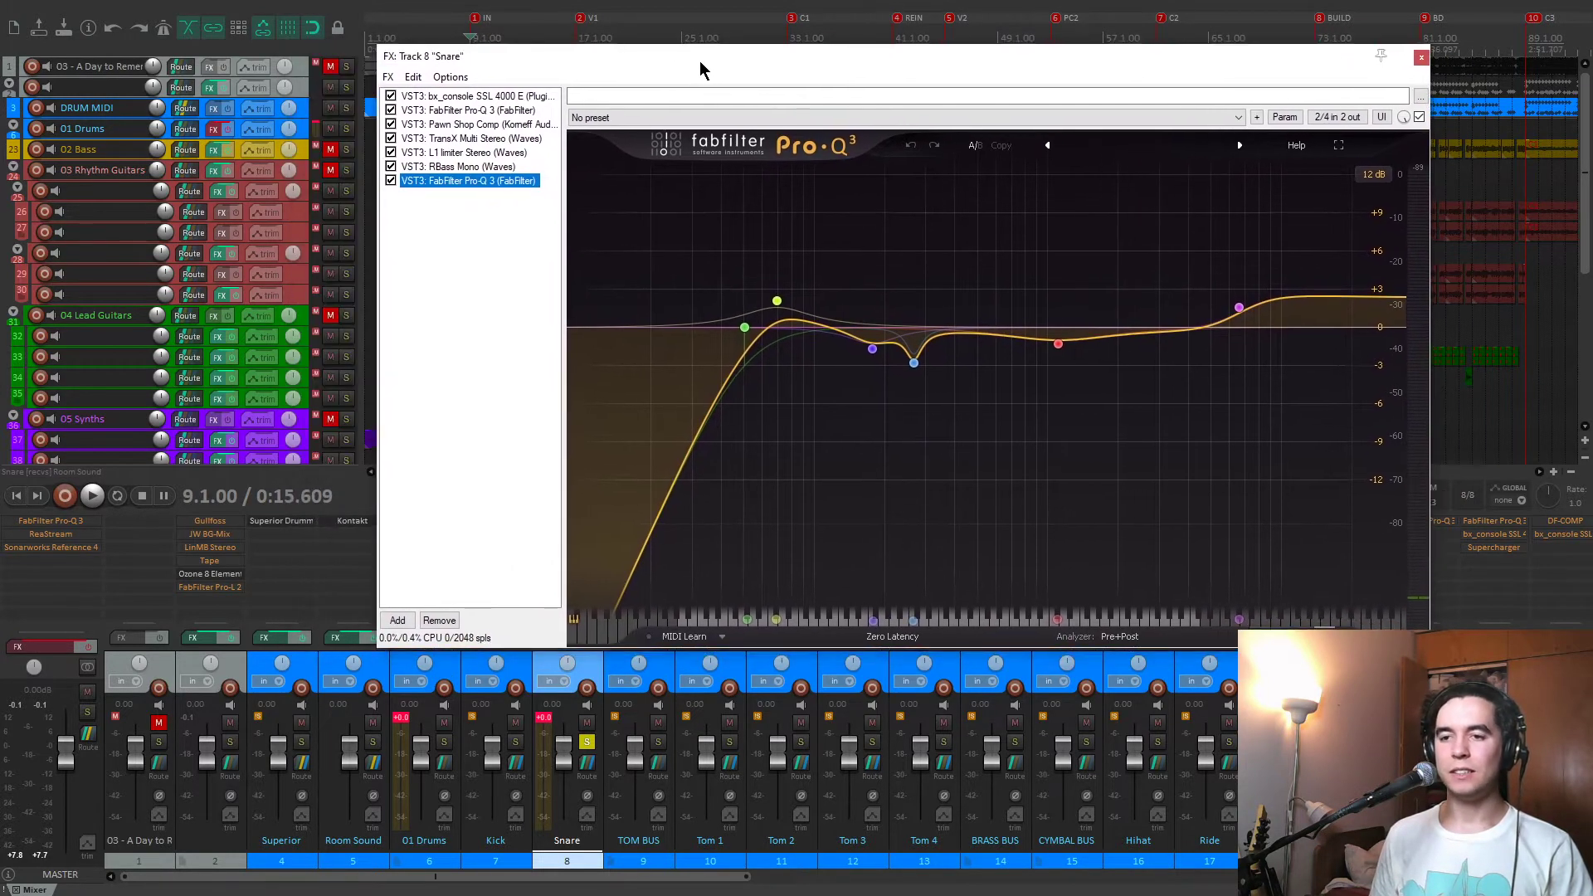
mouse_move(789, 308)
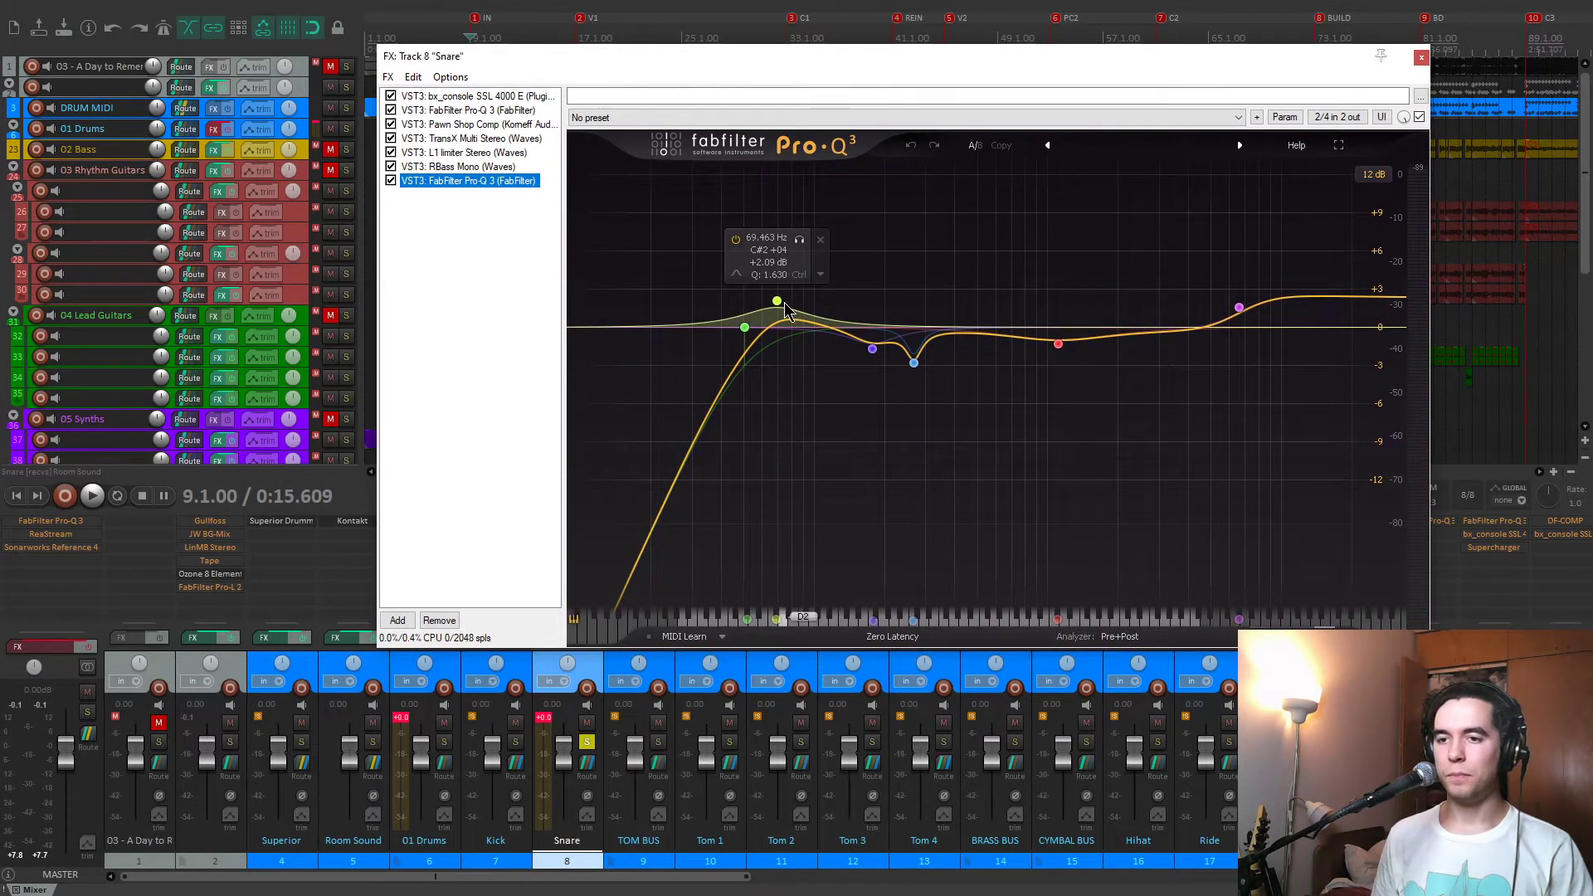
mouse_move(751, 330)
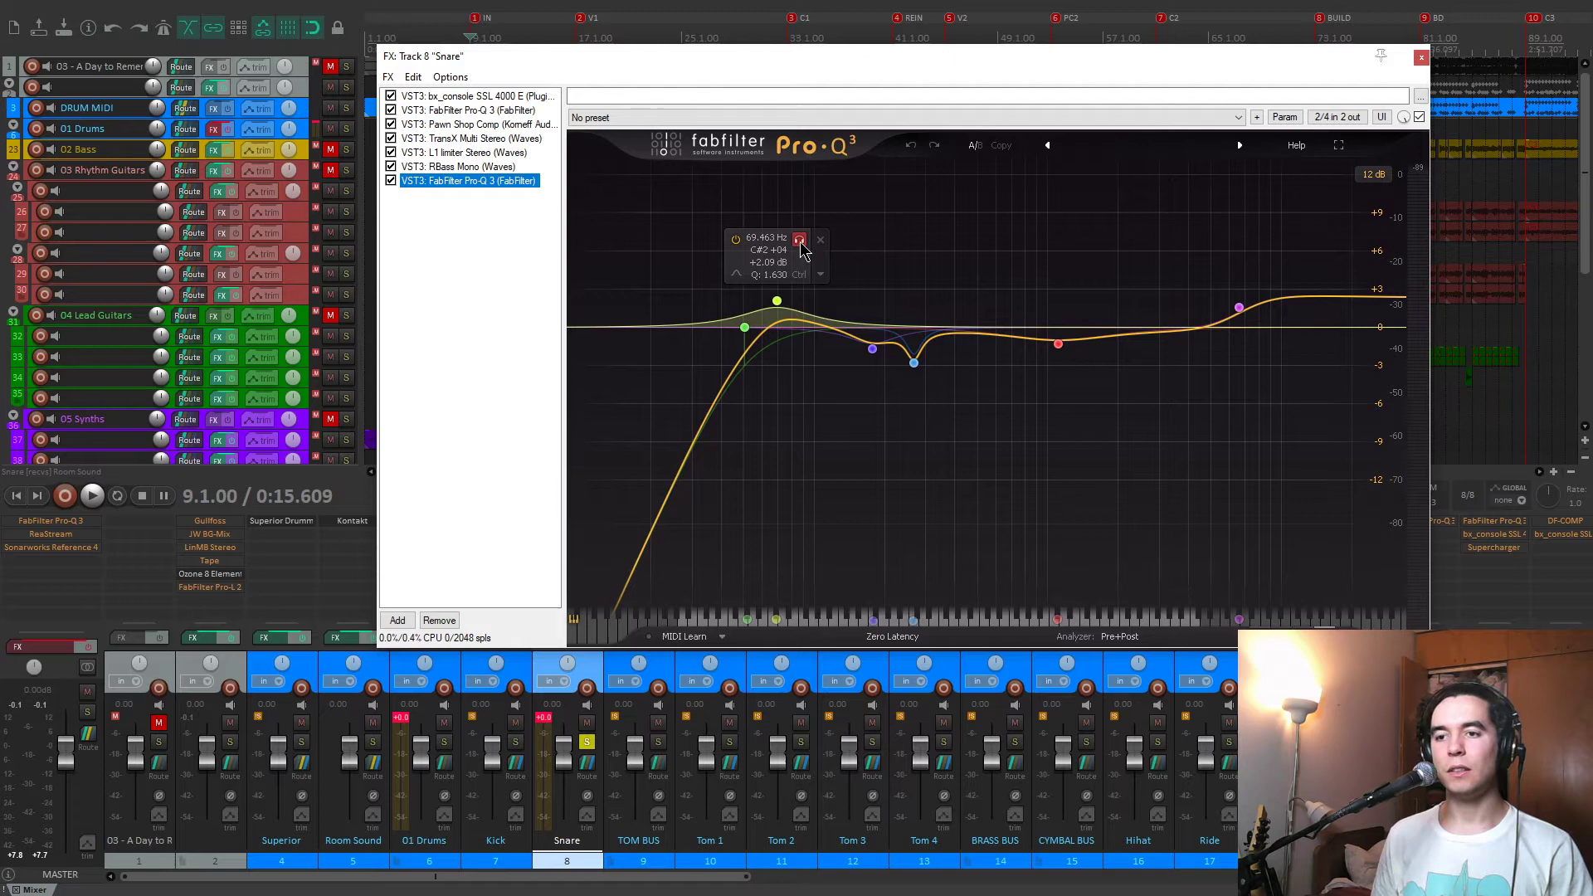
key("space")
key("space")
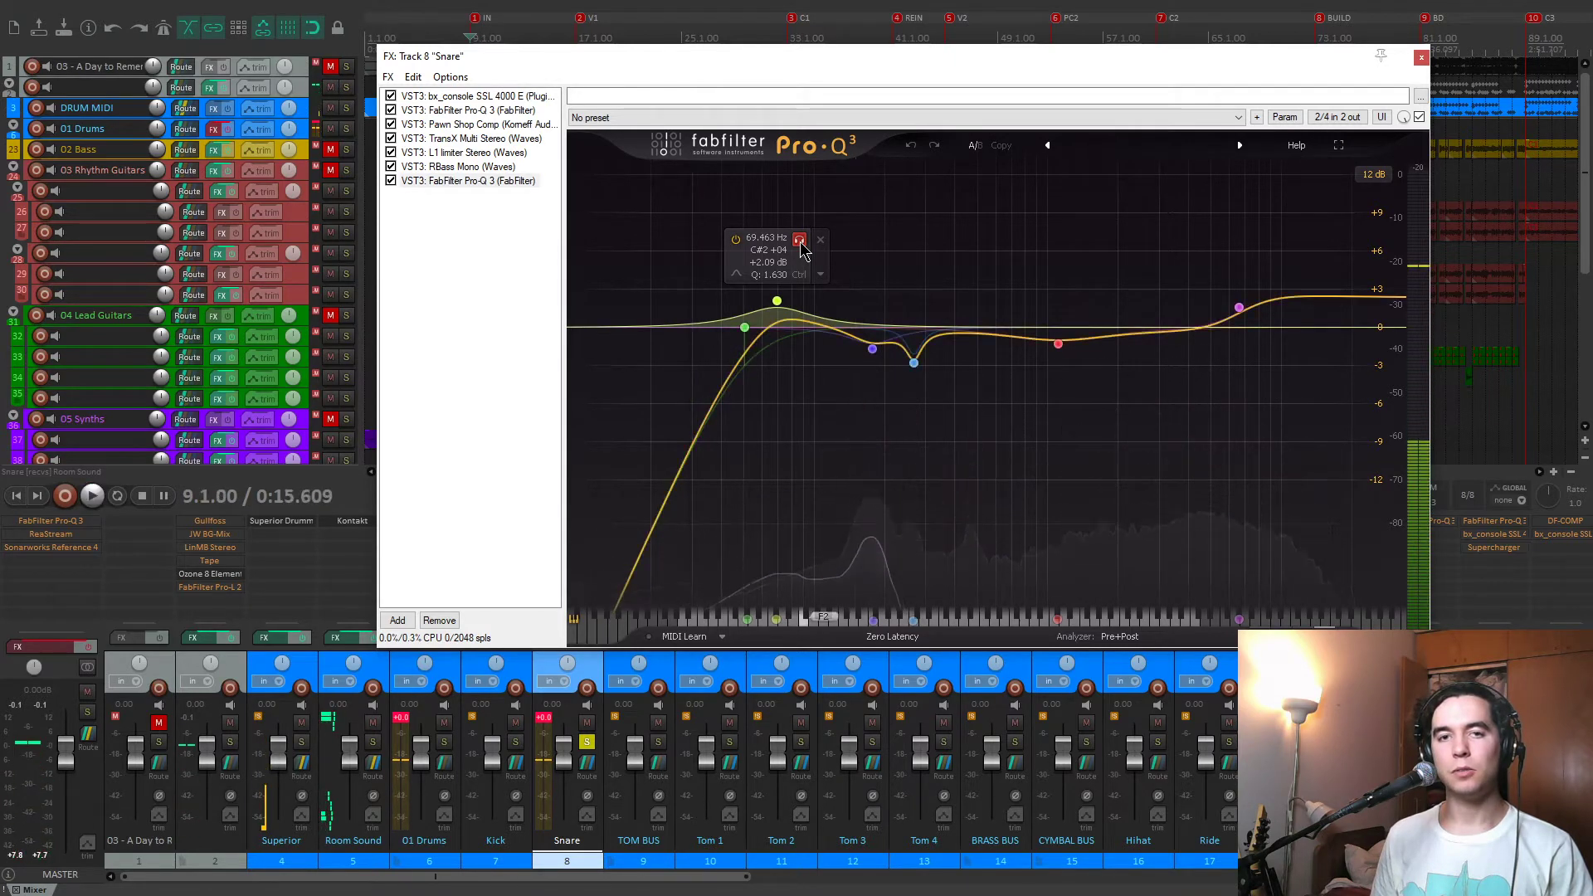
Audition the 177.91 Hz and 267.78 Hz cuts in isolation during snare playback and inspect the equalizer's upper bands.
mouse_move(913, 365)
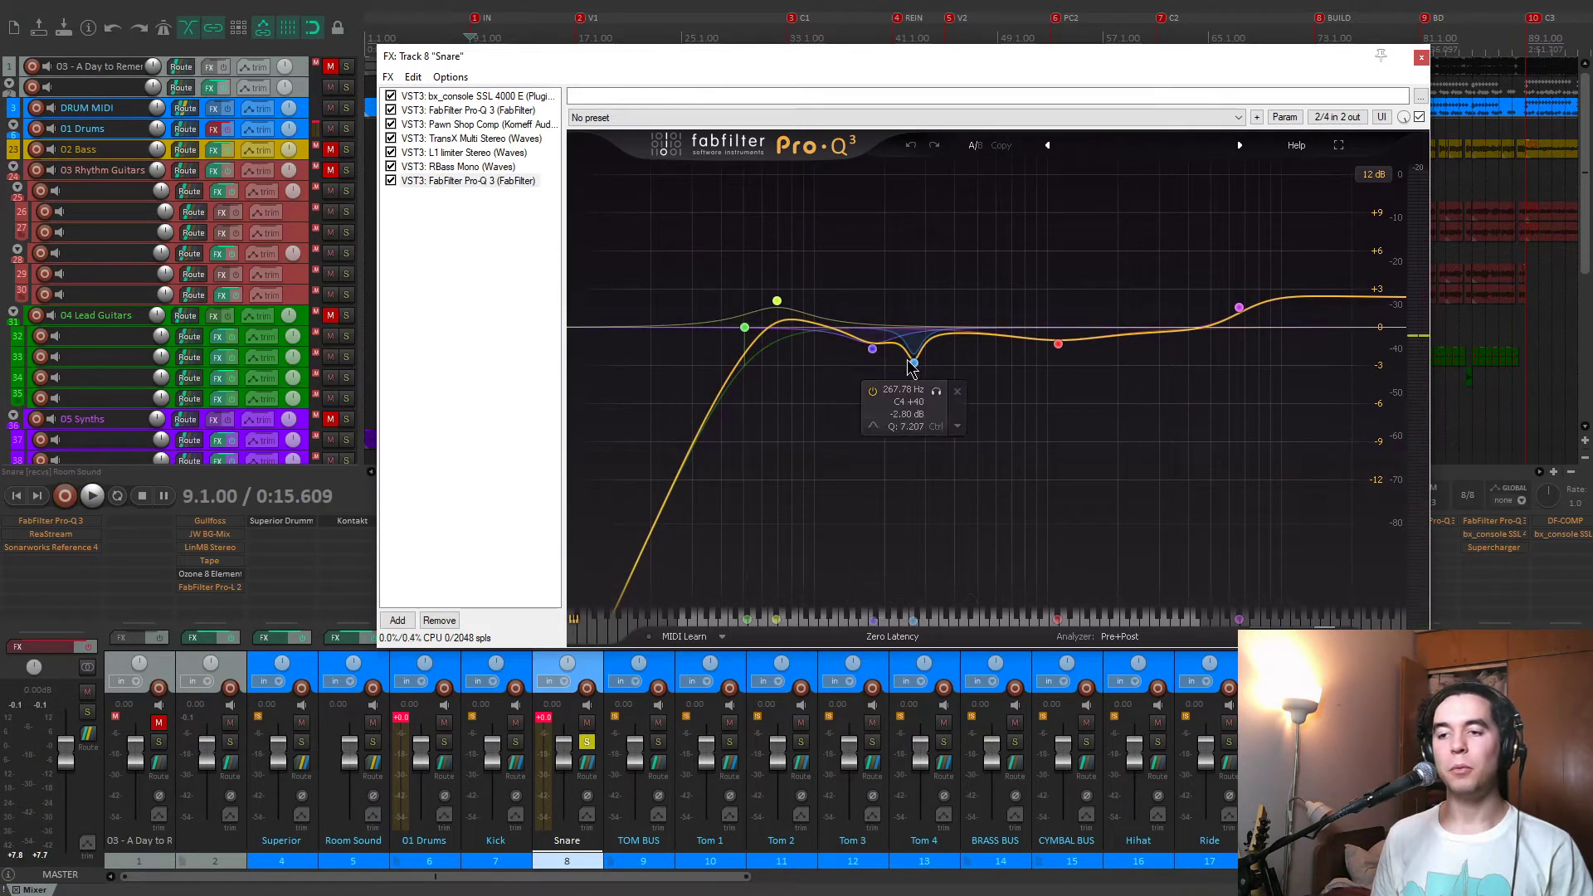
key("space")
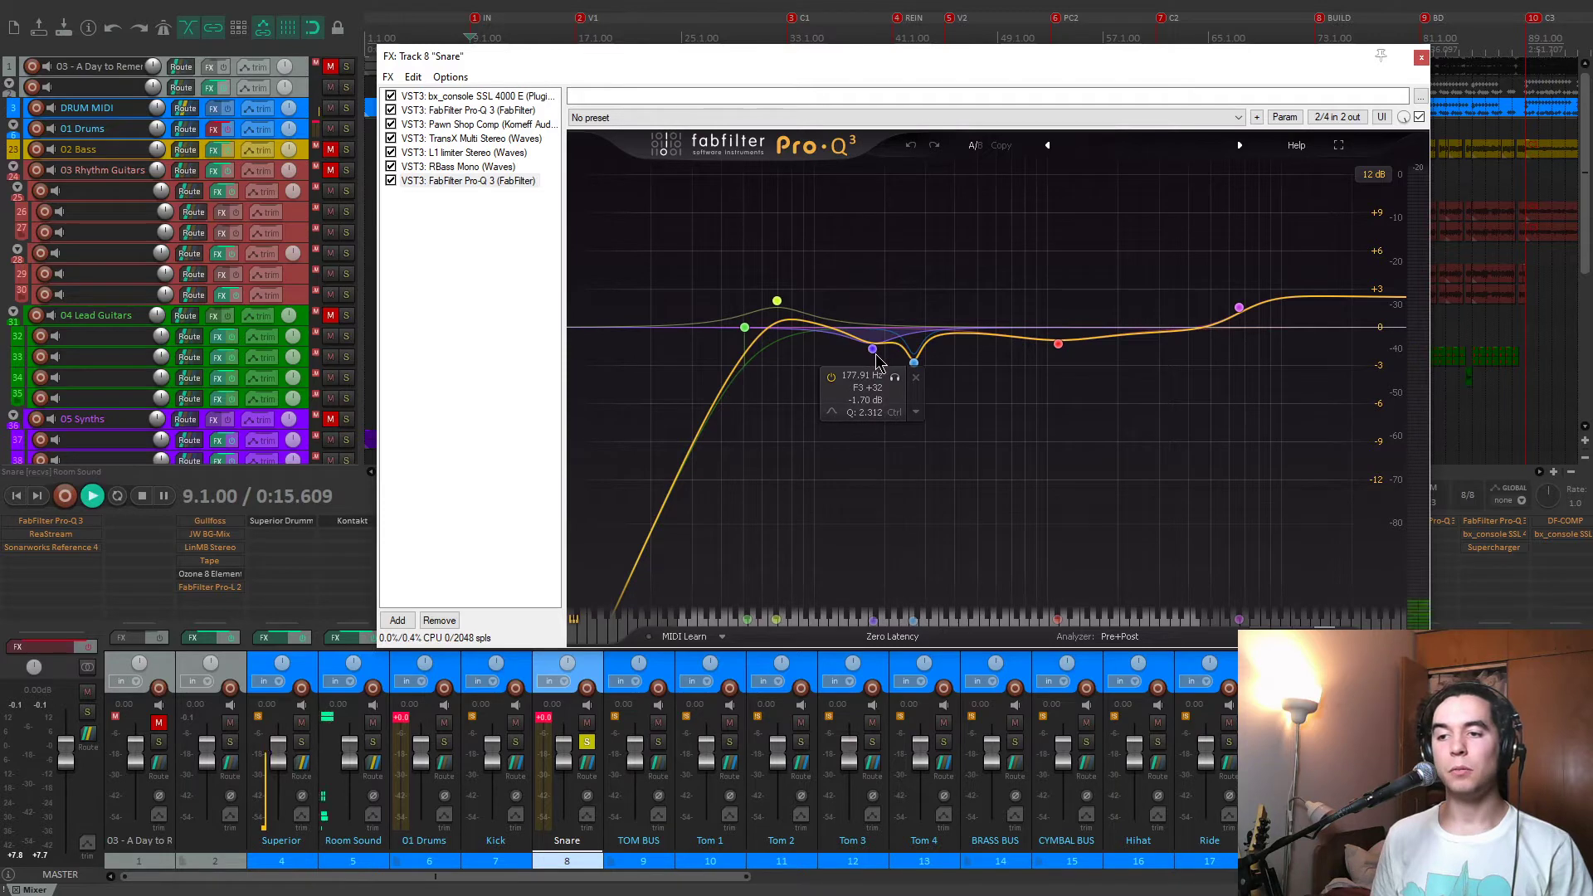
left_click(895, 378)
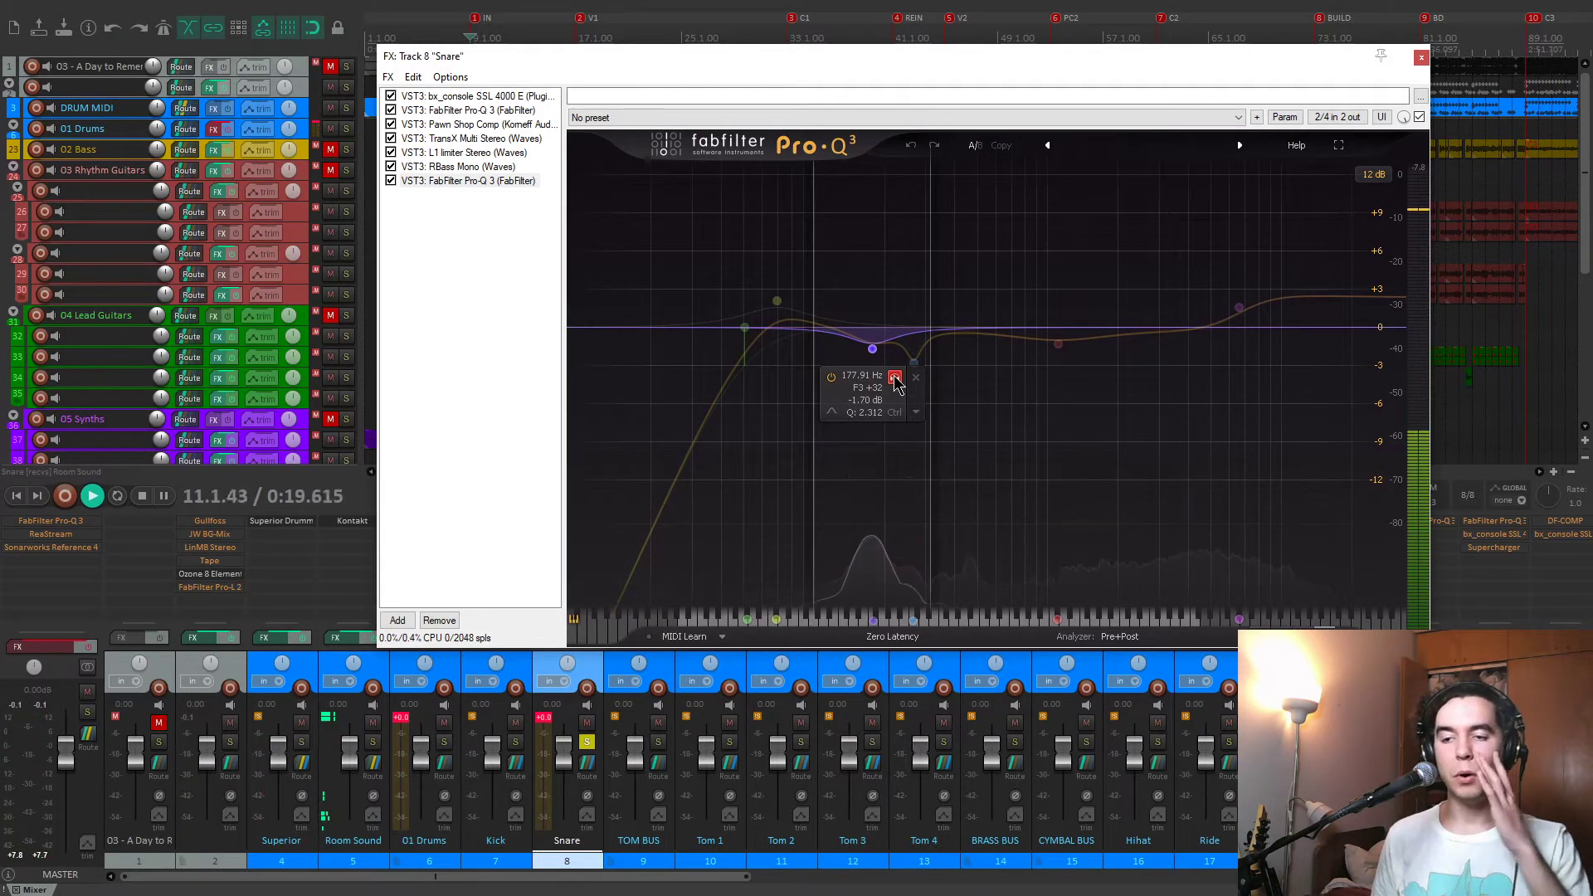
left_click(895, 378)
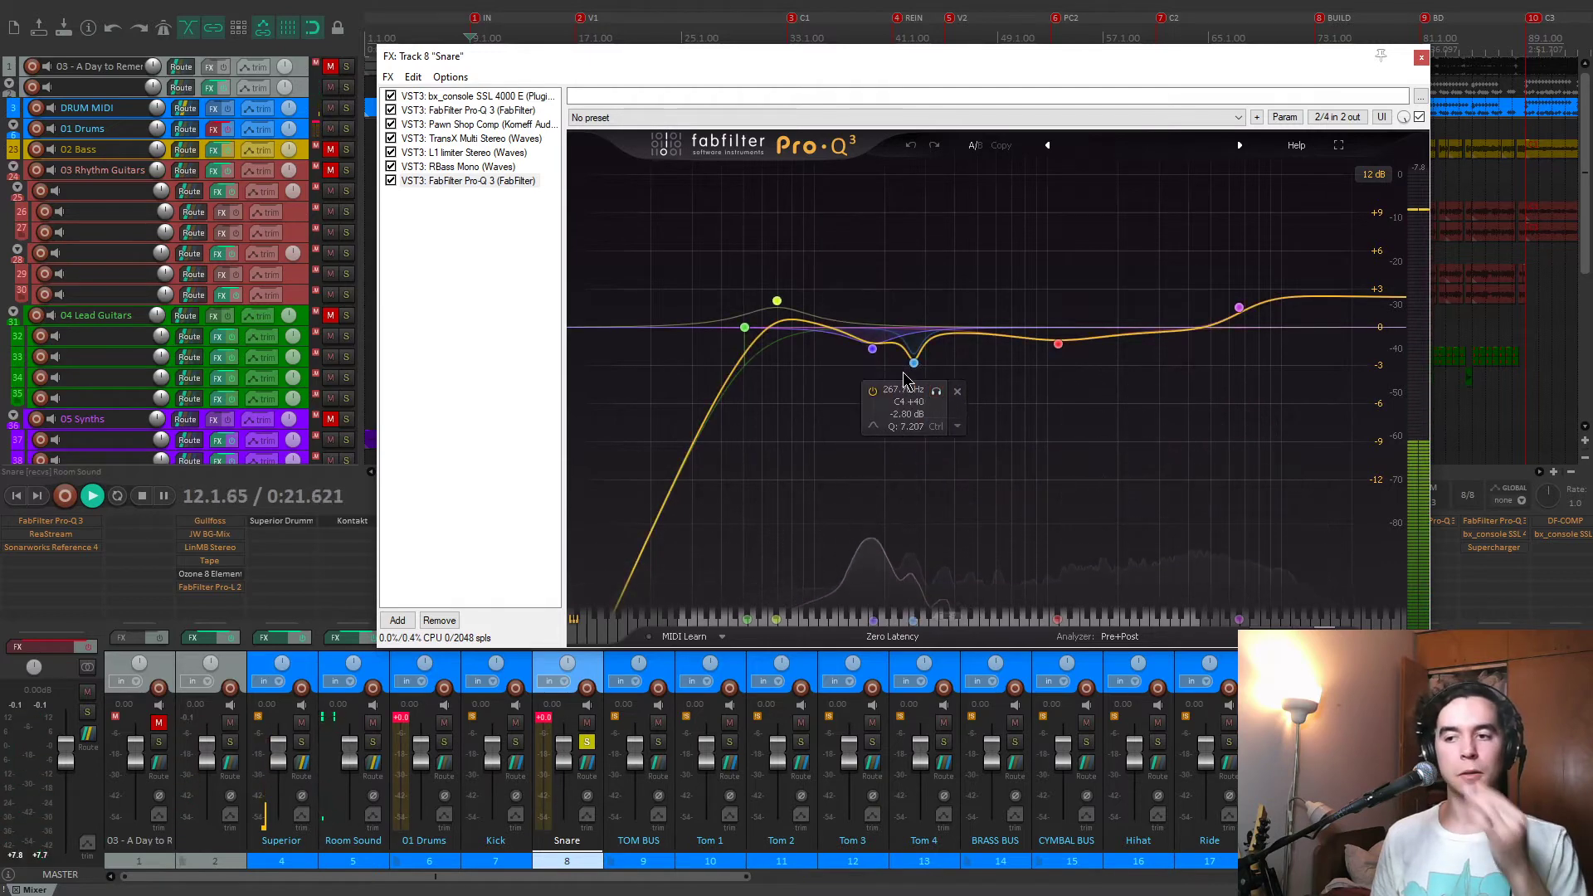
left_click(936, 391)
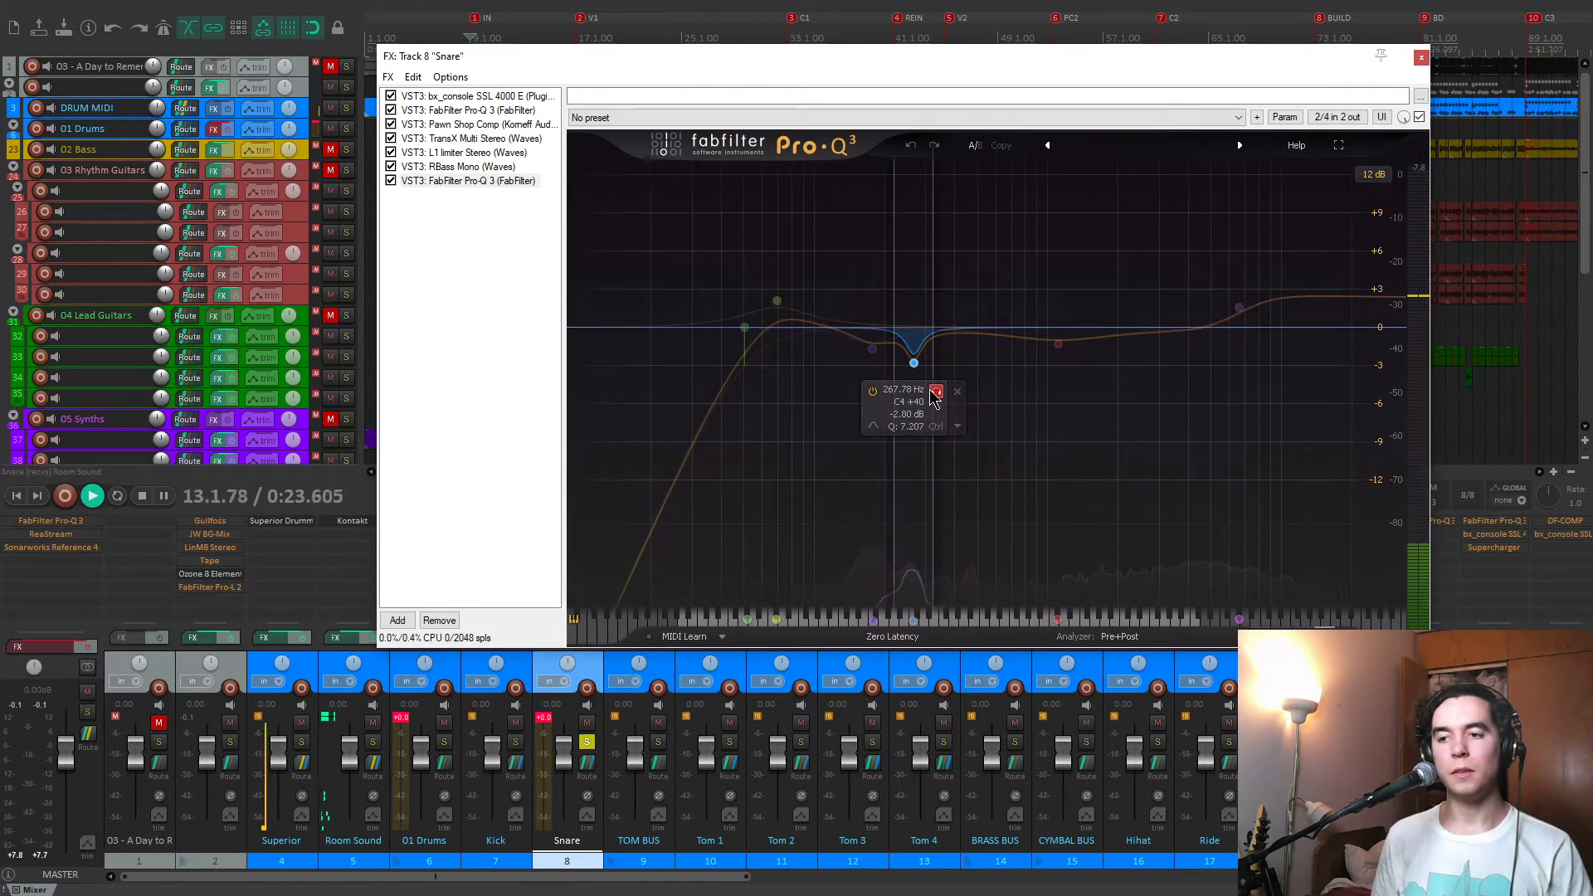
left_click(935, 391)
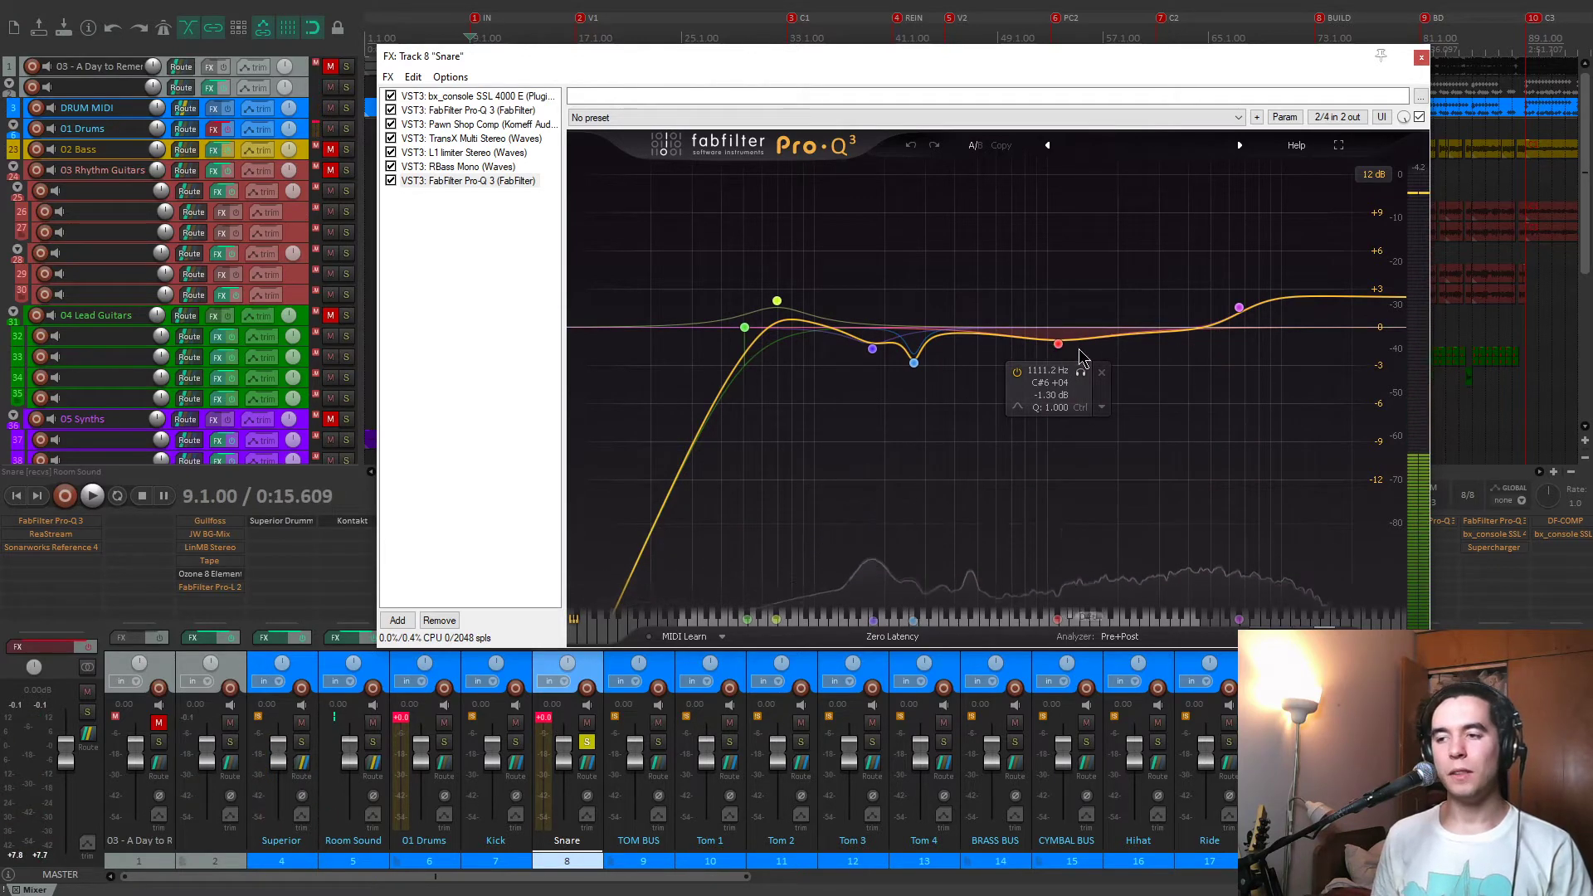
mouse_move(1259, 306)
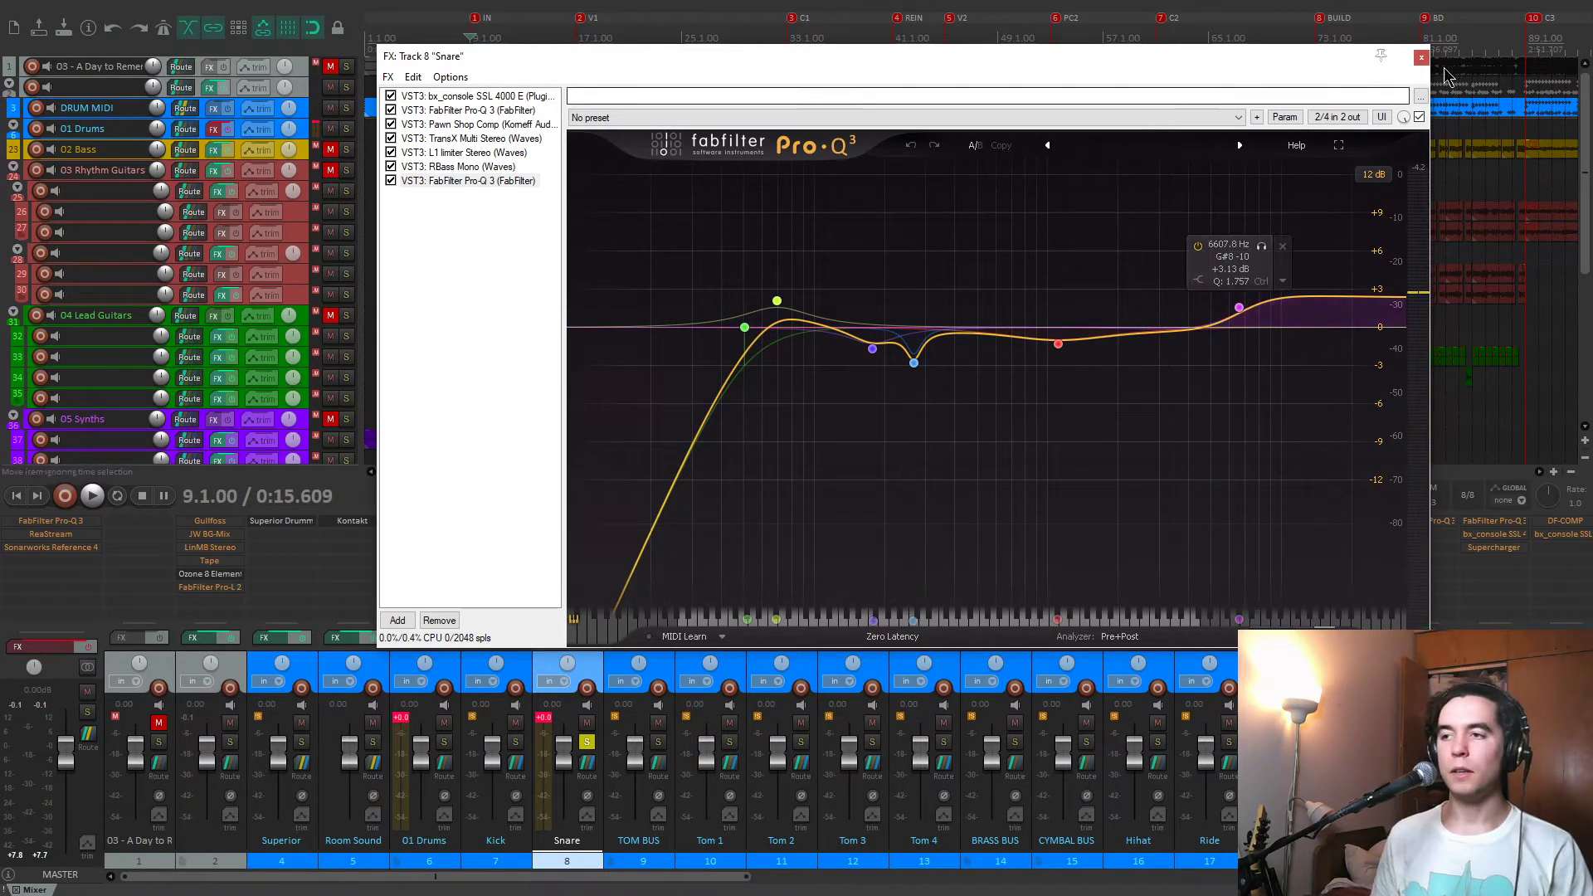
Close the Snare effects window and play the Kick and Snare soloed together.
left_click(1421, 56)
left_click(515, 742)
key("space")
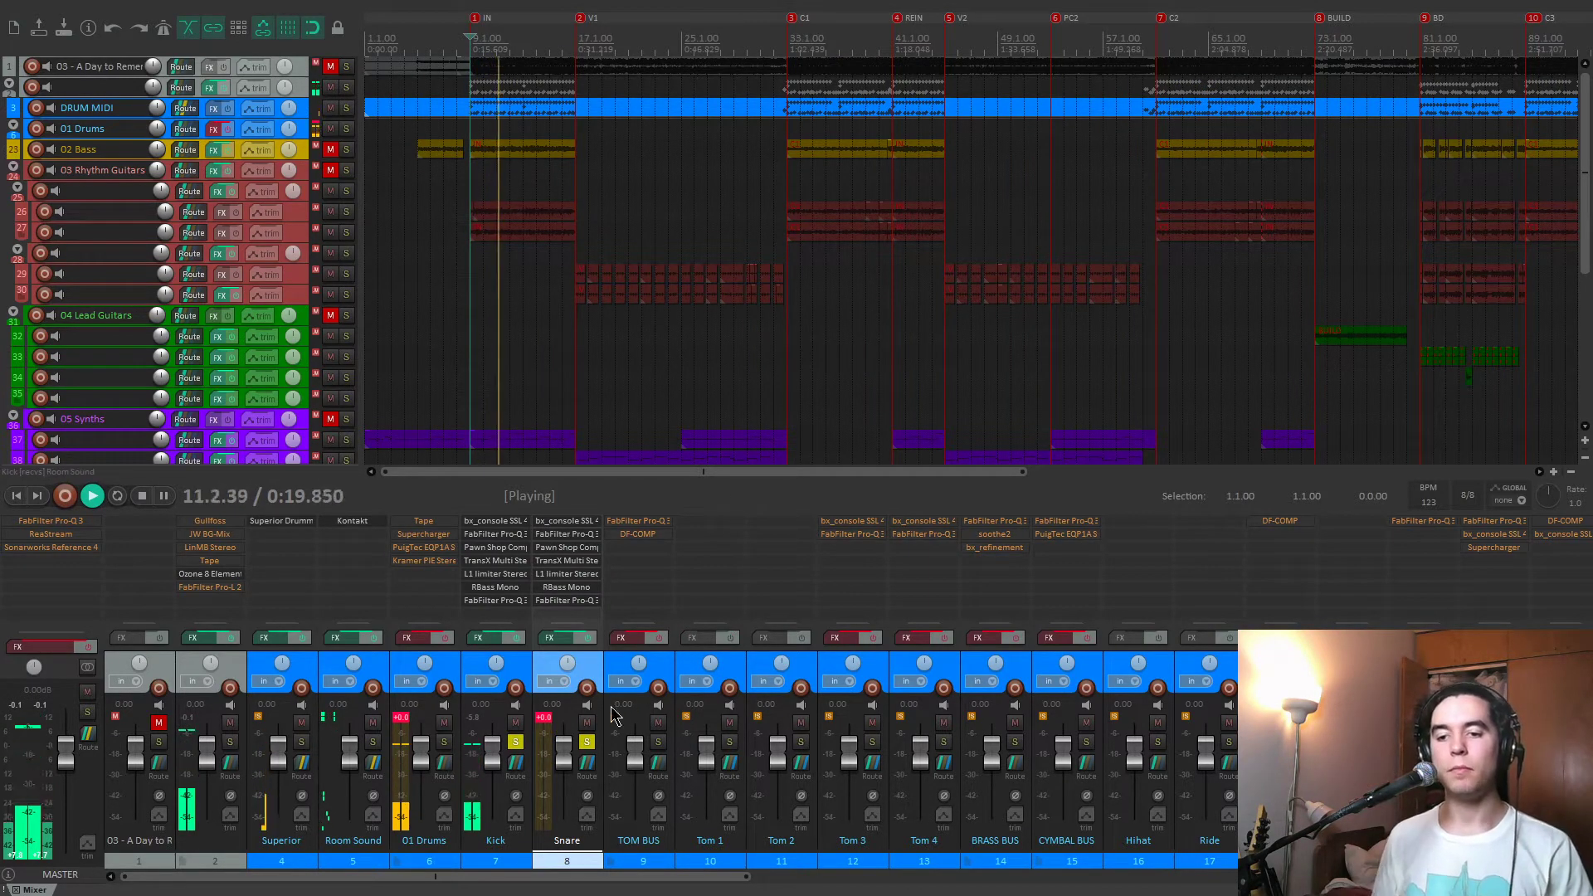
key("space")
Clear the Snare and Kick solos and solo the TOM BUS, playing it briefly.
left_click(587, 743)
left_click(515, 742)
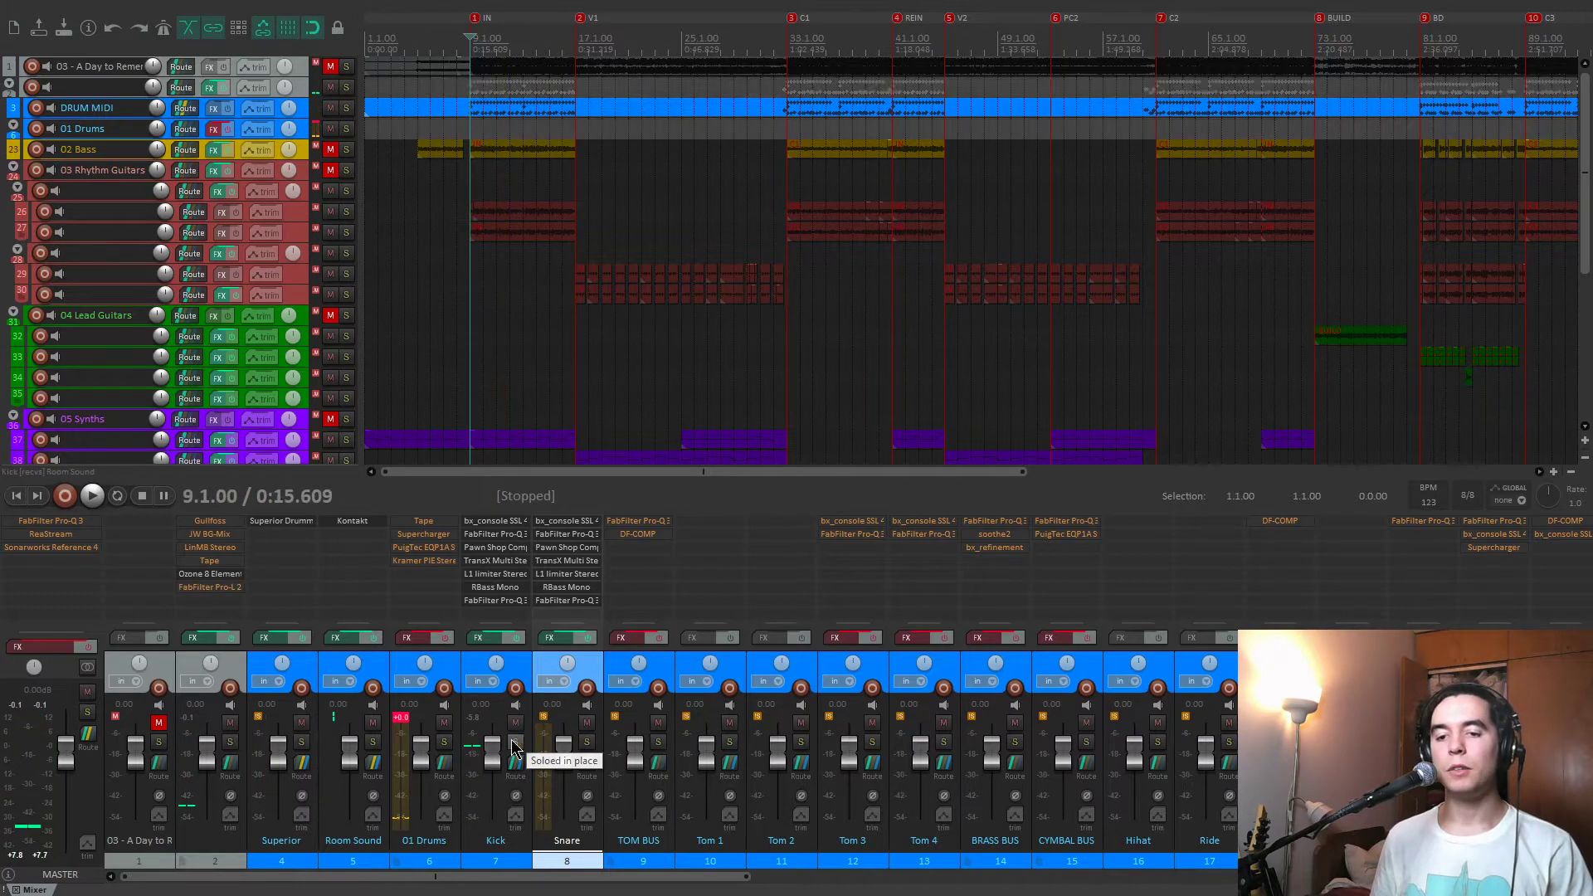
left_click(658, 742)
key("space")
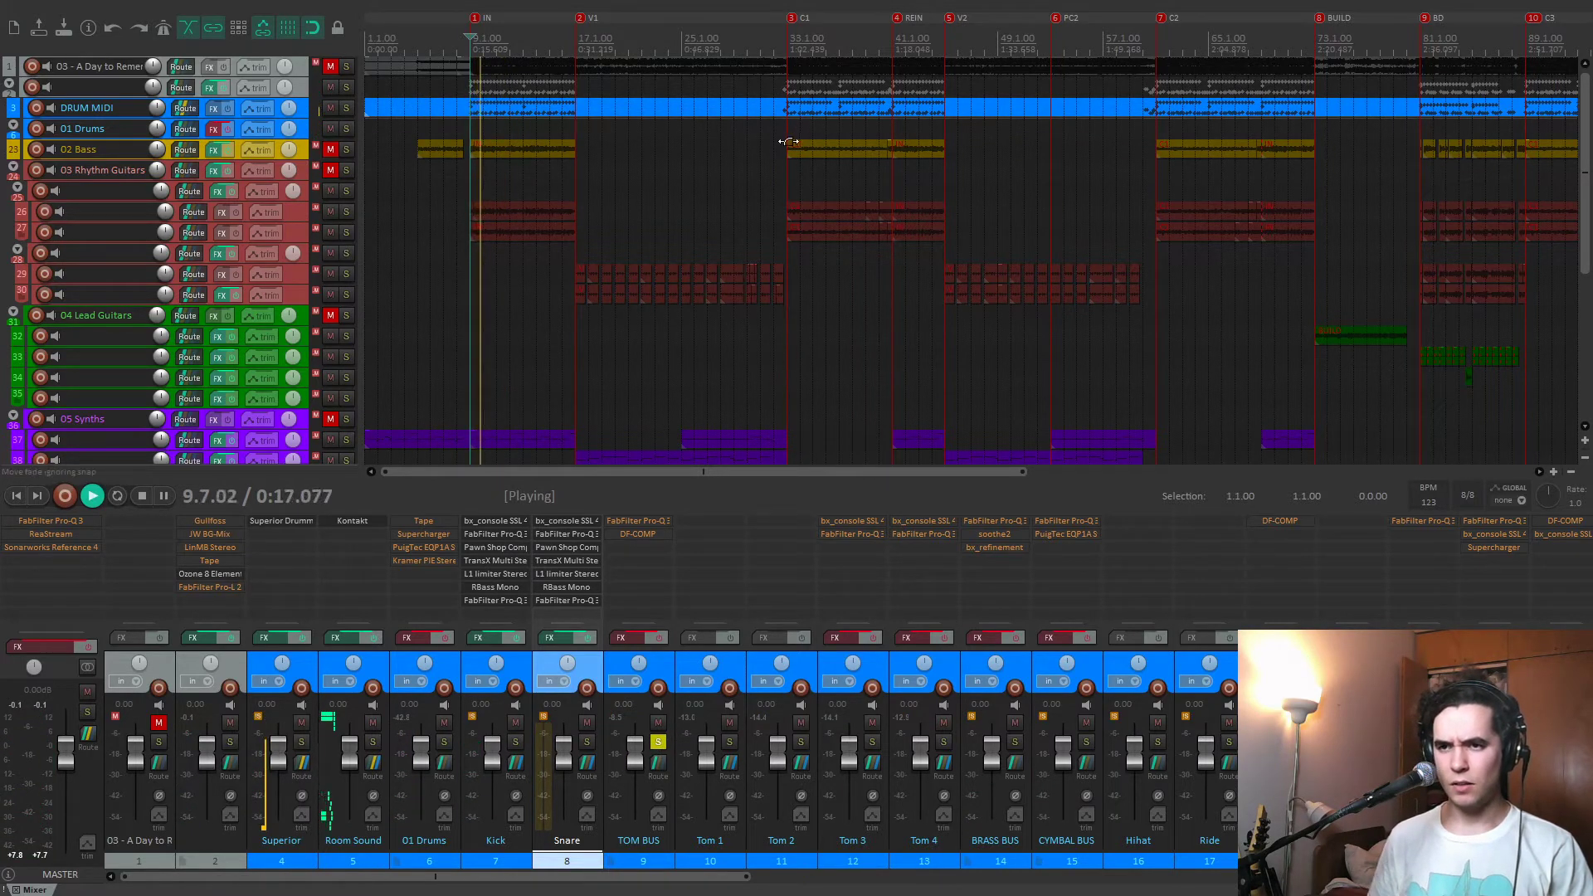
key("space")
Play the unprocessed tom fill from 60.1.00, just before the C2 marker.
left_click(1143, 171)
scroll(1029, 195, "up", 5)
key("space")
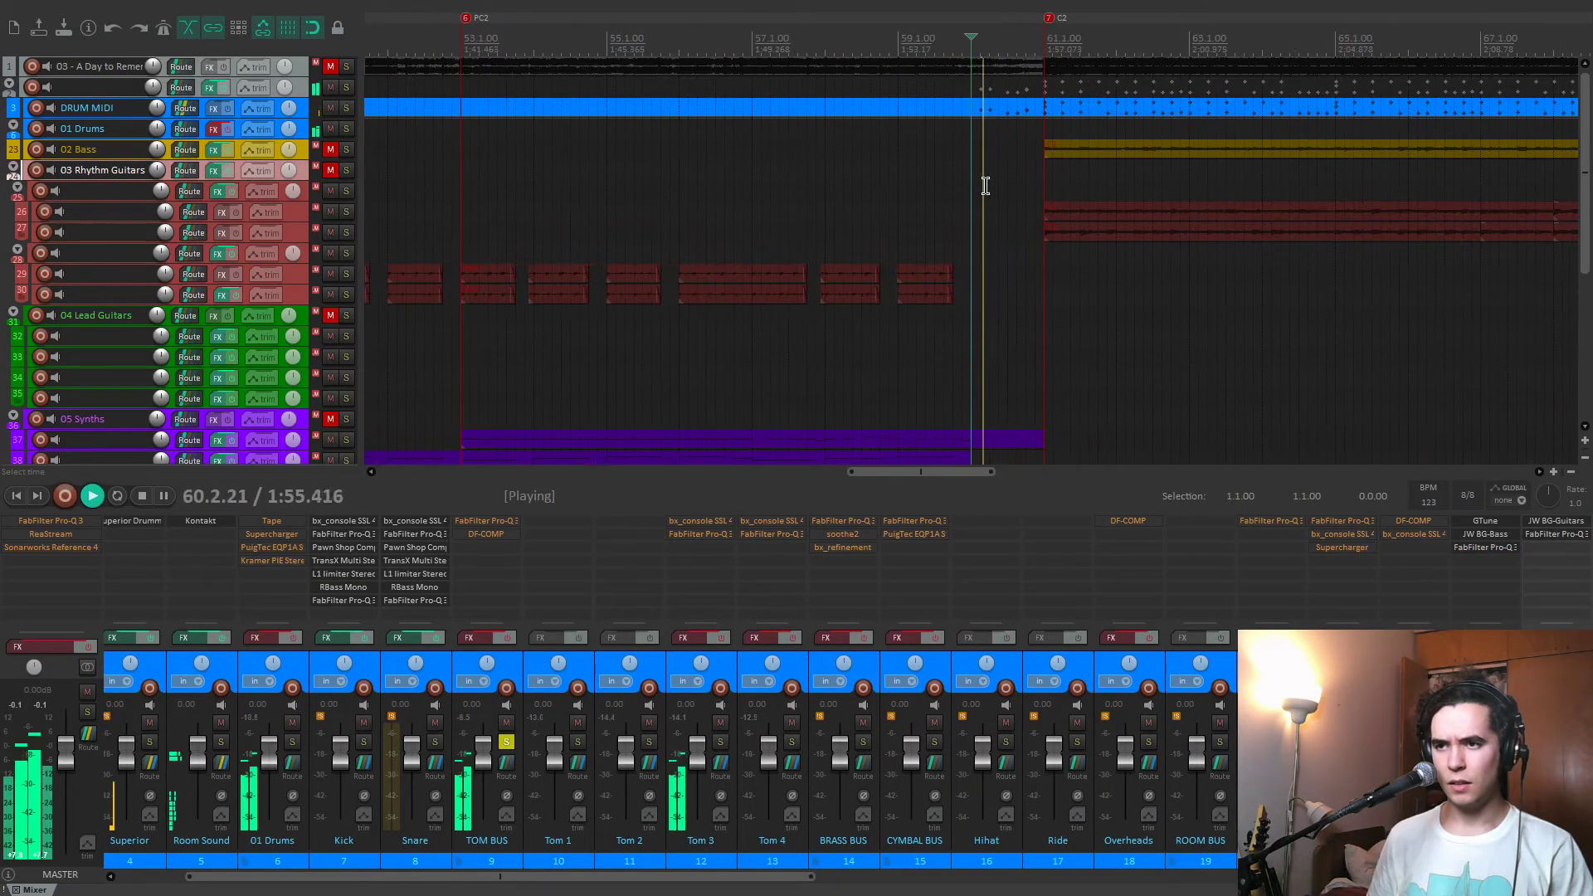
scroll(986, 184, "up", 2)
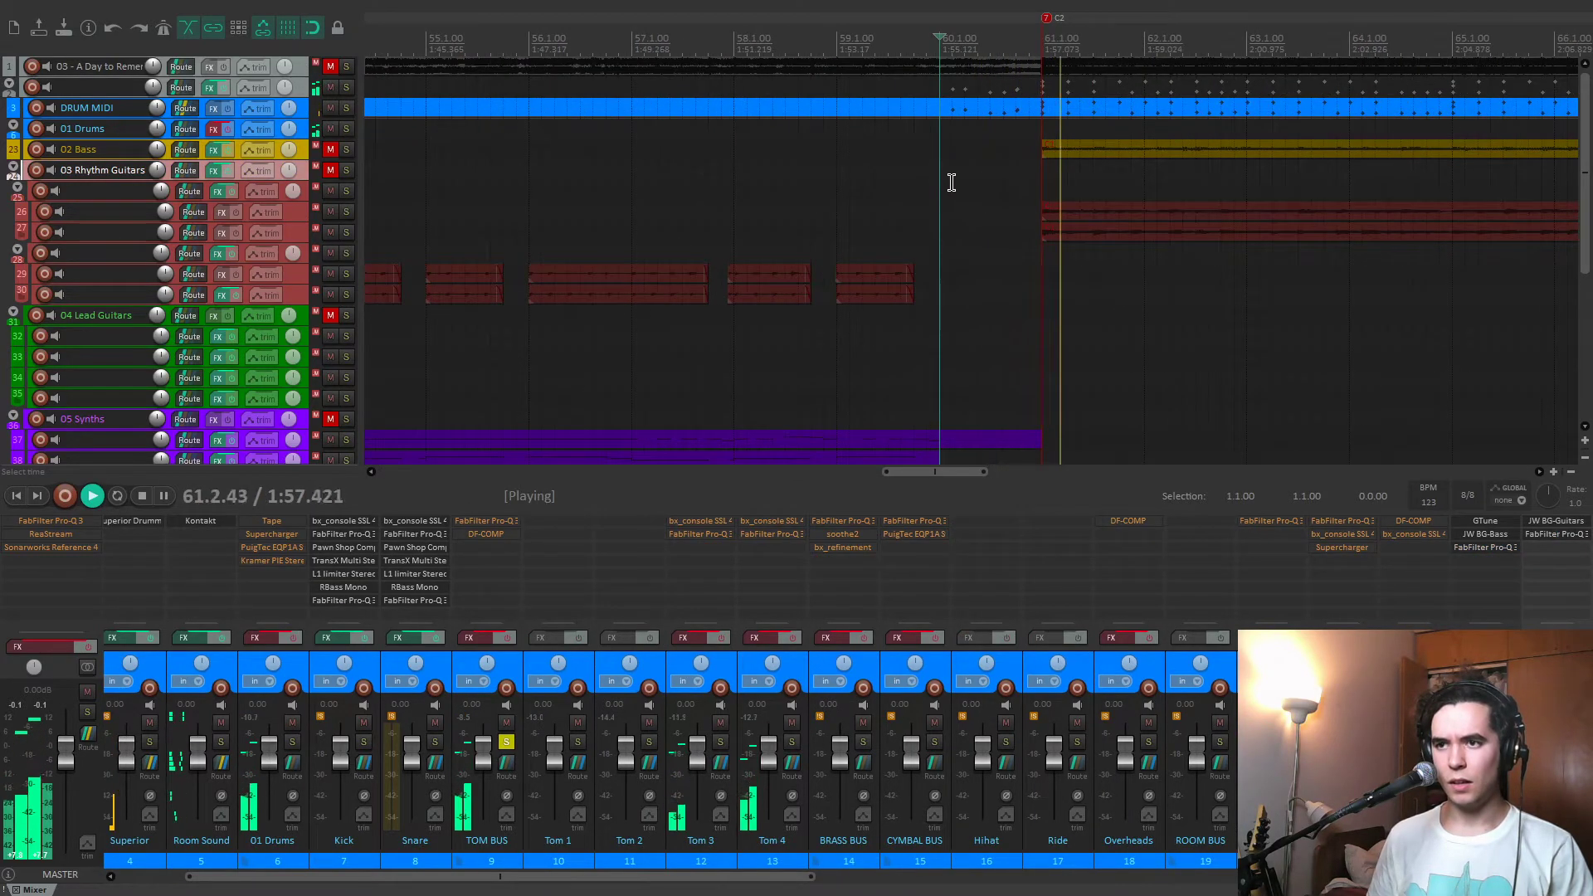
key("space")
key("space")
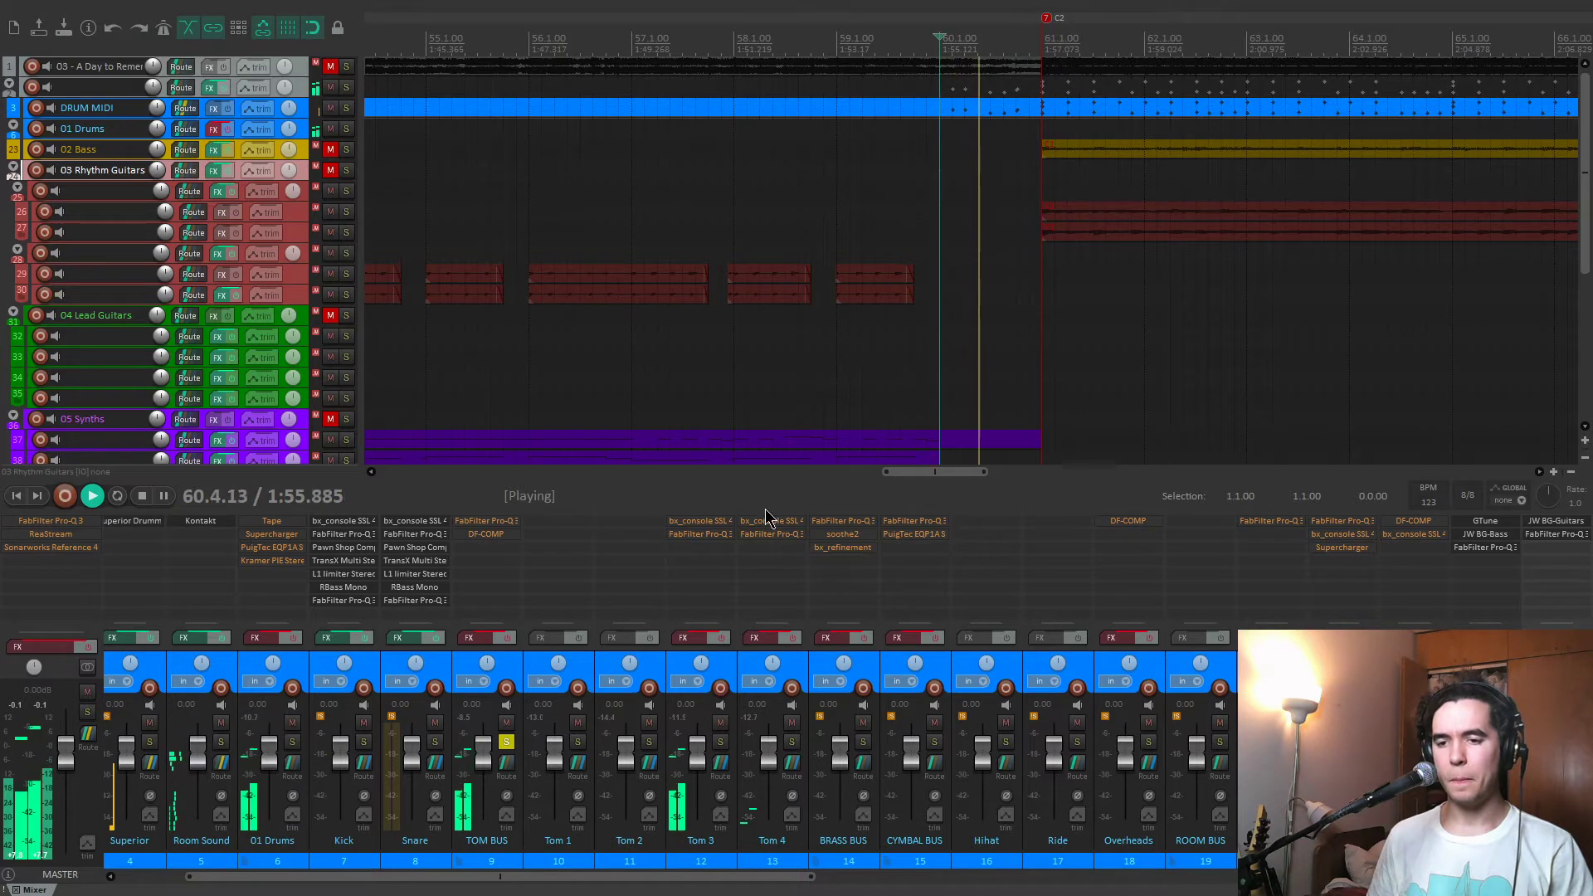
key("space")
Enable the effects on all tracks from TOM BUS to Tom 4 together and play the processed tom fill.
left_click(477, 668)
left_click(797, 666, "shift")
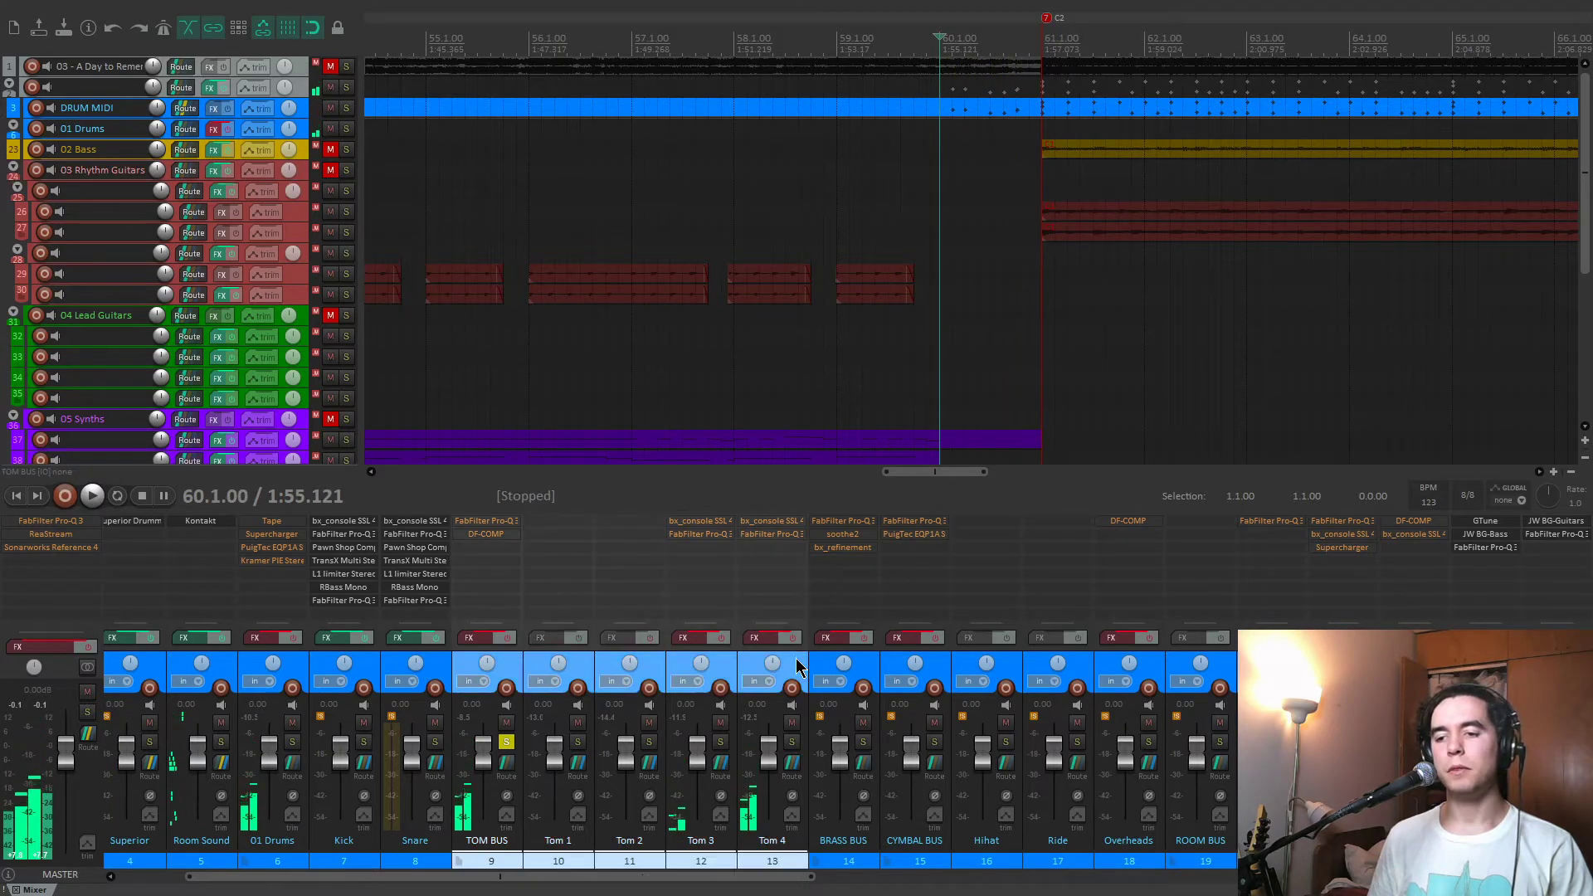
left_click(792, 639)
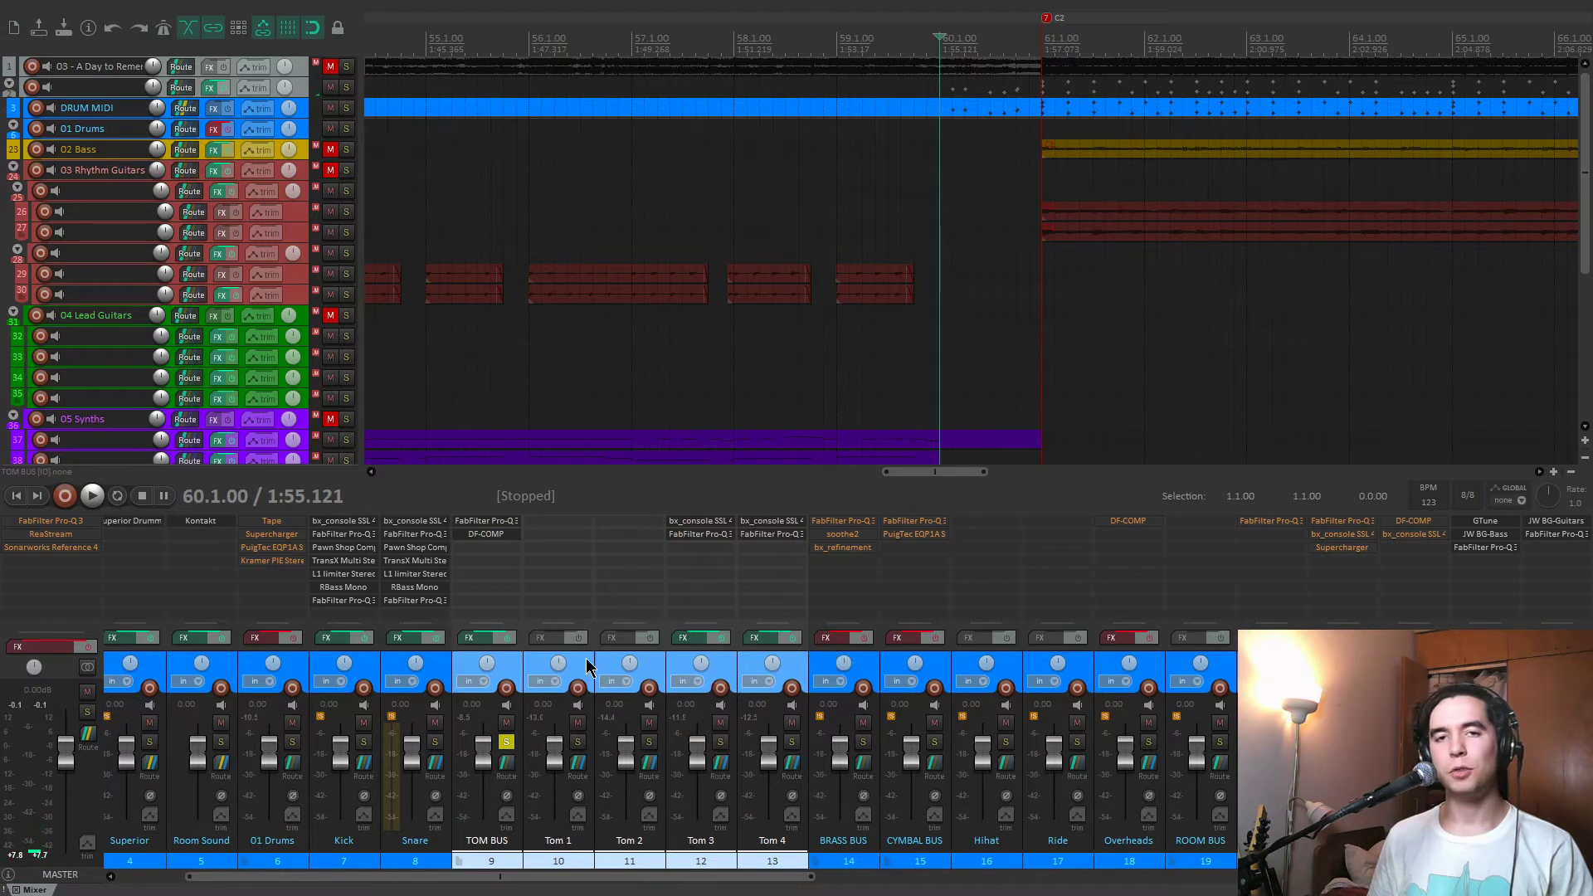
key("space")
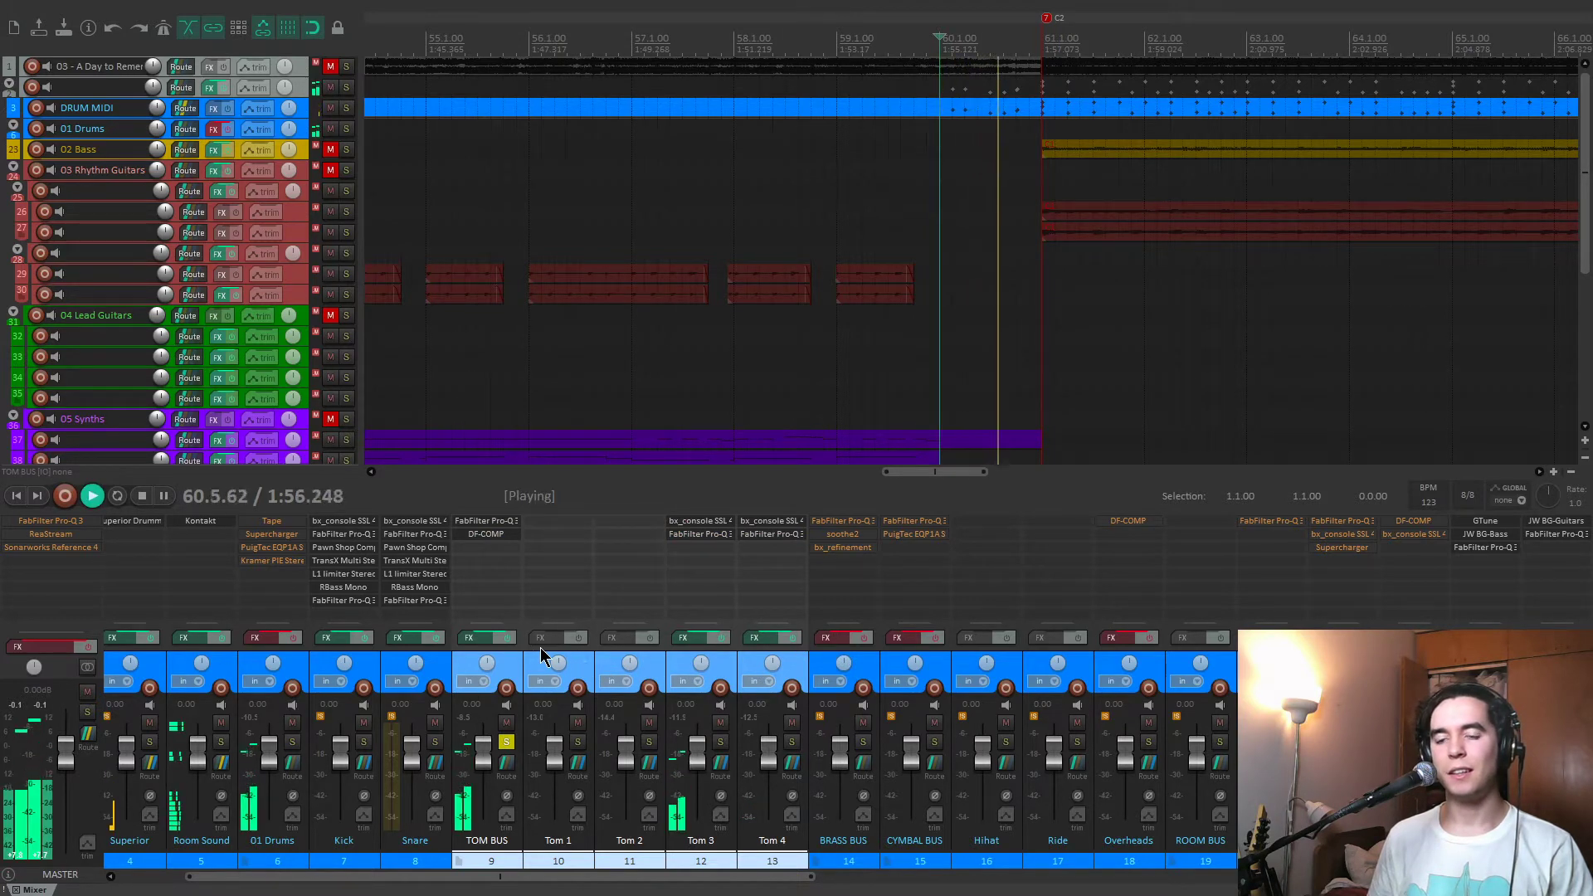
Inspect the TOM BUS FabFilter Pro-Q 3, audition its 254.96 Hz cut in isolation during playback, and close the equalizer.
left_click(487, 521)
mouse_move(378, 334)
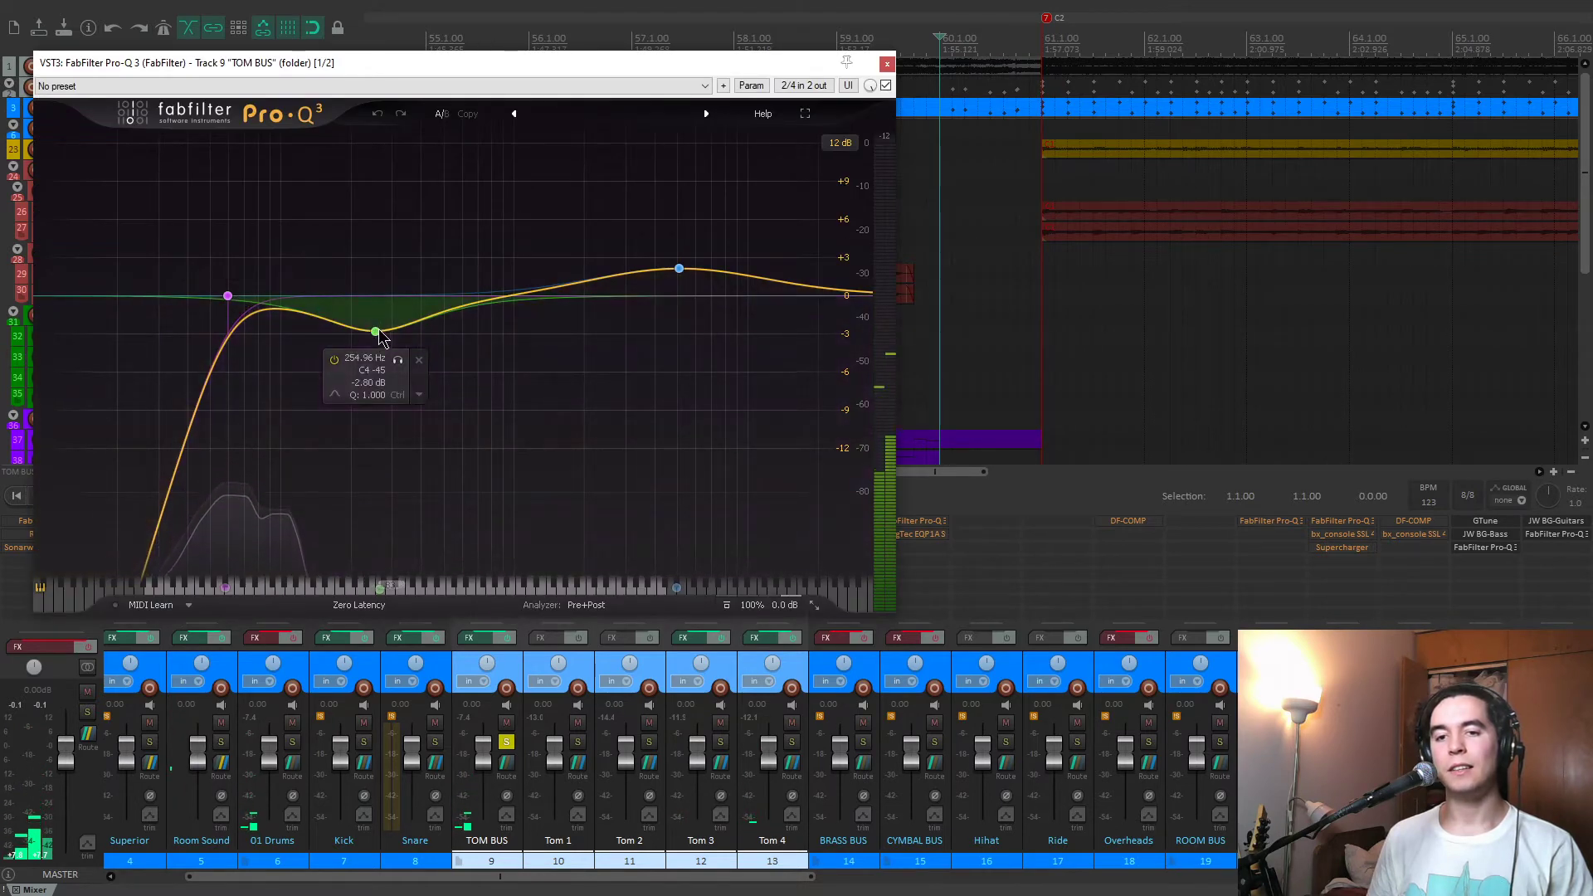
left_click(399, 362)
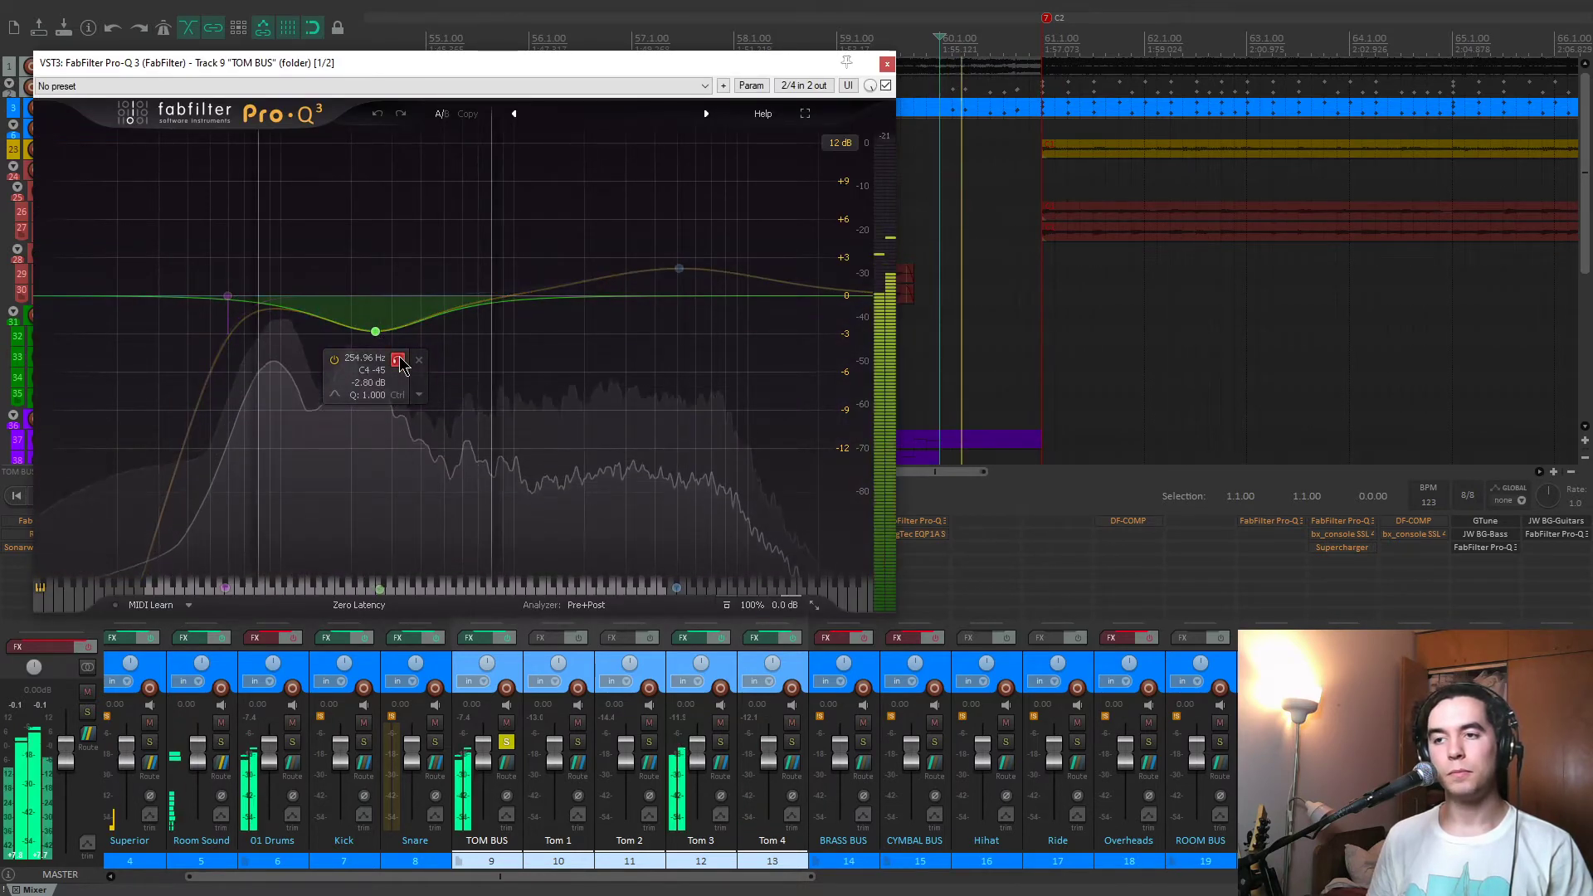
mouse_move(679, 268)
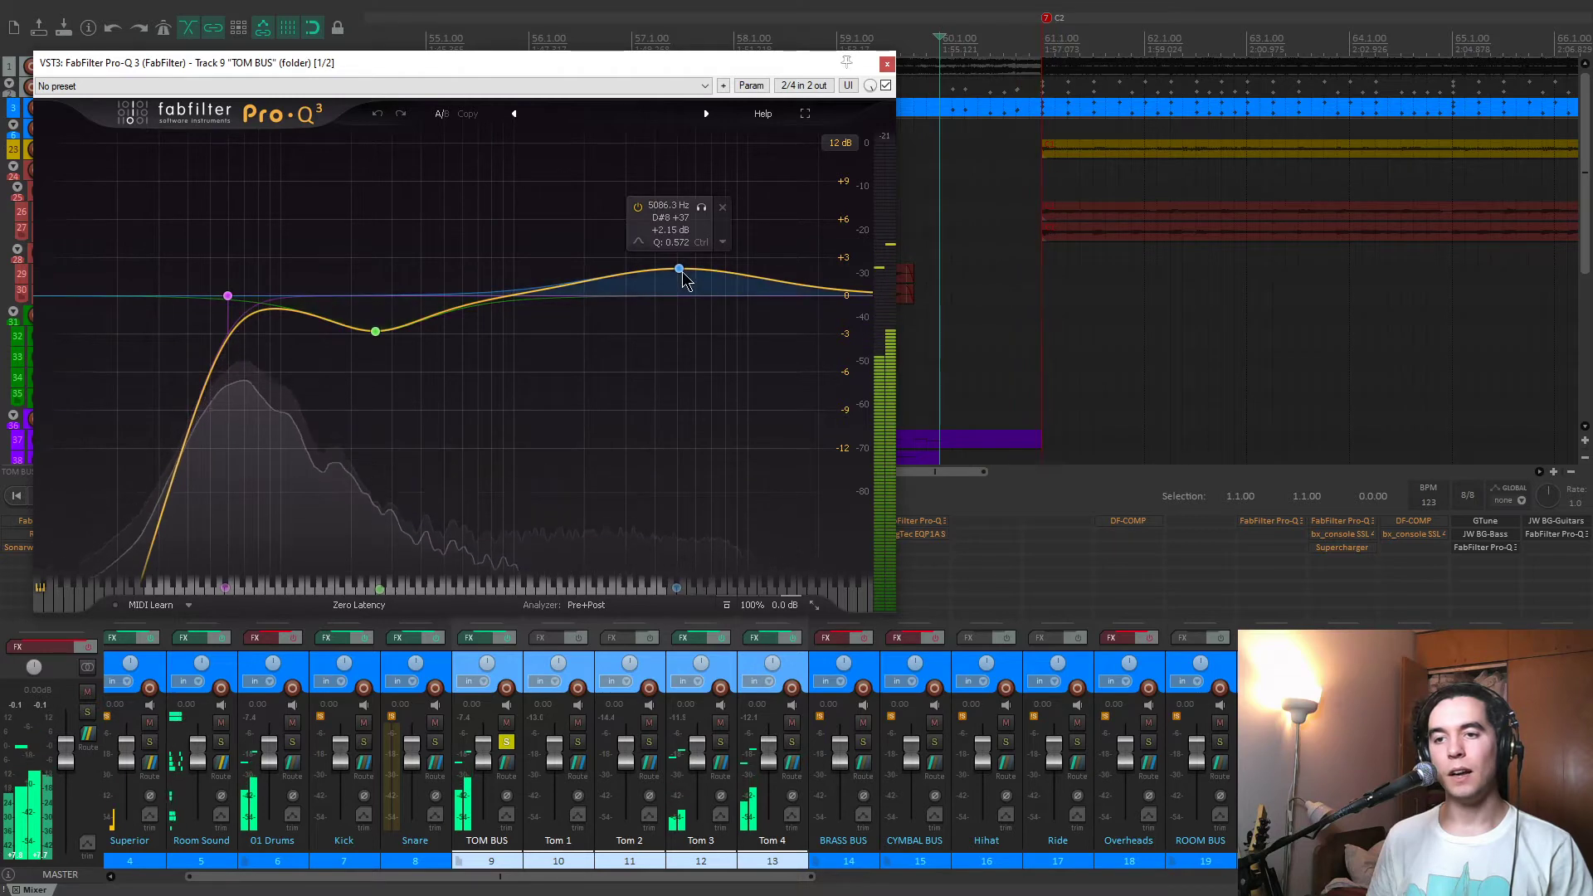
left_click(887, 63)
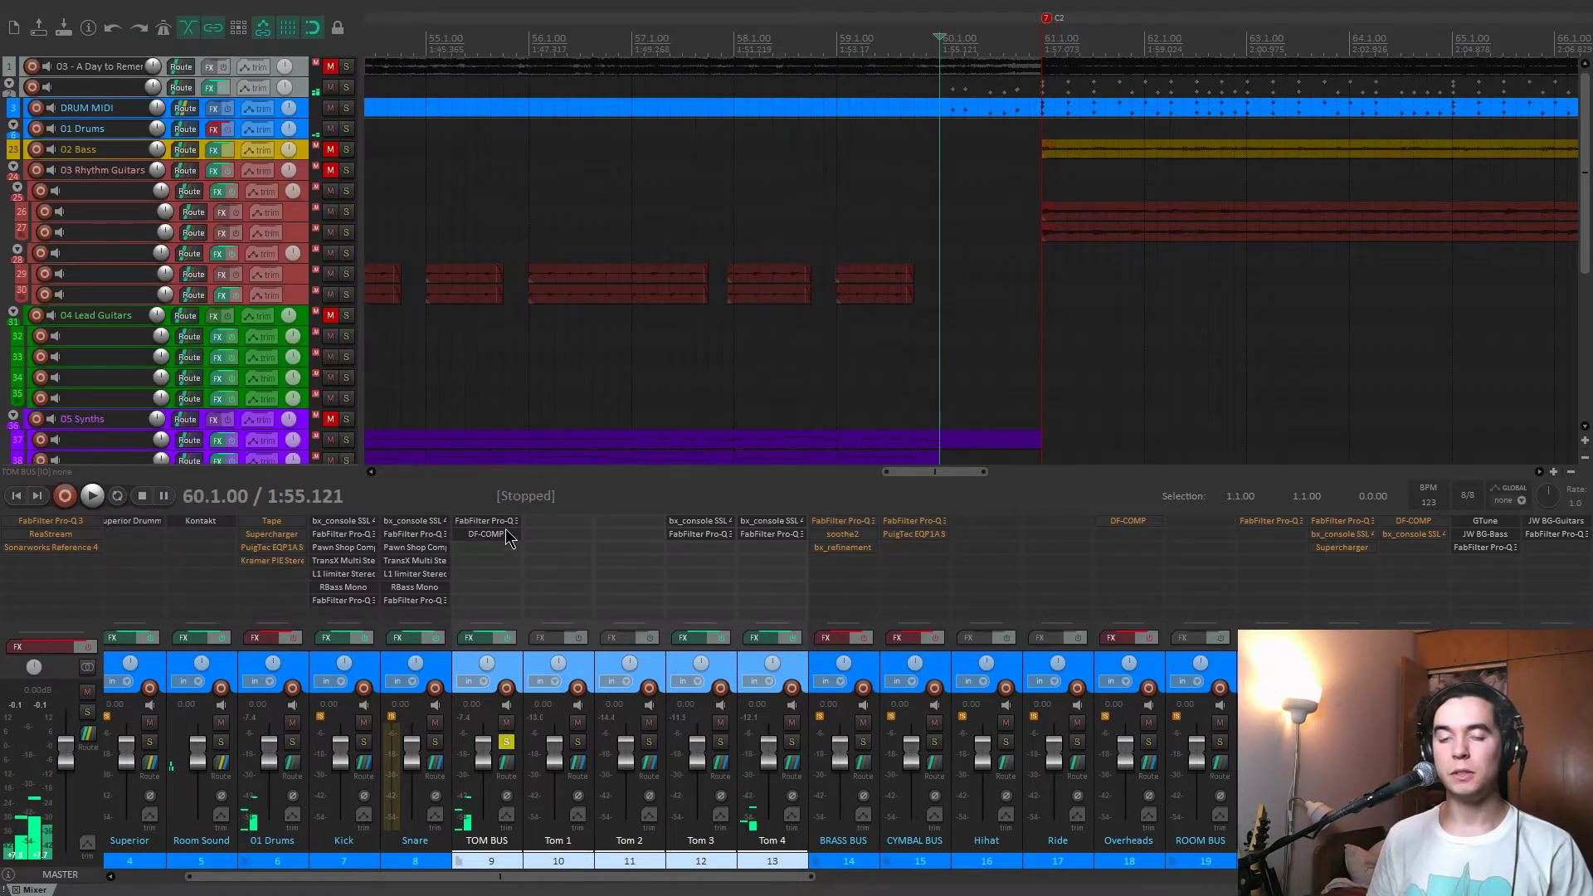
Inspect the DF-COMP settings on the TOM BUS, watch its gain reduction while playing the toms, and close the compressor.
left_click(486, 534)
left_click_drag(296, 65, 450, 77)
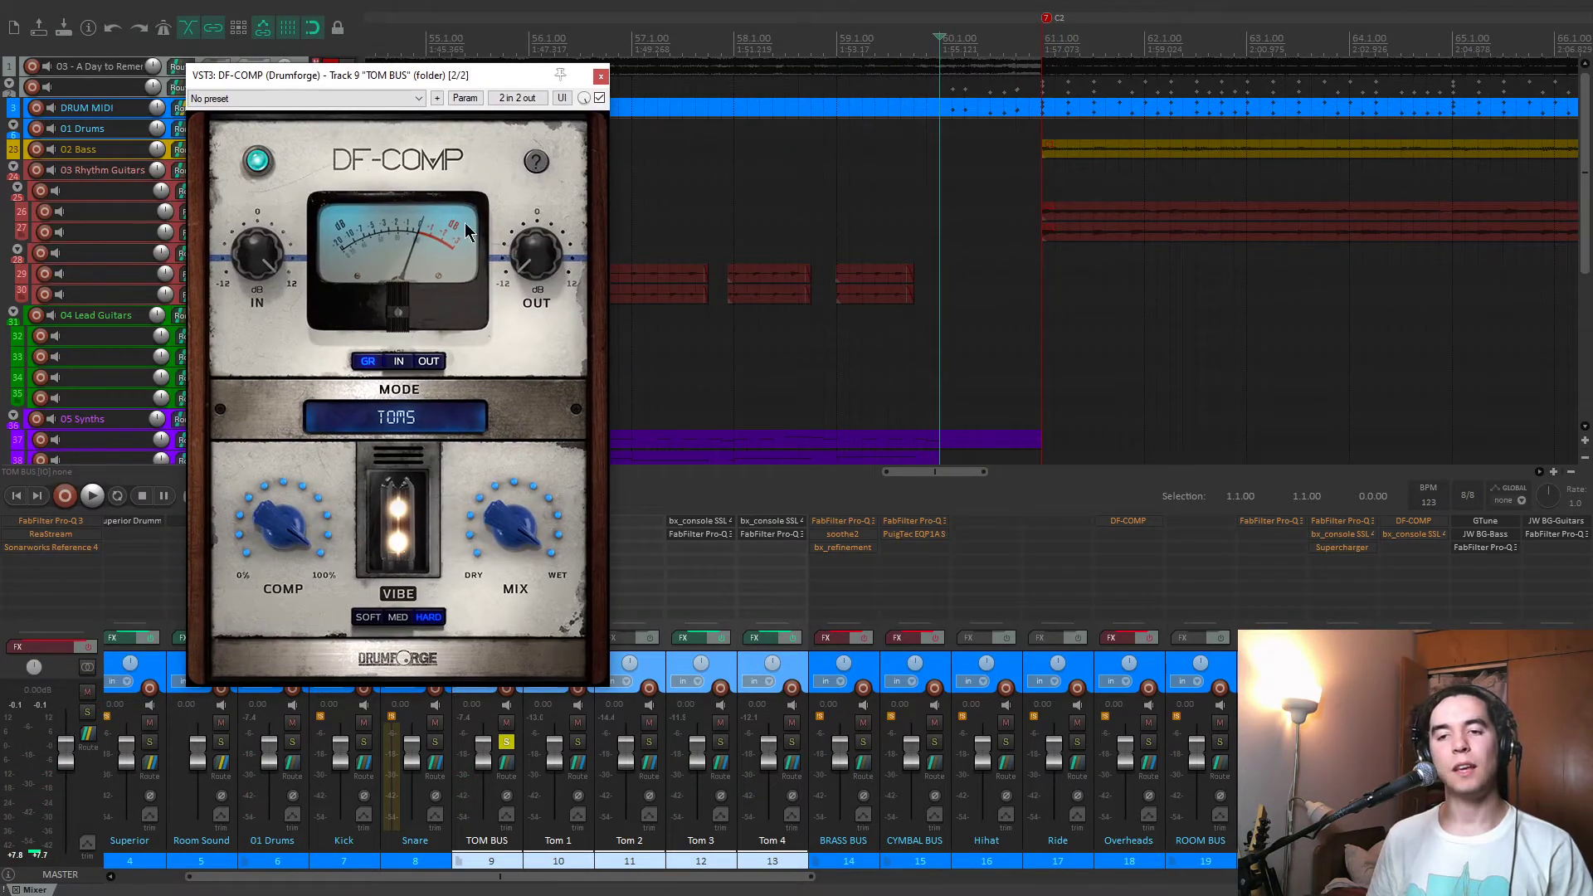
mouse_move(534, 249)
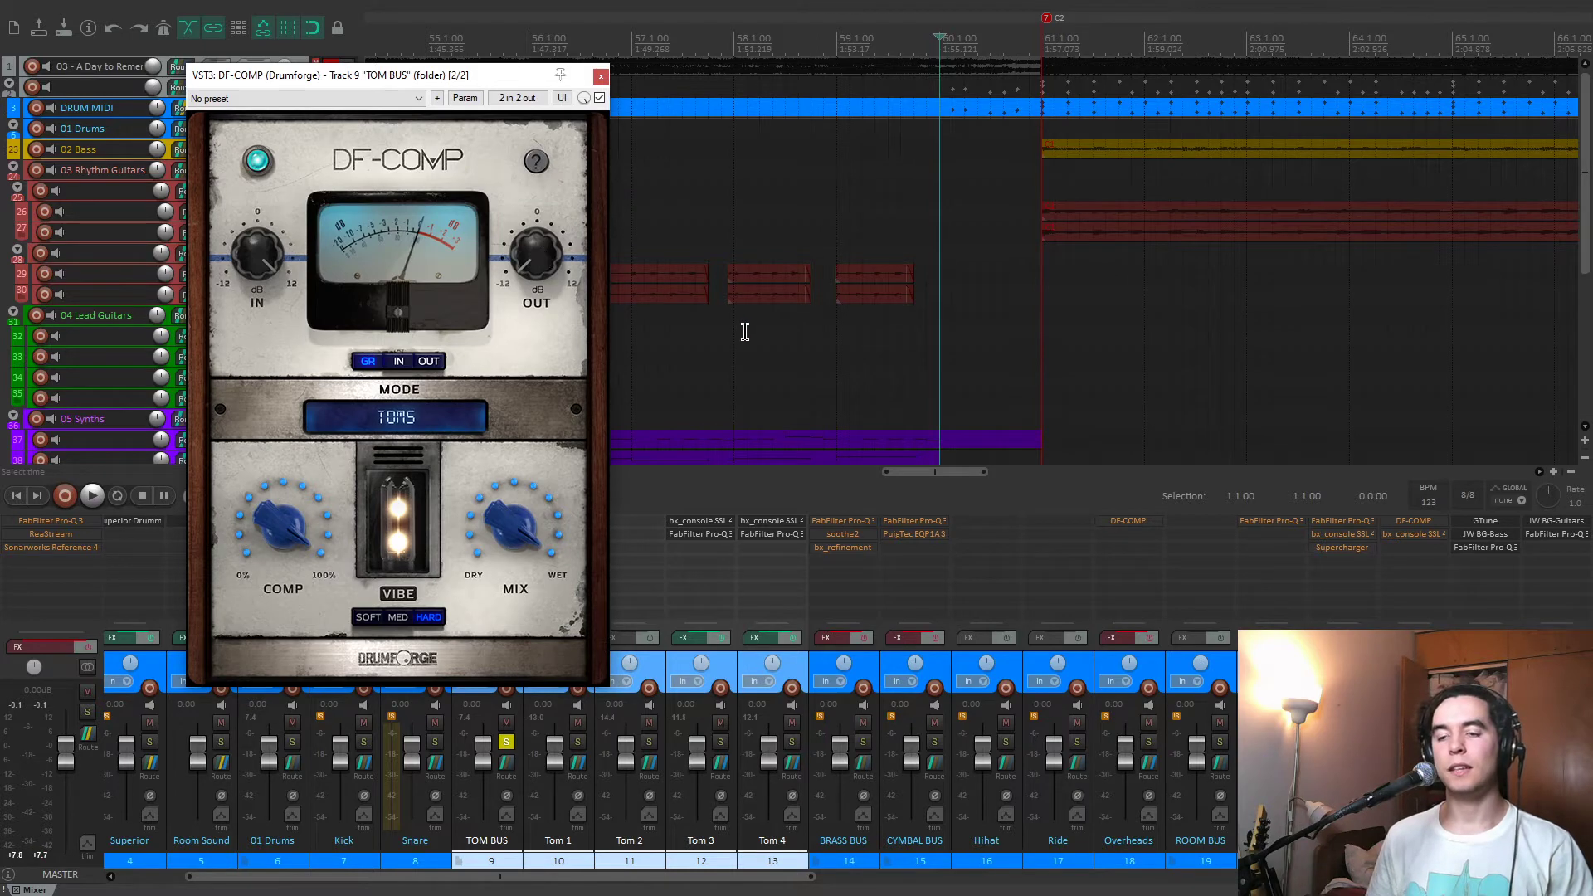
key("space")
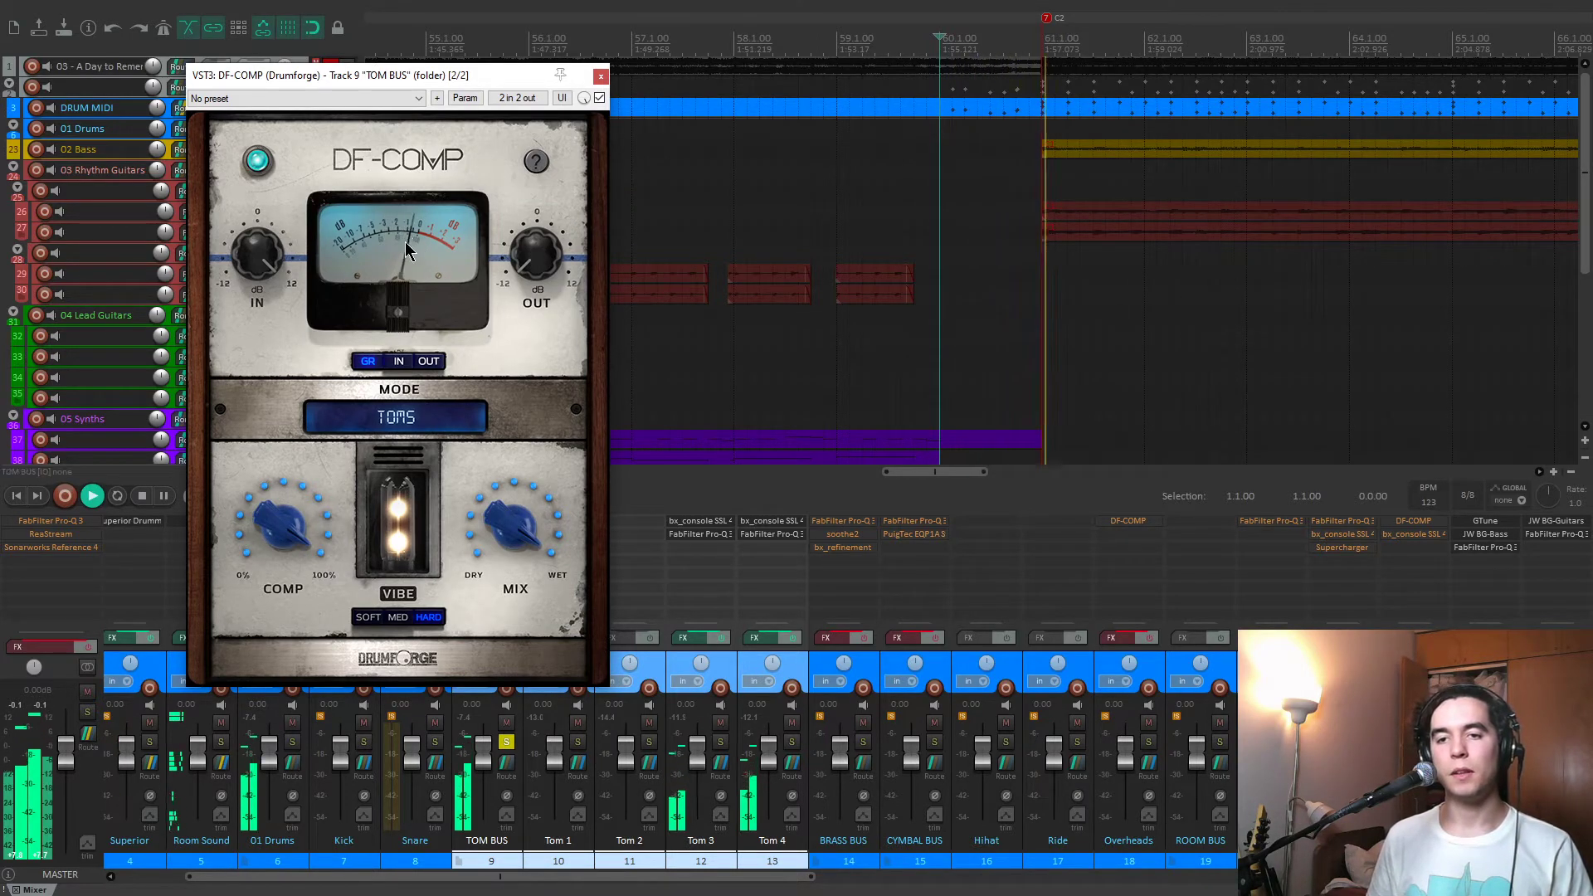
key("space")
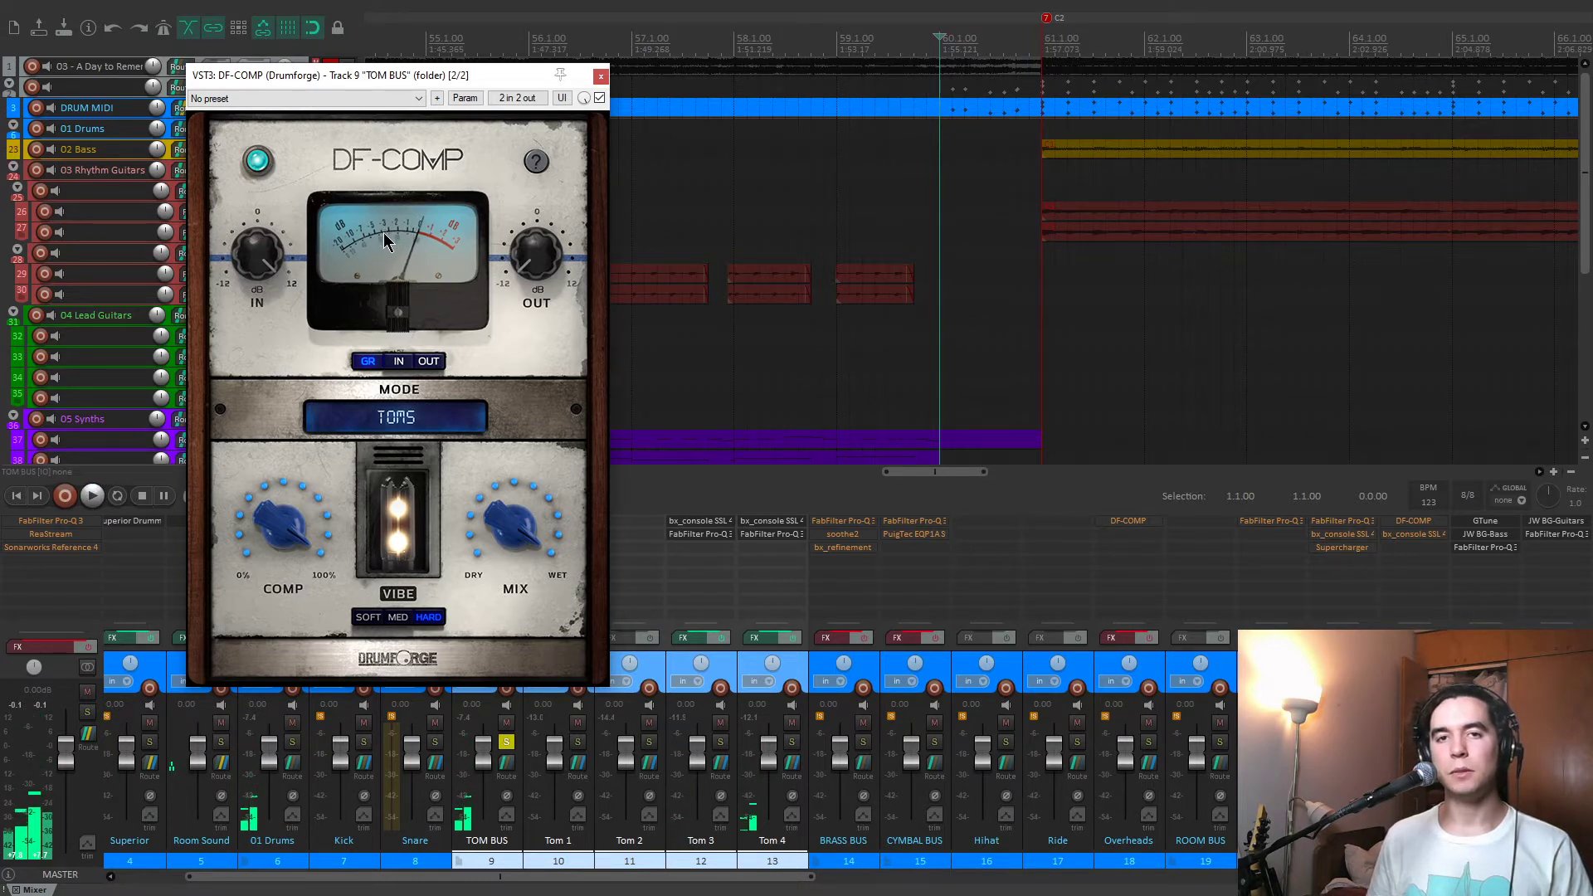
left_click_drag(481, 81, 482, 97)
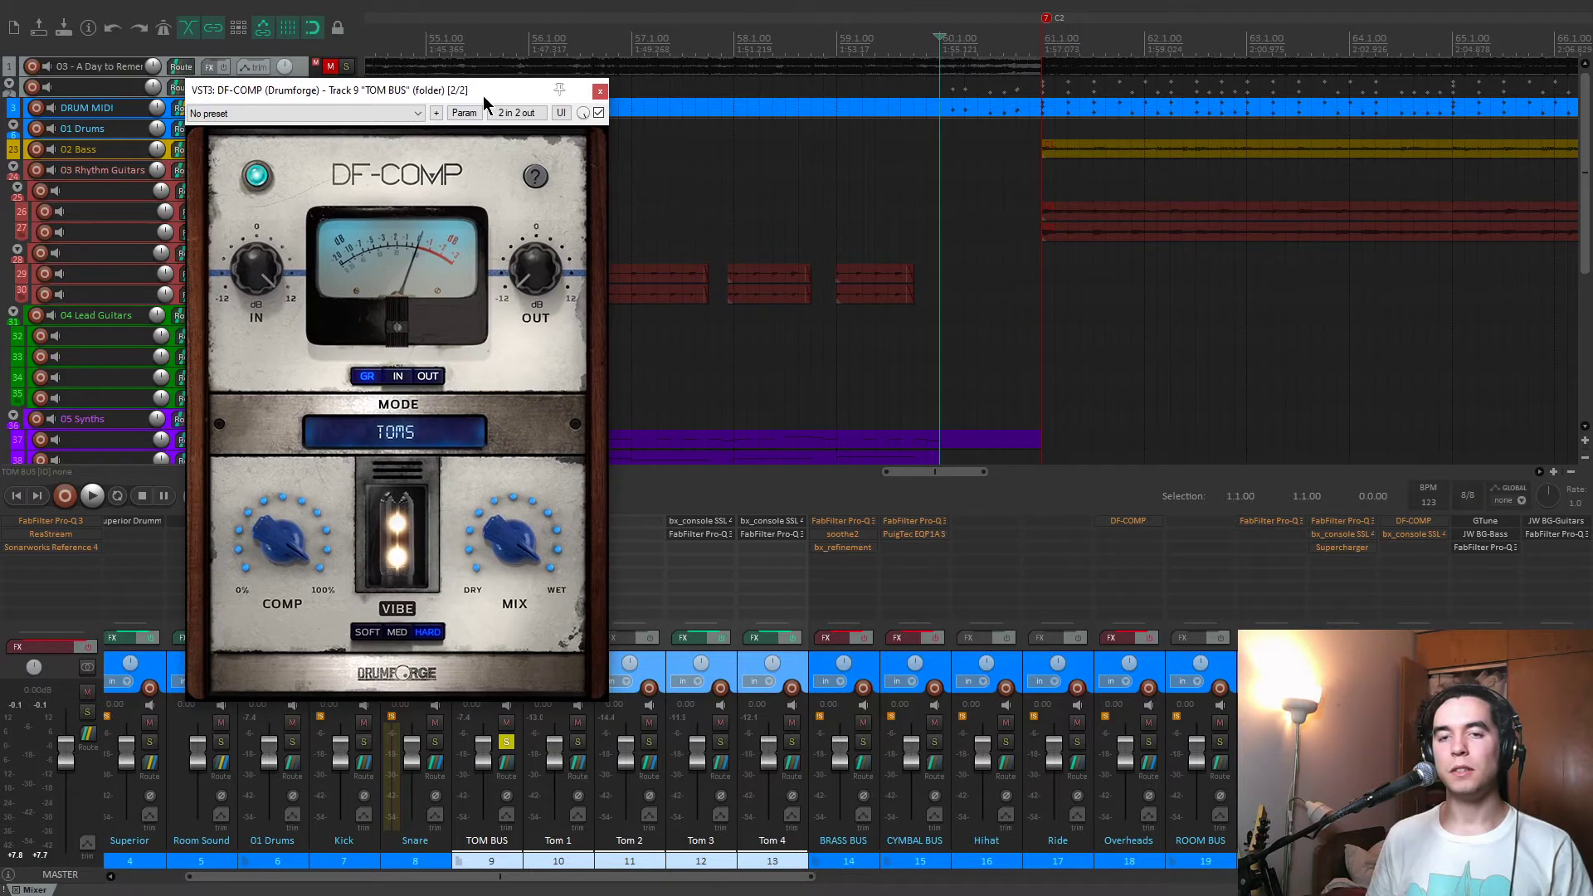
left_click(601, 91)
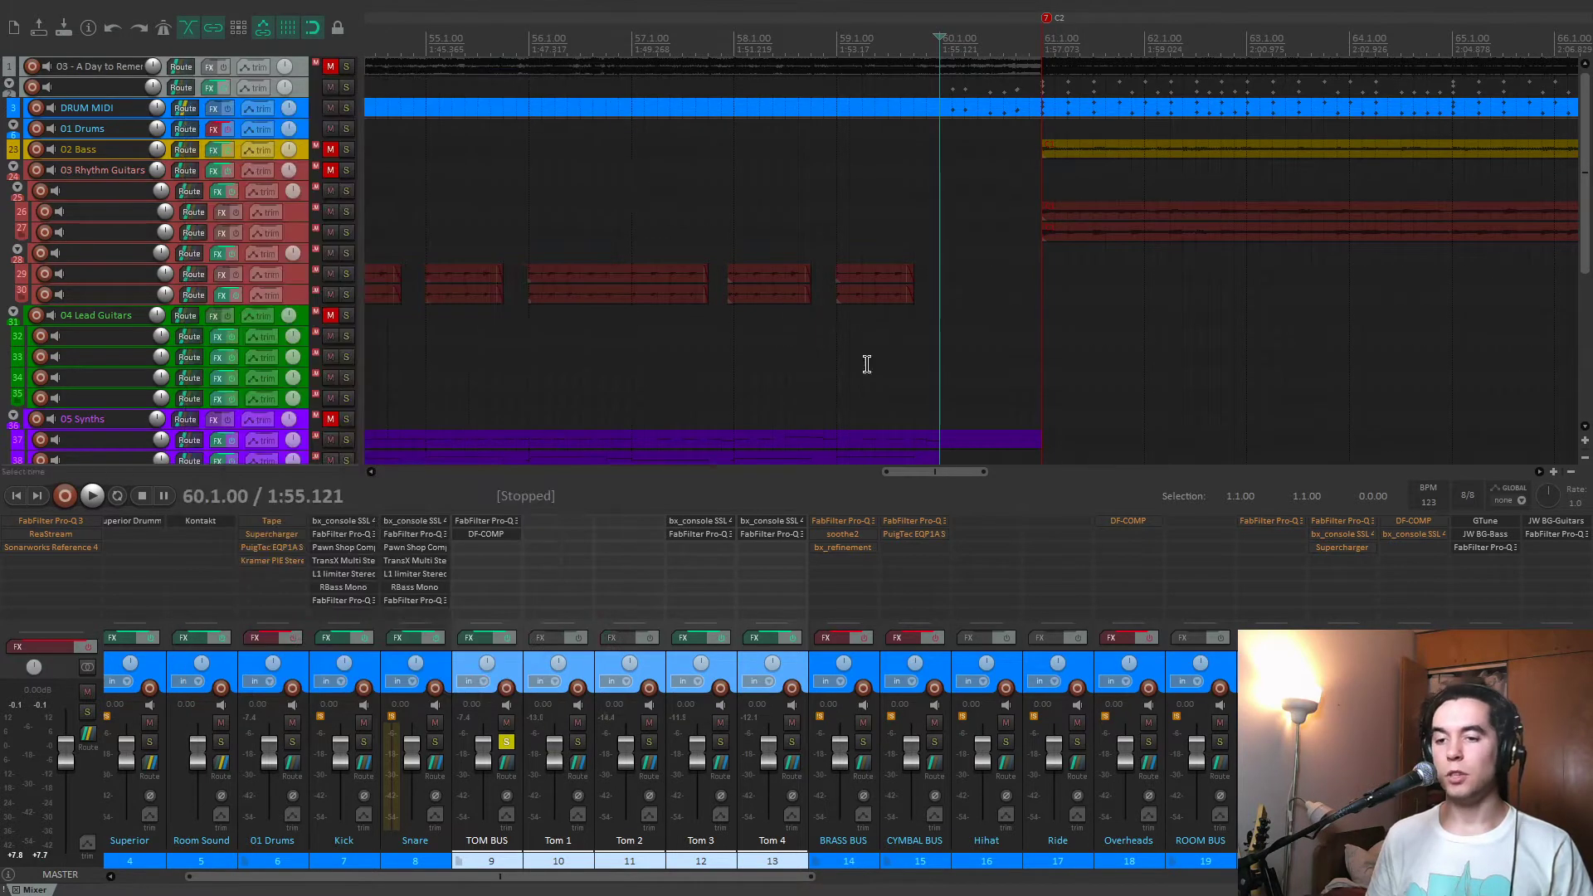
Solo Tom 3 in place of the TOM BUS and inspect Tom 3's bx_console SSL 4000 E settings, closing the plug-in.
left_click(510, 742)
left_click(722, 743)
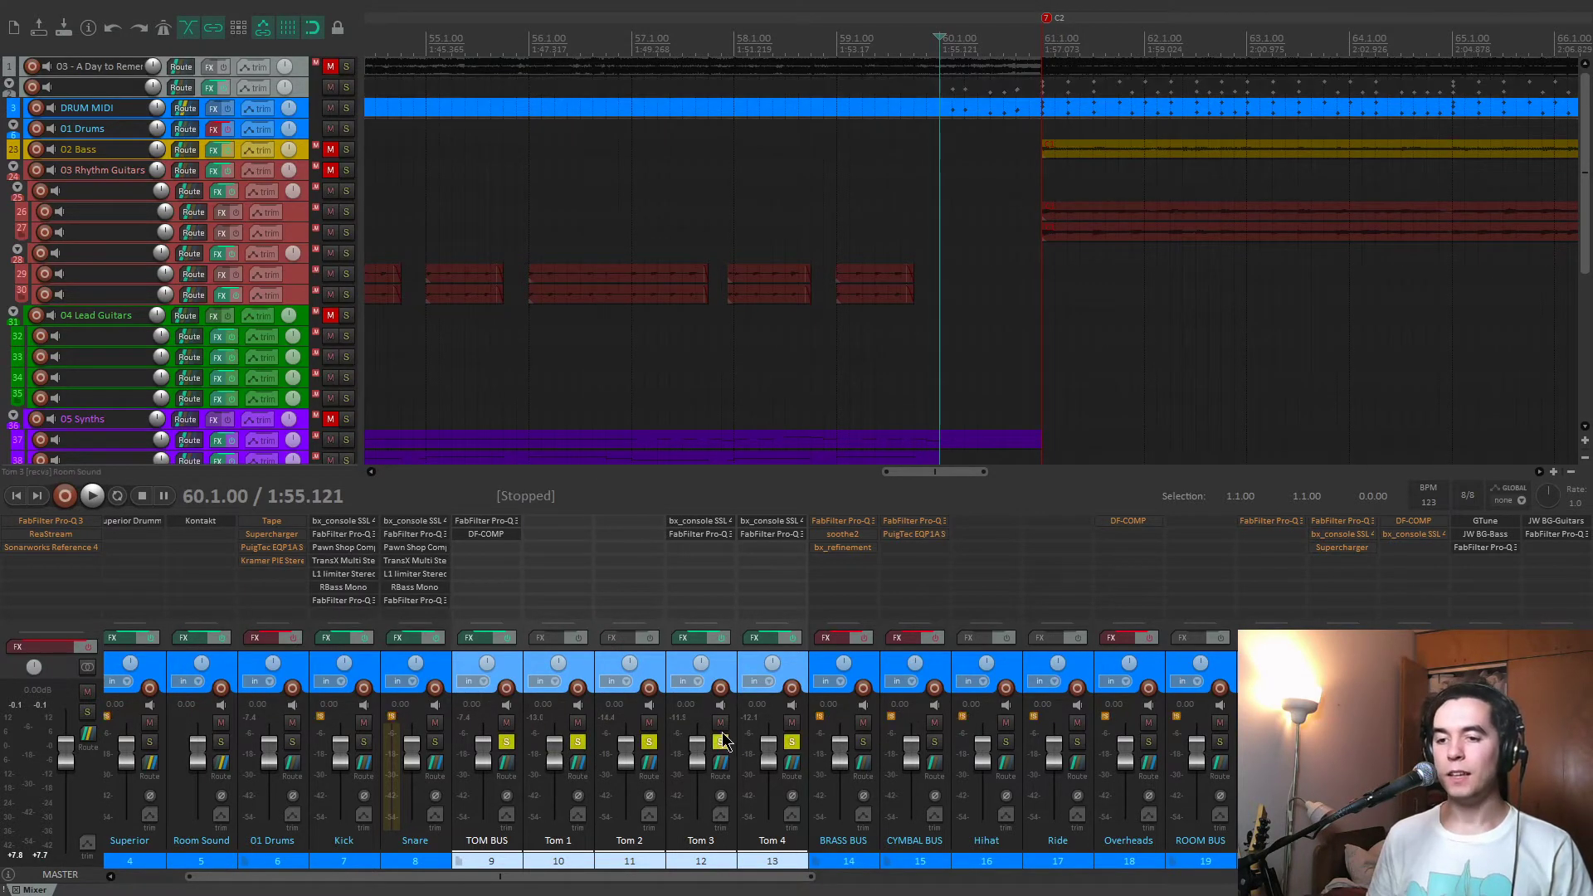
left_click(728, 676)
left_click(701, 520)
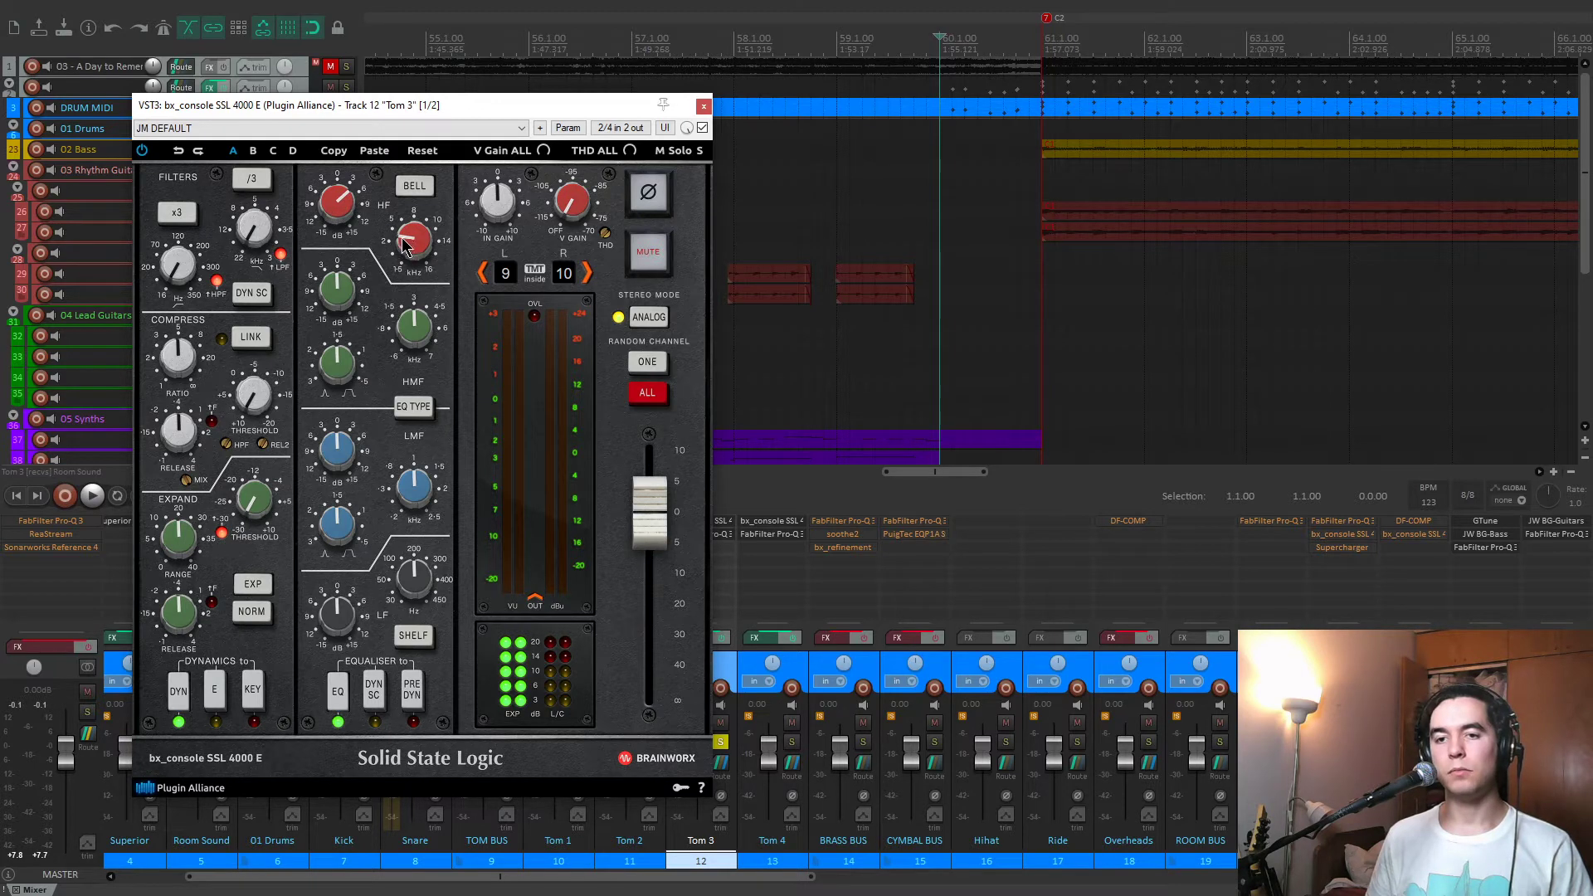
left_click(703, 106)
Compare the FabFilter Pro-Q 3 curves of Tom 3 and Tom 4 in separate windows and close both equalizers.
left_click(695, 535)
mouse_move(396, 338)
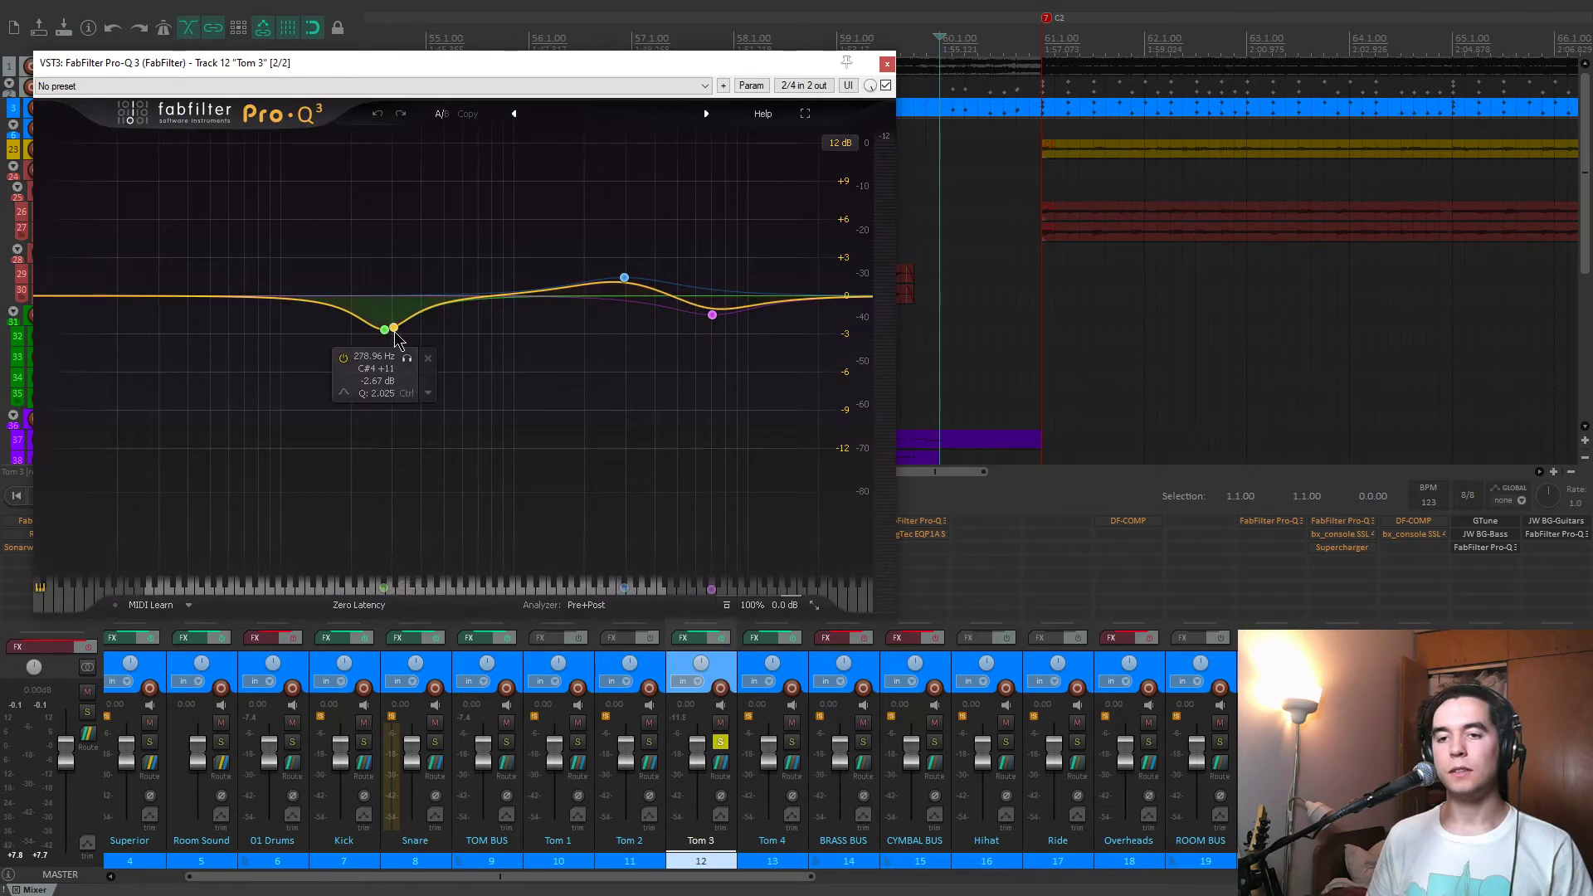
left_click_drag(531, 62, 308, 101)
left_click(759, 535)
left_click_drag(647, 66, 884, 241)
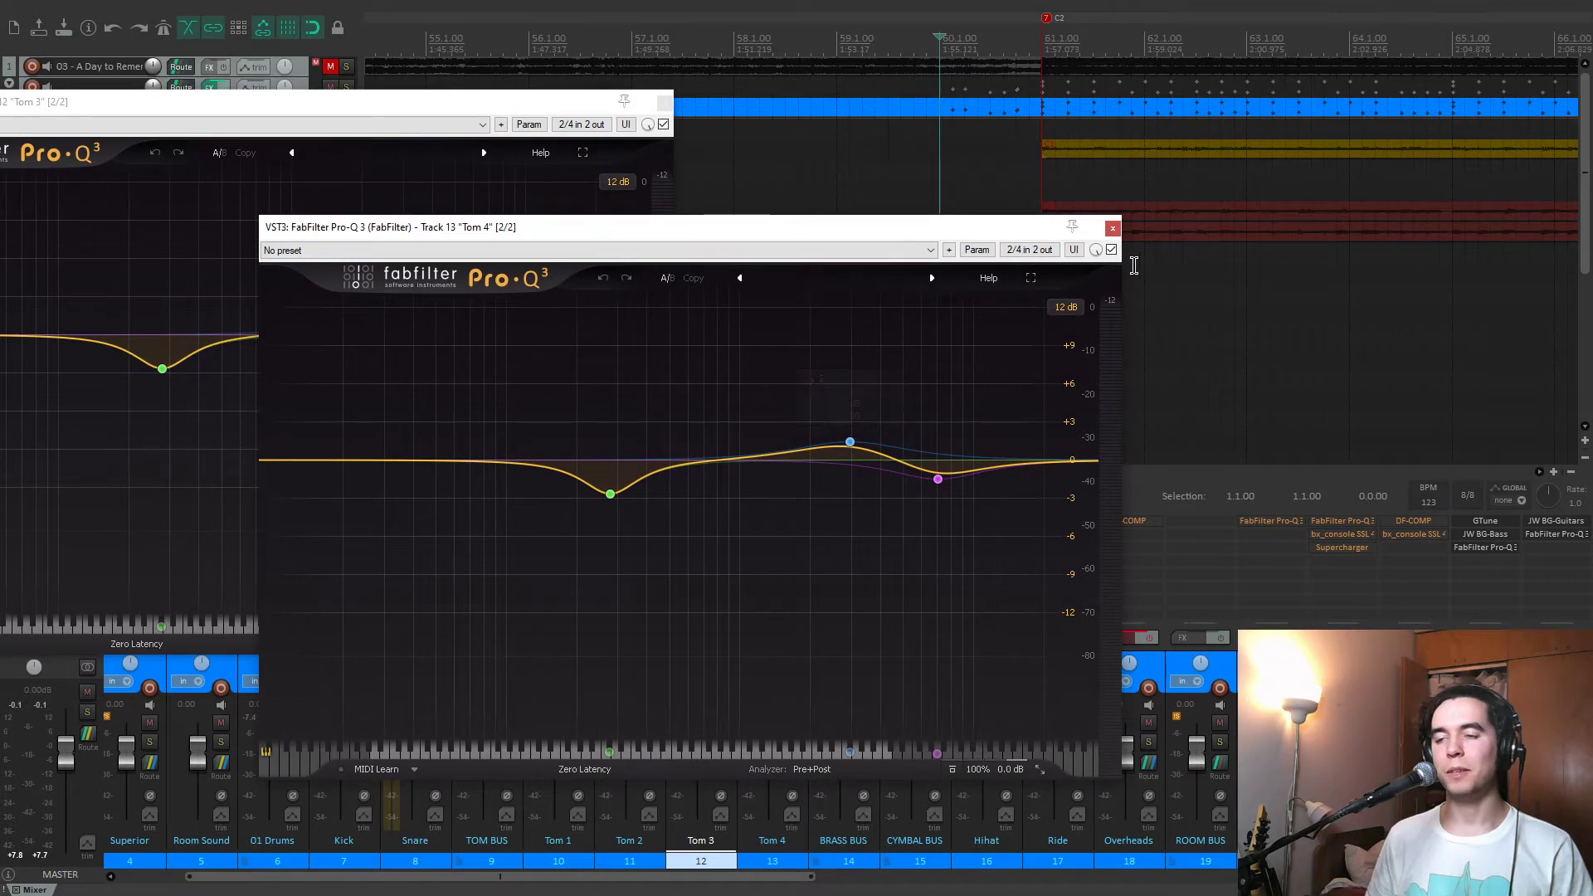
left_click(1113, 228)
left_click(665, 102)
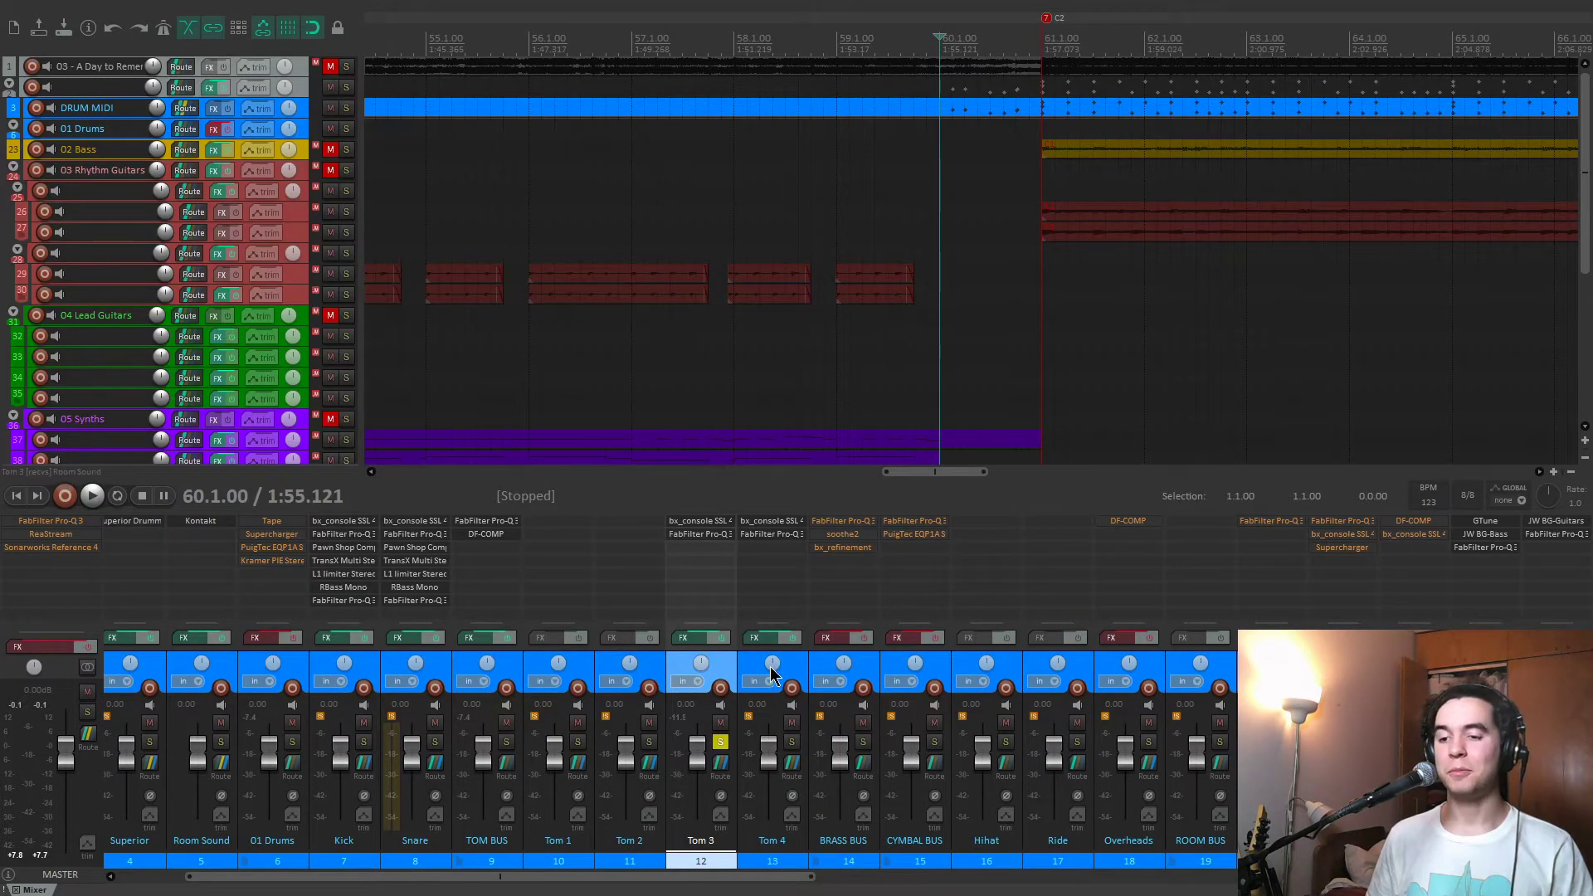
Unsolo Tom 3 and solo the 01 Drums bus.
left_click(722, 744)
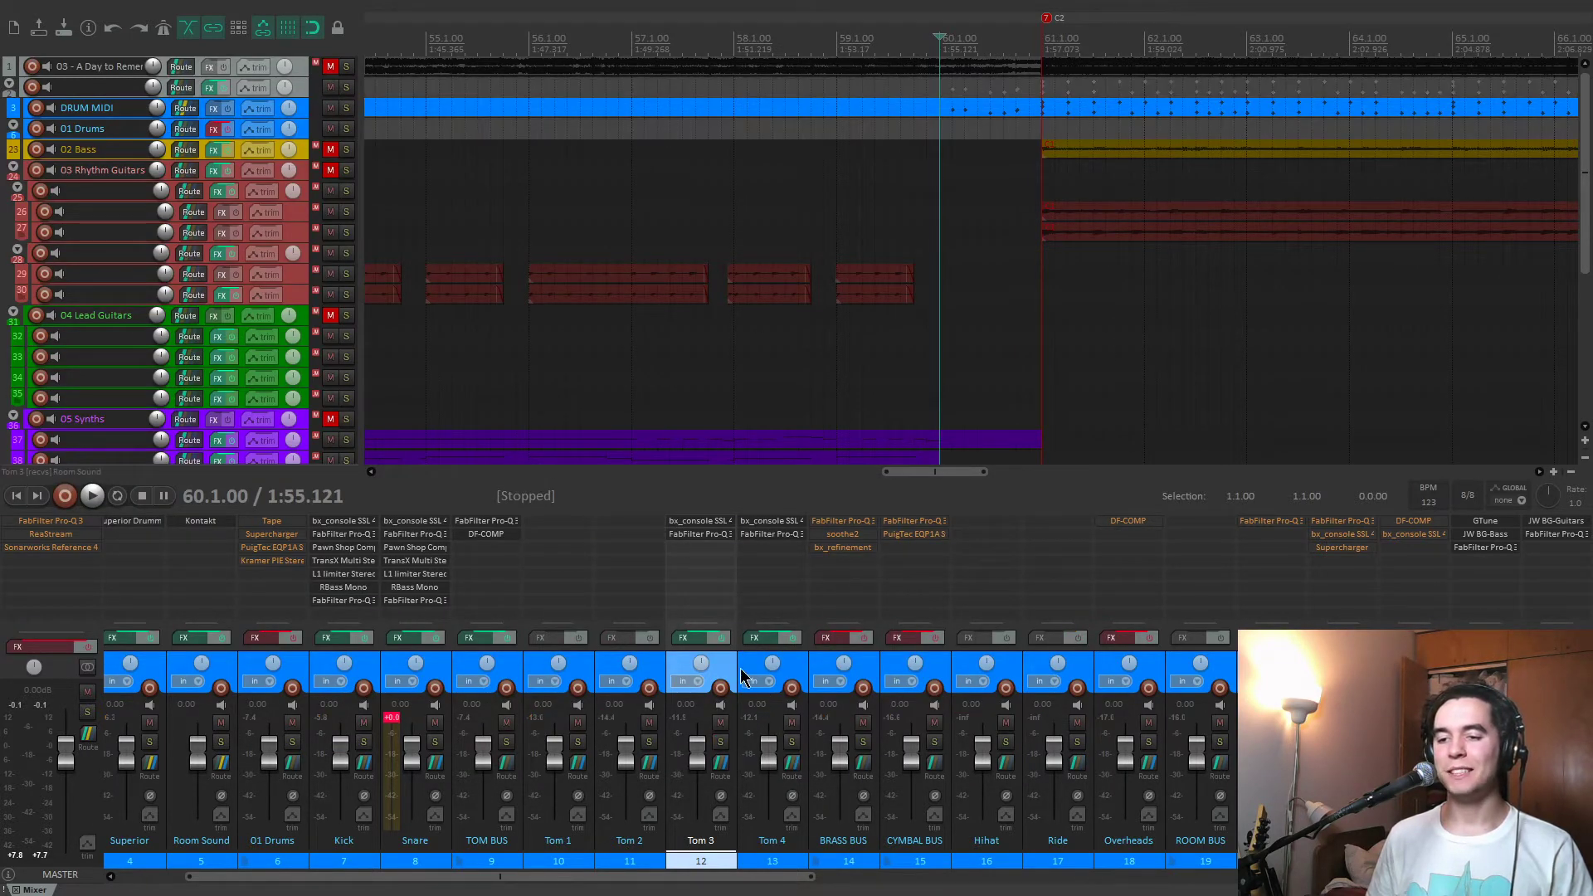
scroll(750, 656, "left", 2)
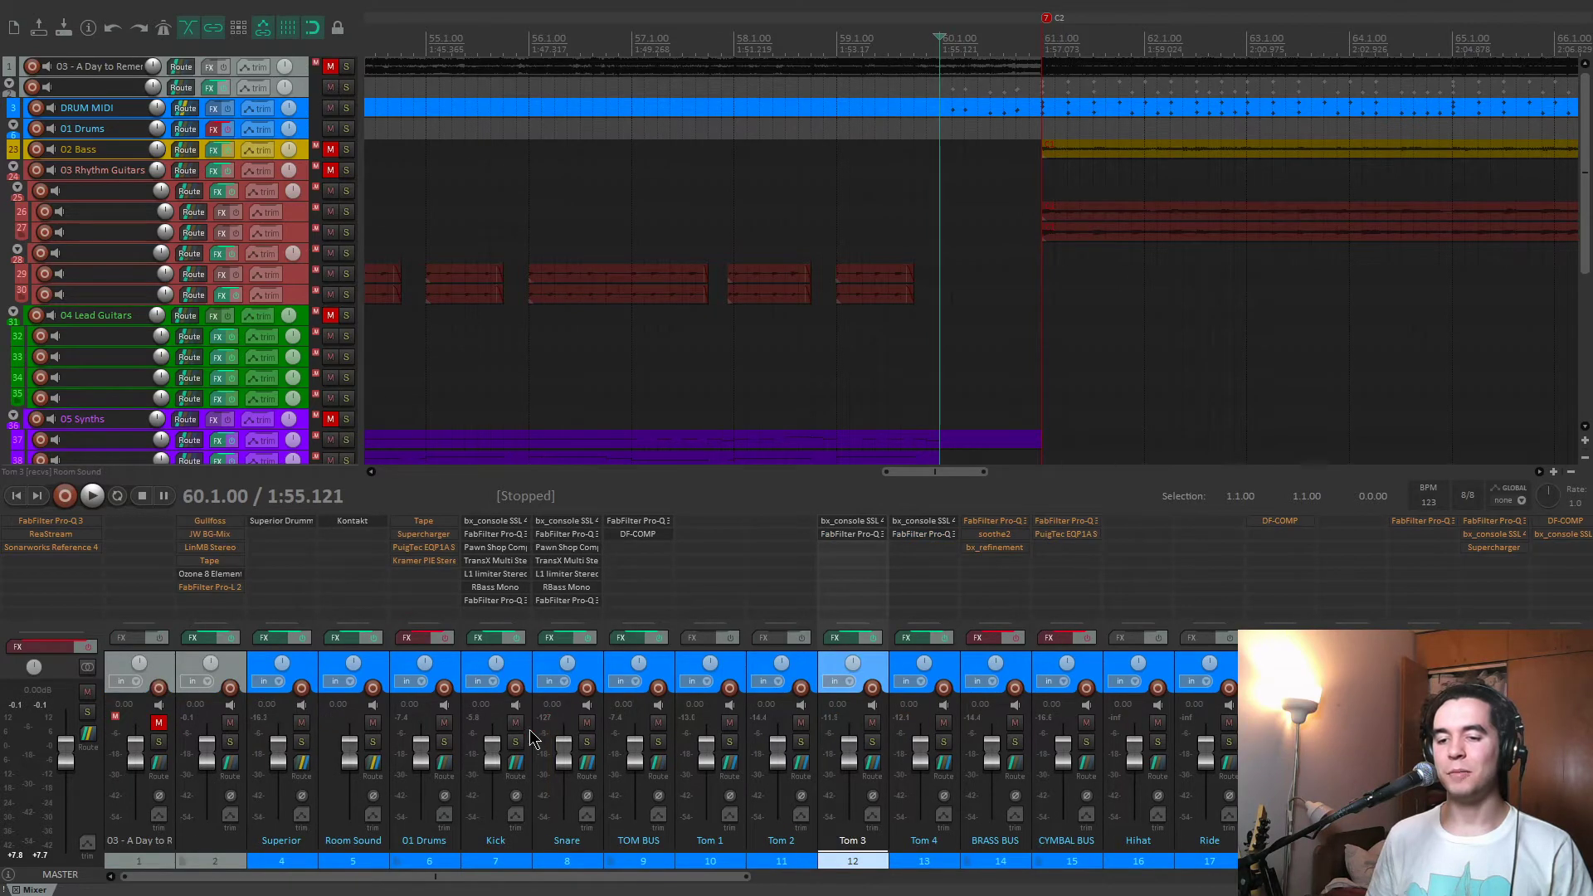
left_click(444, 741)
scroll(540, 664, "right", 10)
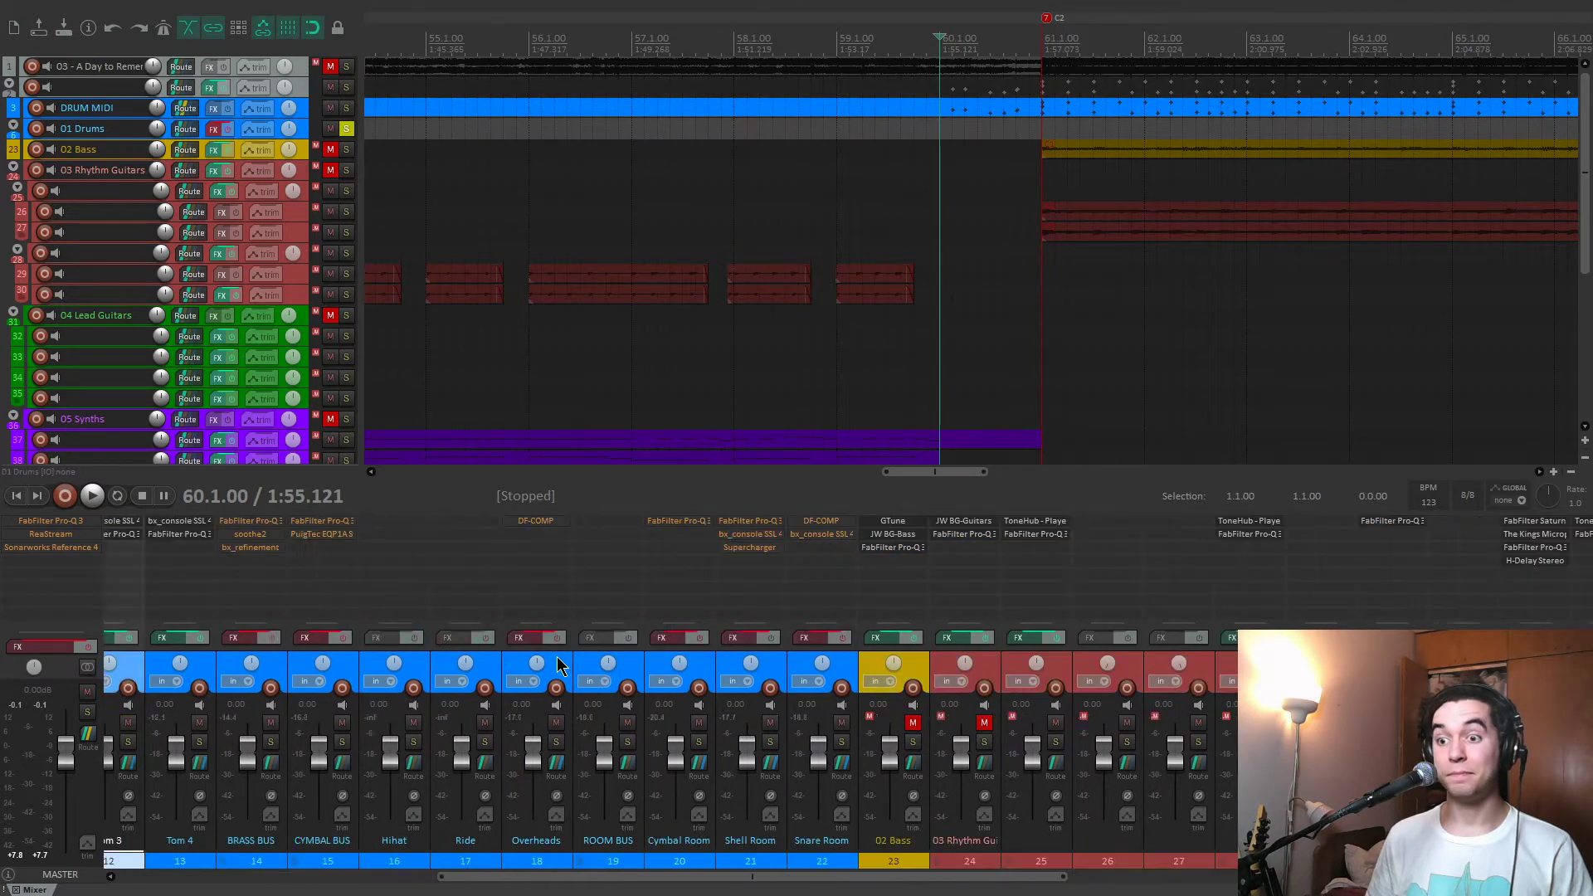
Play the soloed drums from the BD marker at 81.1.00 with the BRASS BUS effects still bypassed, and stop playback.
left_click(1022, 308)
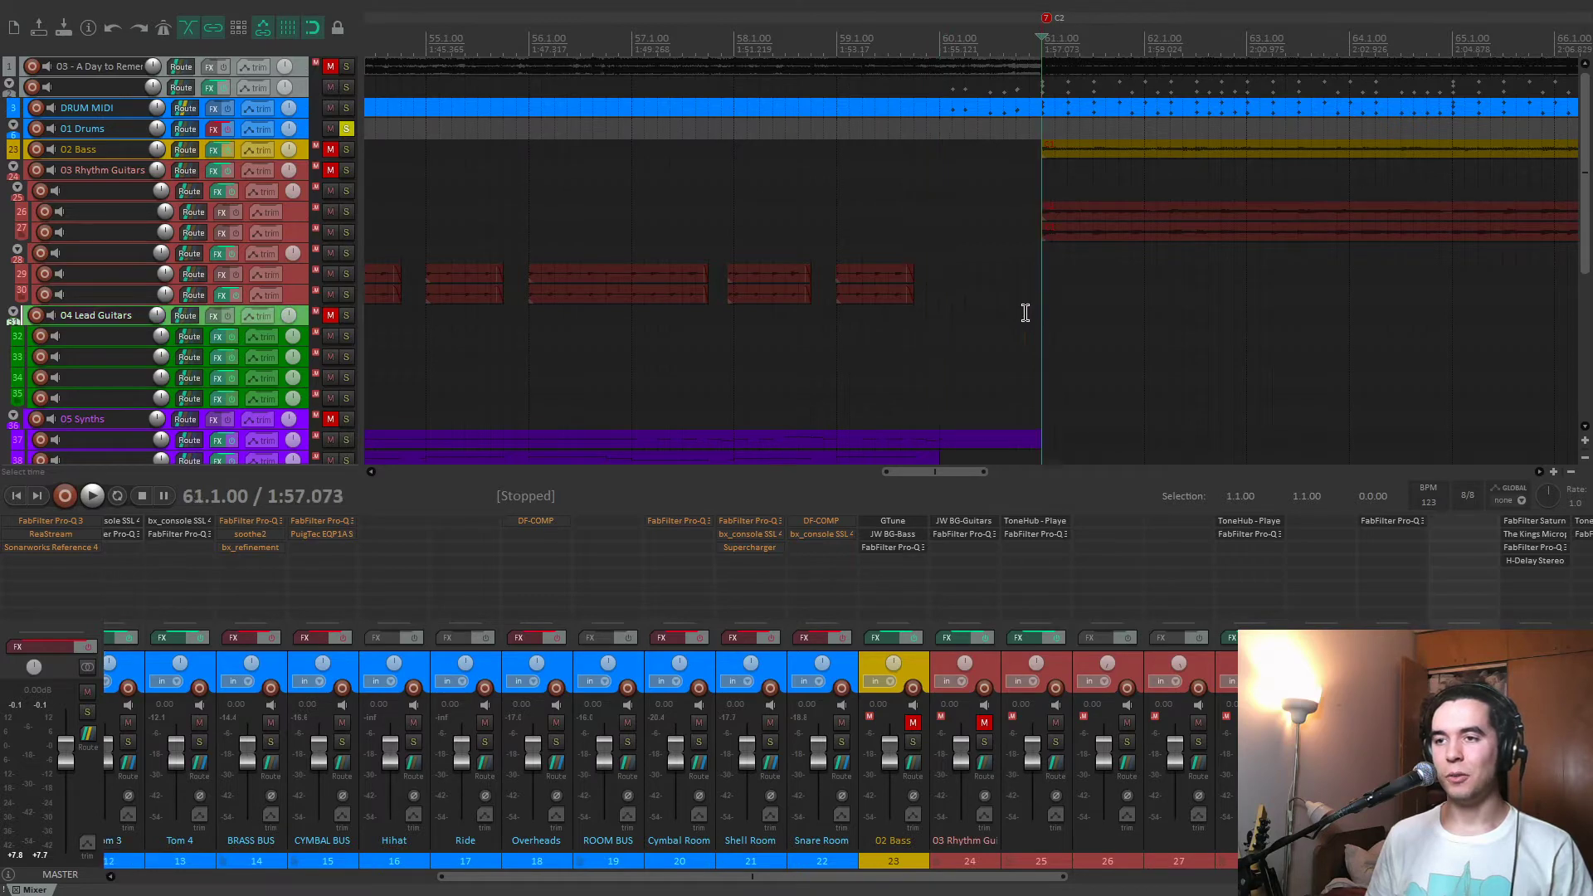
scroll(939, 322, "down", 5)
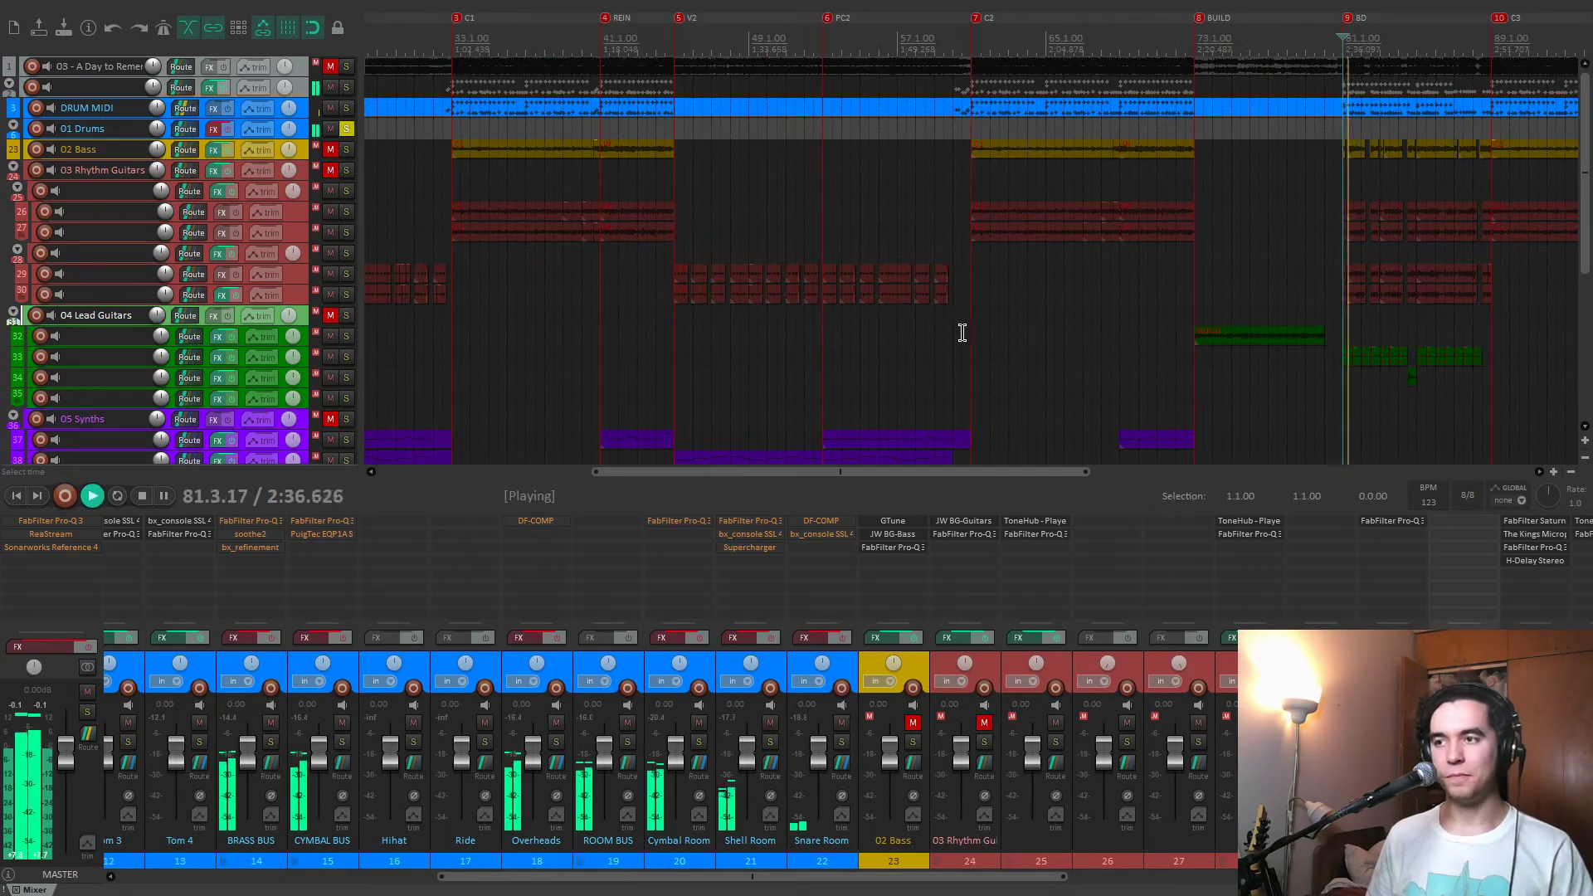
scroll(1020, 357, "down", 3)
scroll(778, 649, "up", 5)
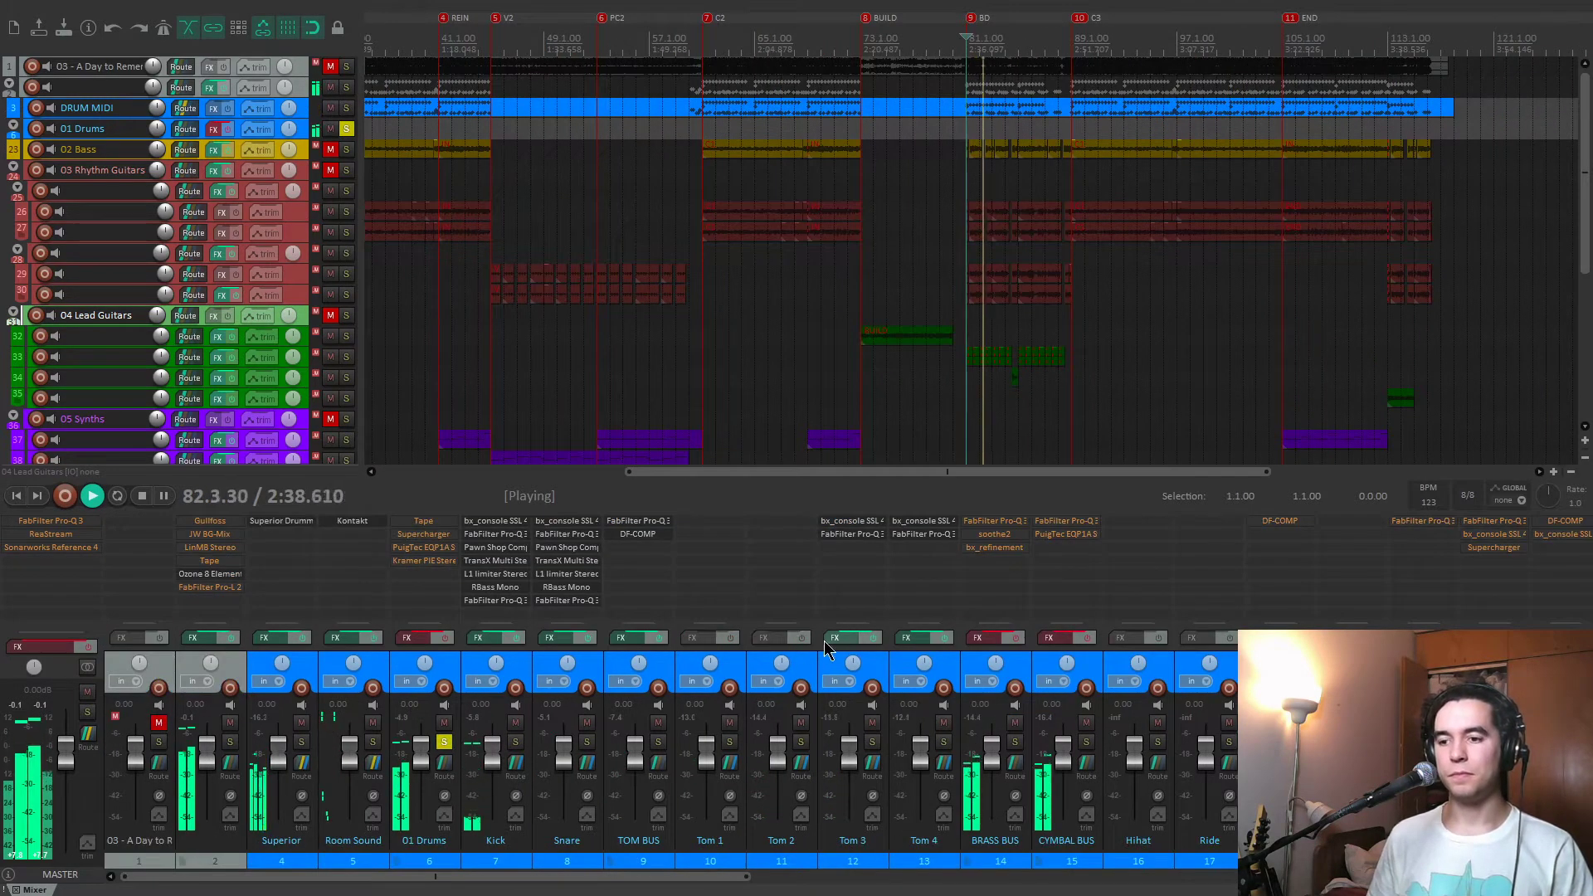
scroll(824, 641, "down", 5)
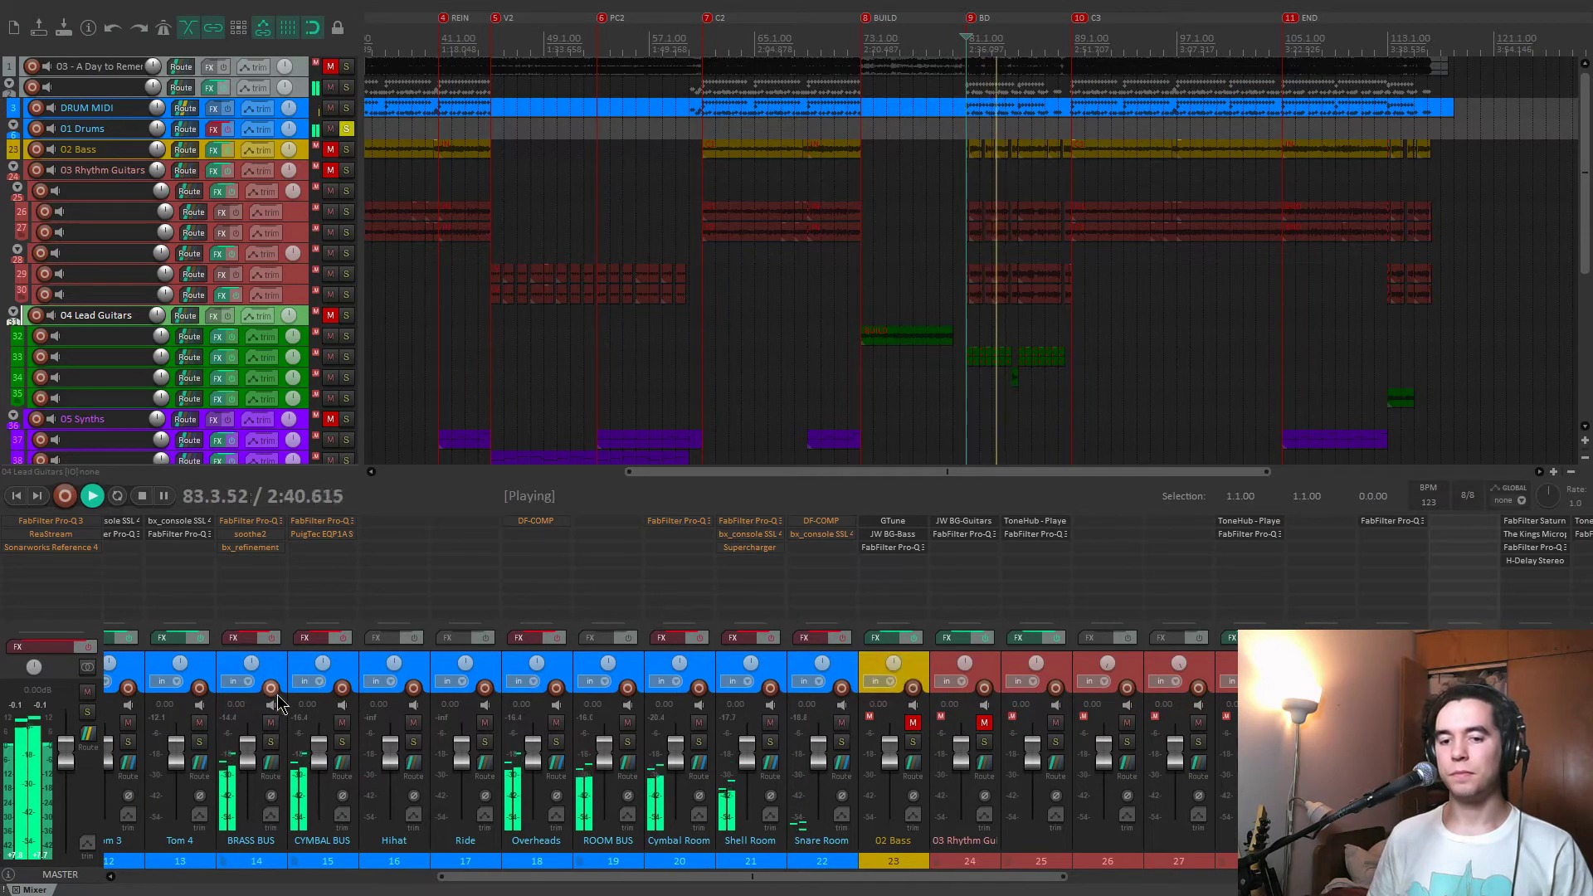
key("space")
Play the drums from the C2 marker at 61.1.00, compare the BRASS BUS effects on and off, and leave them enabled.
left_click(766, 430)
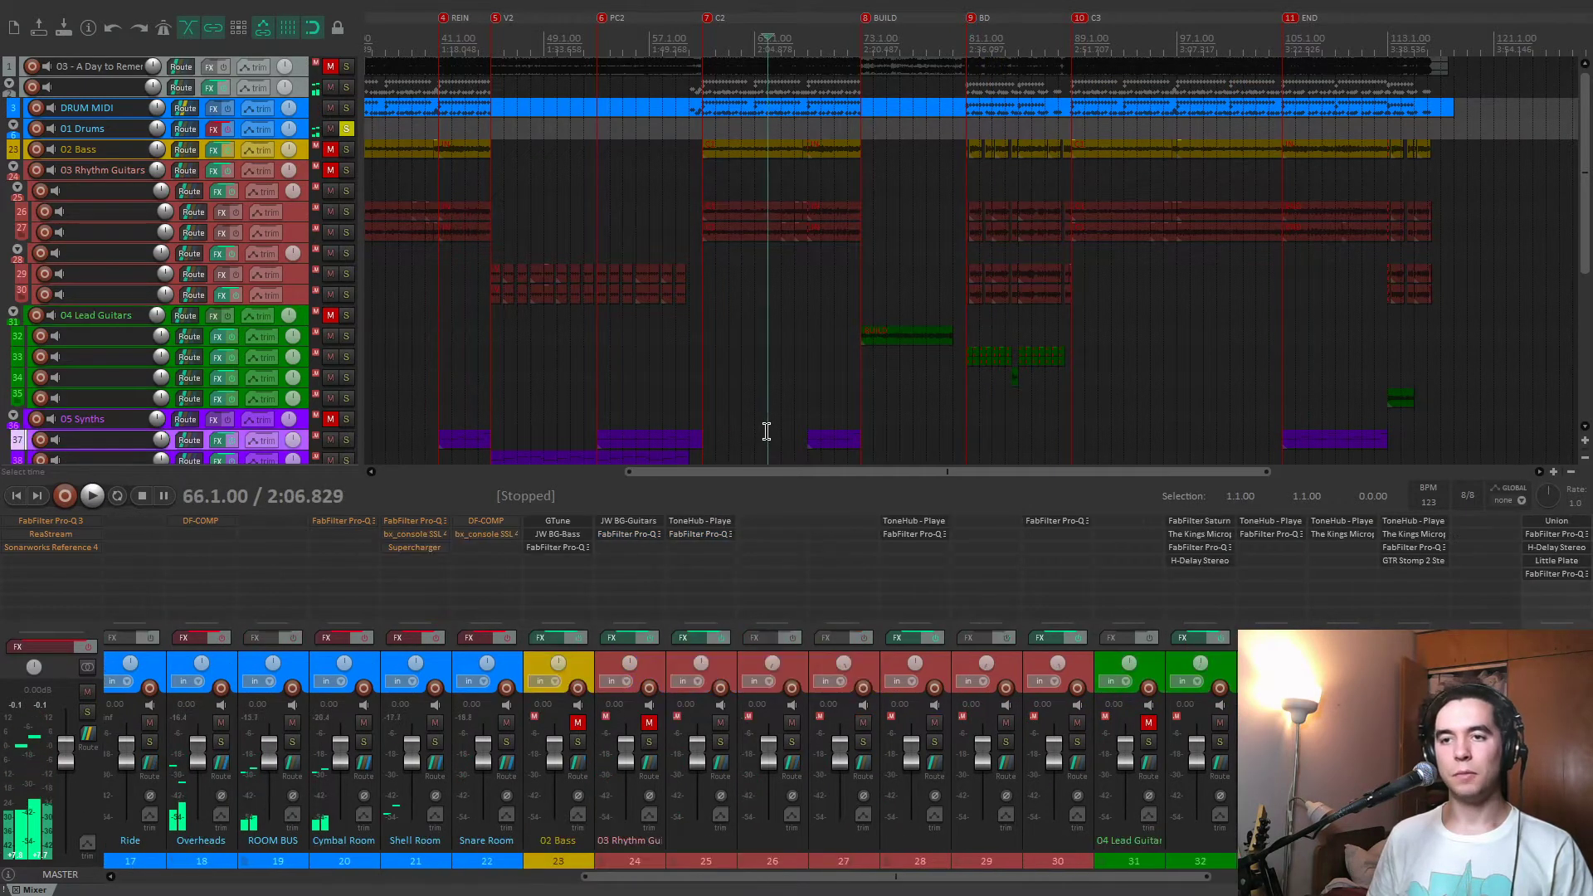
key("space")
scroll(630, 647, "up", 5)
left_click(677, 642)
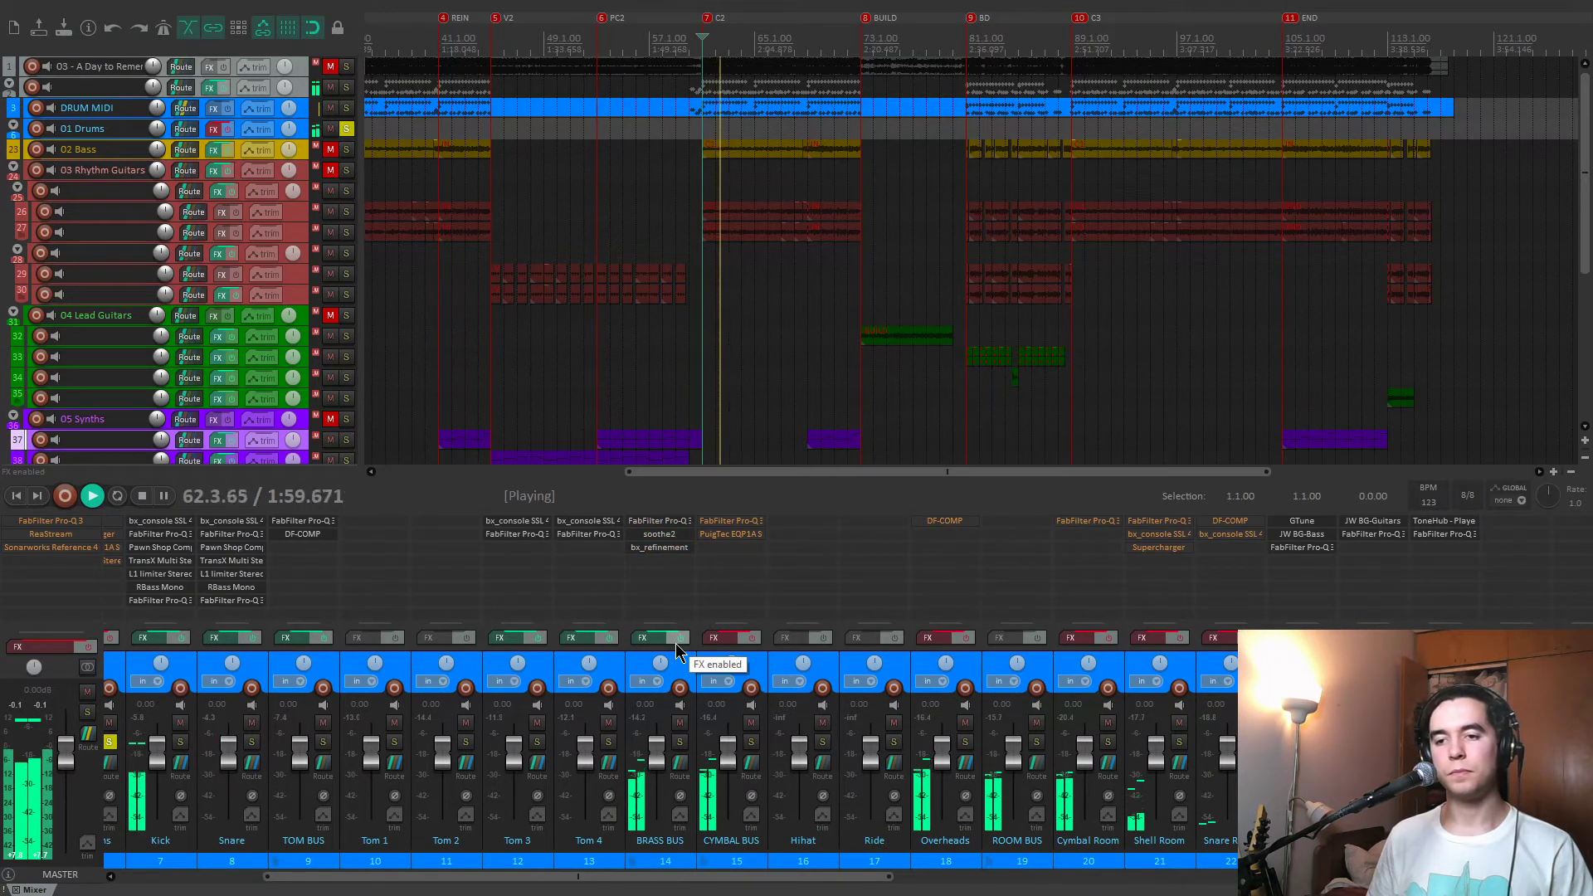
left_click(677, 647)
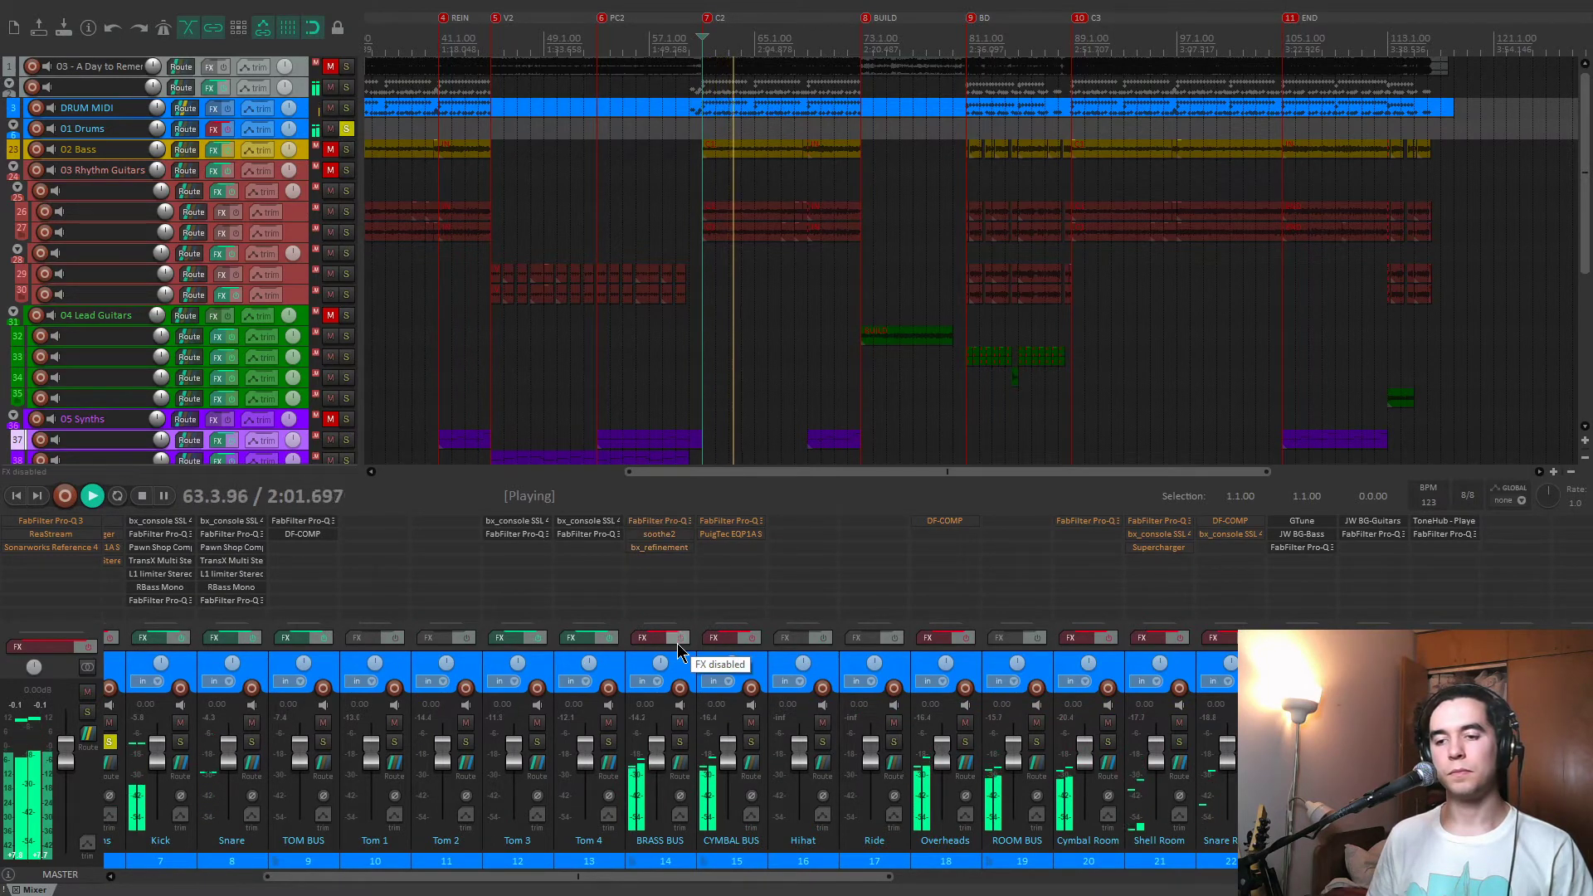
left_click(677, 647)
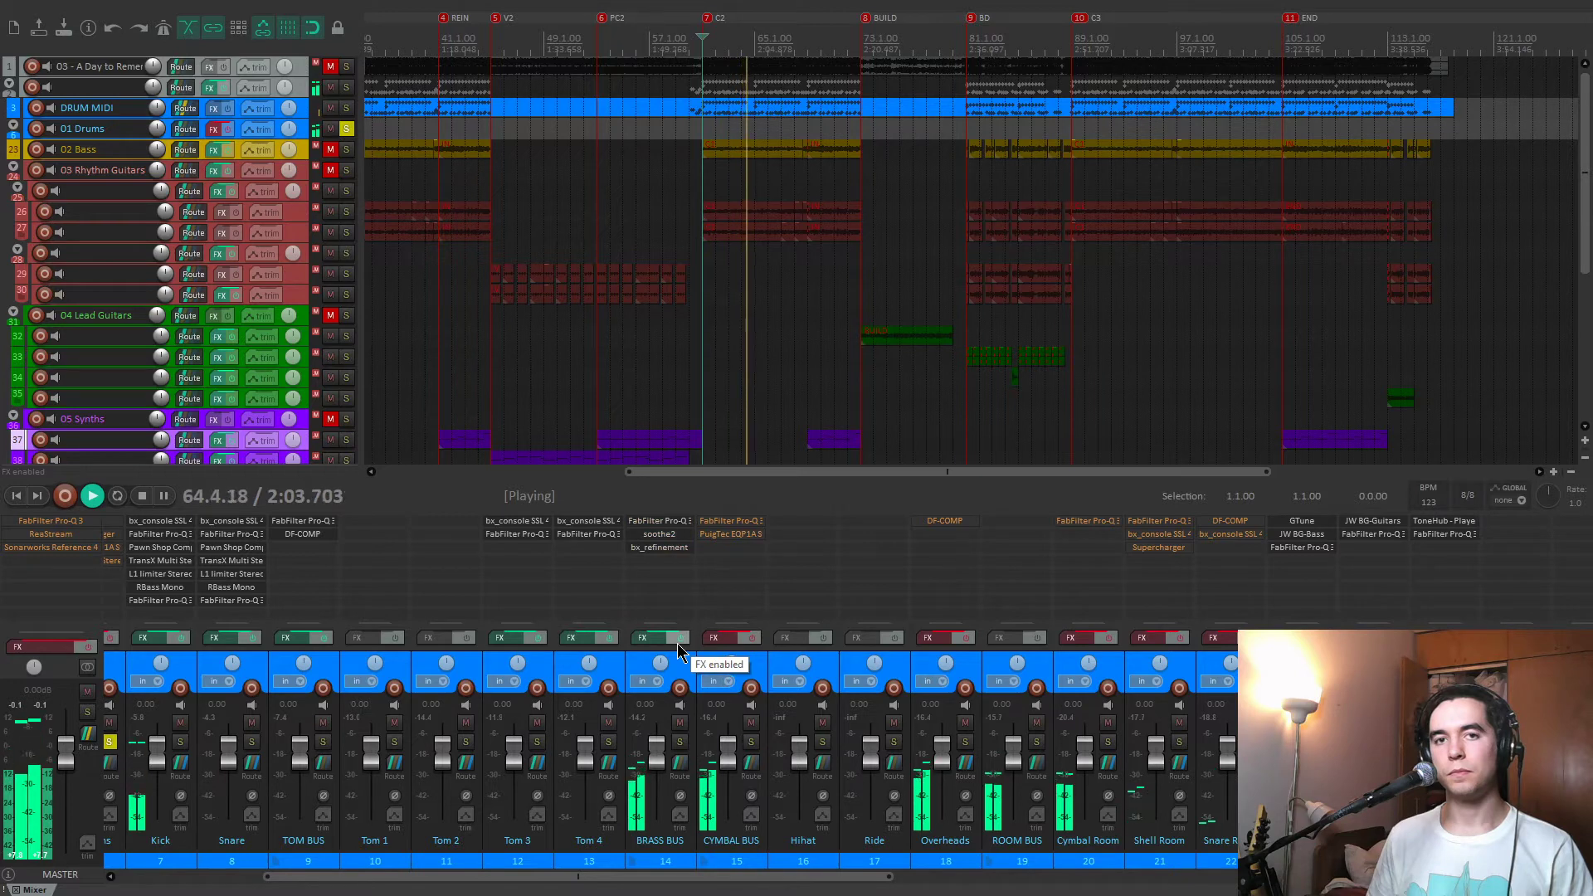
key("space")
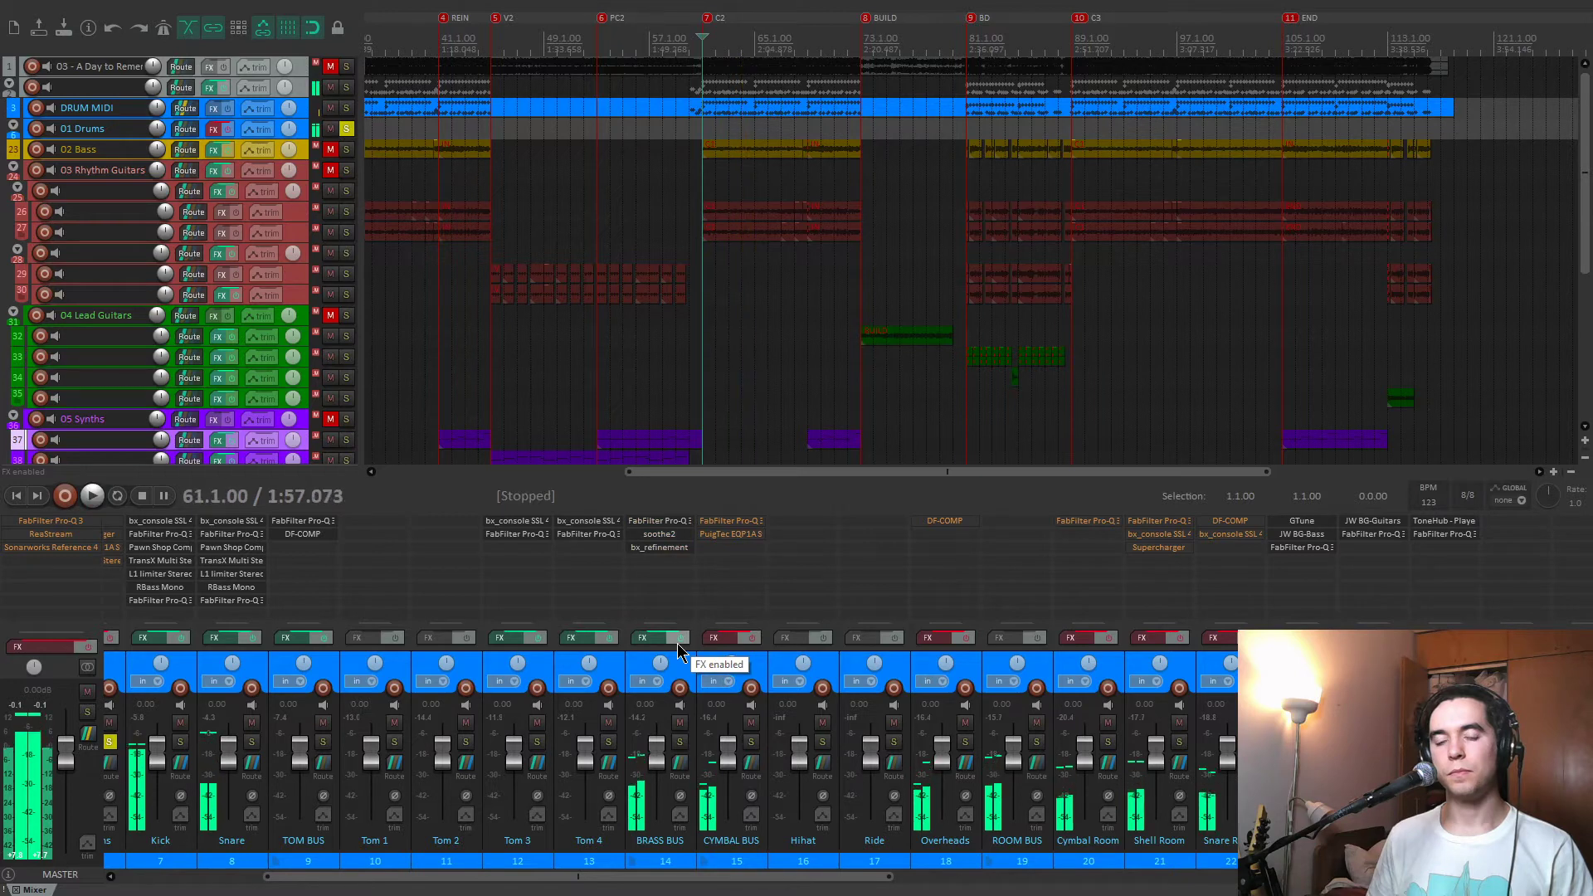
Inspect the BRASS BUS FabFilter Pro-Q 3, audition its 3407 Hz cut and the neighbouring cut above it in isolation, and close the equalizer.
double_click(678, 529)
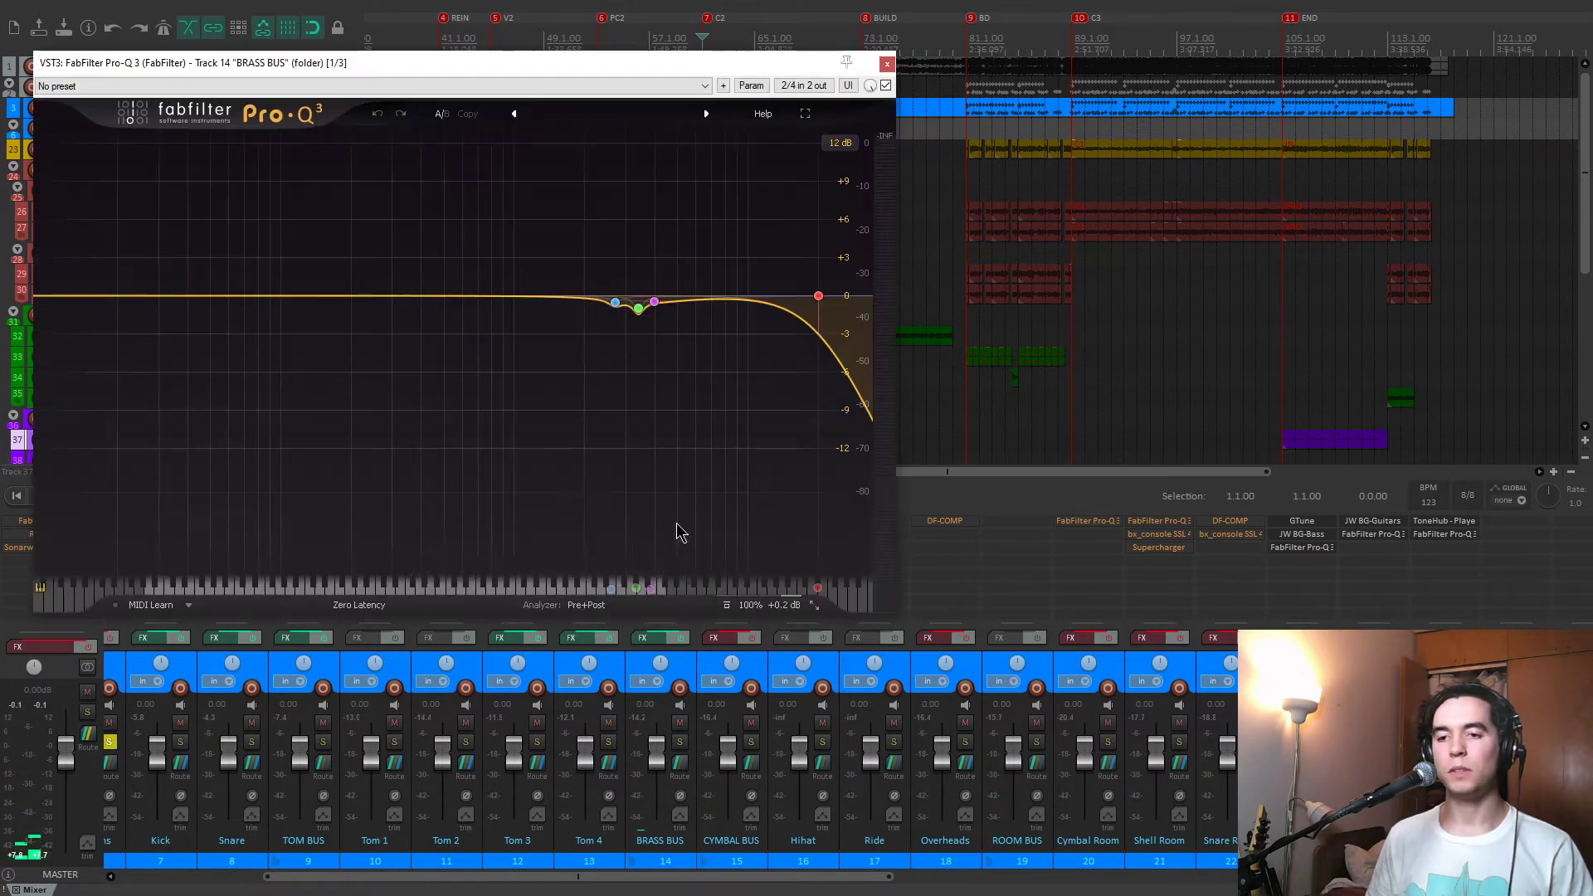
key("space")
mouse_move(646, 317)
mouse_move(818, 302)
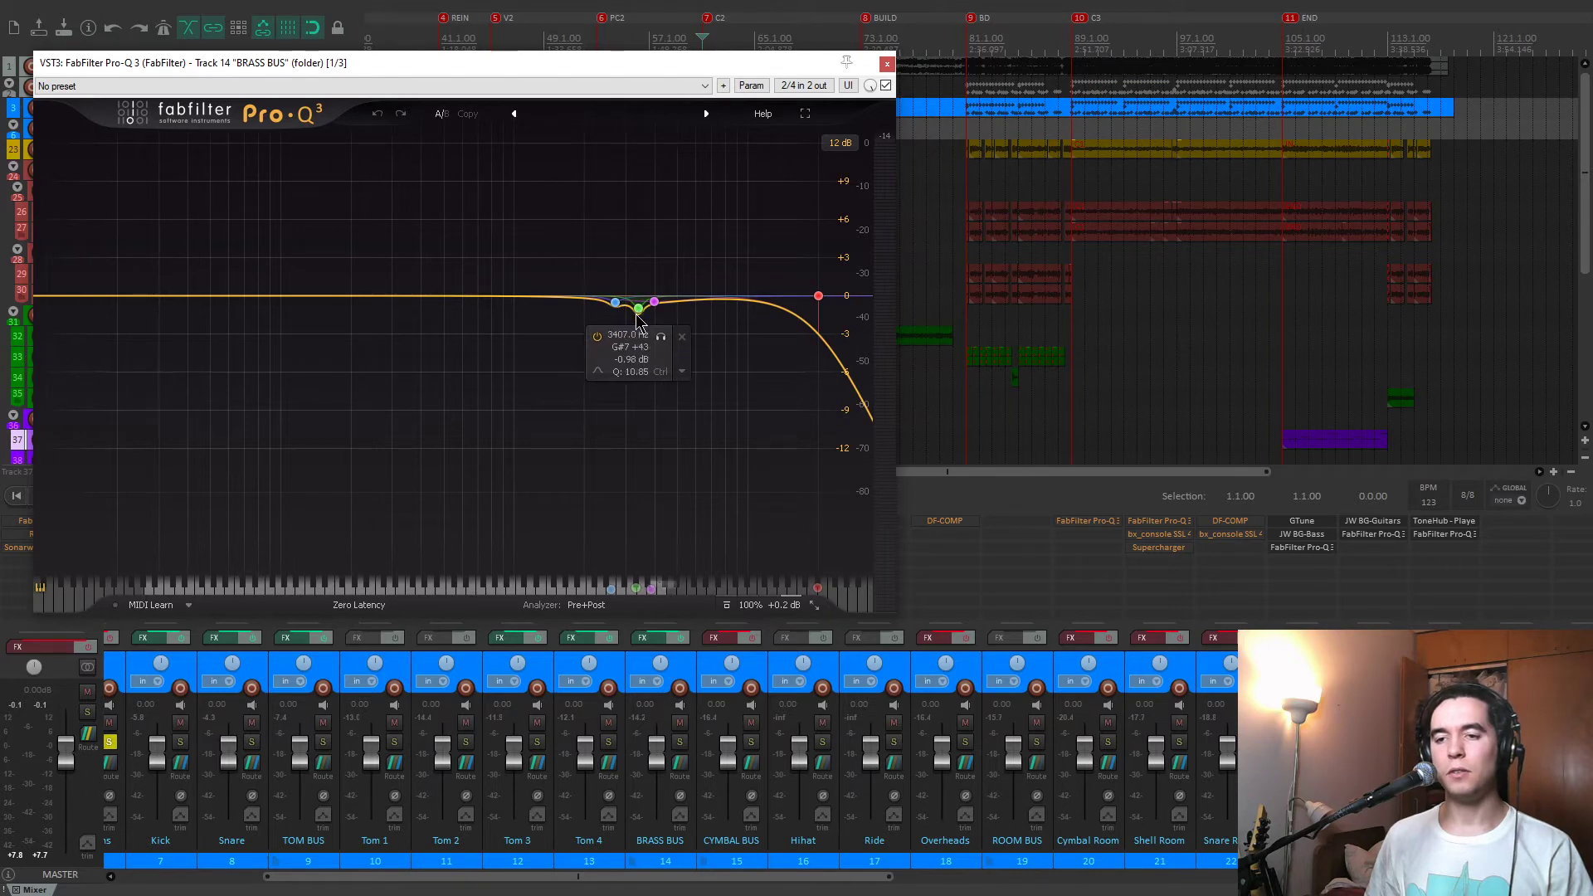
key("space")
left_click(661, 336)
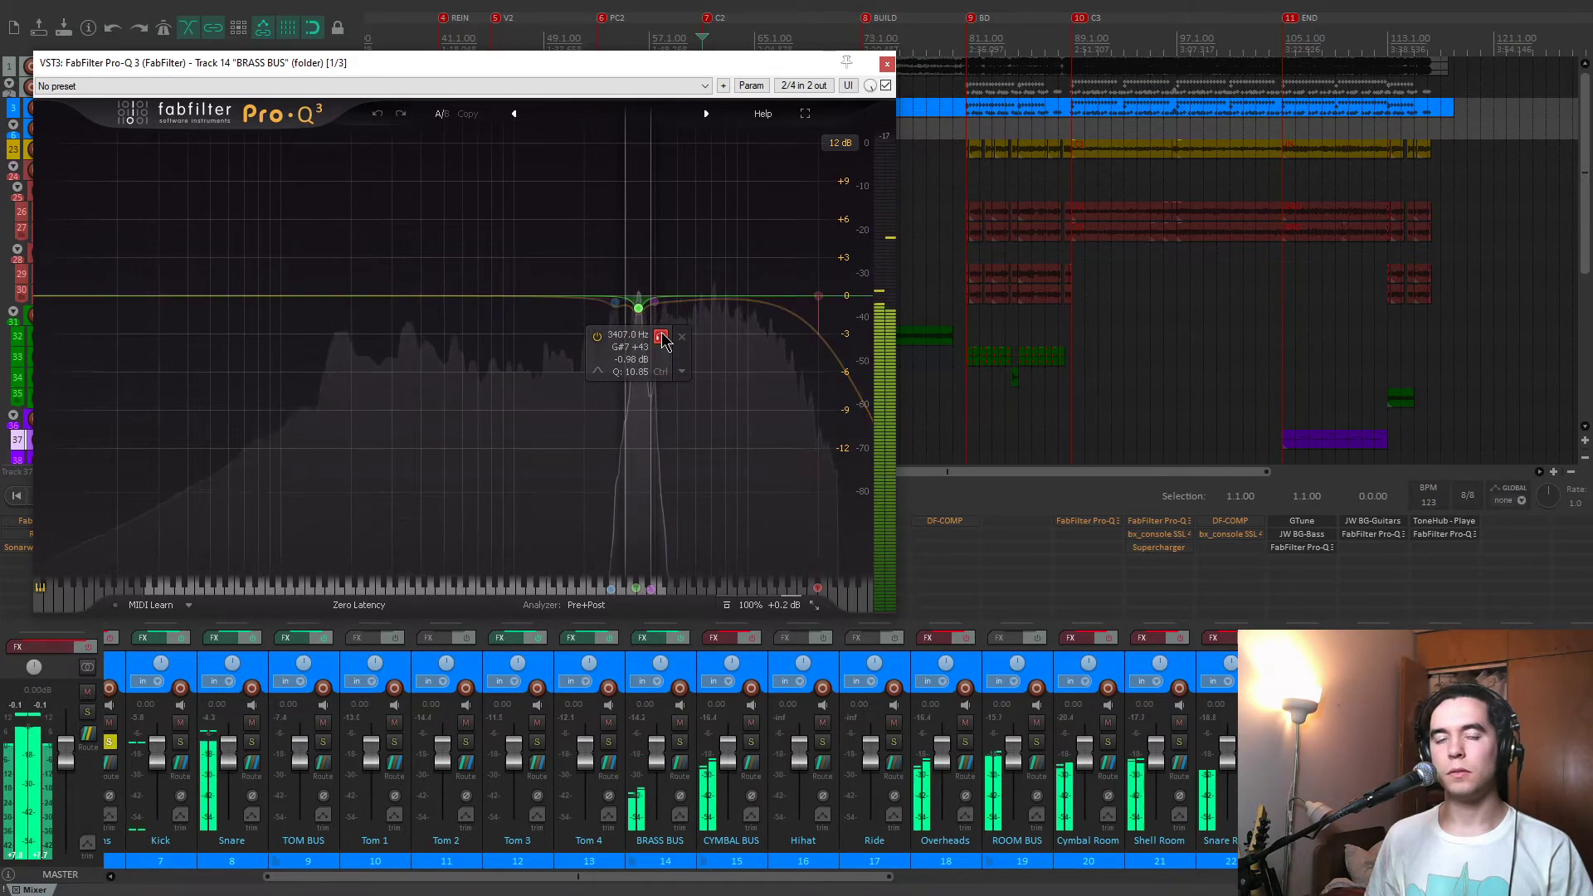
left_click(654, 301)
left_click(675, 331)
left_click(887, 64)
key("space")
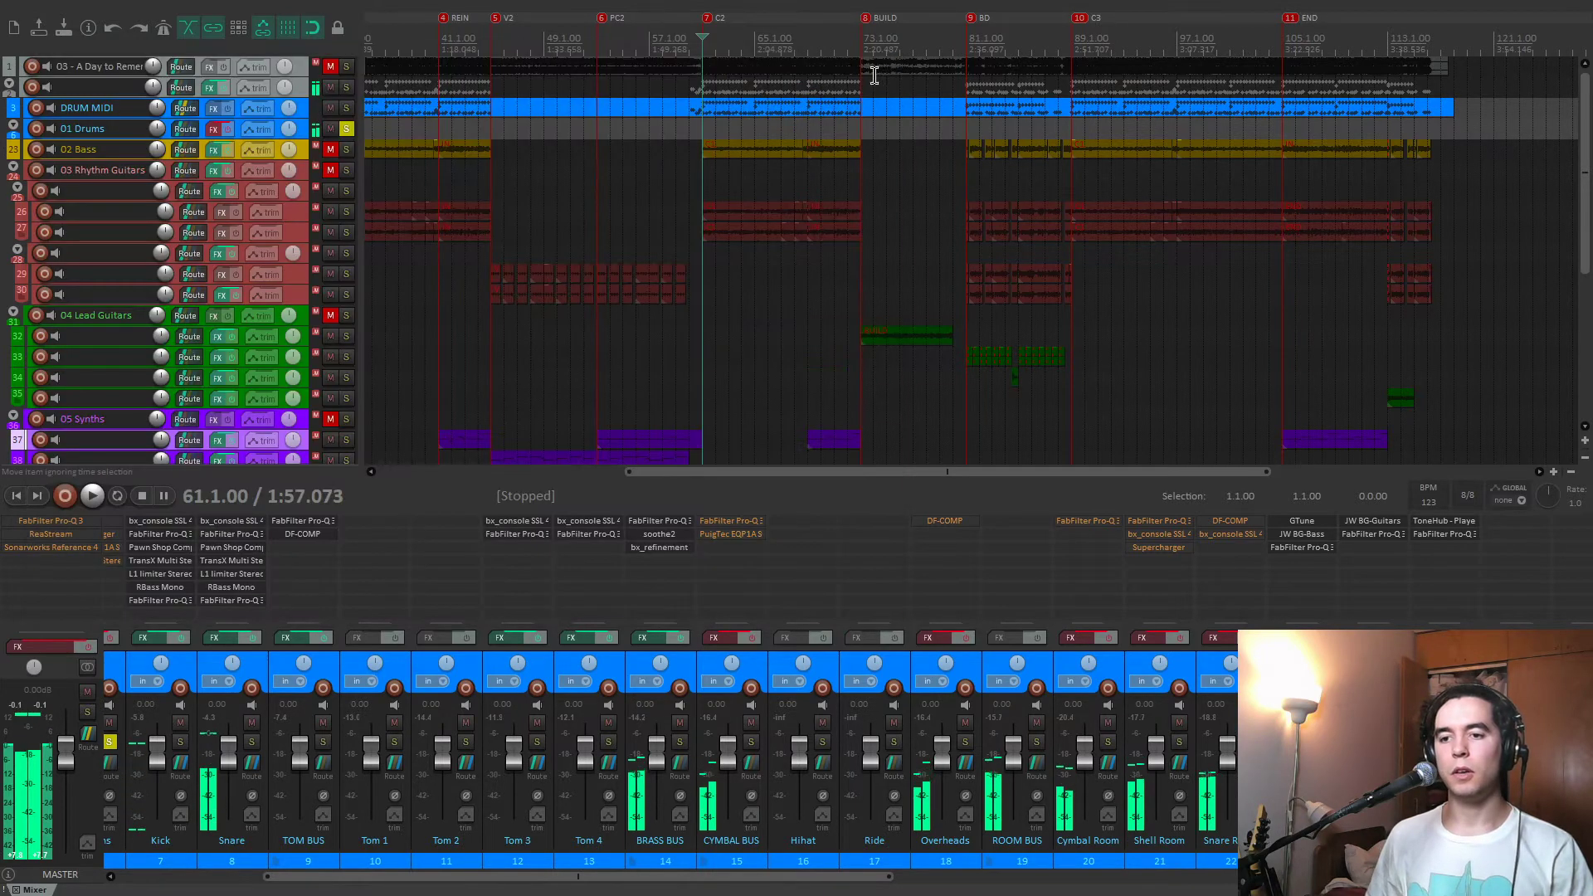
Open soothe2 on the BRASS BUS, solo the bus, and compare the delta signal with the normal output during playback.
left_click(660, 534)
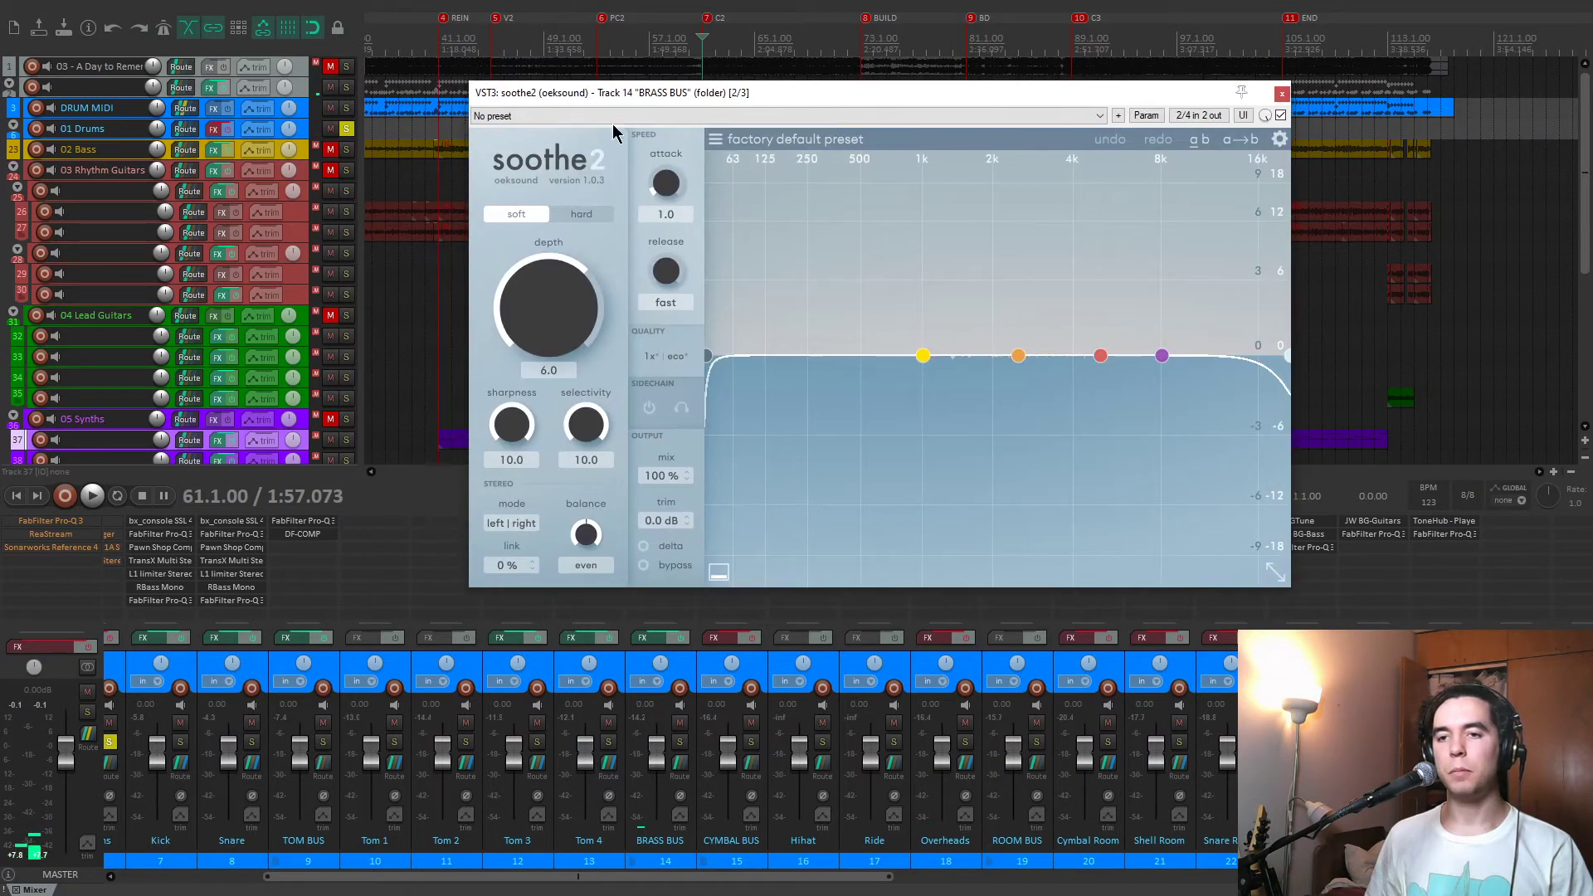
key("space")
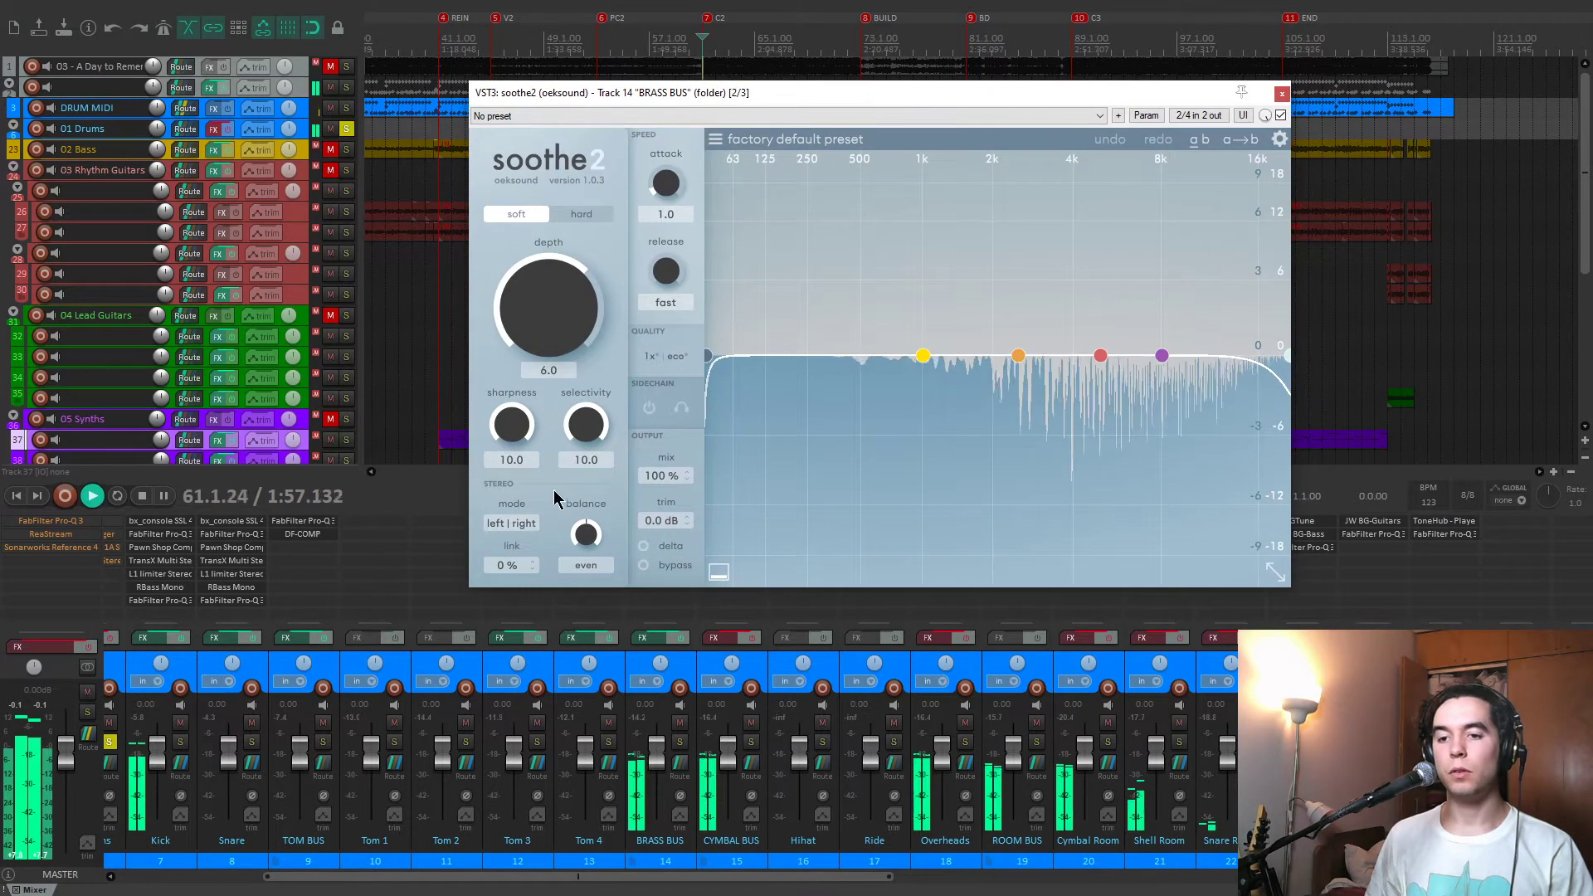
left_click(644, 546)
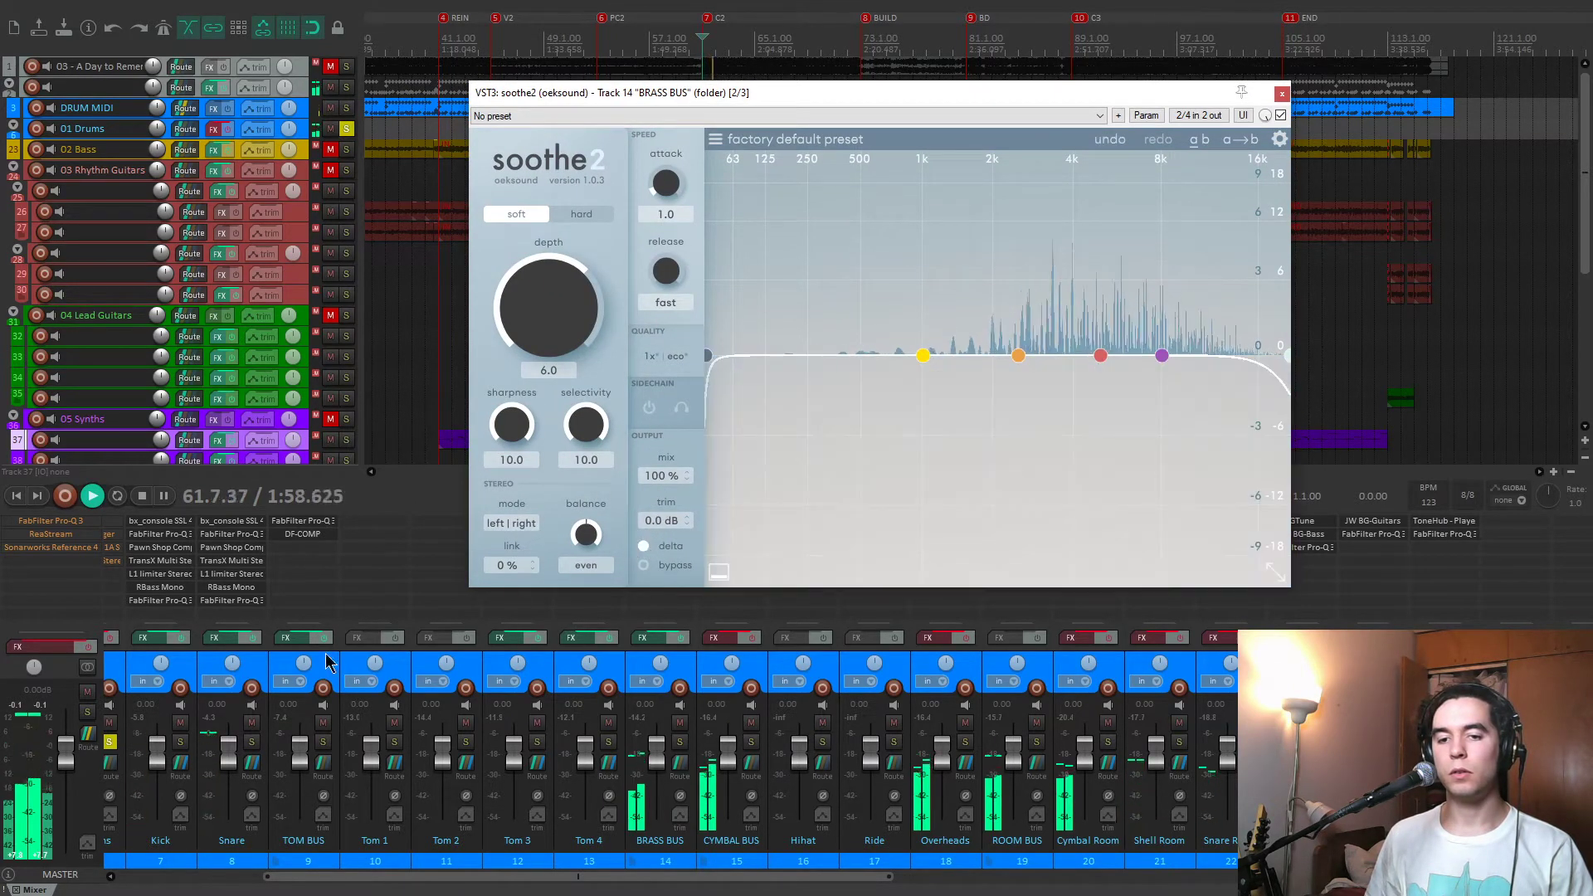
left_click(750, 742)
left_click(750, 743)
left_click(679, 743)
scroll(623, 664, "right", 5)
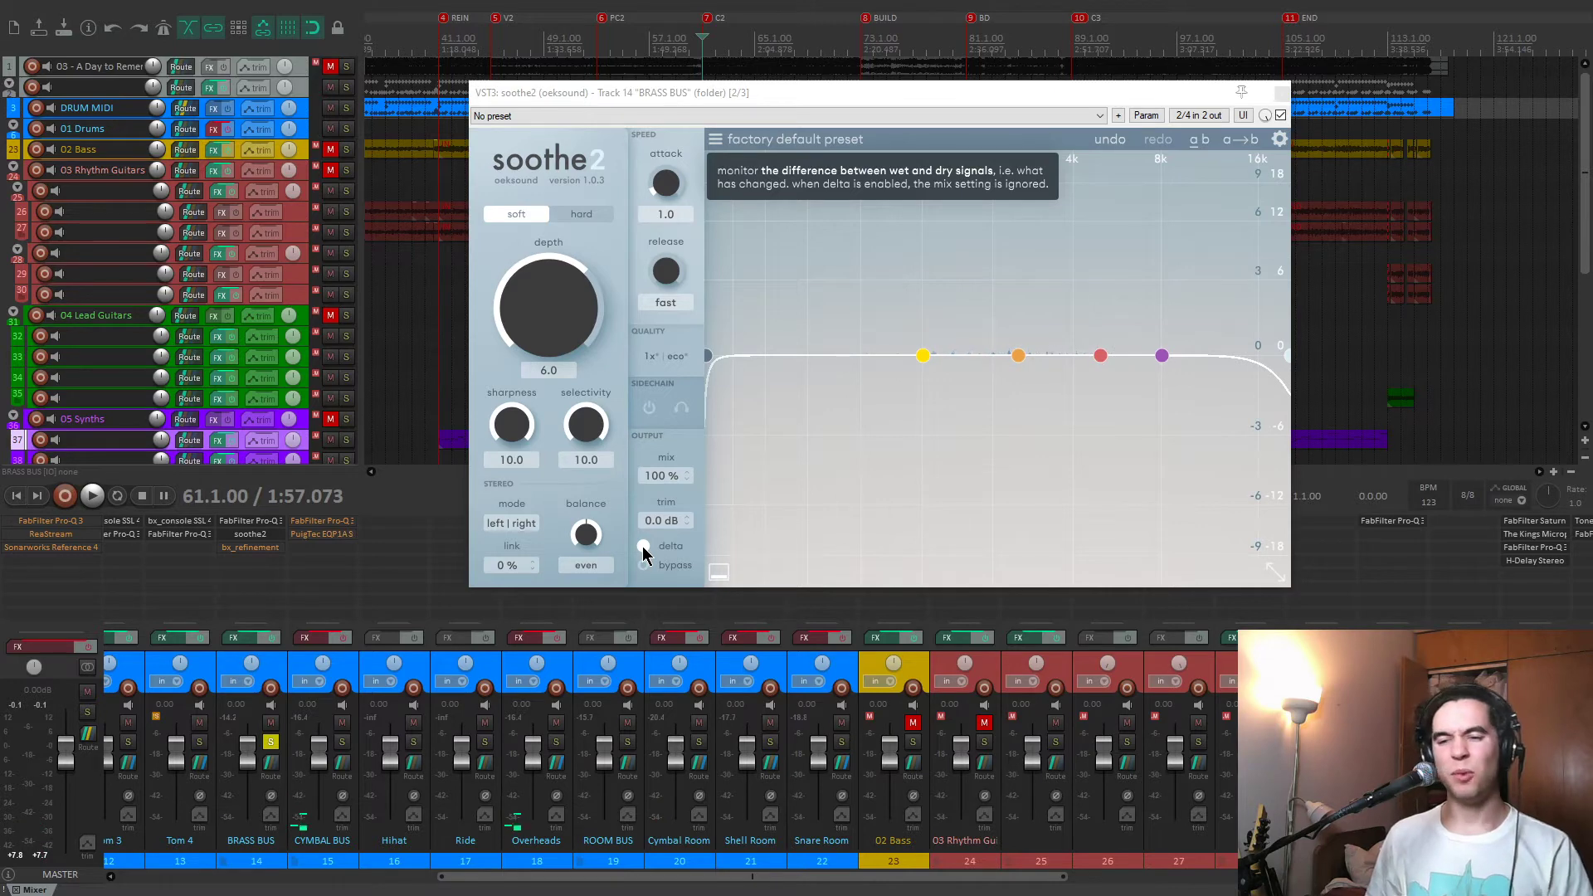
key("space")
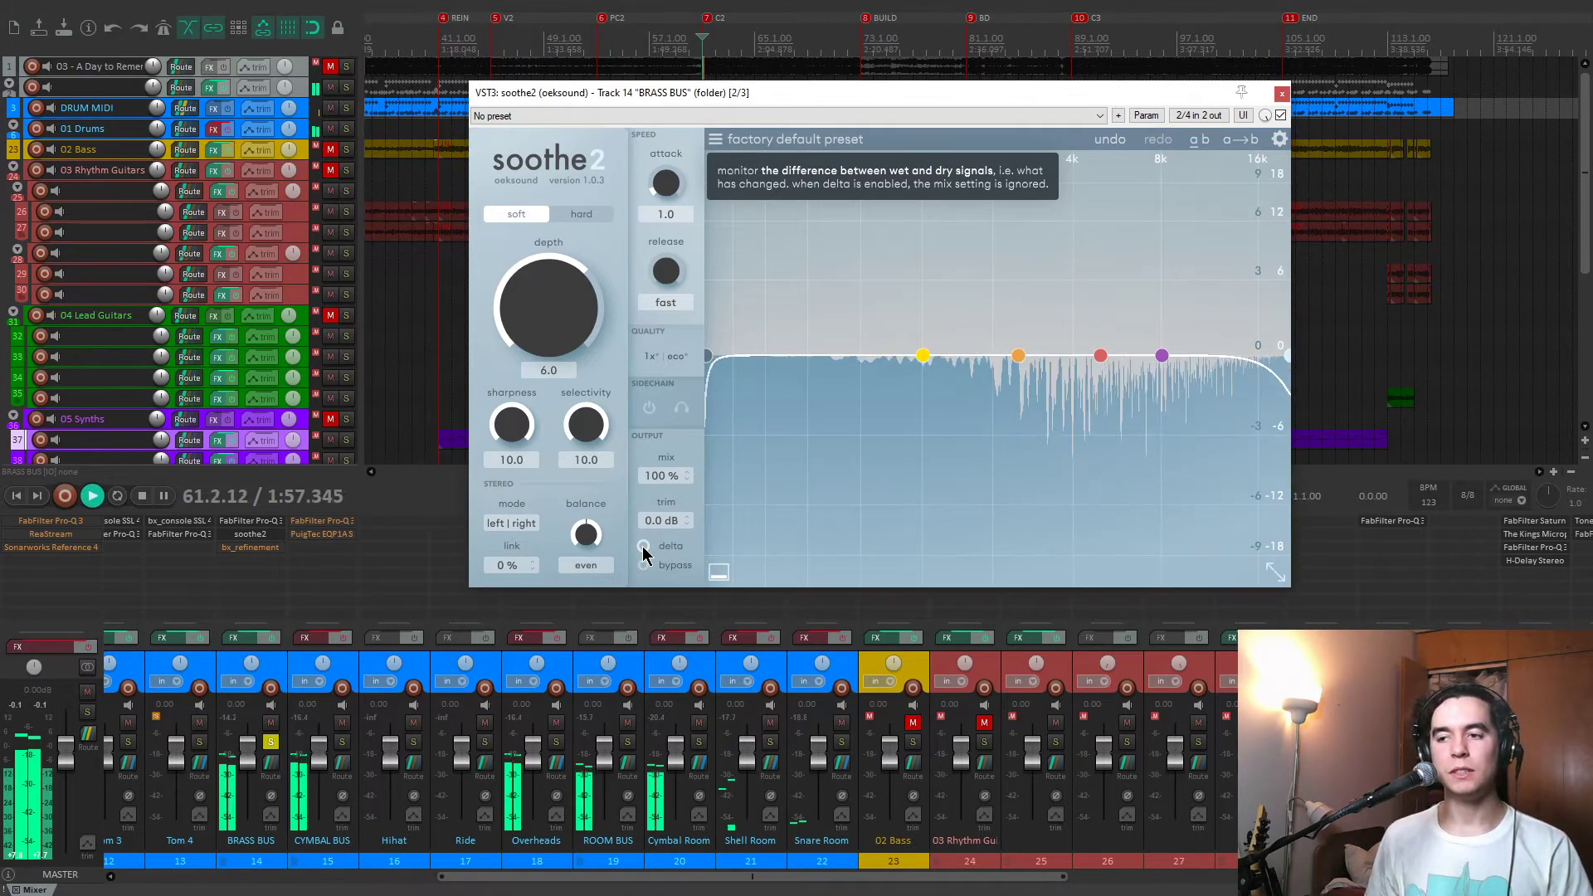
Reactivate and open bx_refinement on the BRASS BUS, close soothe2, and audition the Solo Filter signal during playback.
left_click(265, 554)
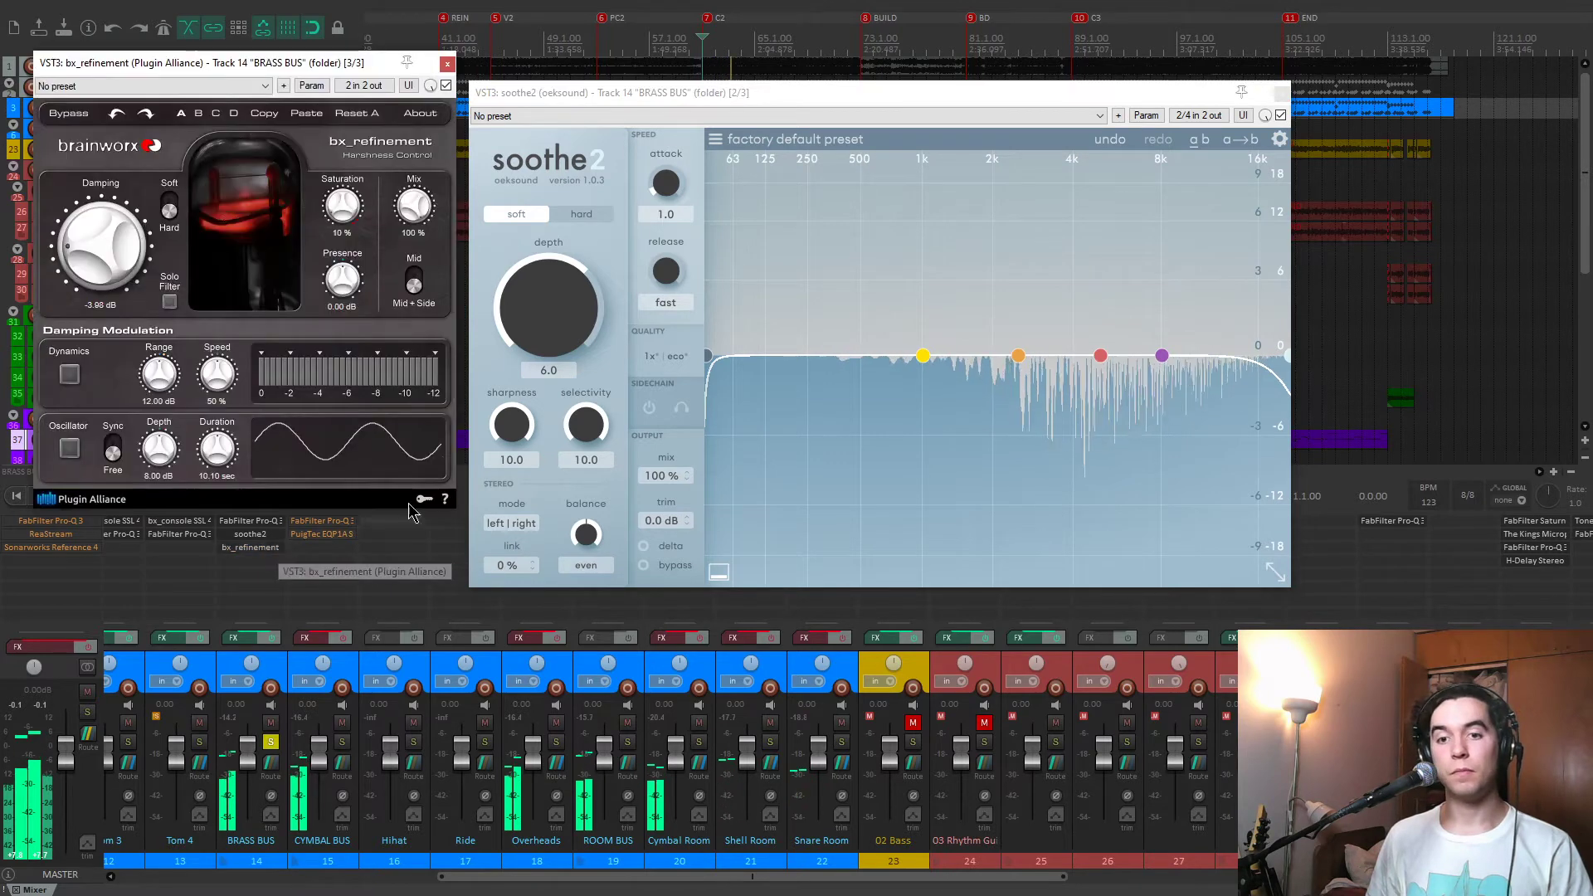
left_click(1283, 93)
left_click_drag(319, 66, 795, 116)
key("space")
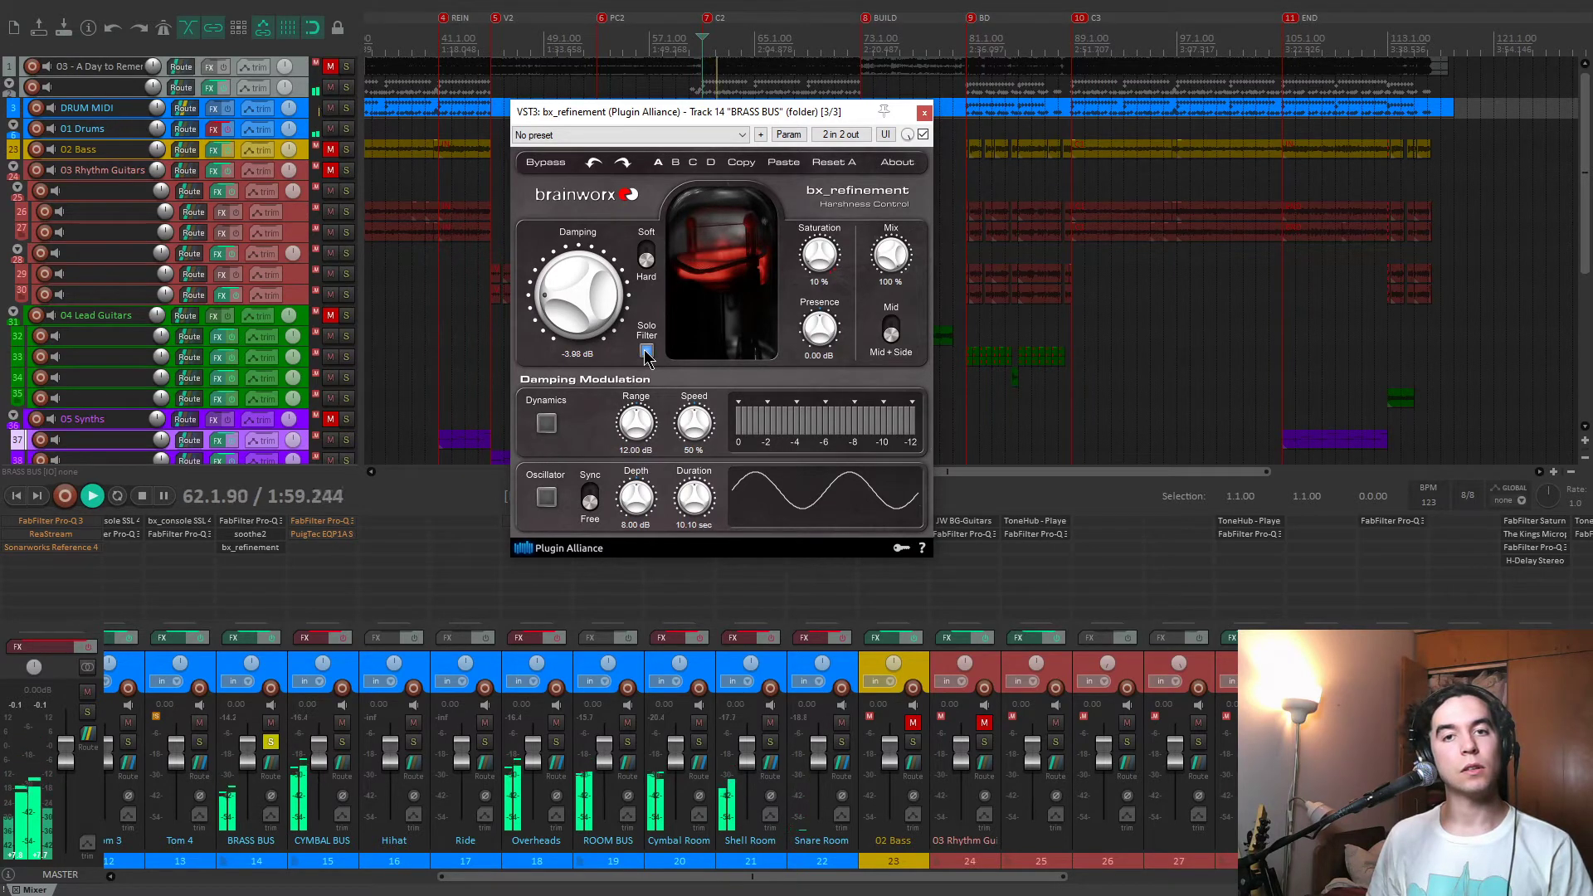
Compare the soloed BRASS BUS with its effects off and on, leave them enabled, unsolo the bus, and close bx_refinement.
left_click(272, 636)
left_click(272, 636)
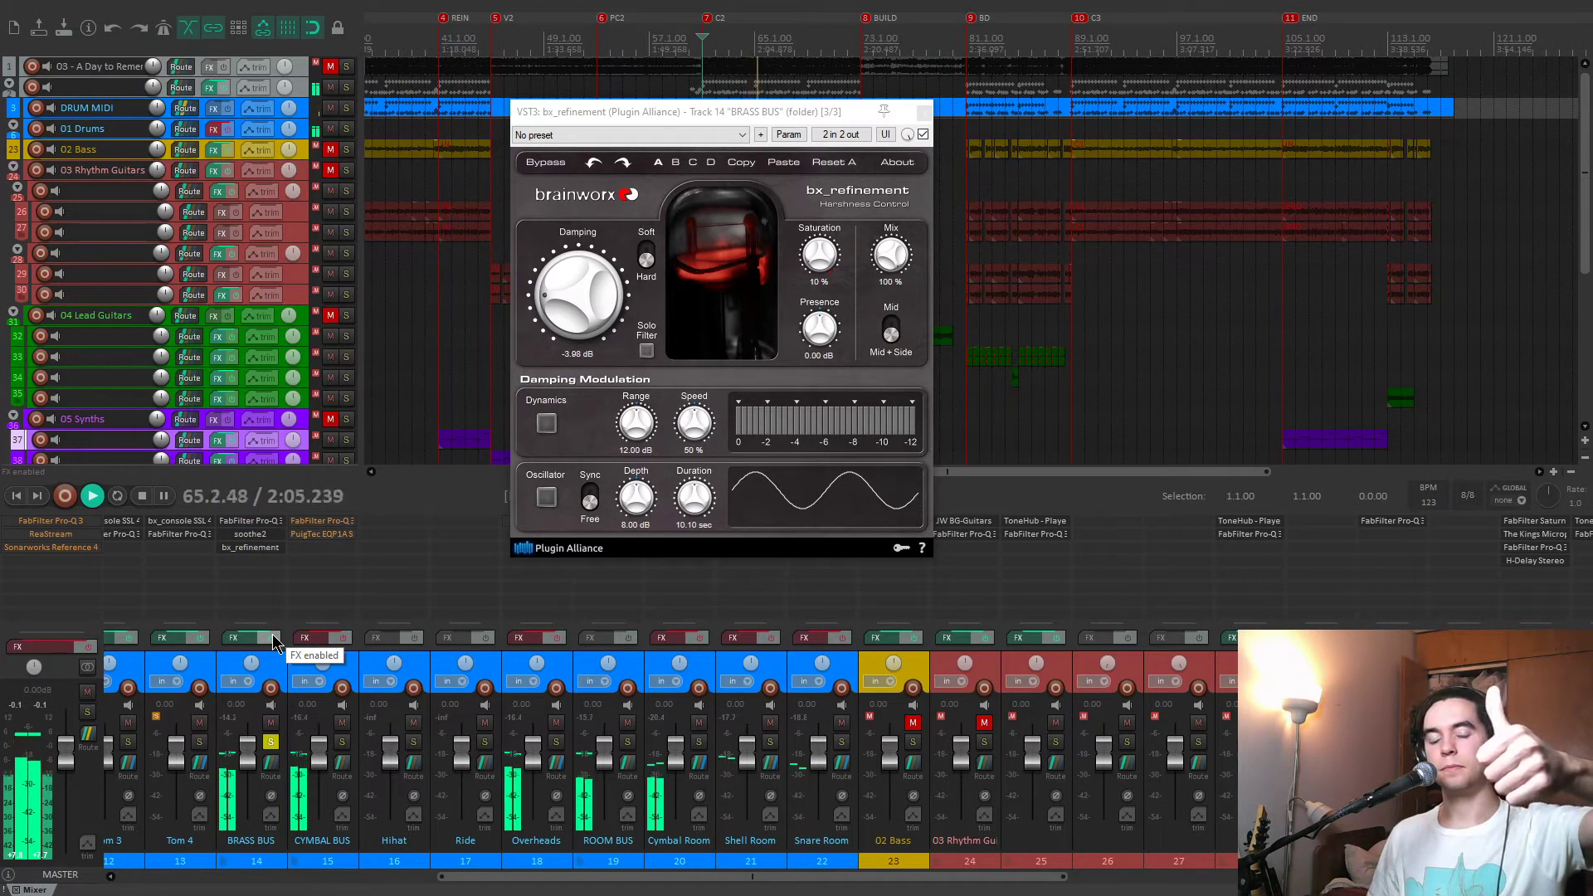
left_click(272, 636)
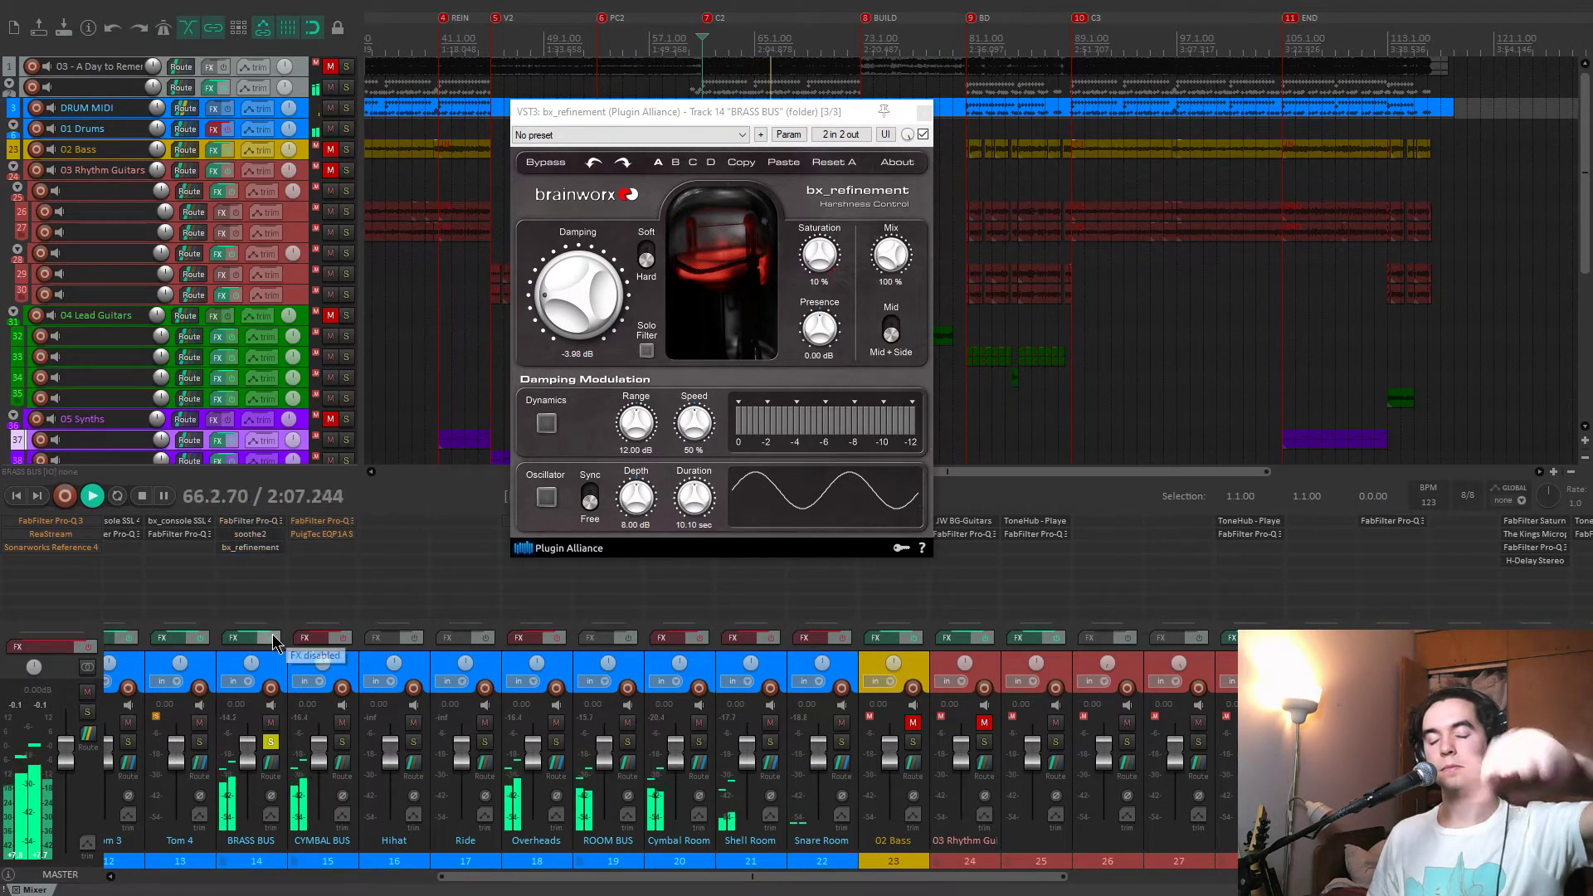
key("space")
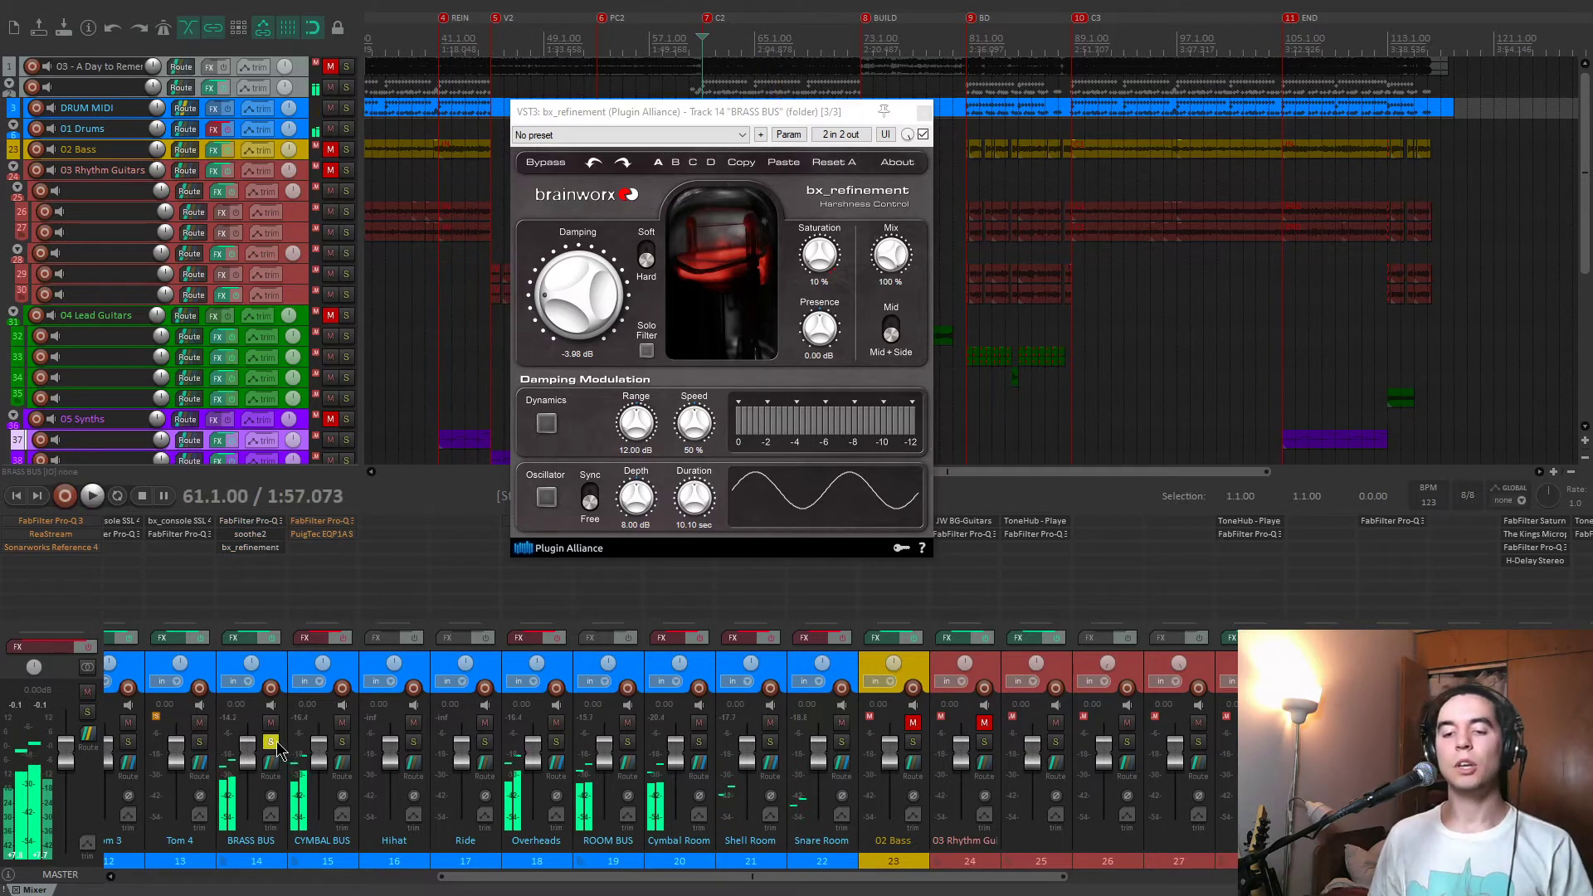
left_click(273, 743)
left_click(924, 113)
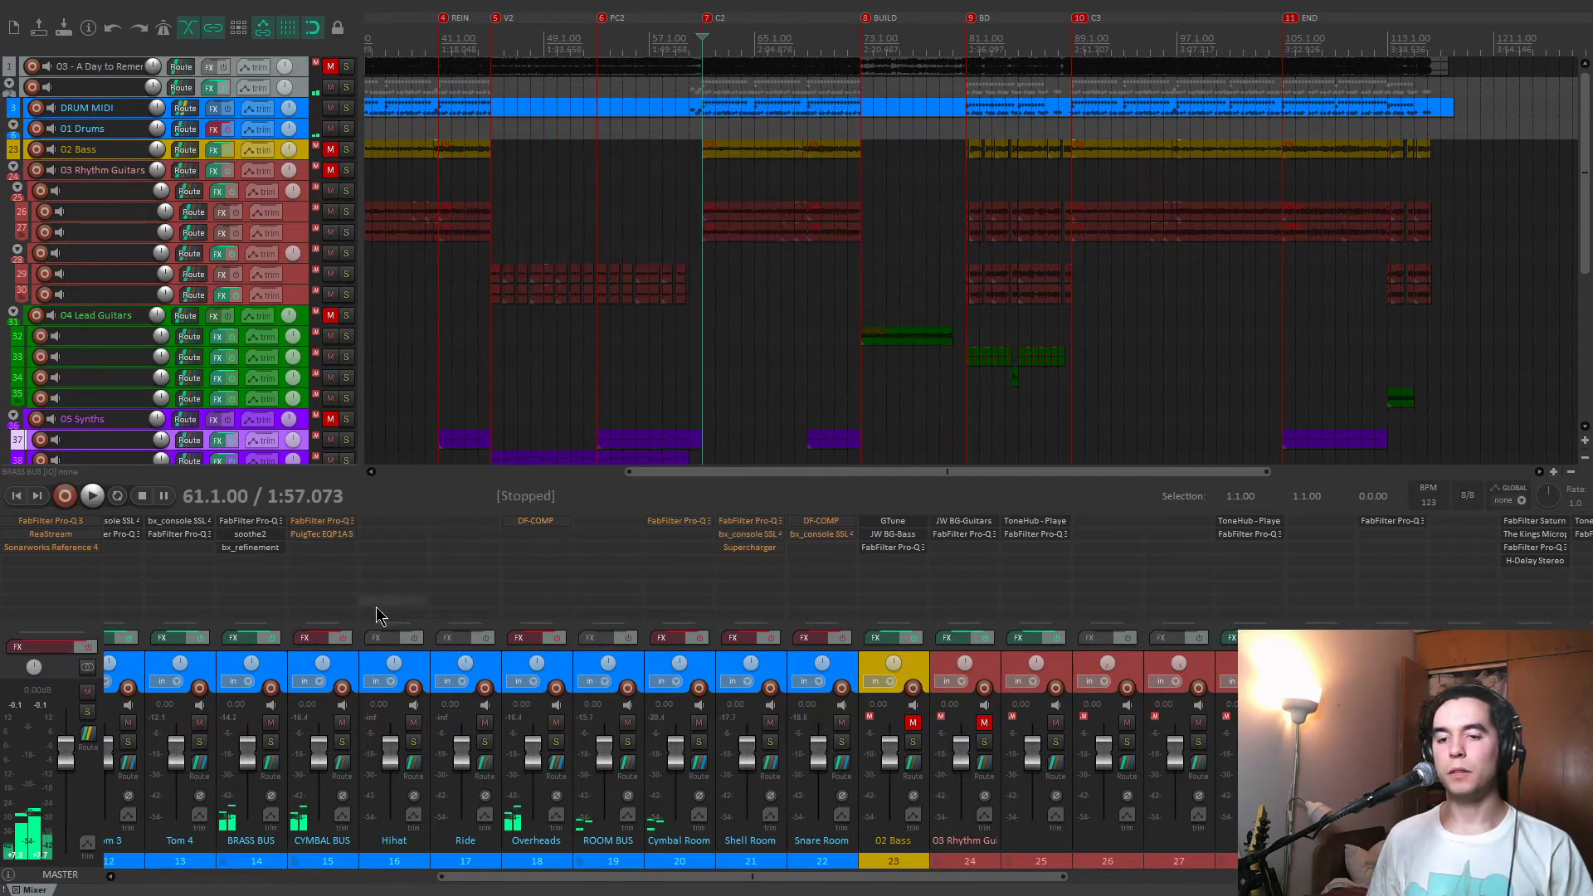
Play the soloed CYMBAL BUS briefly from 61.1.00, stop, and solo the Overheads track instead.
left_click(342, 742)
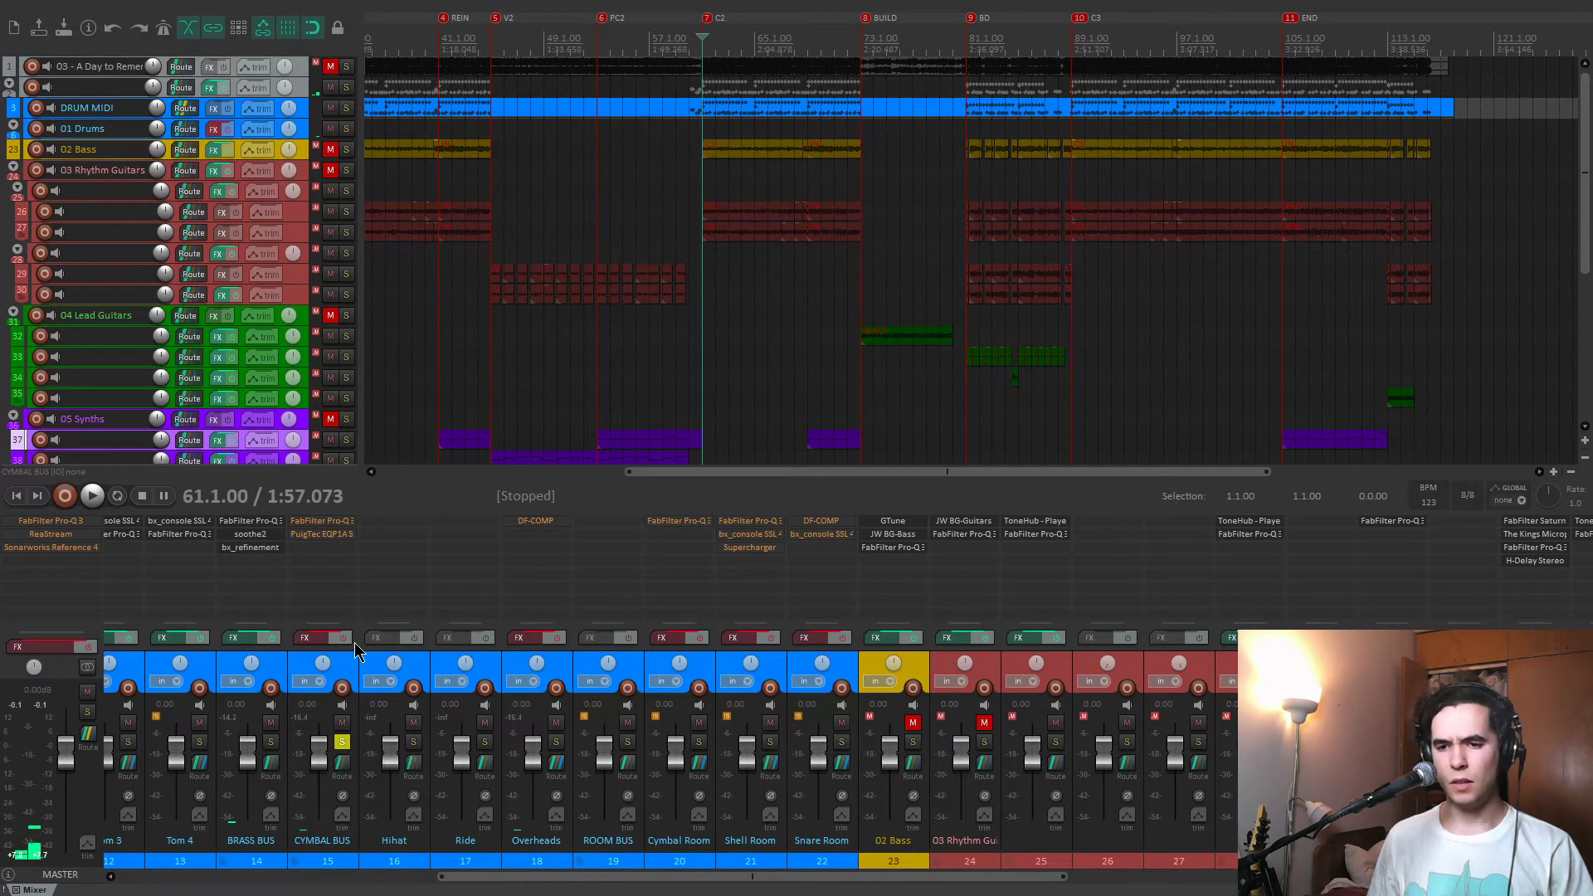
key("space")
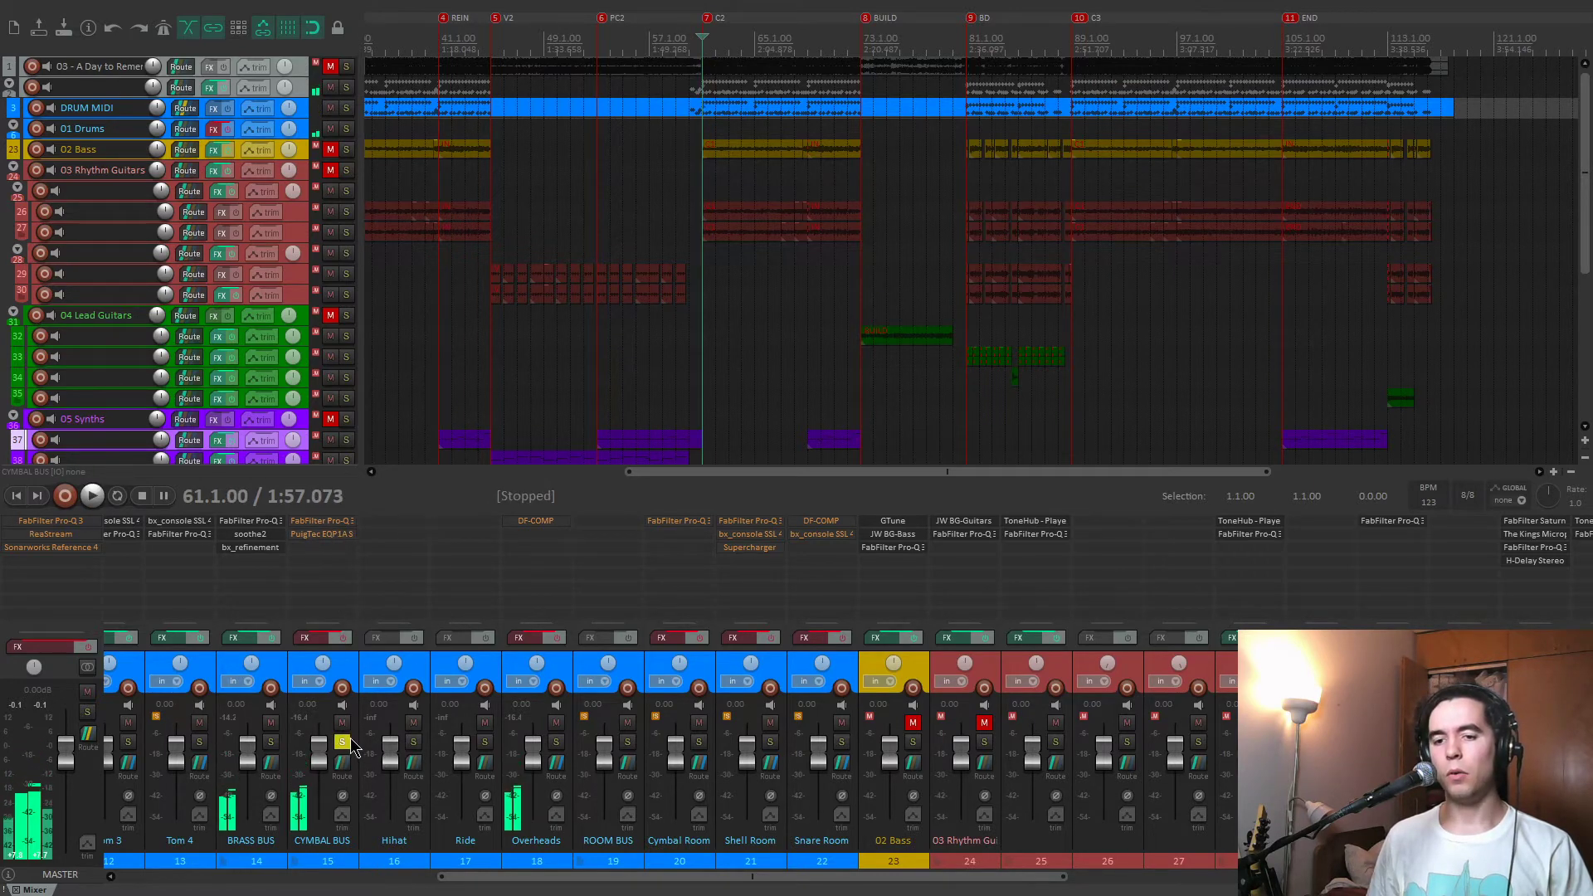
left_click(341, 741)
left_click(556, 742)
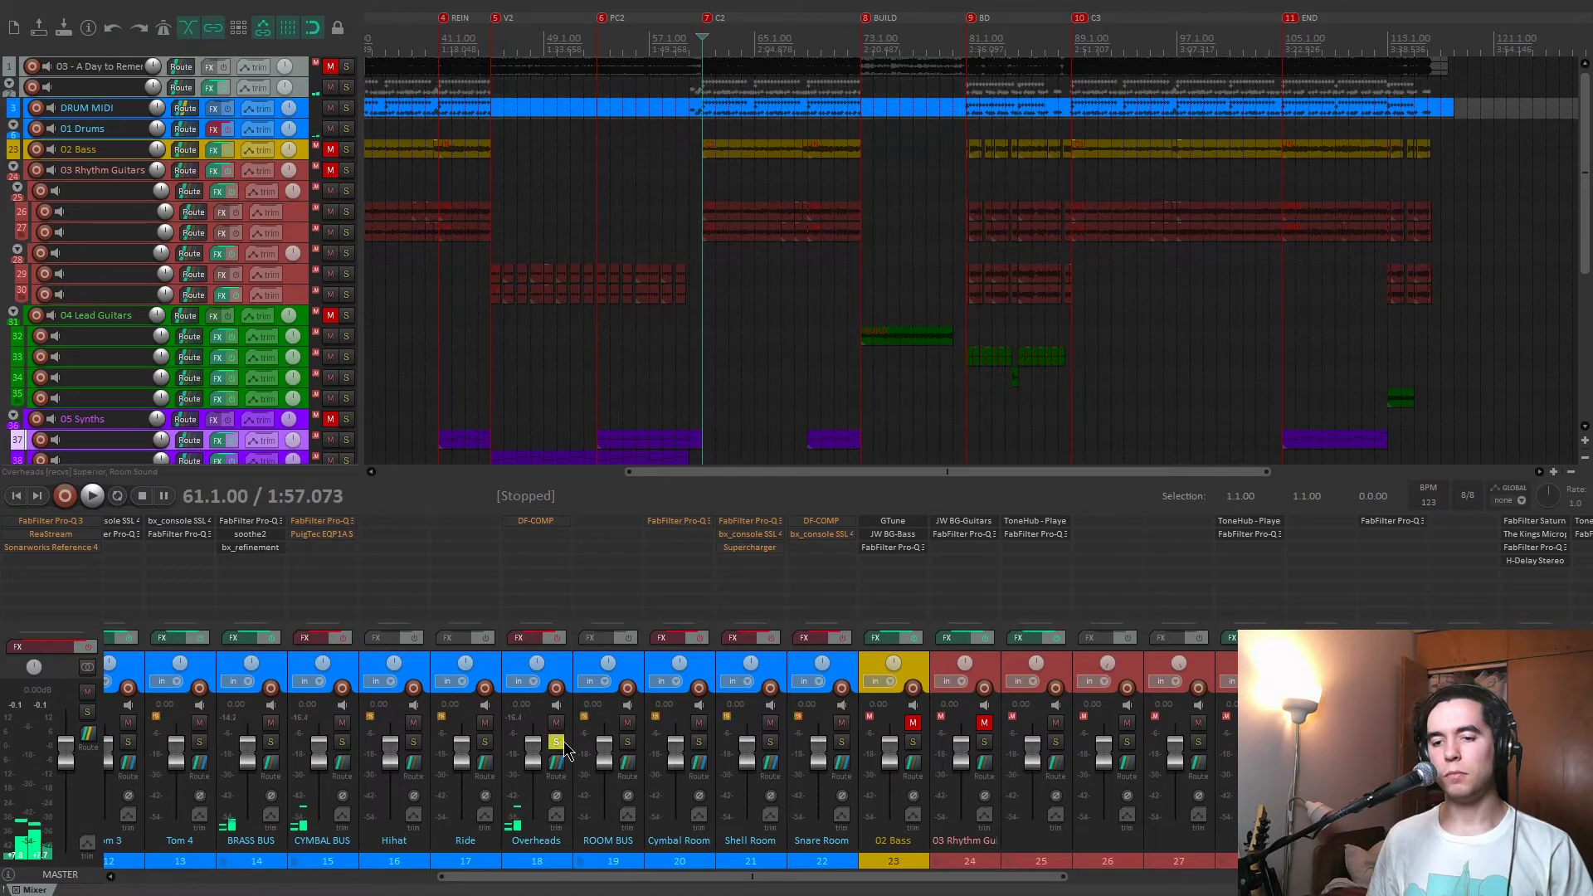
Enable the effects on the soloed Overheads during playback, compare DF-COMP bypassed and active, leave it active, and close it.
key("space")
left_click(552, 523)
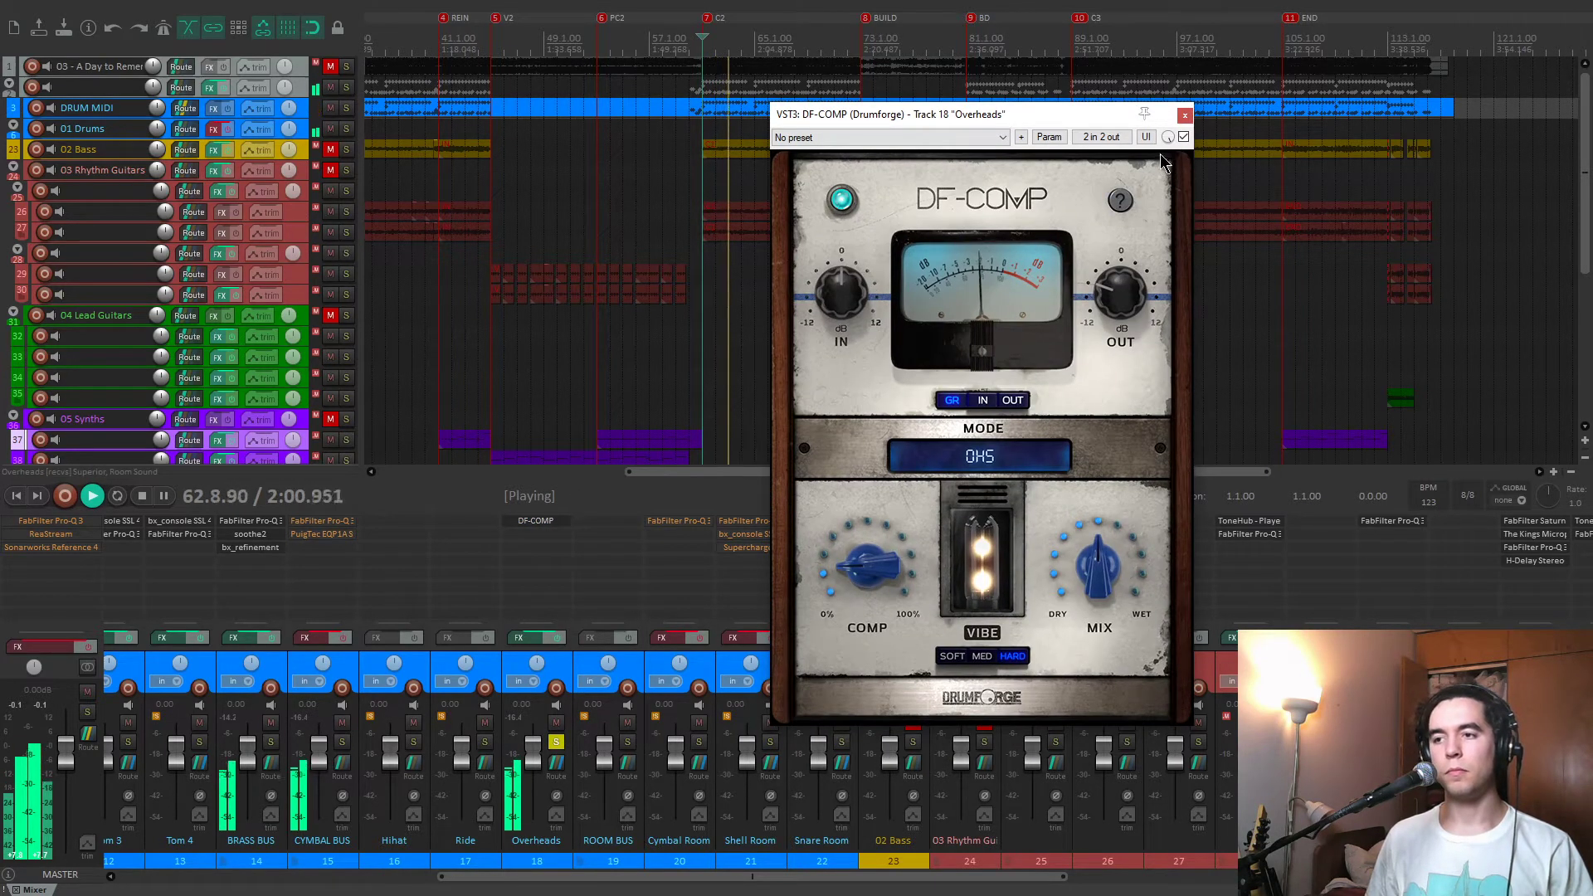
left_click(1183, 138)
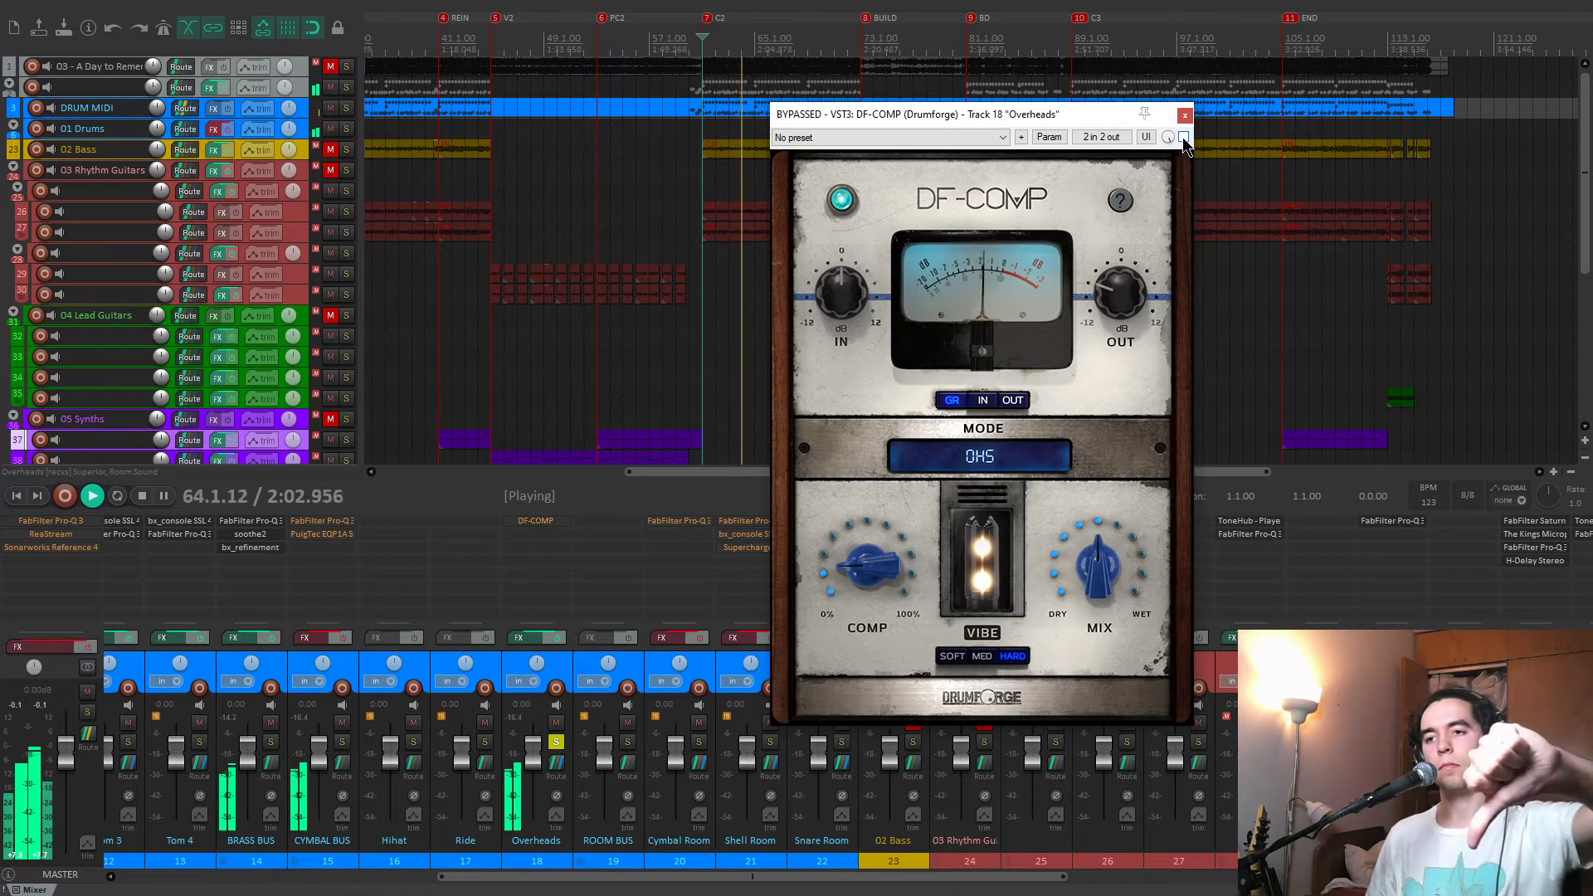
left_click(1183, 138)
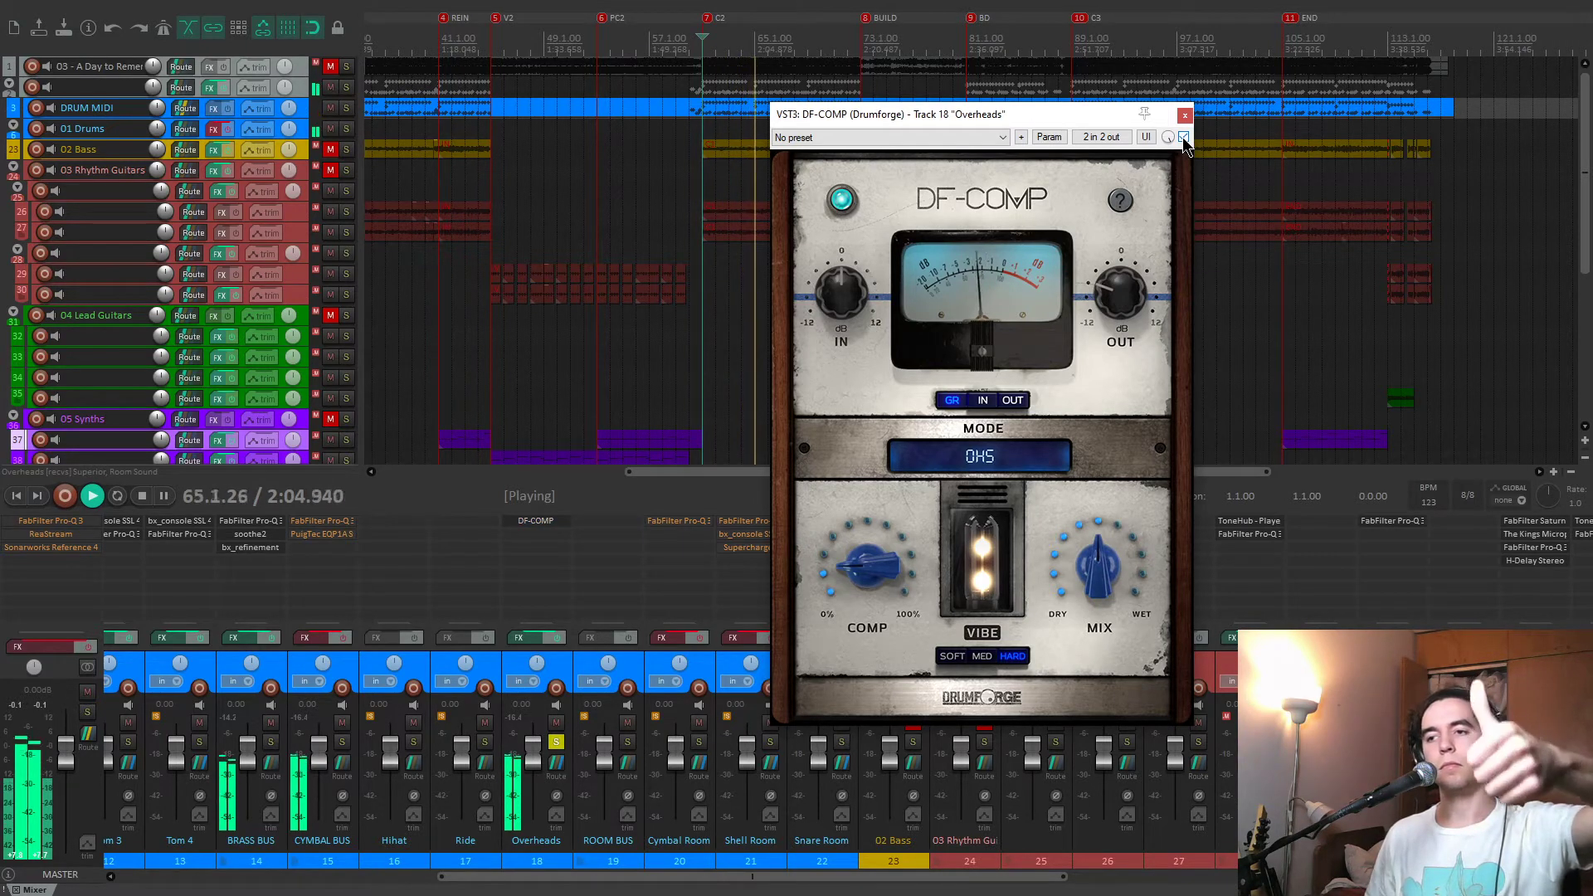
left_click(1184, 138)
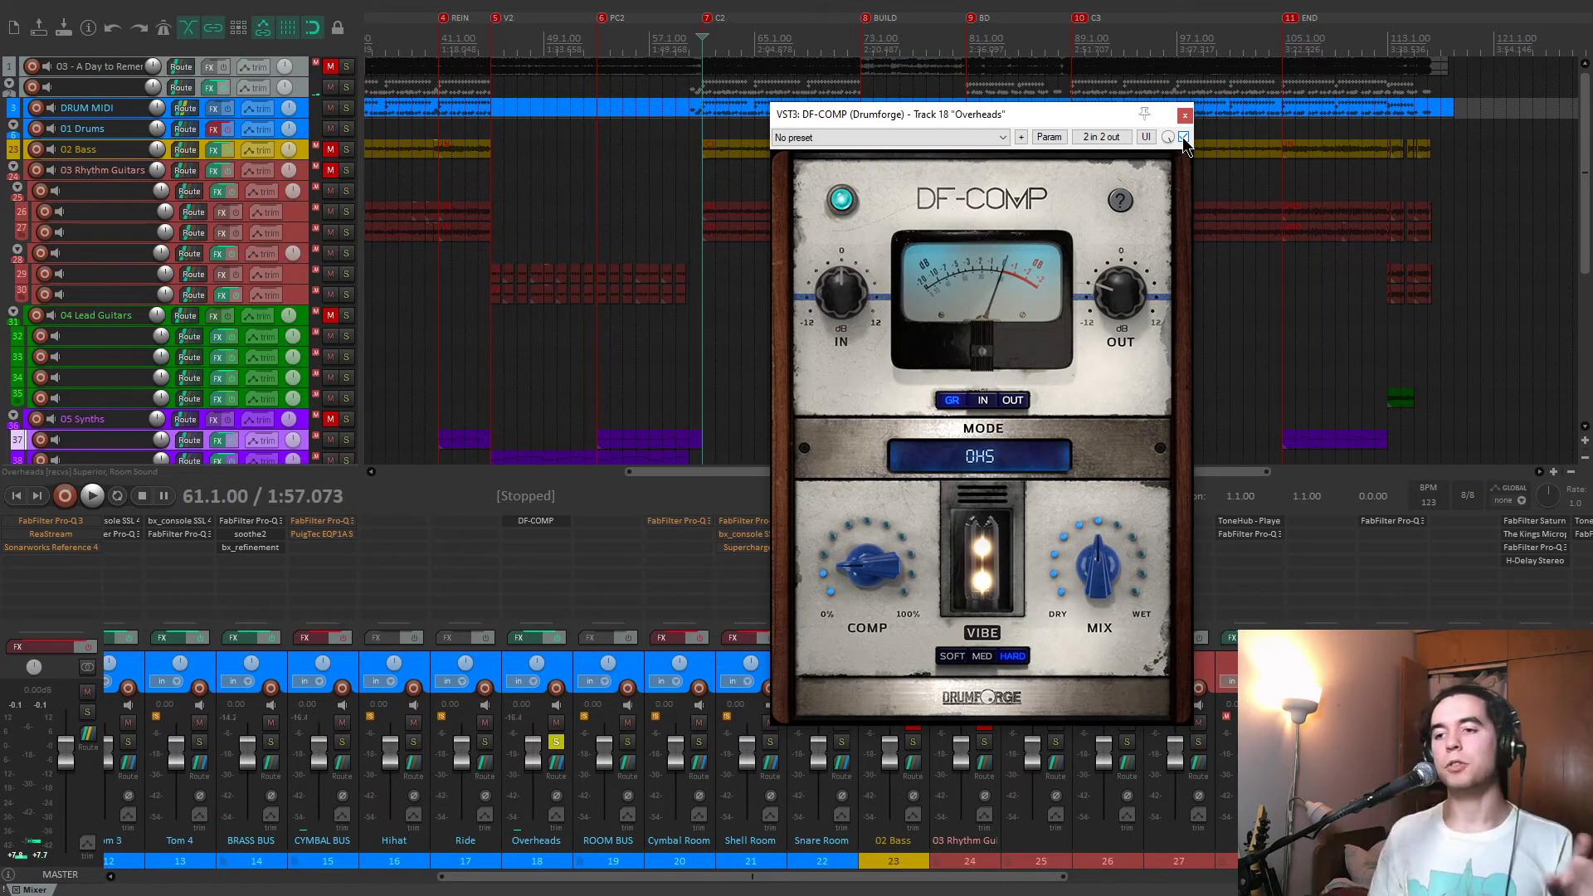
left_click(1183, 115)
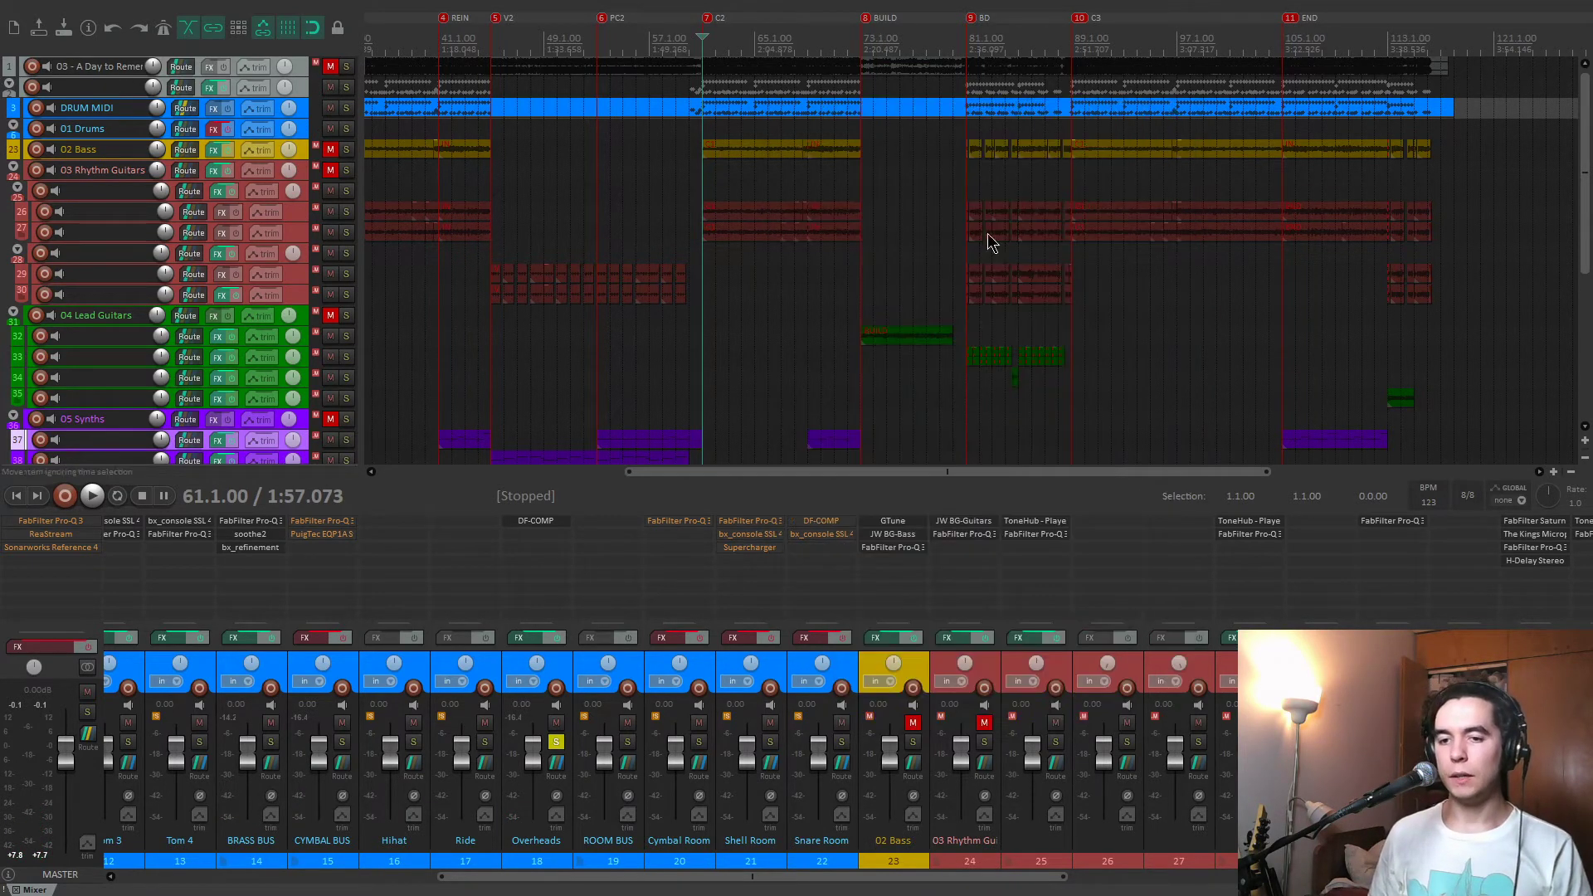
Enable the CYMBAL BUS effects and open its FabFilter Pro-Q 3 and PuigTec EQP1A, arranging both plug-in windows for viewing.
left_click(343, 524)
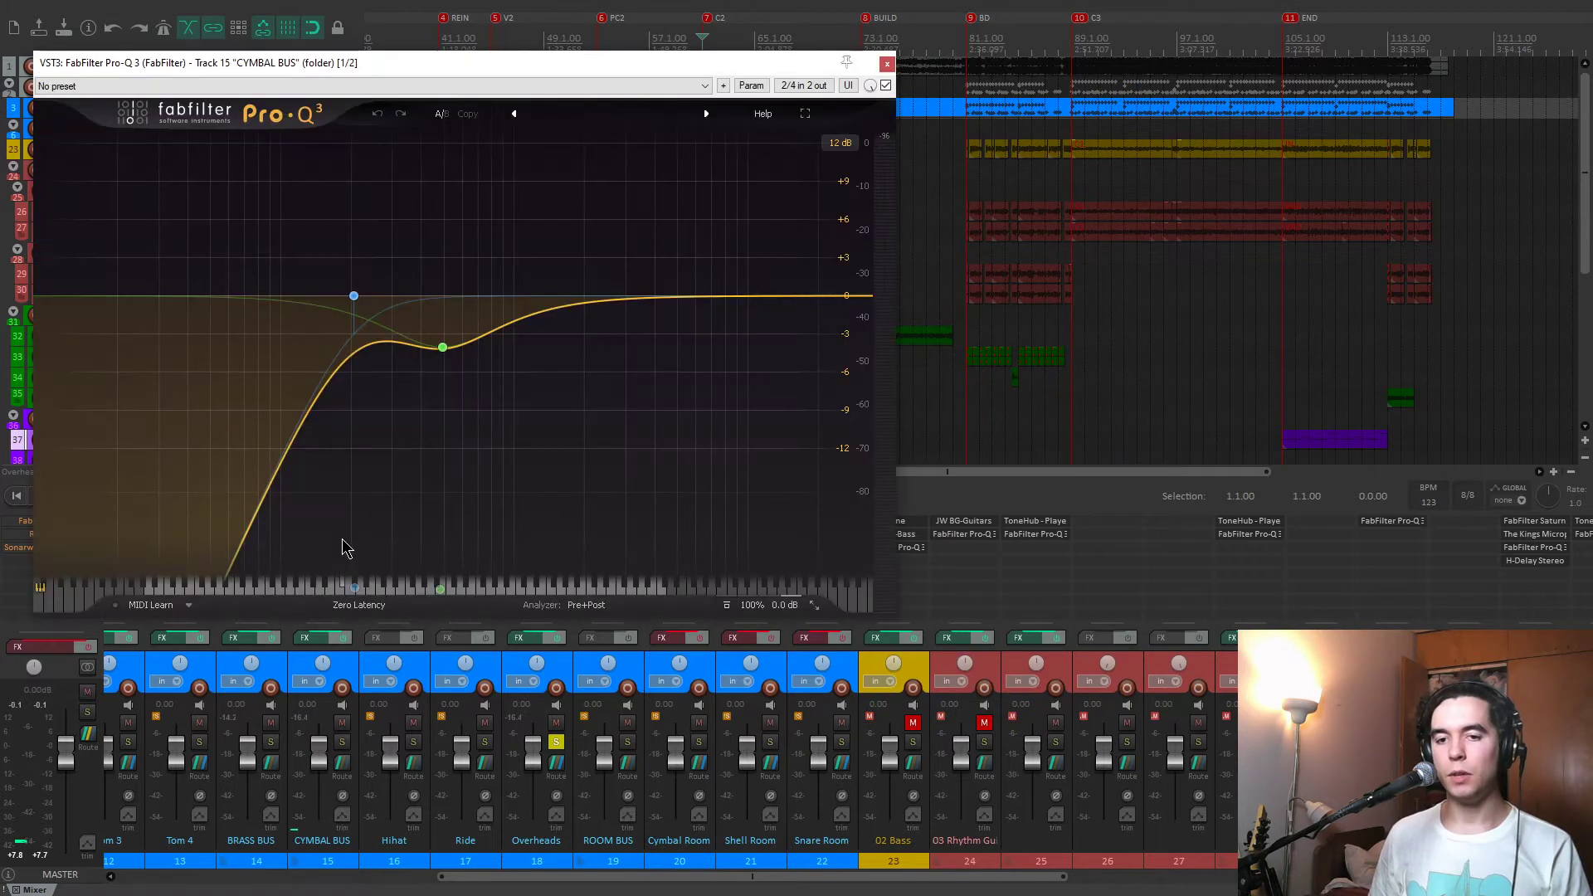
left_click_drag(628, 61, 1039, 84)
left_click(322, 533)
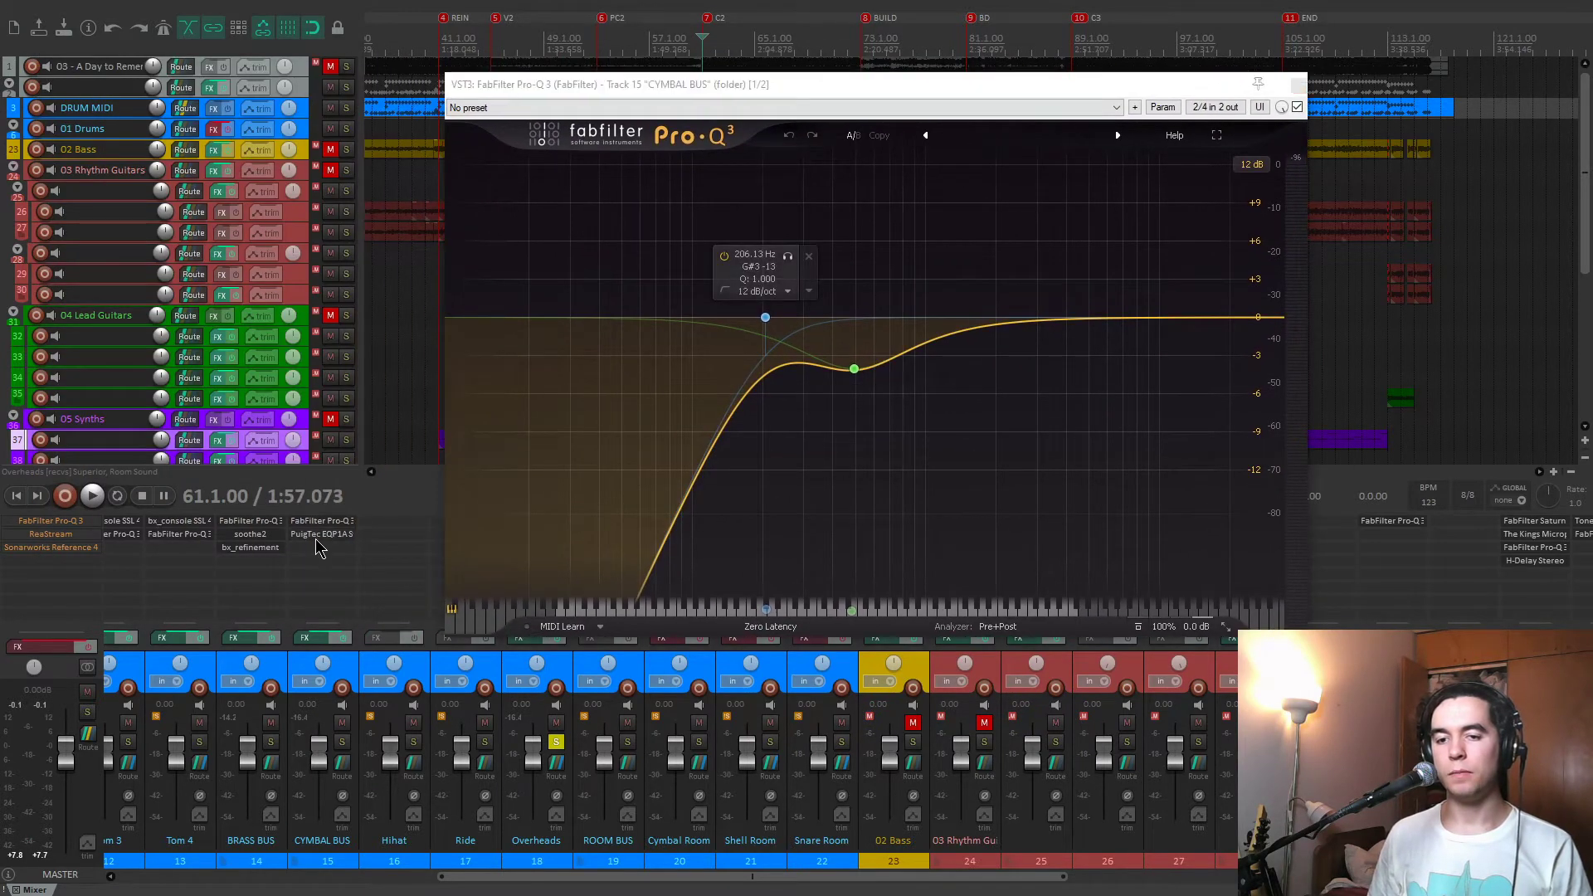
left_click_drag(855, 239, 1000, 262)
left_click_drag(954, 84, 708, 56)
left_click(1088, 261)
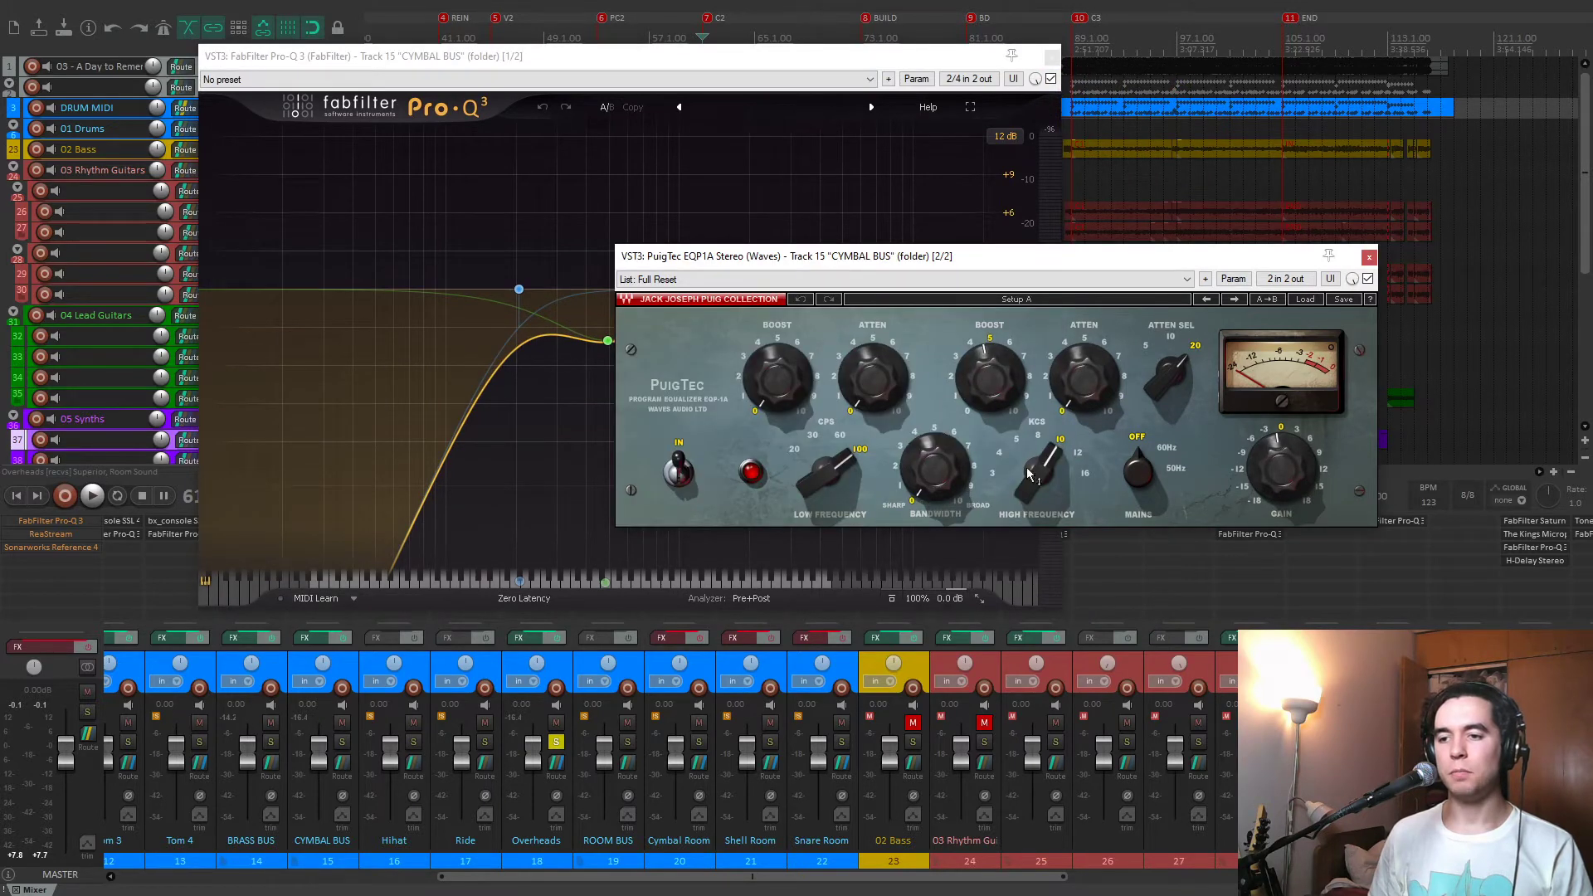
Audition the 206 Hz low cut and 494 Hz dip of the CYMBAL BUS Pro-Q 3 during playback, and close both plug-ins.
key("space")
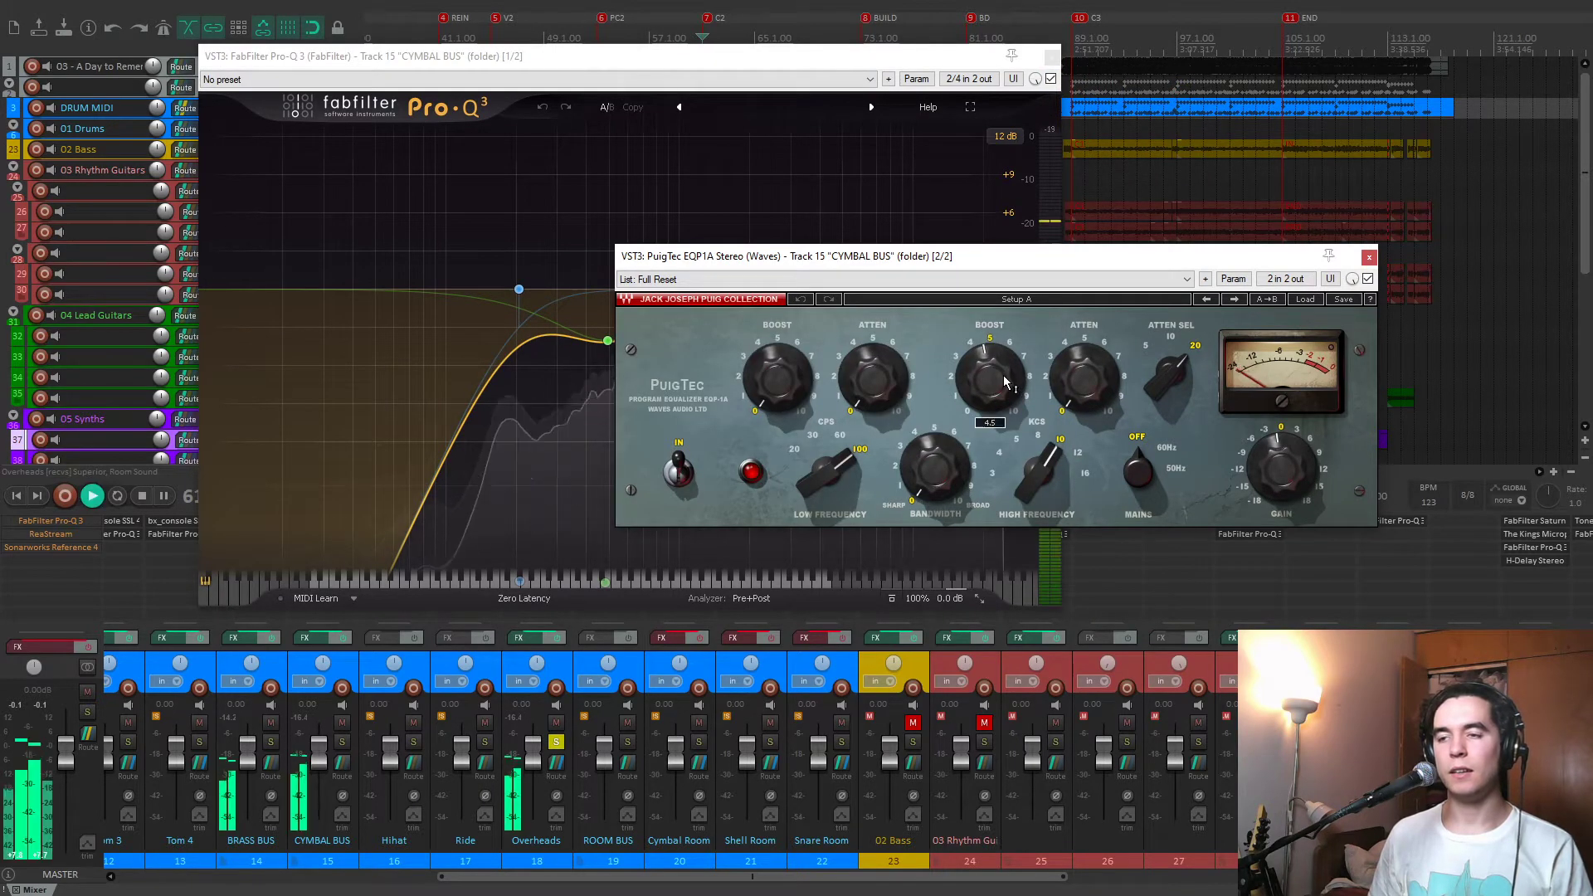
left_click(882, 60)
key("space")
mouse_move(517, 291)
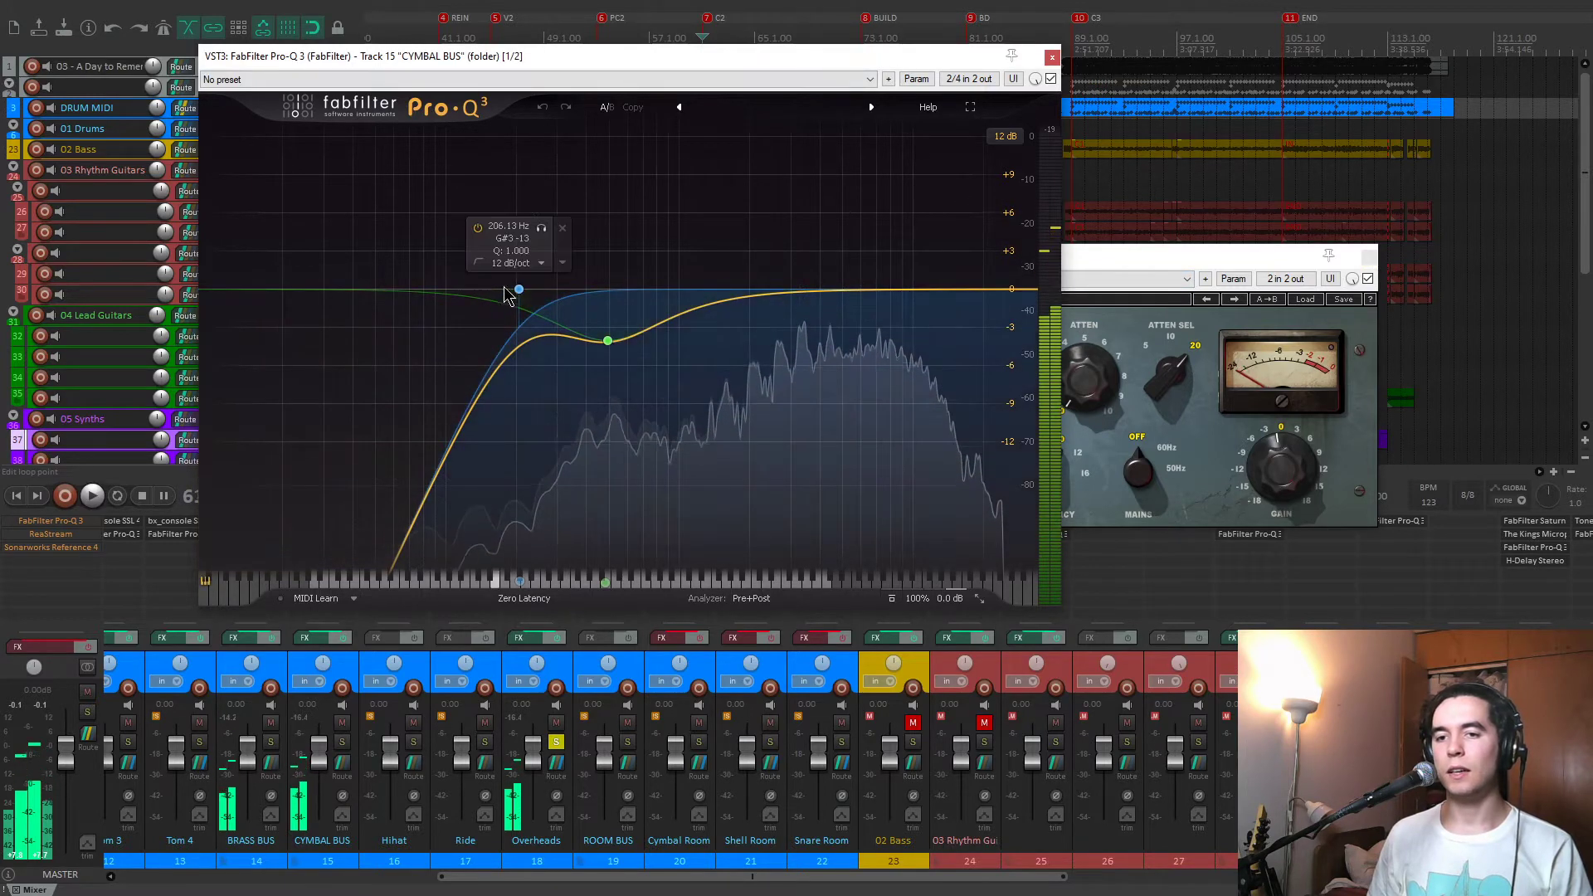
key("space")
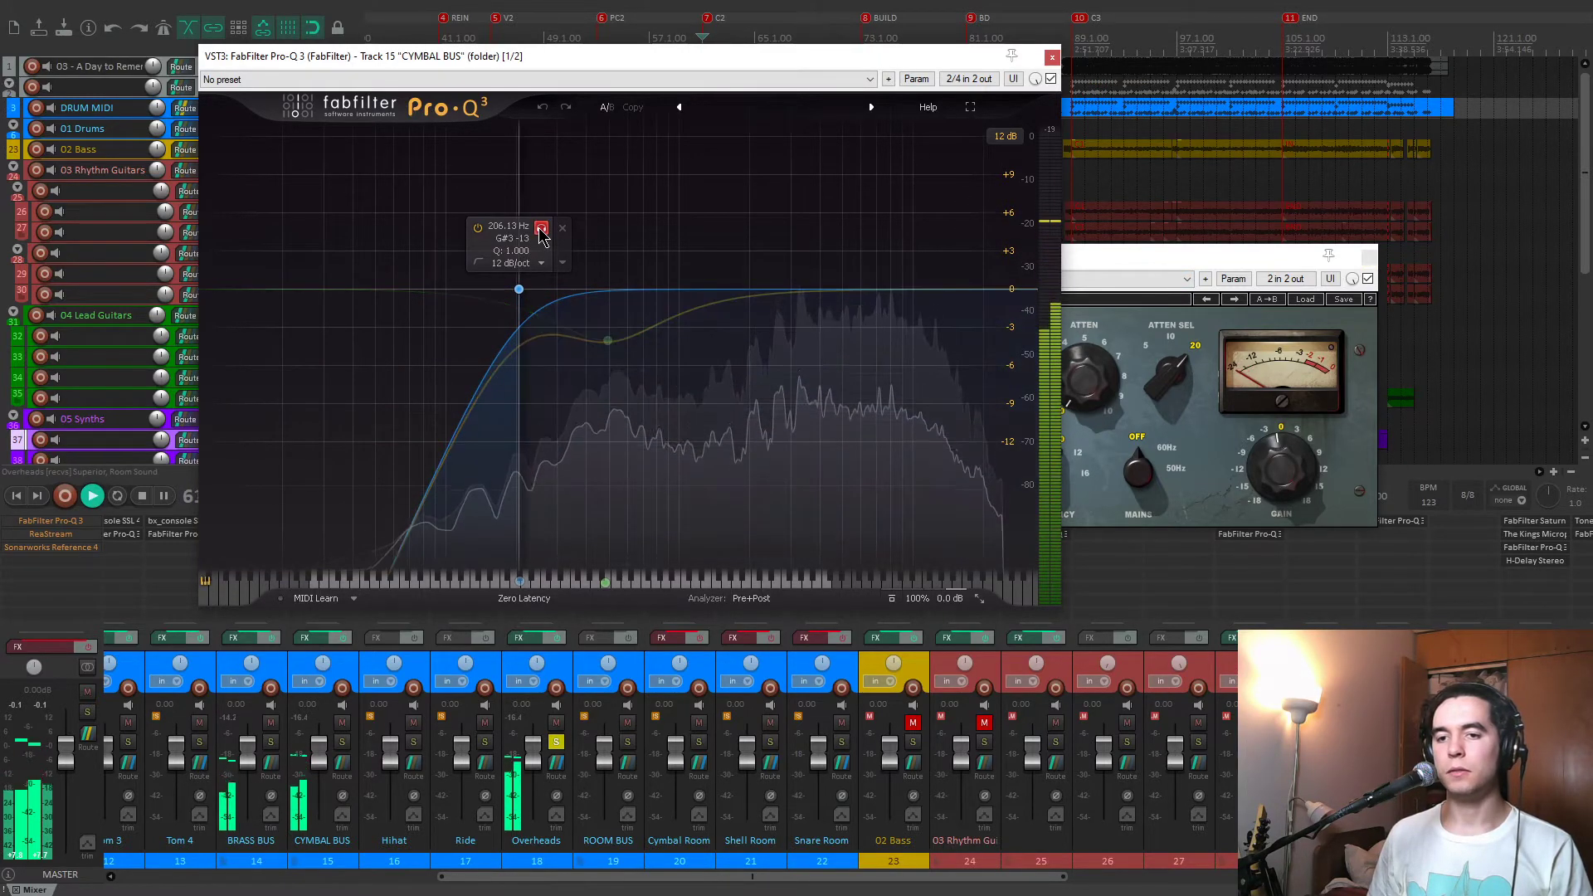
left_click(610, 344)
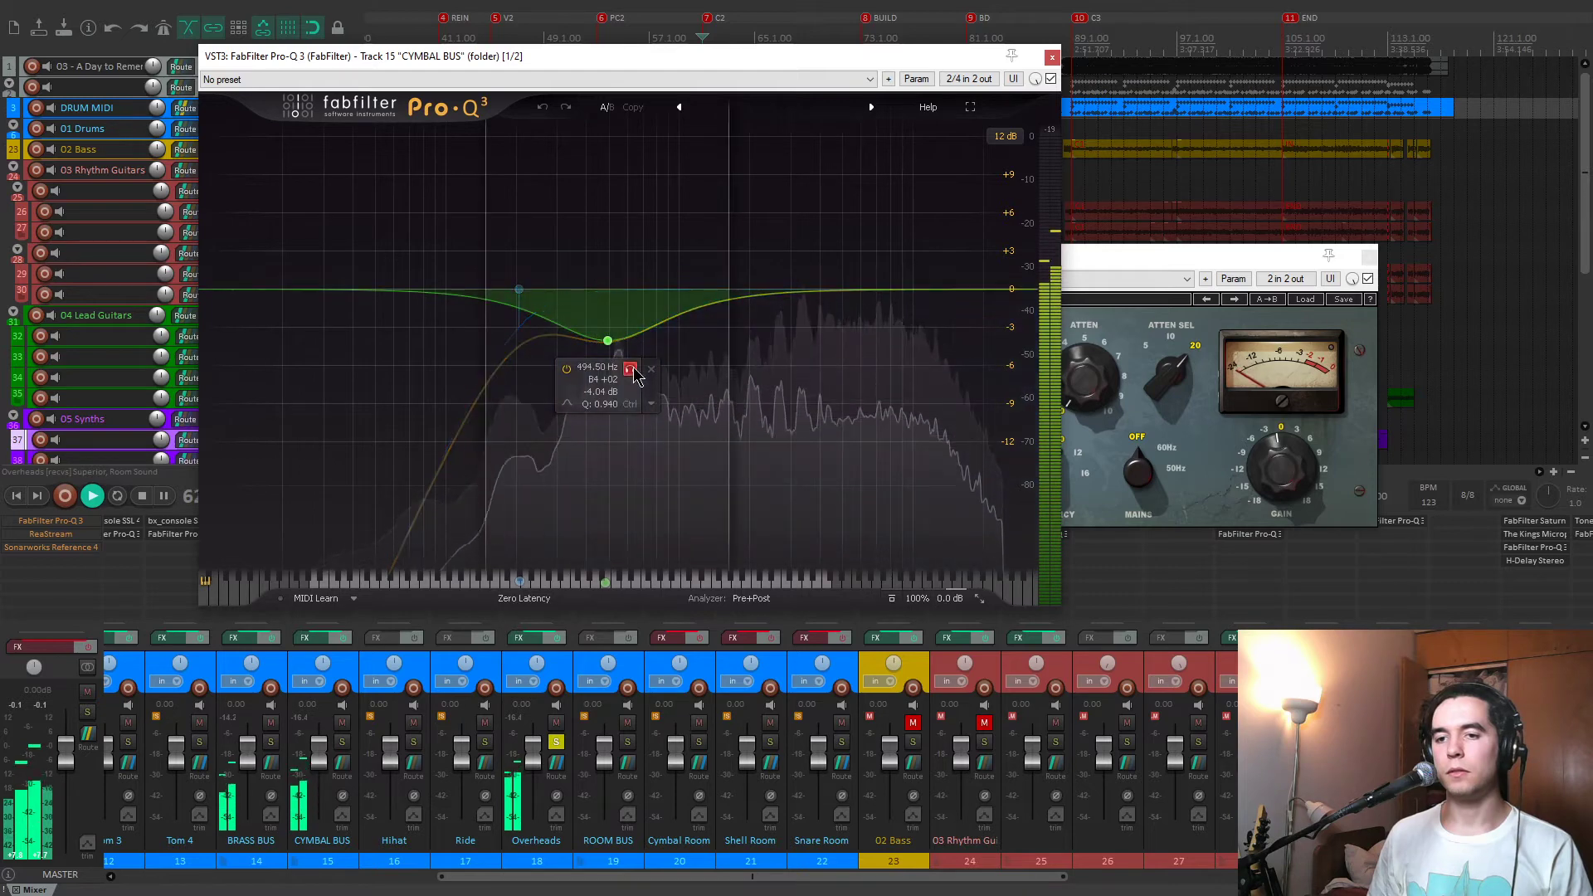
left_click(1053, 57)
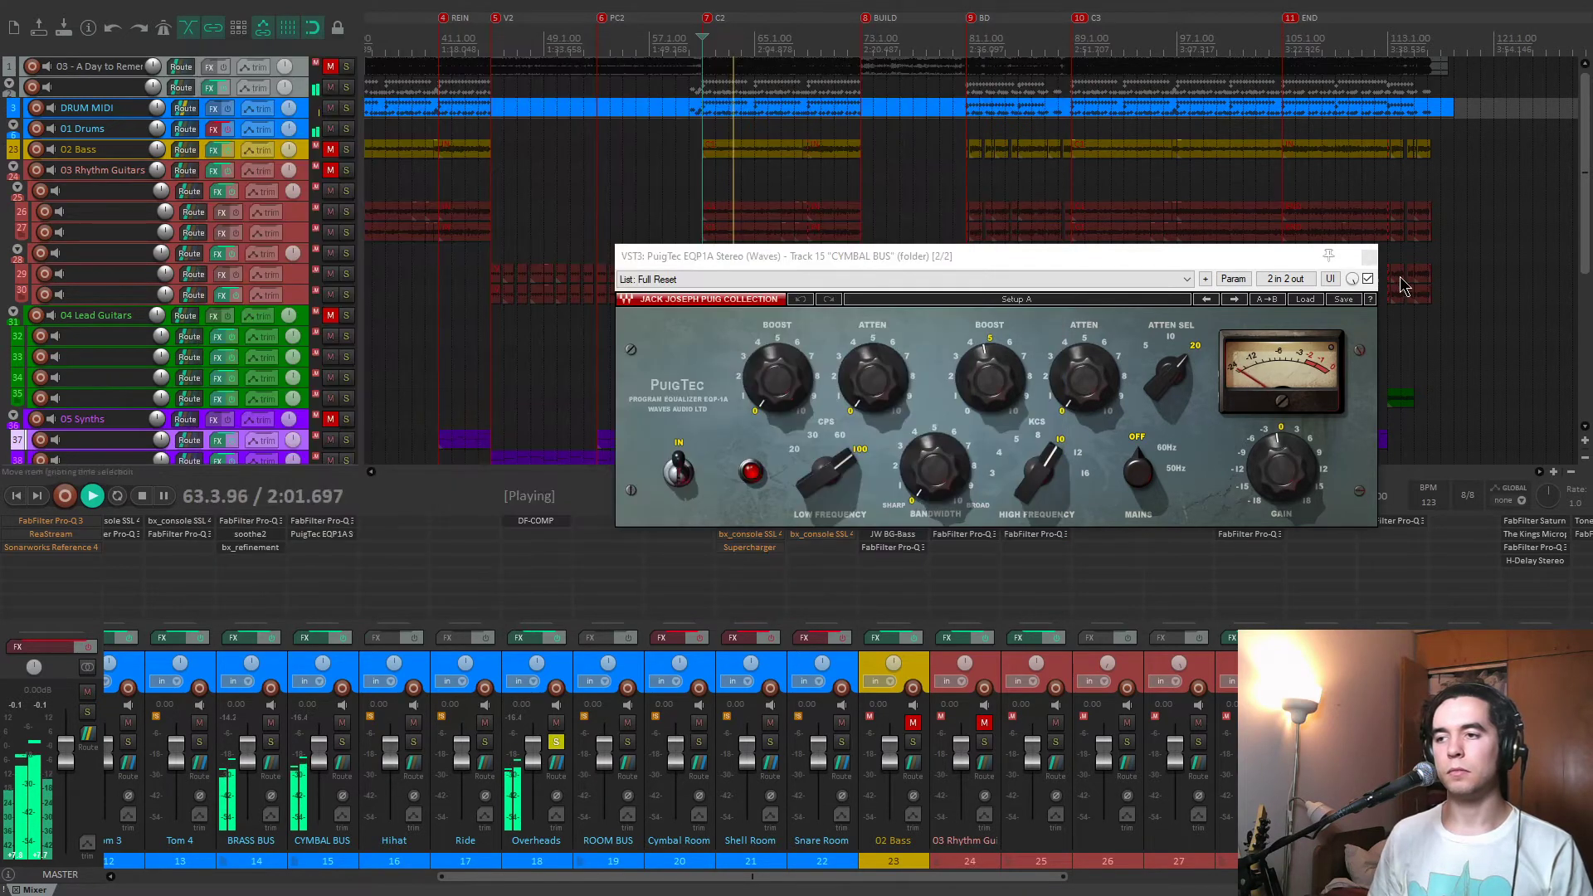
left_click(1371, 257)
Unsolo the Overheads, play the full drums briefly from 61.1.00, stop, and solo the Cymbal Room track.
left_click(556, 742)
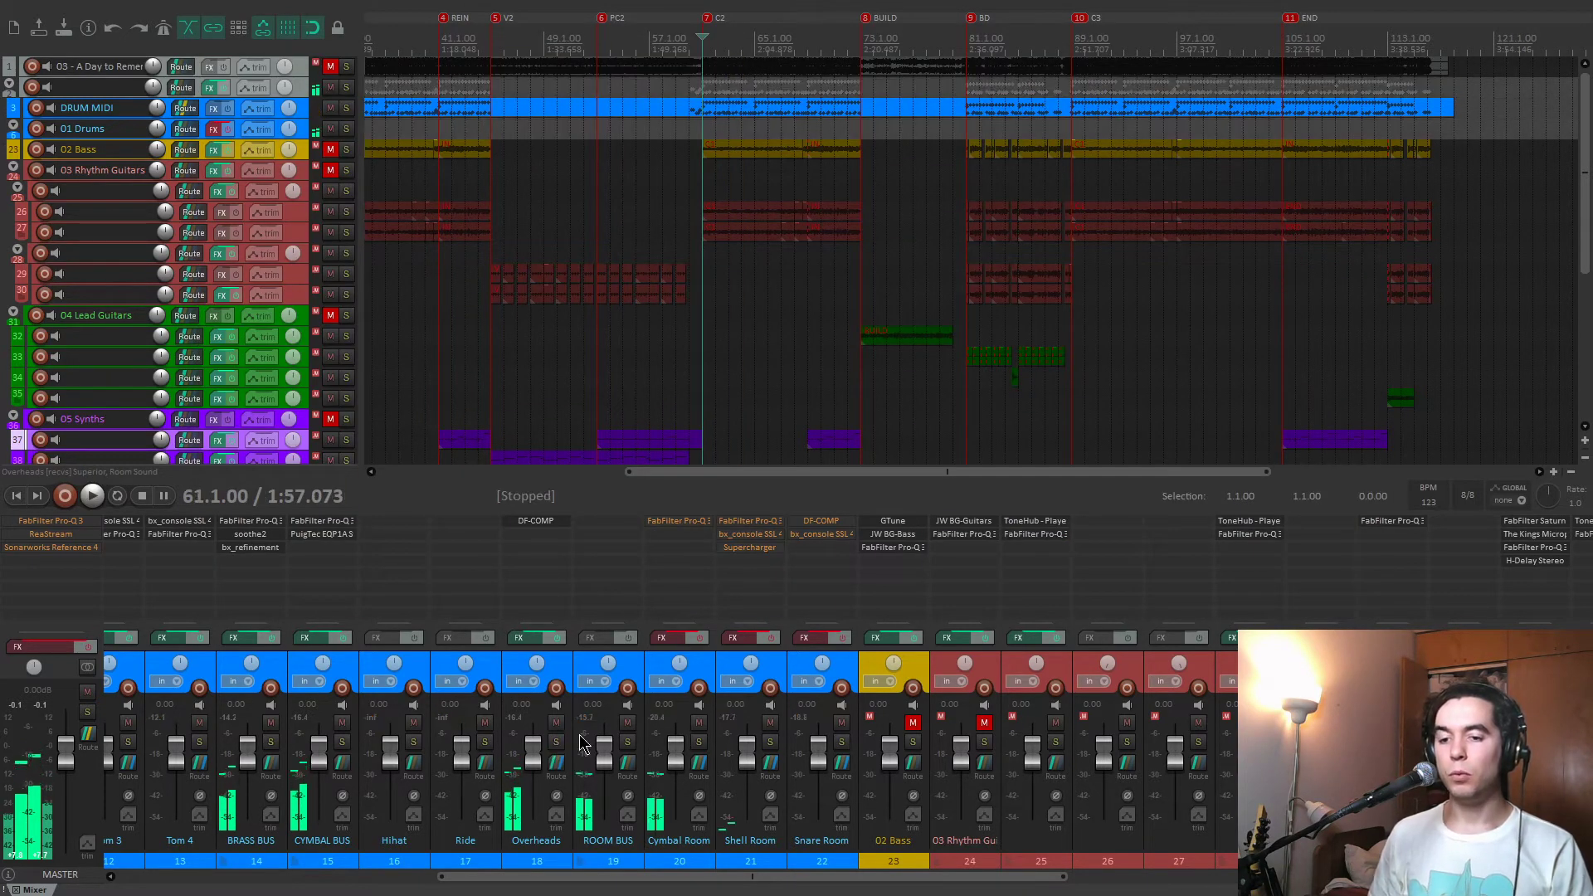
key("space")
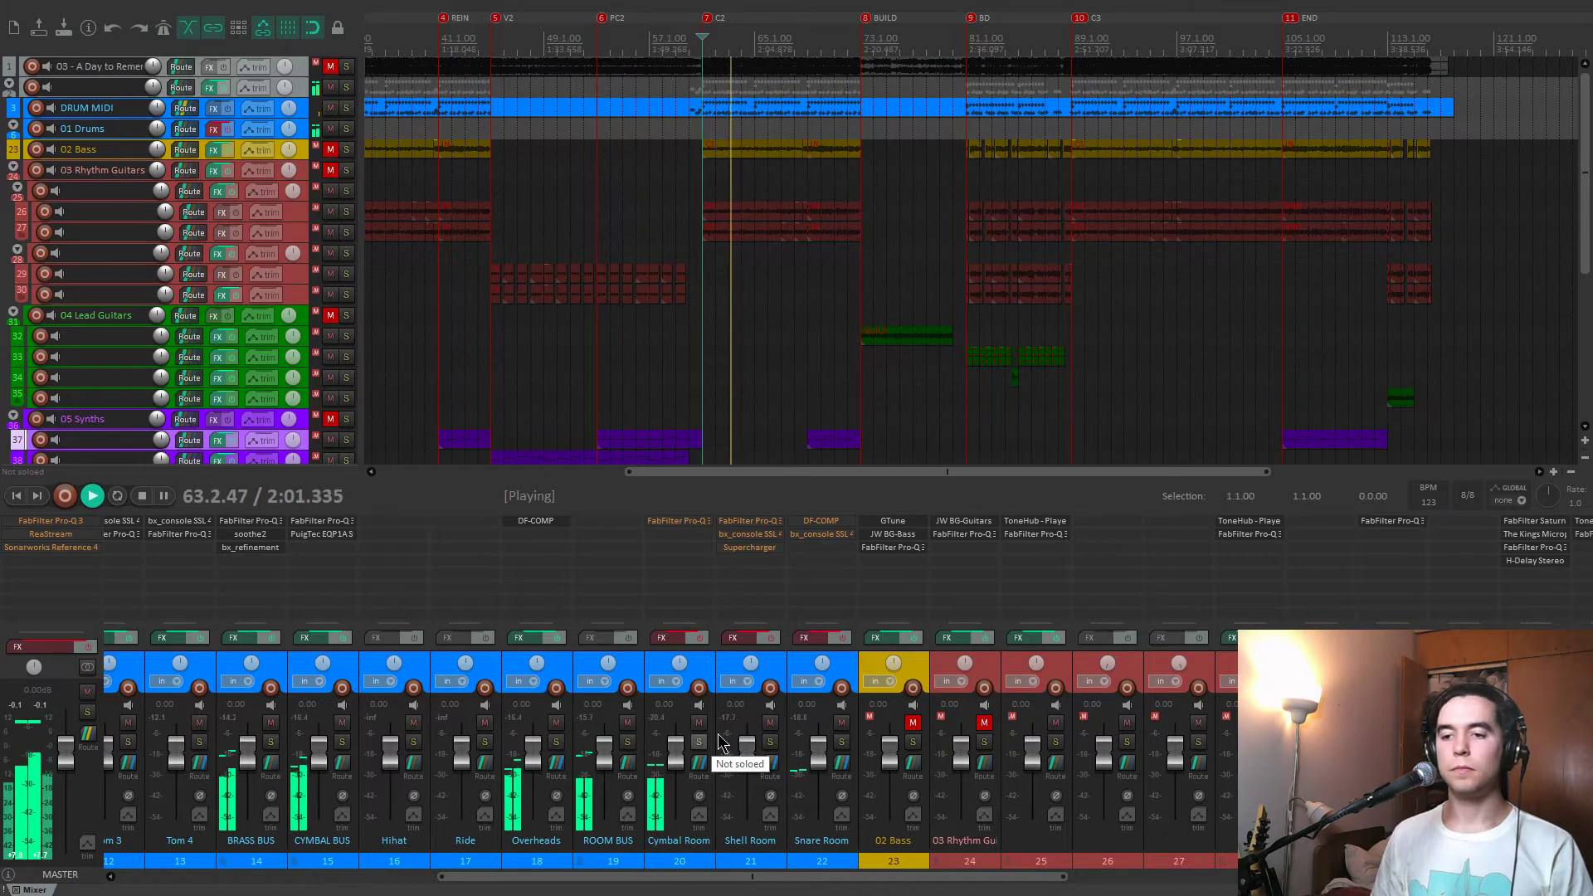
key("space")
left_click(704, 669)
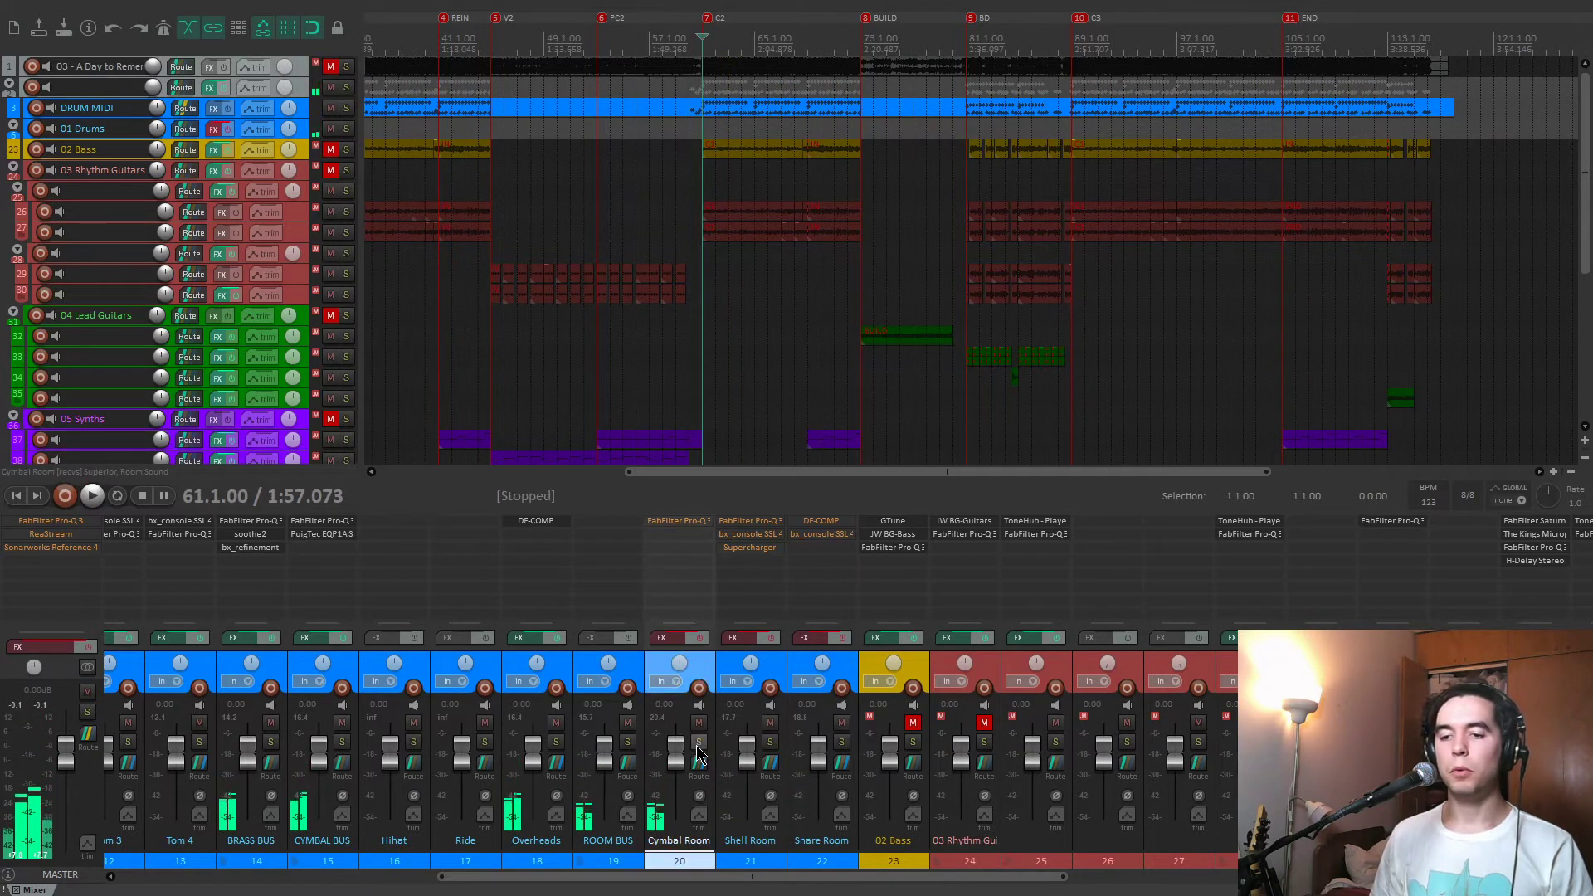
left_click(698, 743)
Play the soloed Cymbal Room, enable its effects during playback, and open its FabFilter Pro-Q 3.
key("space")
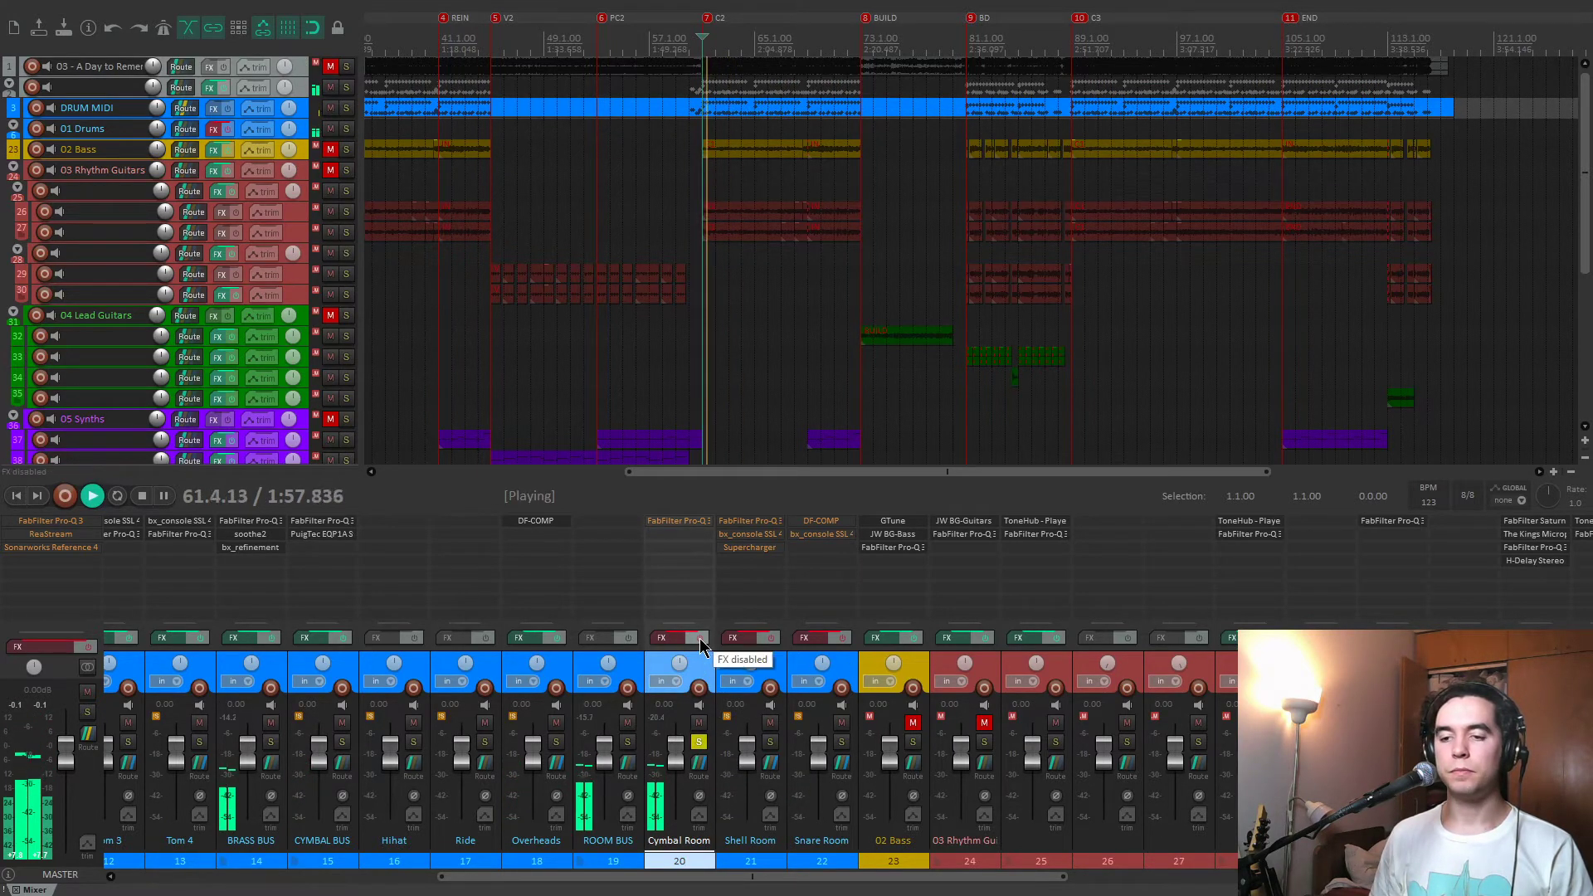
left_click(699, 639)
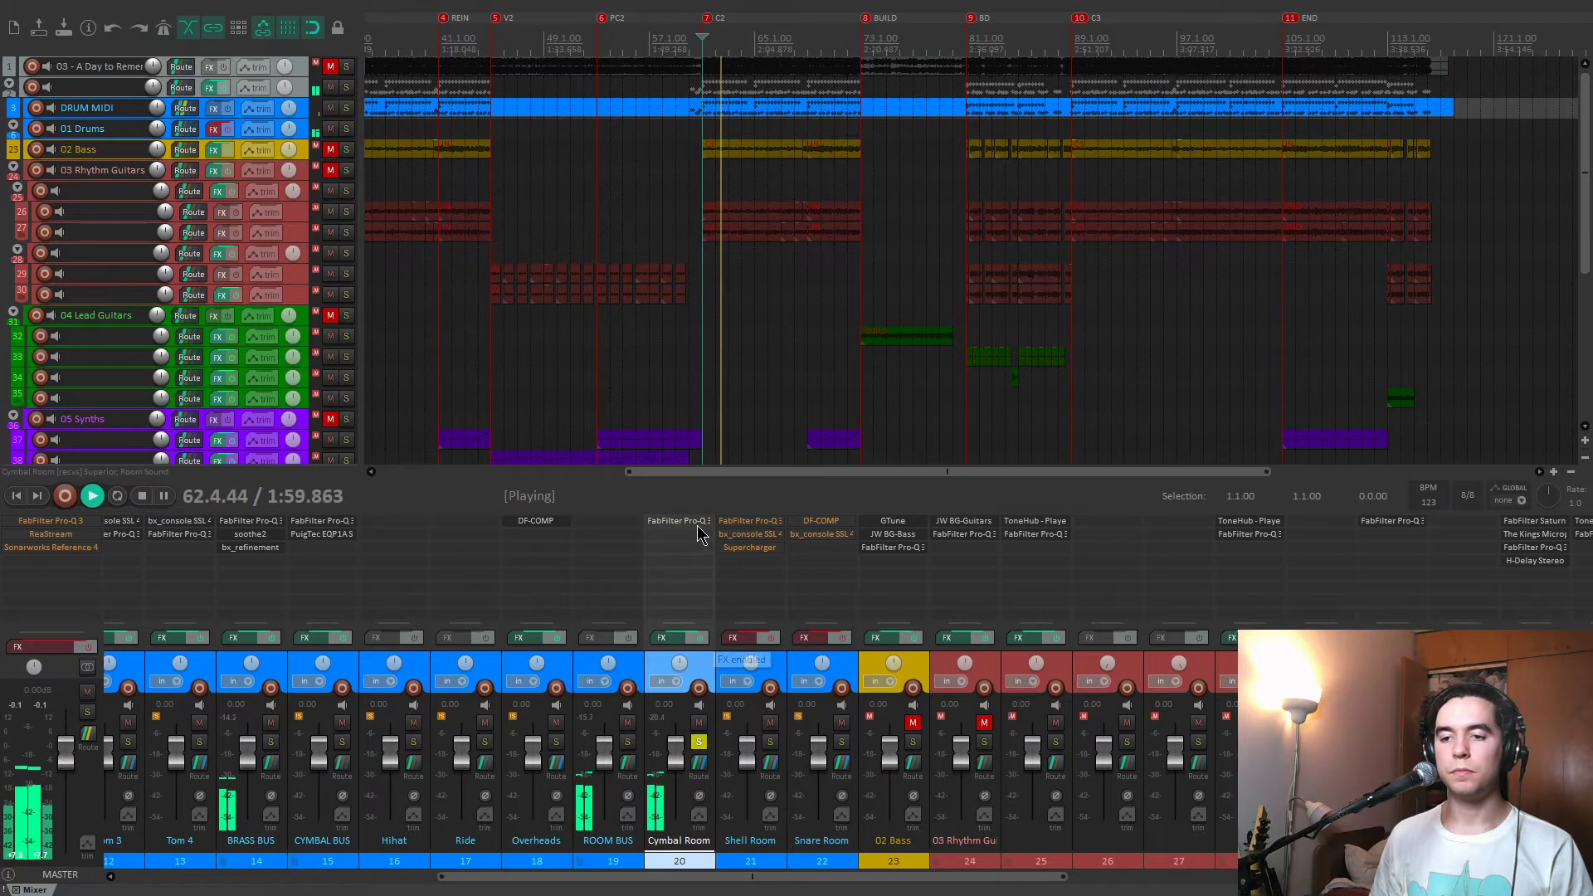
left_click(696, 520)
Audition the 380 Hz and 3165 Hz cuts of the Cymbal Room's Pro-Q 3 in isolation.
mouse_move(415, 339)
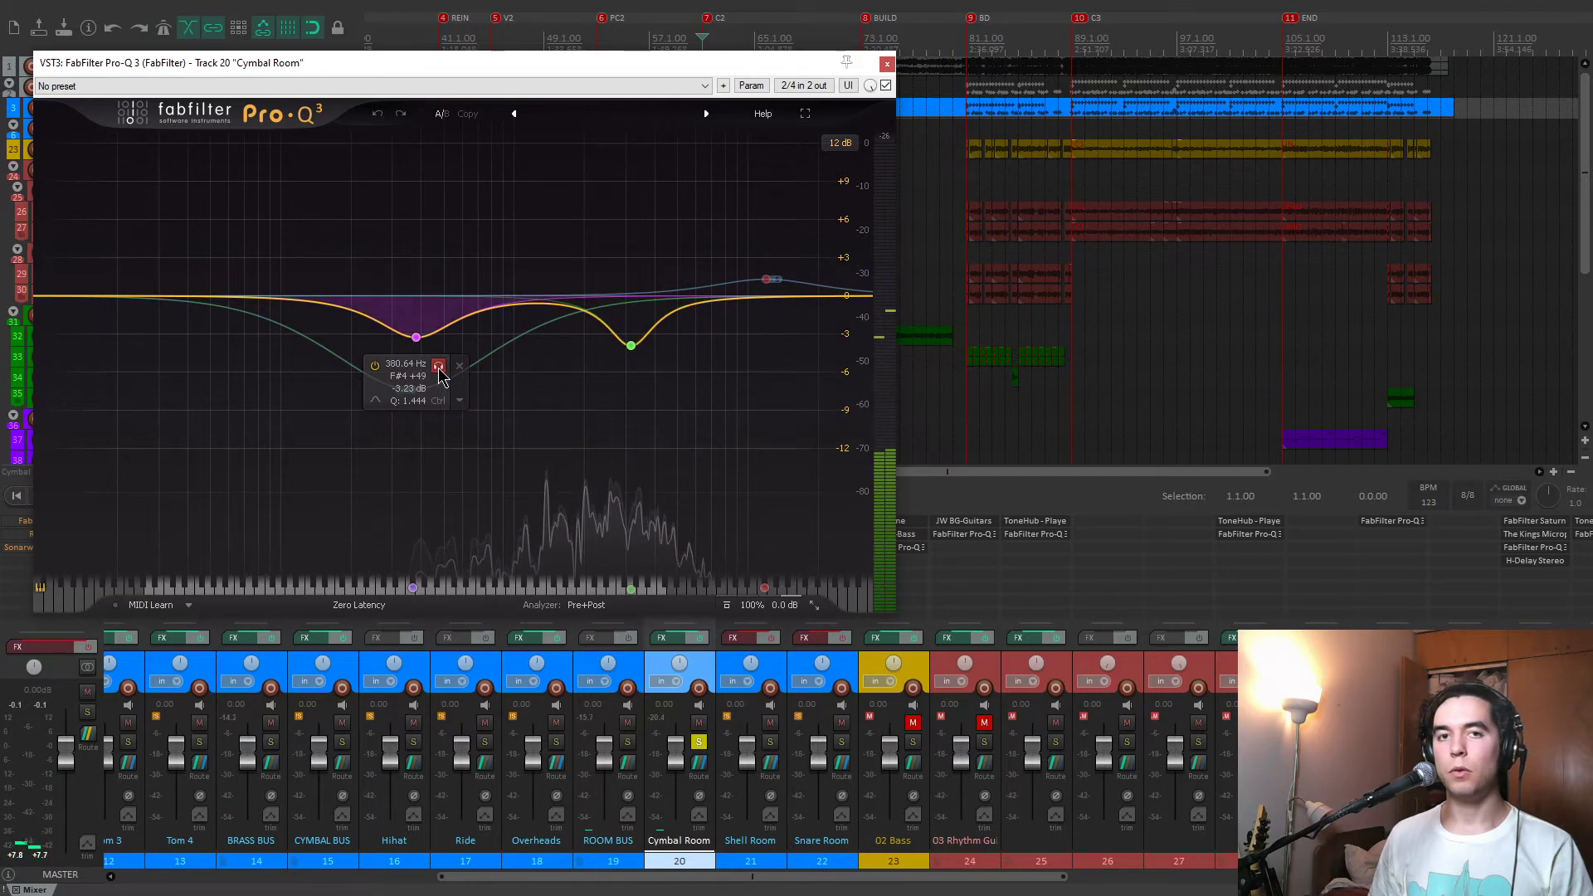
left_click(439, 371)
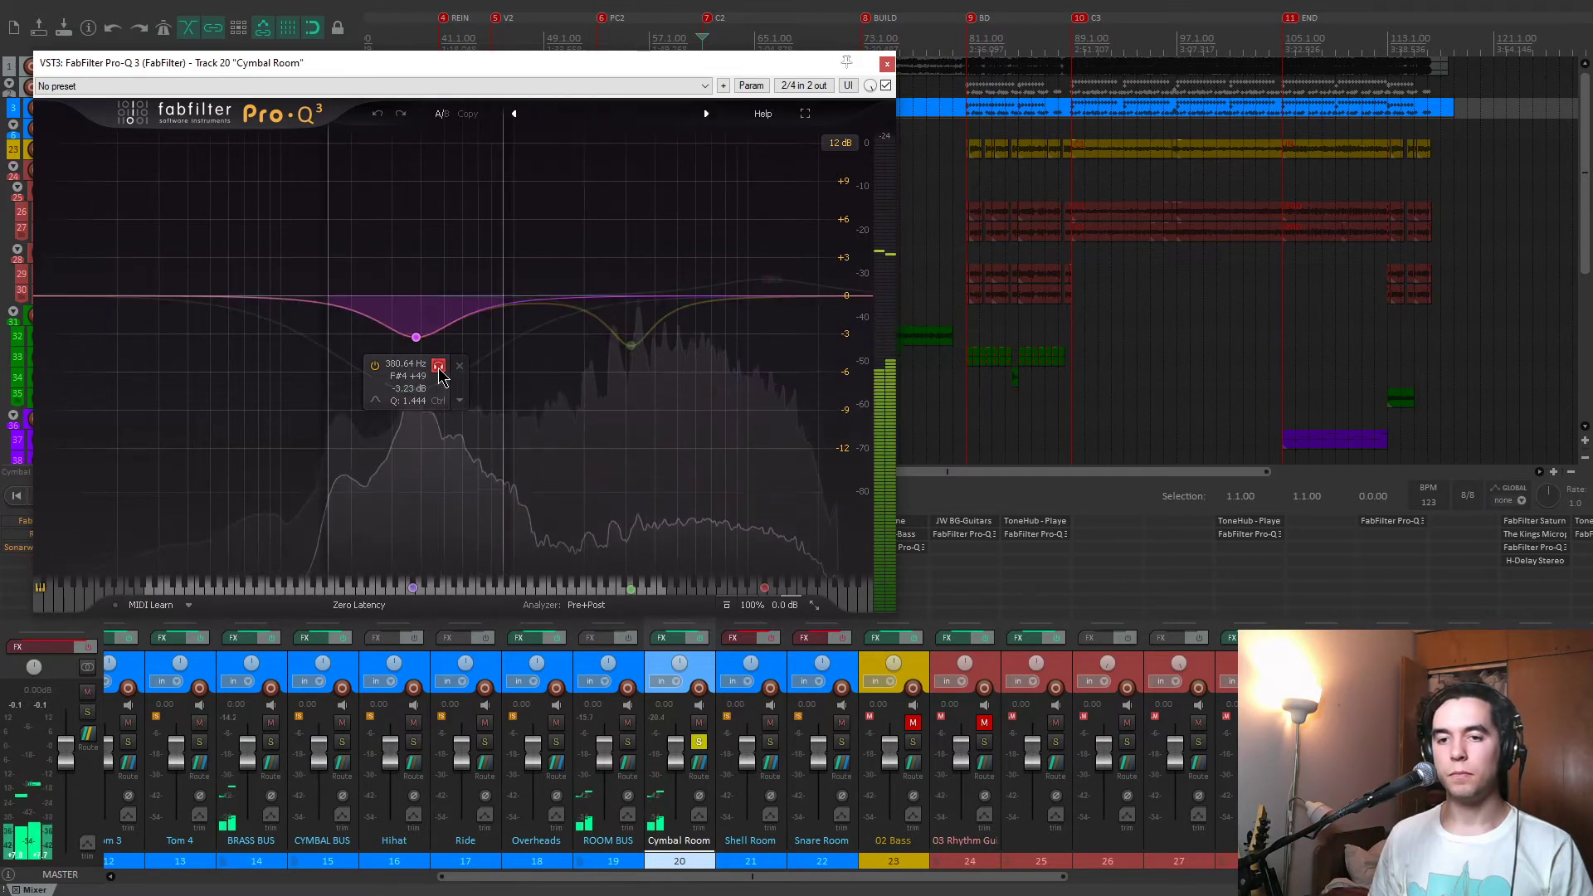
left_click(651, 375)
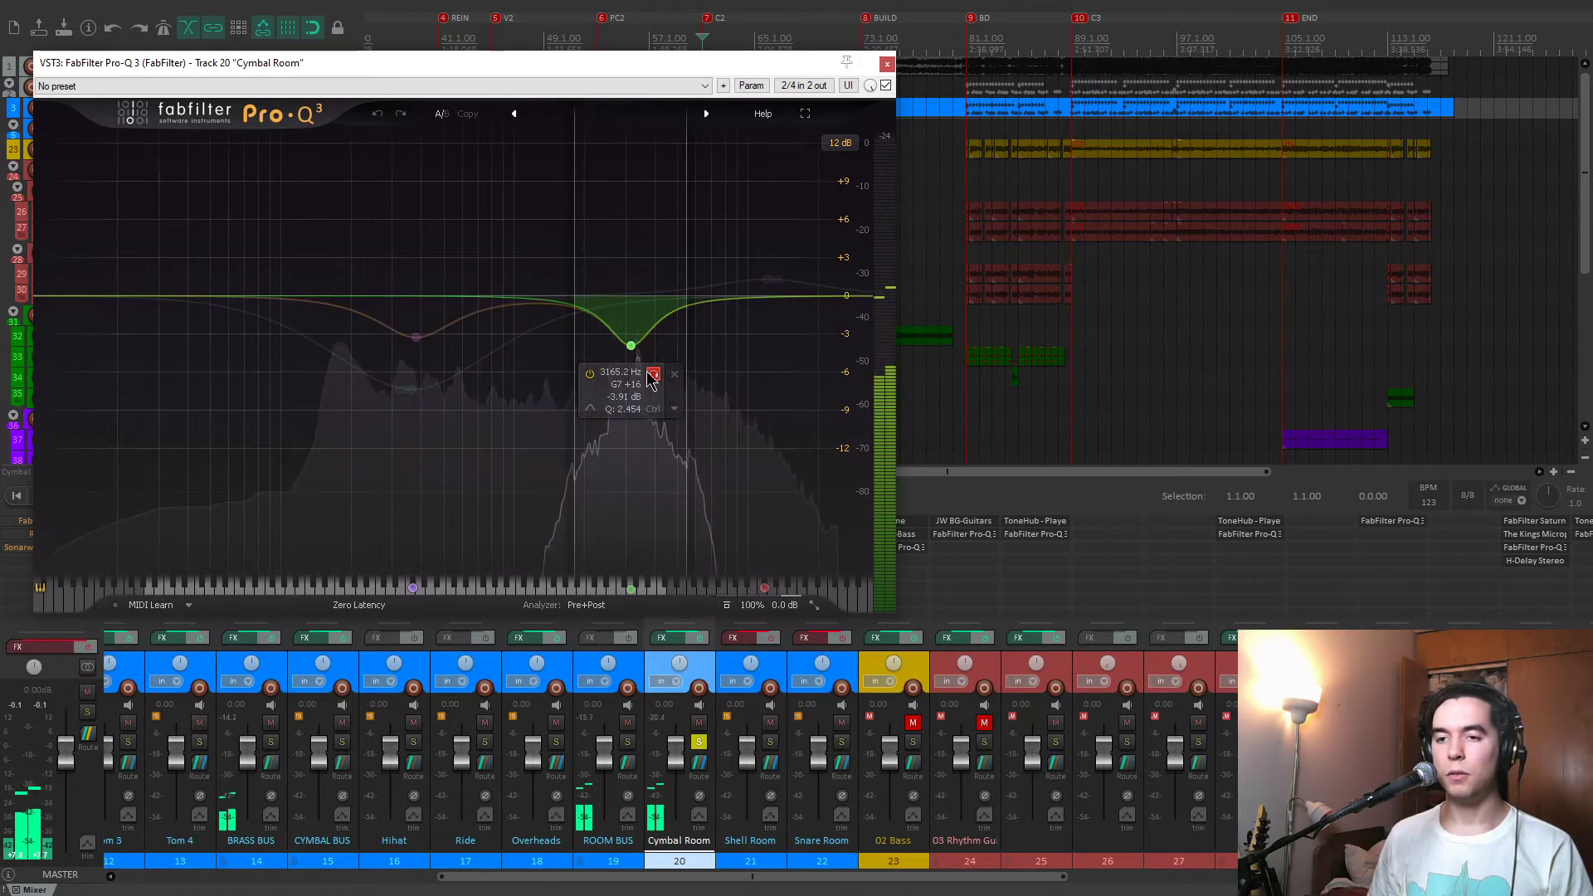
left_click(651, 376)
Audition the wide 365 Hz cut and the 12 kHz boost of the Cymbal Room's Pro-Q 3 in isolation during playback.
left_click(412, 389)
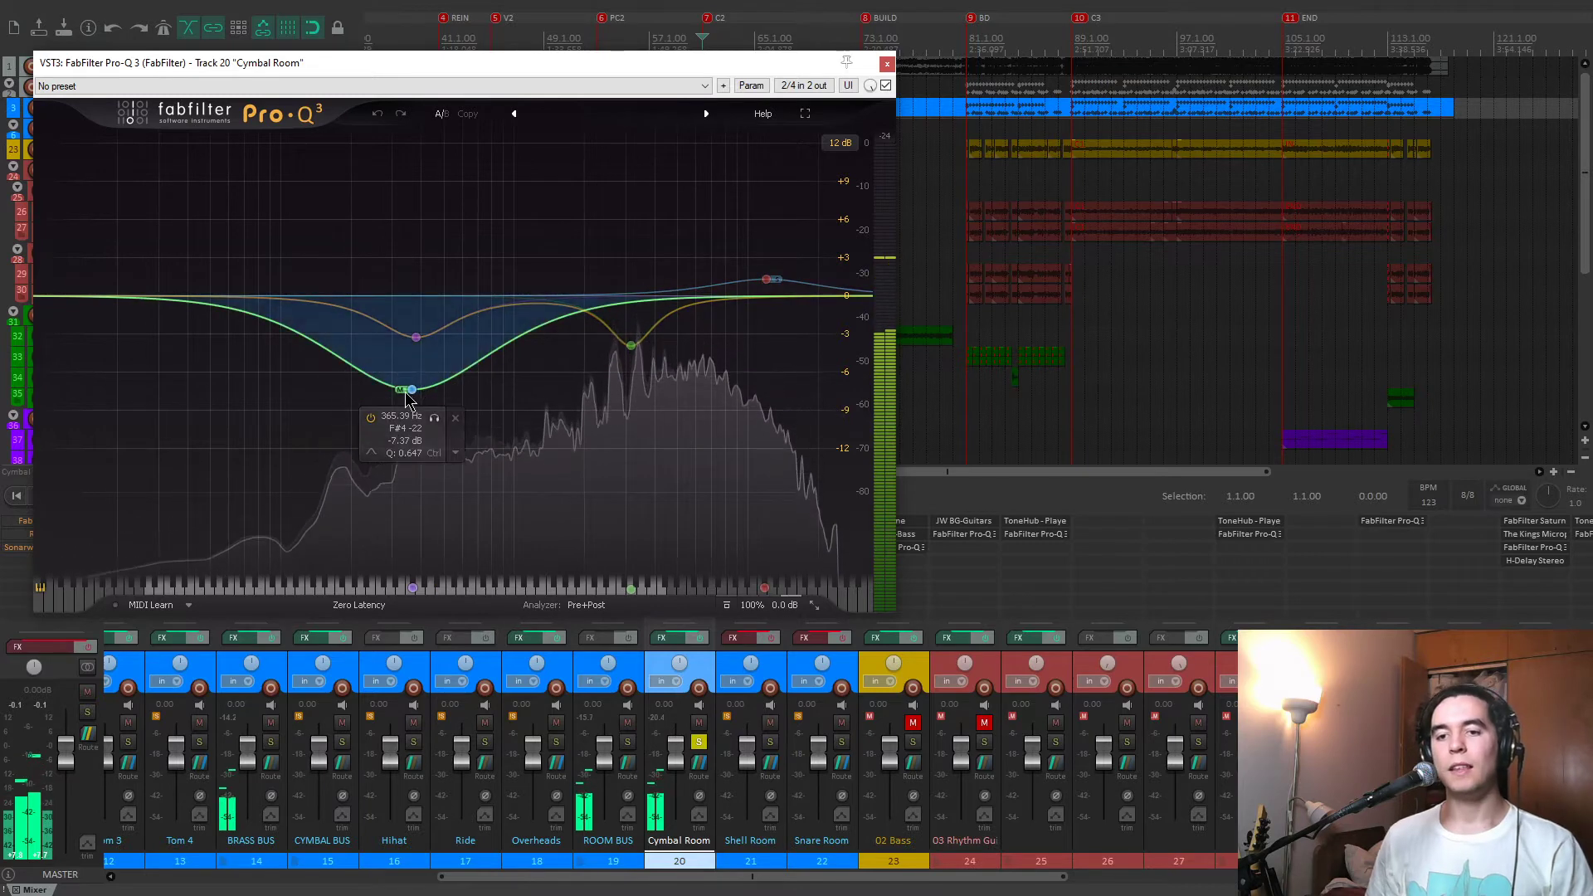
left_click(417, 338)
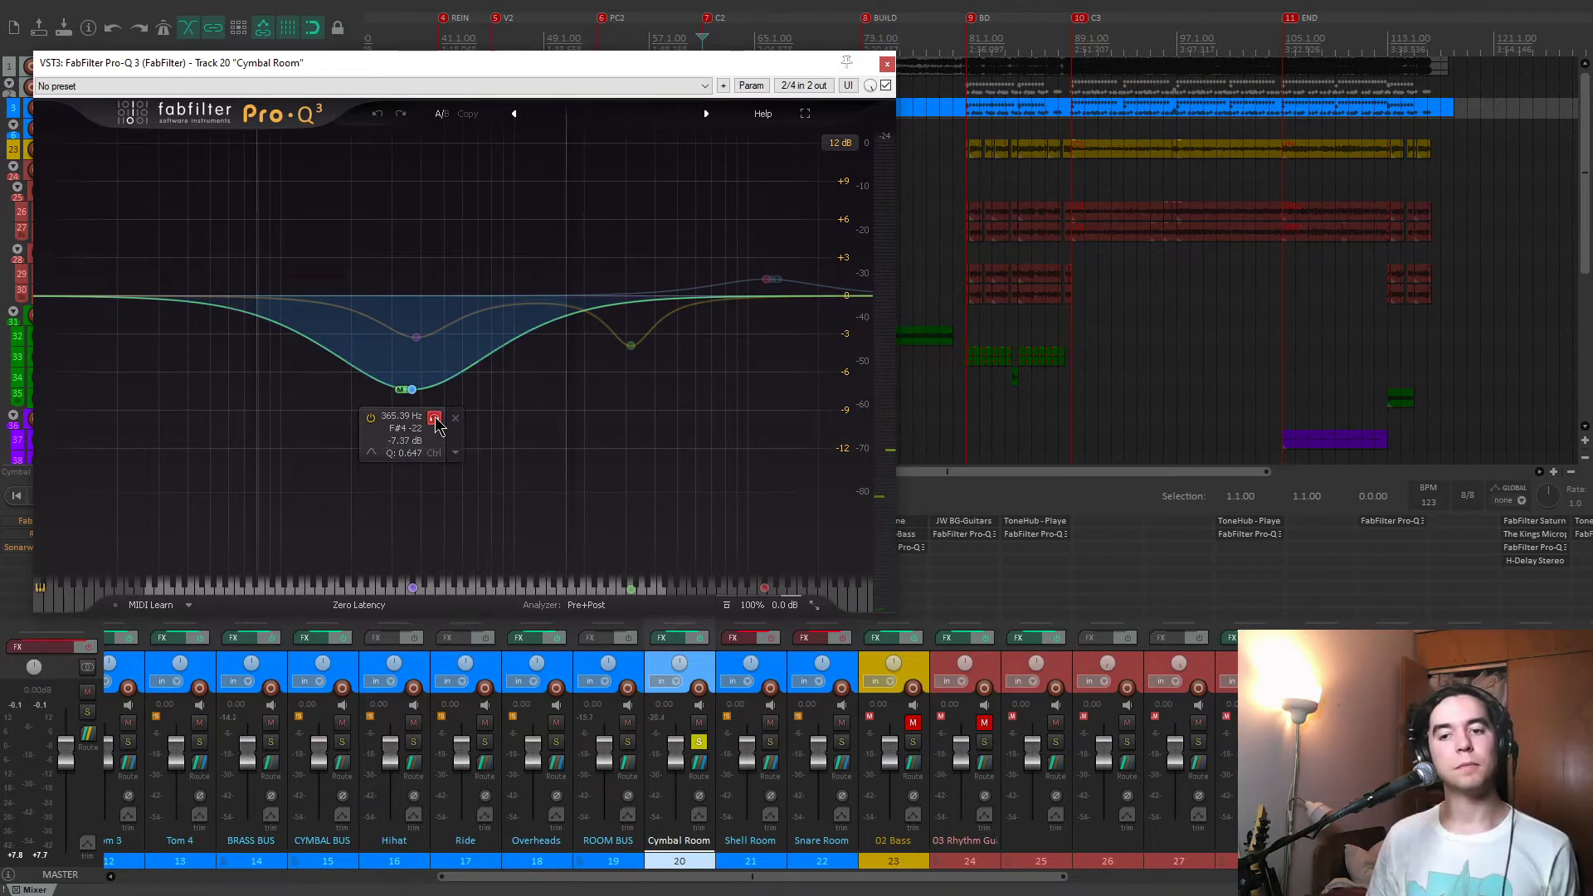
left_click(435, 417)
key("space")
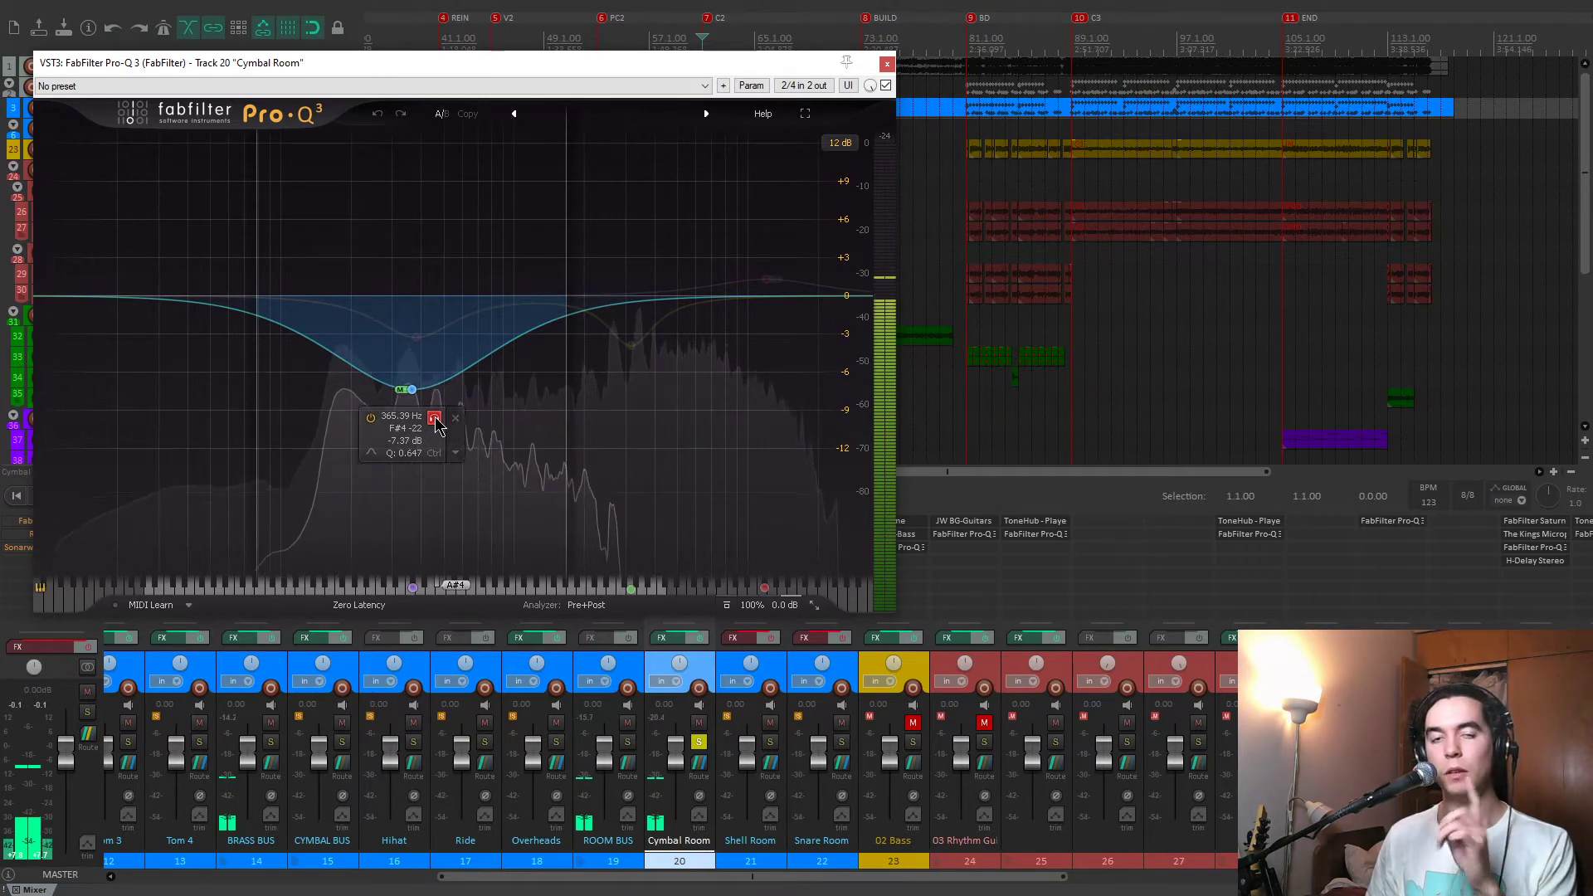
left_click(435, 418)
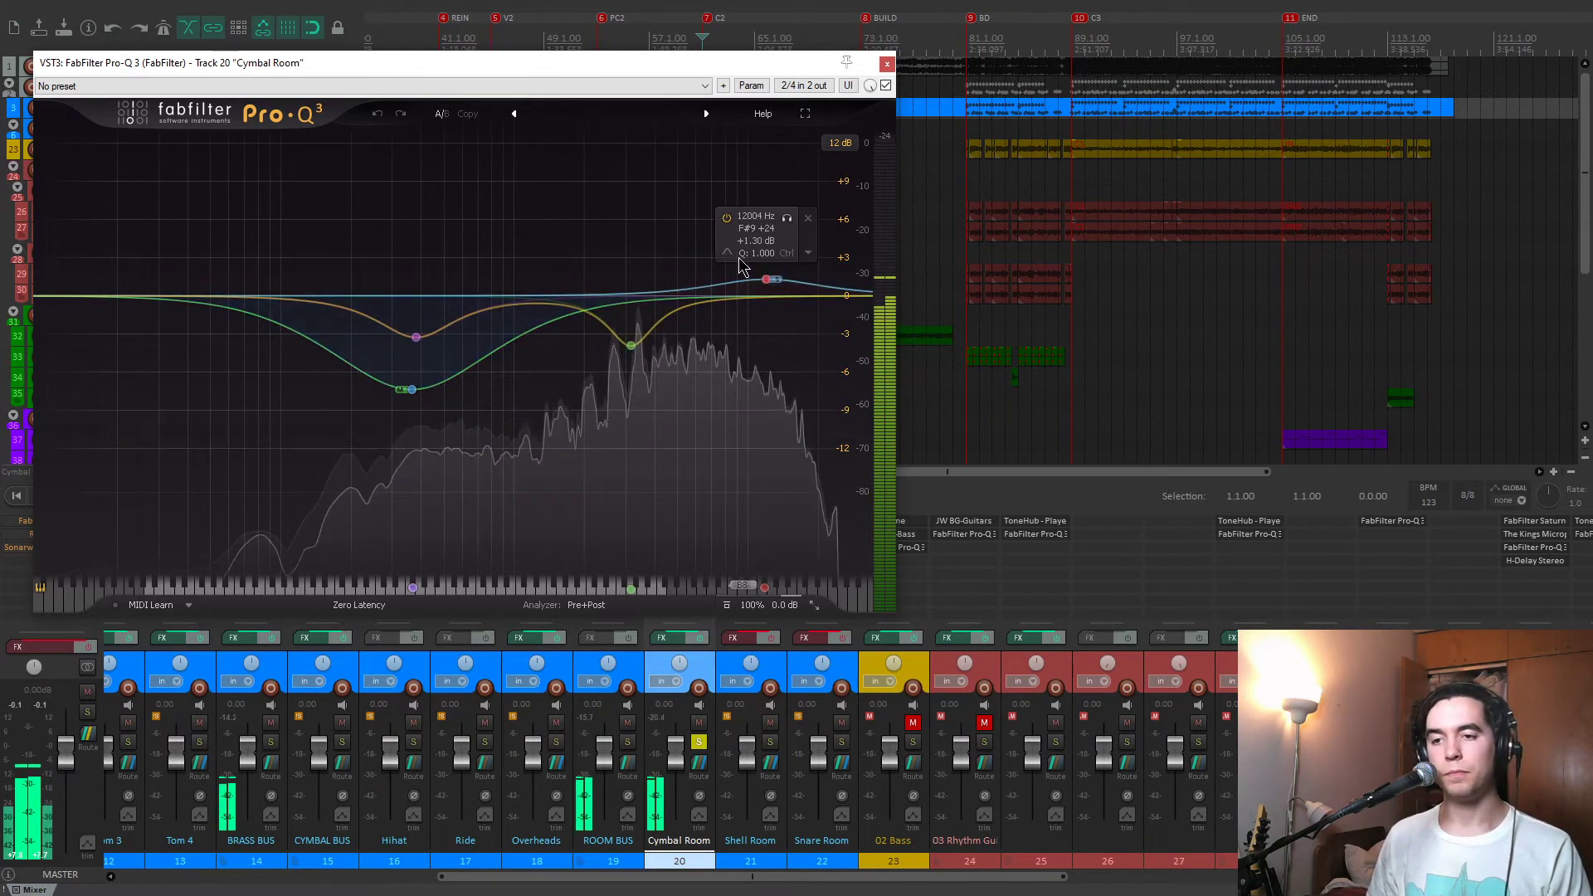
left_click(786, 219)
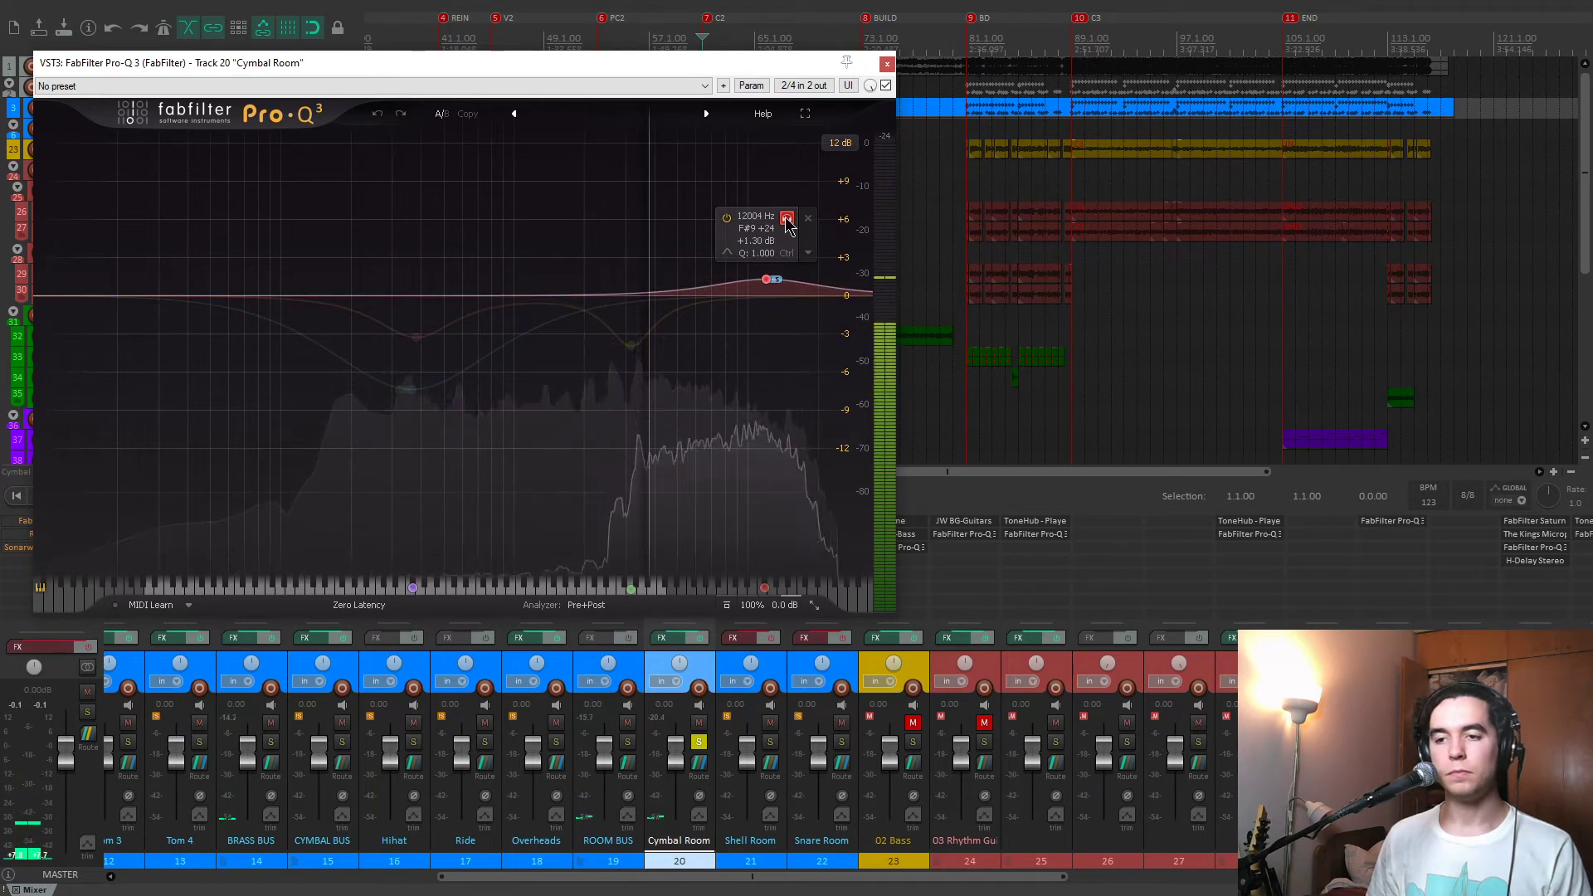
left_click(785, 219)
key("space")
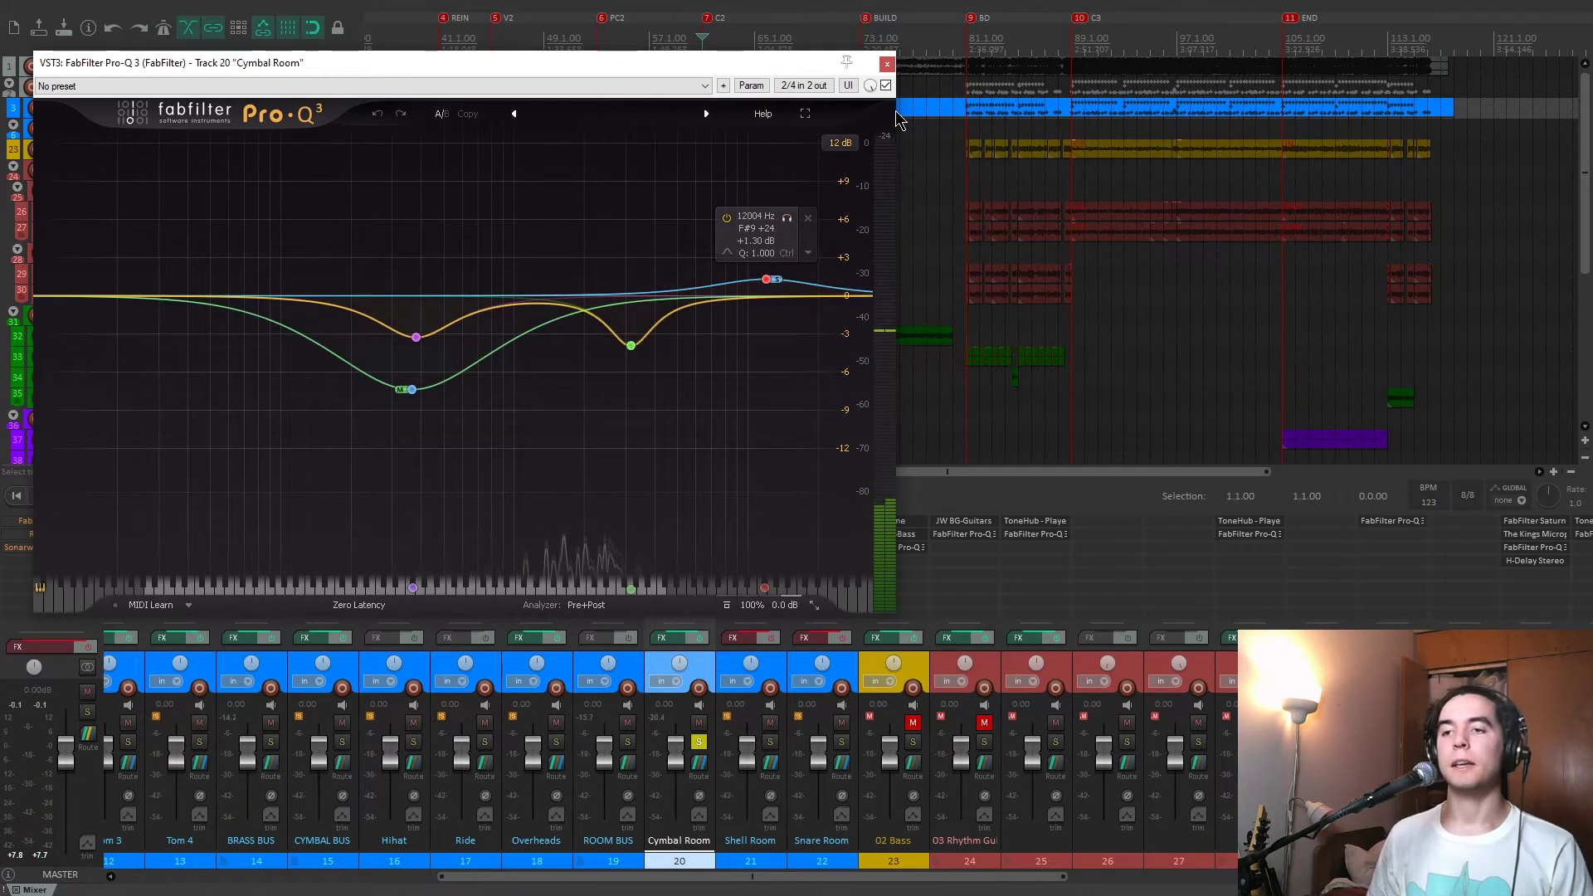
Close Pro-Q 3 and compare the soloed Cymbal Room with its effects on and off during playback, leaving them enabled.
left_click(888, 63)
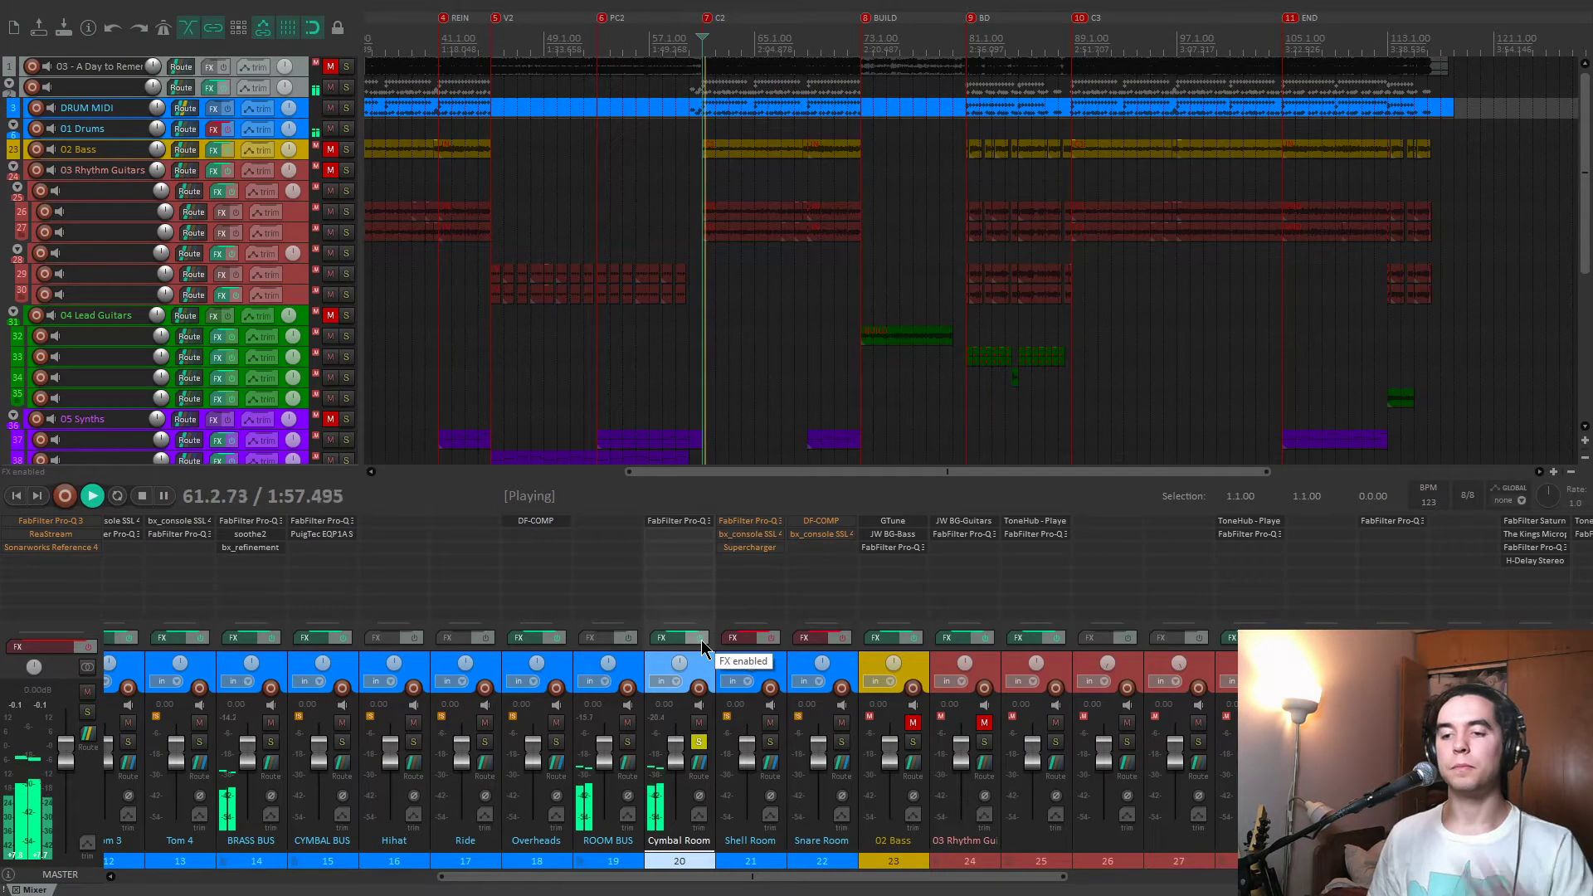
left_click(702, 644)
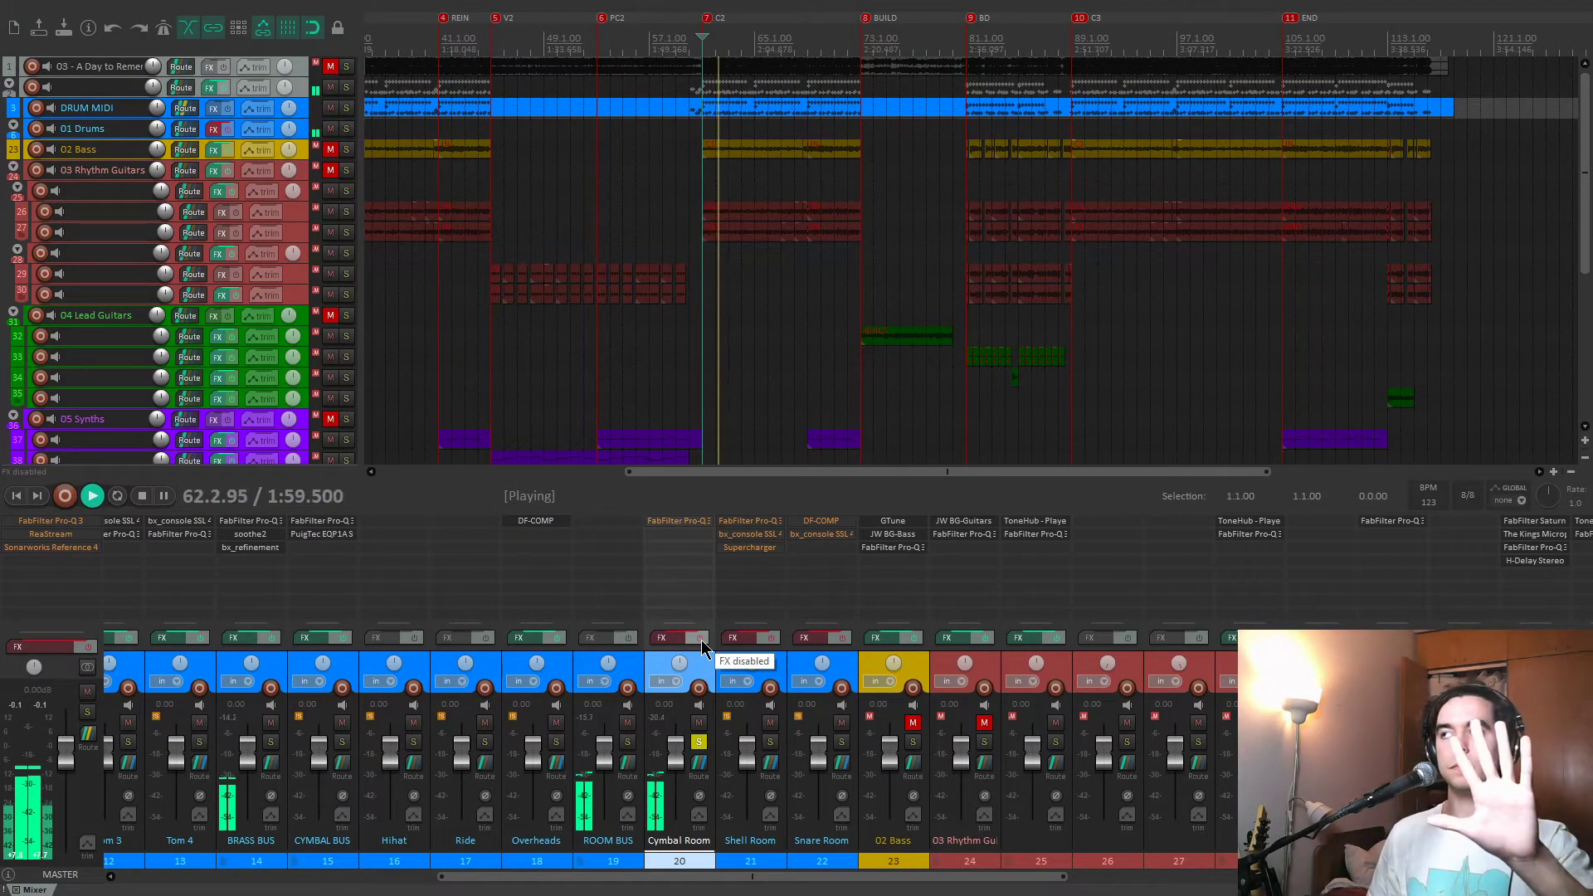
left_click(702, 644)
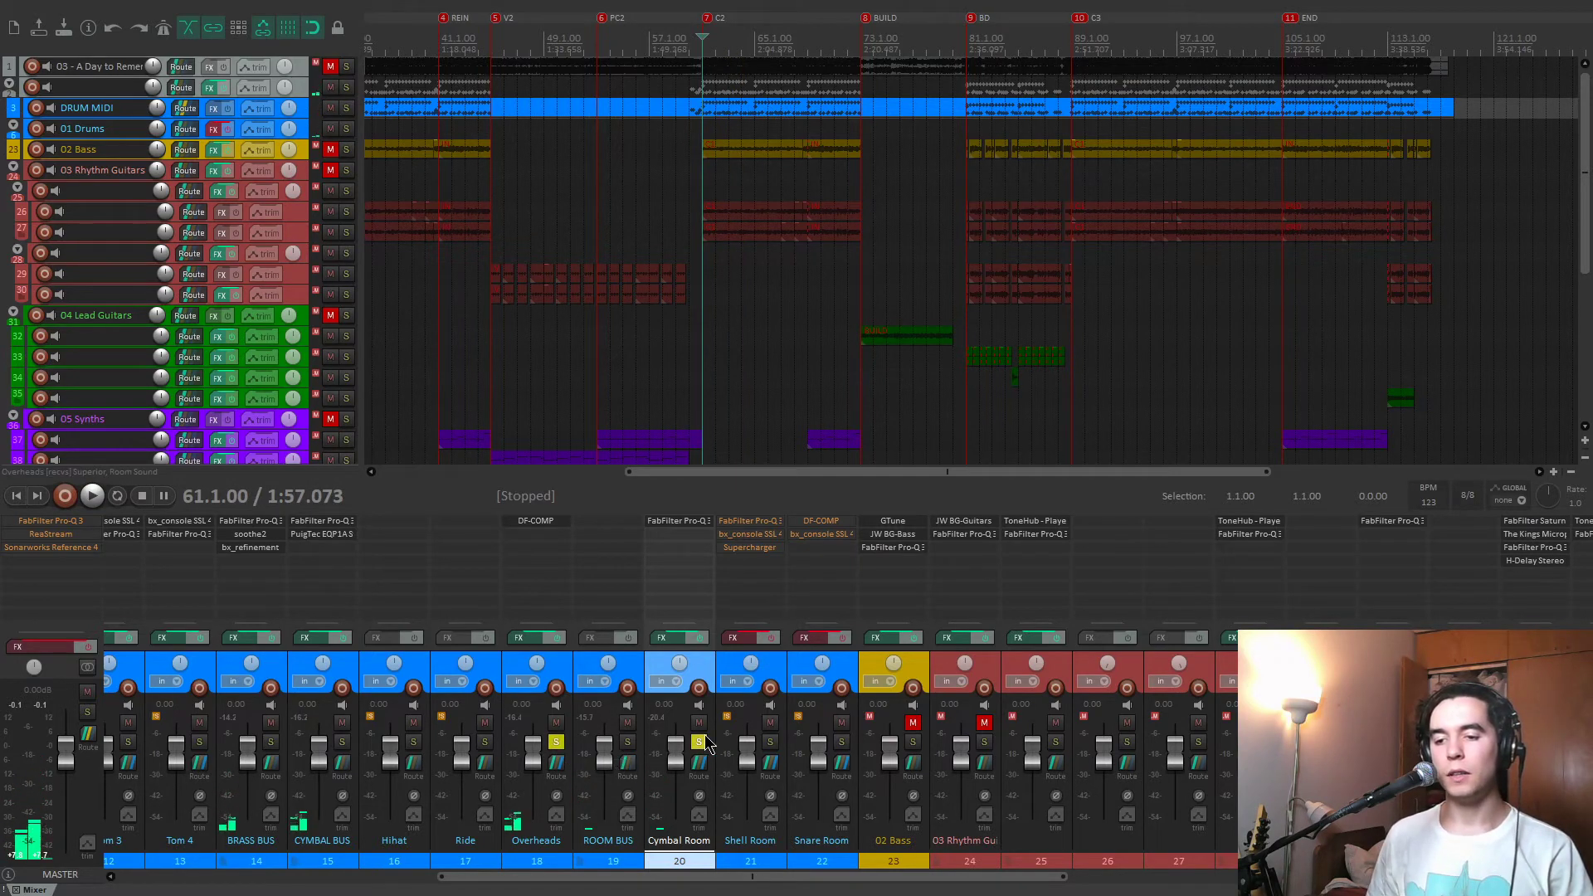
Play the Overheads and Cymbal Room soloed together, stop playback, and unsolo both tracks.
key("space")
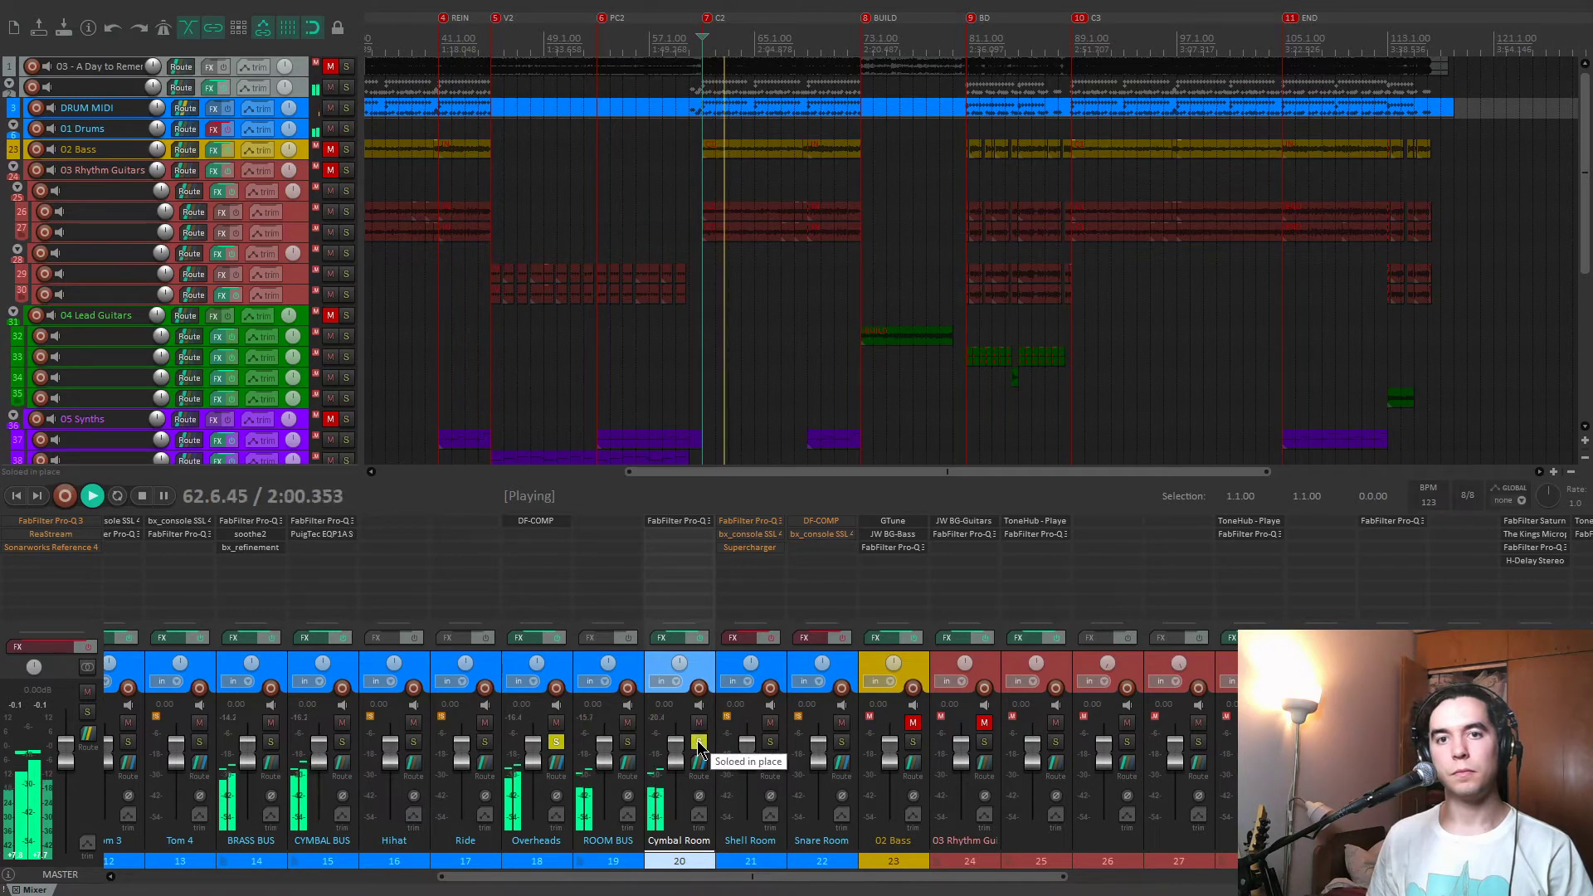
key("space")
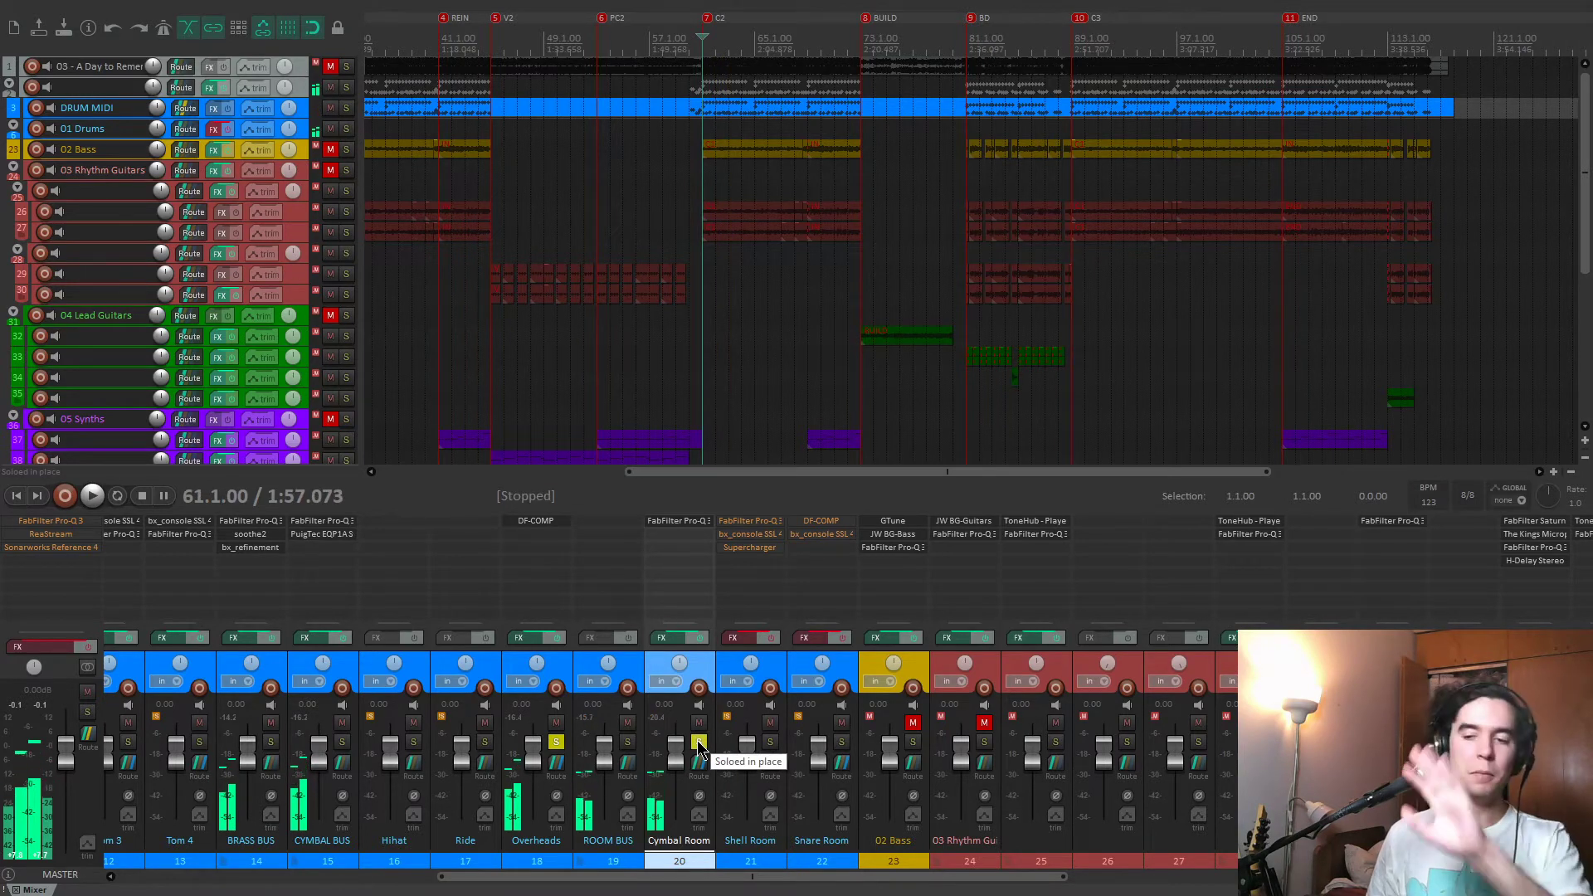
left_click(698, 740)
left_click(556, 742)
Solo the Shell Room, enable its effects, and compare the track with effects on and off during playback.
left_click(772, 743)
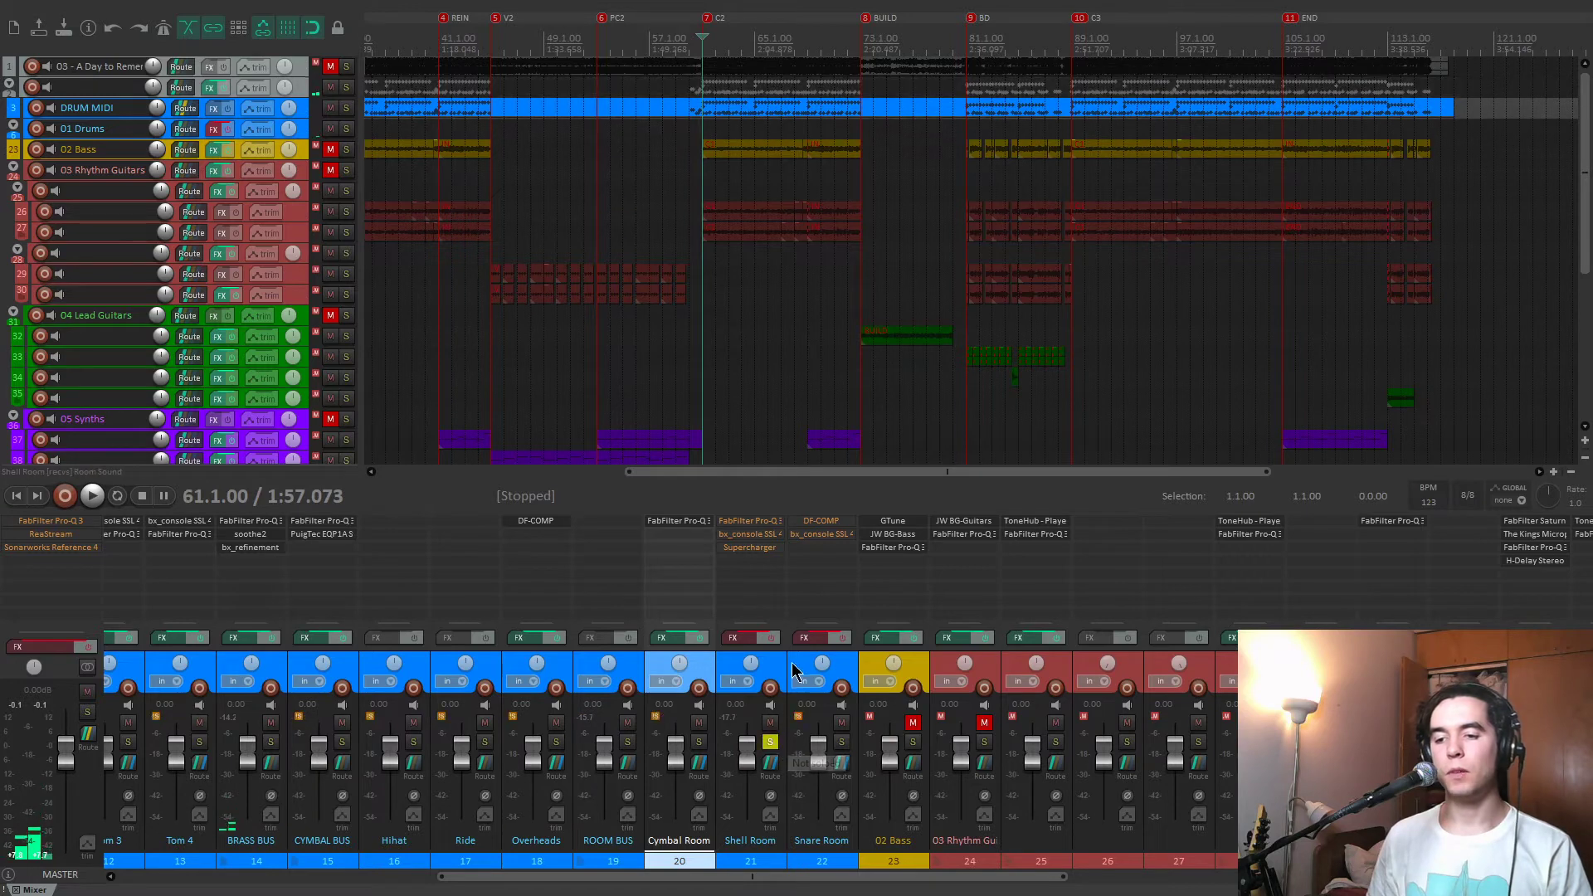
left_click(775, 646)
key("space")
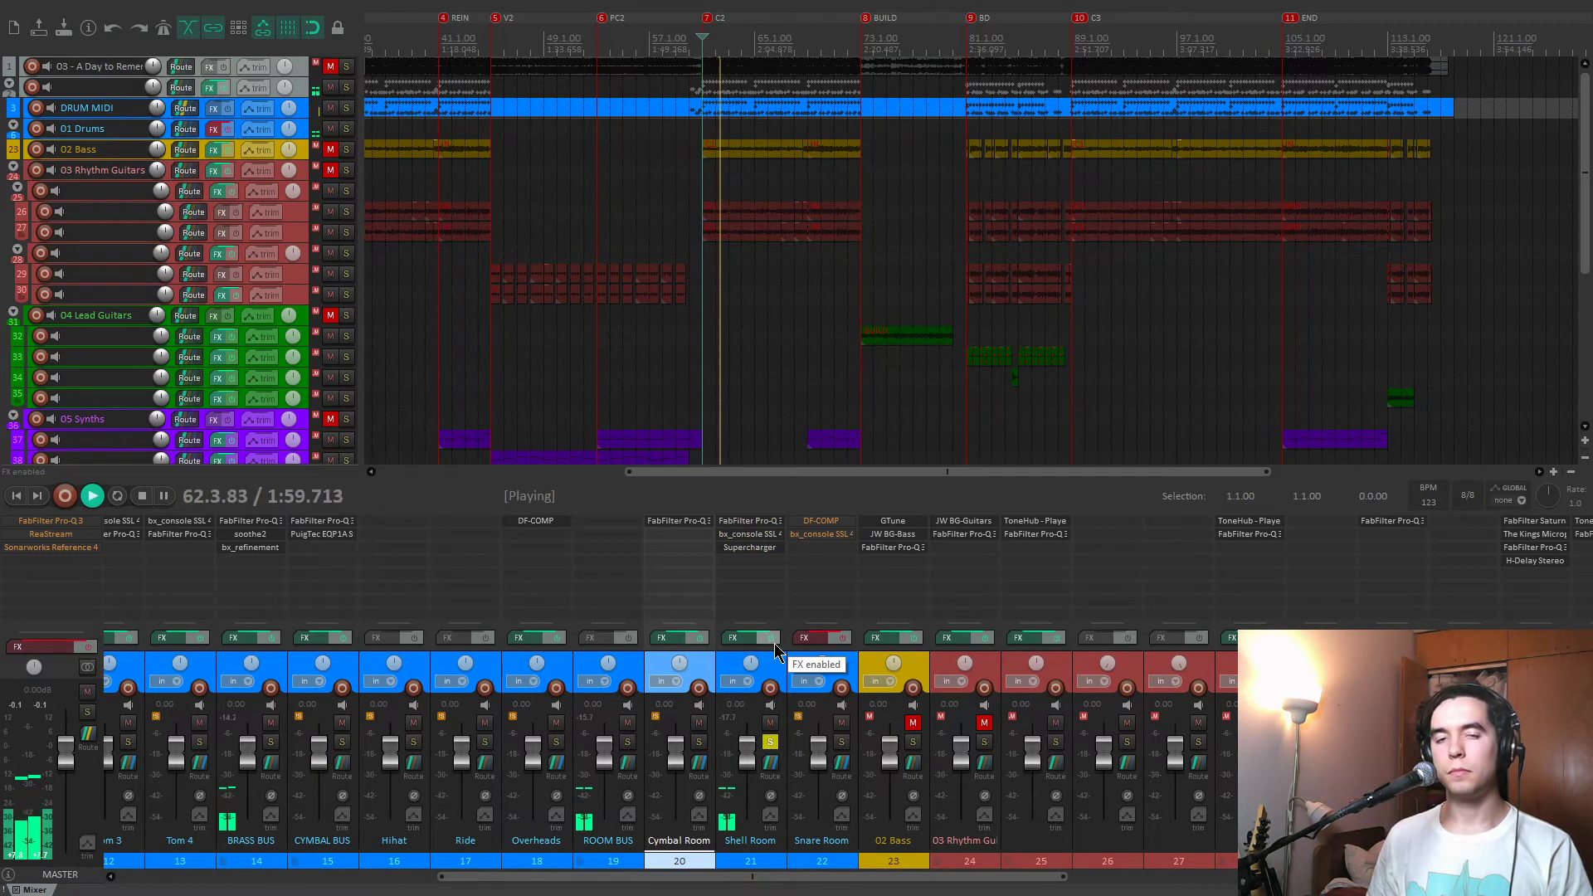
left_click(775, 646)
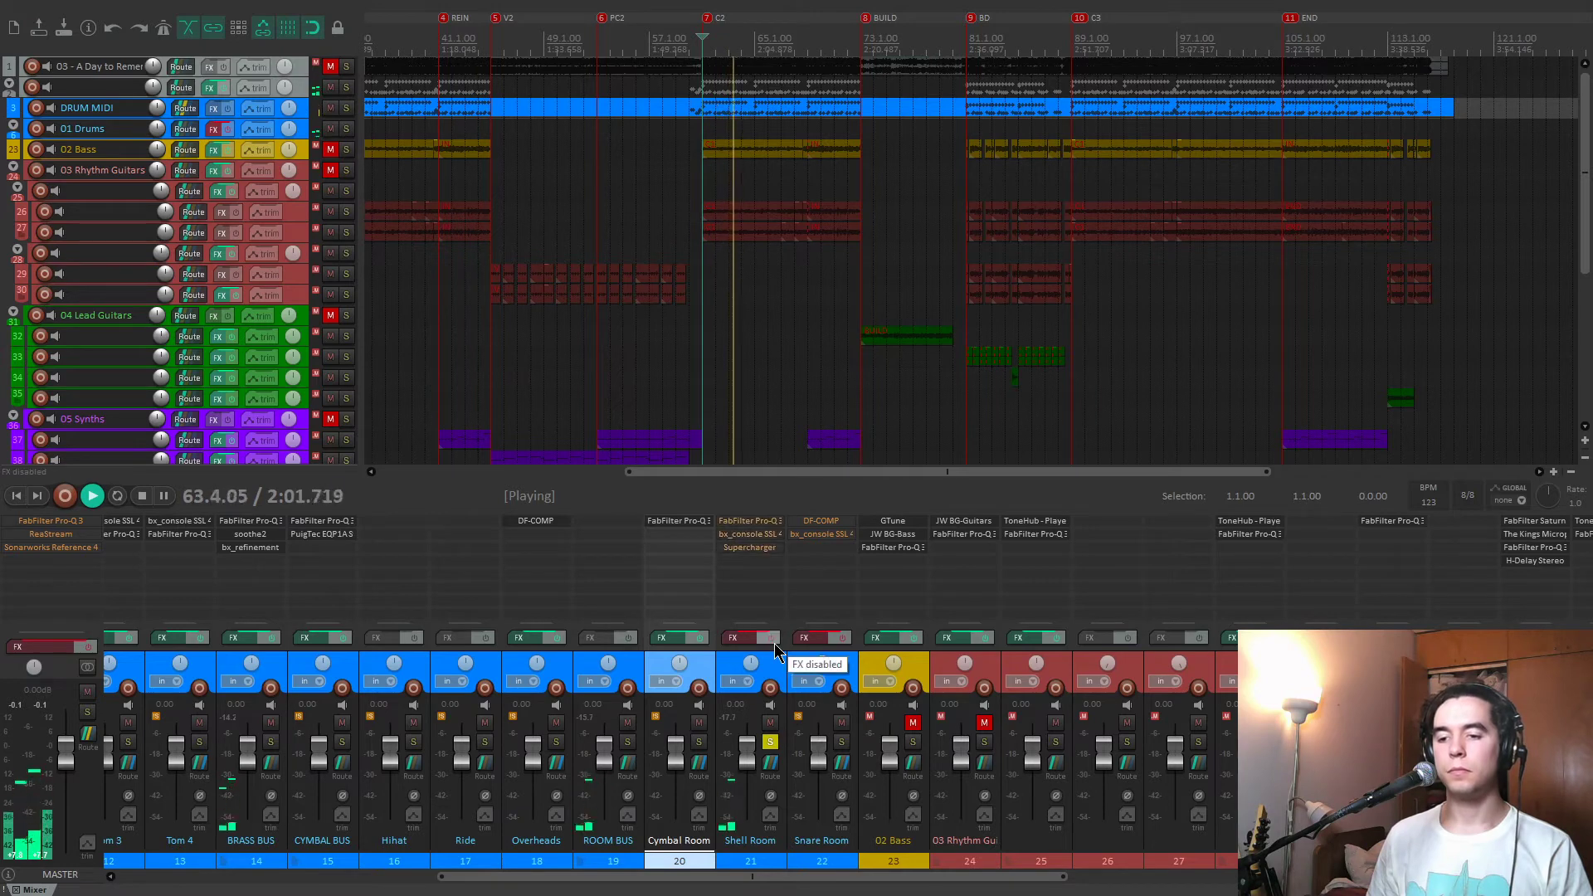
key("space")
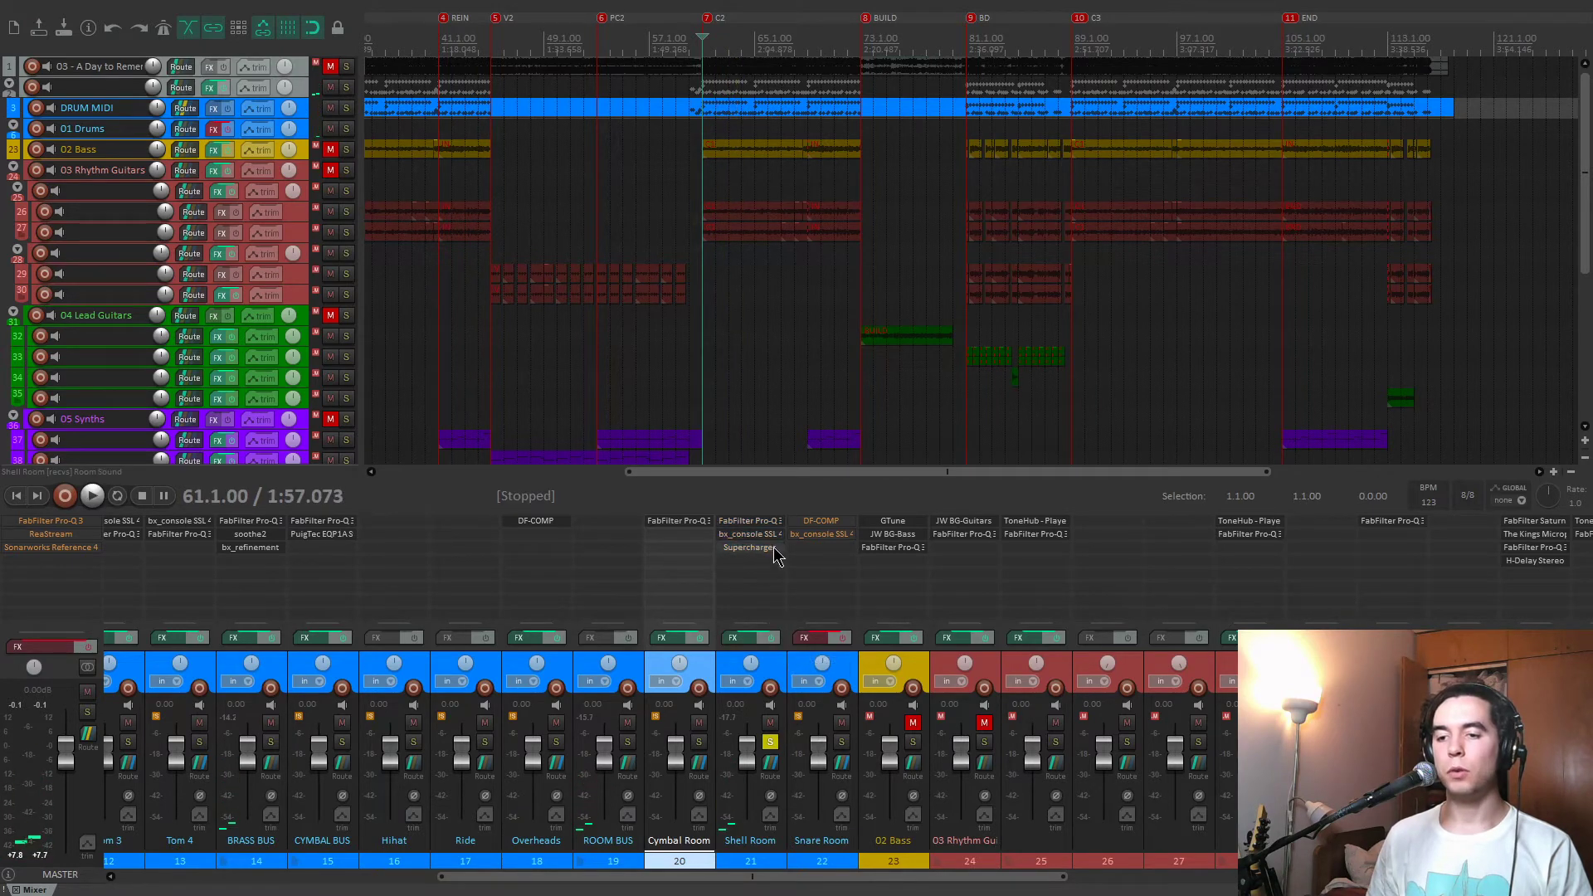
Compare the Shell Room's Pro-Q 3 bypassed and enabled during playback, leave it enabled, and close it.
left_click(751, 522)
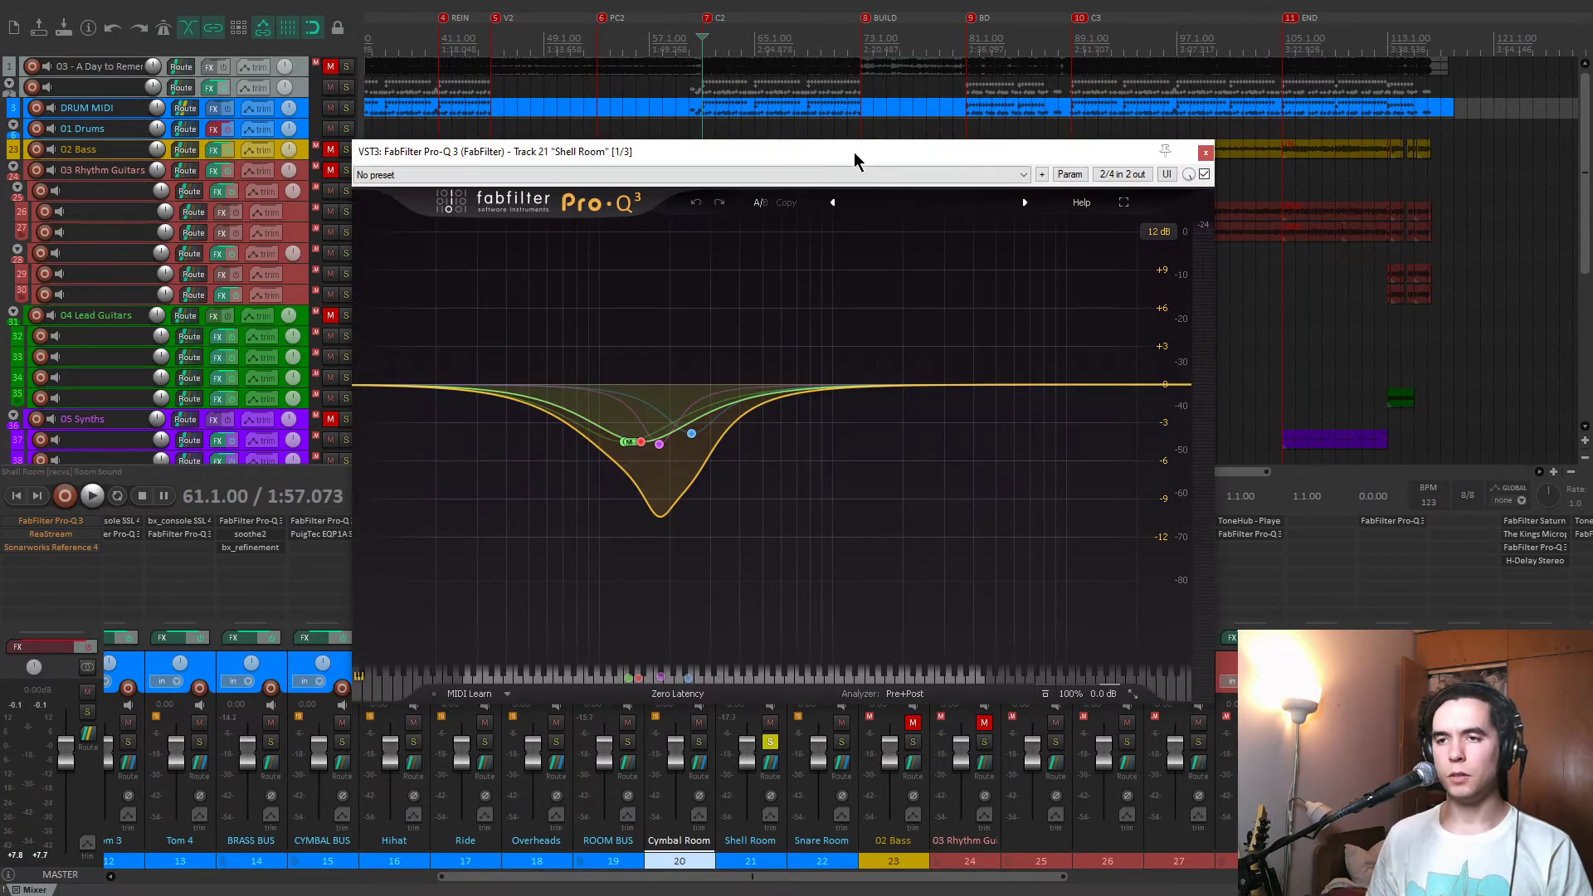
left_click_drag(854, 152, 550, 55)
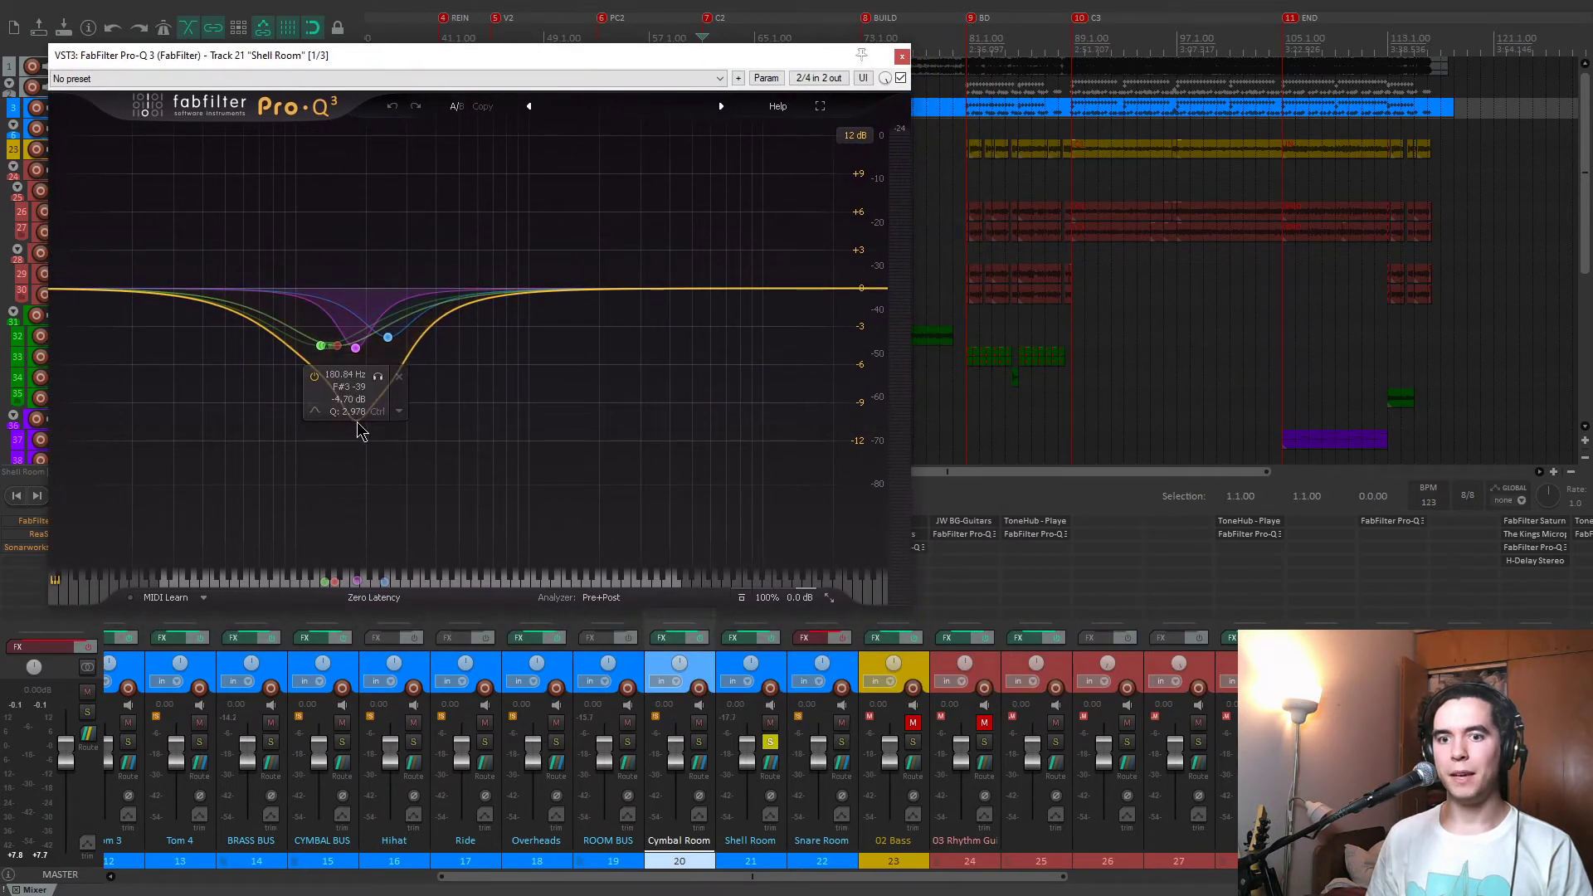
left_click_drag(704, 58, 859, 48)
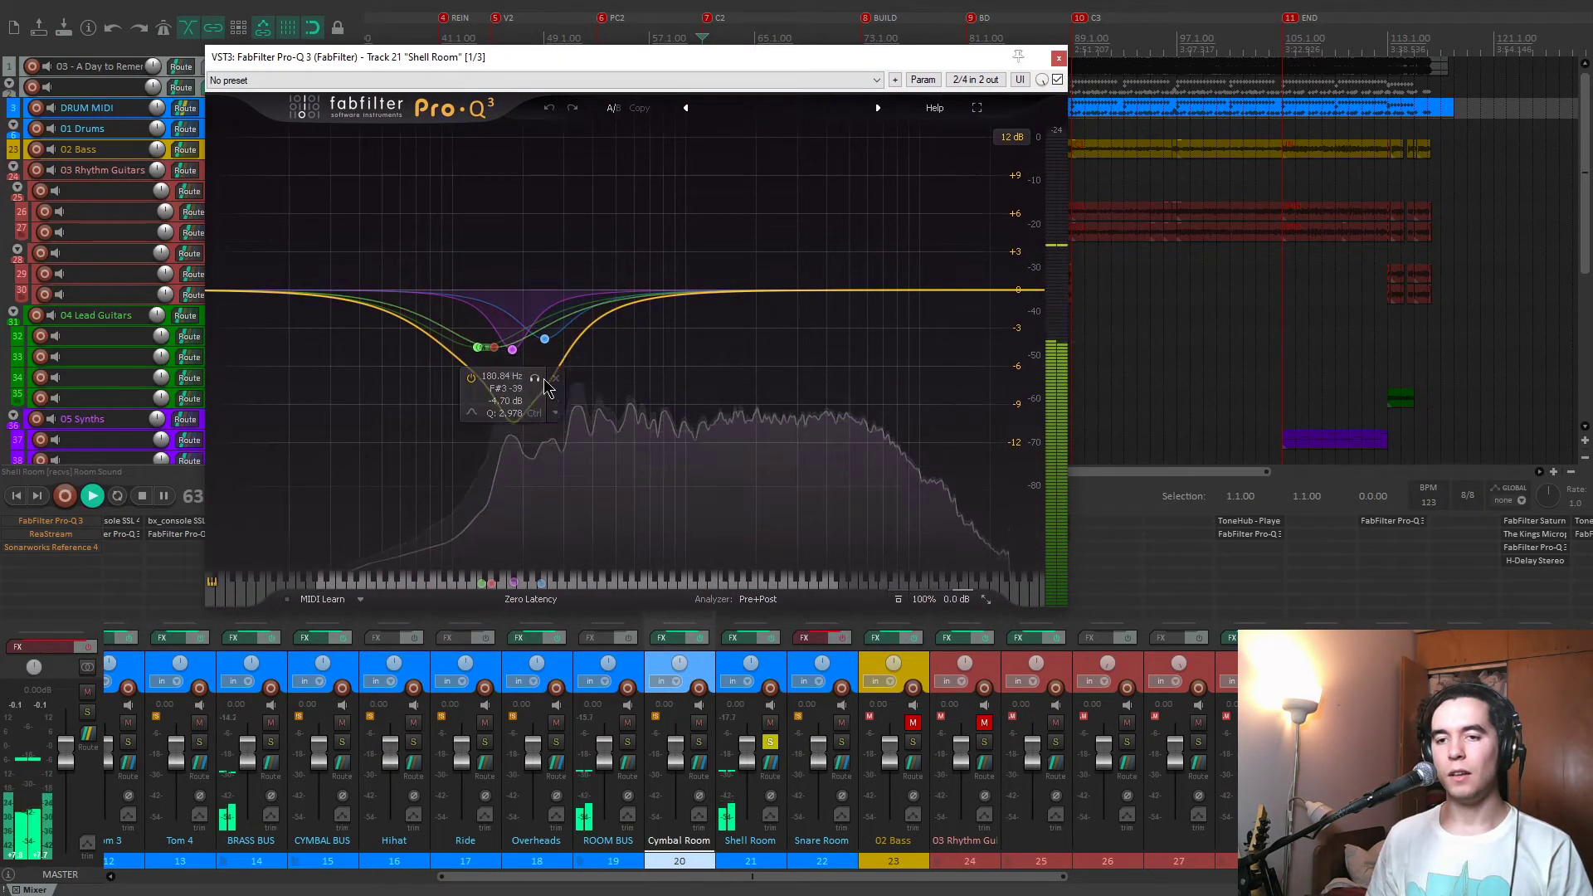
left_click(1057, 80)
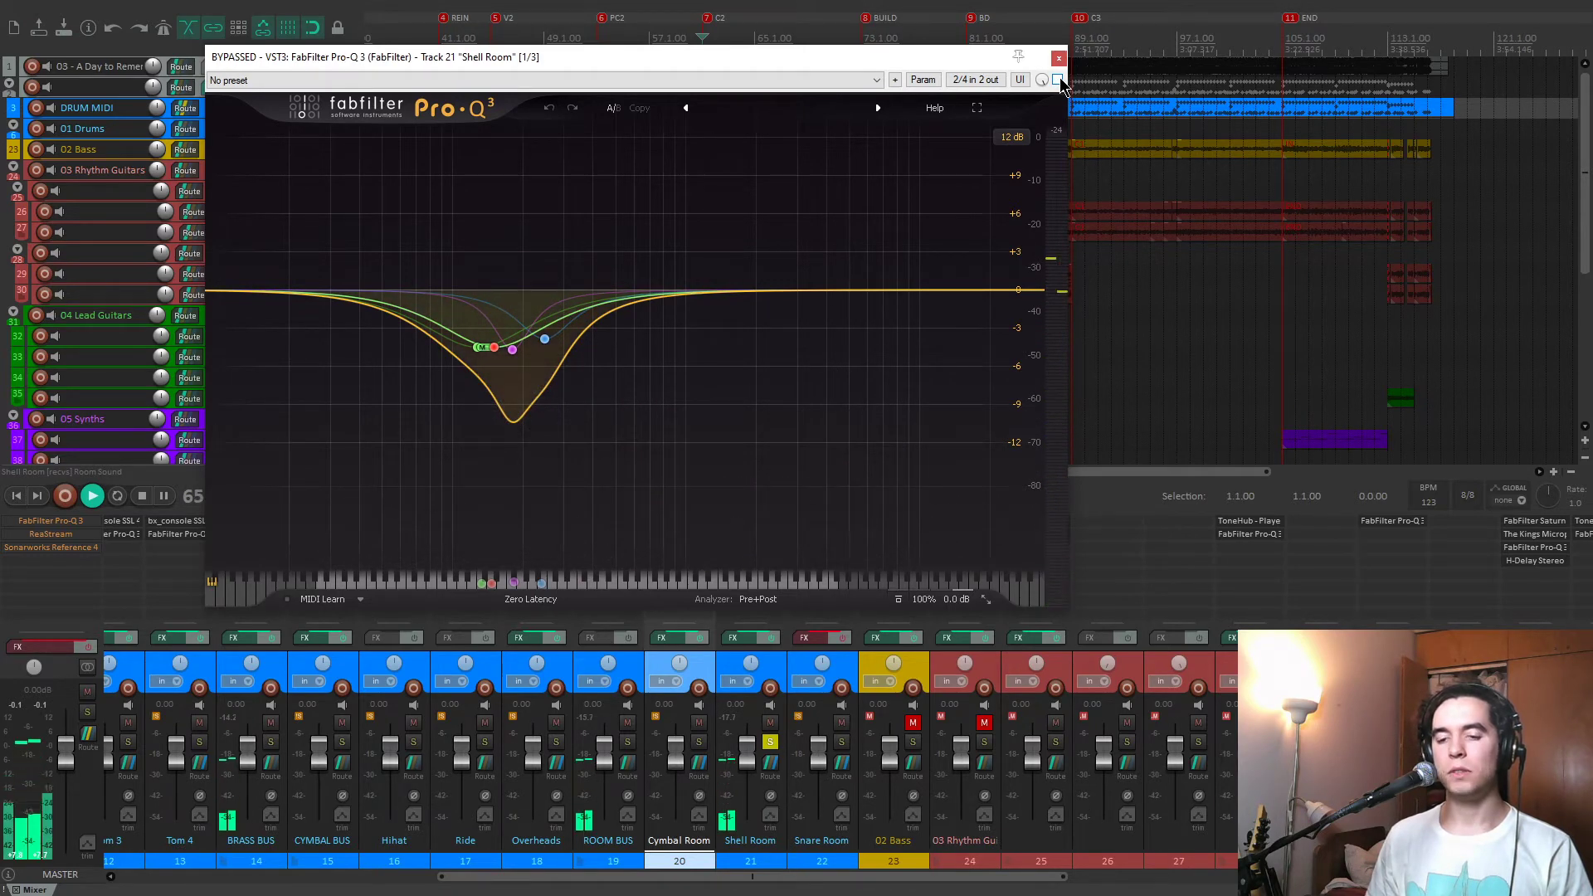
left_click(1057, 79)
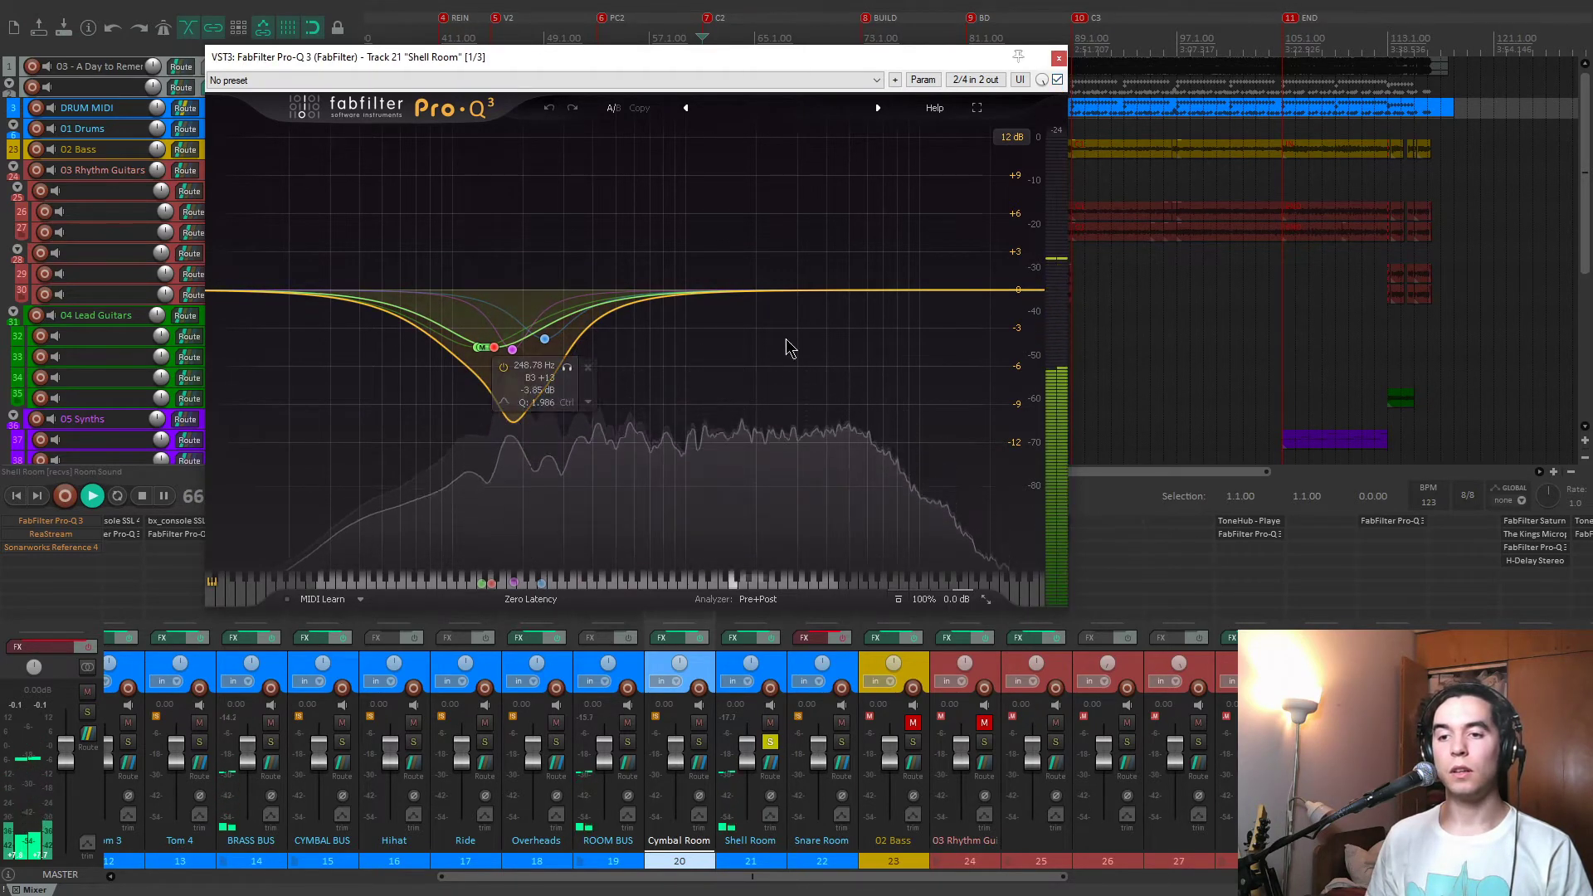
key("space")
left_click(1059, 57)
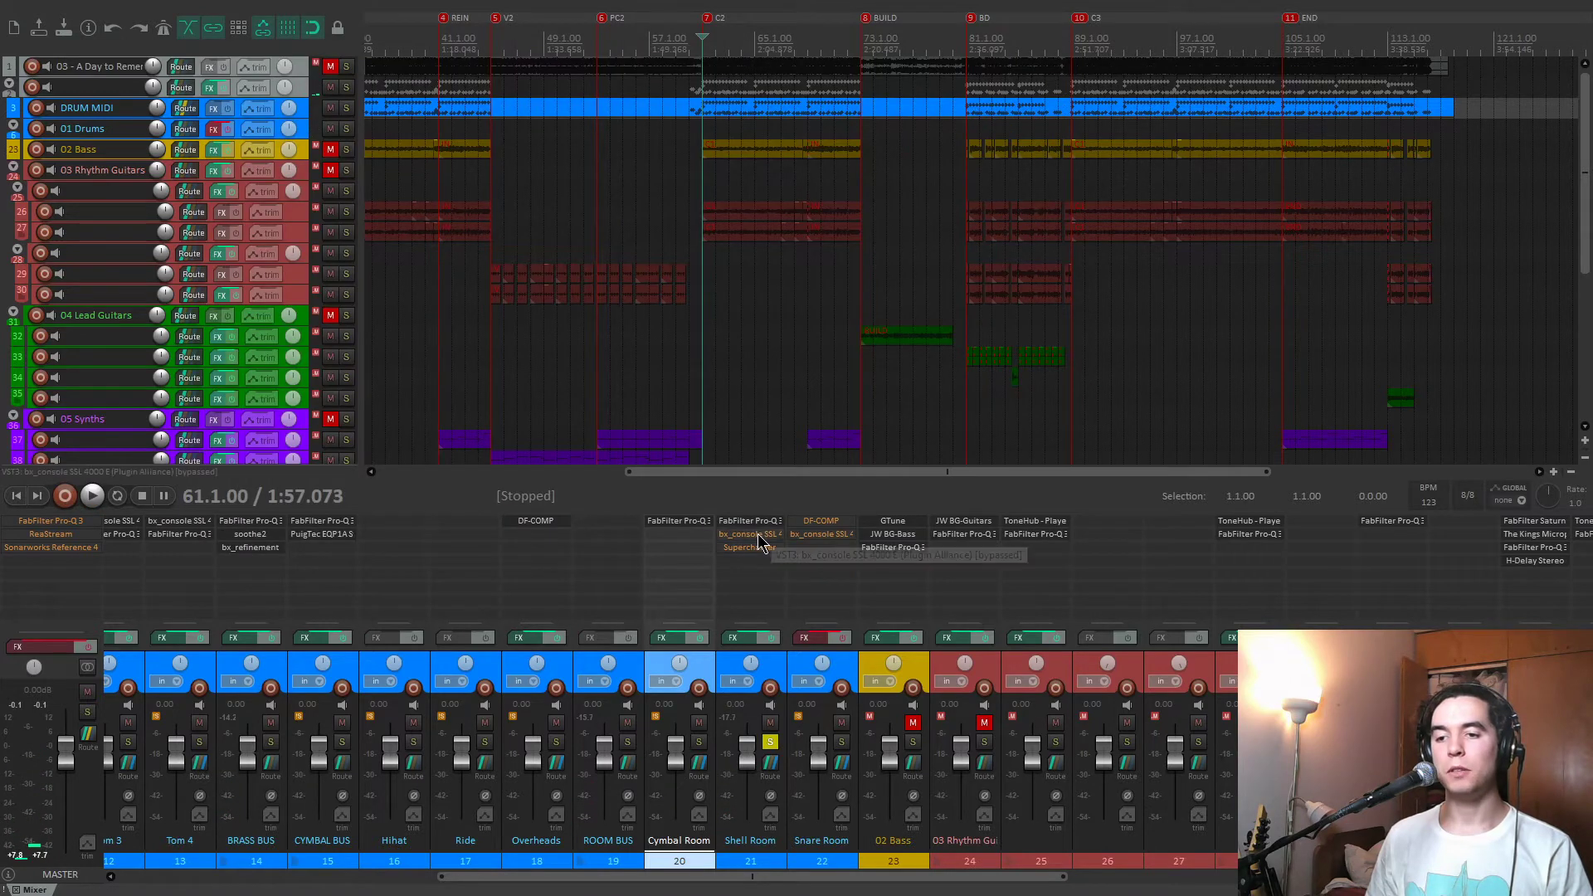
Enable the Shell Room's bx_console SSL 4000 E, review its settings, and close it.
left_click(767, 534)
left_click_drag(663, 94, 515, 53)
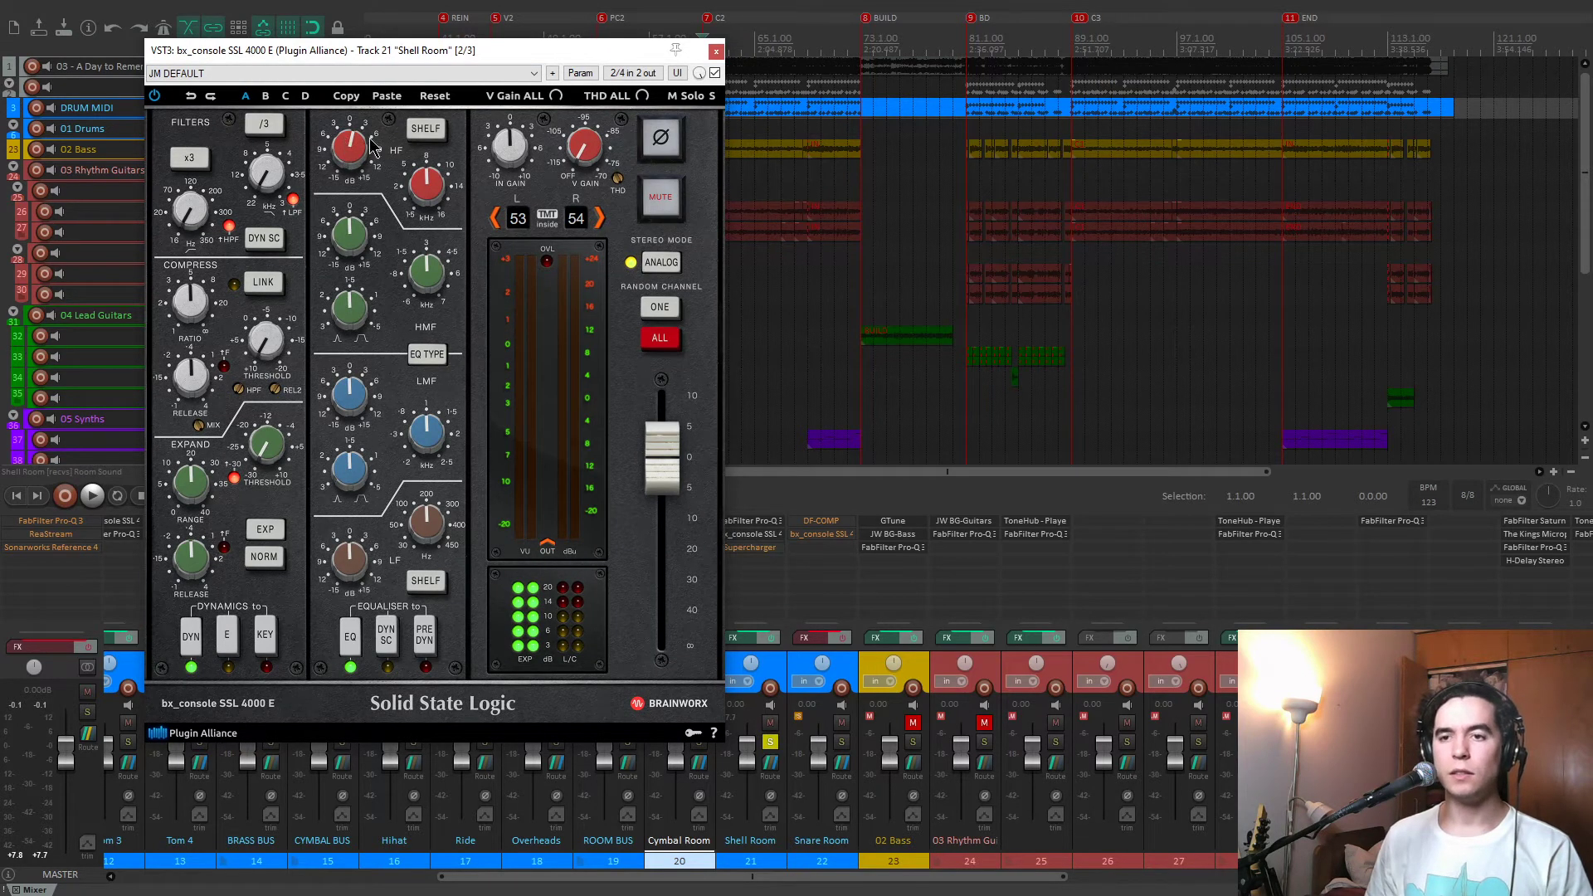
left_click(716, 53)
Enable the Shell Room's Supercharger, compare it bypassed and active during playback, and close it enabled.
left_click(750, 548)
left_click_drag(593, 172, 656, 144)
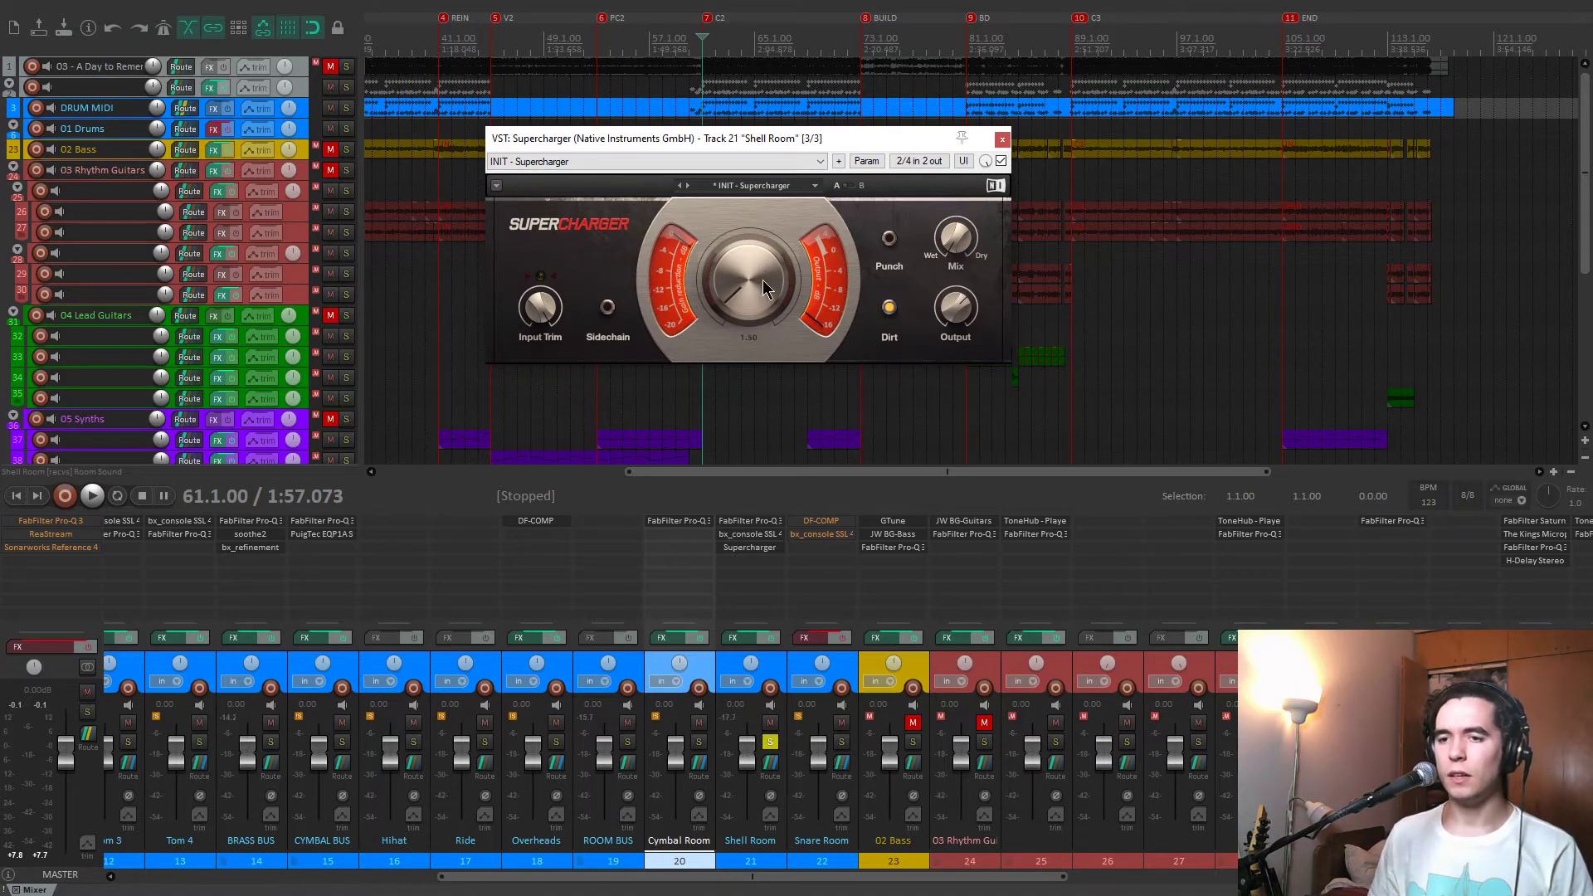
key("space")
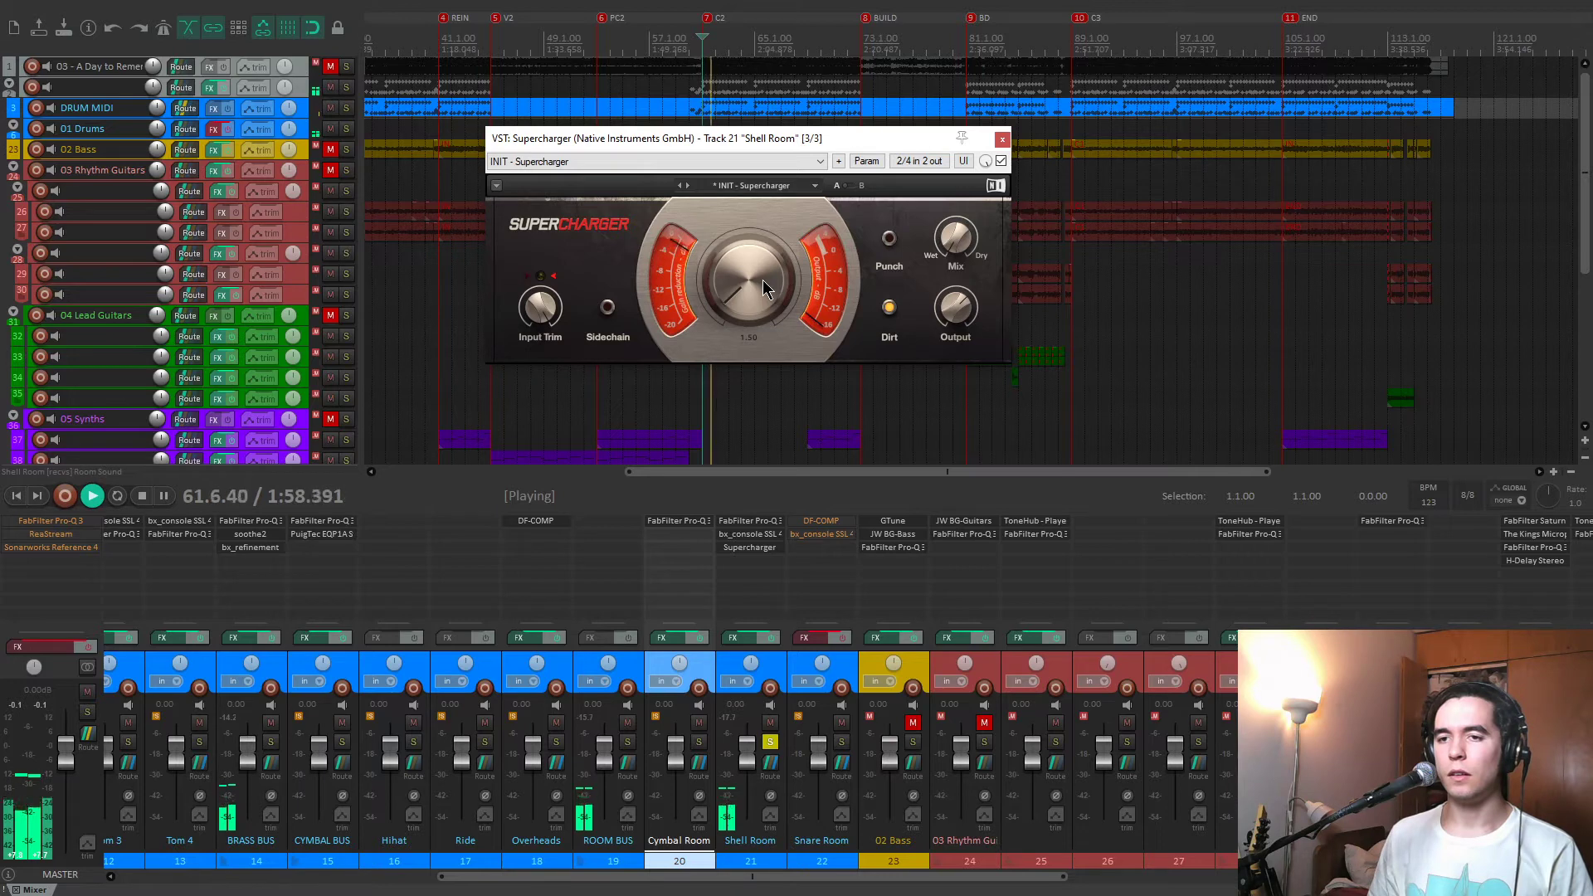
left_click(1001, 162)
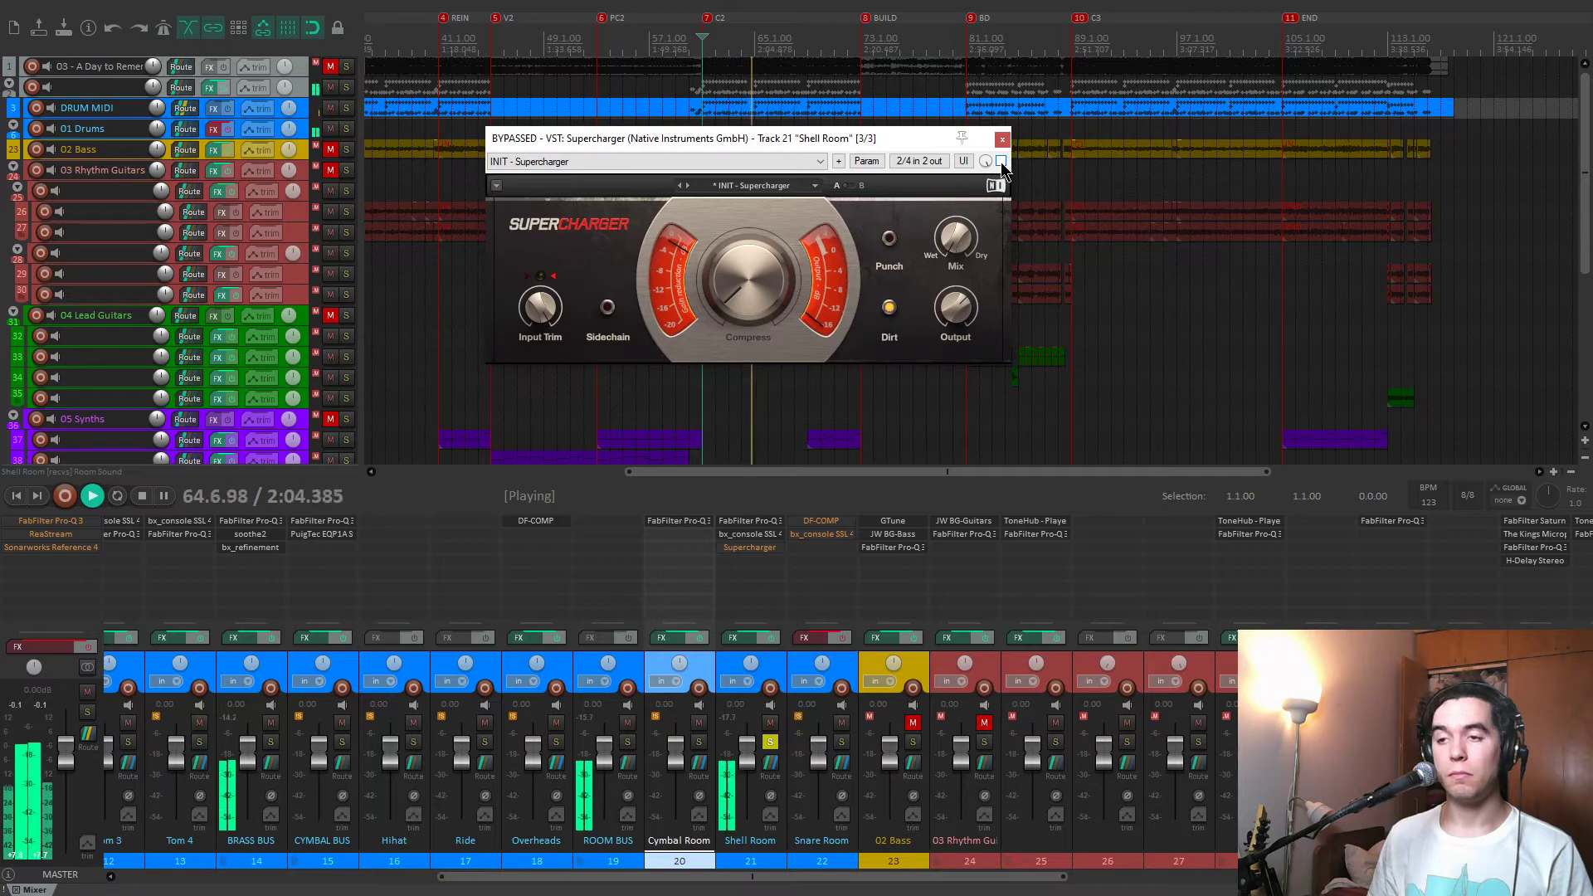
left_click(1000, 162)
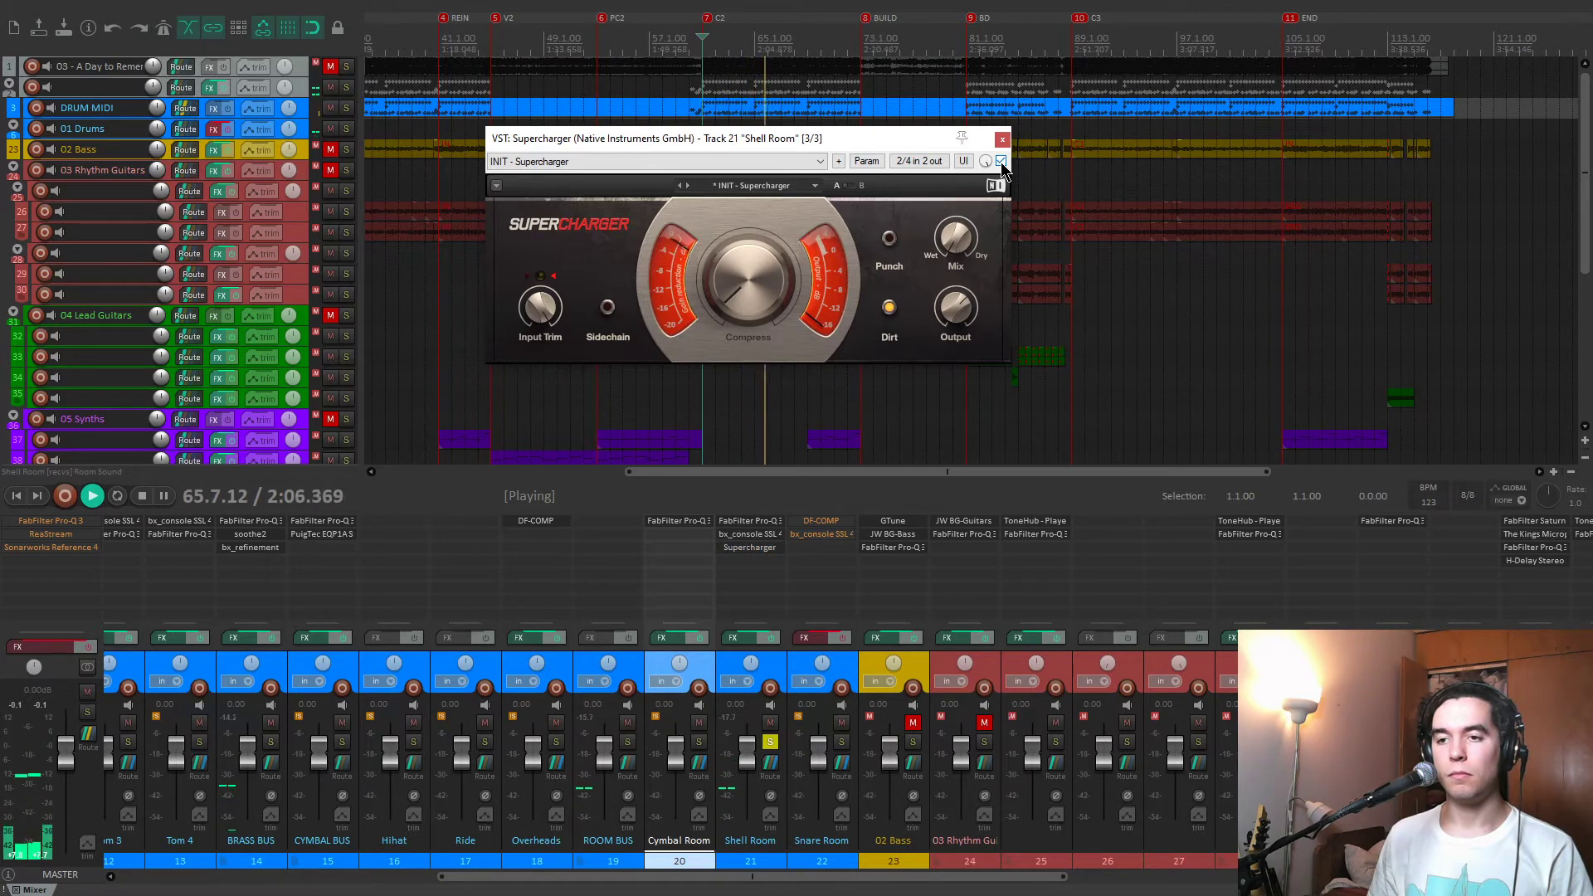
key("space")
left_click_drag(863, 138, 848, 143)
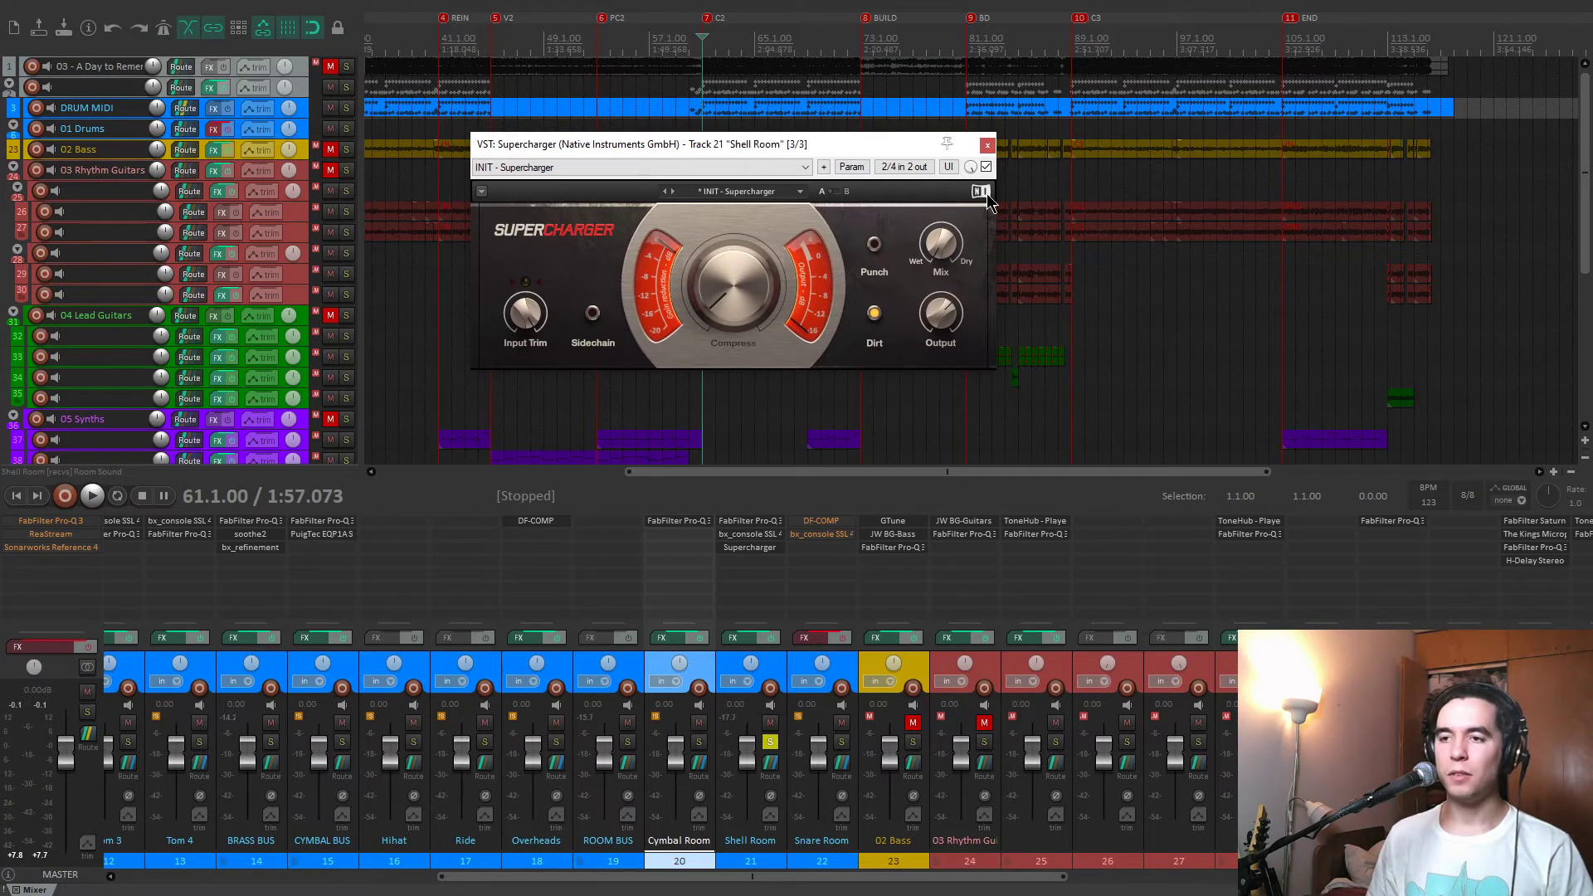
left_click(987, 146)
Switch the solo from the Shell Room to the Snare Room and play it with its effects off and on.
left_click(766, 741)
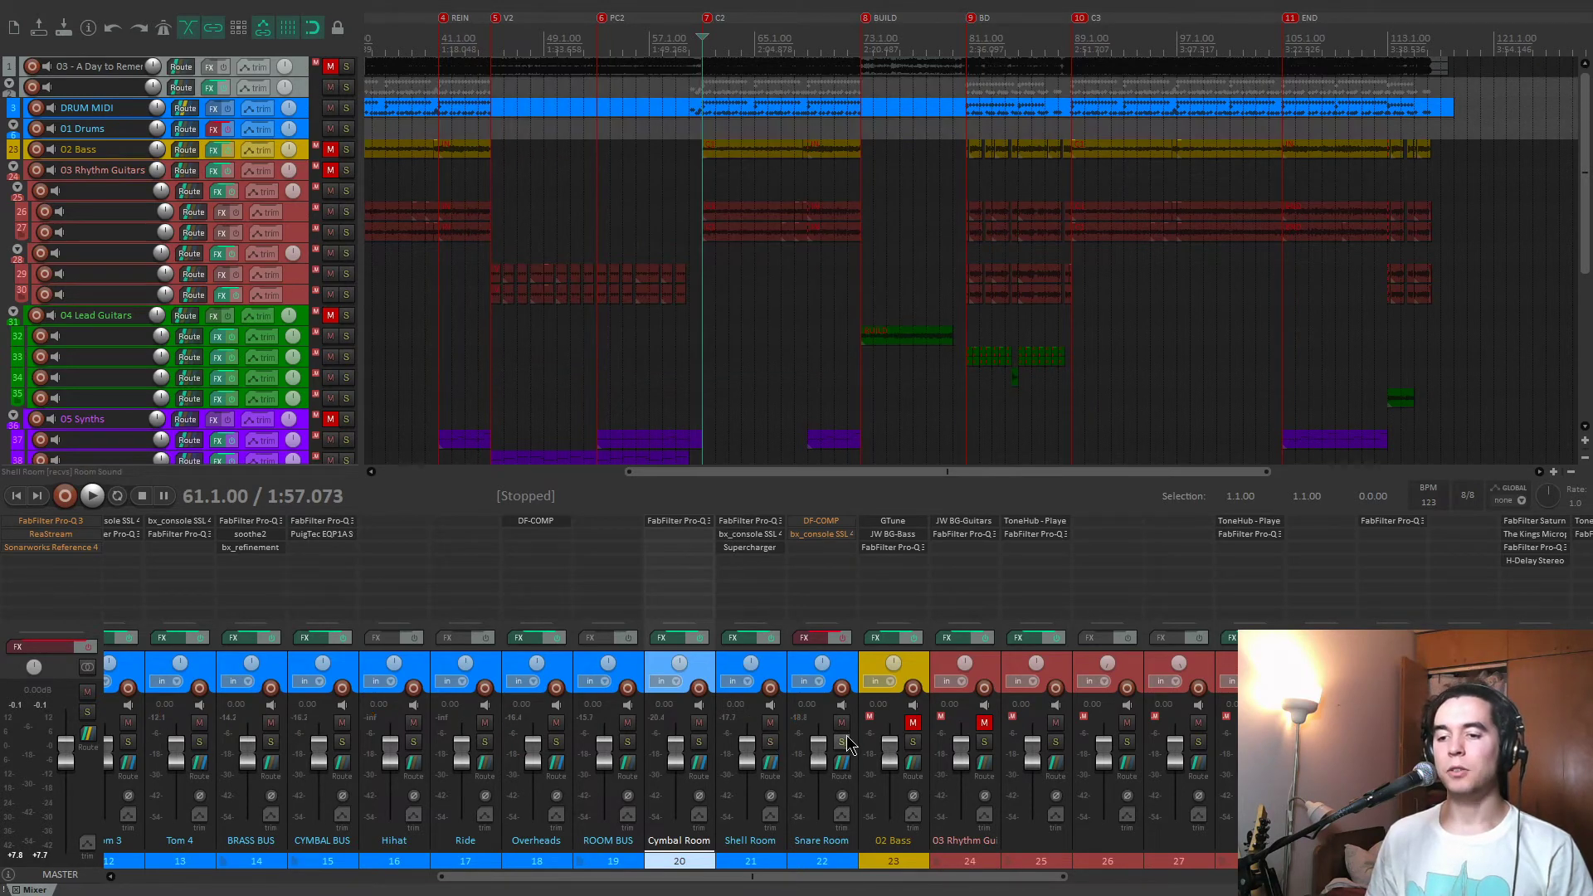
left_click(842, 742)
left_click(846, 666)
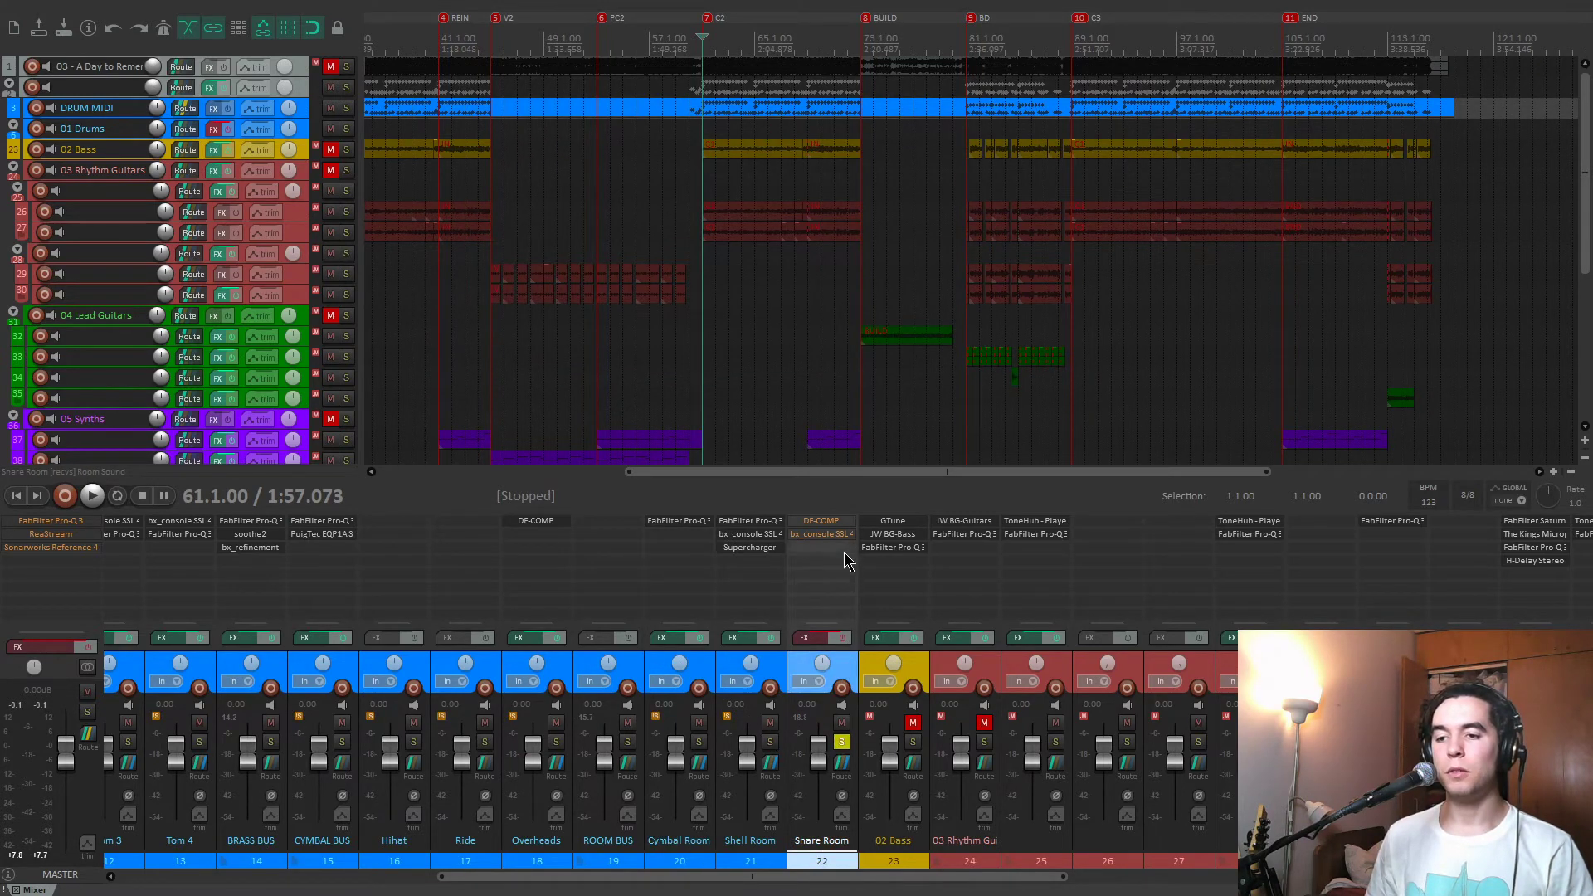
key("space")
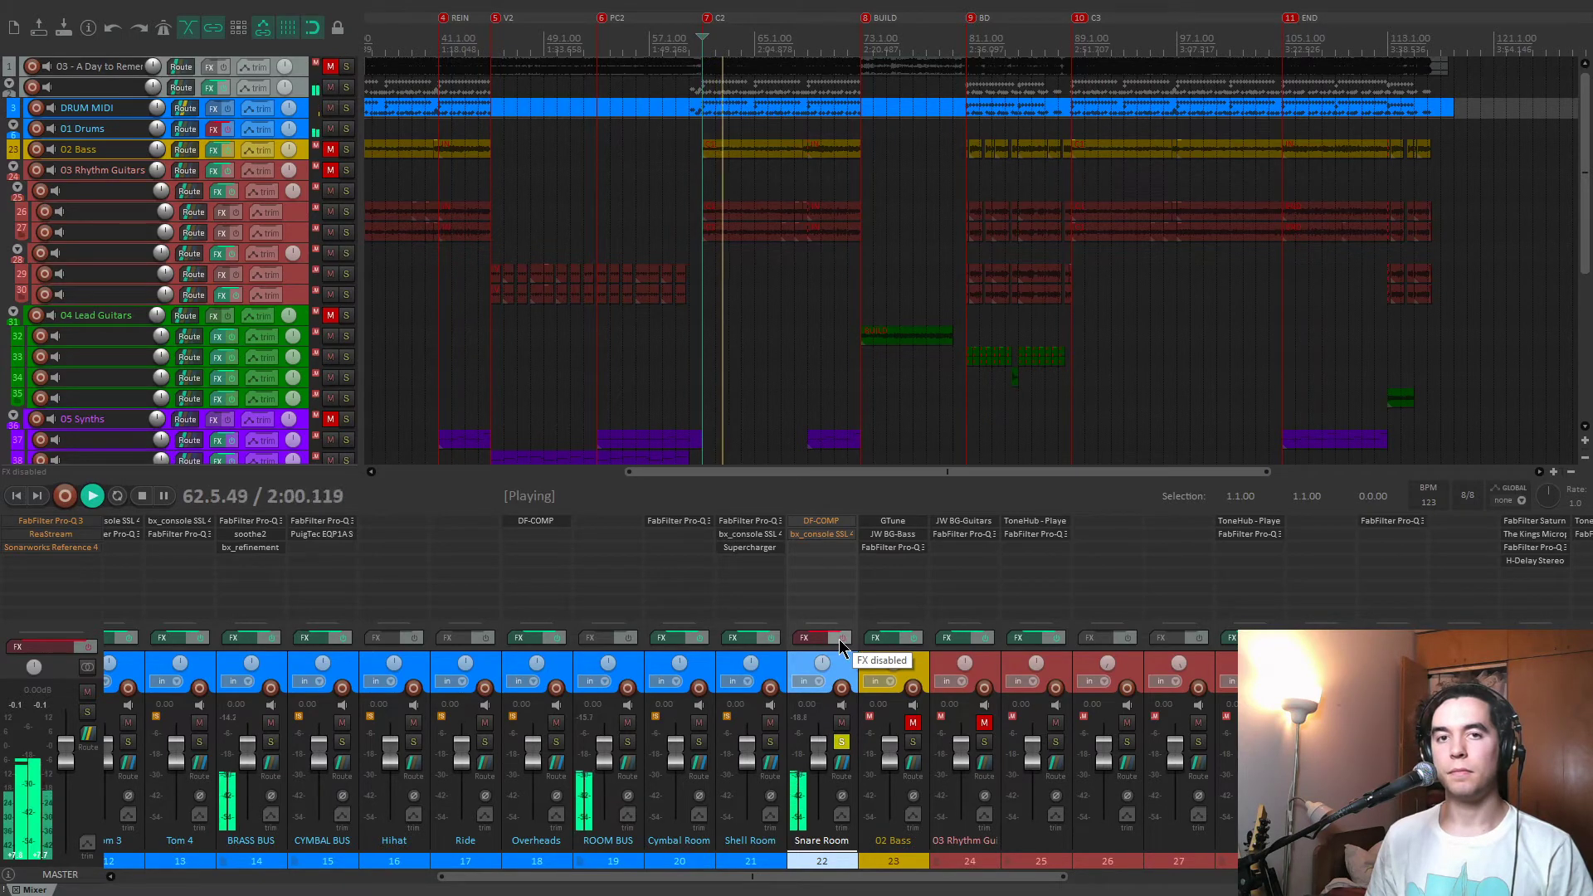
key("space")
left_click(840, 641)
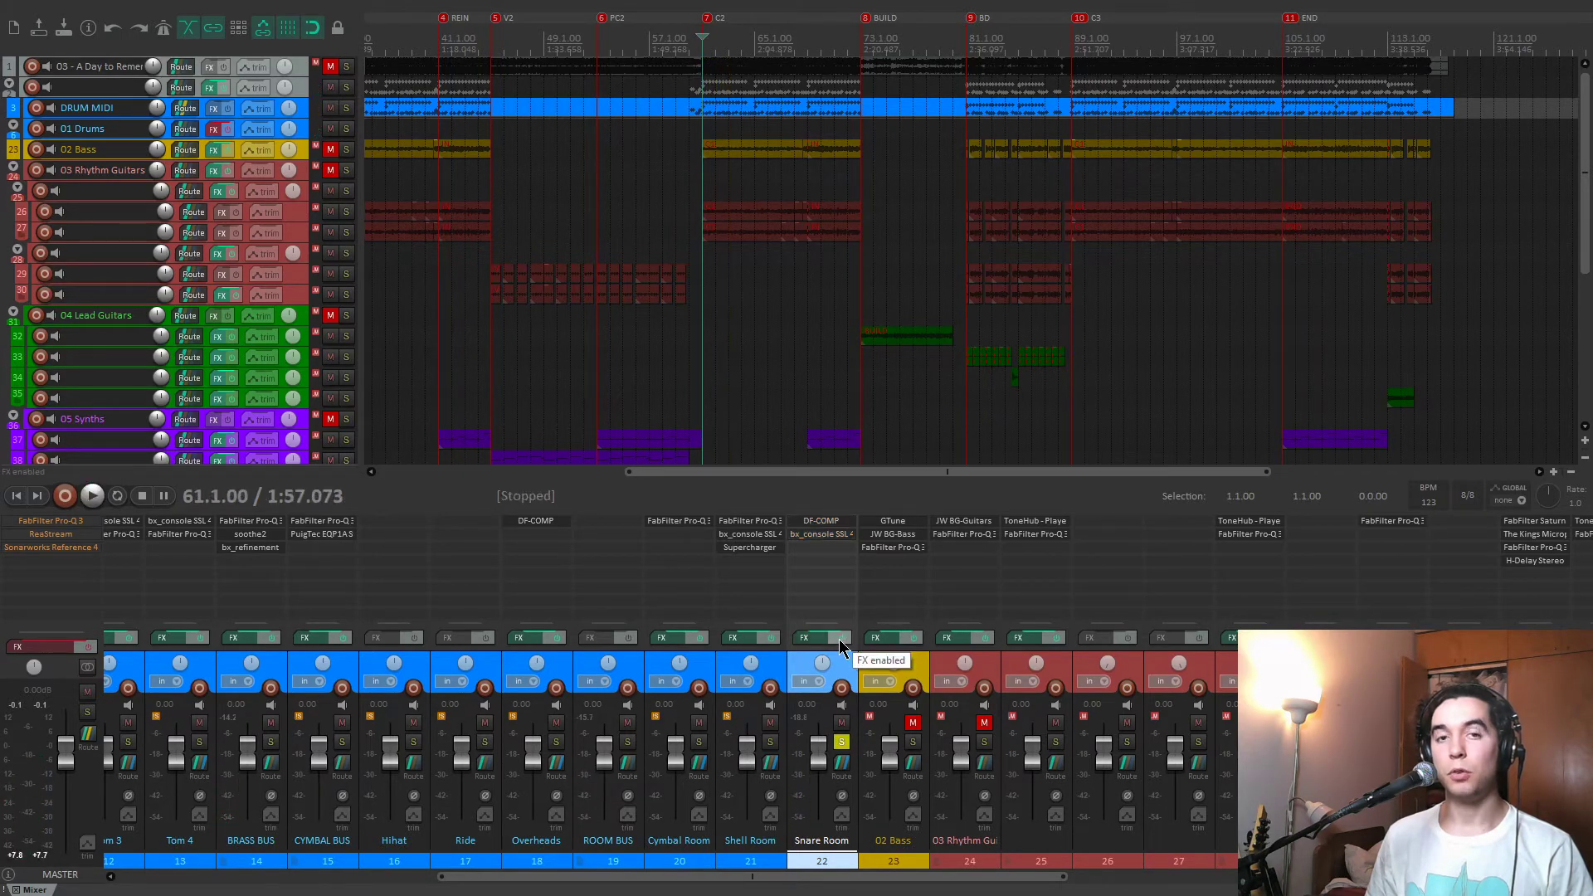
key("space")
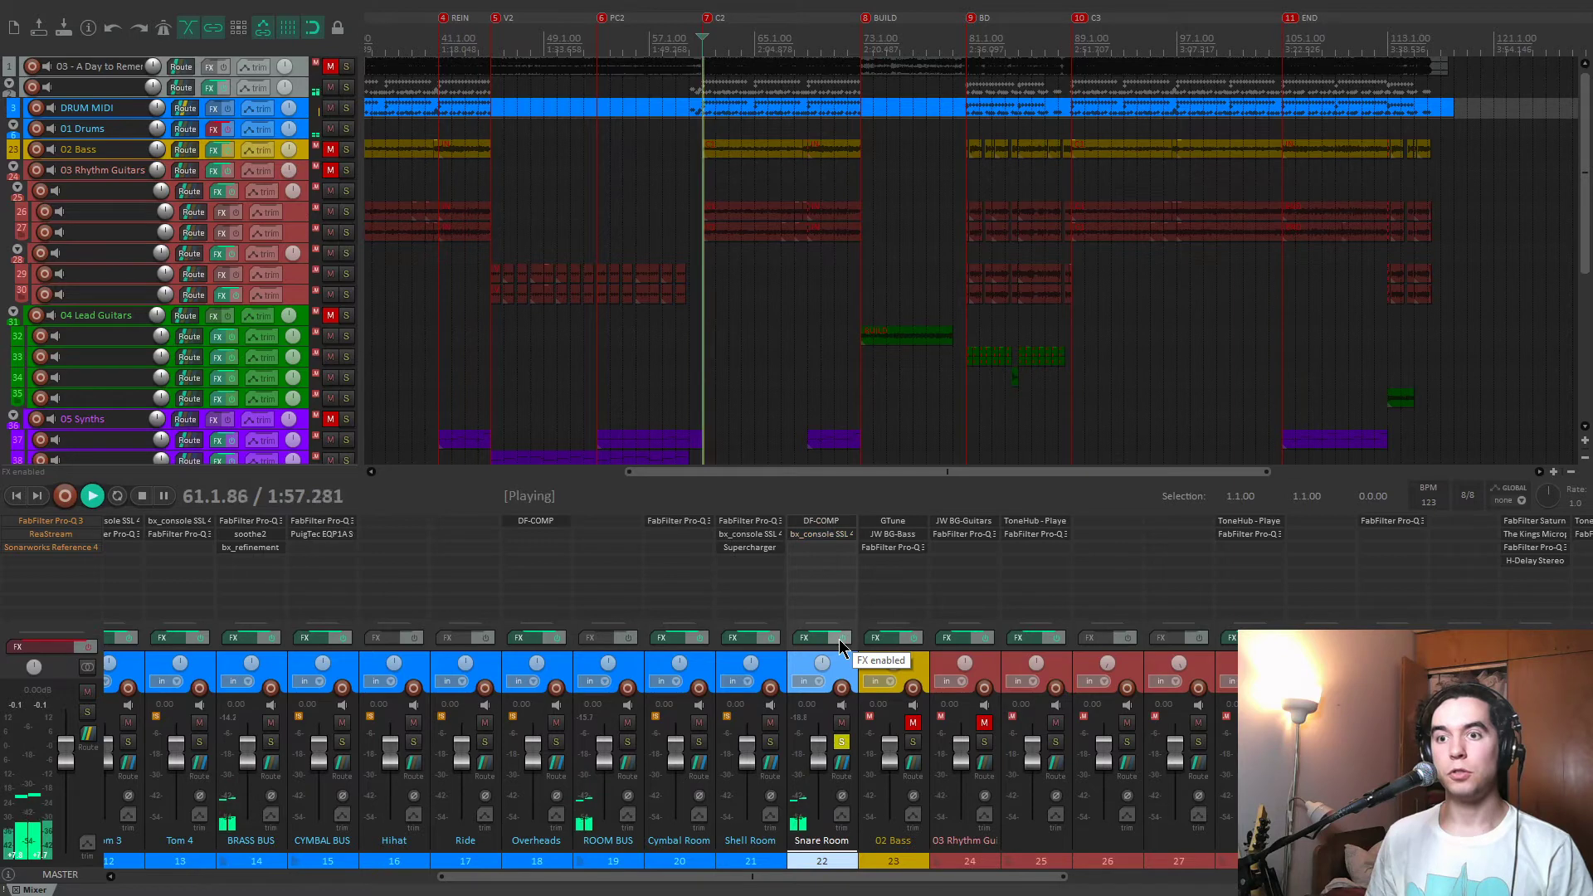
Review the Snare Room's DF-COMP and bx_console SSL 4000 E settings, close both plug-ins, and unsolo the track.
left_click(822, 521)
left_click_drag(938, 170, 1077, 116)
key("space")
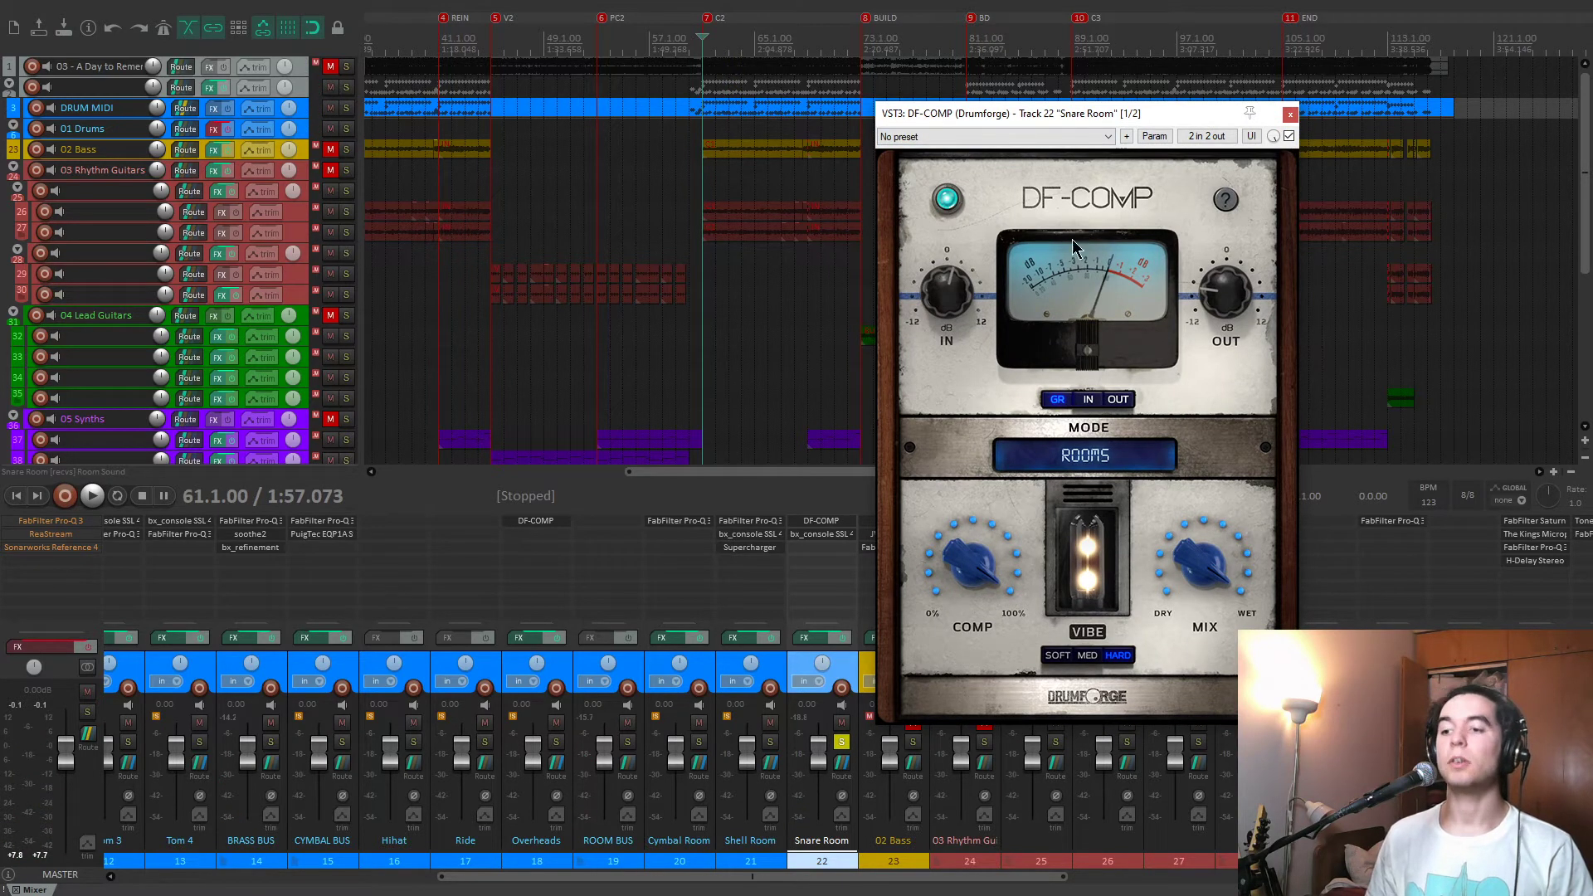
left_click(808, 535)
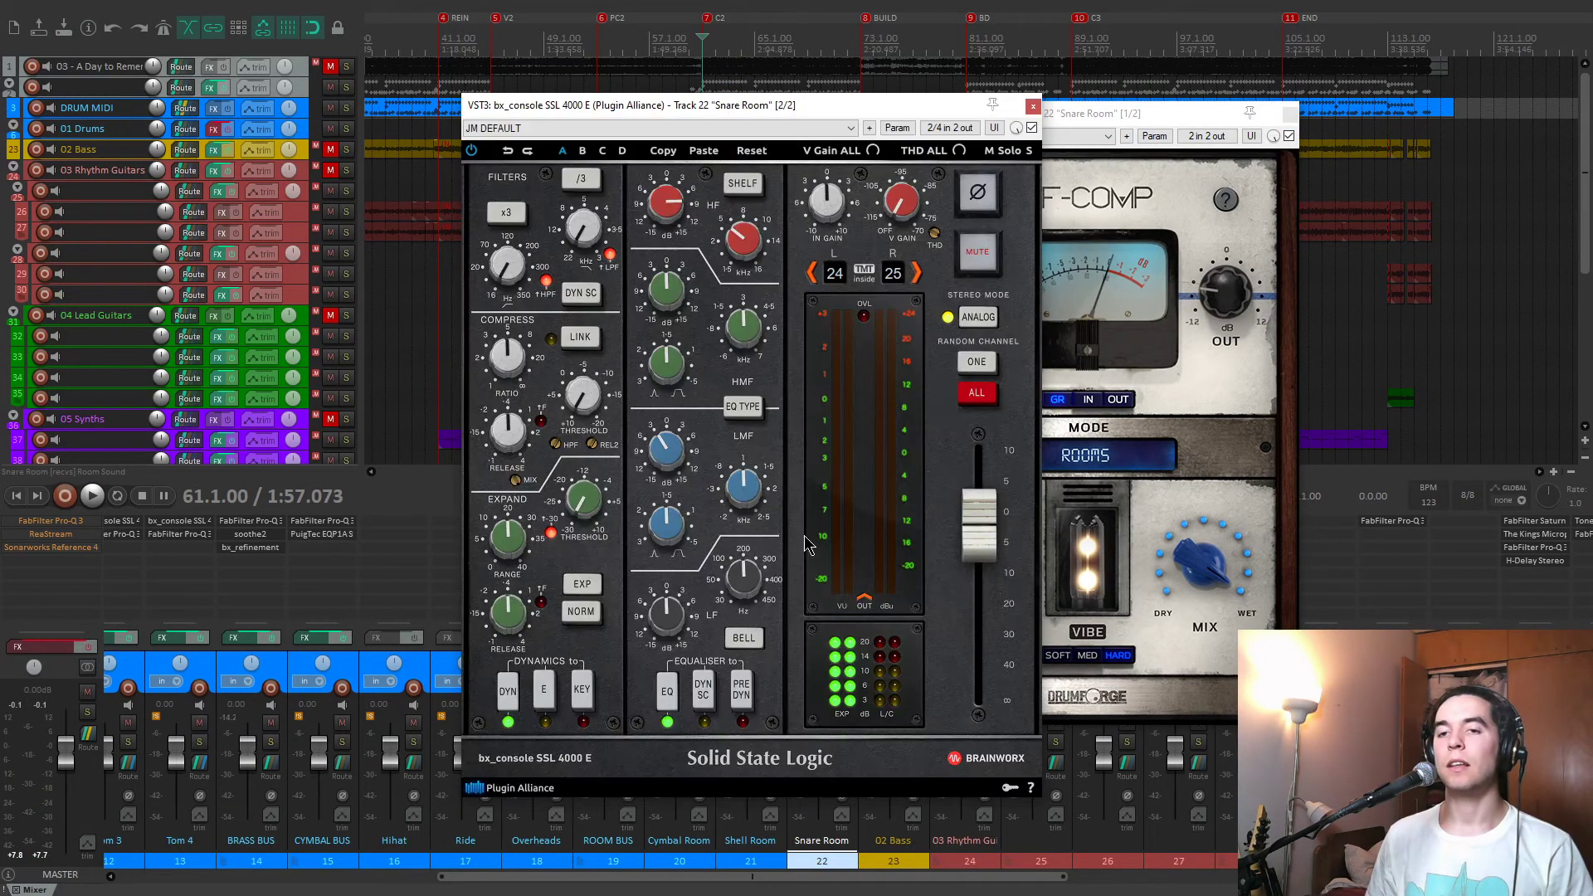
left_click_drag(851, 116, 798, 87)
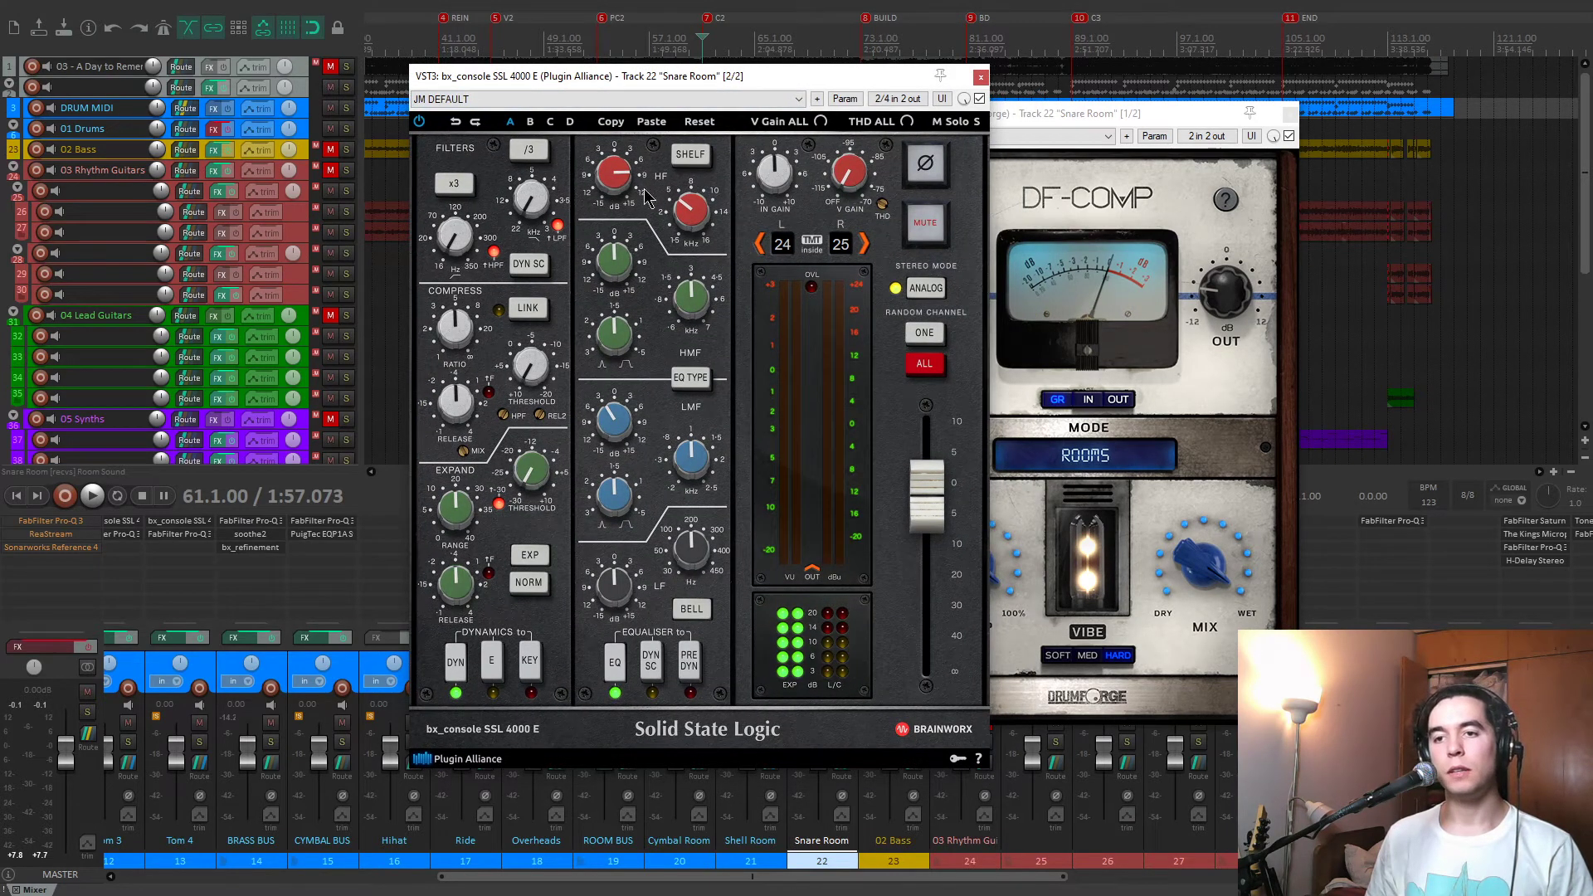
left_click(980, 77)
left_click(1289, 114)
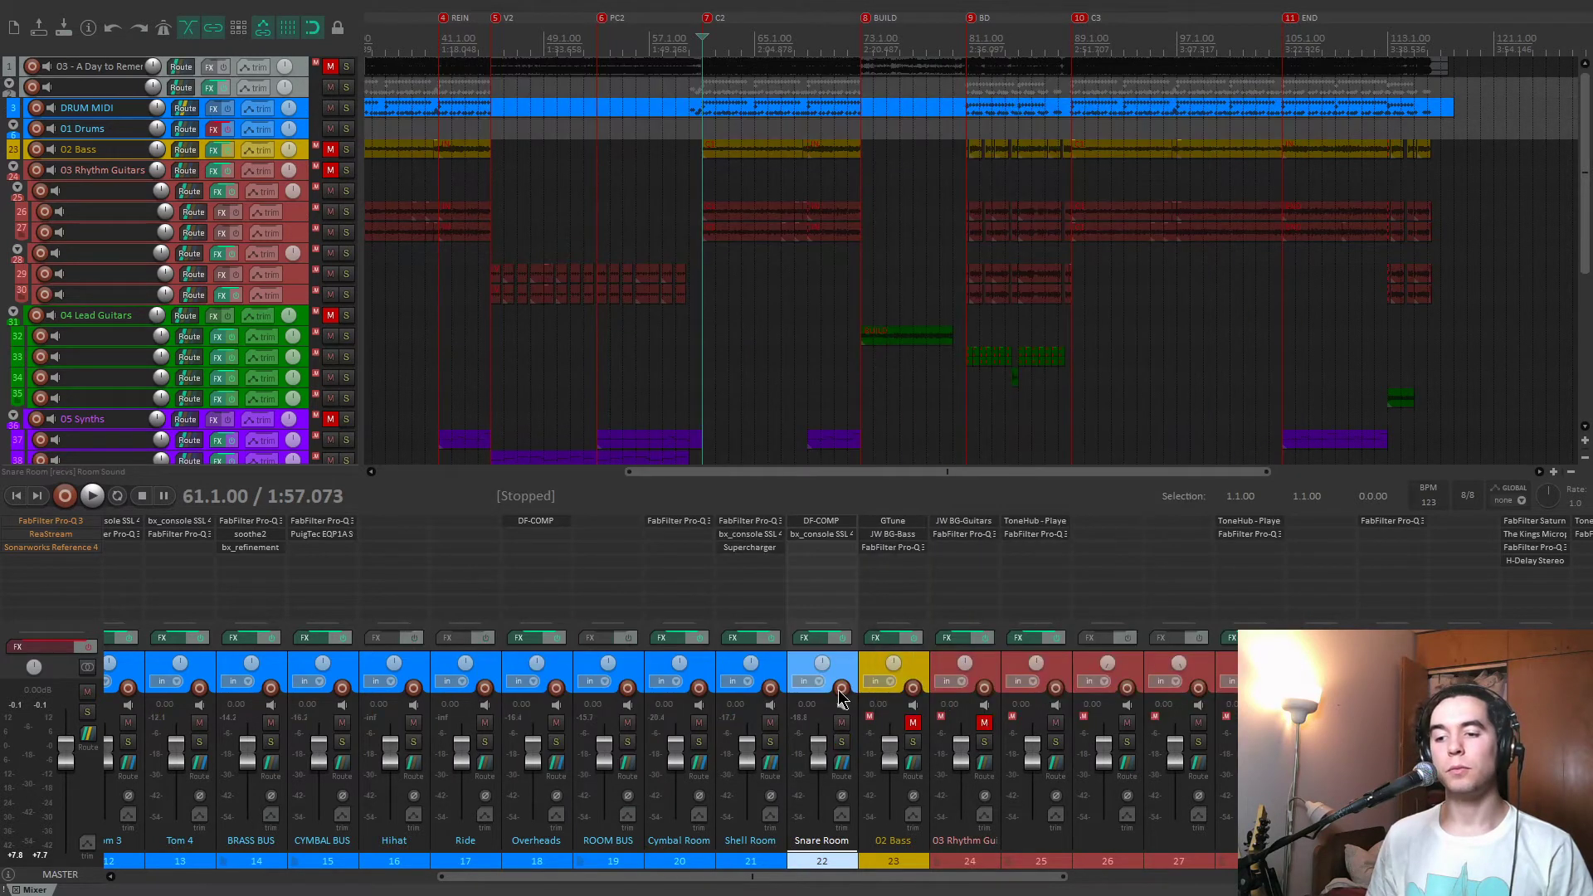
Play the full drum mix from the C2 marker, and stop playback.
scroll(850, 661, "left", 5)
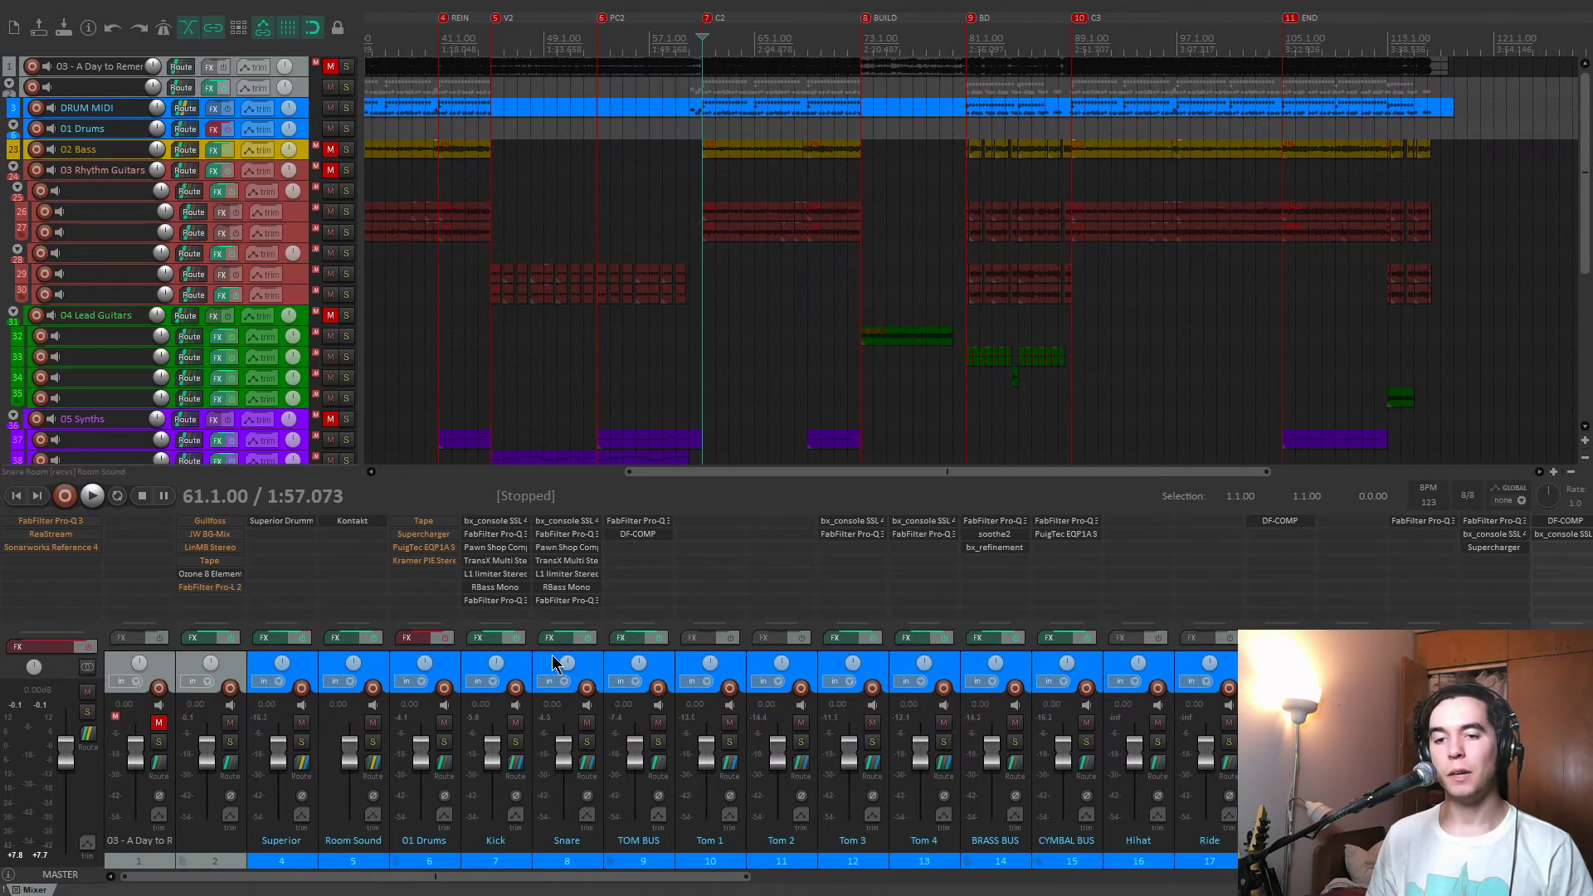
key("space")
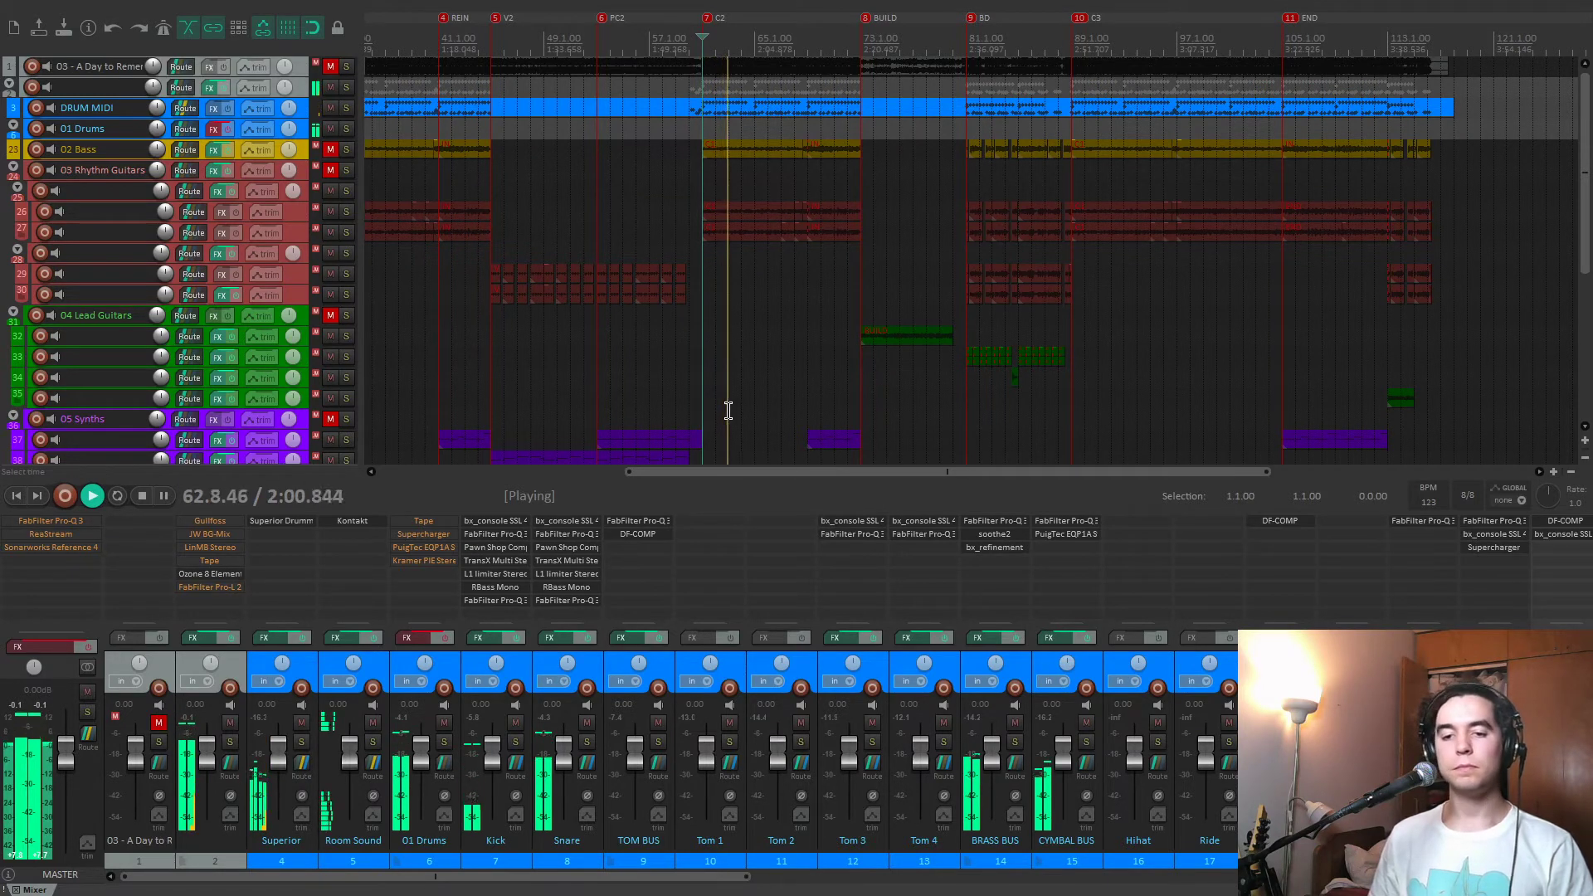
key("space")
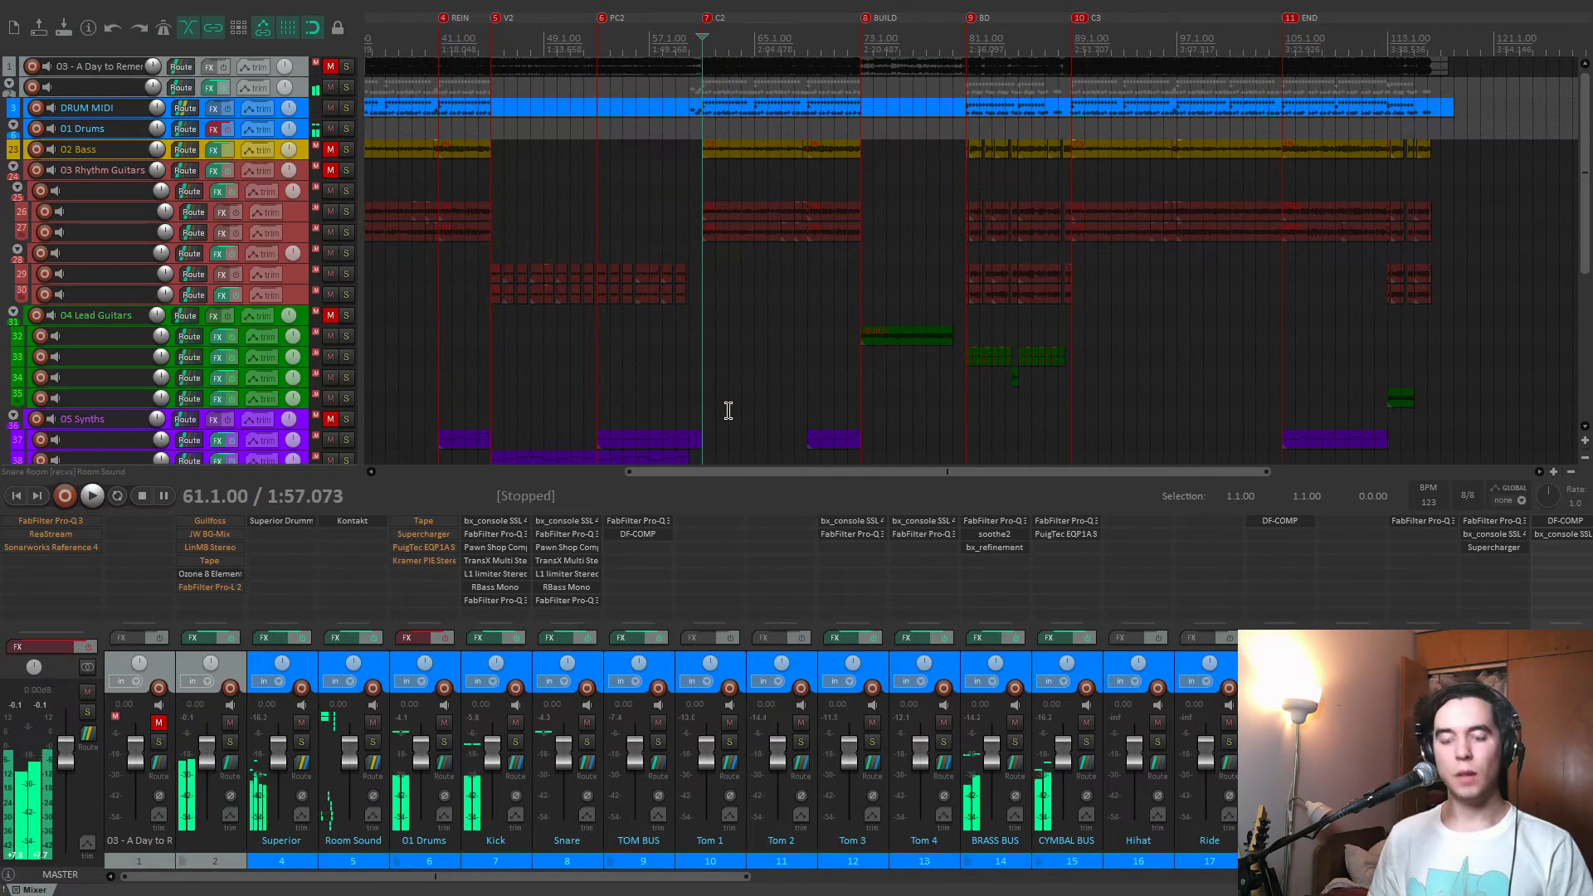
Play the drums from the BD marker and enable the effects on the 01 Drums track during playback.
key("9")
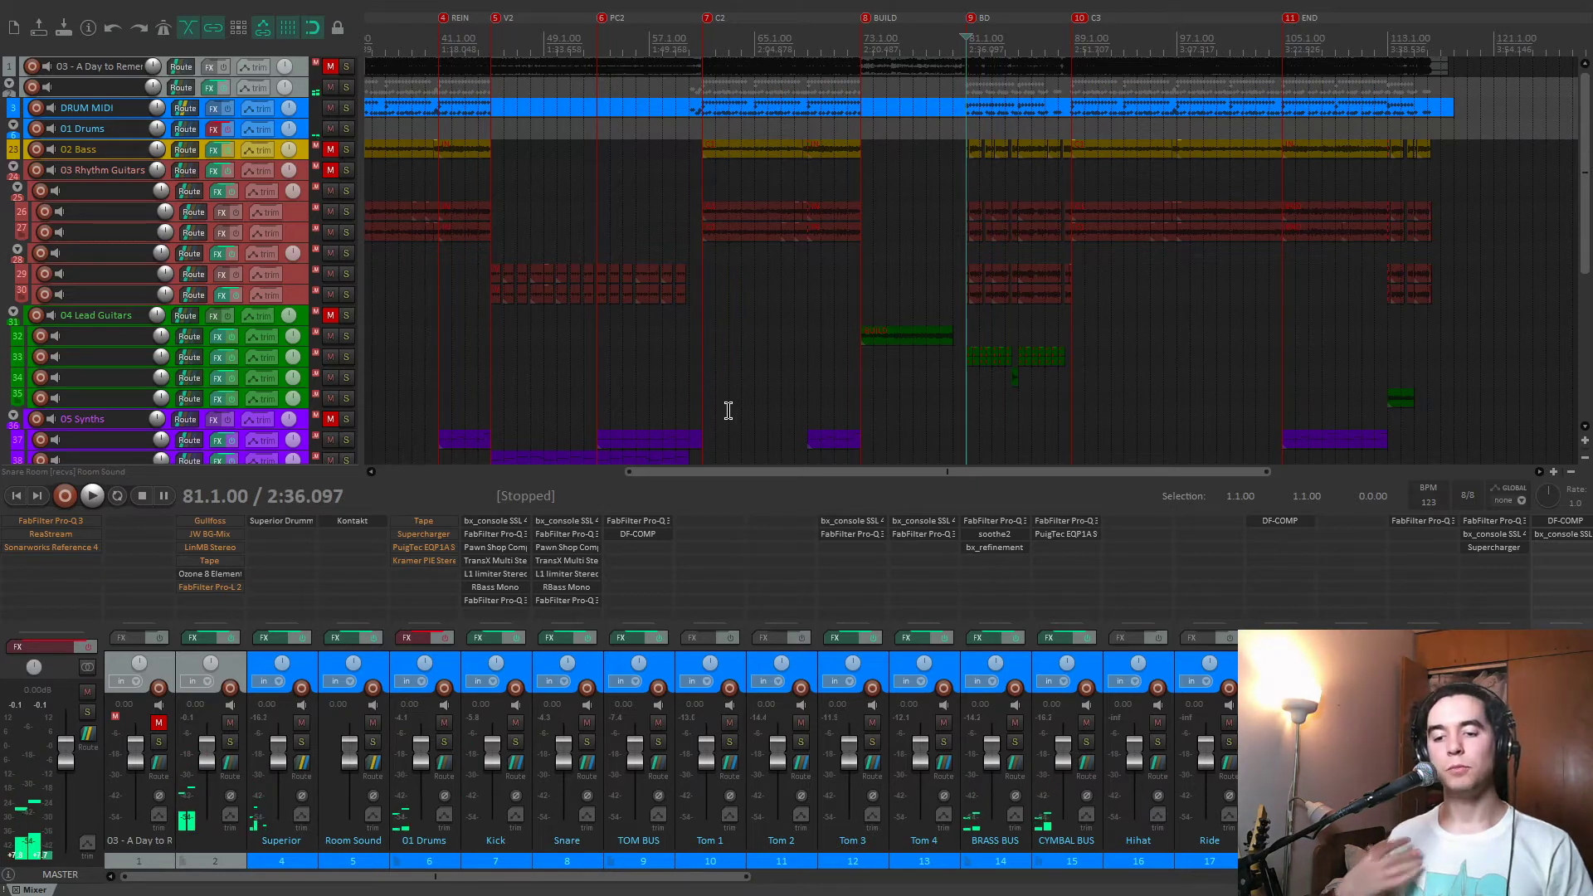
key("space")
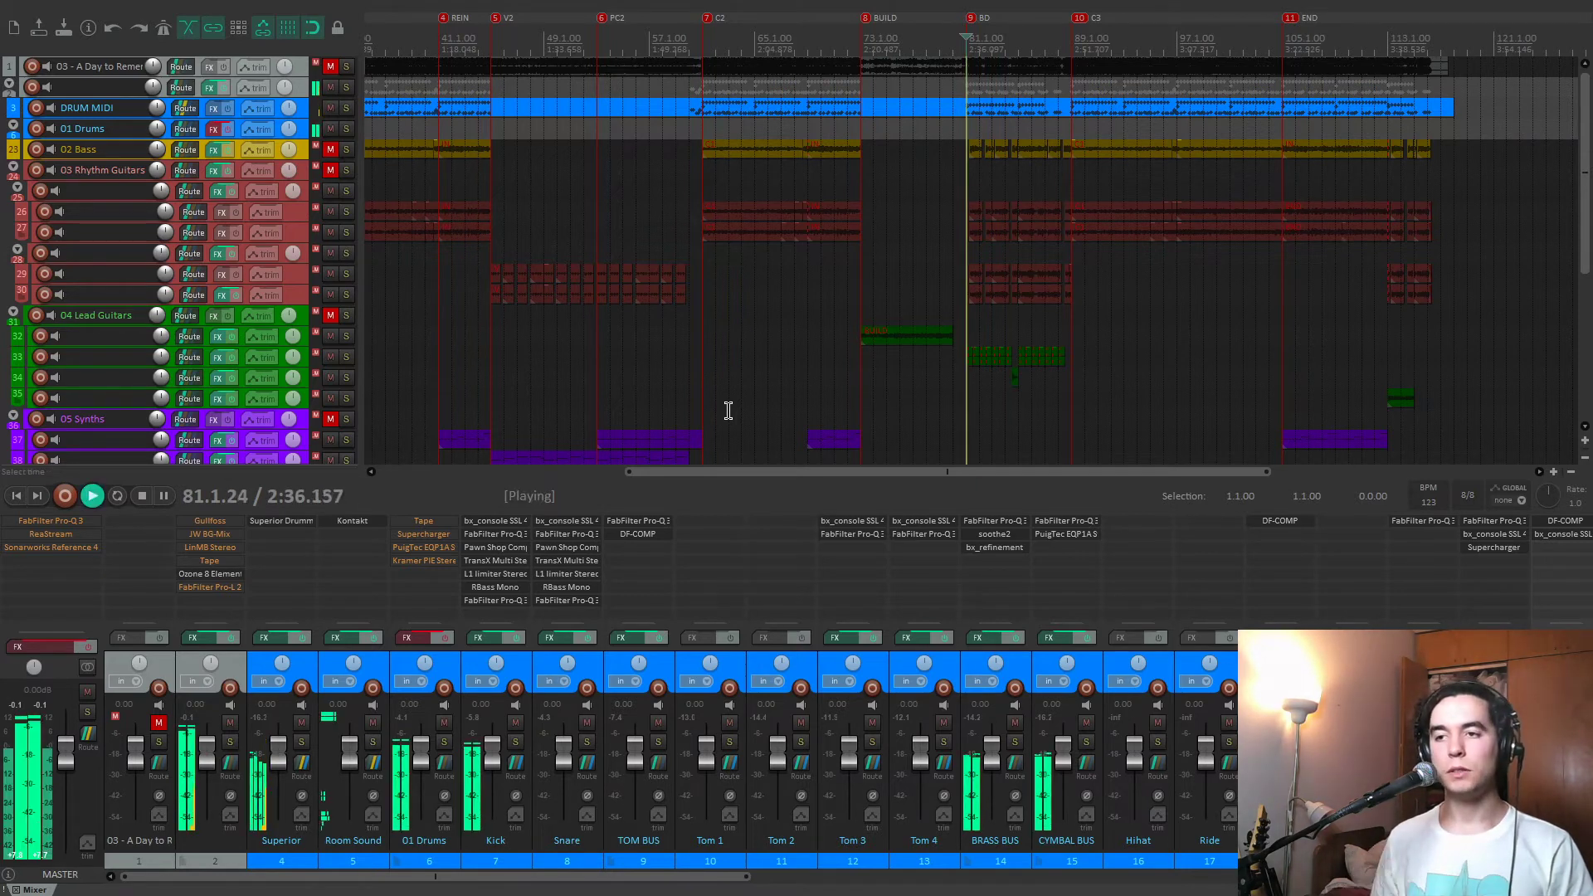
left_click(445, 638)
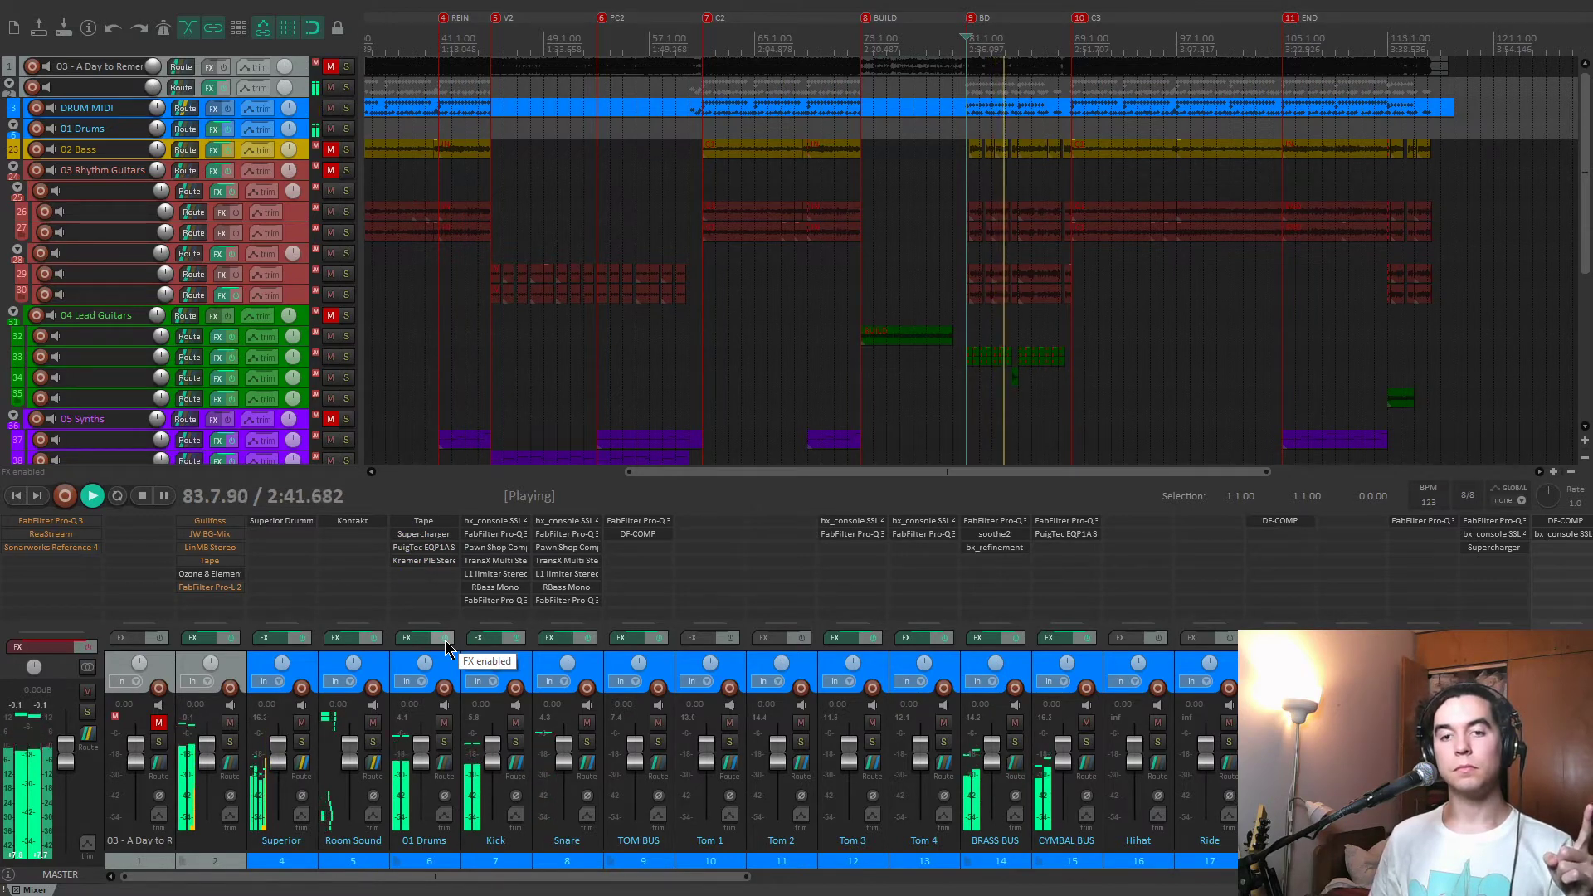
key("space")
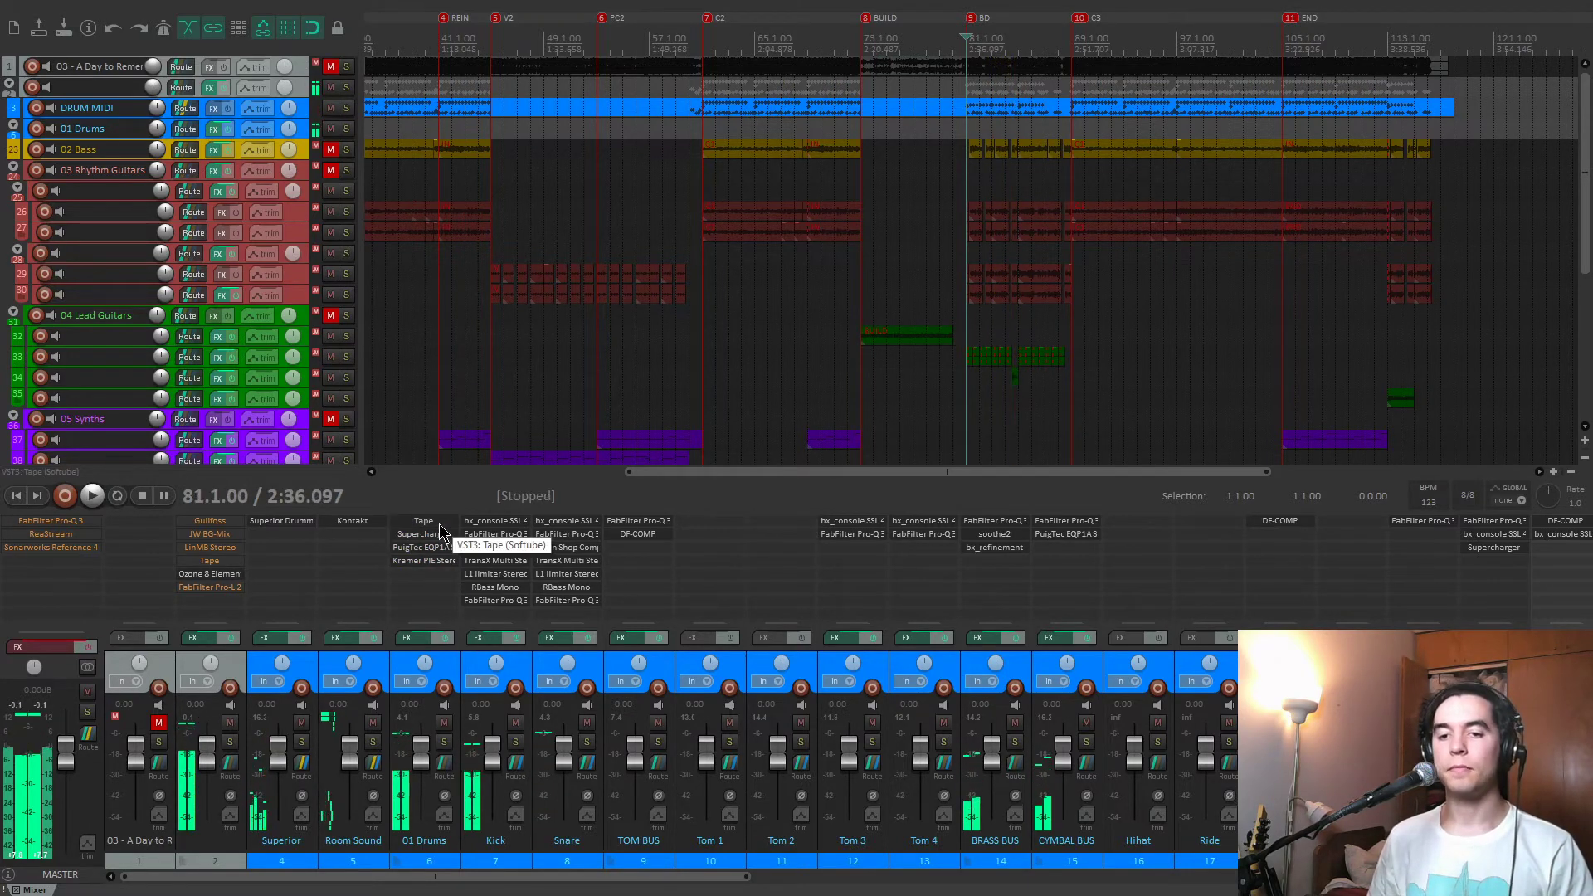
Compare the 01 Drums track's Softube Tape bypassed and enabled during playback with its other plug-ins off, and close it enabled.
left_click(423, 520)
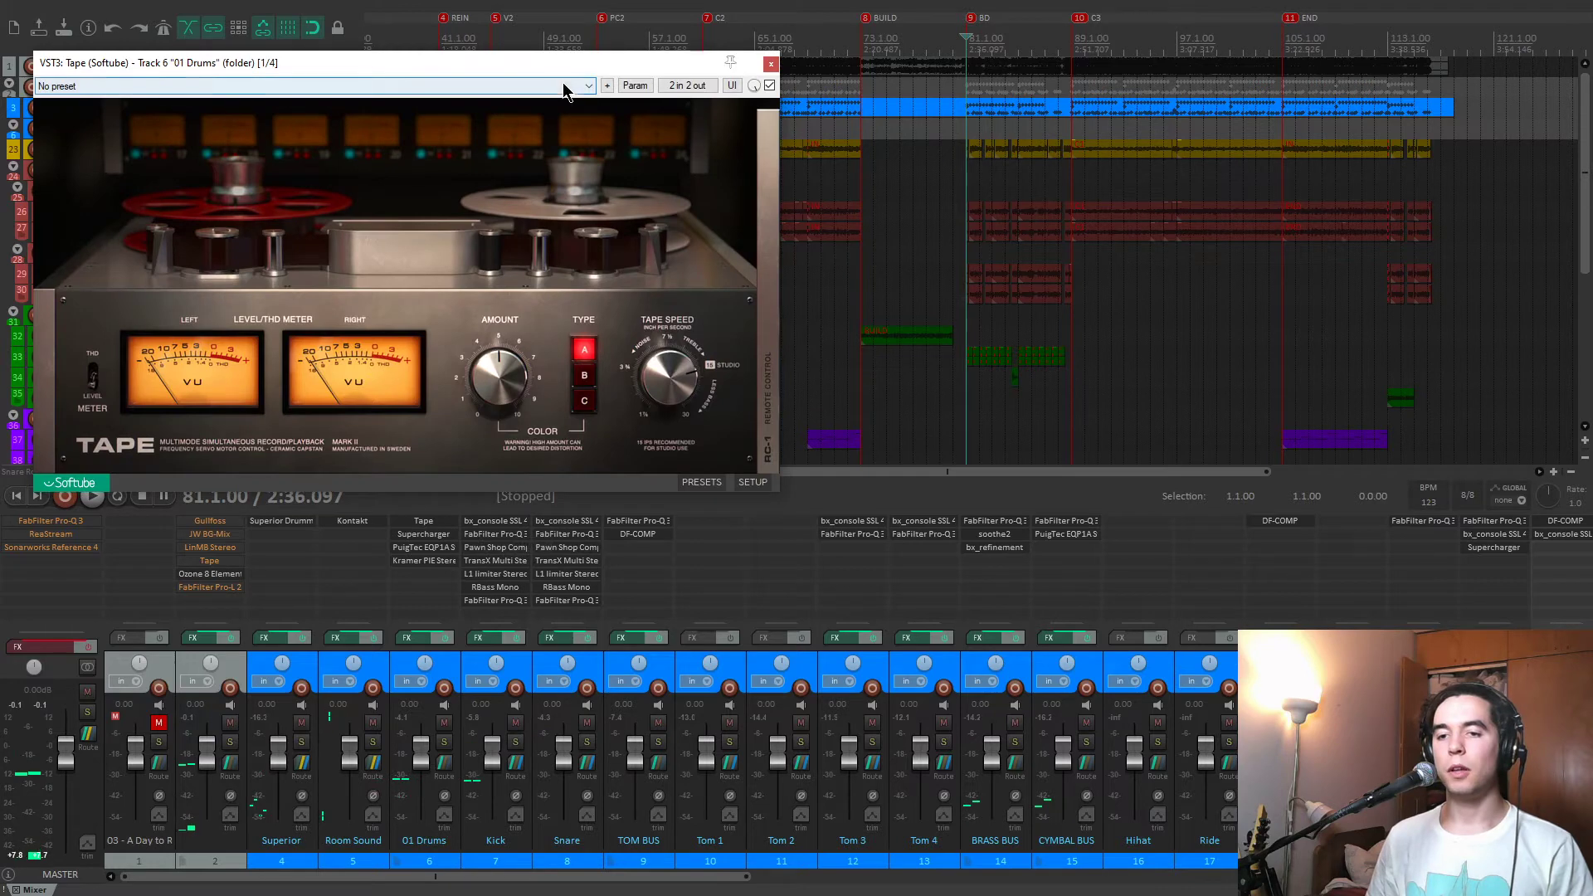
left_click_drag(576, 66, 583, 27)
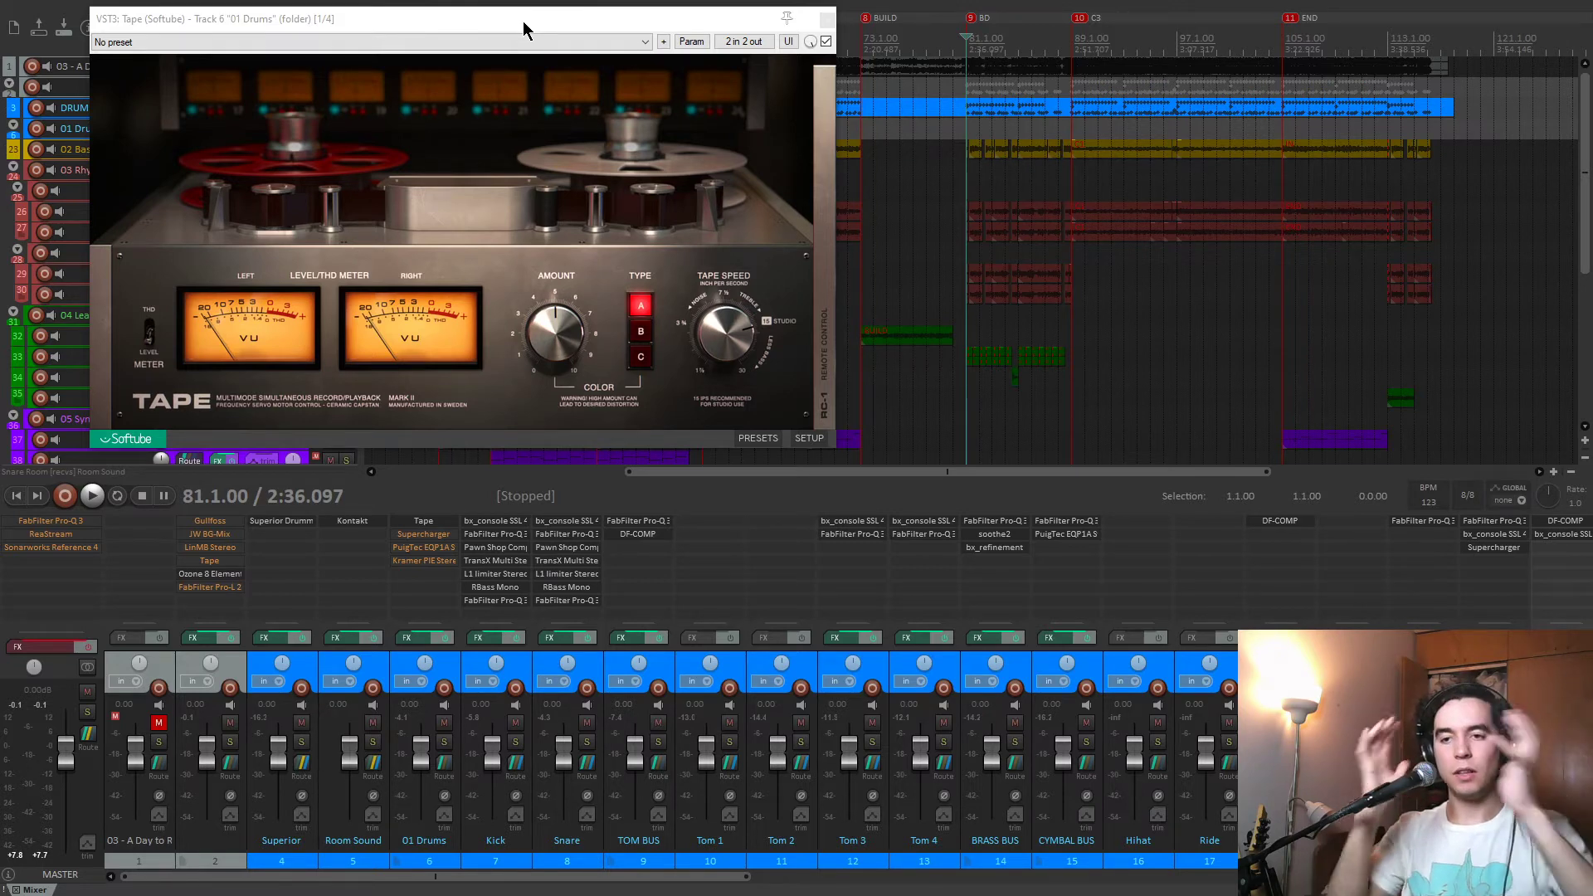
left_click(826, 41)
key("space")
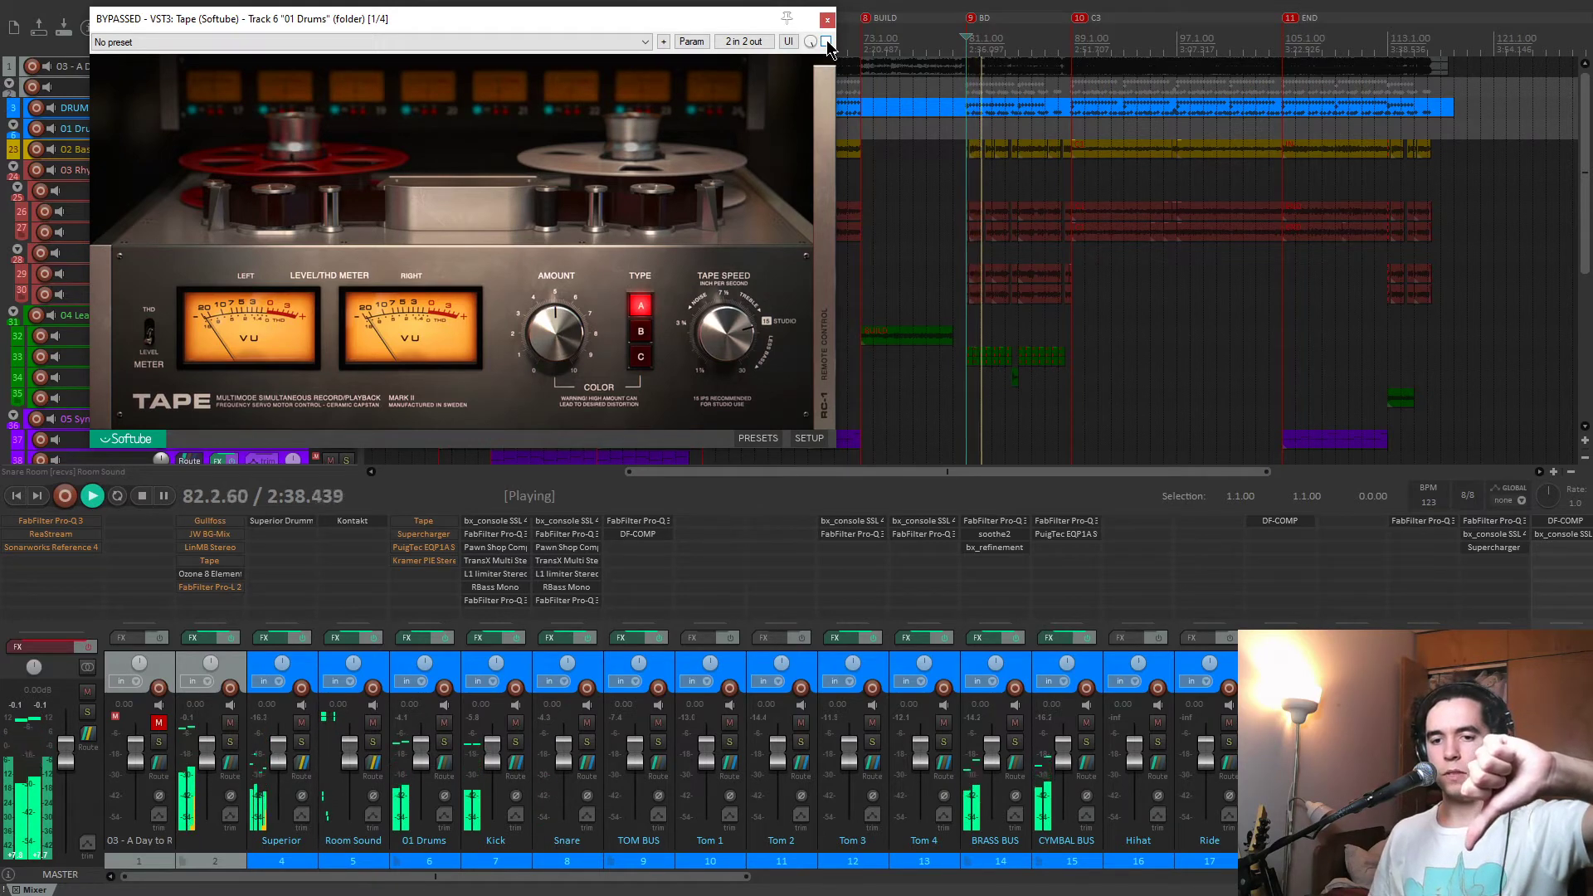
left_click(828, 43)
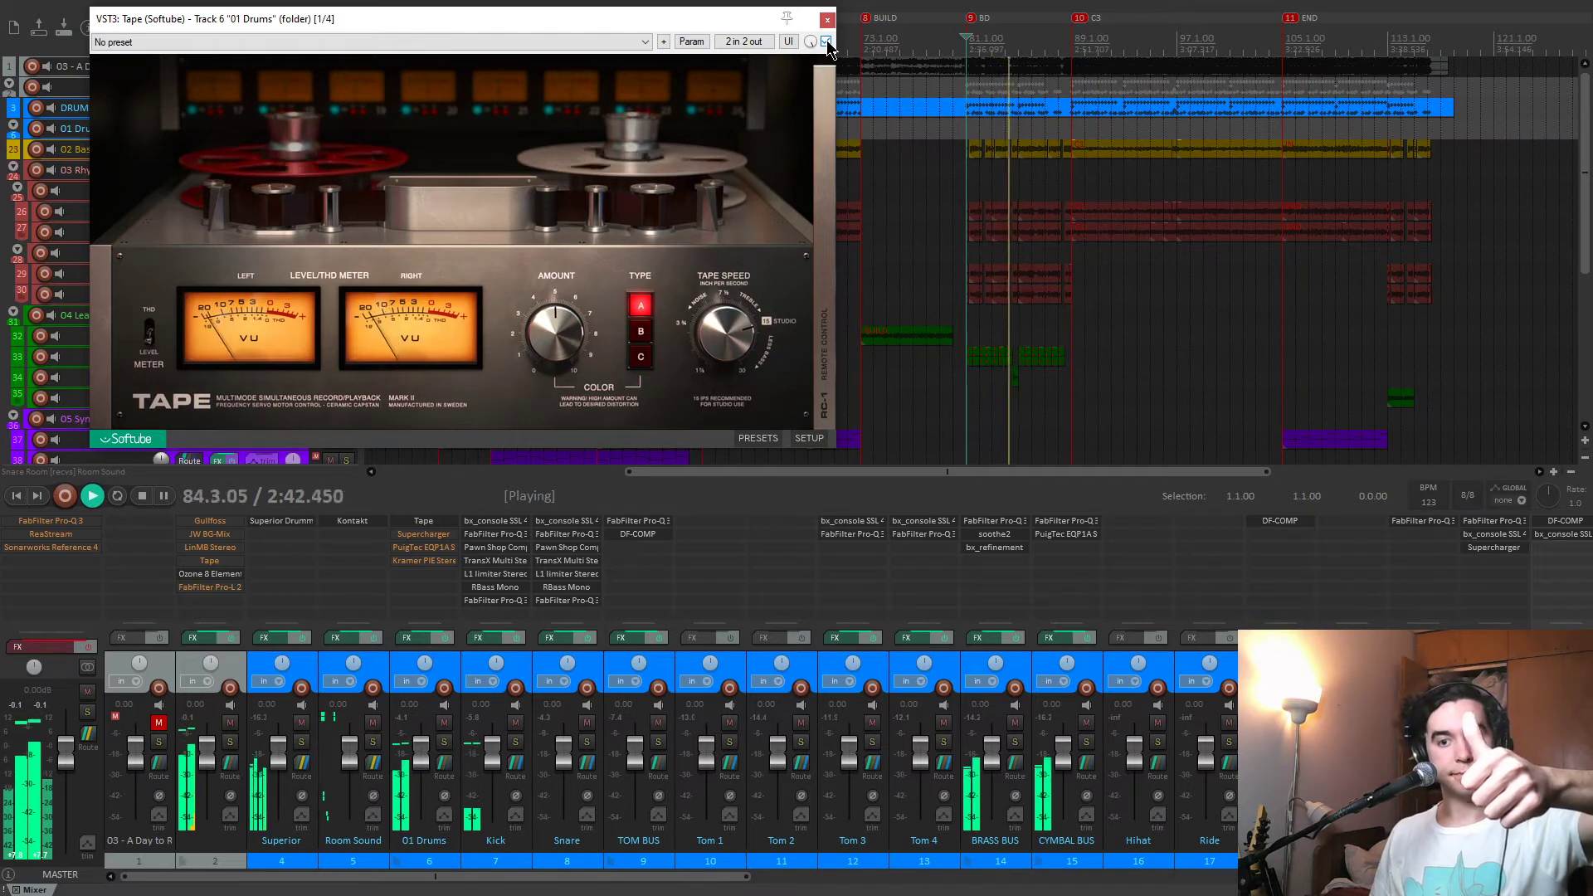
key("space")
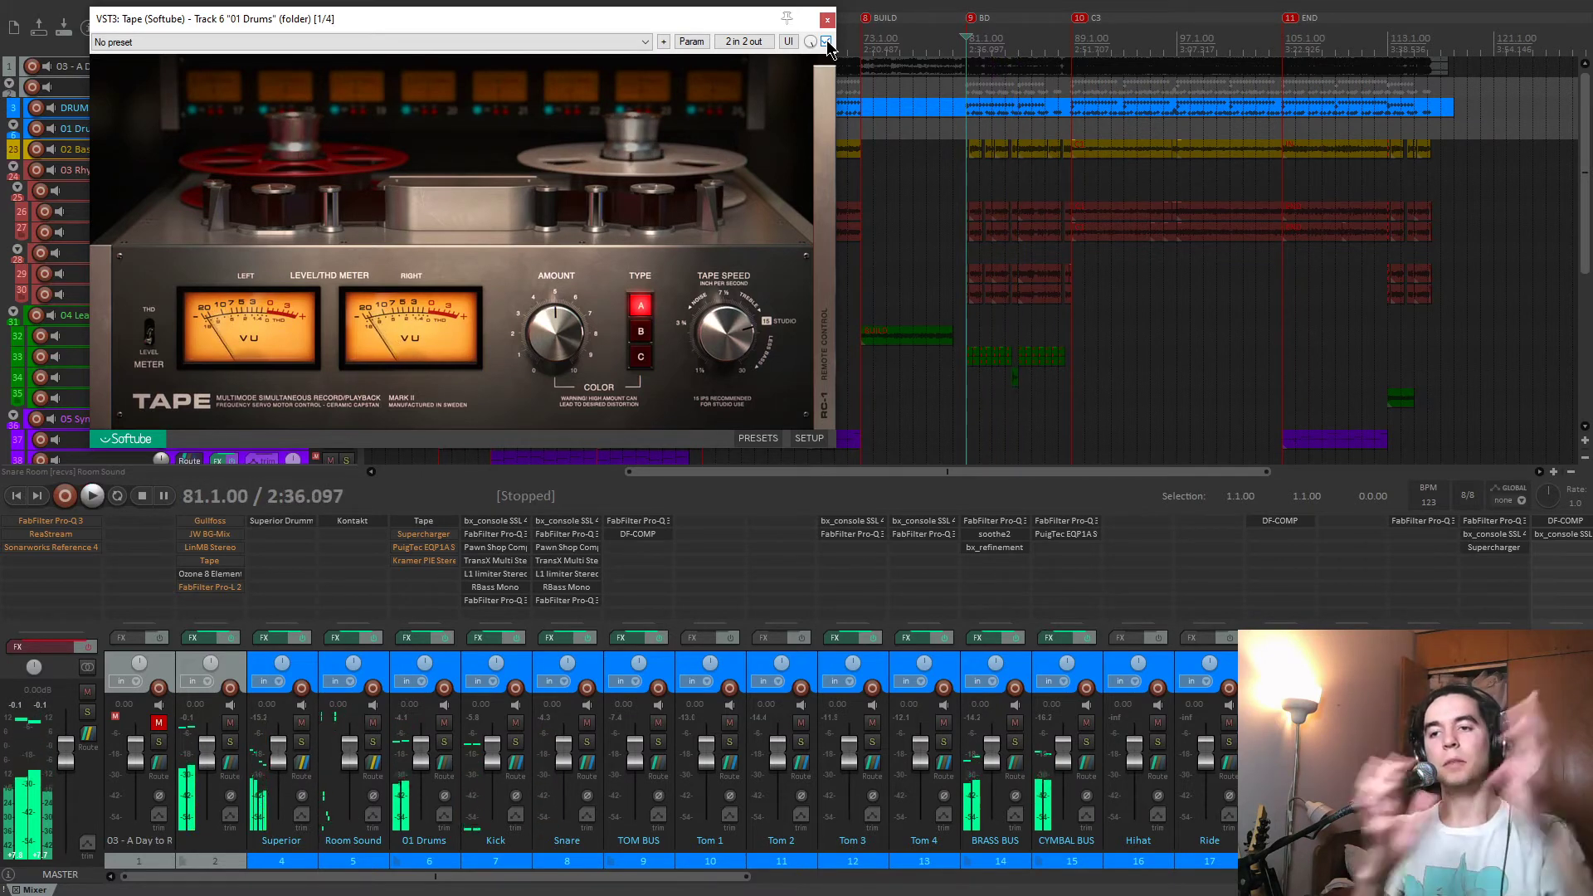
left_click(827, 19)
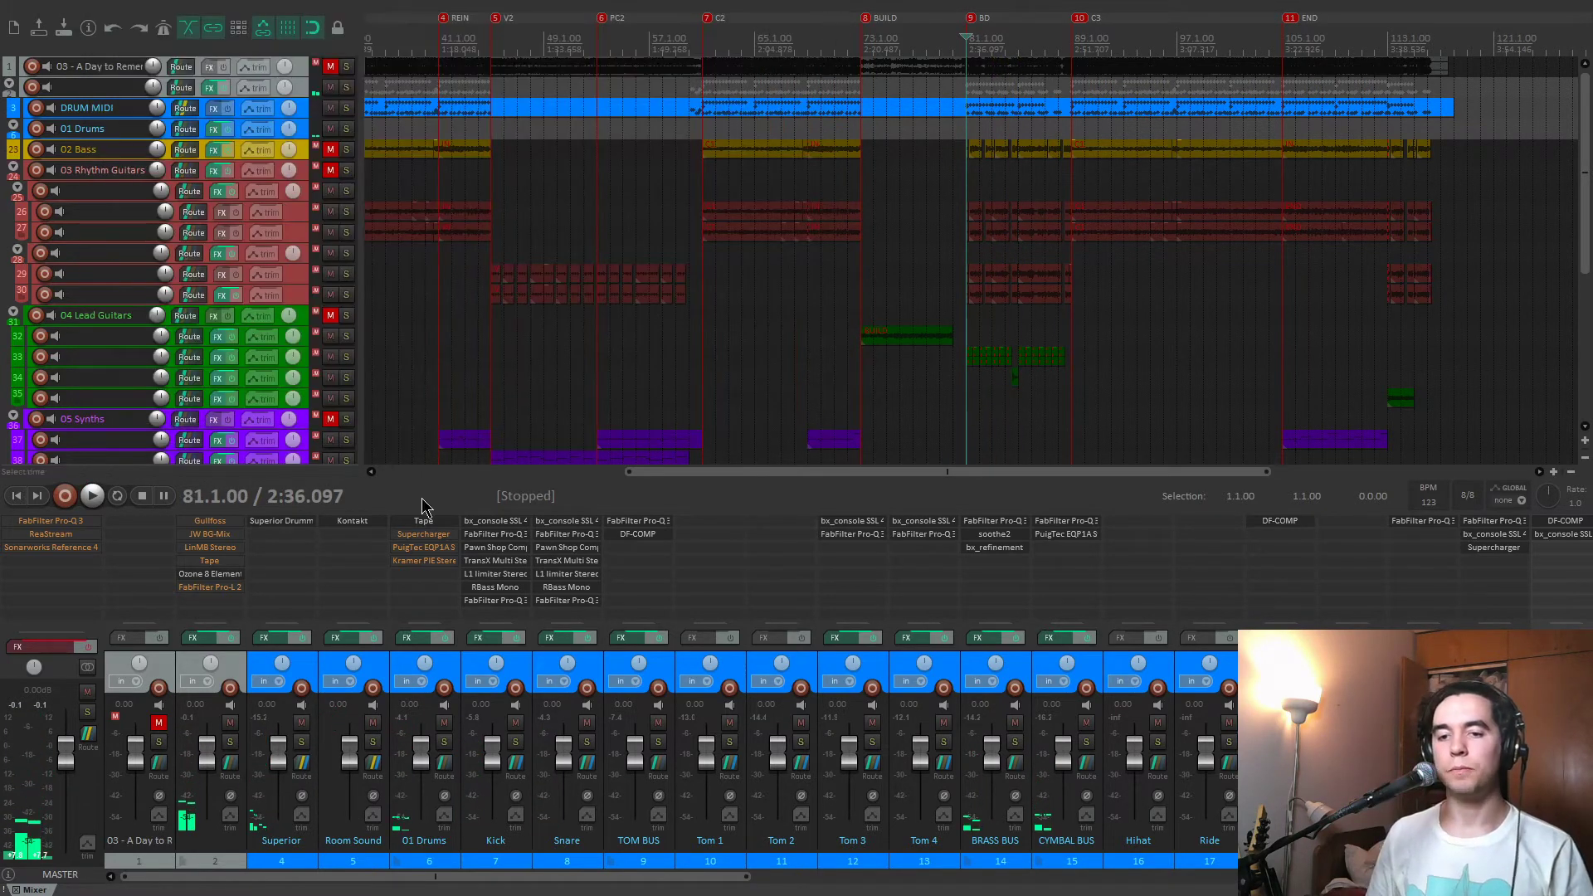
Enable and open Supercharger on the 01 Drums track, set its mix to 100% wet, and audition the drums.
left_click(424, 534)
left_click_drag(726, 232, 589, 127)
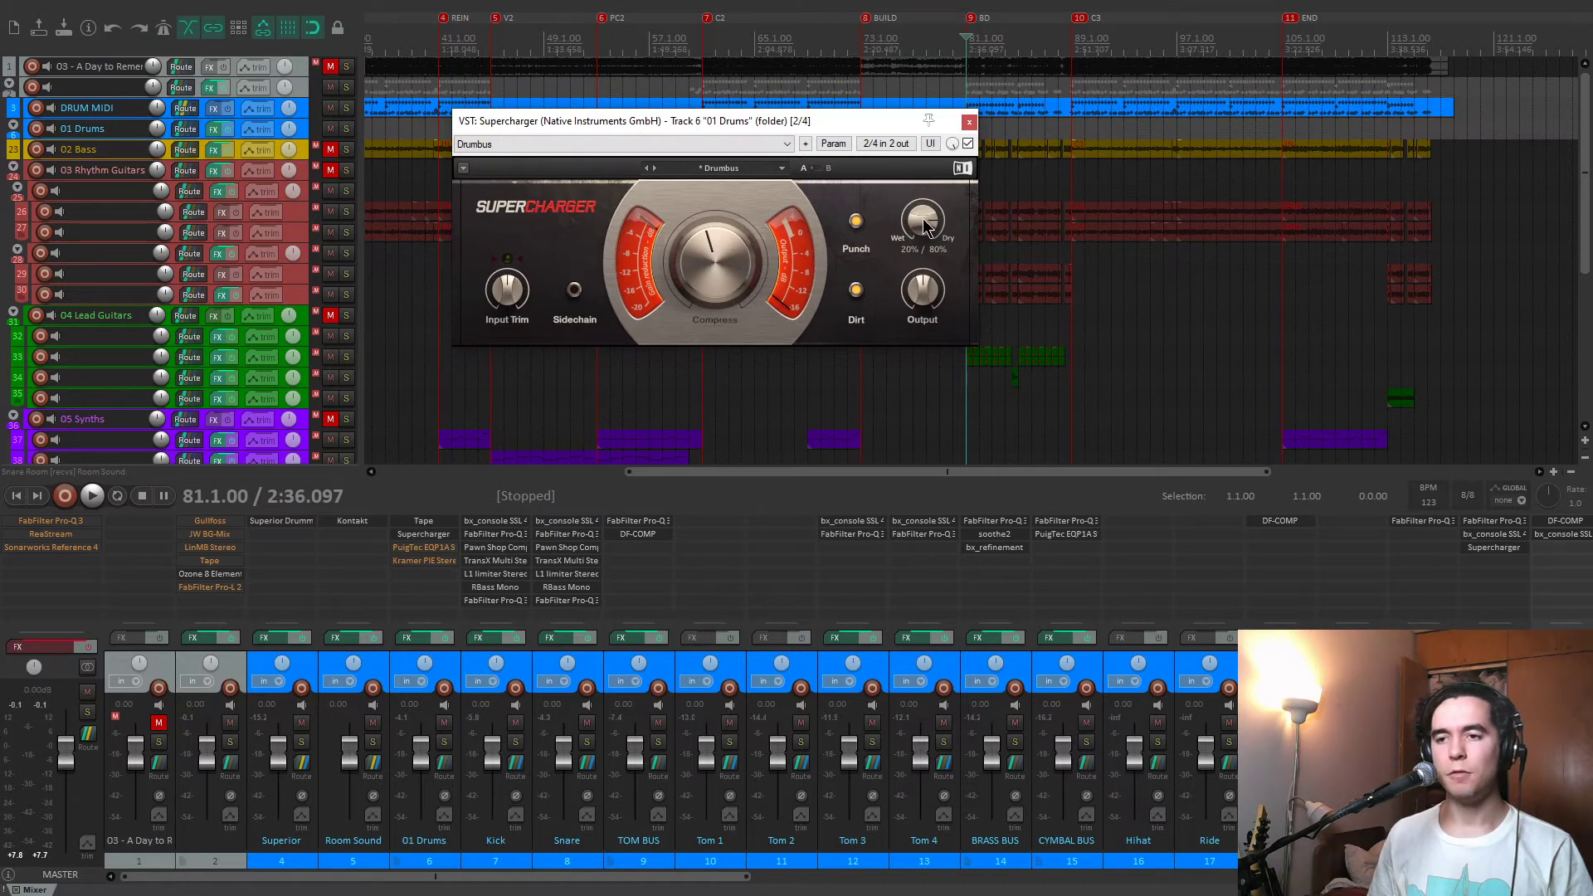
left_click_drag(923, 226, 923, 291)
key("space")
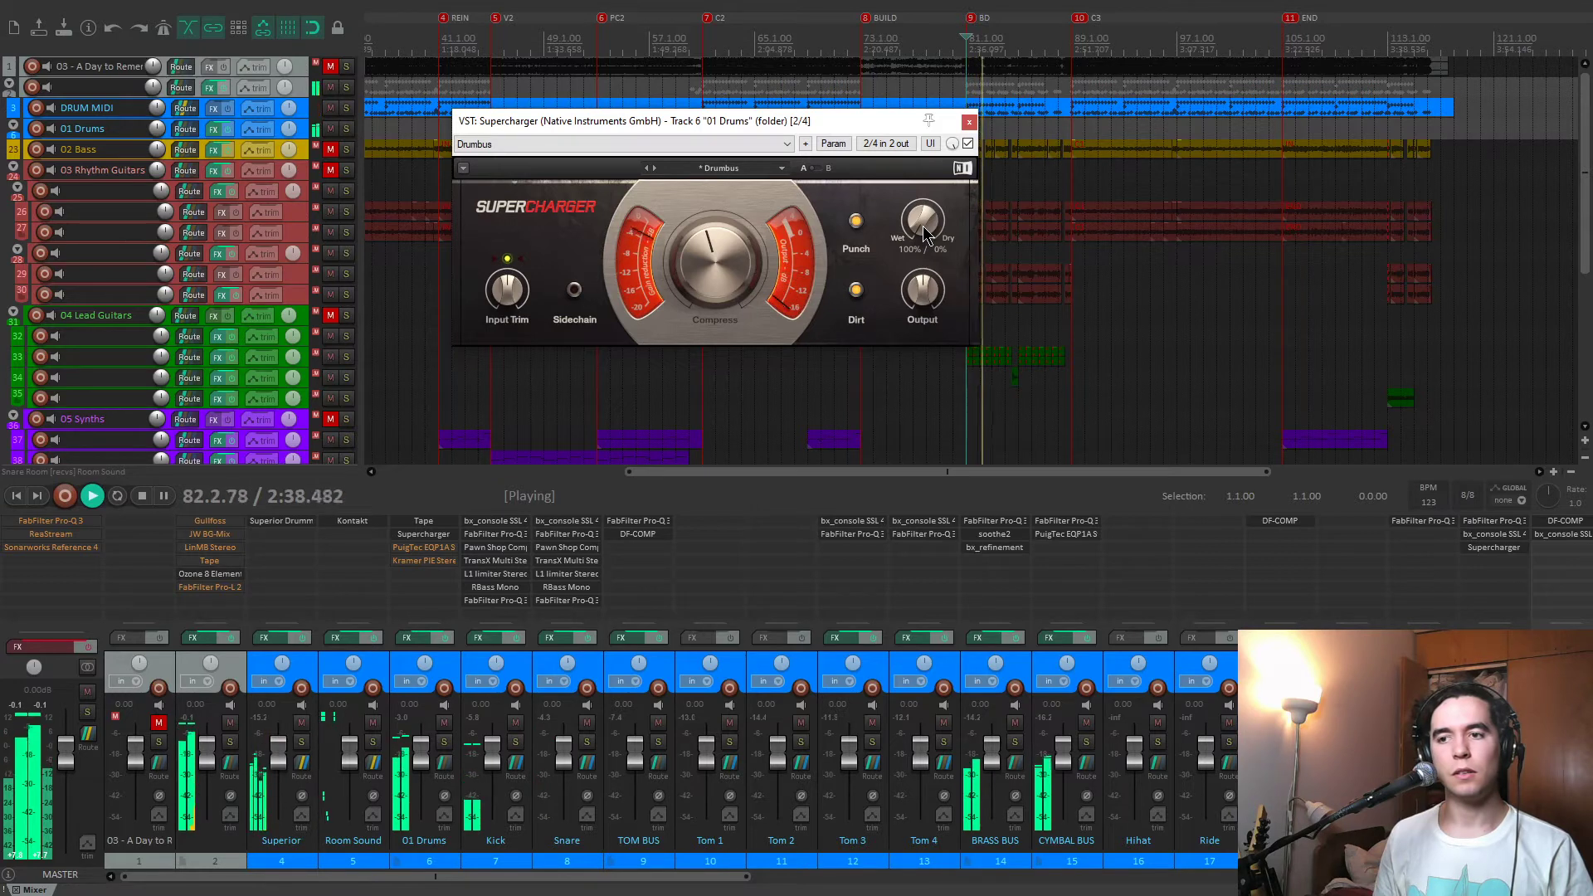
key("space")
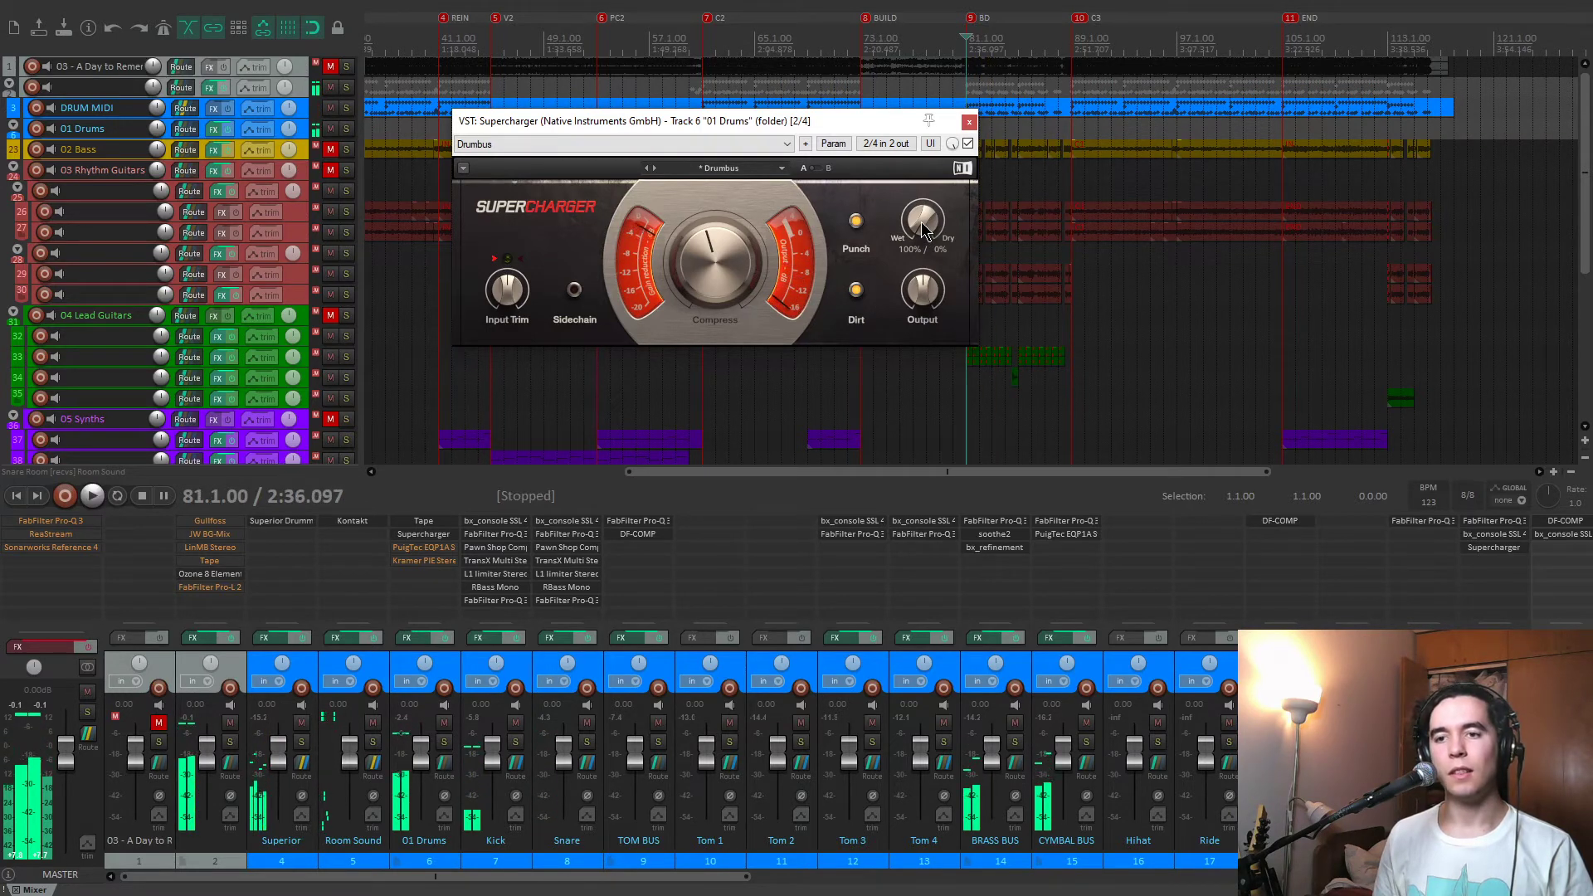
Set Supercharger's mix to 20% wet and 80% dry, and play the drums briefly from the BD marker.
left_click_drag(921, 222, 921, 176)
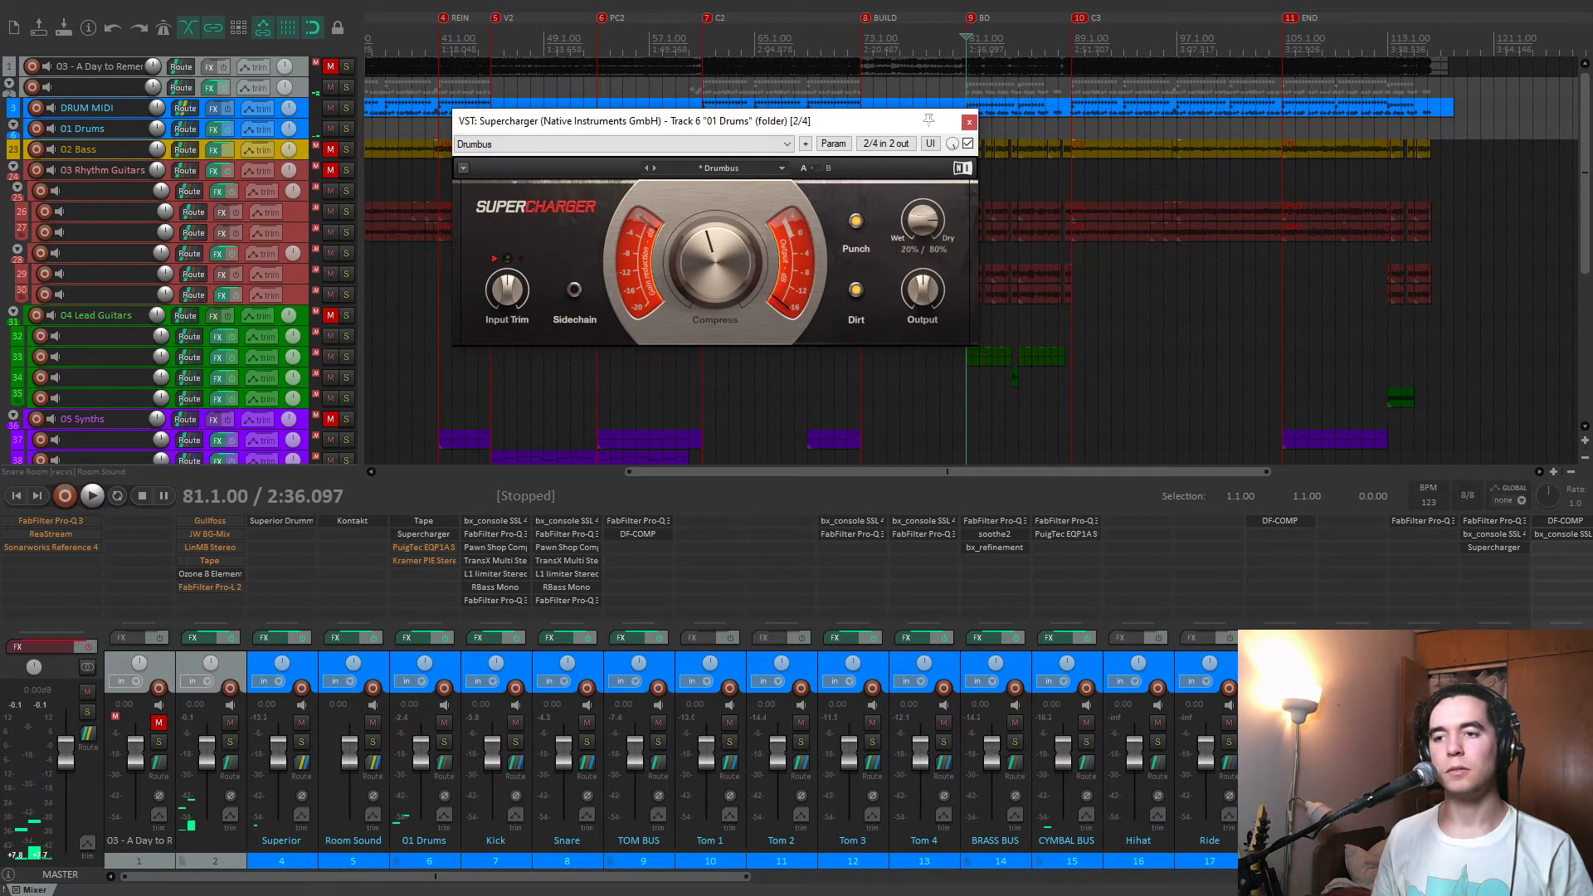
key("space")
mouse_move(707, 247)
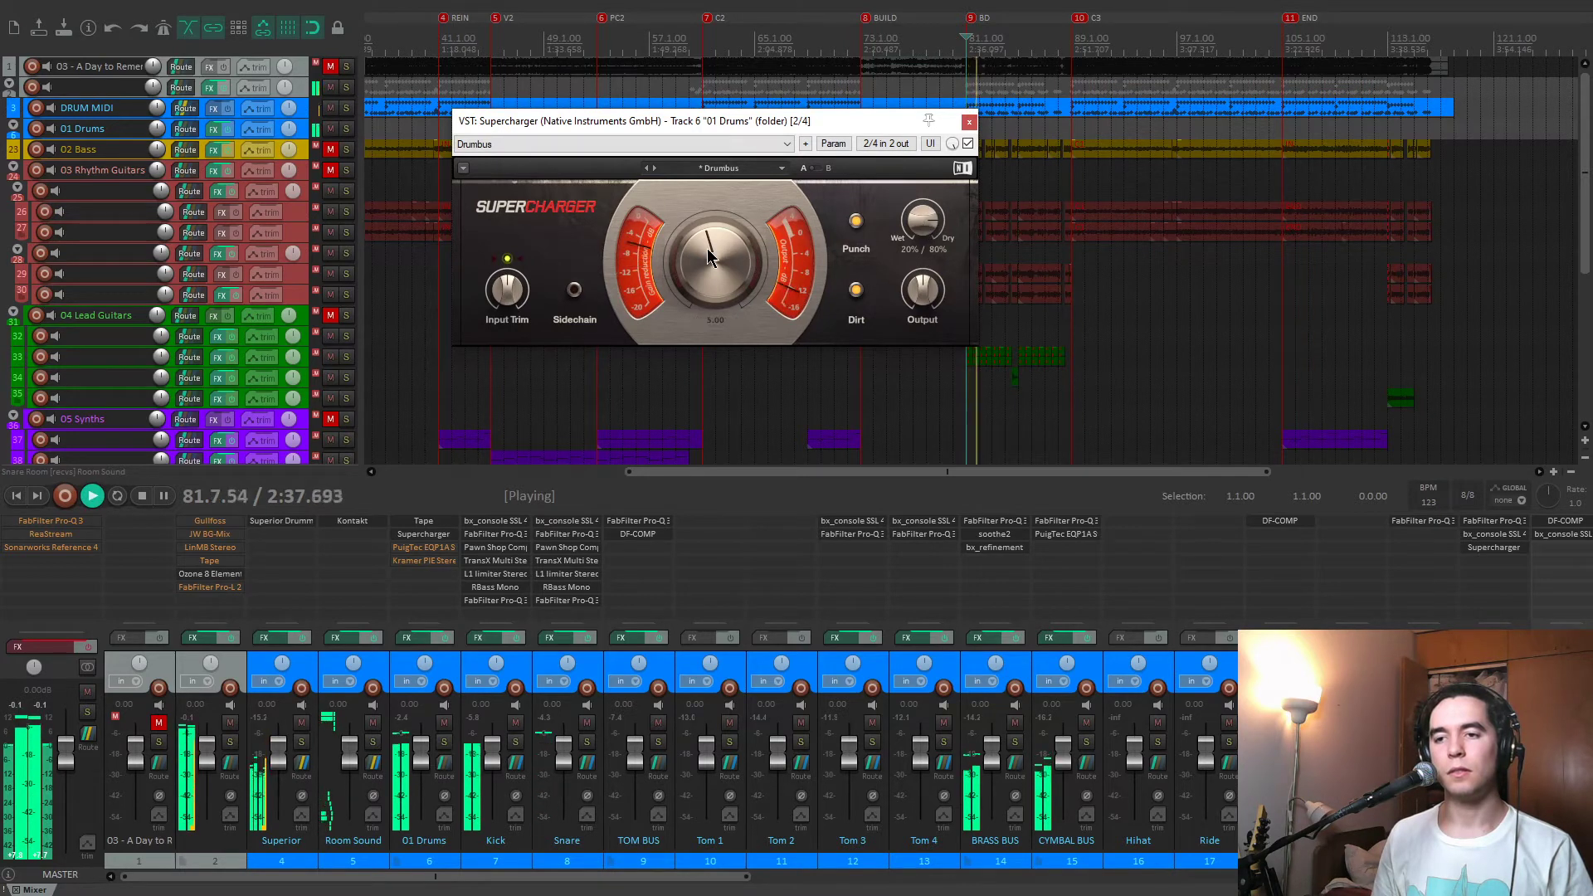
key("space")
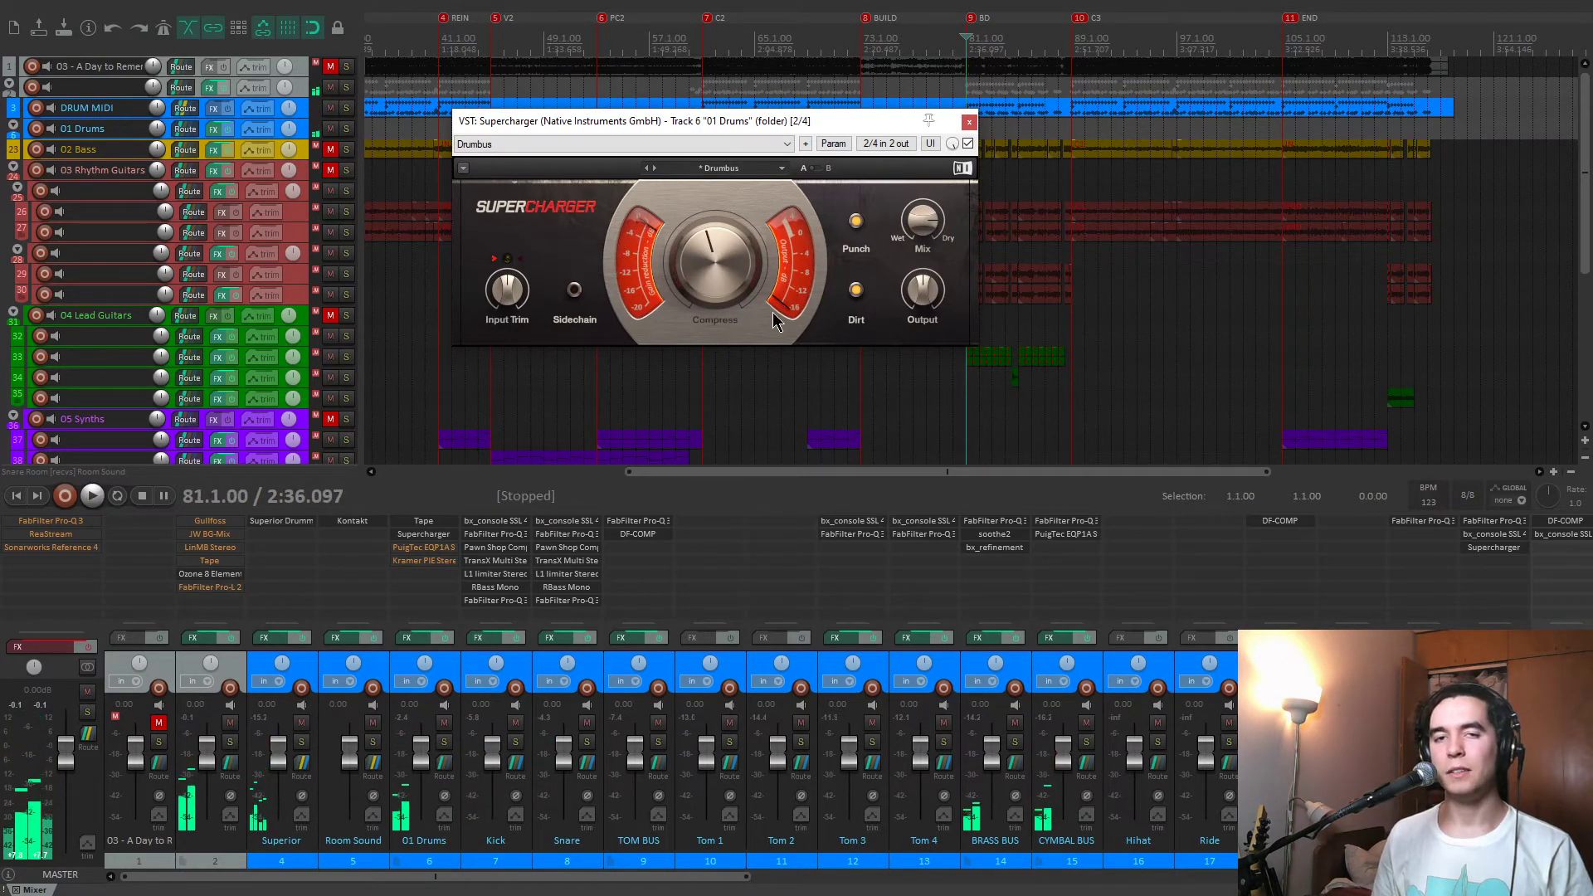
Close Supercharger, enable and open the 01 Drums track's PuigTec EQP1A during playback, and stop to inspect its high-frequency boost.
key("space")
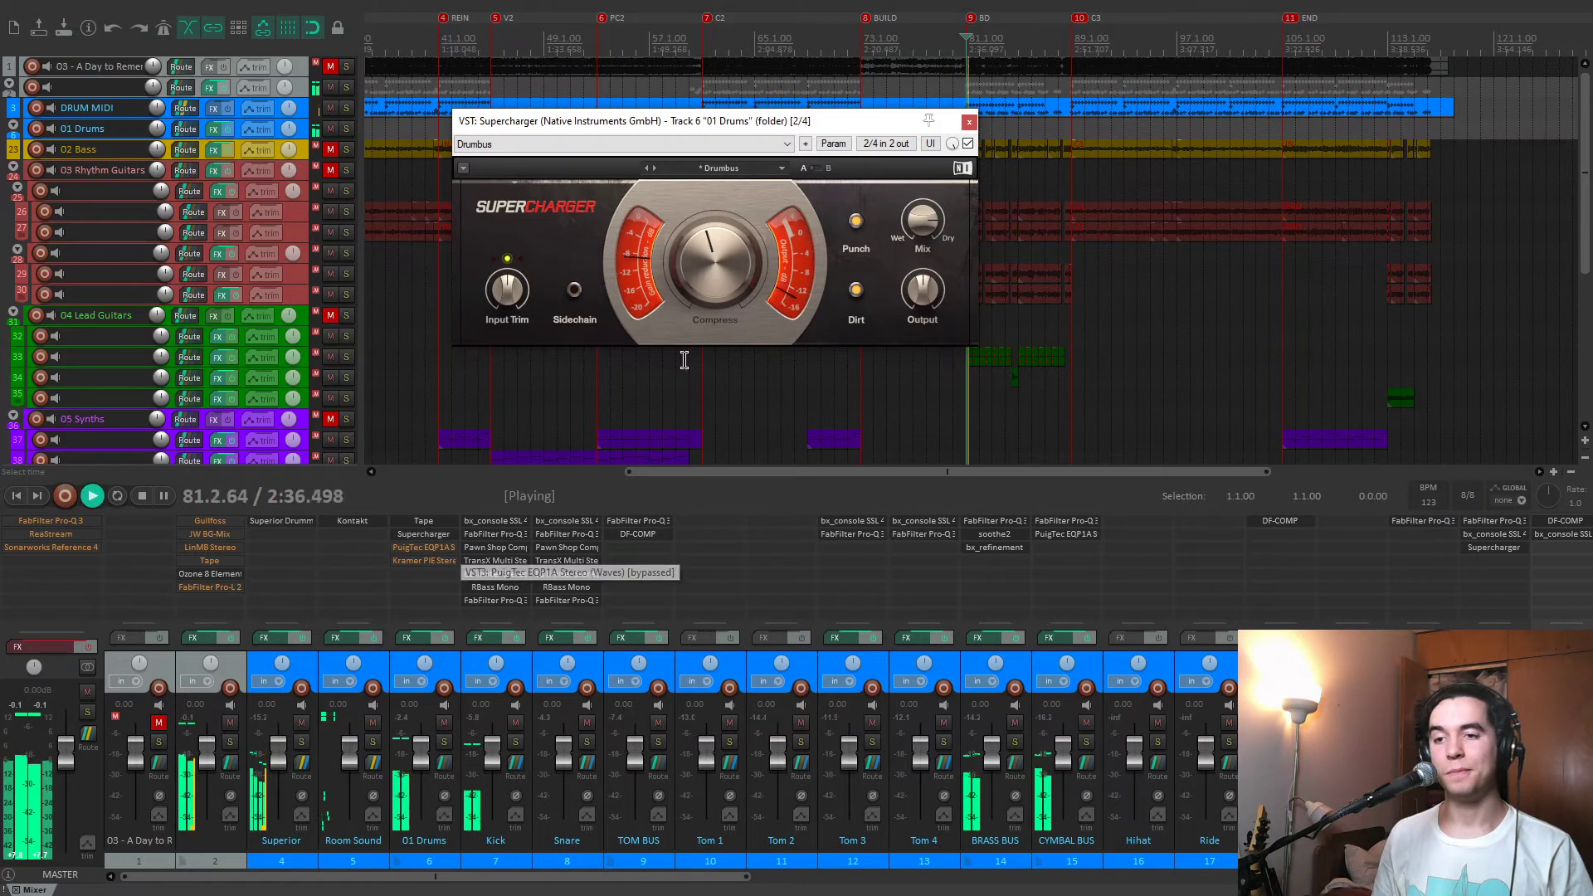
left_click(970, 122)
left_click(432, 548)
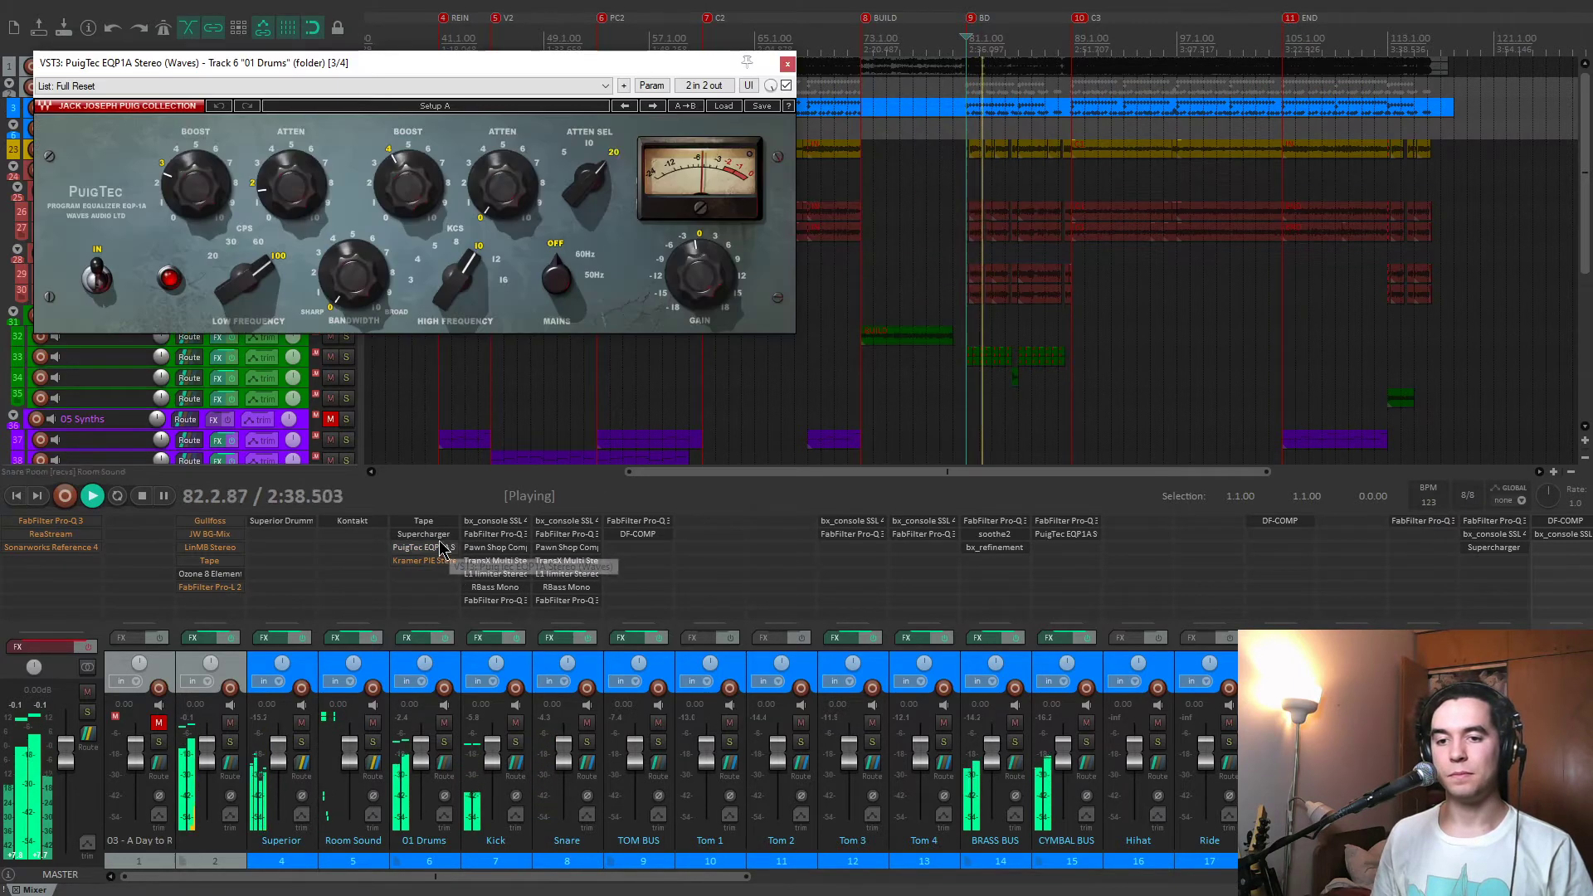
left_click_drag(571, 55, 886, 129)
key("space")
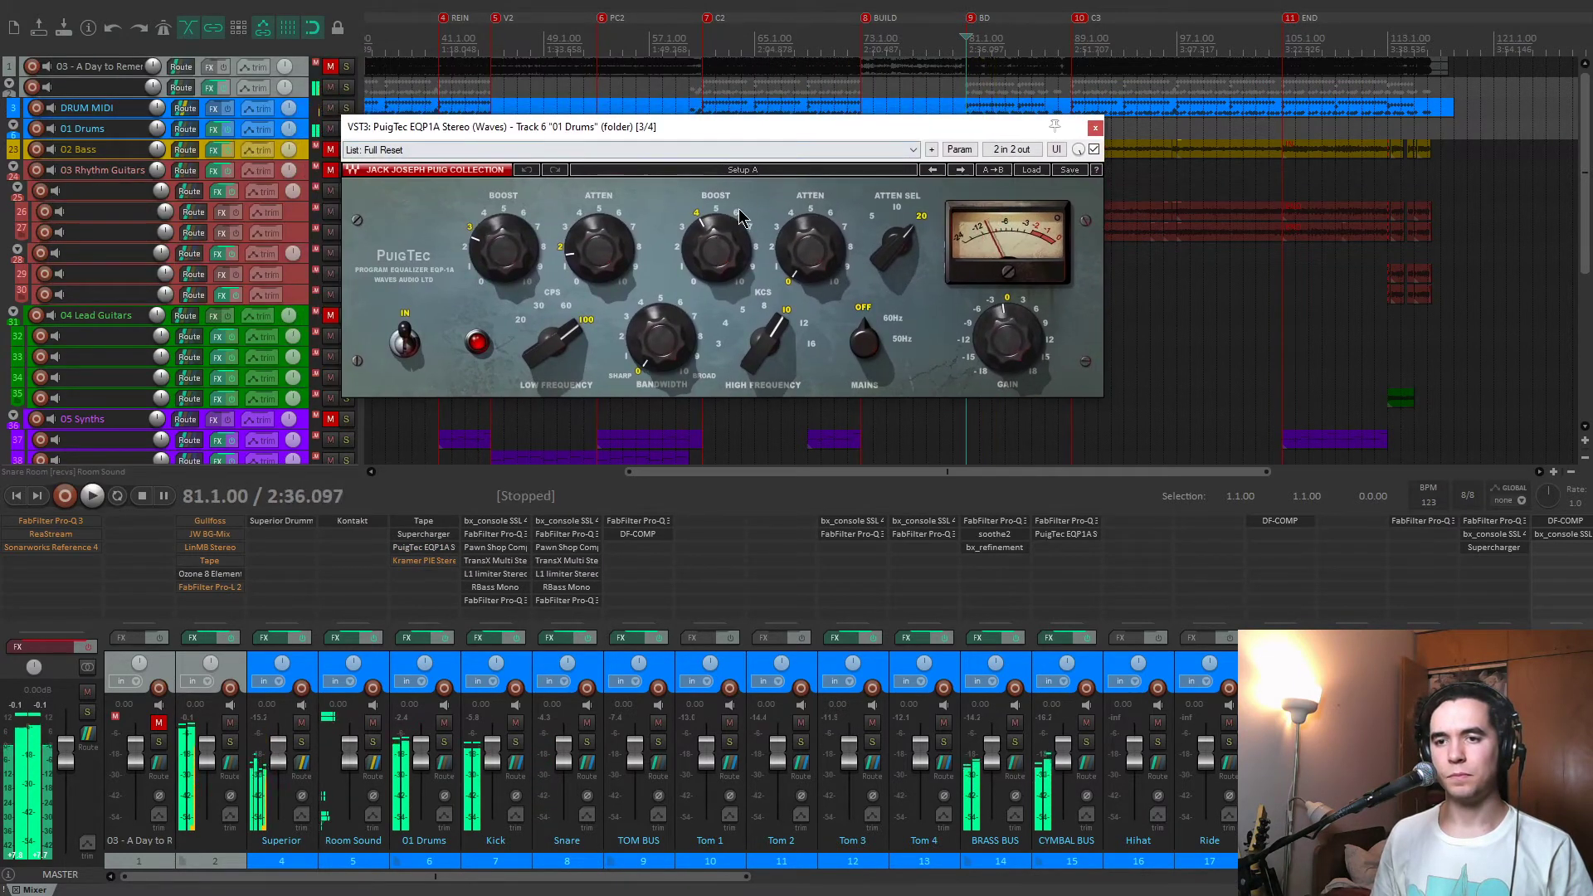
left_click(713, 264)
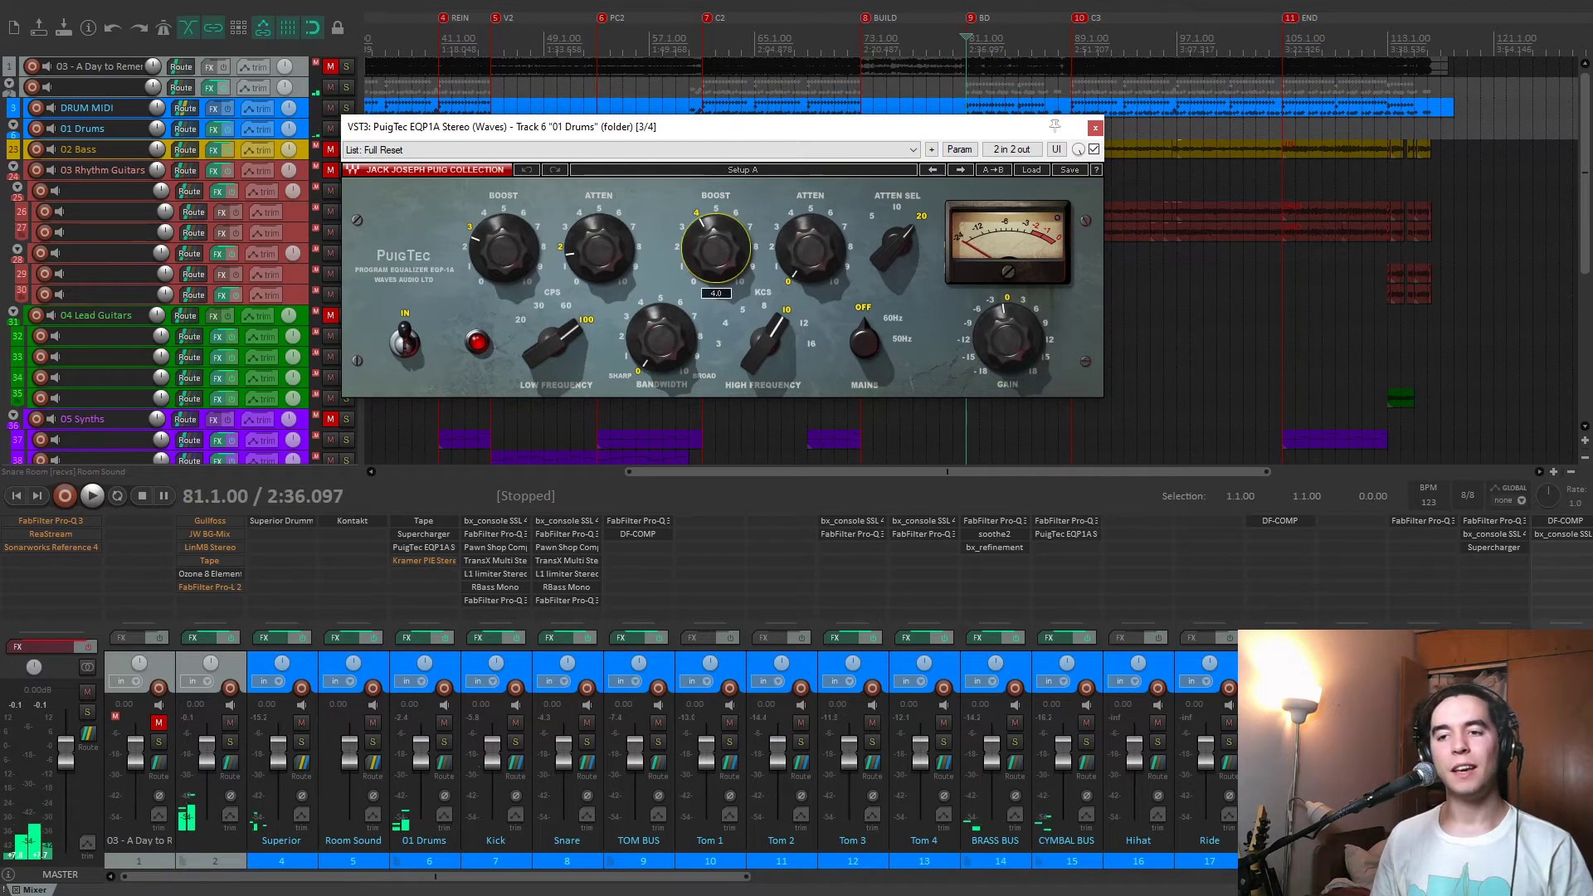
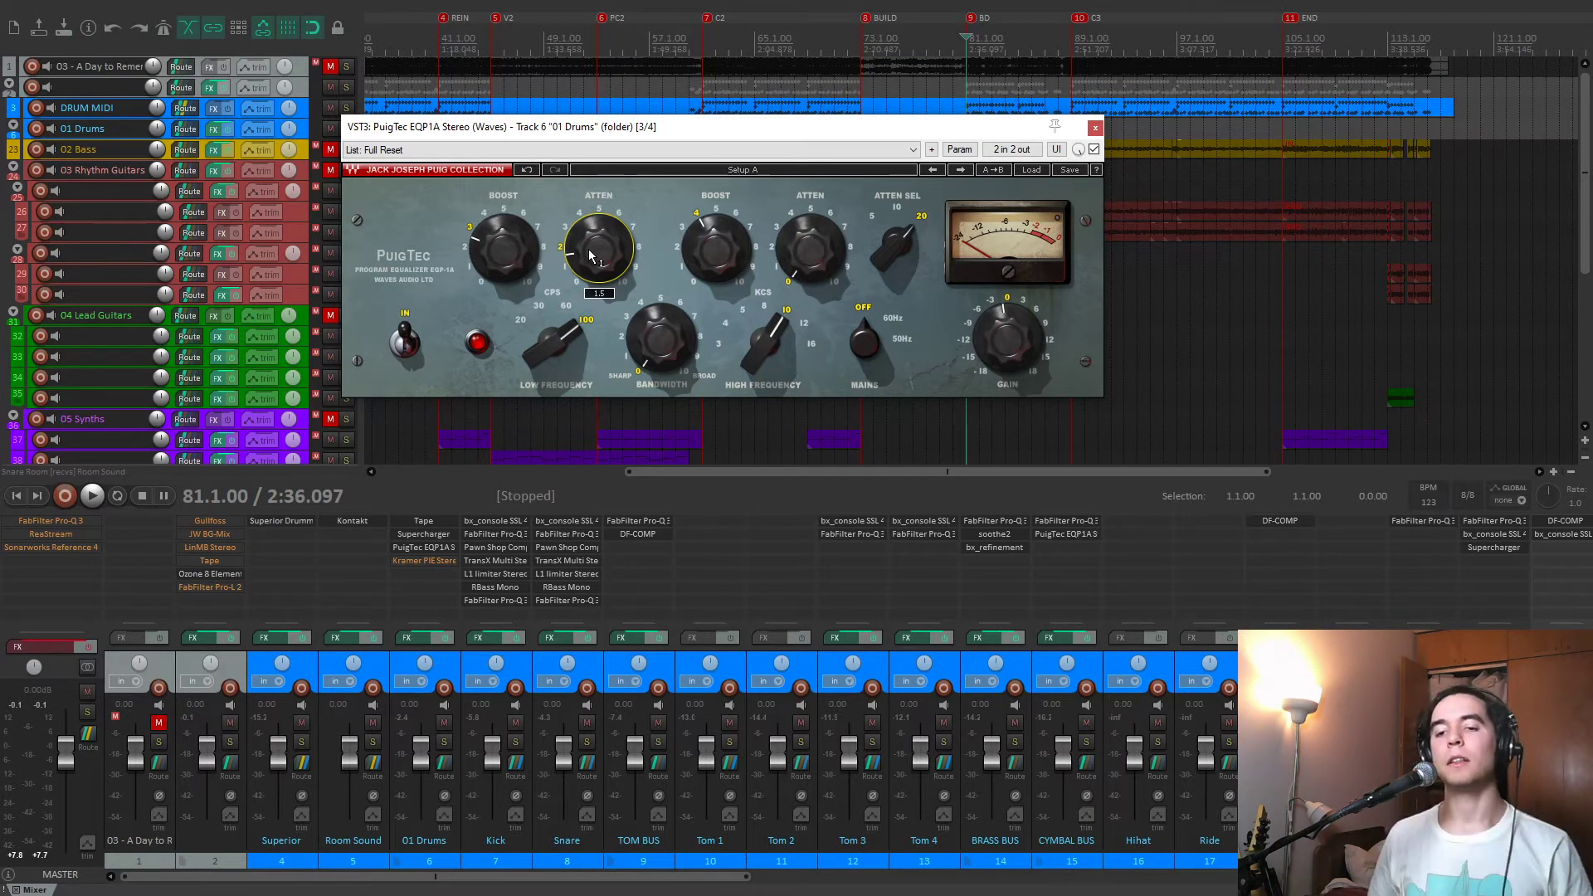
Close PuigTec EQP1A, and enable and open Kramer PIE Stereo on the 01 Drums track.
left_click(1093, 129)
left_click(424, 566)
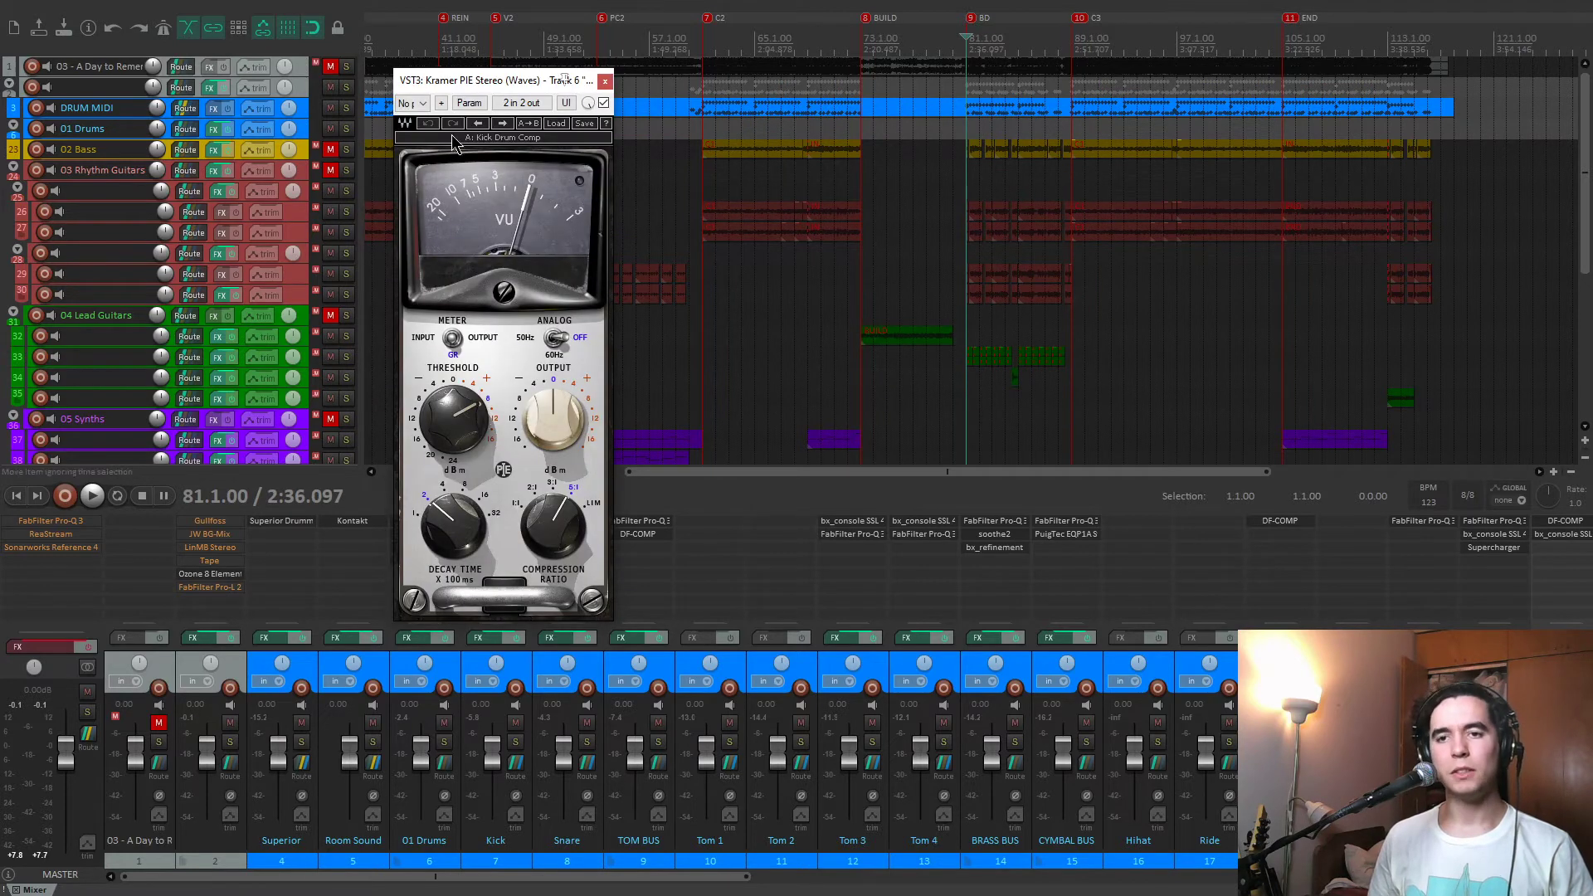
left_click_drag(494, 84, 710, 79)
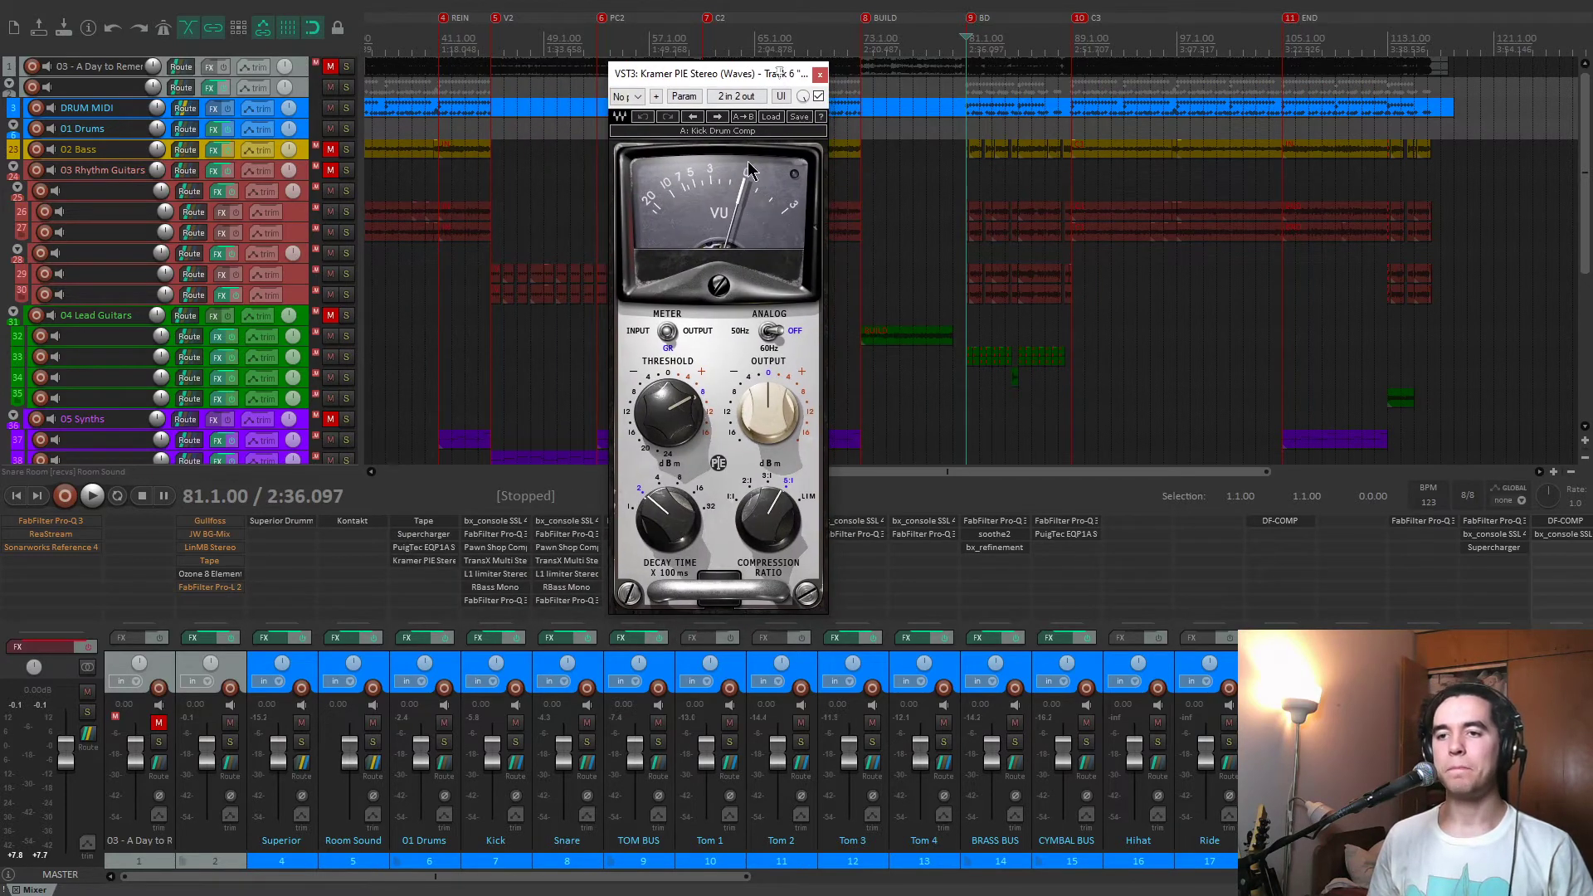
left_click_drag(734, 77, 736, 48)
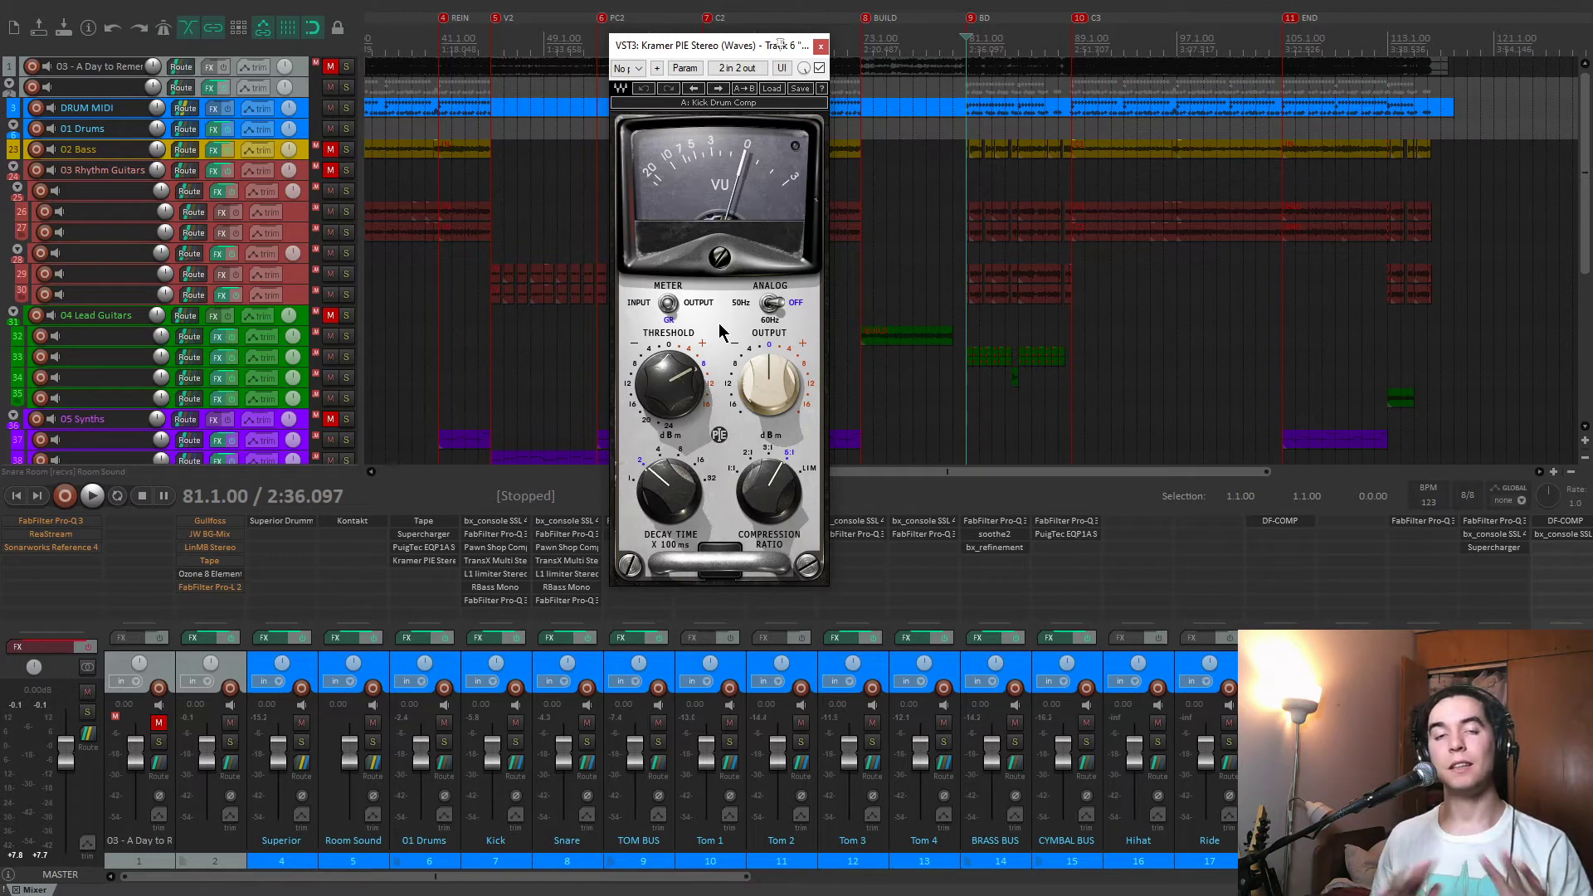
Compare Kramer PIE bypassed and enabled on the drums during playback, return its output to 0, and close it enabled.
key("space")
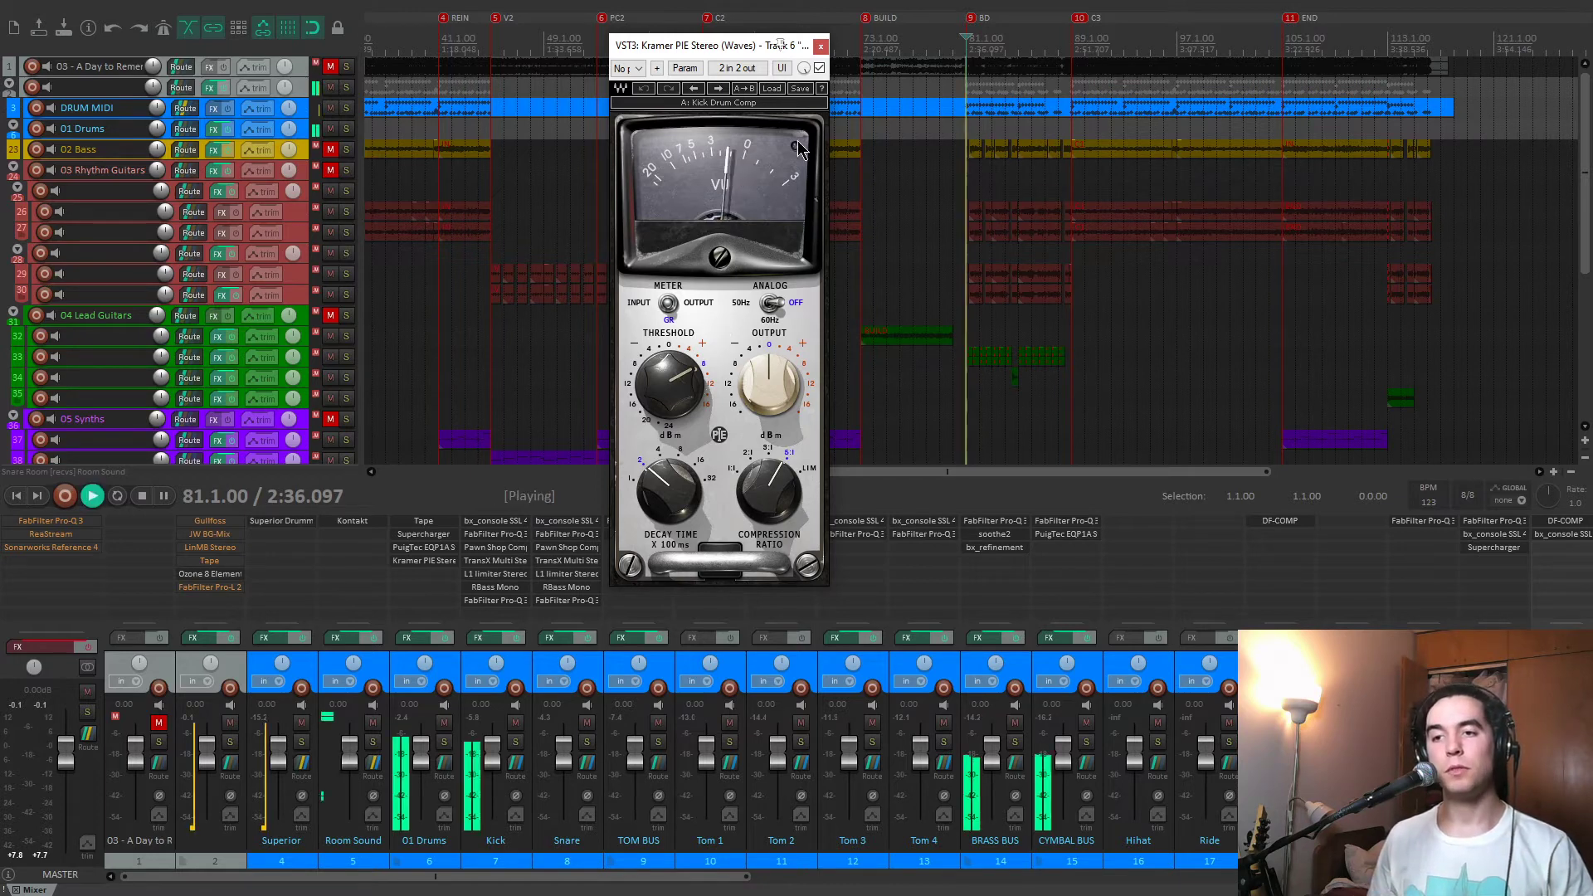
left_click(819, 68)
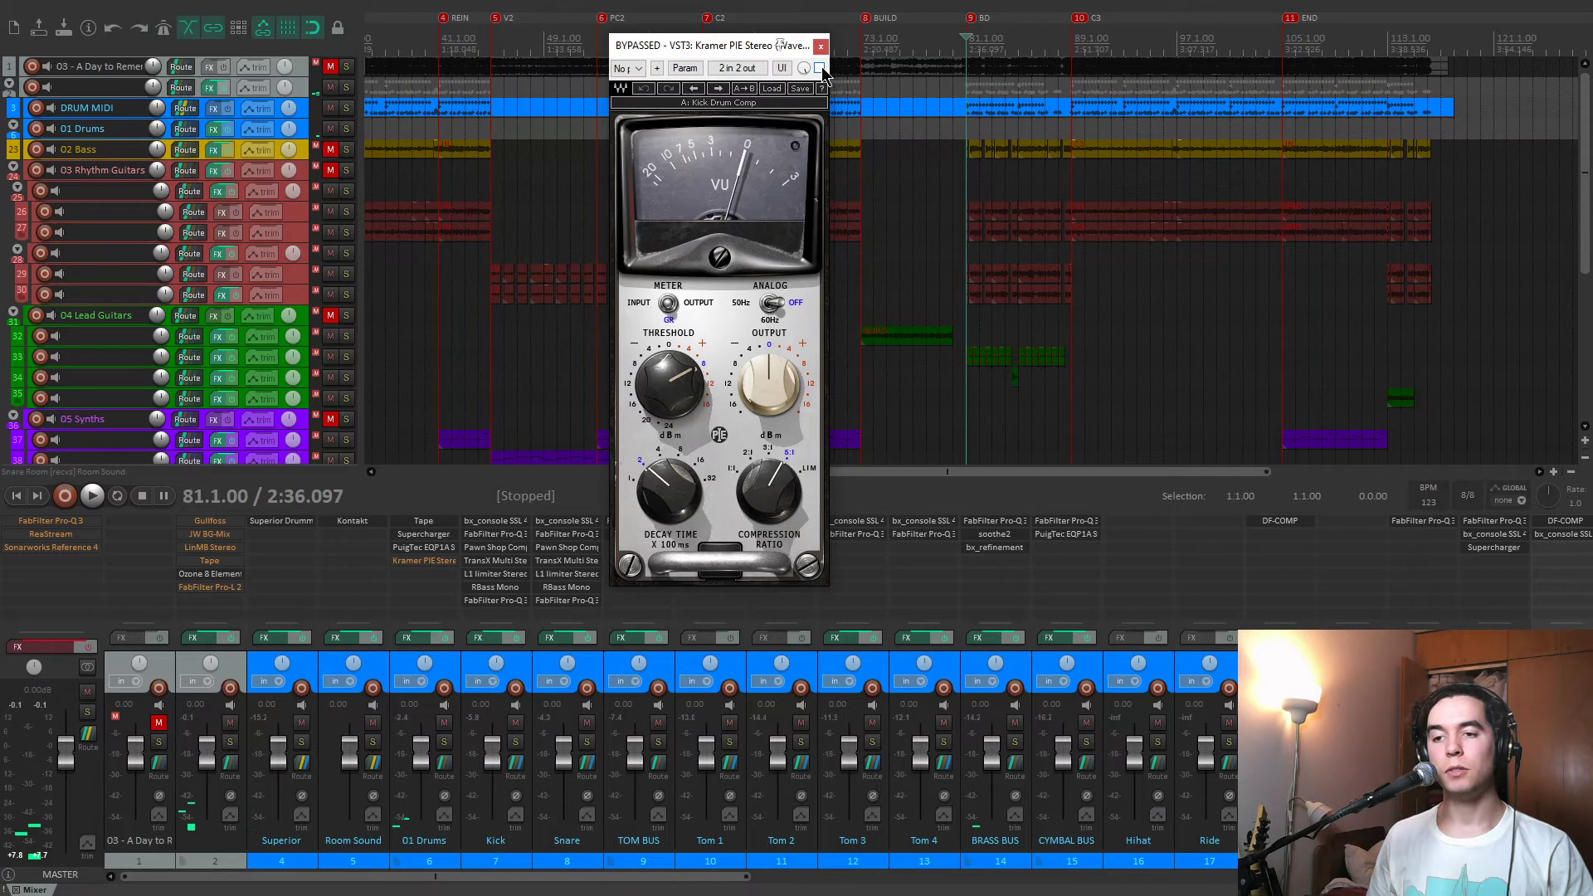
key("space")
left_click_drag(772, 371, 772, 367)
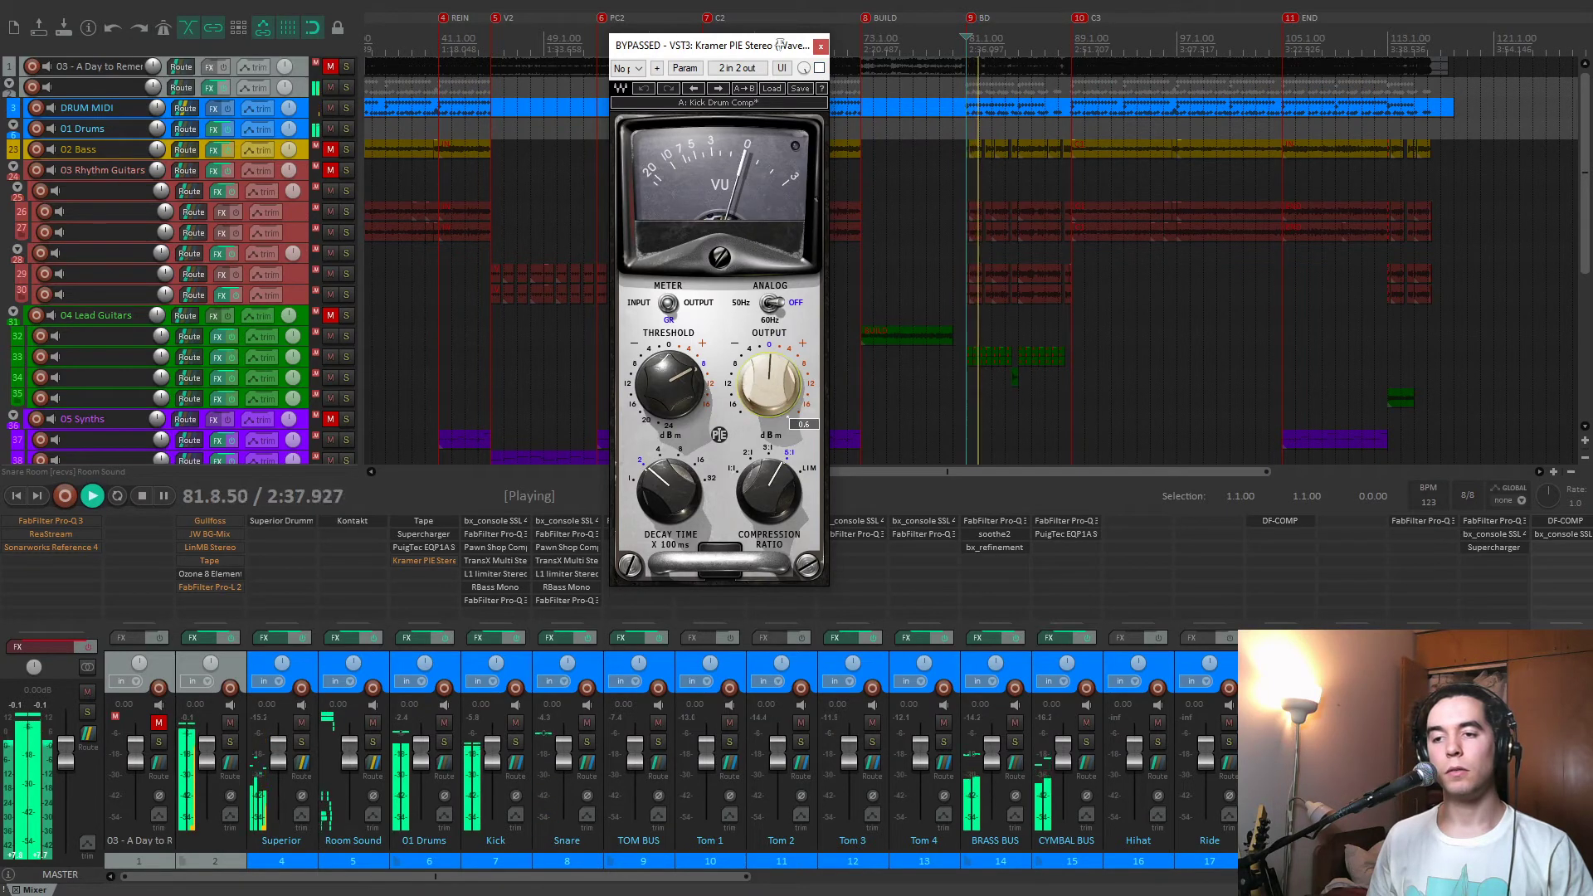
left_click(819, 70)
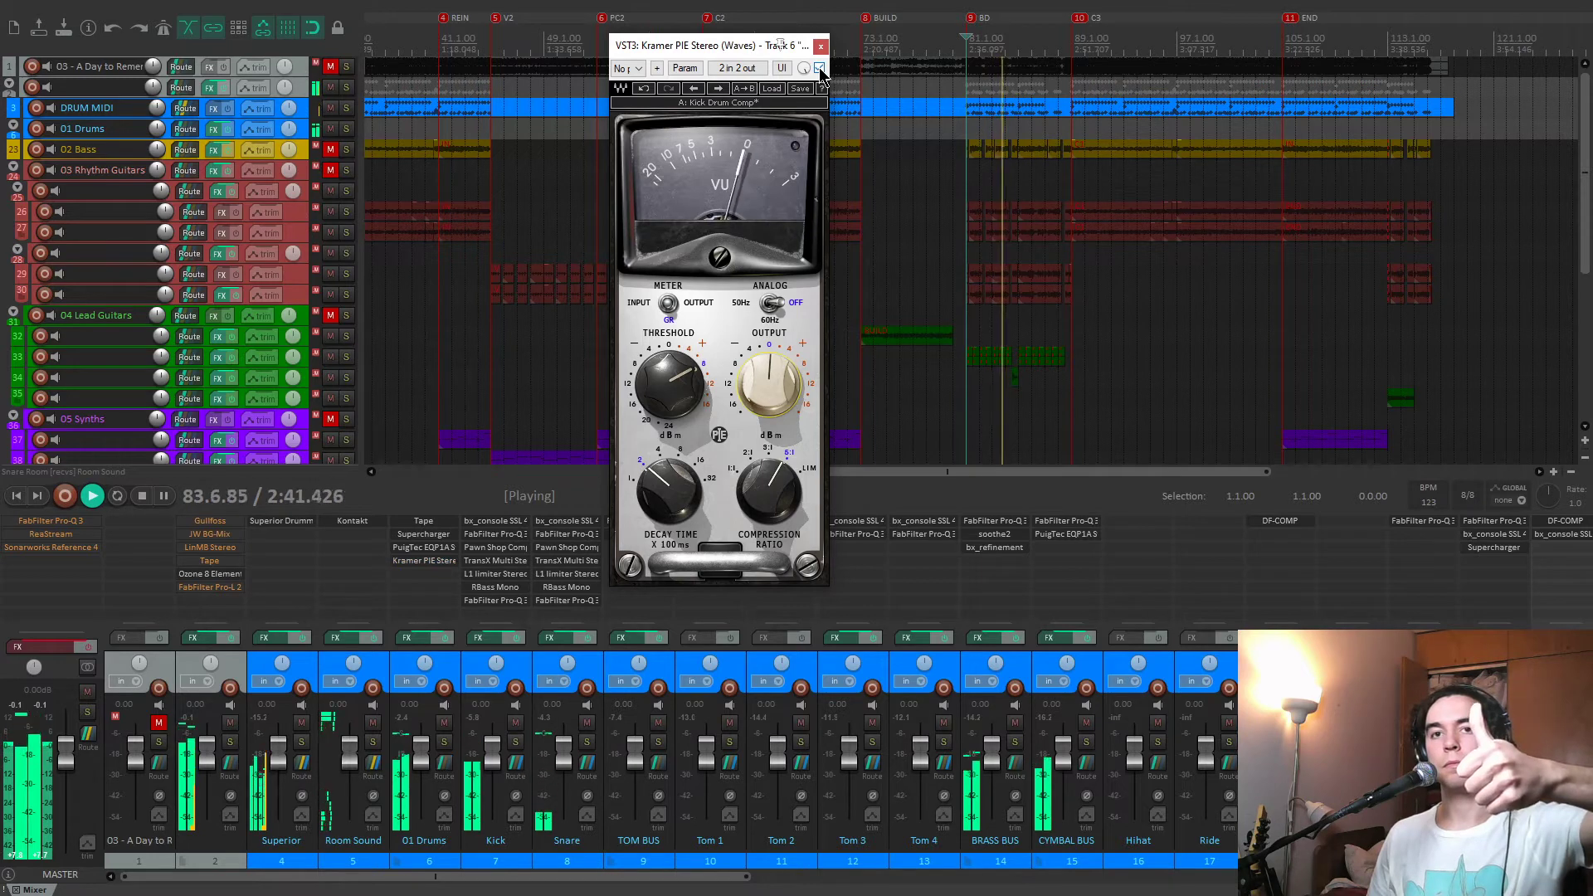
left_click(819, 69)
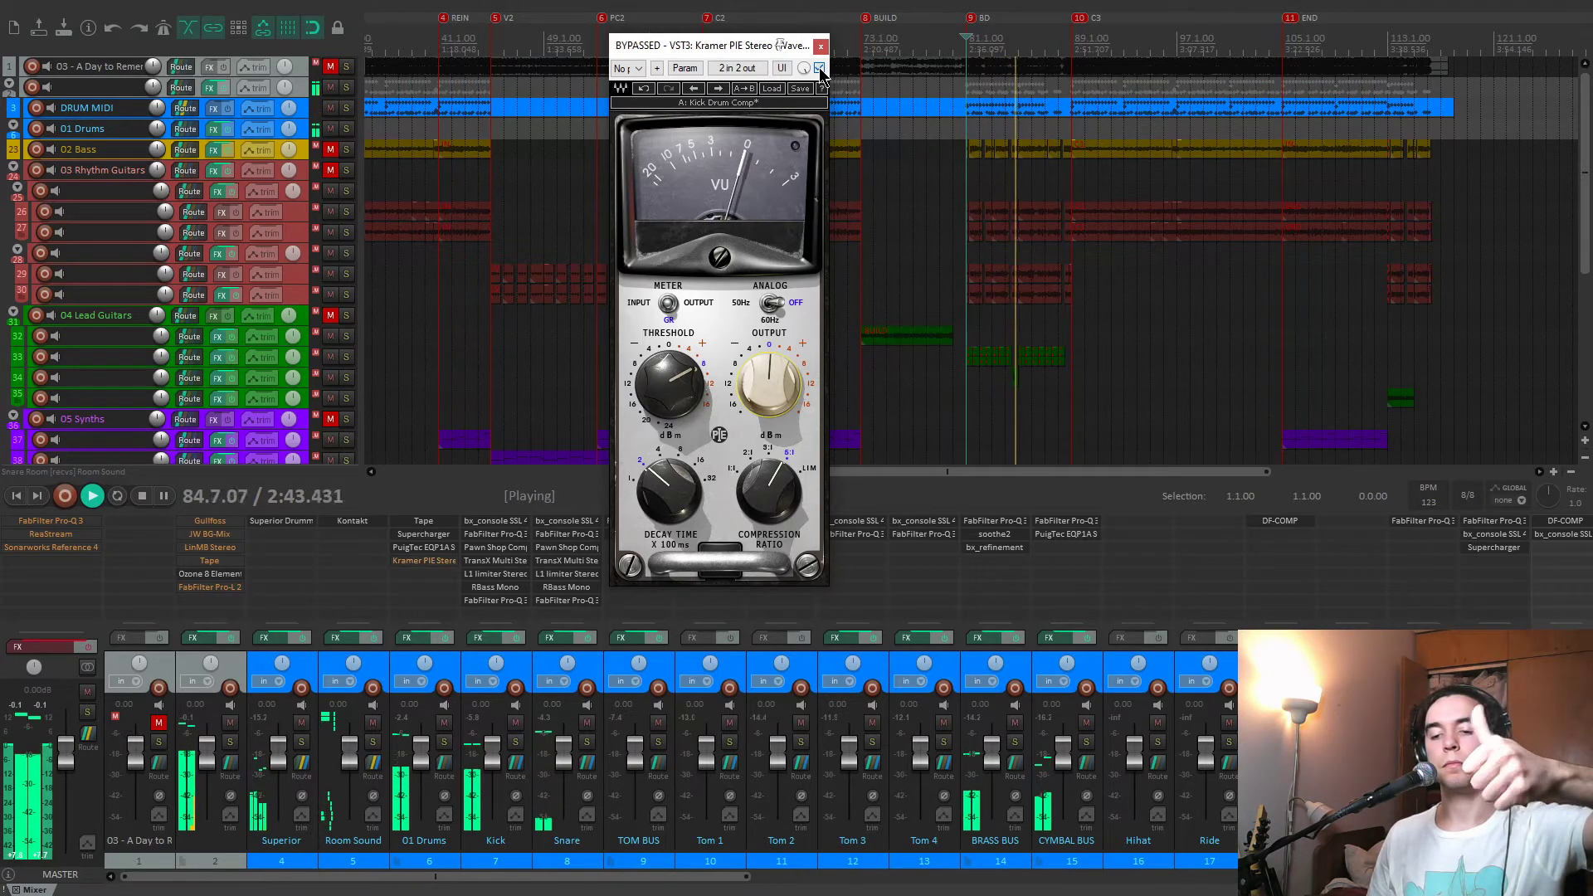
left_click(819, 70)
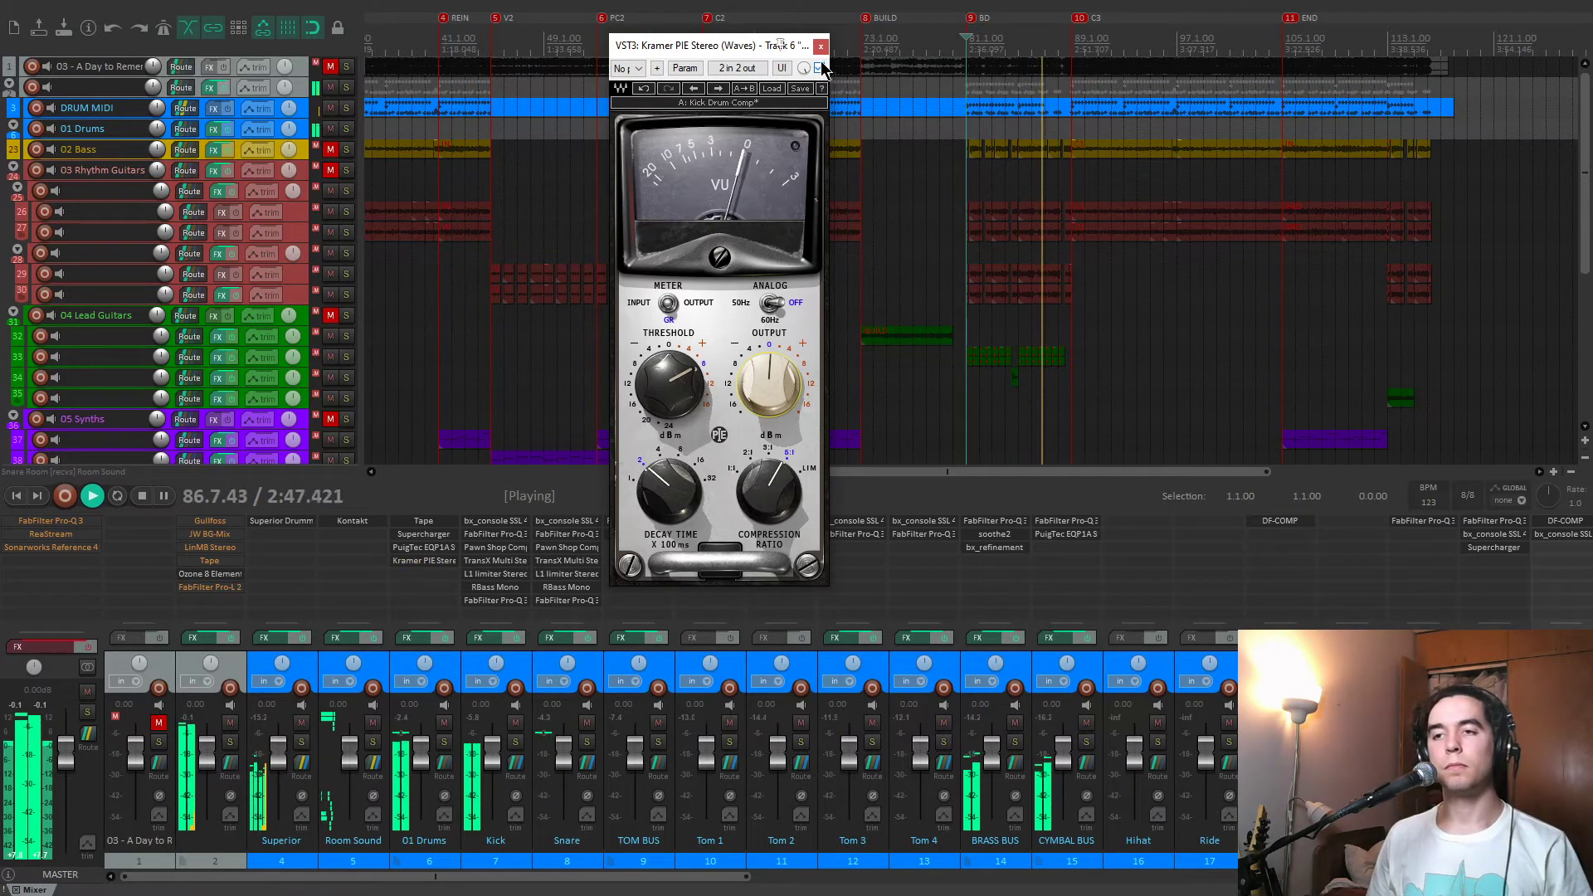
key("space")
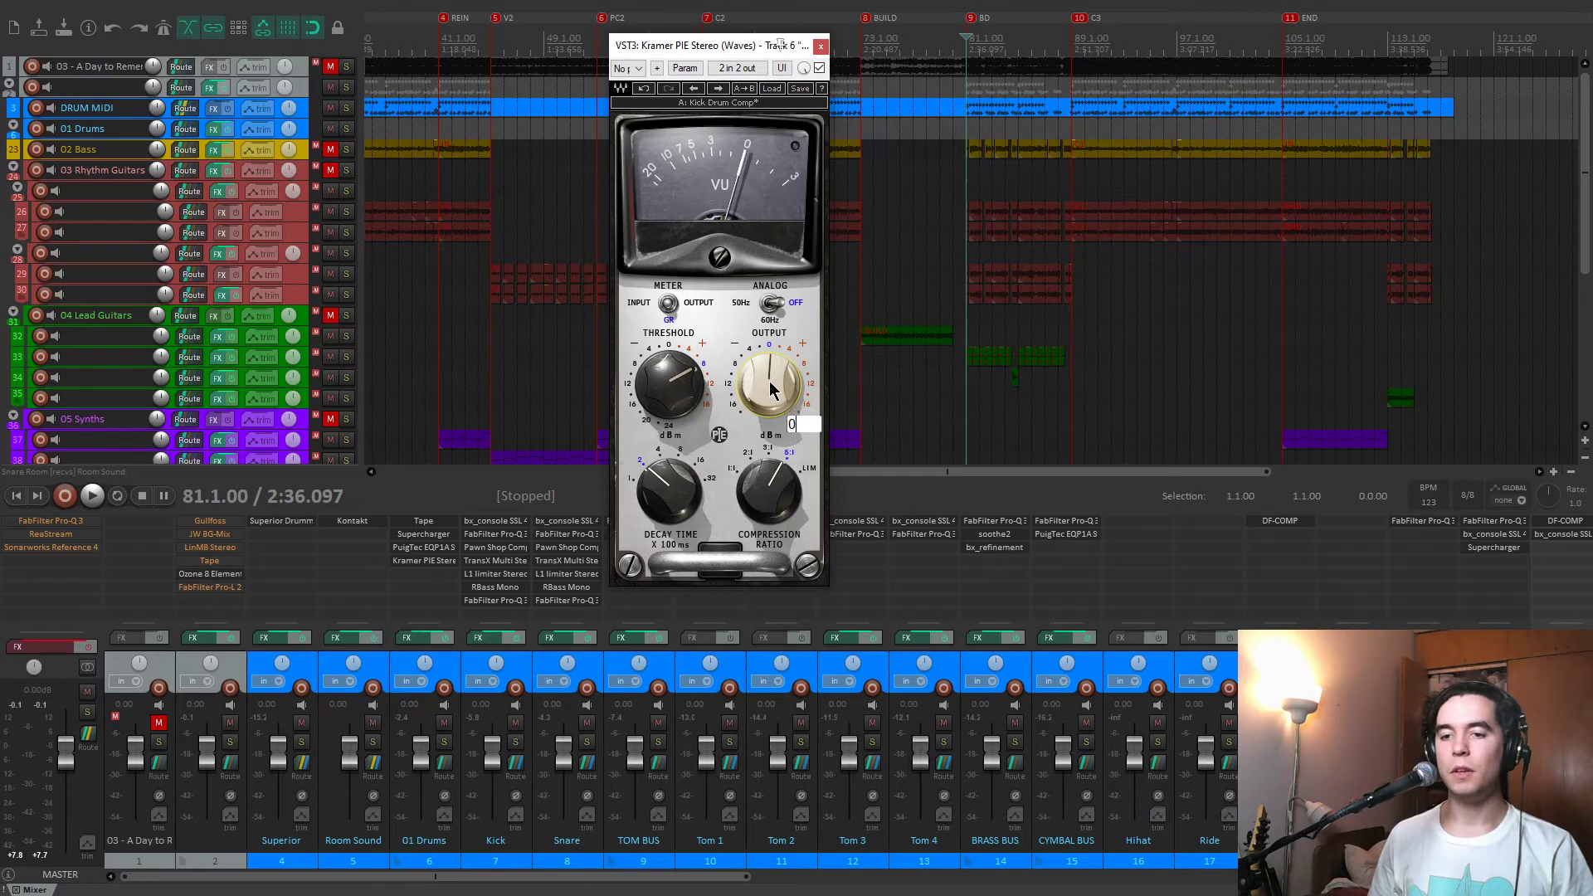
left_click(821, 46)
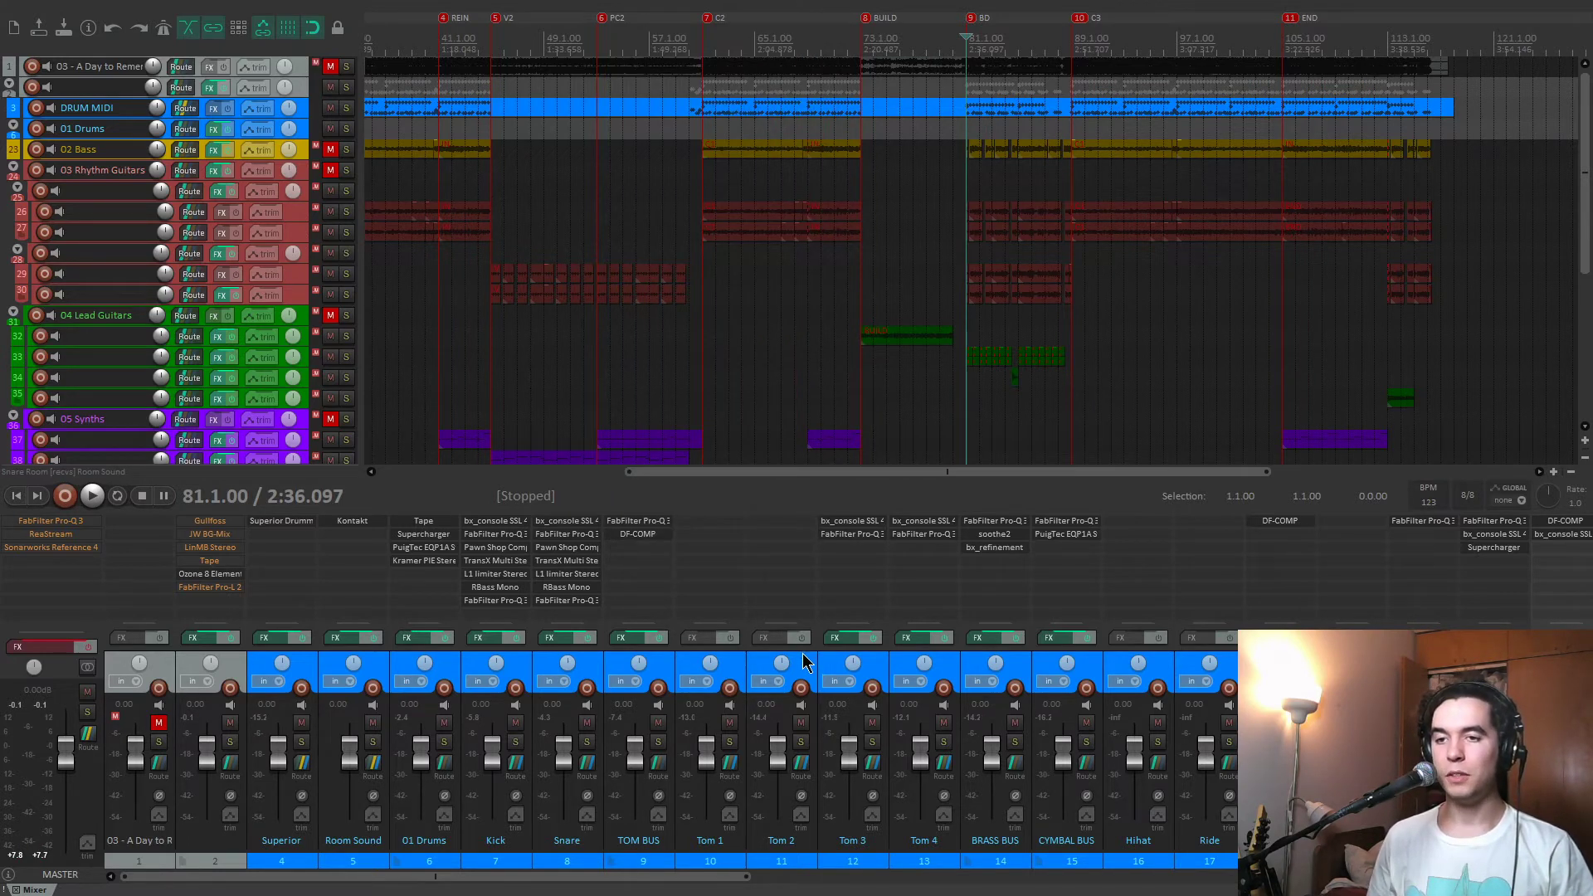
Unmute the 02 Bass, 03 Rhythm Guitars and 04 Lead Guitars tracks, and play them with the drums from the BD marker.
left_click(330, 148)
left_click(330, 169)
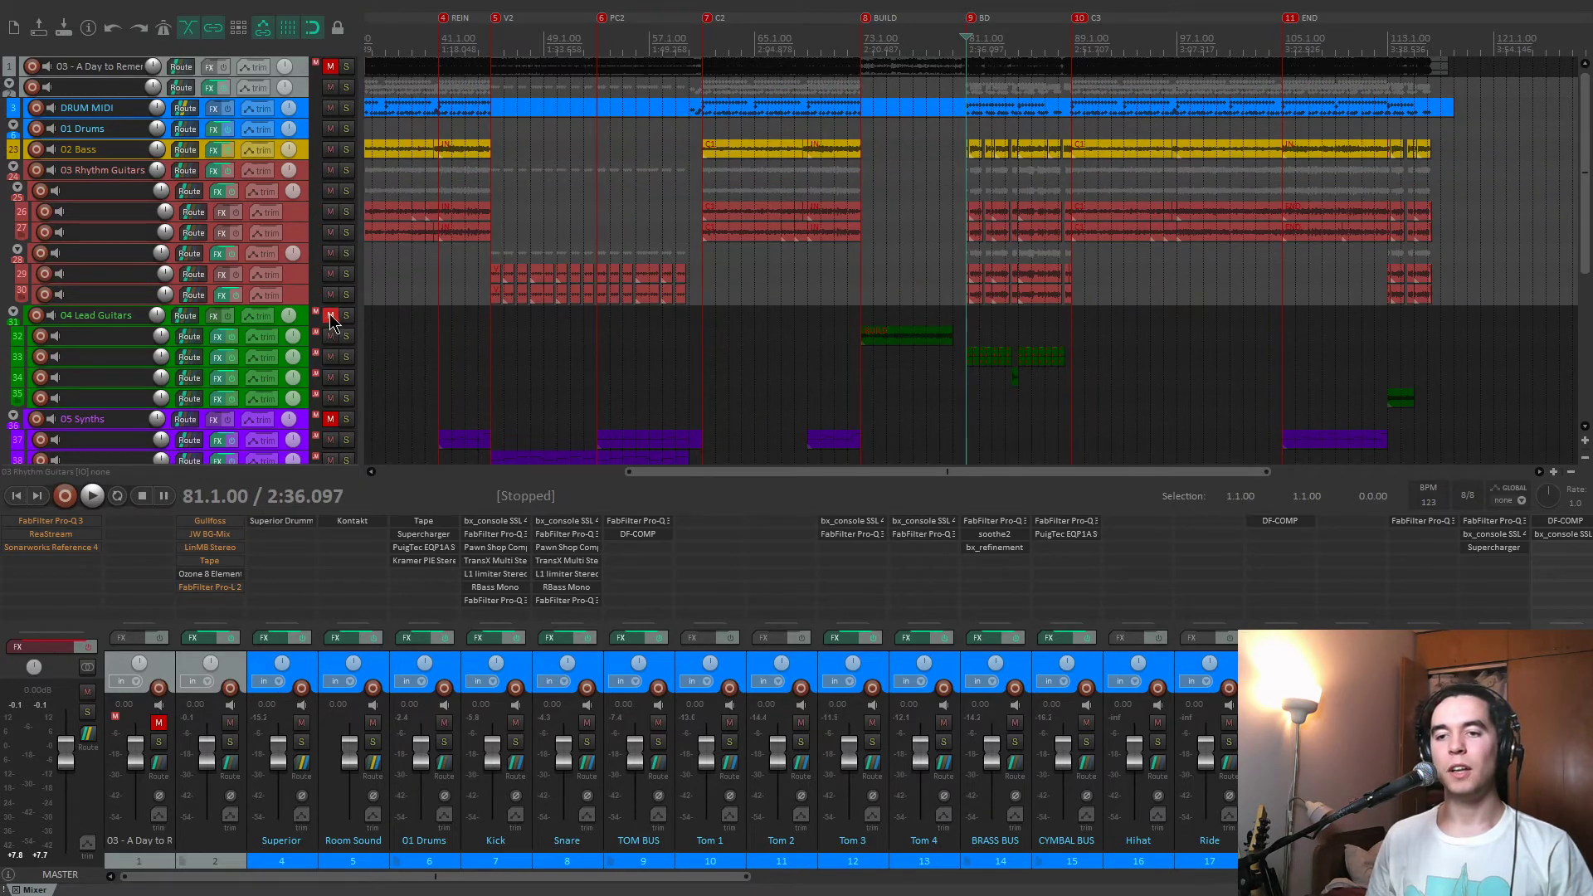
left_click(331, 317)
key("space")
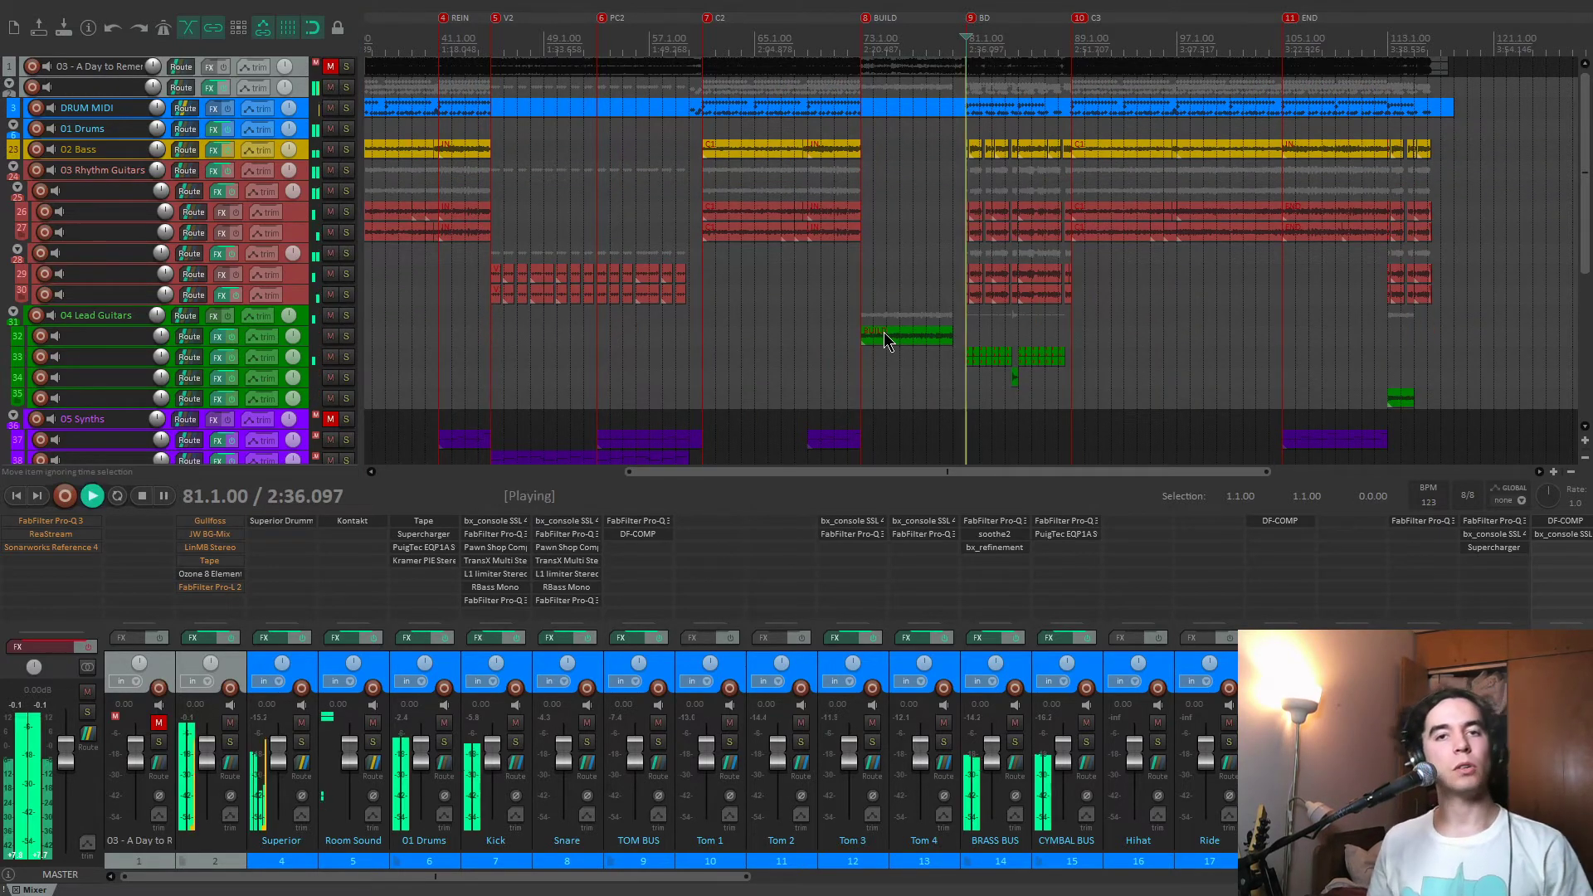
scroll(976, 652, "right", 3)
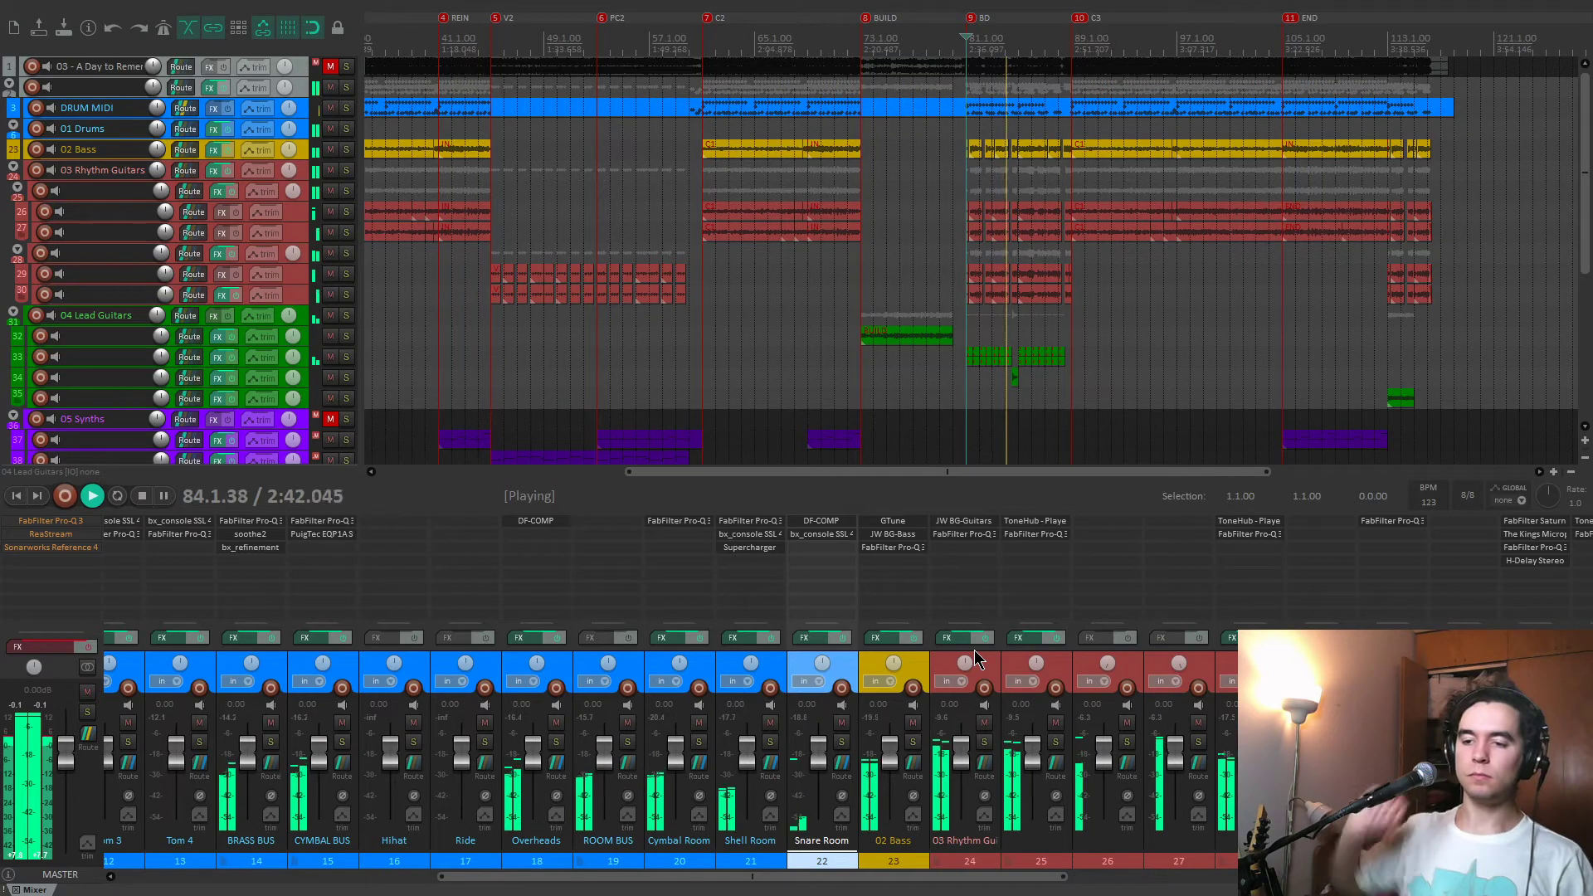
key("space")
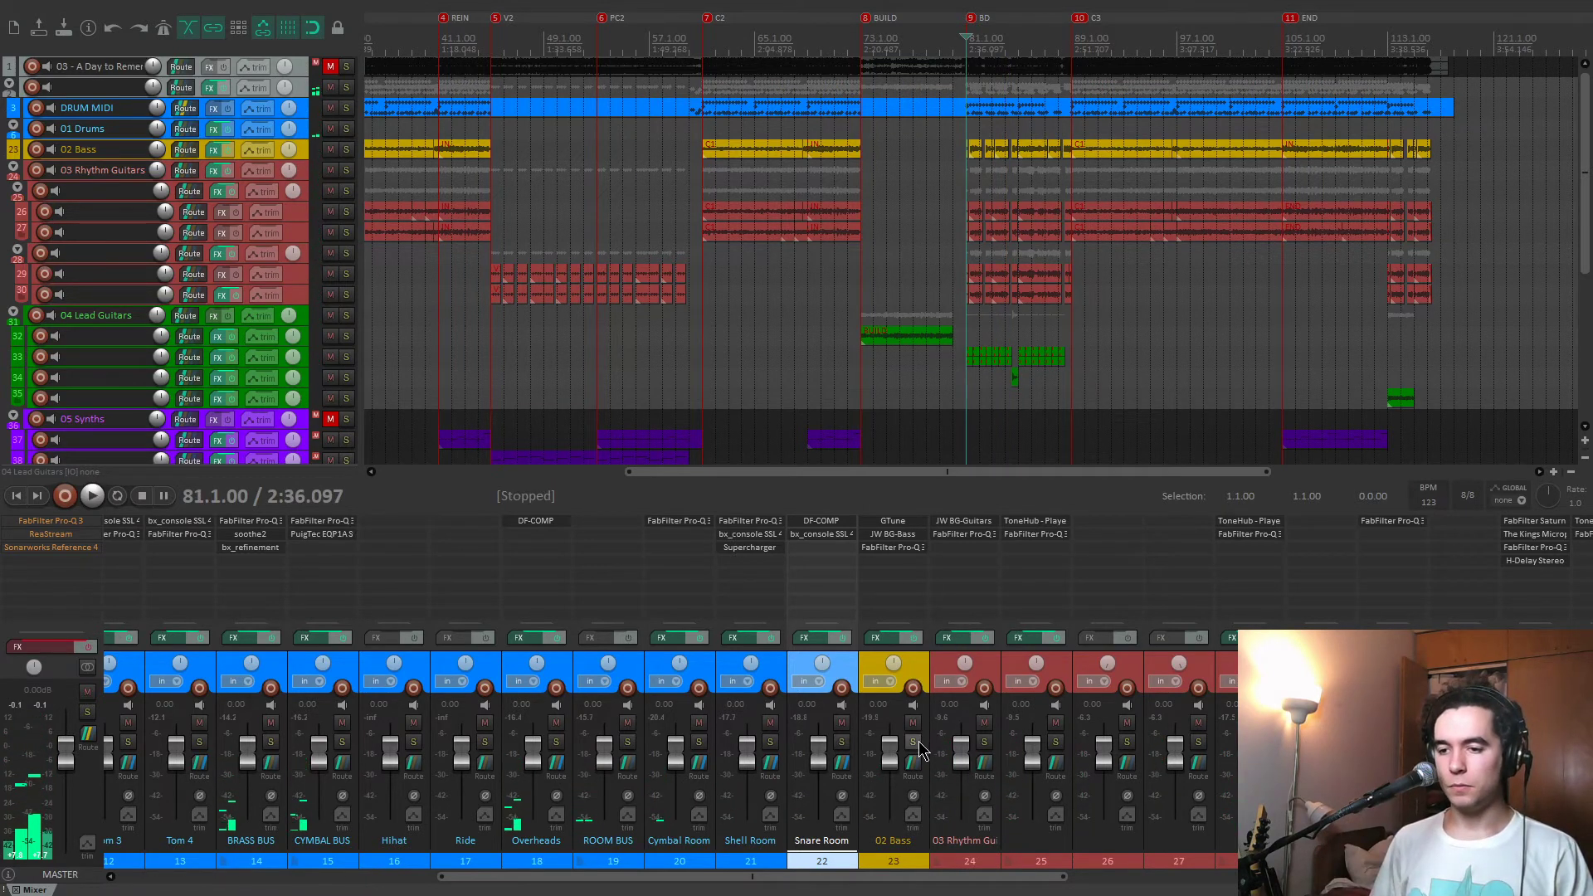
Solo the 02 Bass track with GTune removed, open its JW BG-Bass, and play the raw bass with the effects chain bypassed.
left_click(914, 742)
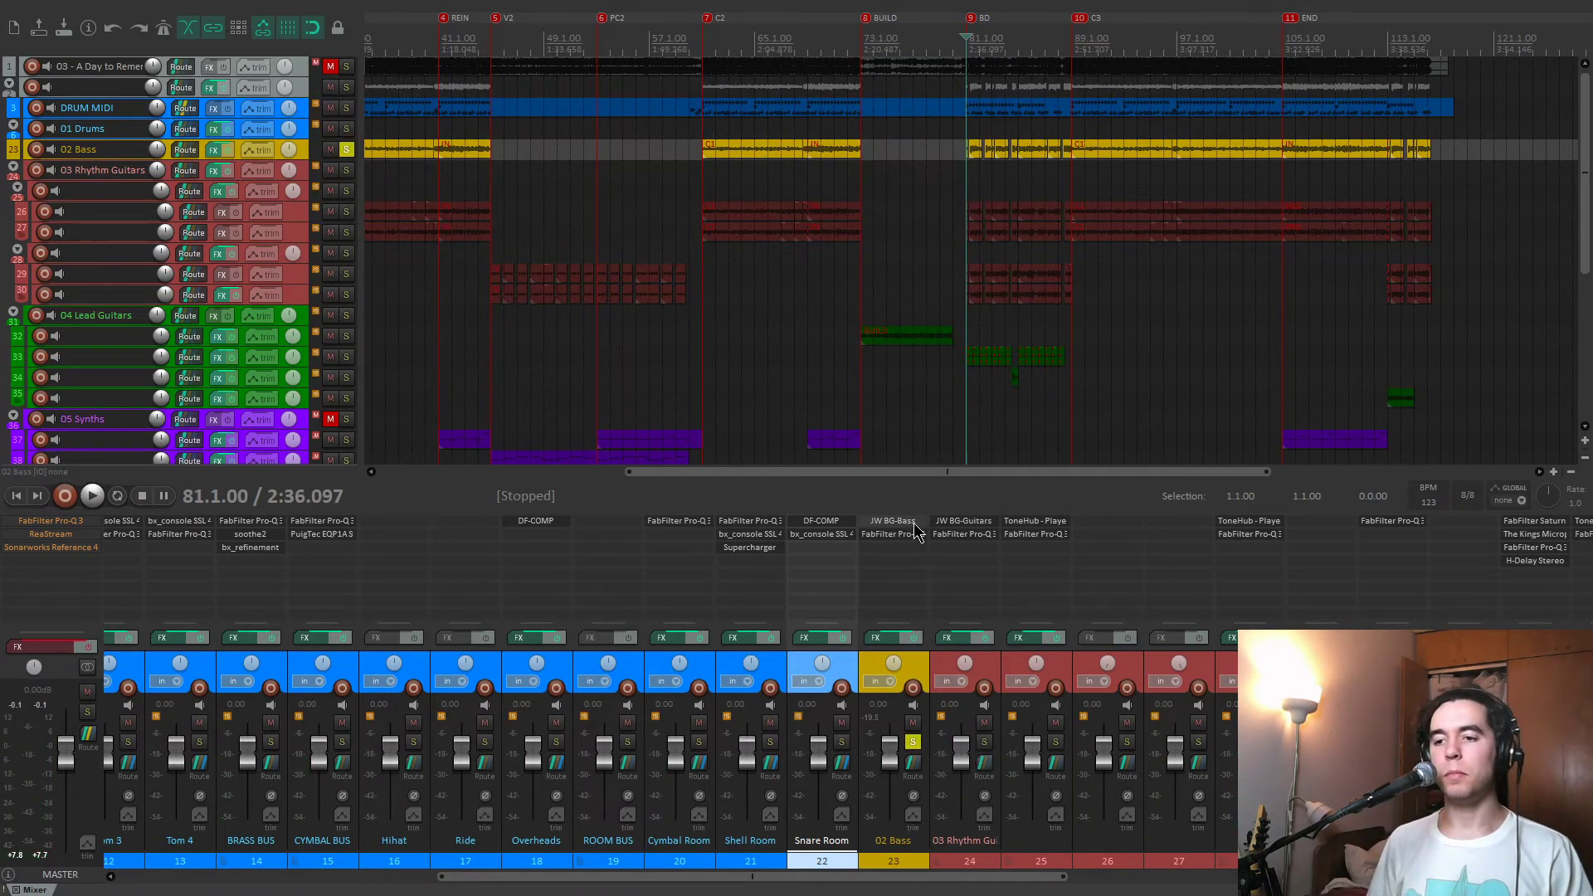
left_click(893, 521)
scroll(1021, 290, "up", 3)
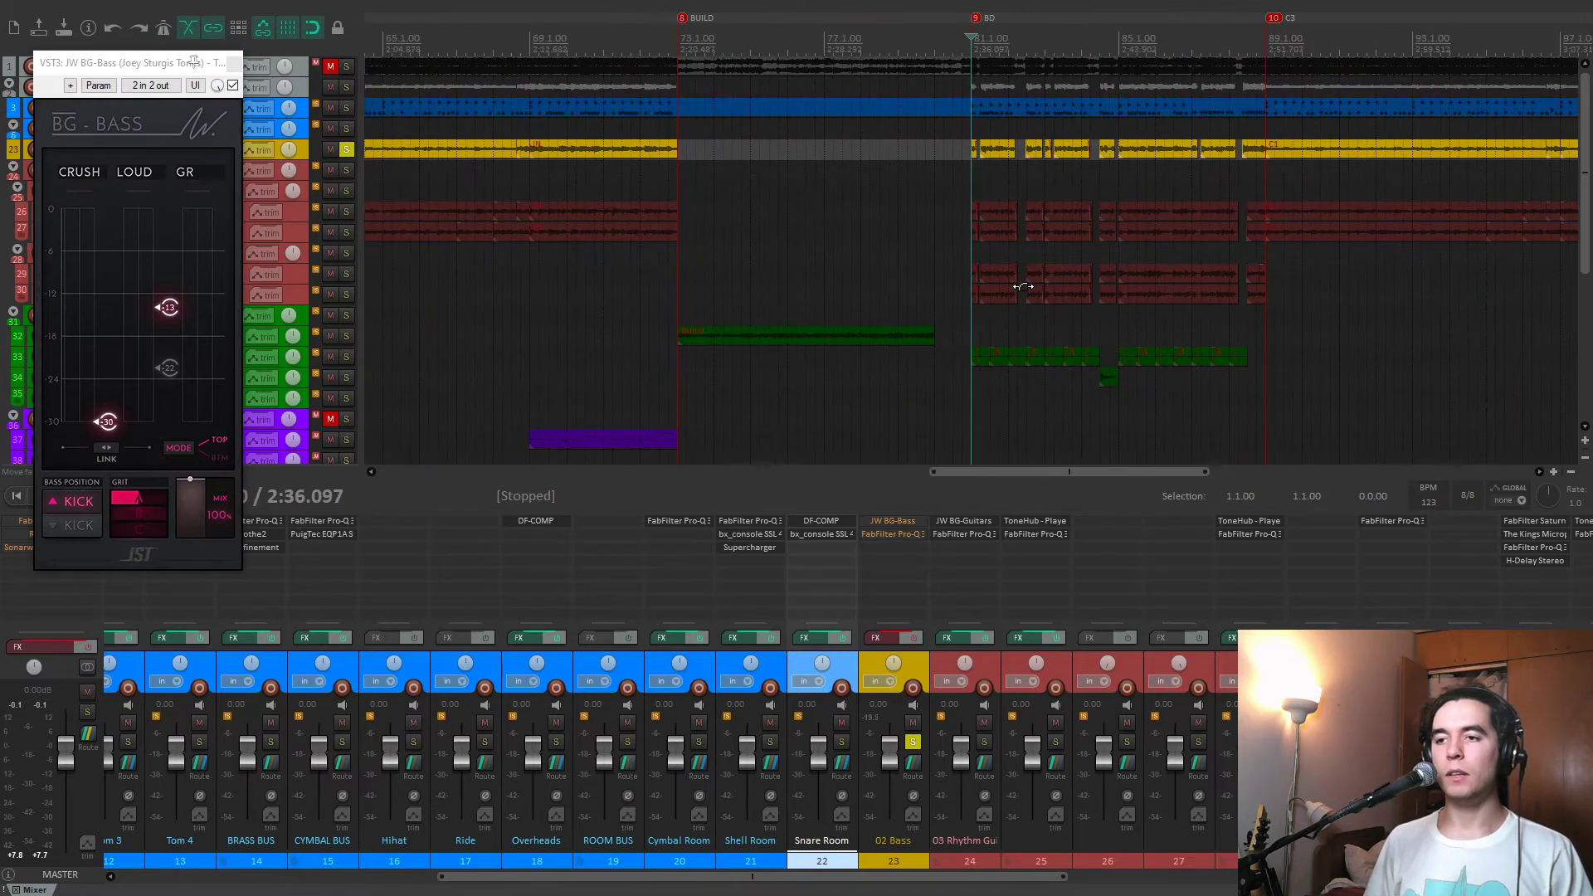
scroll(1023, 286, "up", 2)
key("space")
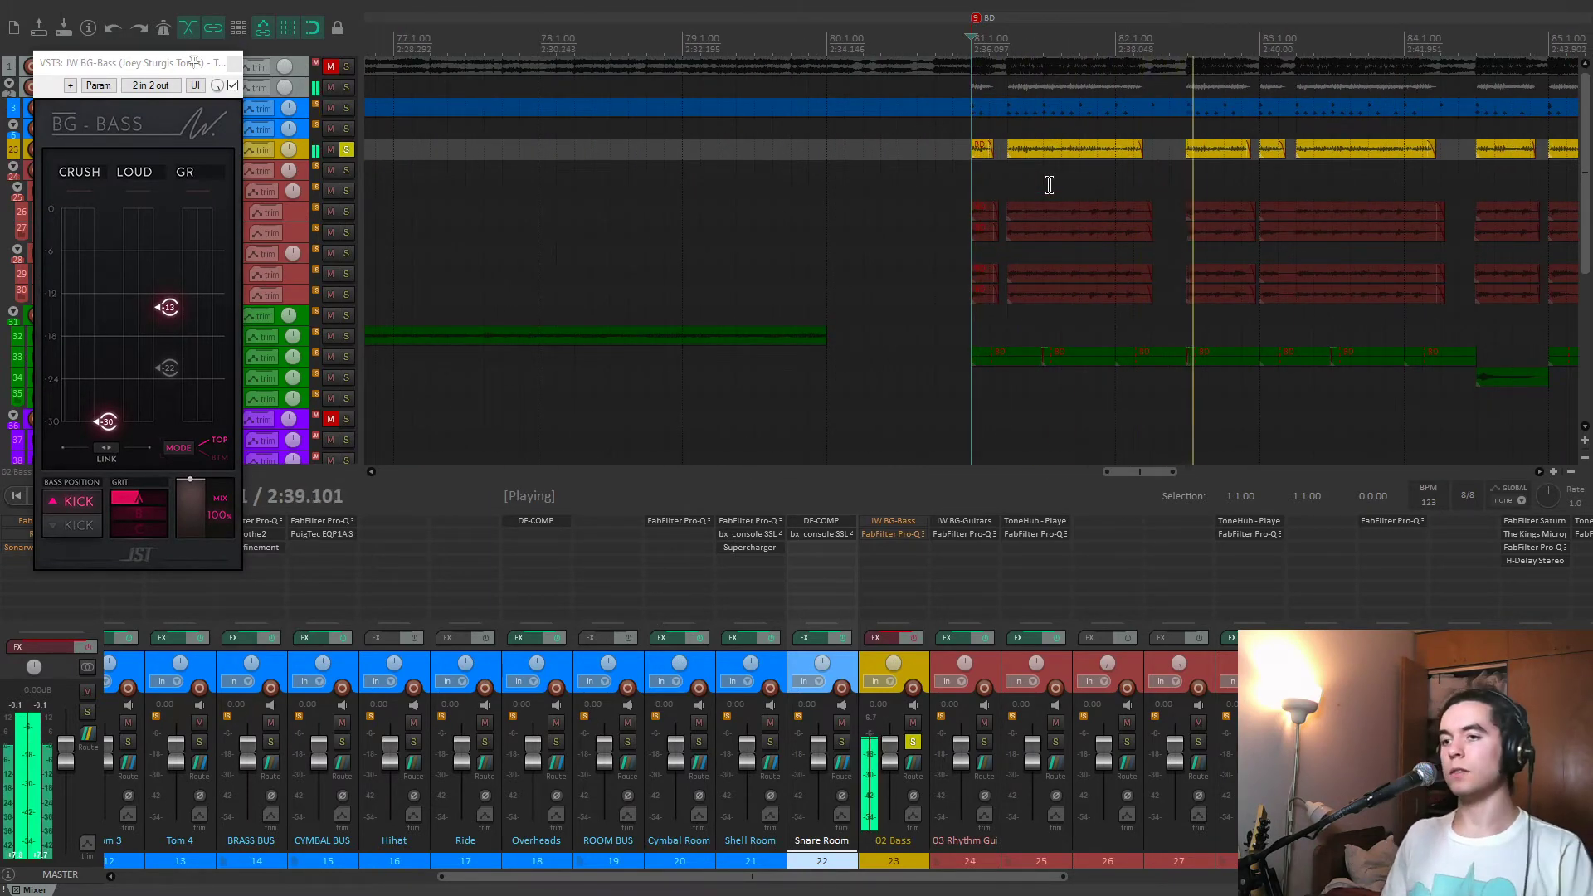
key("space")
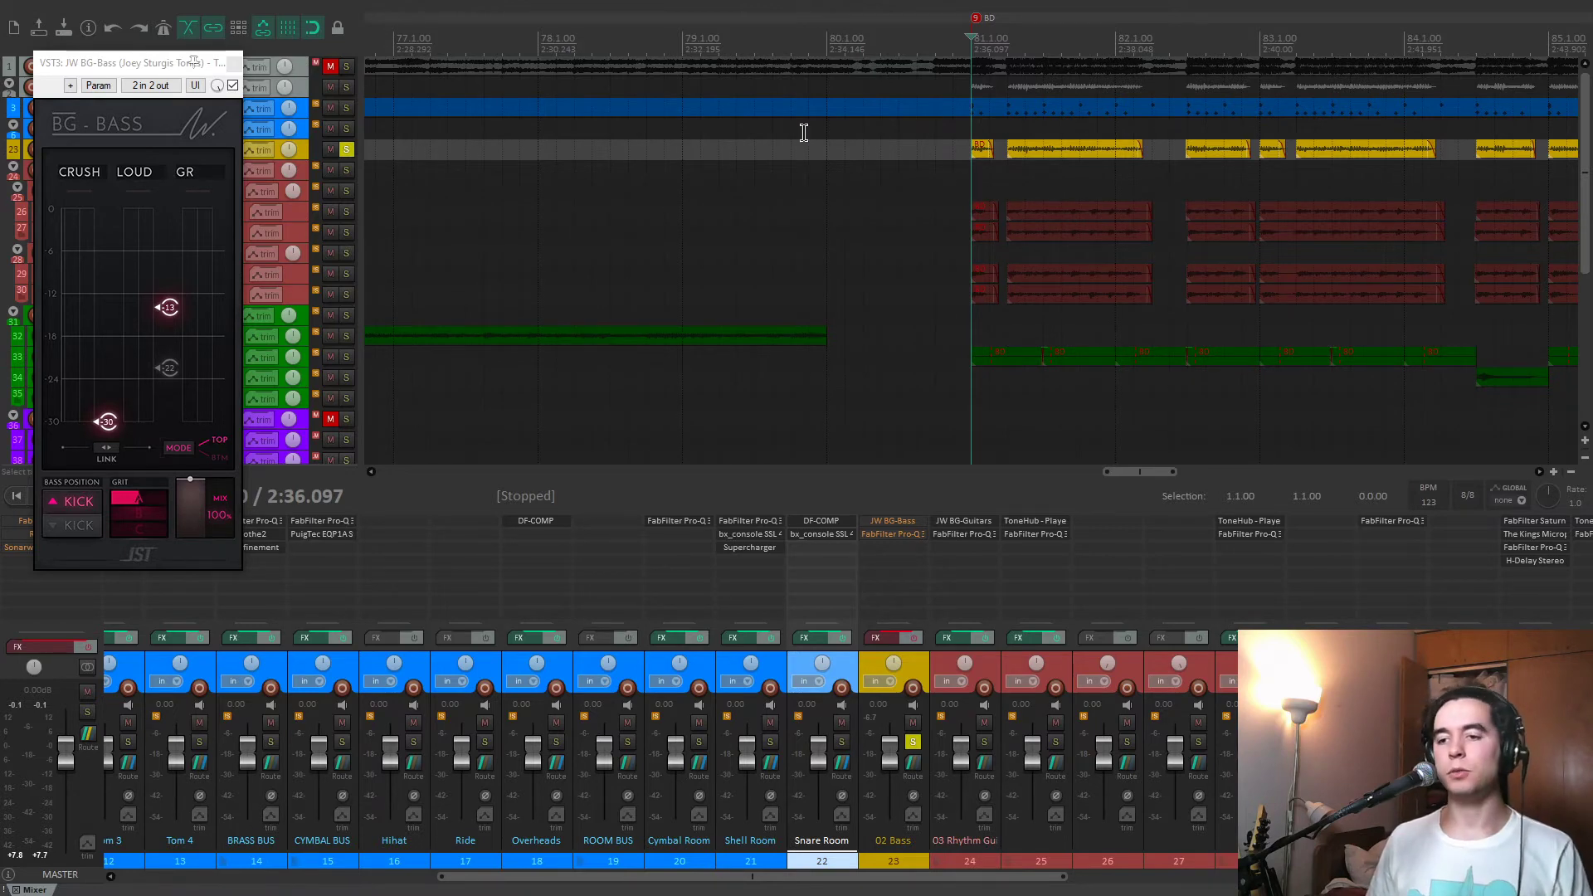
Enable the 02 Bass effects chain, bypass its FabFilter Pro-Q 3, and play the bass through JW BG-Bass alone.
left_click_drag(177, 51, 569, 58)
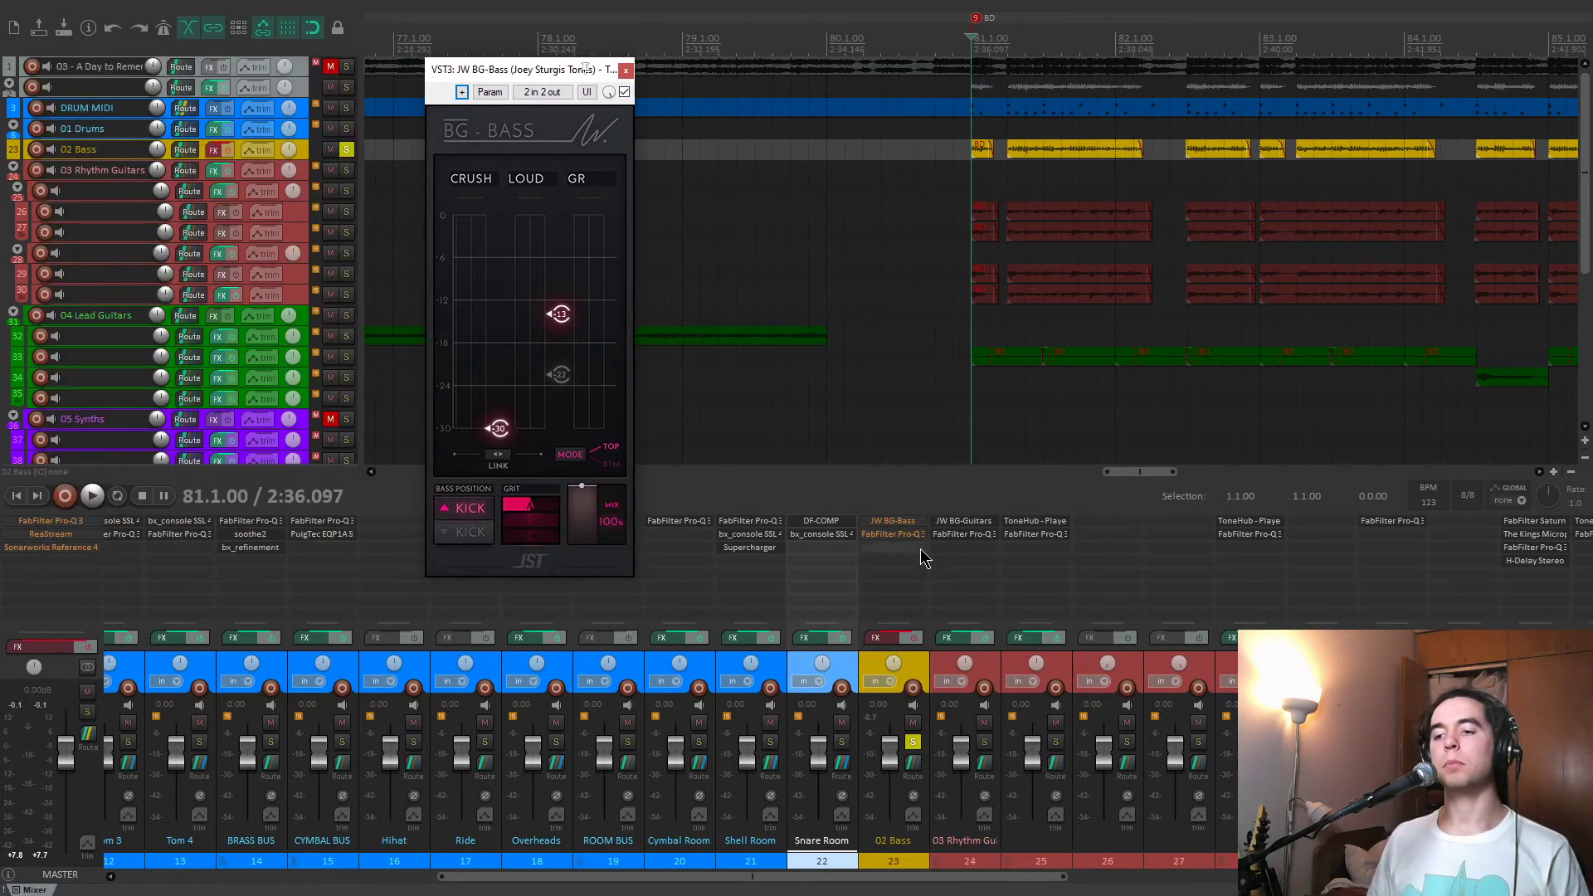
left_click(914, 638)
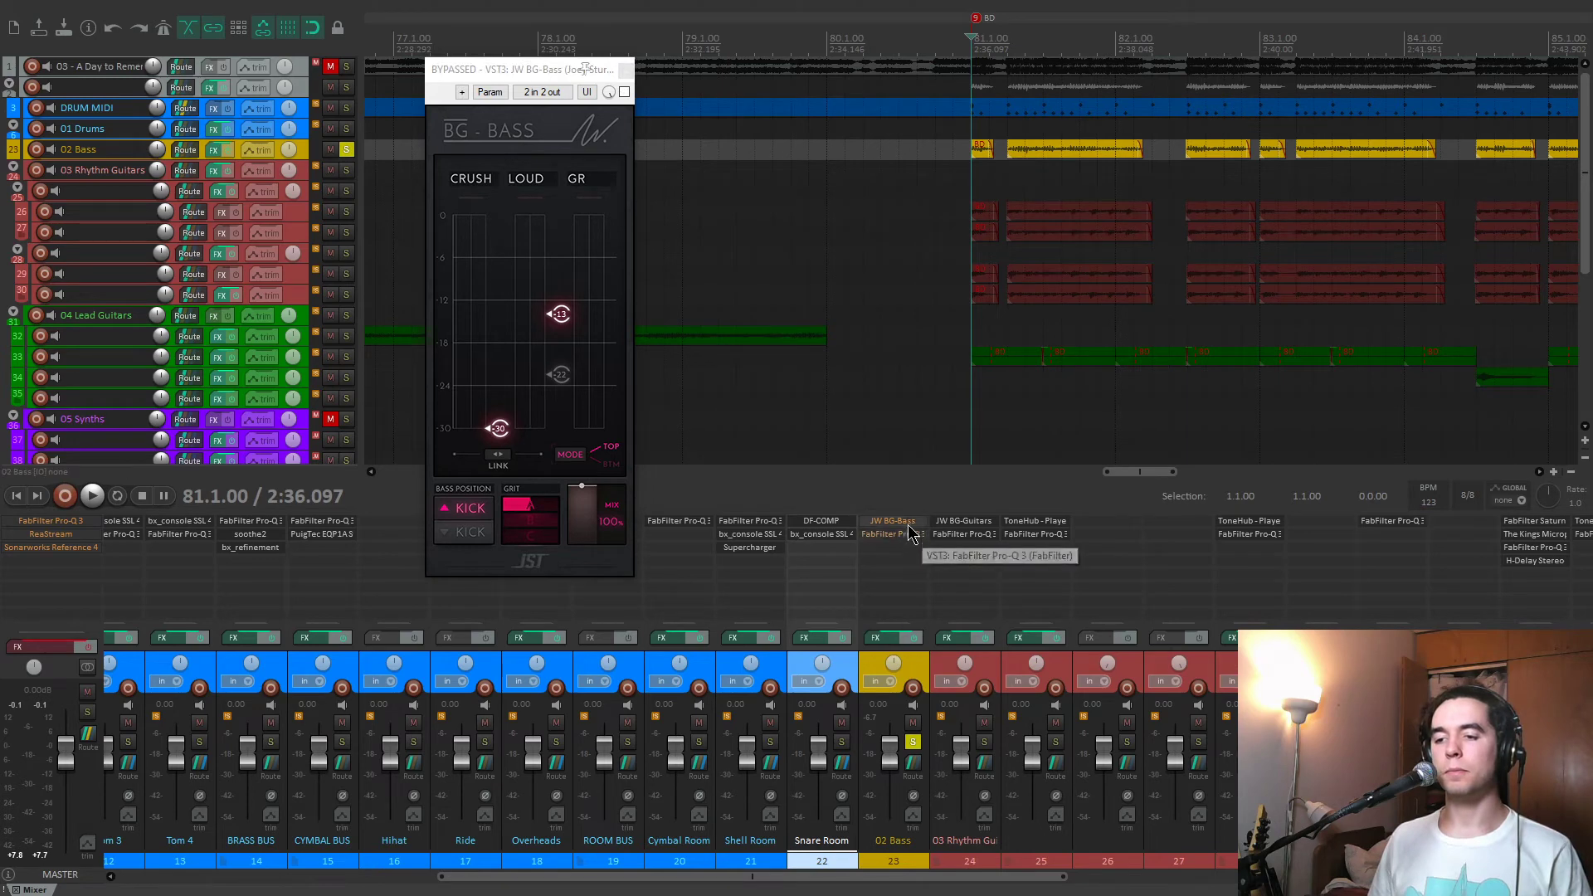
left_click(911, 534, "shift")
key("space")
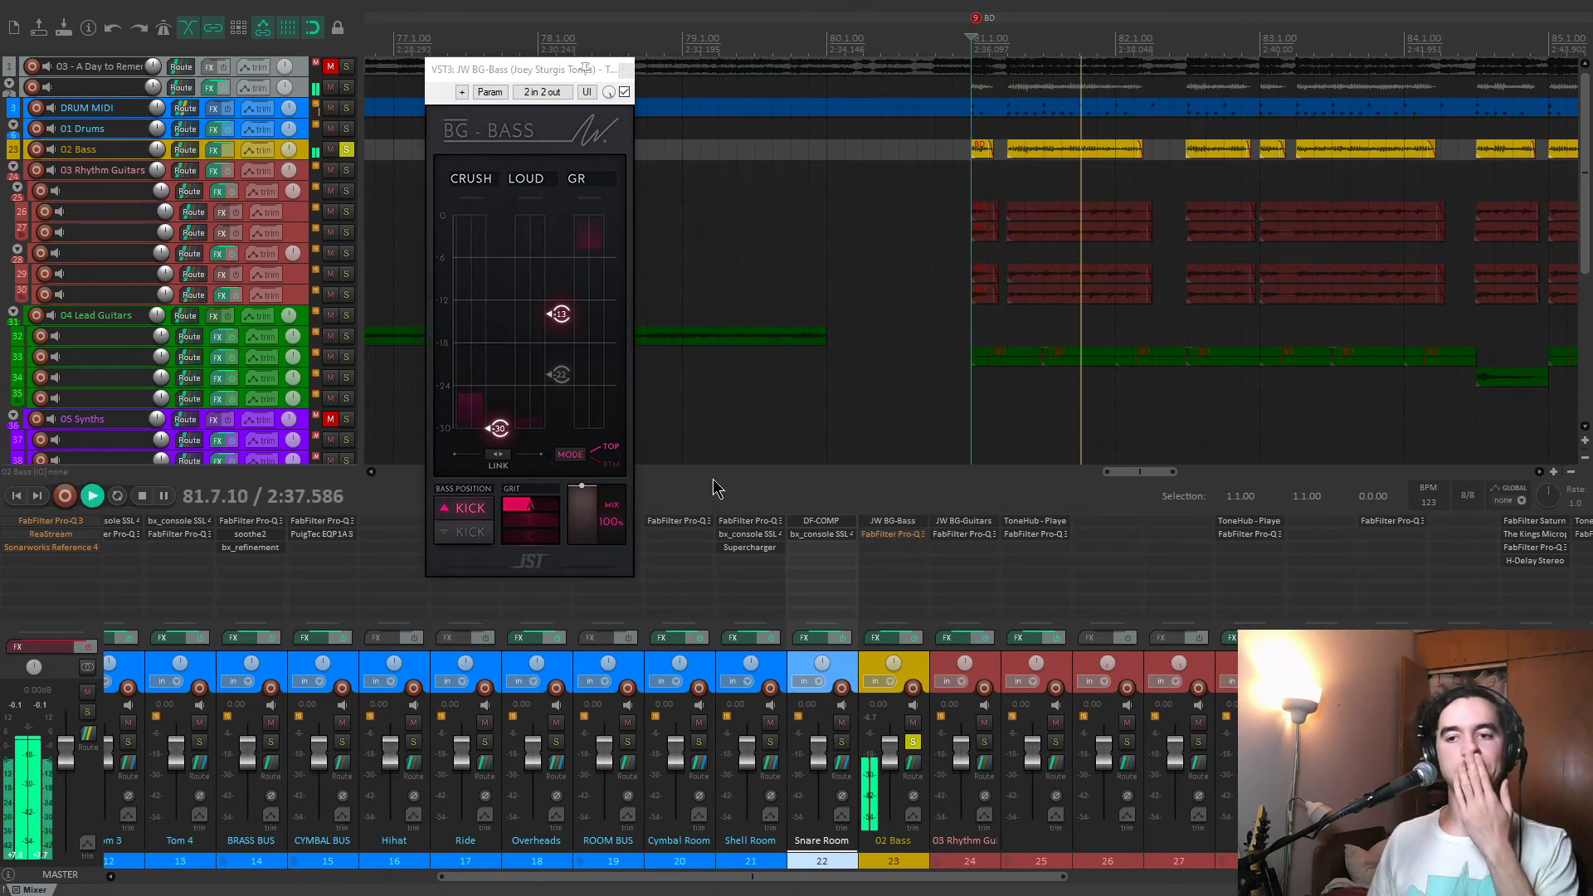
Try JW BG-Bass's BTM mode during playback, return it to TOP, and audition the bass again.
left_click(572, 456)
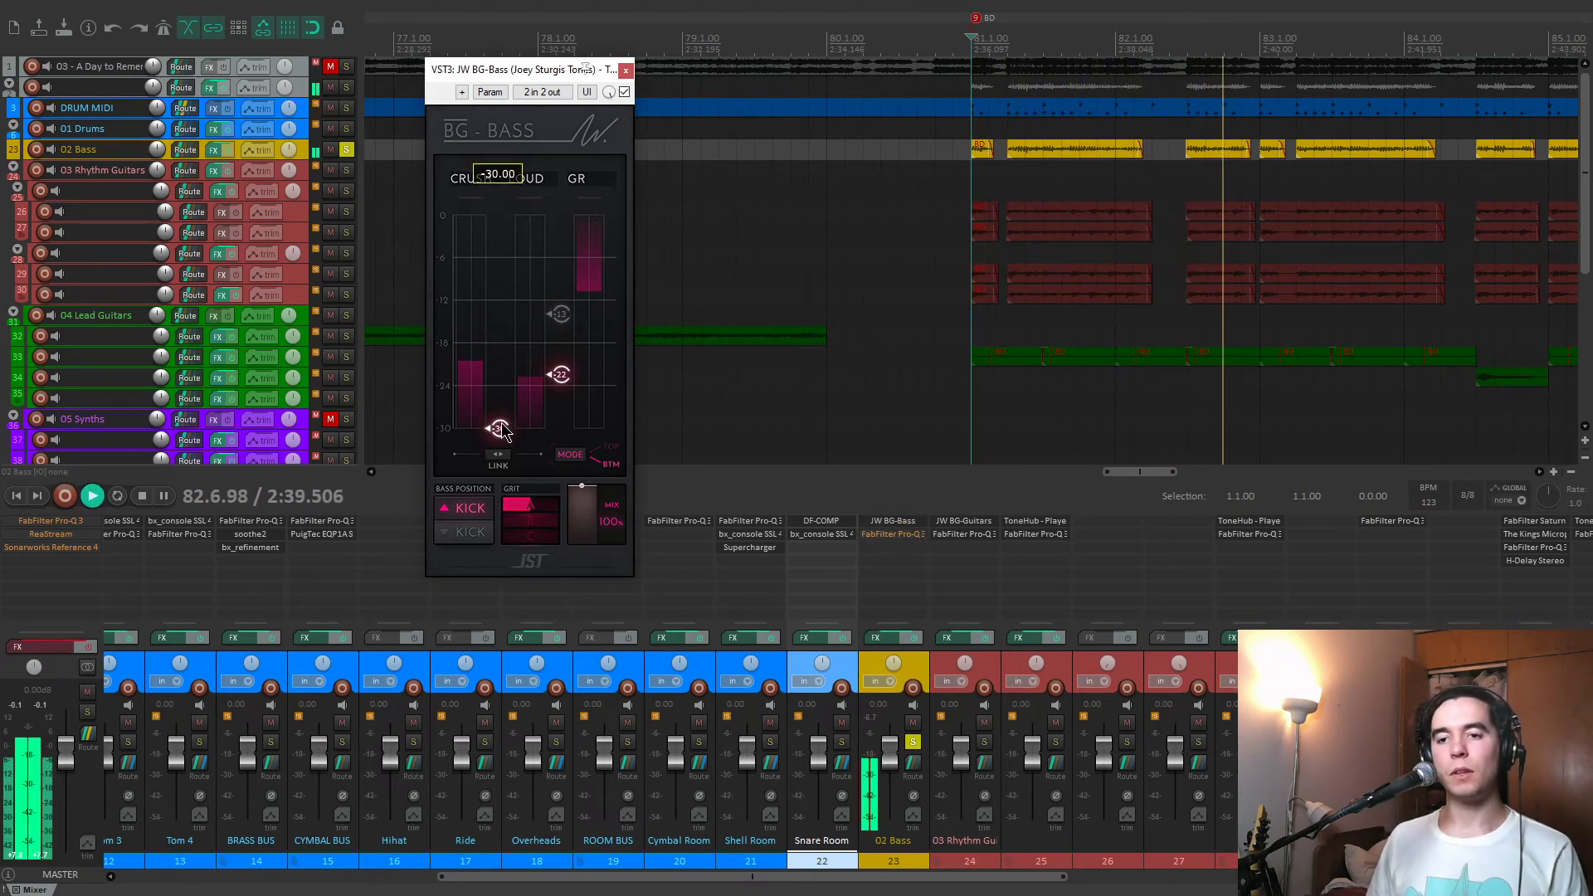
key("space")
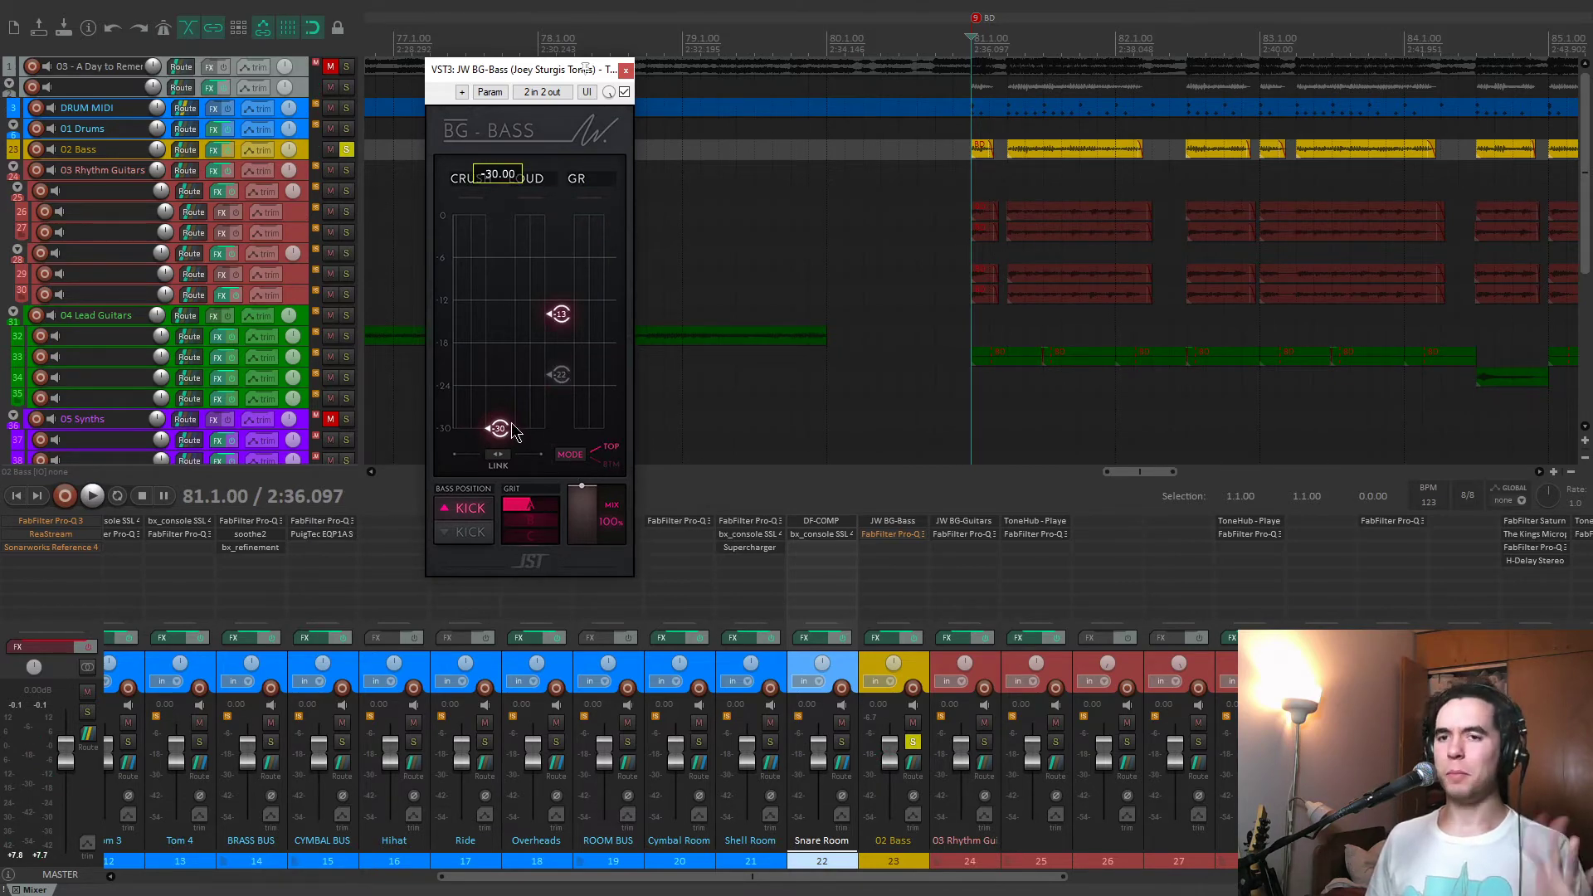
key("space")
key("space")
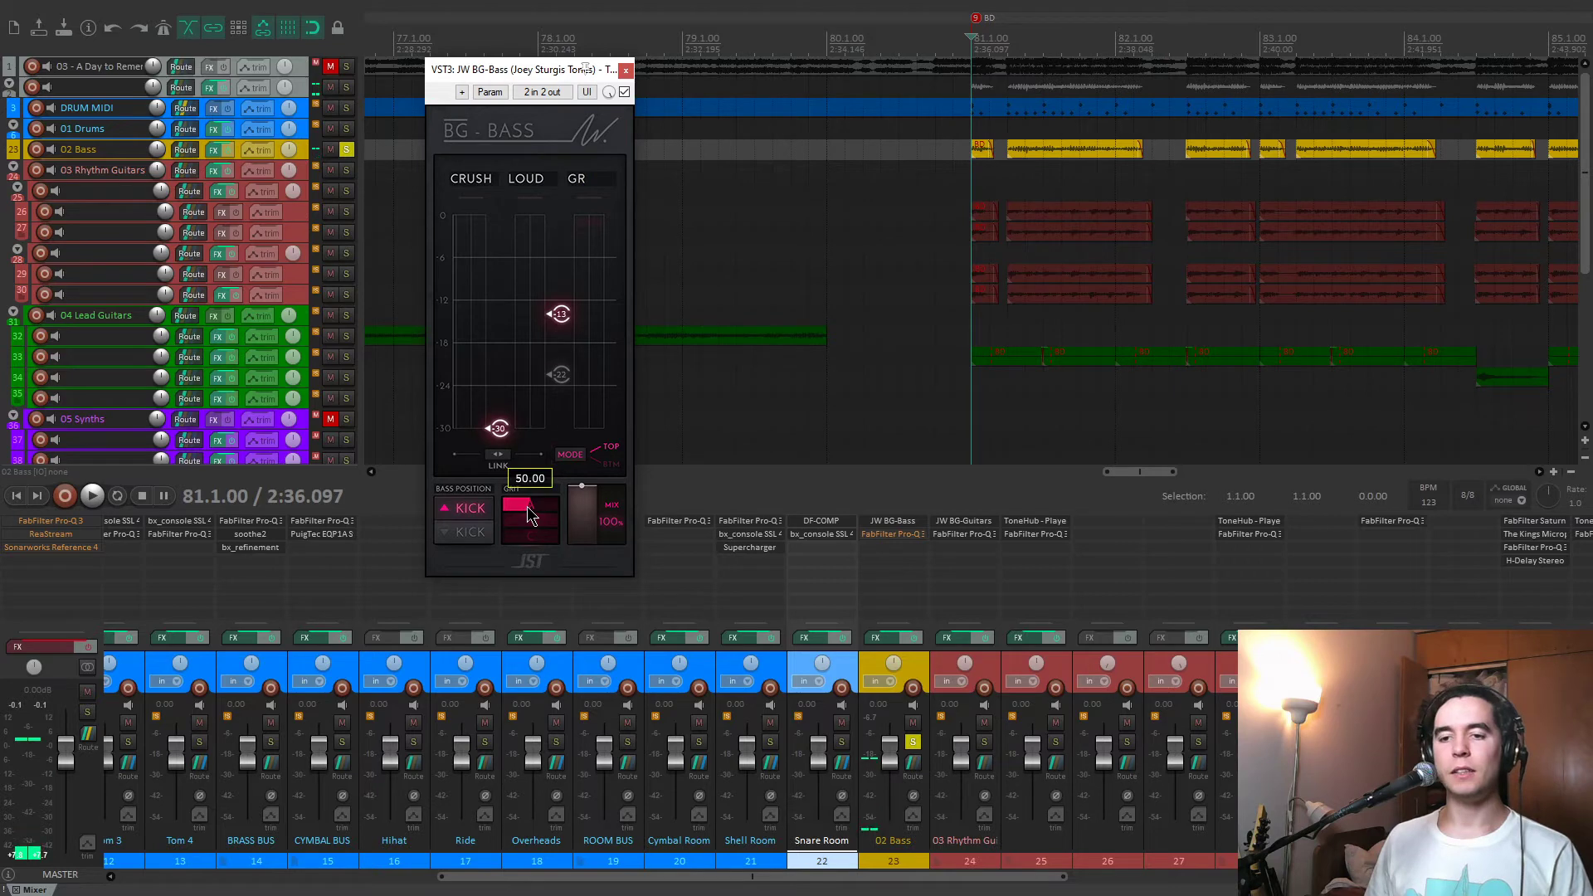
key("space")
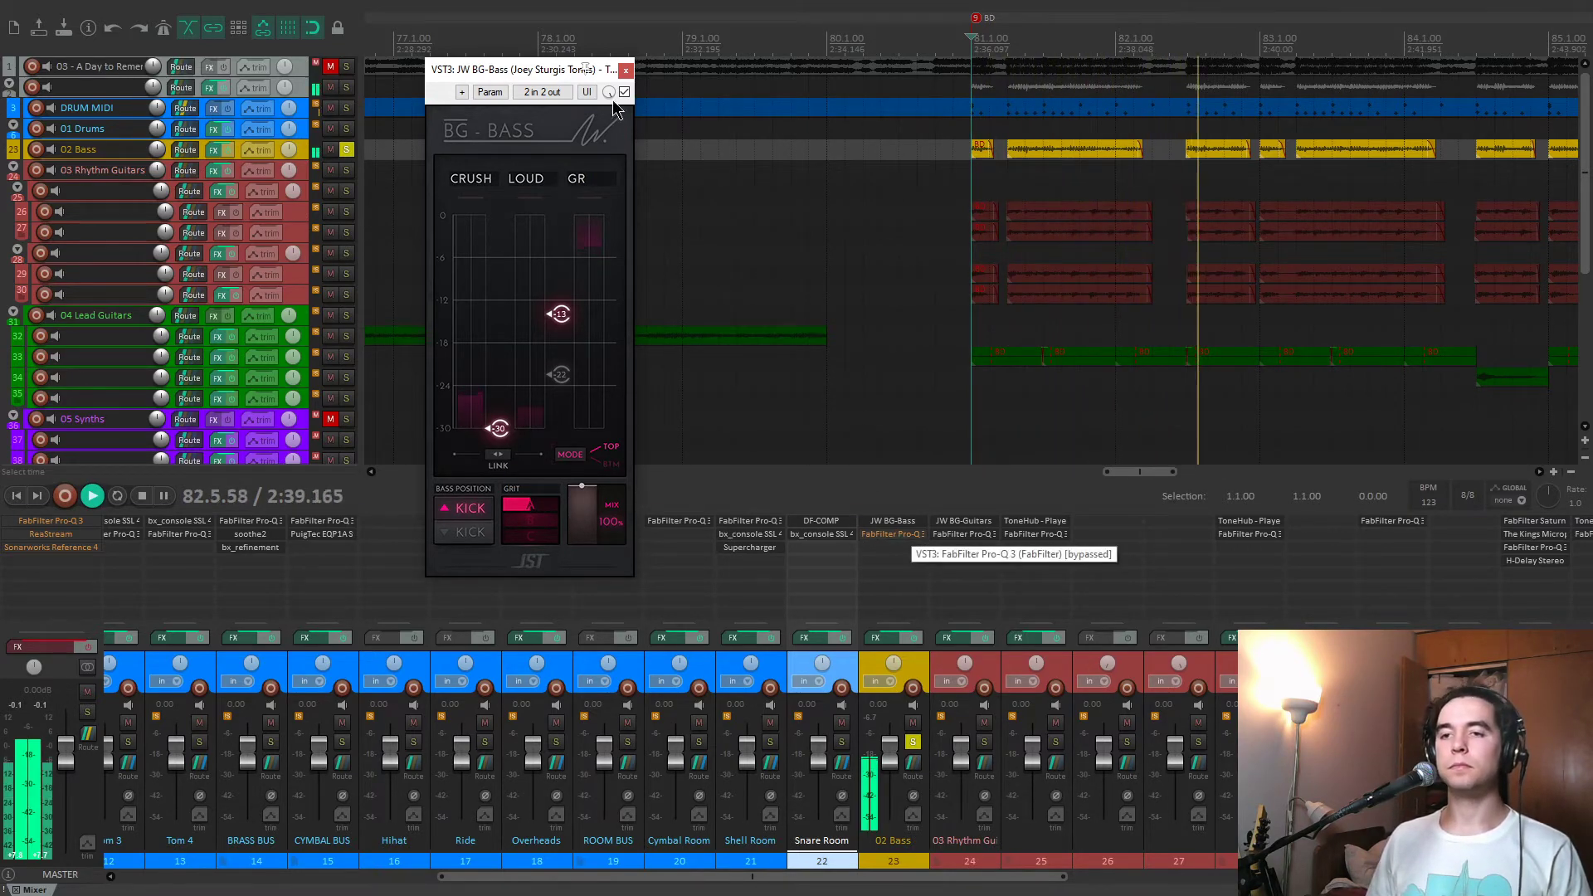
Close JW BG-Bass, open the bypassed FabFilter Pro-Q 3 on the 02 Bass track, and inspect its EQ bands.
left_click(626, 70)
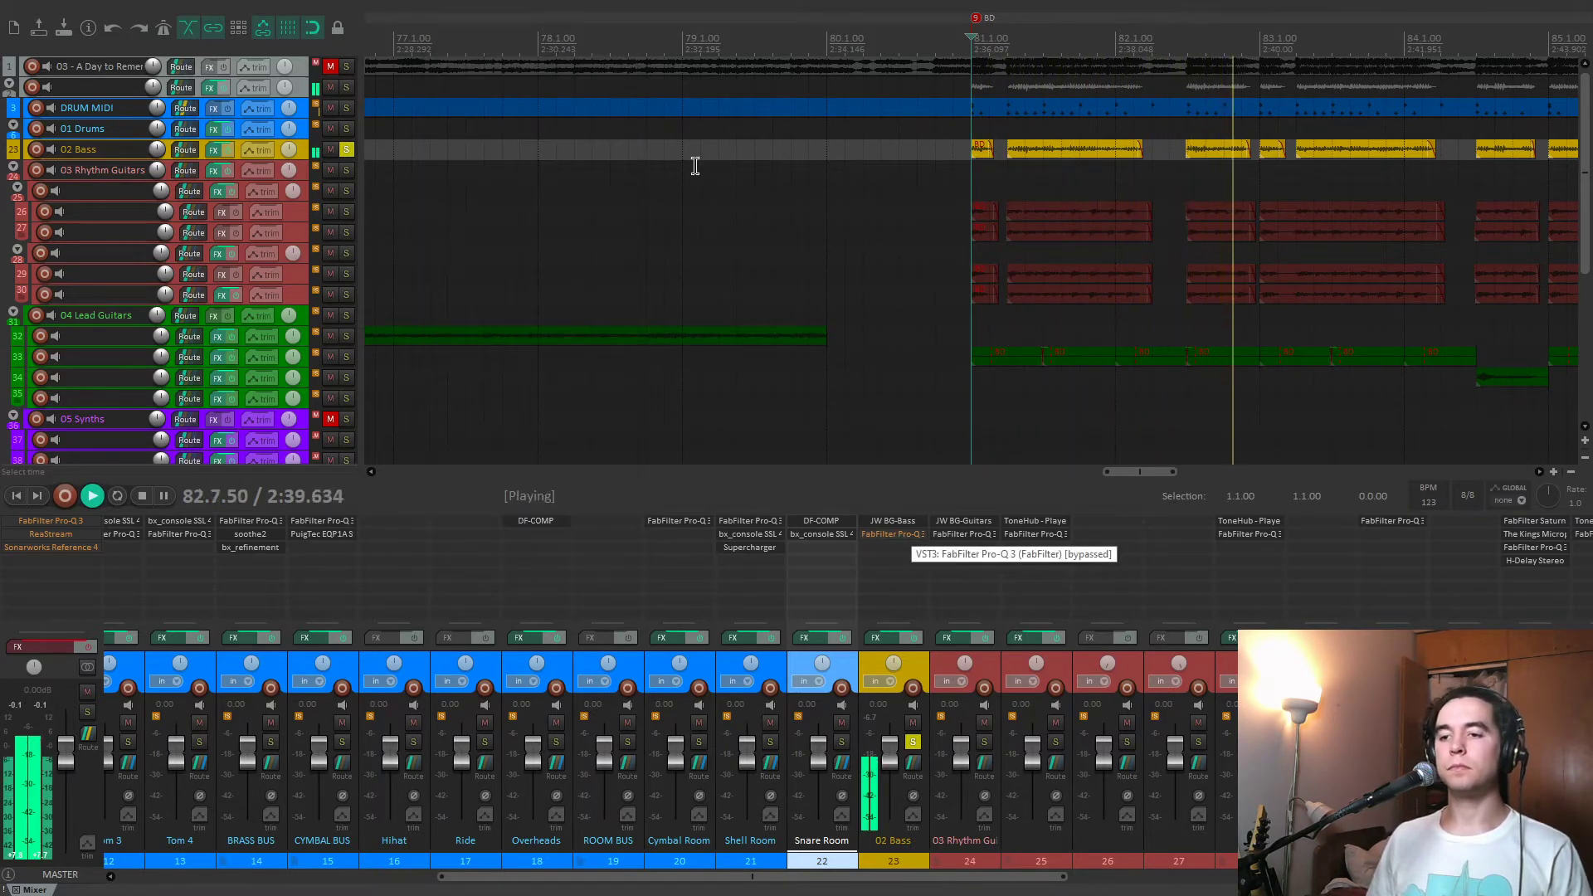
left_click(897, 535)
left_click_drag(588, 67, 571, 50)
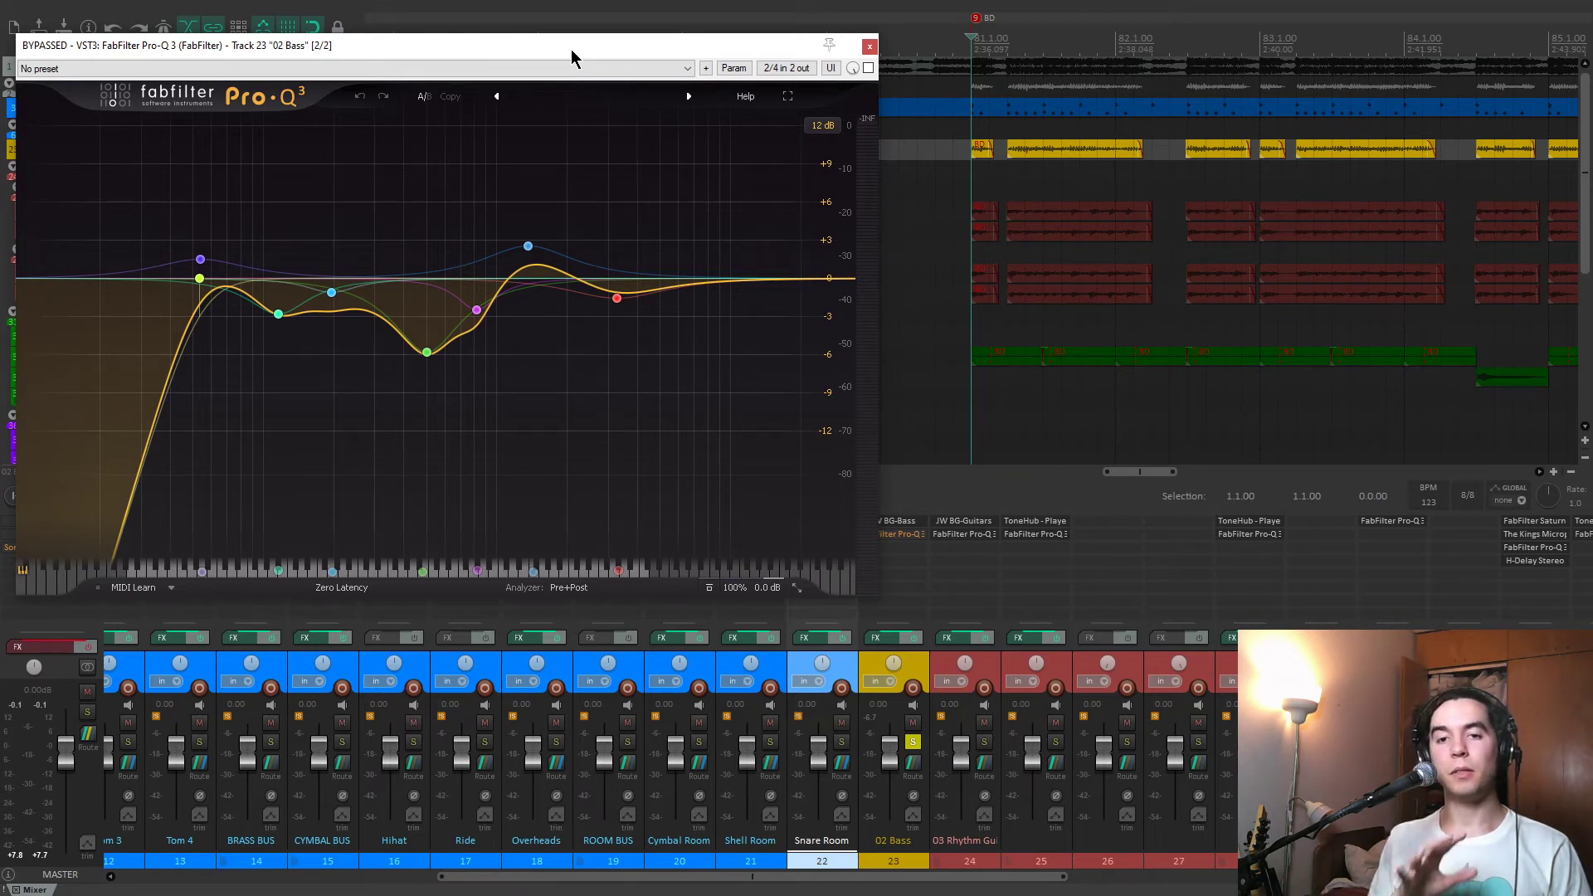
left_click_drag(571, 48, 576, 43)
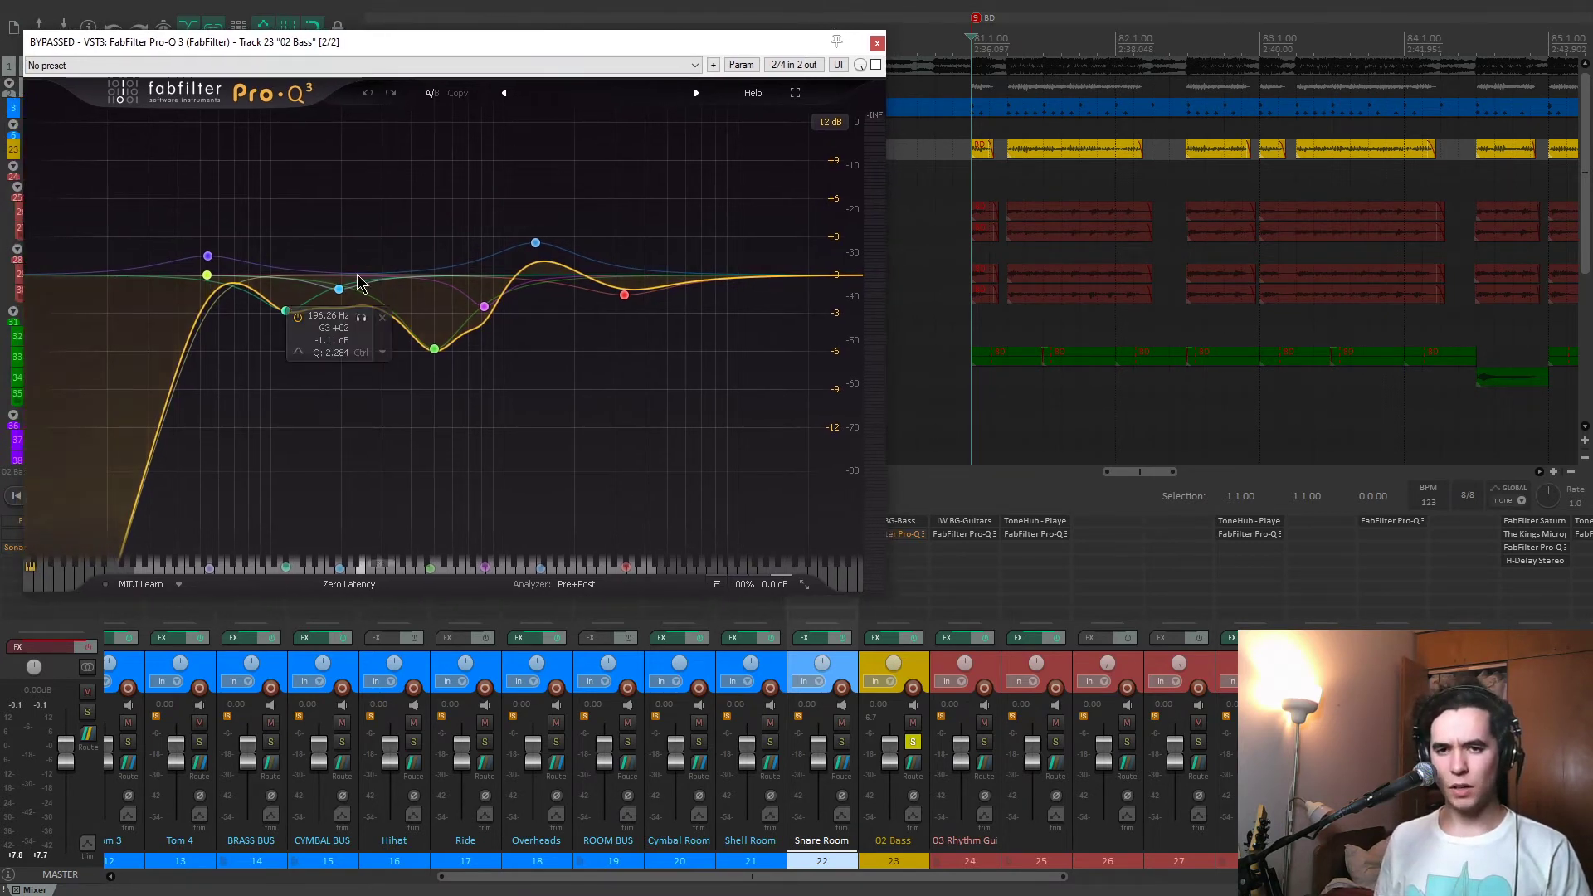
mouse_move(462, 317)
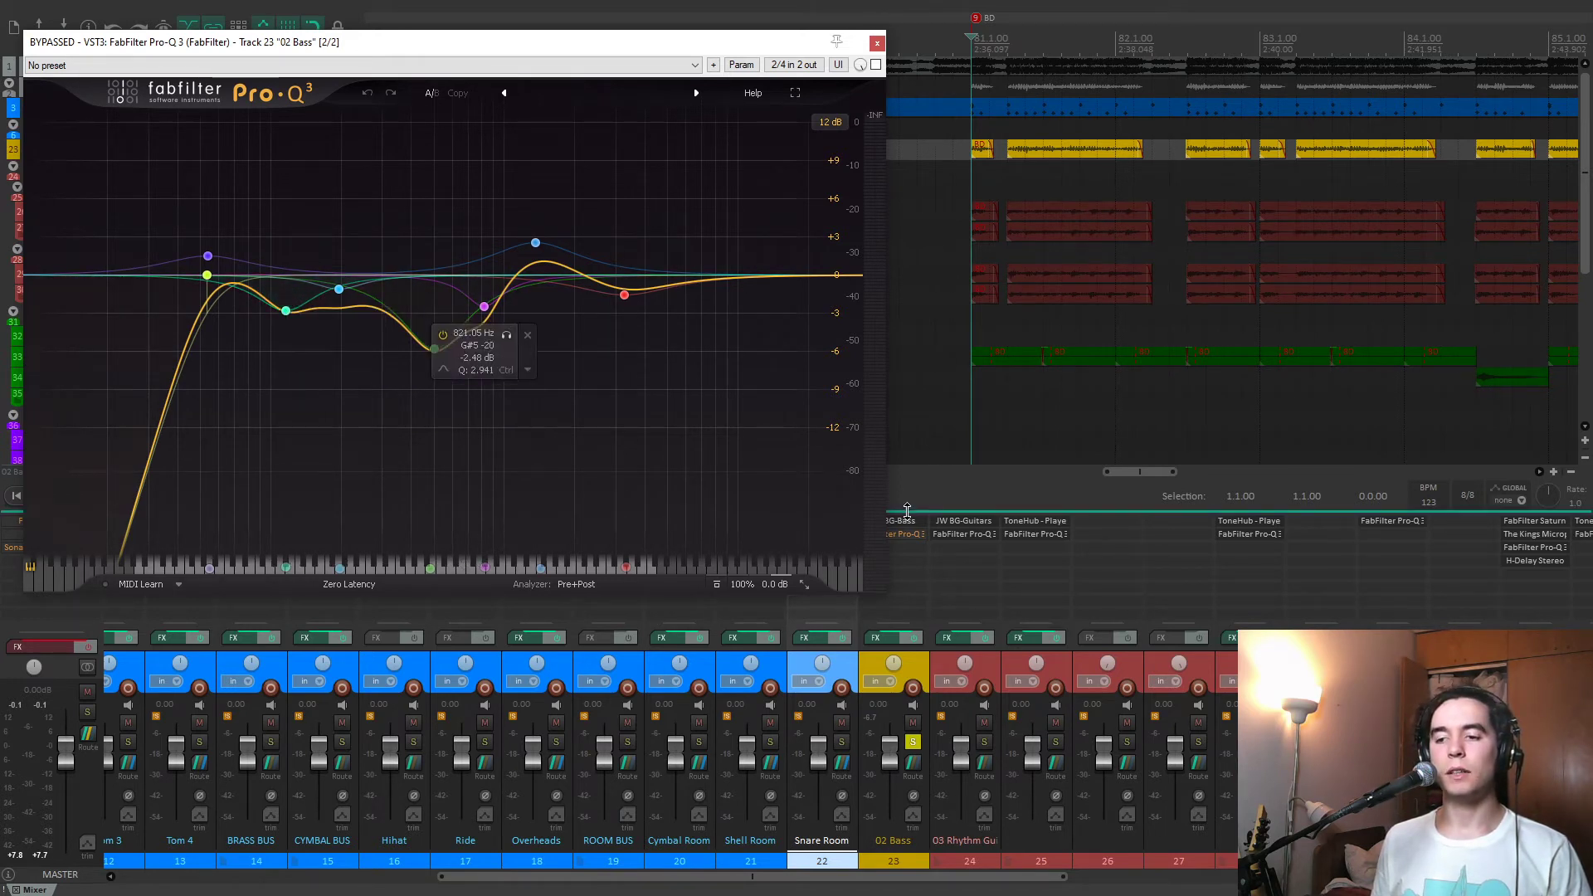
Play the bass with Pro-Q 3 bypassed, and enable the EQ during playback to compare.
key("space")
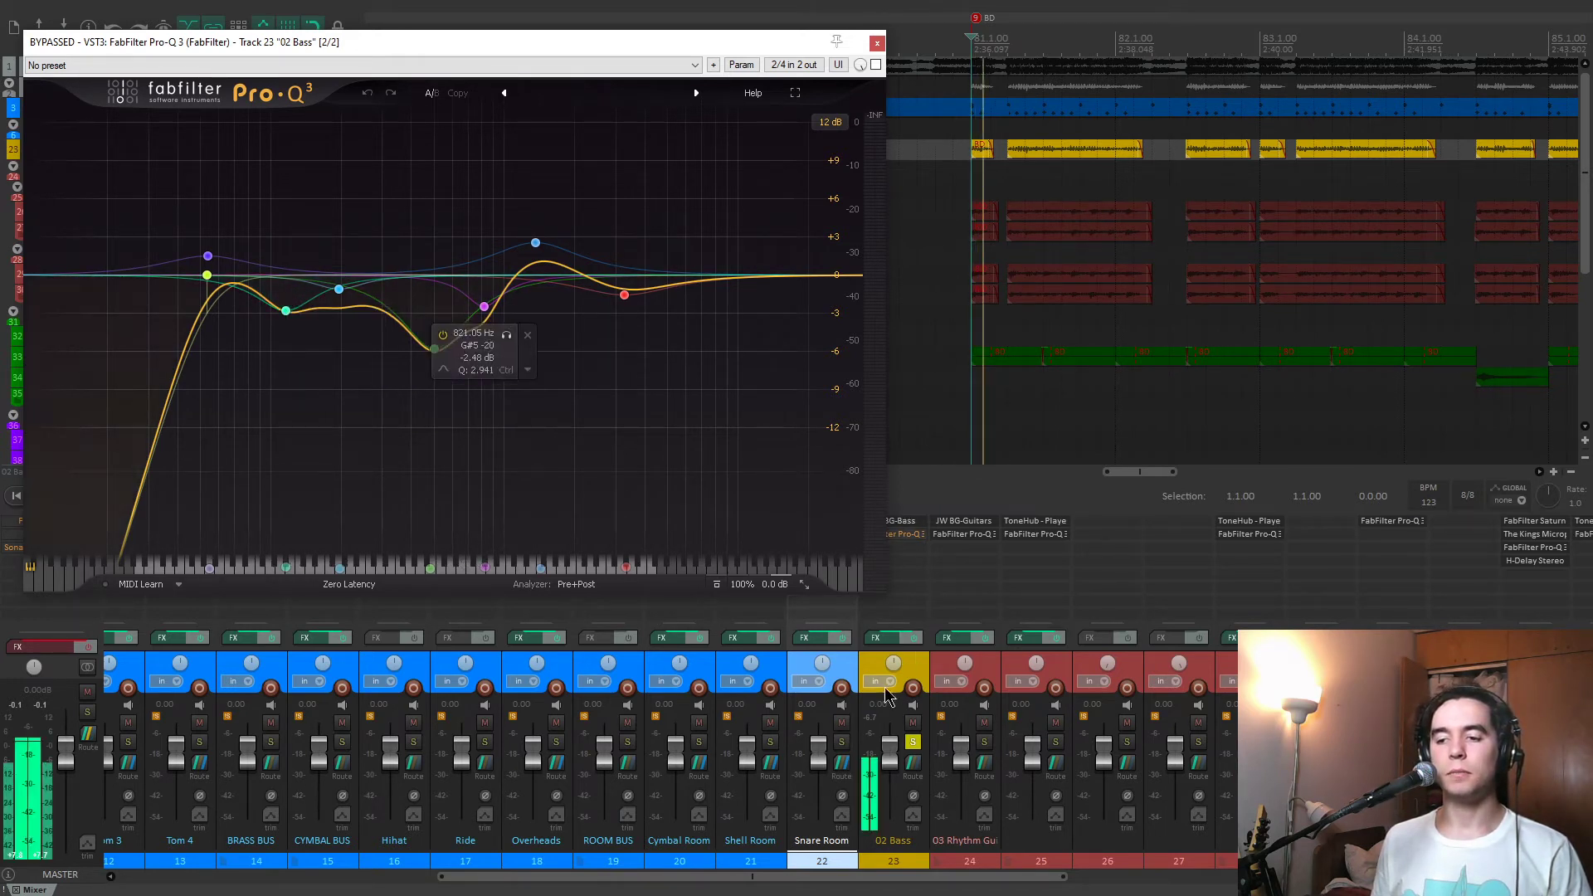
left_click(876, 65)
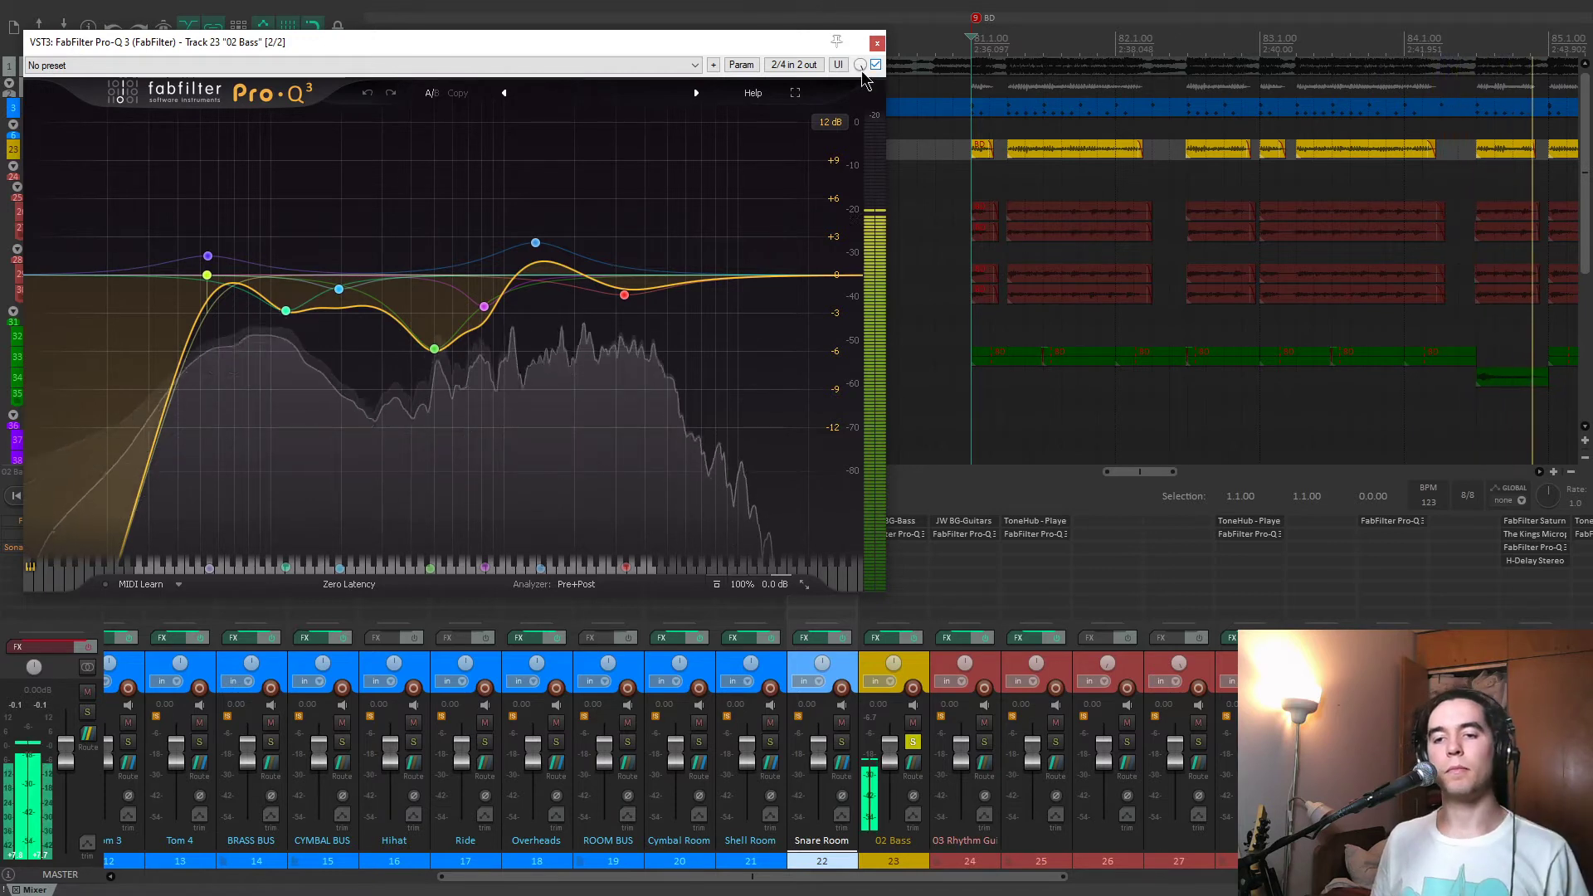
key("space")
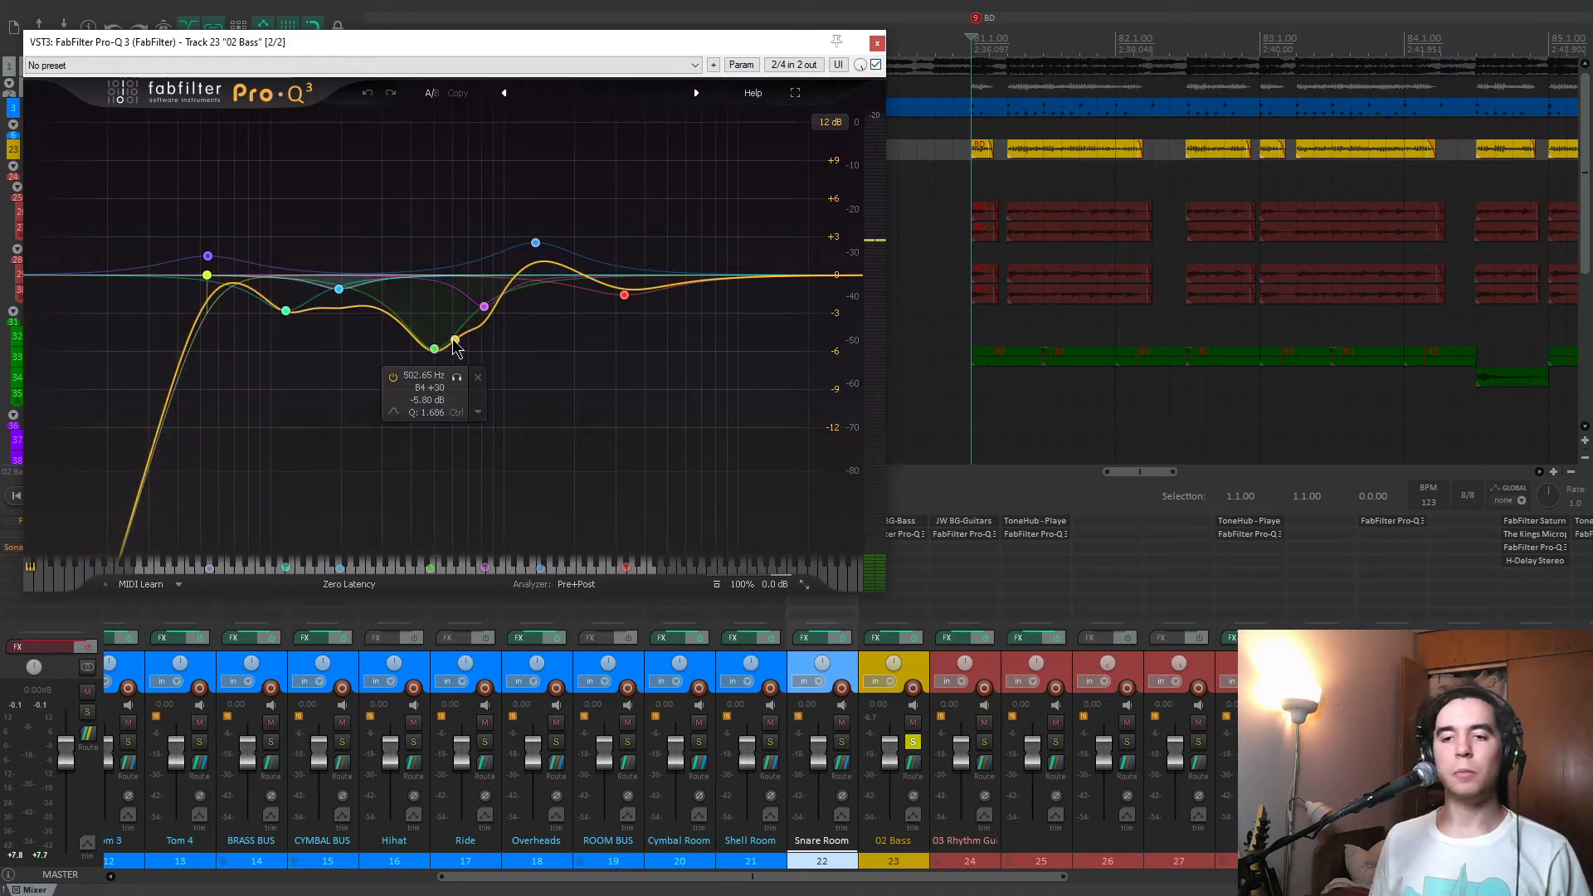
Solo-listen to the 502 Hz band in the 02 Bass Pro-Q 3, and play the bass from the C1 marker.
key("space")
left_click(455, 379)
key("space")
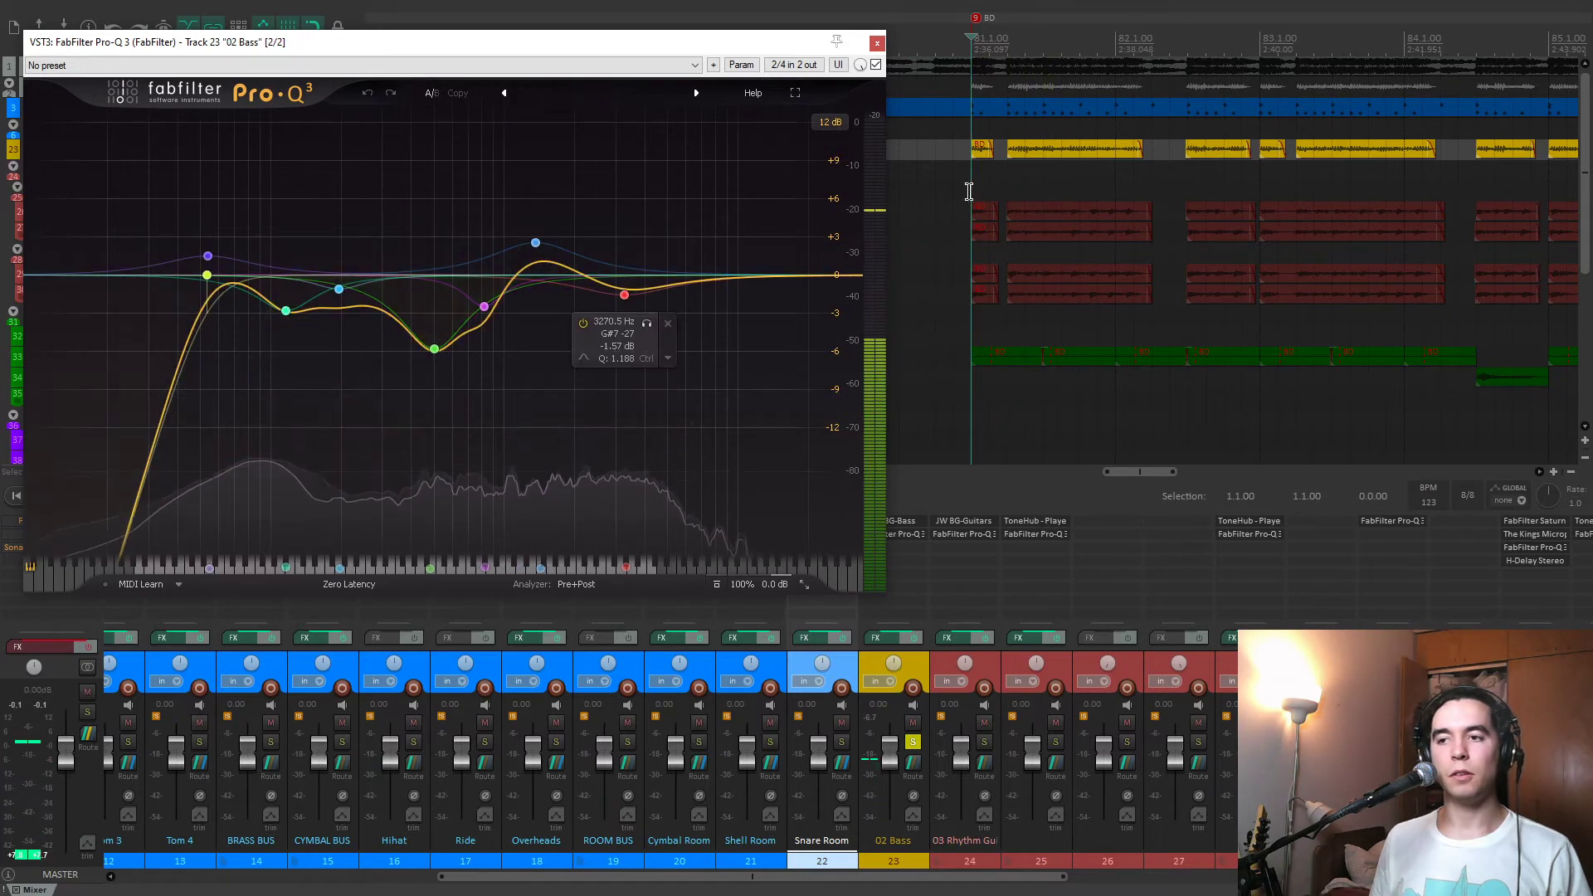
left_click(970, 186)
key("3")
key("space")
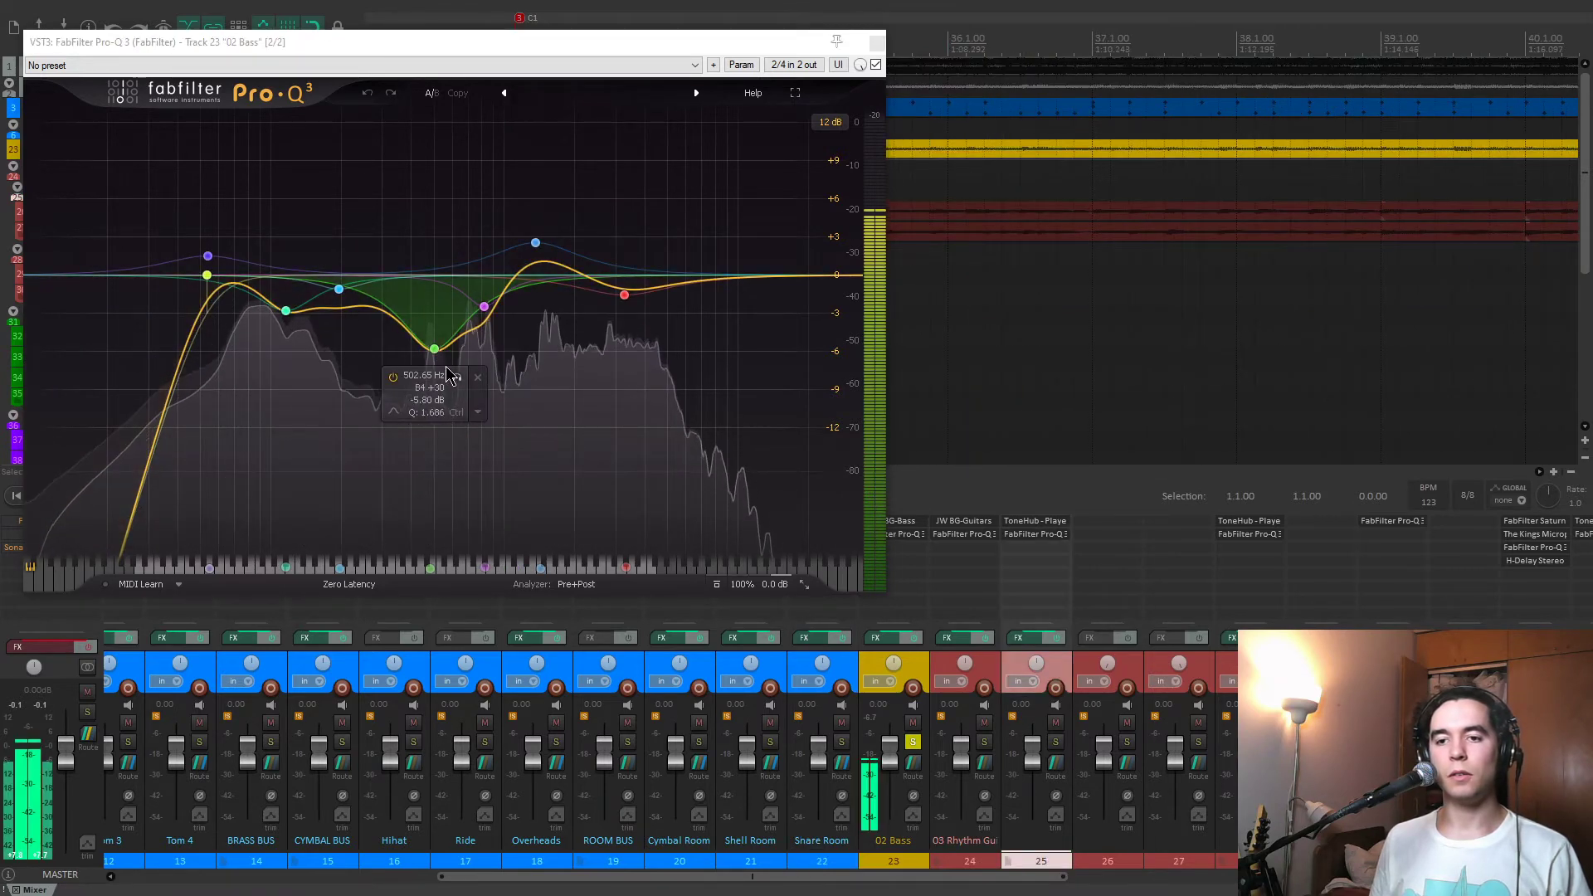
Try boosting the 502 Hz and 196 Hz bands of the bass EQ, solo-listening to the latter, and undo both boosts.
left_click_drag(435, 350, 438, 158)
key("ctrl+z")
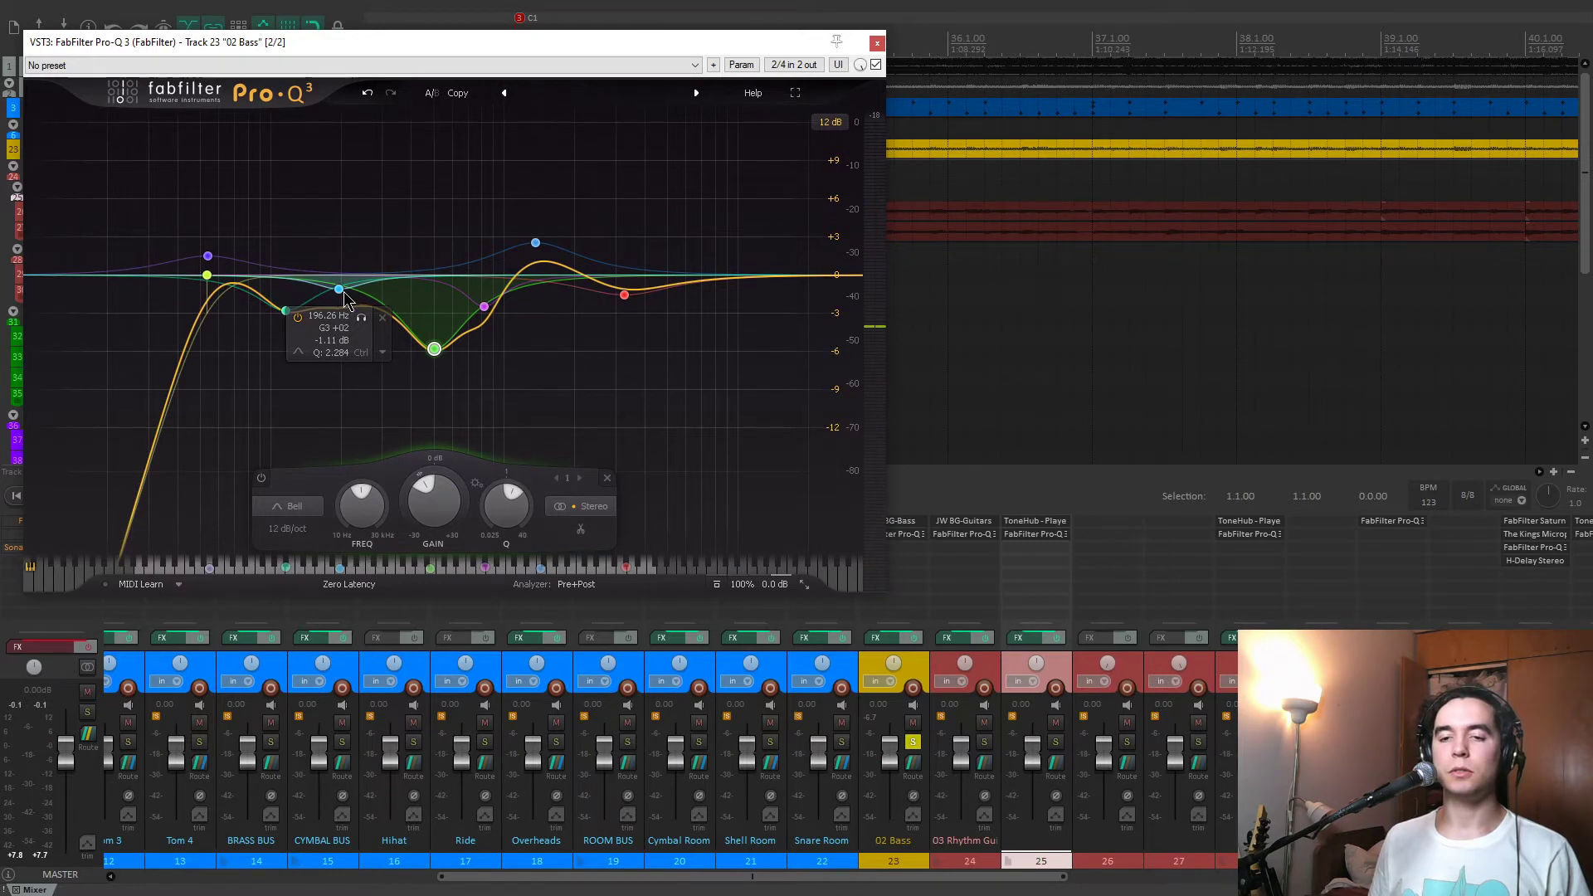
left_click_drag(339, 290, 348, 121)
left_click(370, 148)
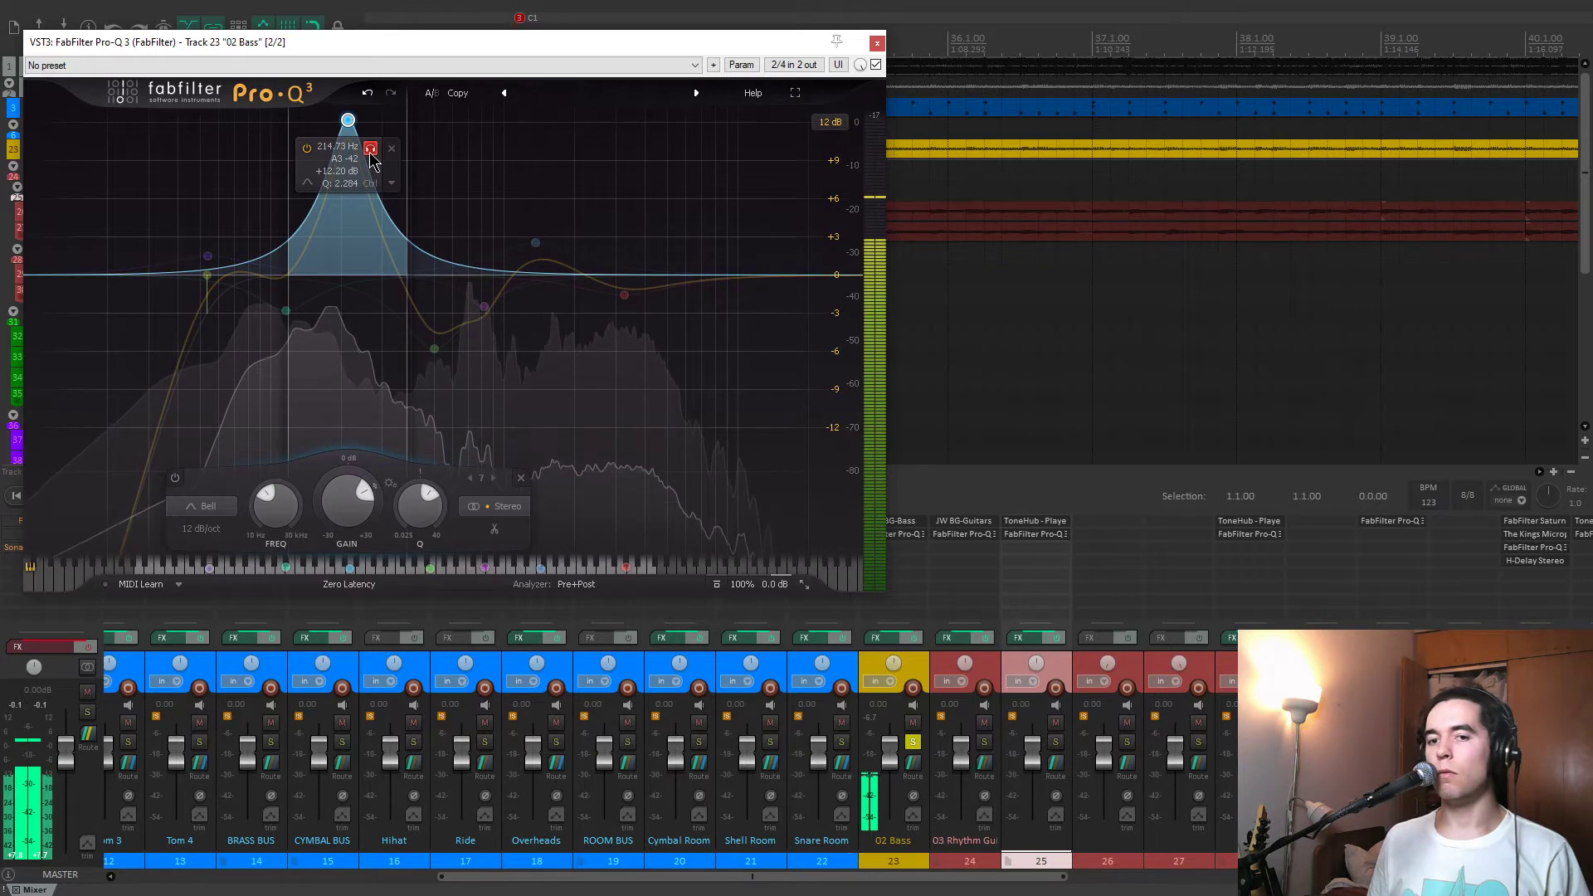
left_click(370, 148)
key("ctrl+z")
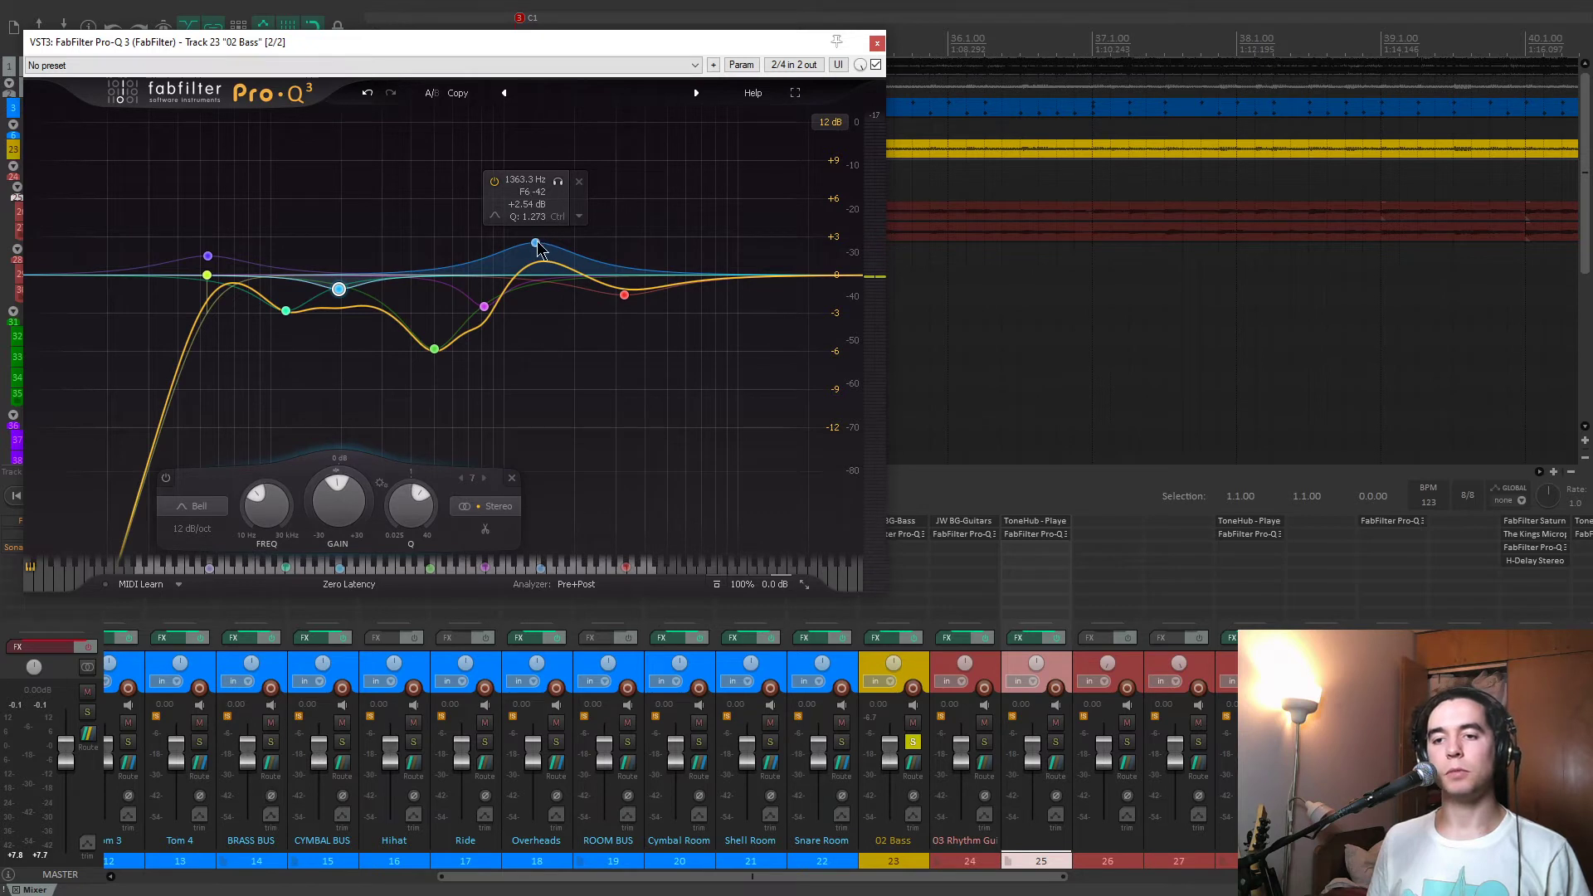
Try boosting the 1363 Hz band of the bass EQ during playback, and undo the boost.
left_click_drag(536, 243, 523, 108)
key("ctrl+z")
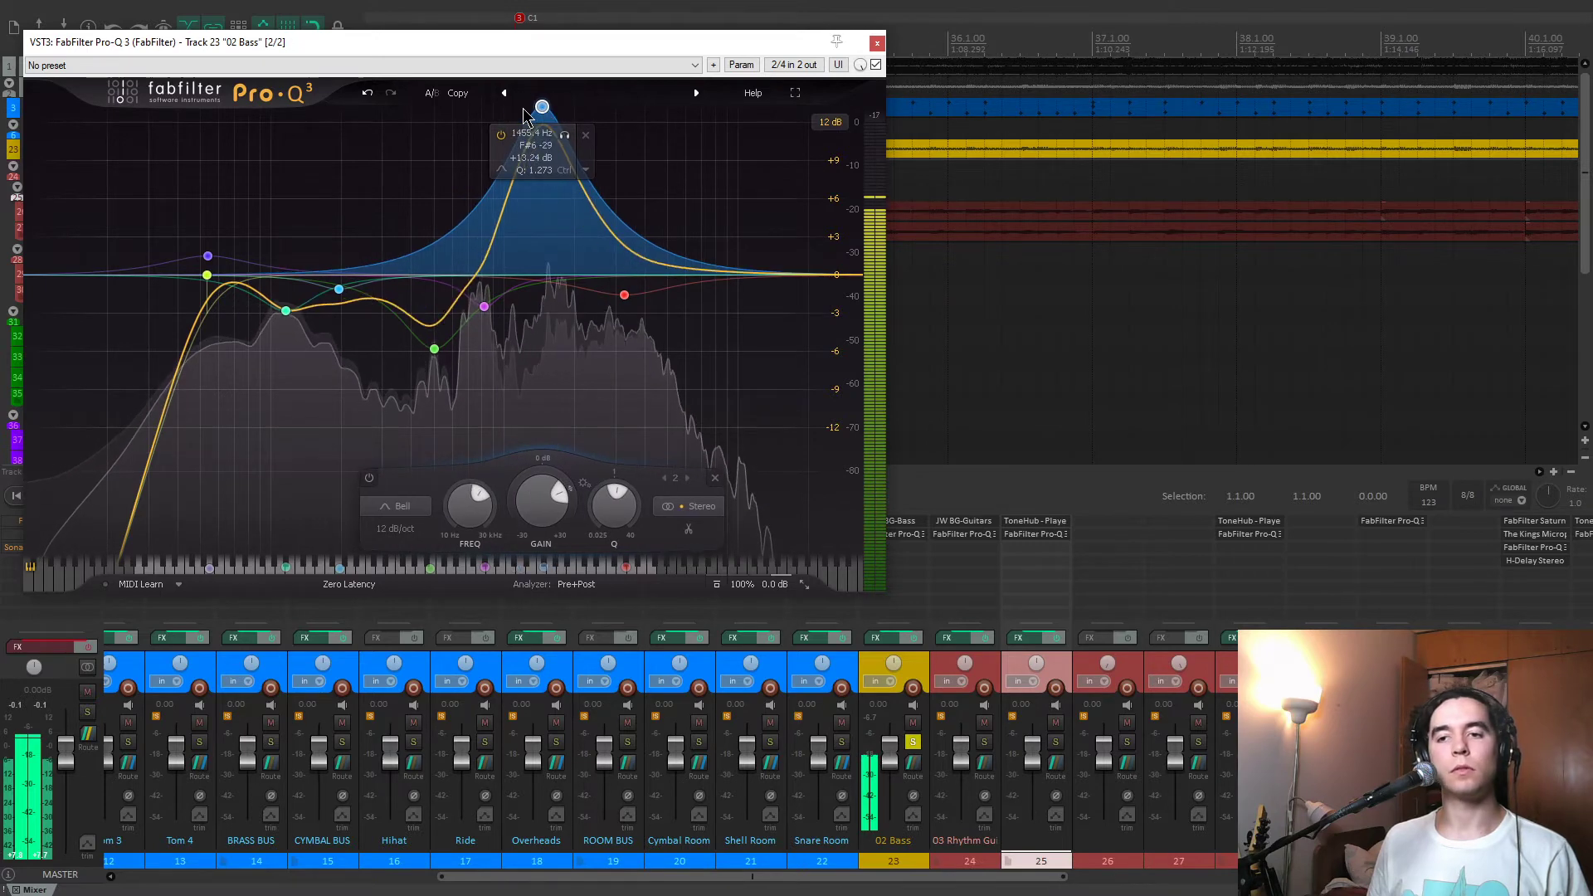
key("ctrl+z")
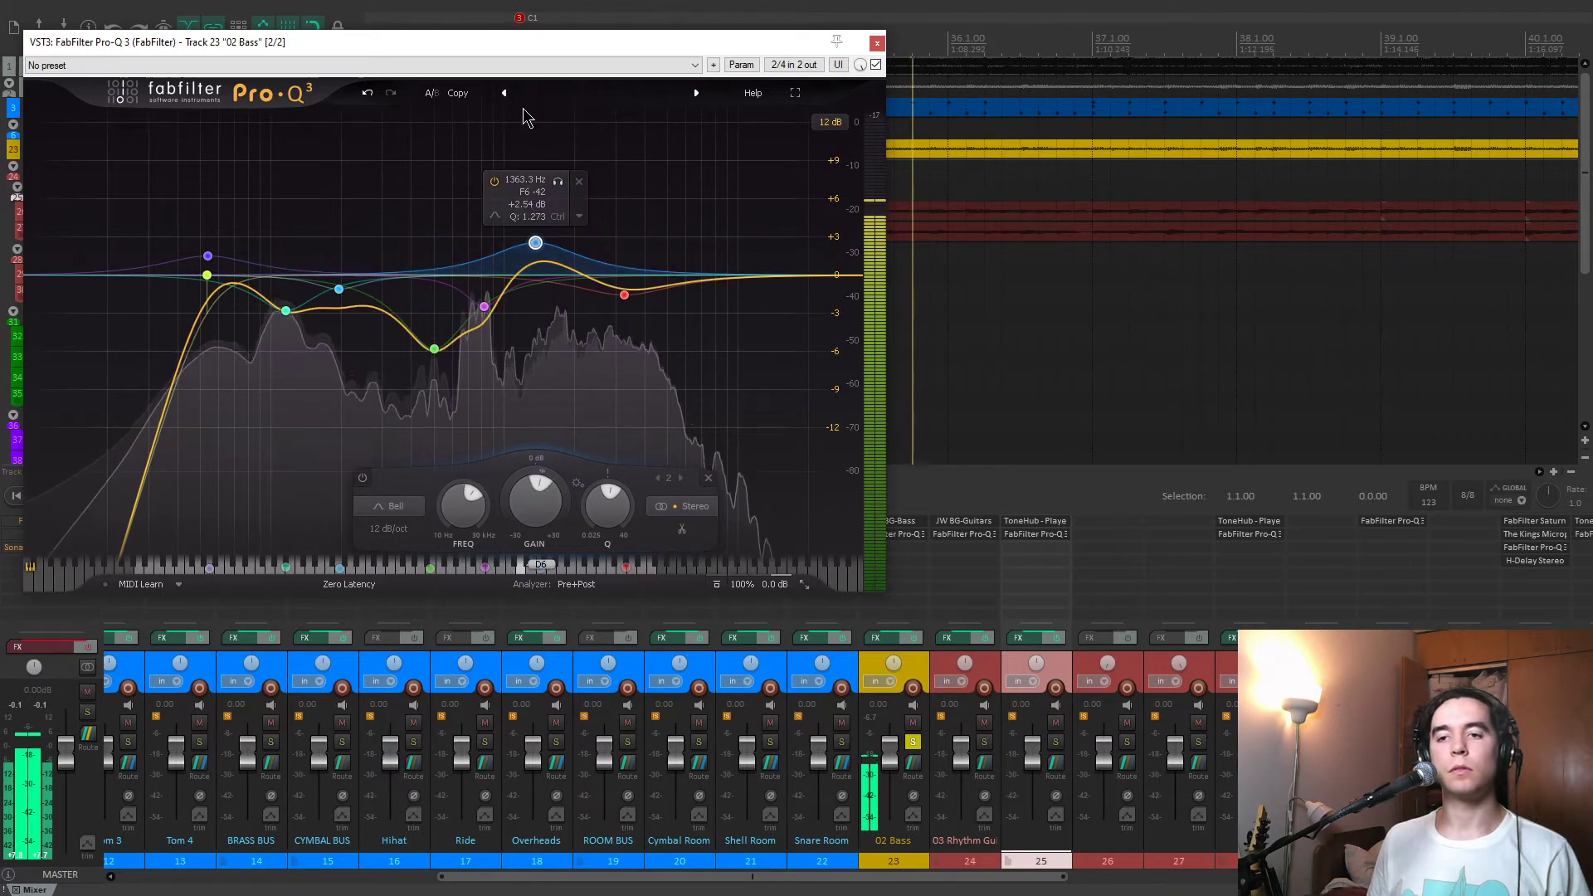
Close the bass EQ, stop playback, unsolo 02 Bass, and solo 03 Rhythm Guitars.
left_click(877, 44)
key("space")
left_click(911, 742)
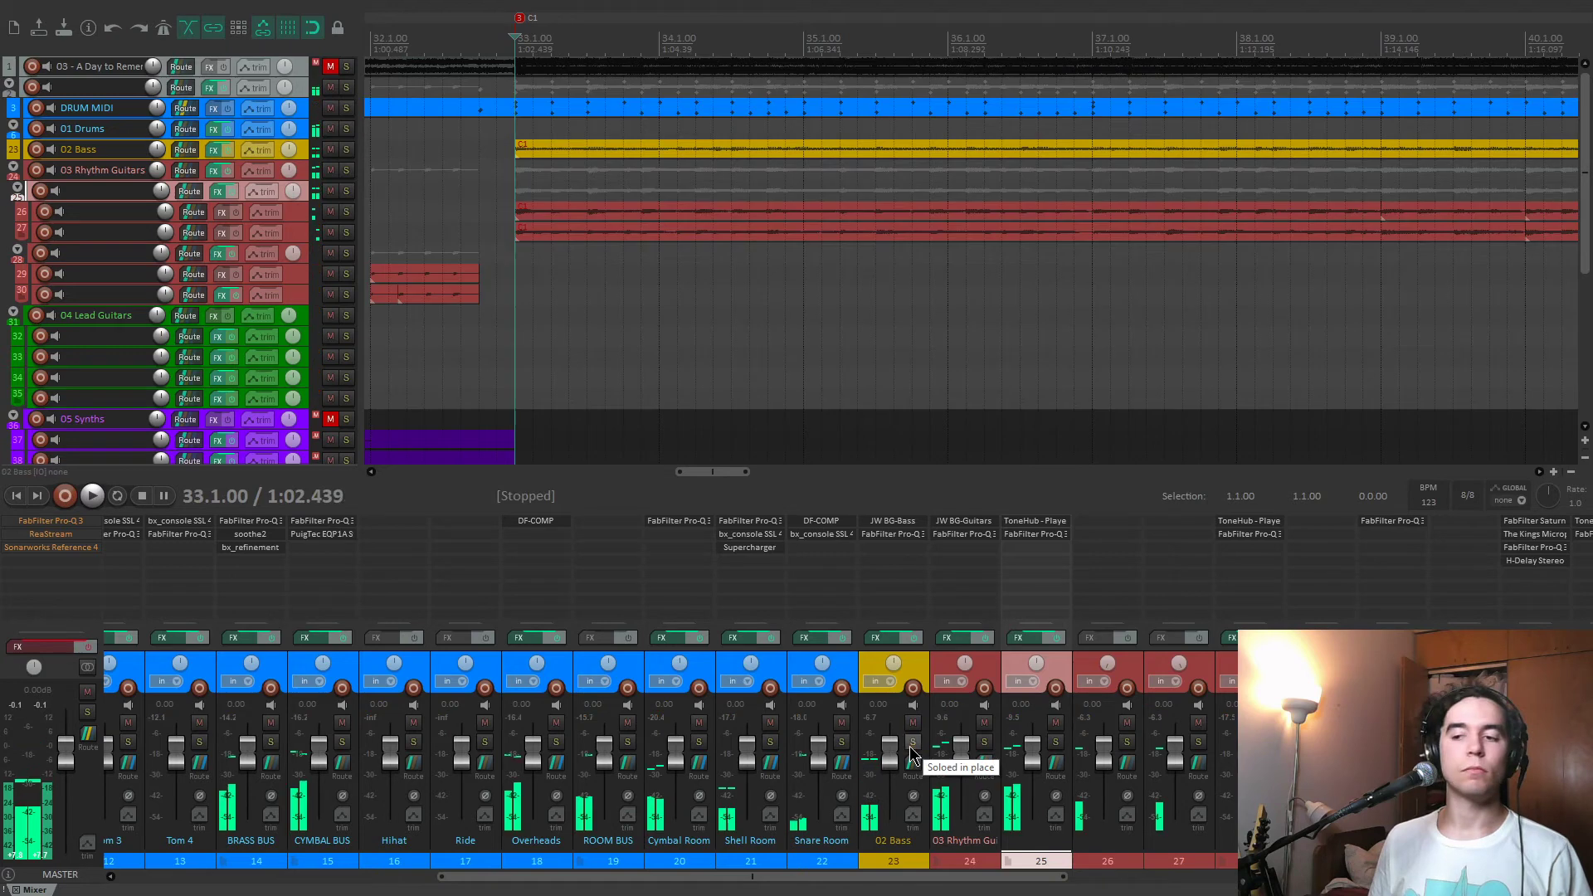
left_click(984, 742)
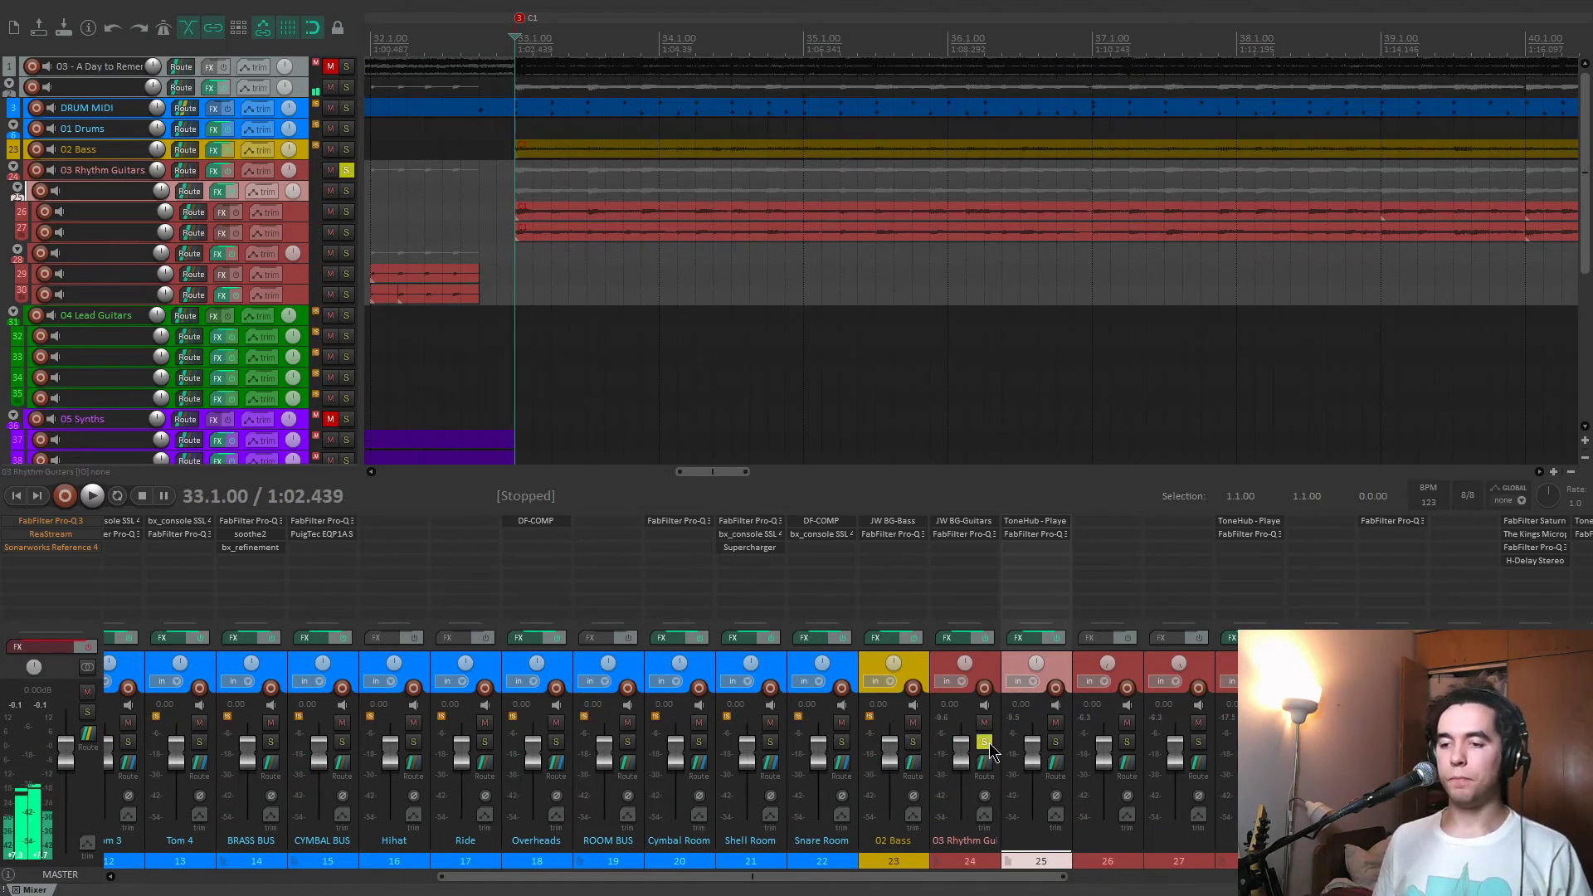
Inspect the JW BG-Guitars settings and the FabFilter Pro-Q 3 curve on the 03 Rhythm Guitars bus.
left_click(964, 520)
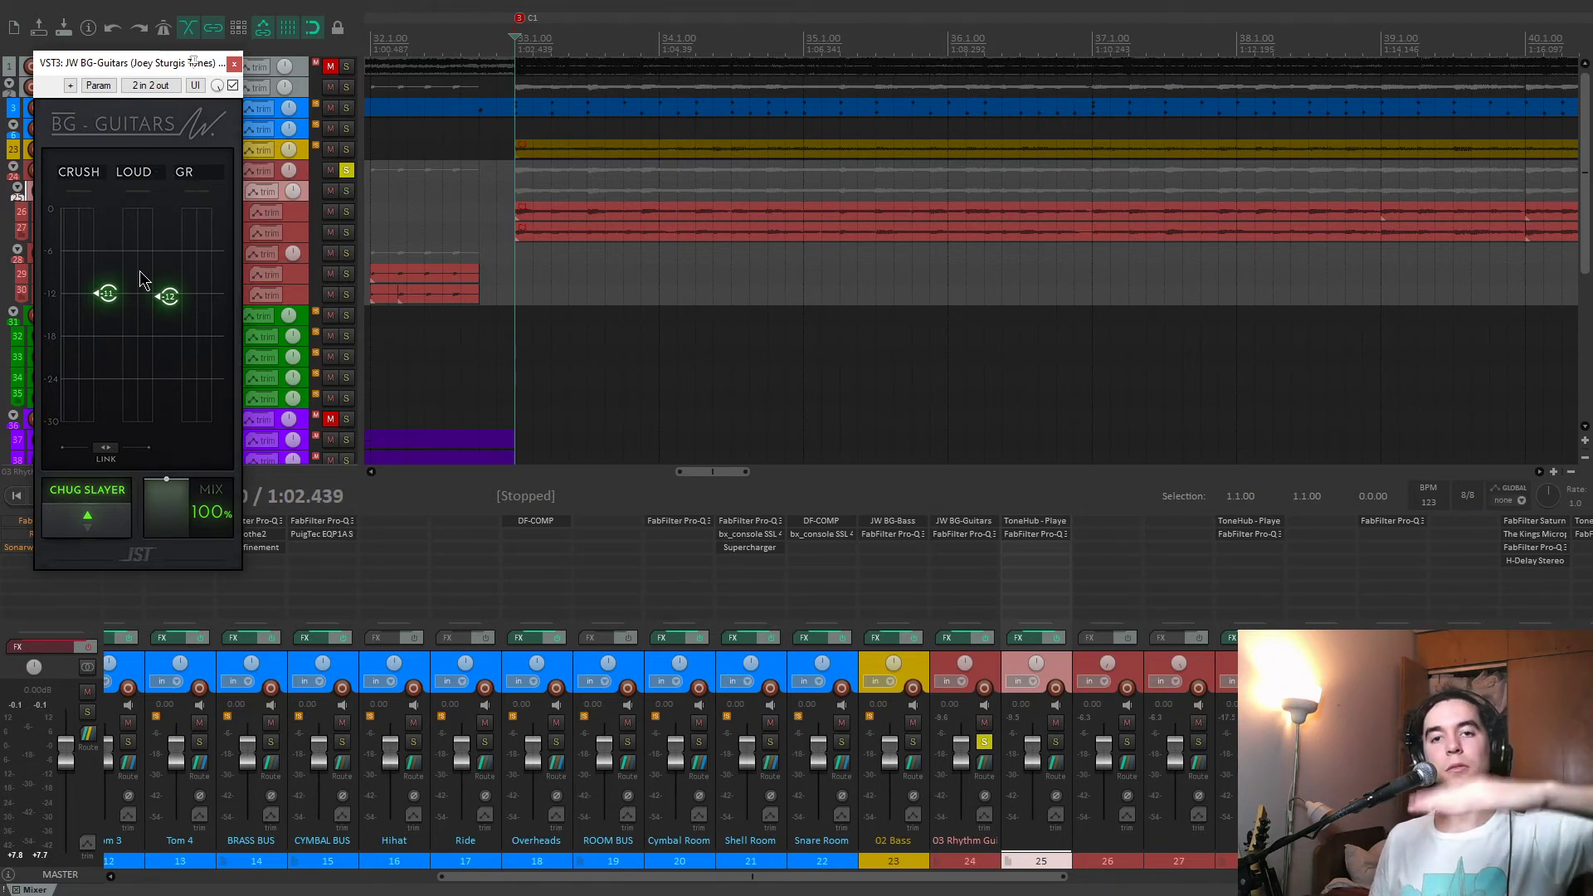
left_click(235, 64)
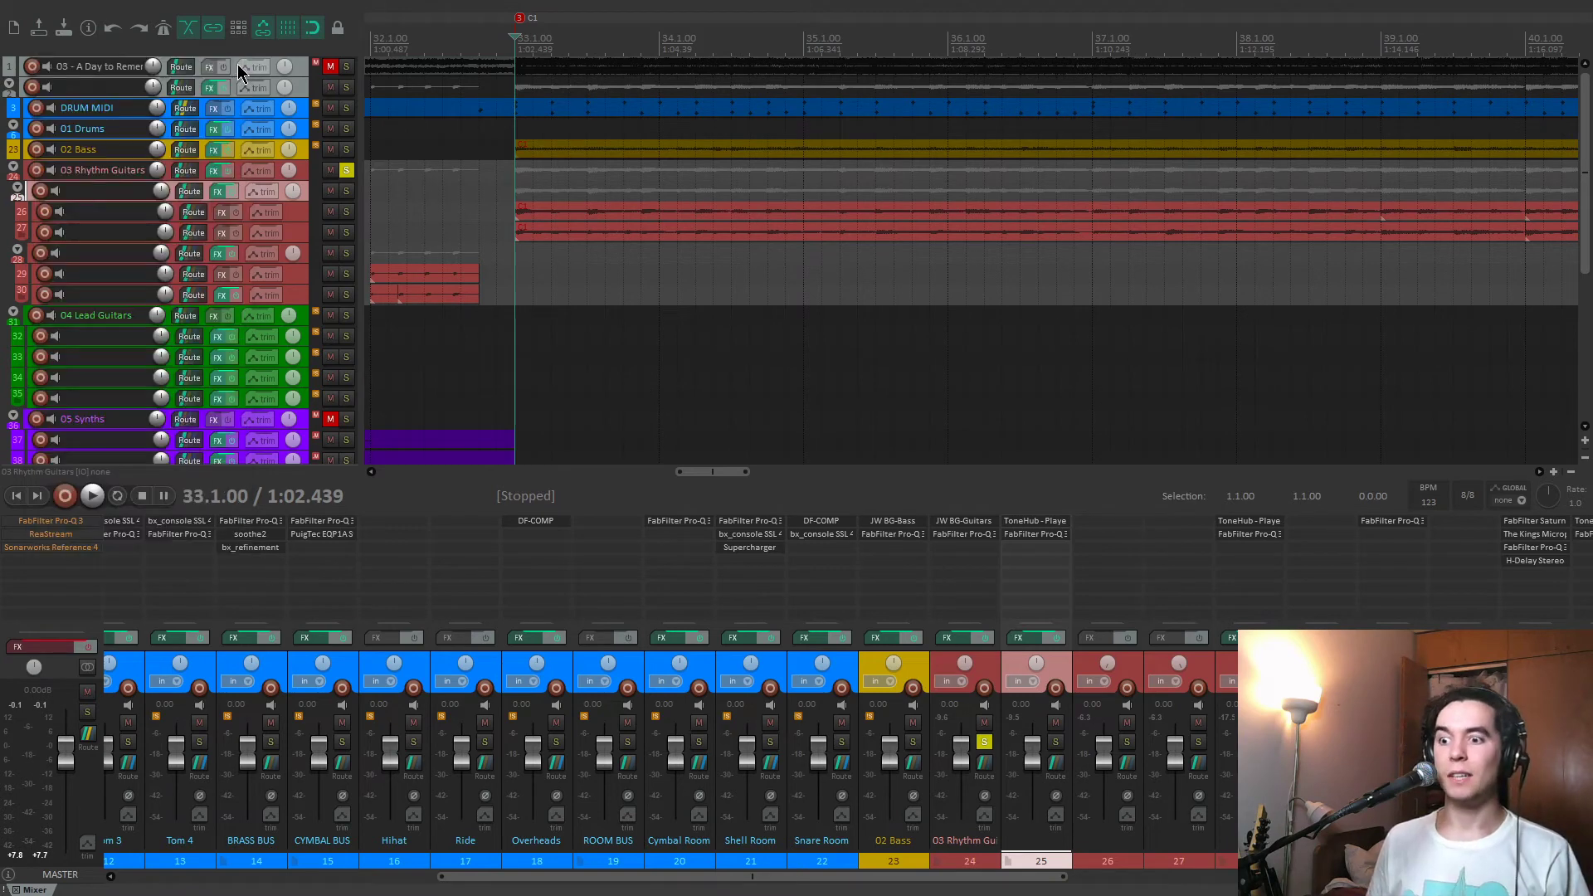
left_click(947, 536)
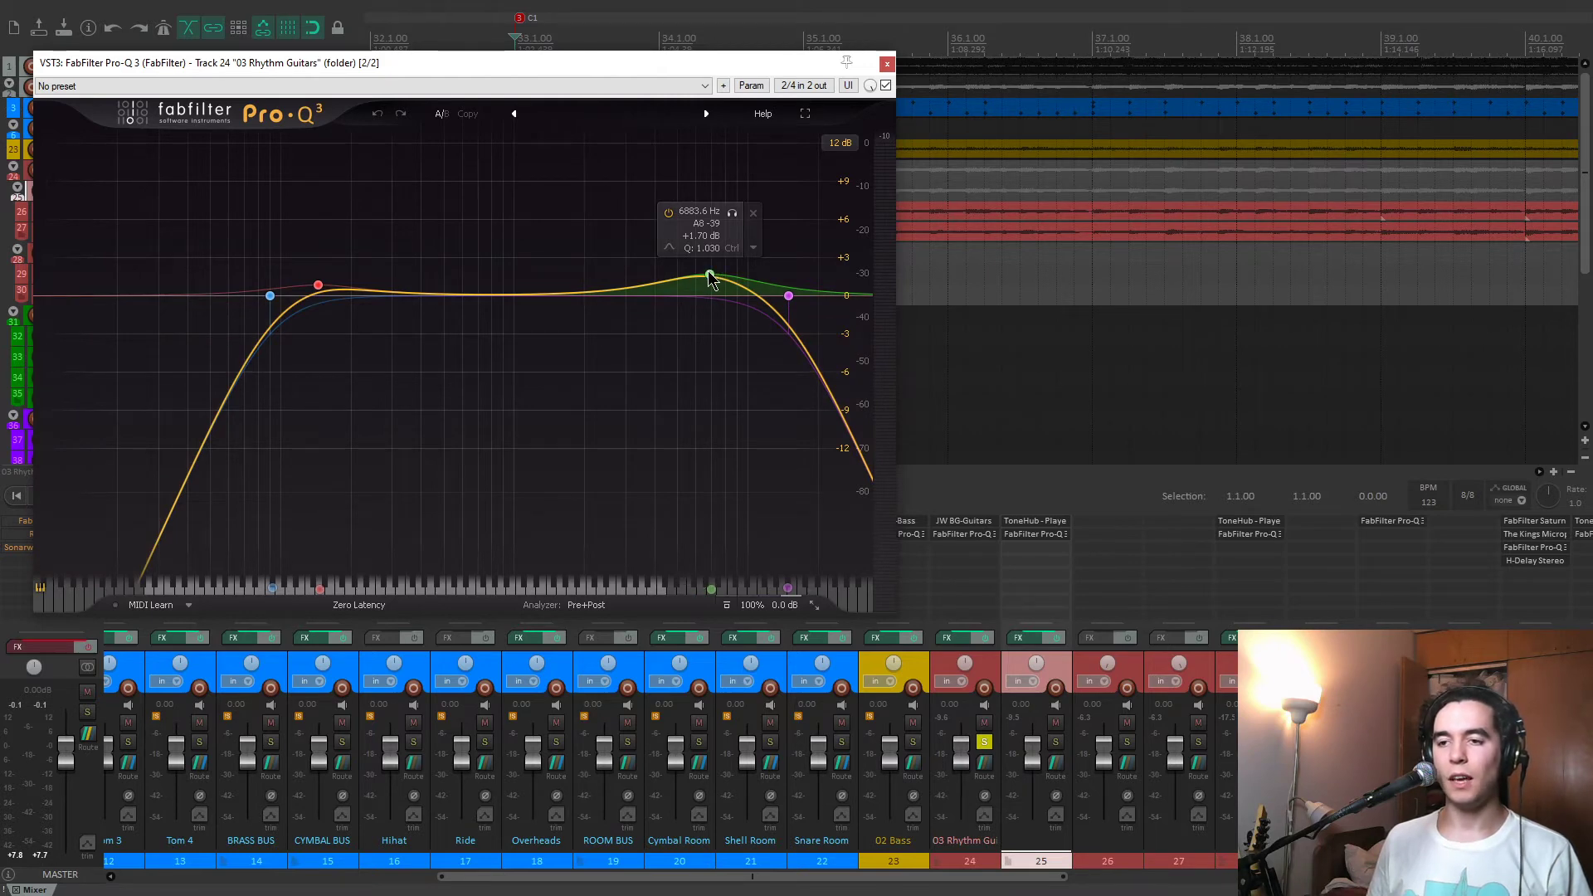
left_click(889, 65)
Solo only the track 25 guitar folder and play it from the C1 marker.
left_click(1055, 741)
scroll(793, 392, "down", 6)
key("bracketleft")
key("bracketleft")
key("bracketright")
key("bracketright")
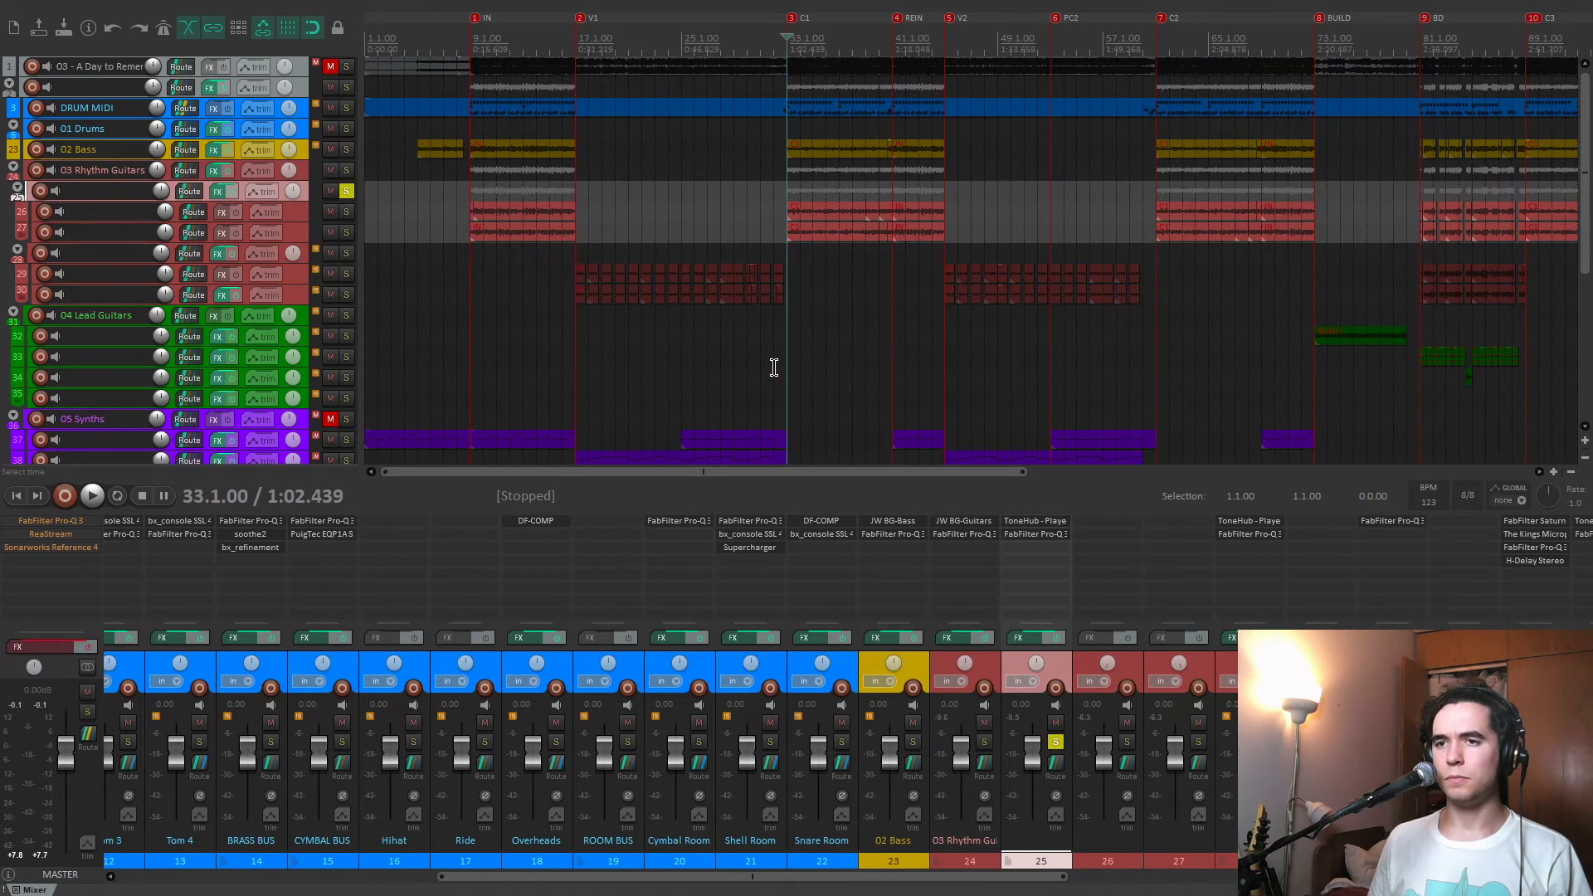
key("bracketleft")
key("bracketright")
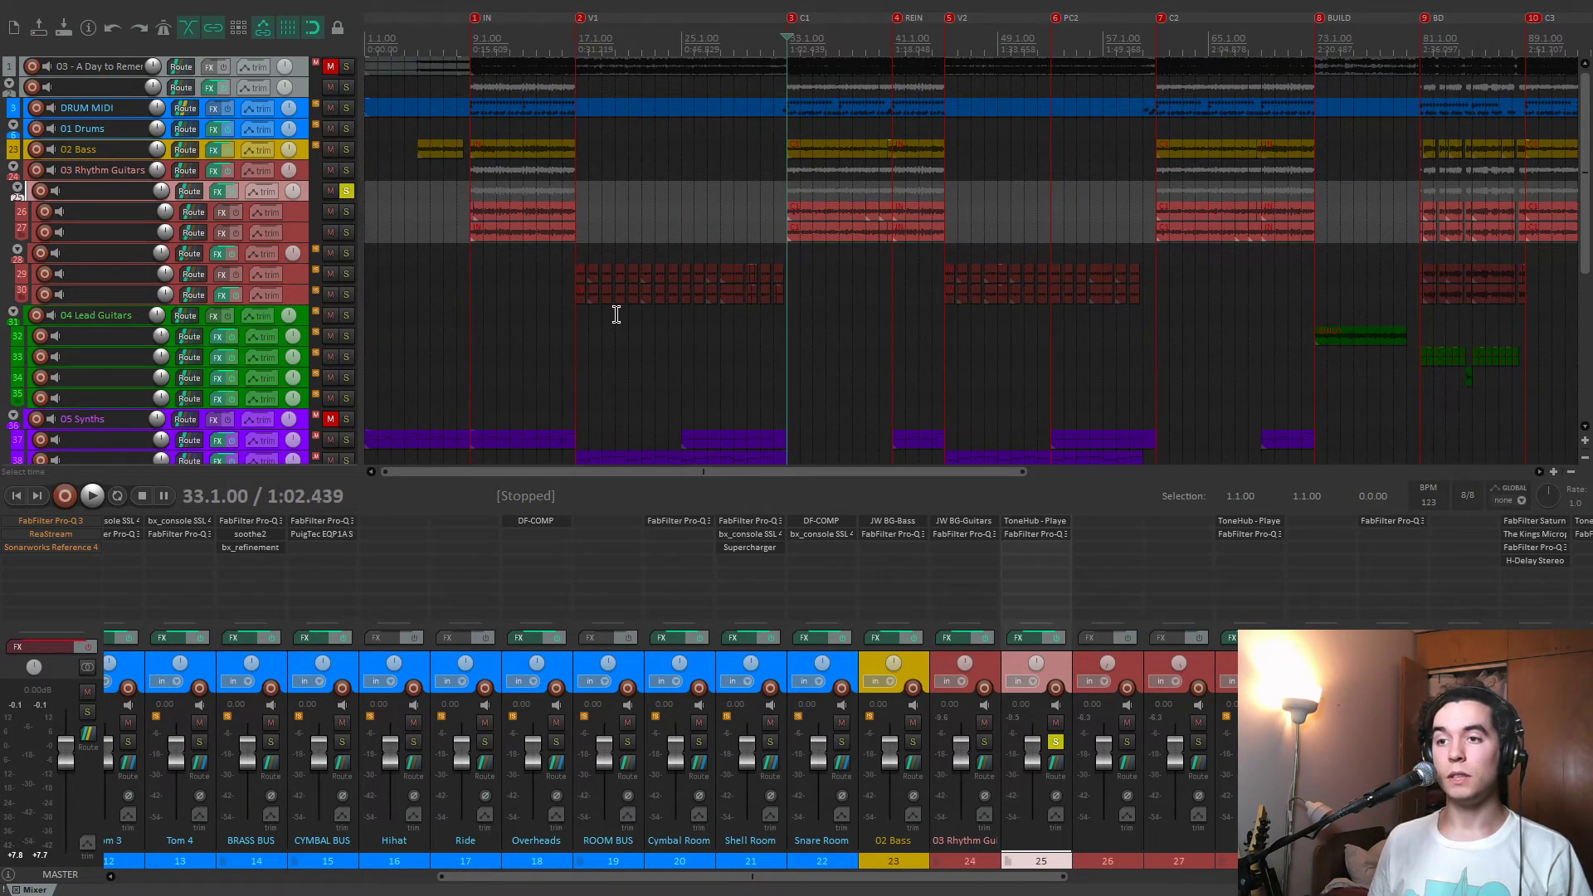
scroll(648, 316, "up", 5)
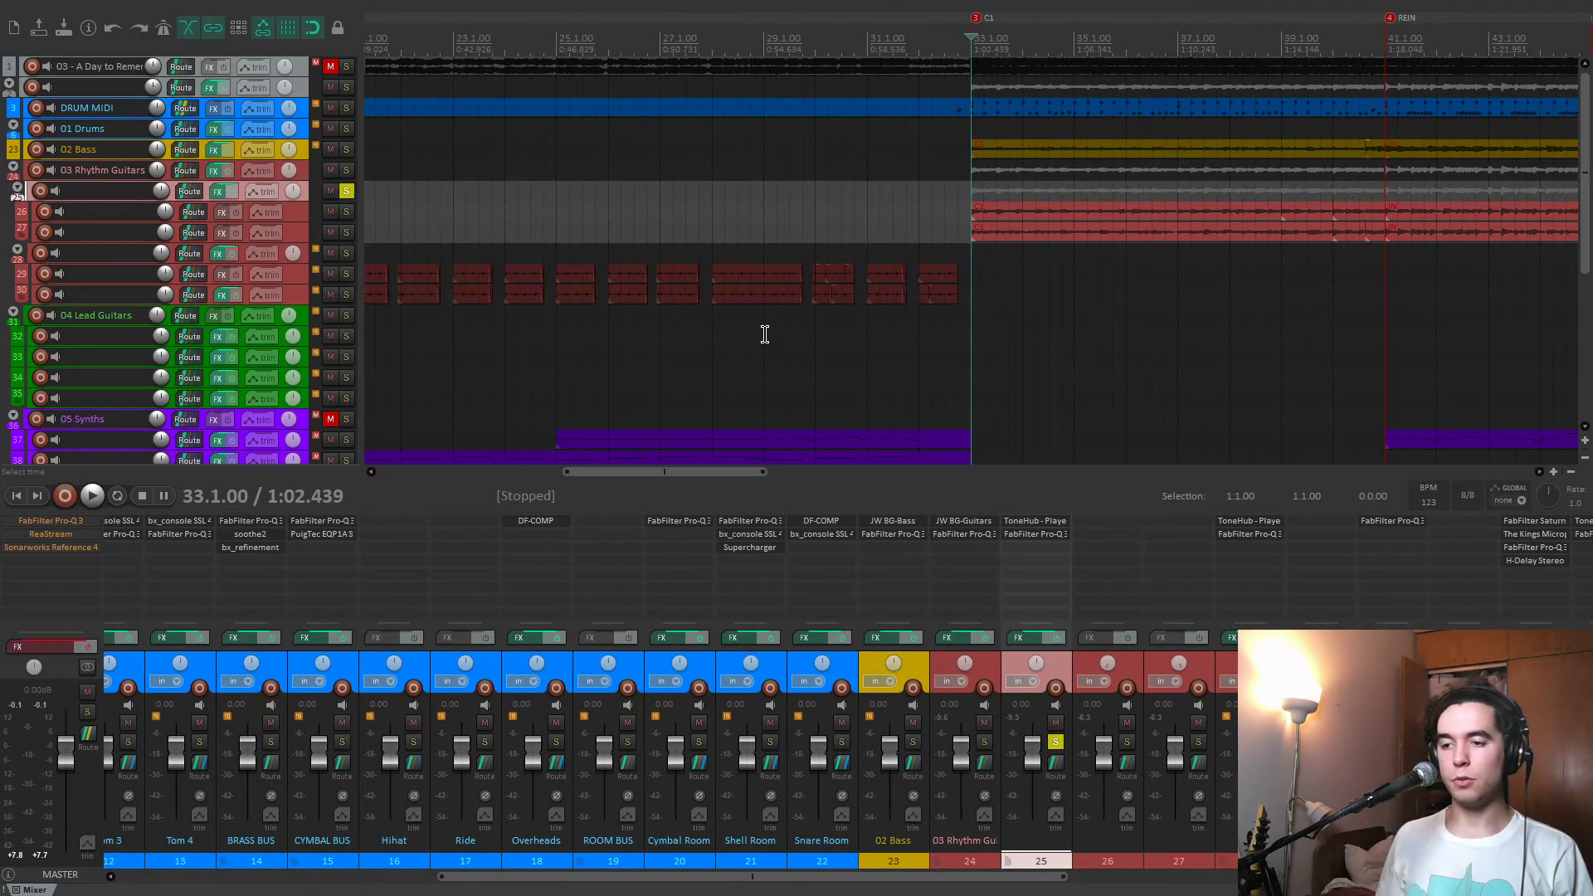
key("space")
Open ToneHub on track 25 during playback, and widen its Preset column and narrow its Artist column to read the preset list.
left_click(1035, 521)
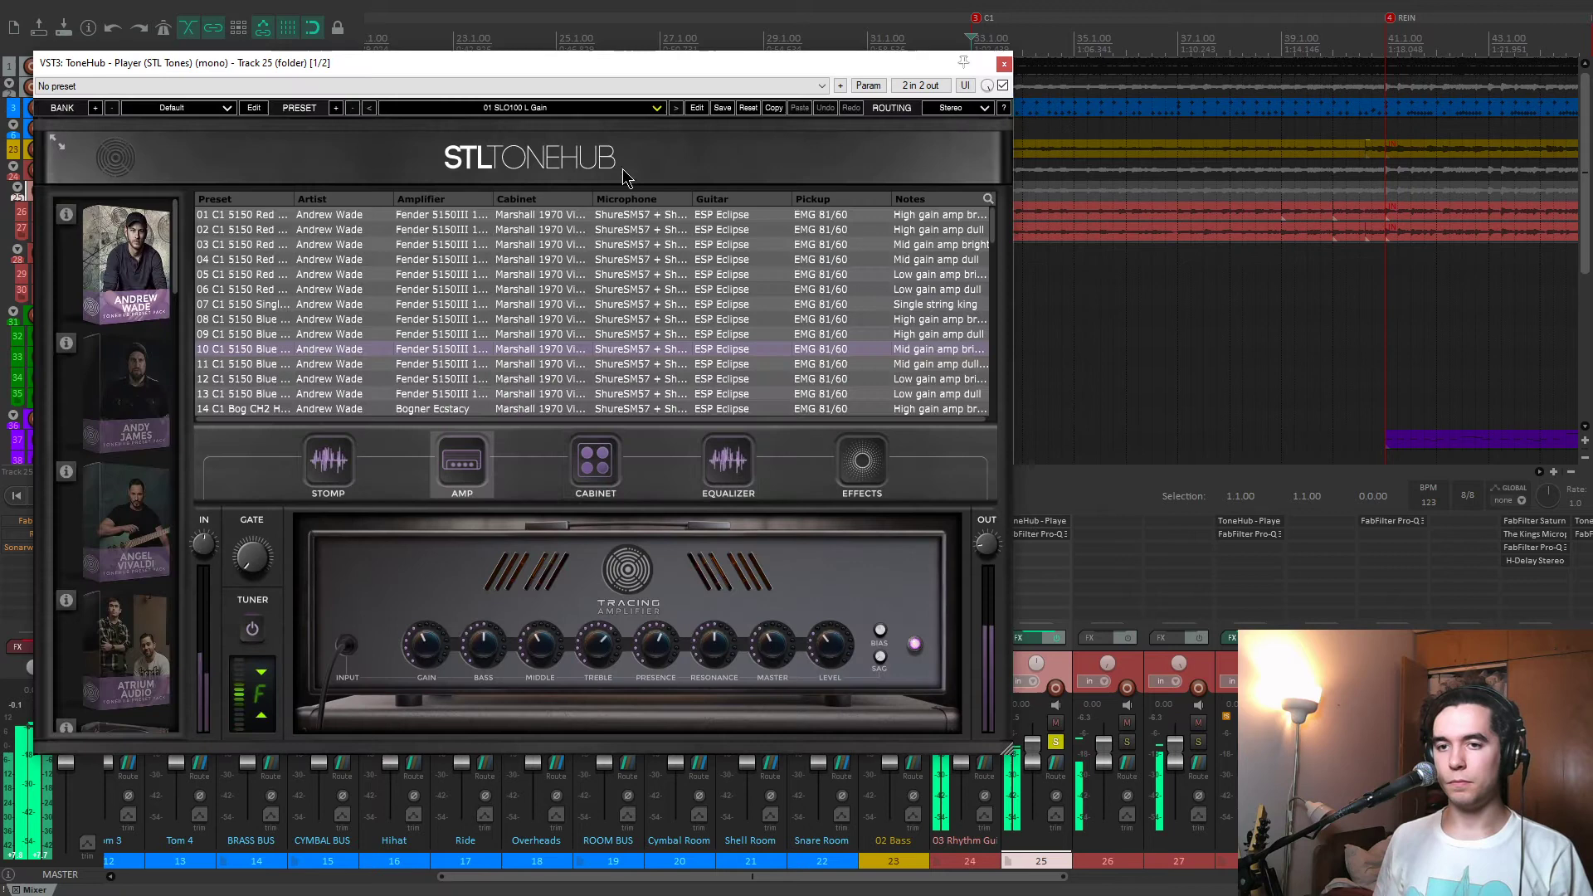
left_click_drag(296, 199, 386, 199)
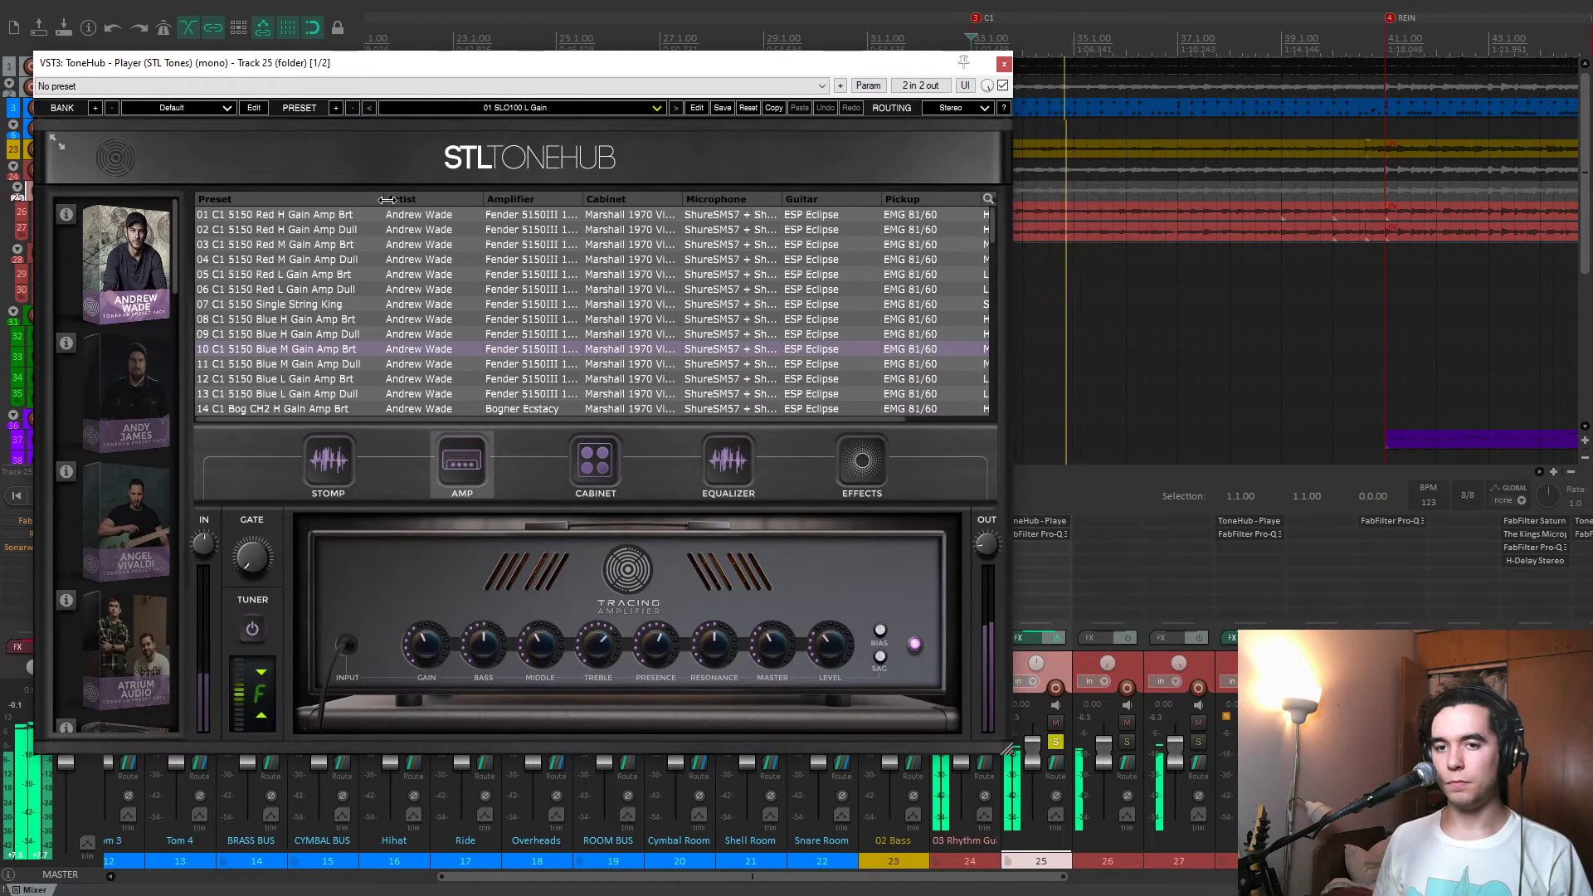
left_click_drag(486, 200, 410, 200)
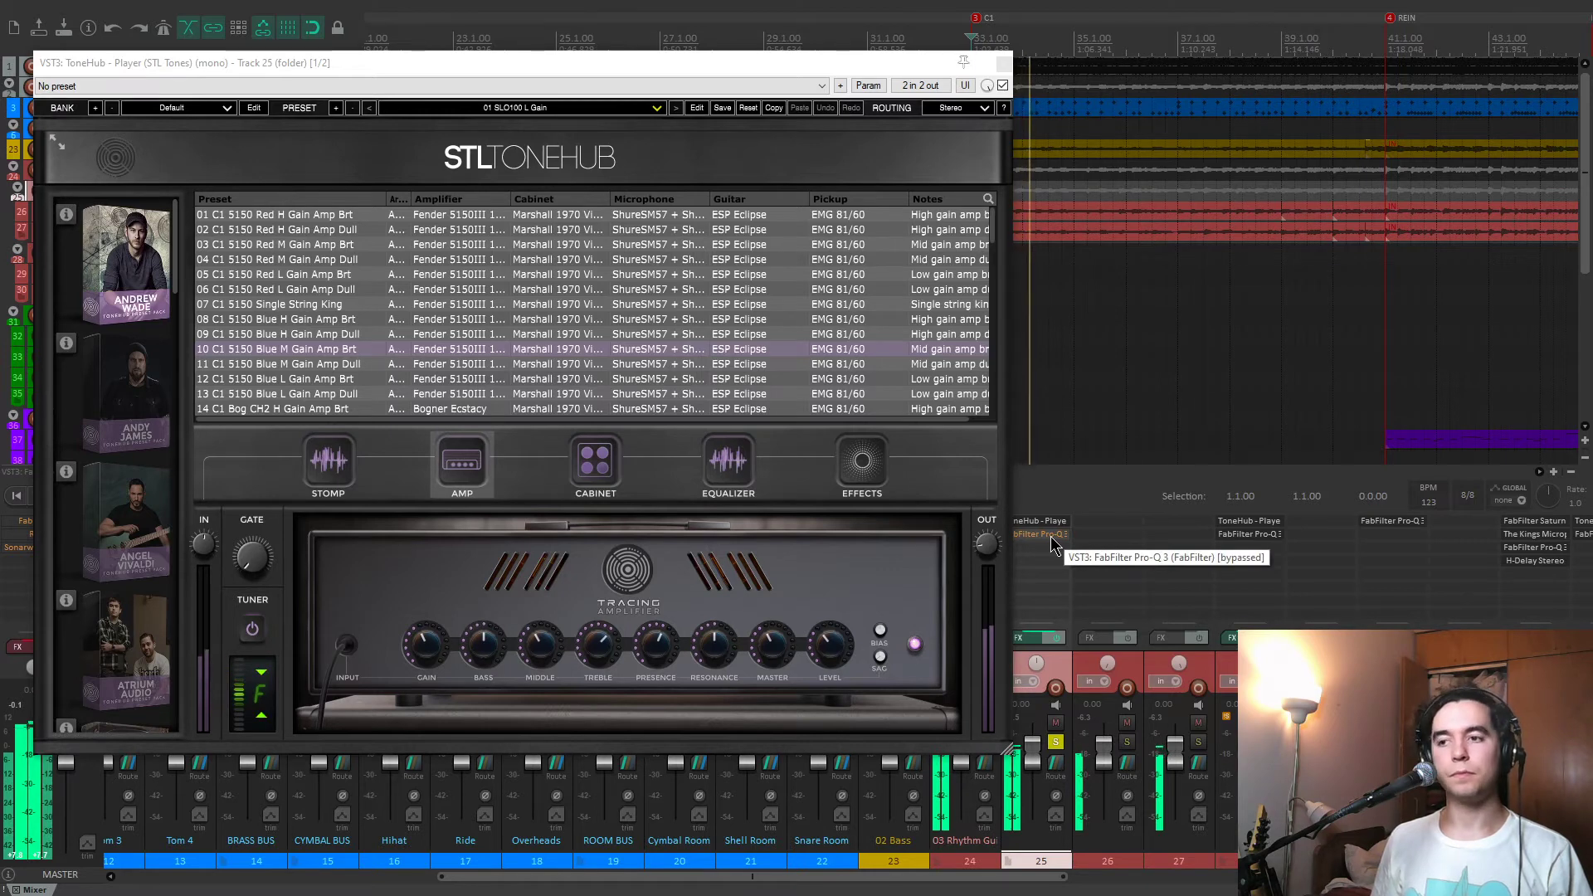
left_click(1003, 63)
key("space")
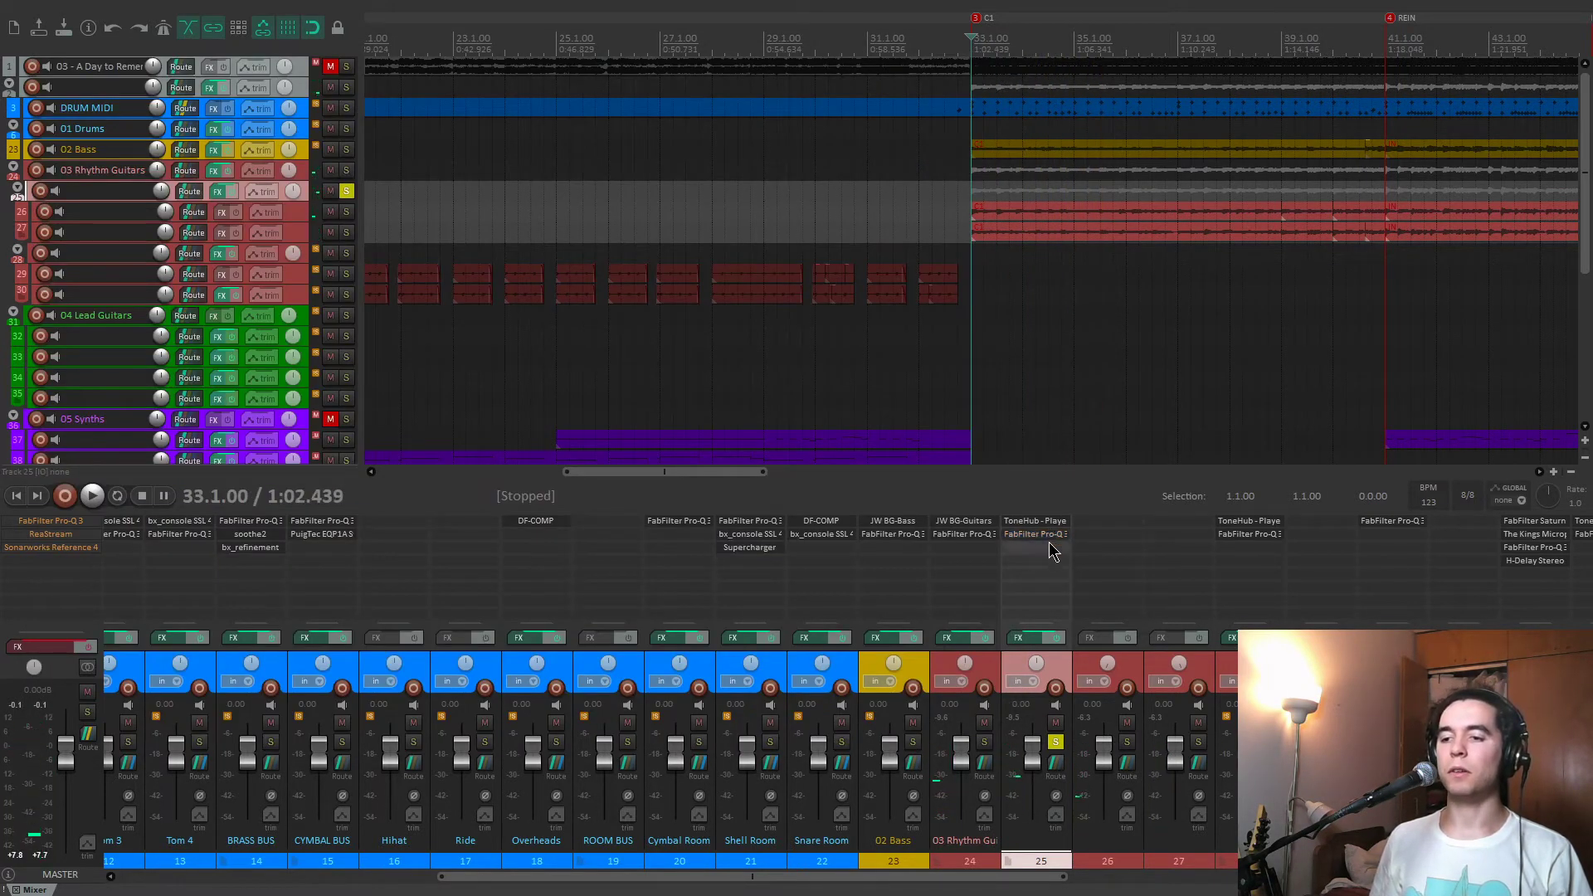
Open FabFilter Pro-Q 3 on track 25 and solo-listen to its 6291 Hz band during playback.
left_click(1050, 538)
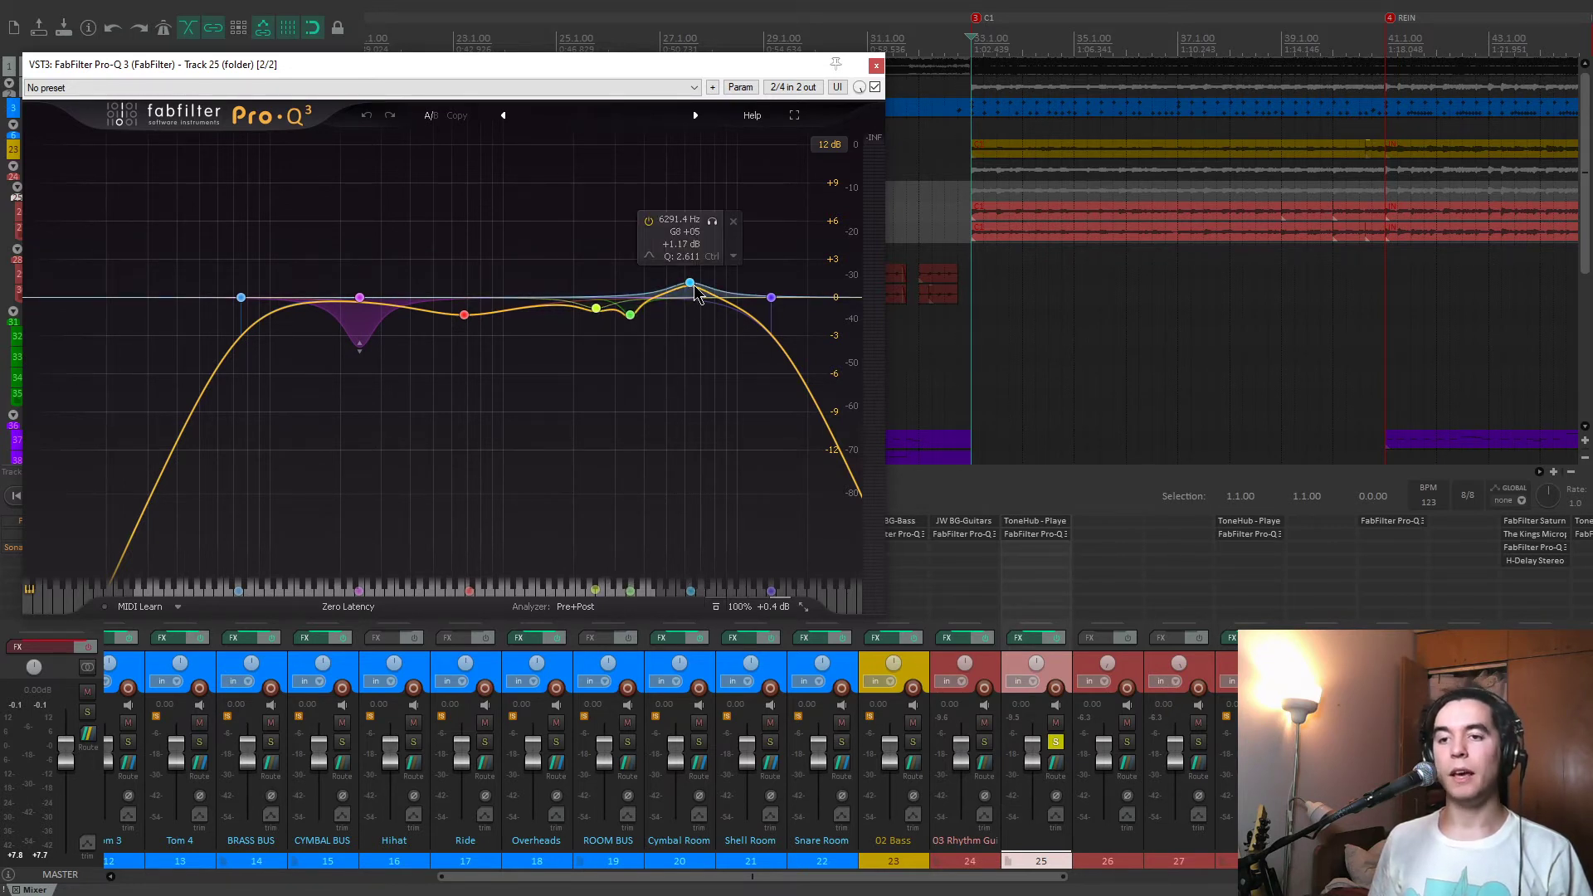
key("space")
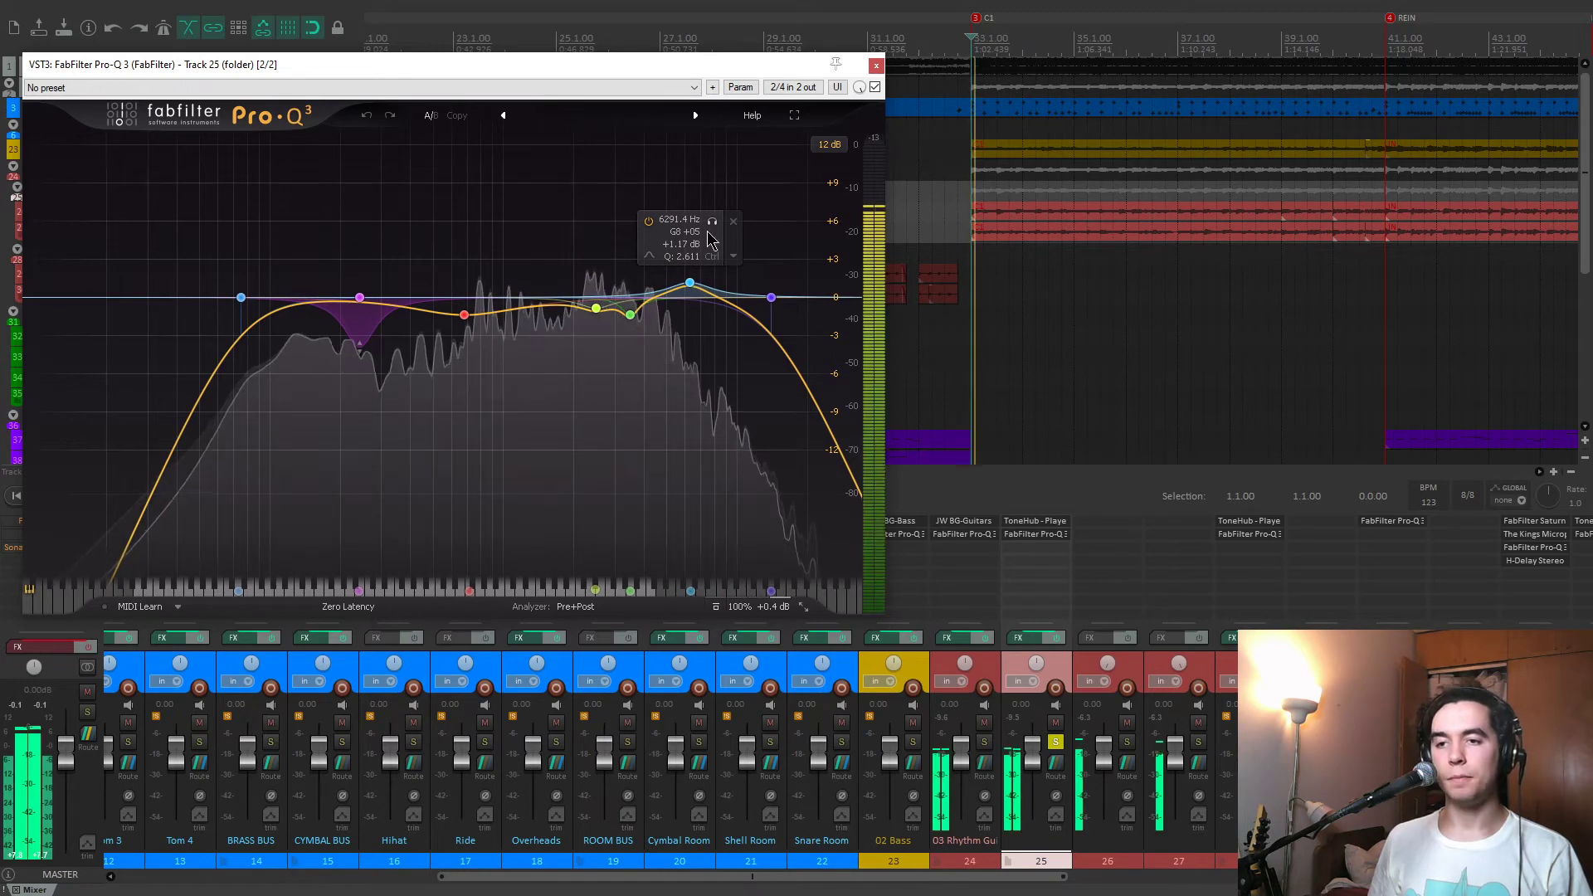
left_click(713, 221)
left_click(713, 221)
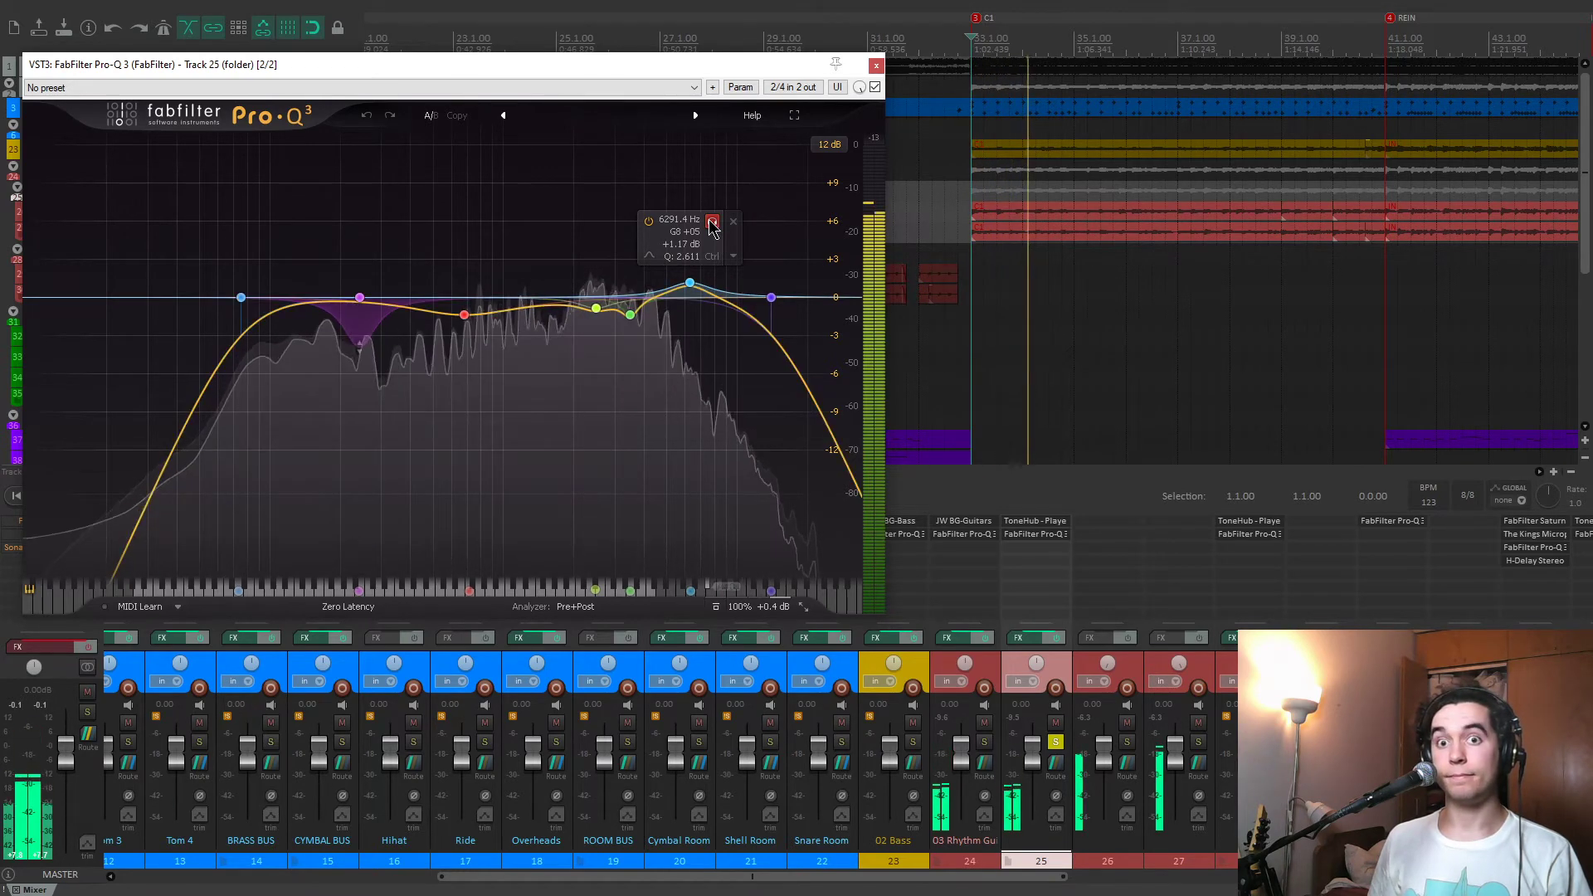
key("space")
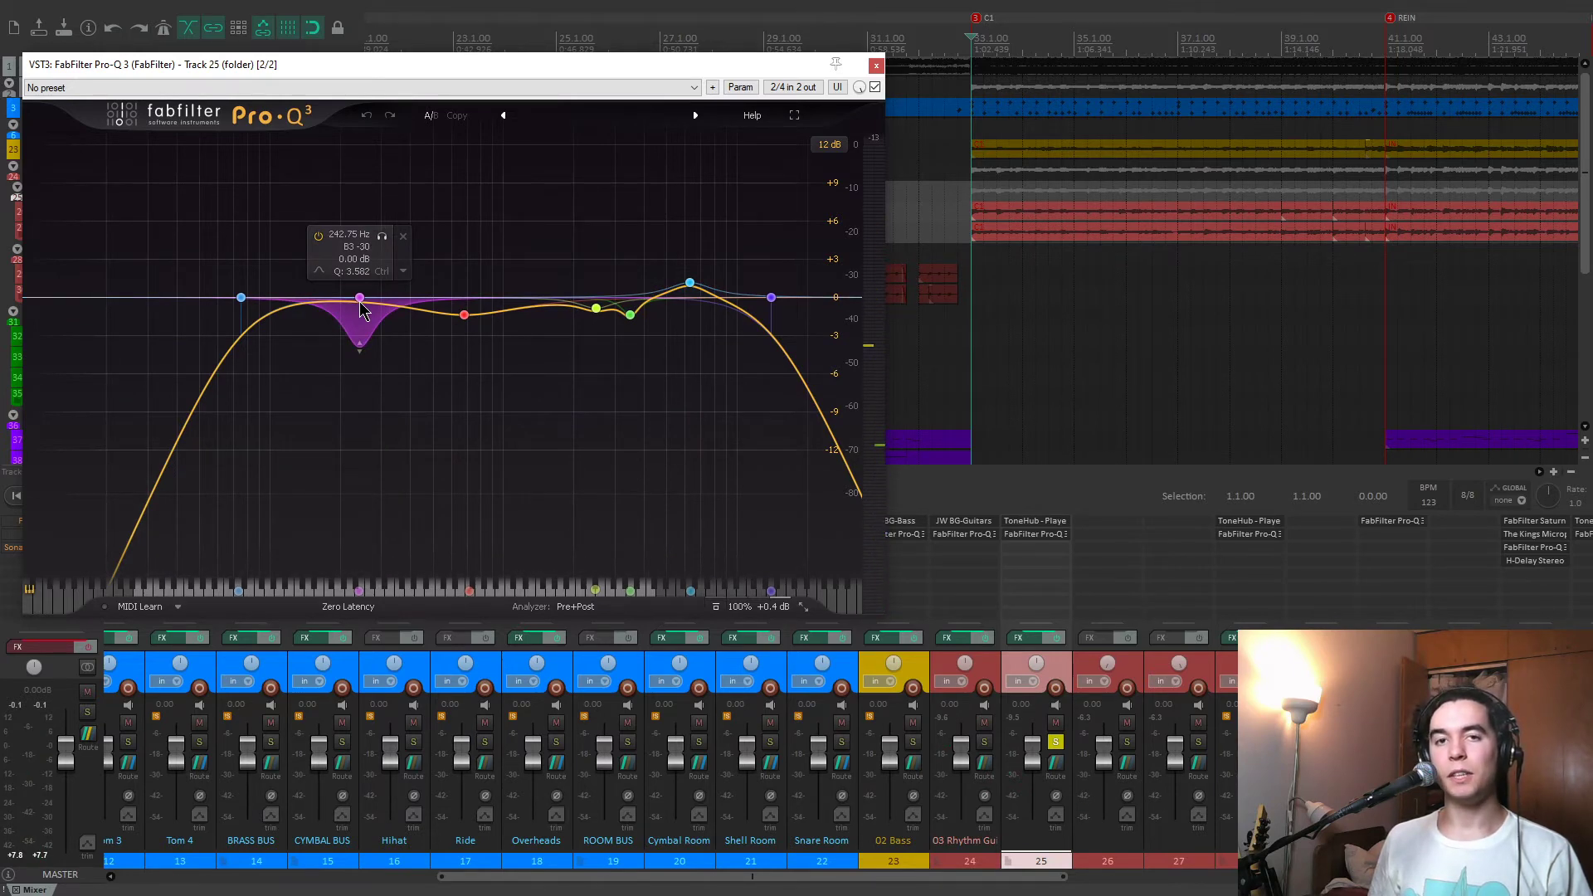
Play track 25 from the BD marker and solo-listen to the dynamic 242 Hz band in Pro-Q 3.
left_click(1085, 273)
scroll(1084, 274, "down", 3)
key("0")
scroll(1028, 308, "left", 3)
key("space")
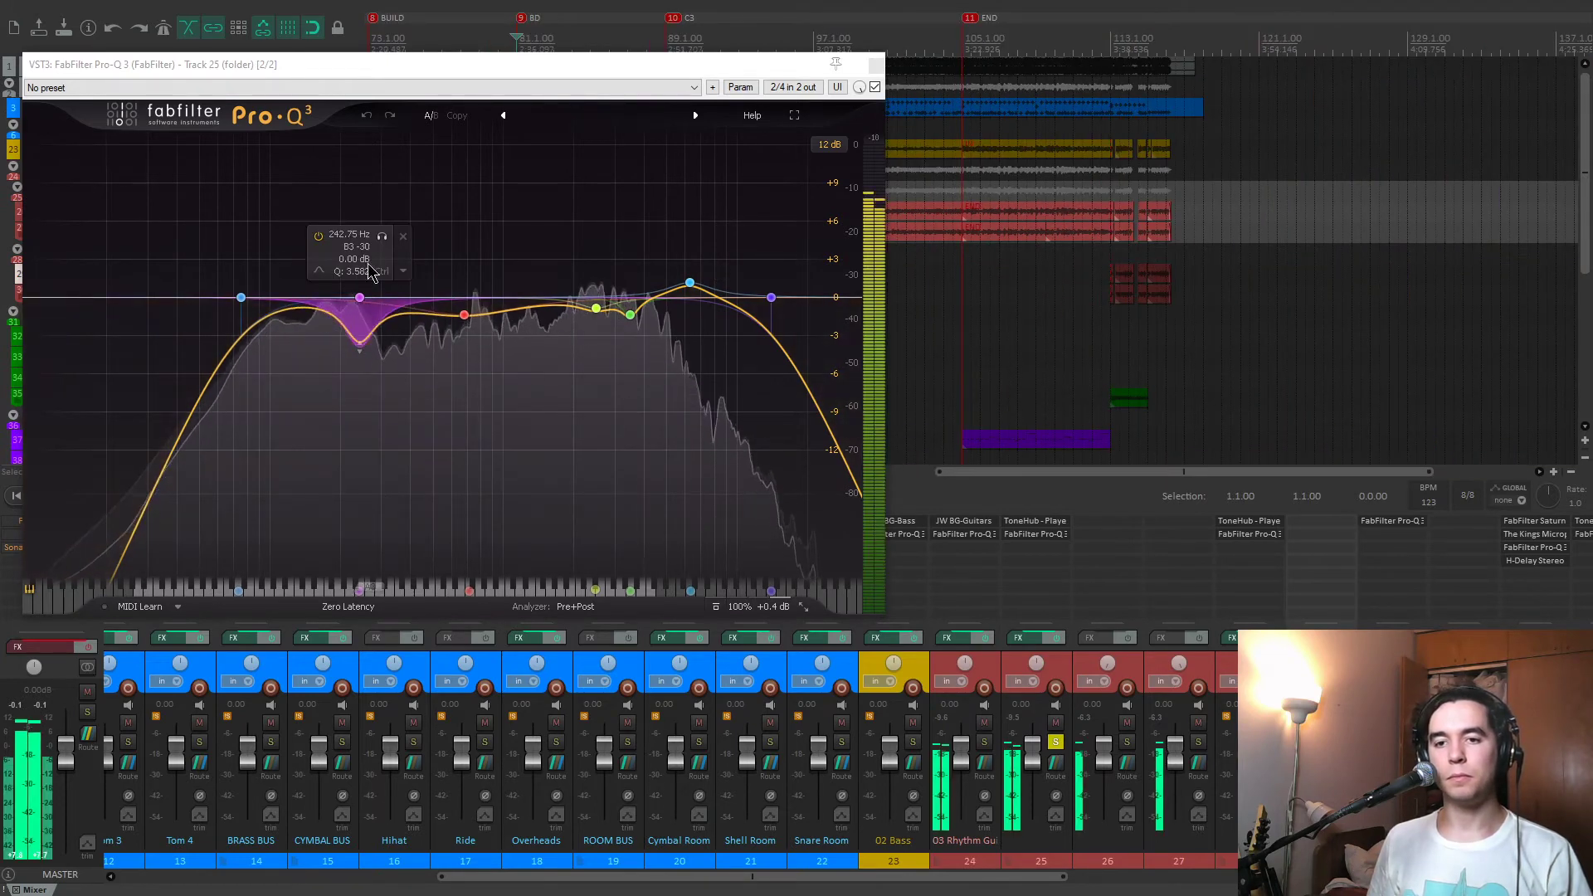
left_click(382, 237)
key("space")
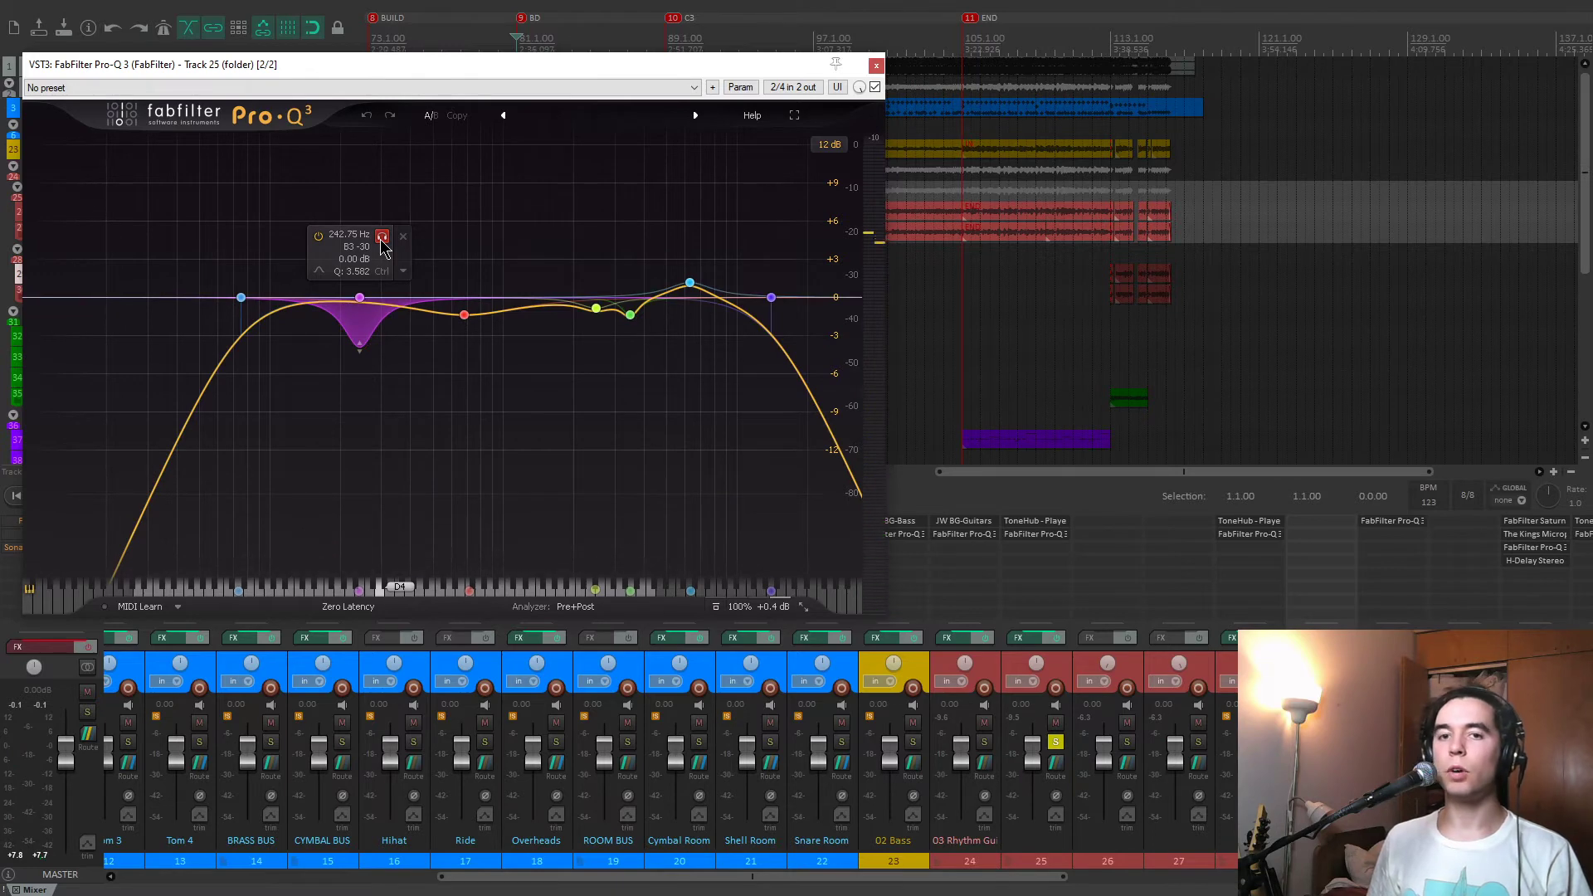
key("space")
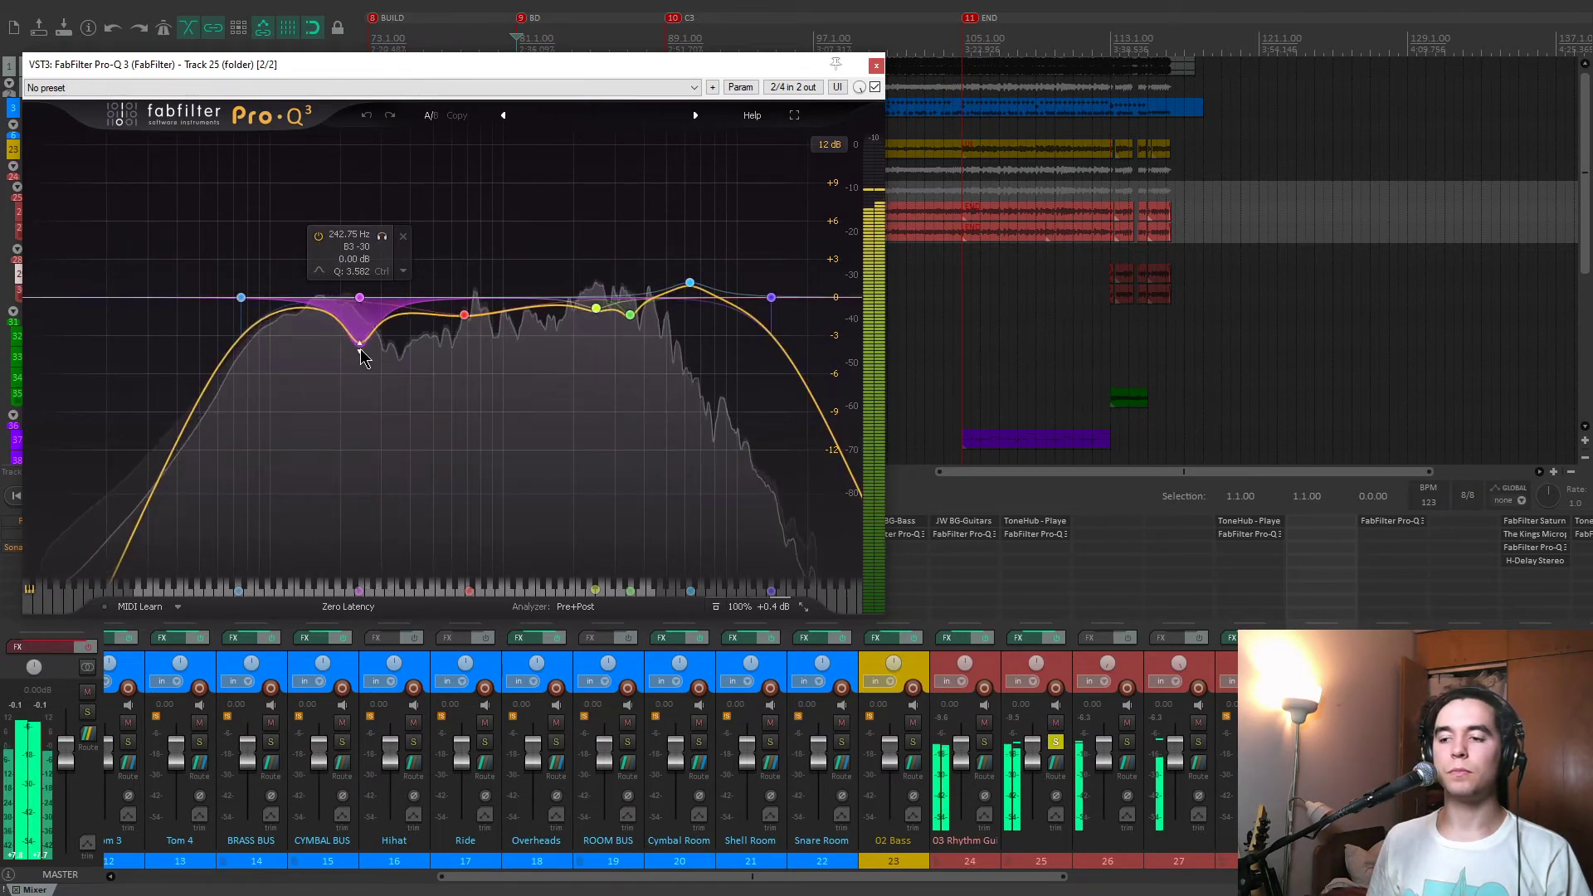
key("space")
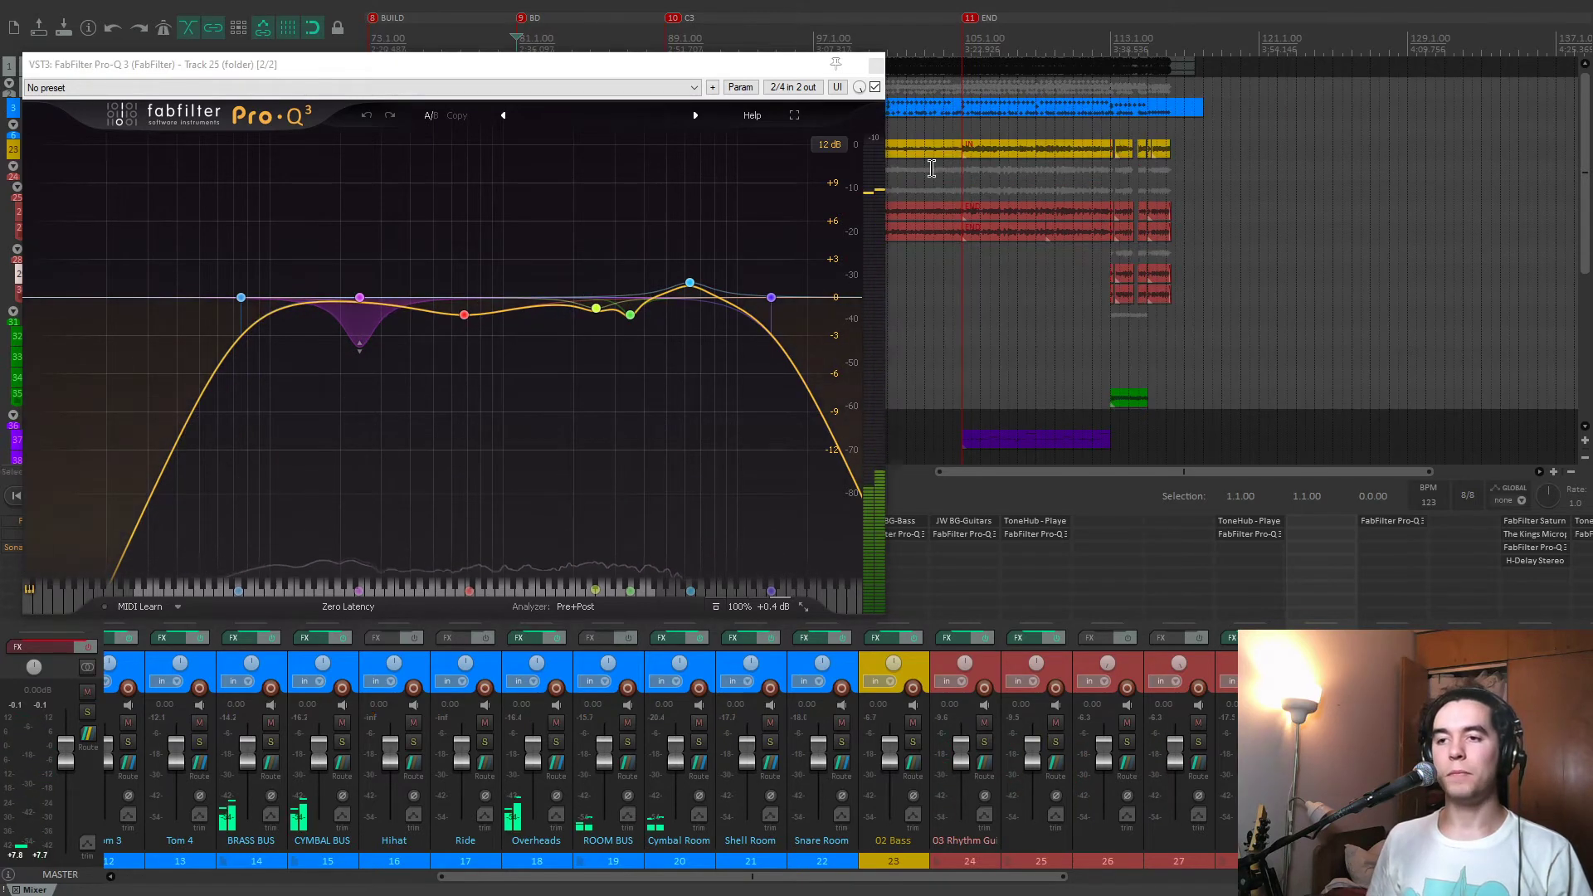
Close the track 25 EQ, unmute 05 Synths and 06 FX and SHIT, and play the mix from the V2 marker.
left_click(876, 66)
scroll(868, 300, "down", 3)
key("3")
key("2")
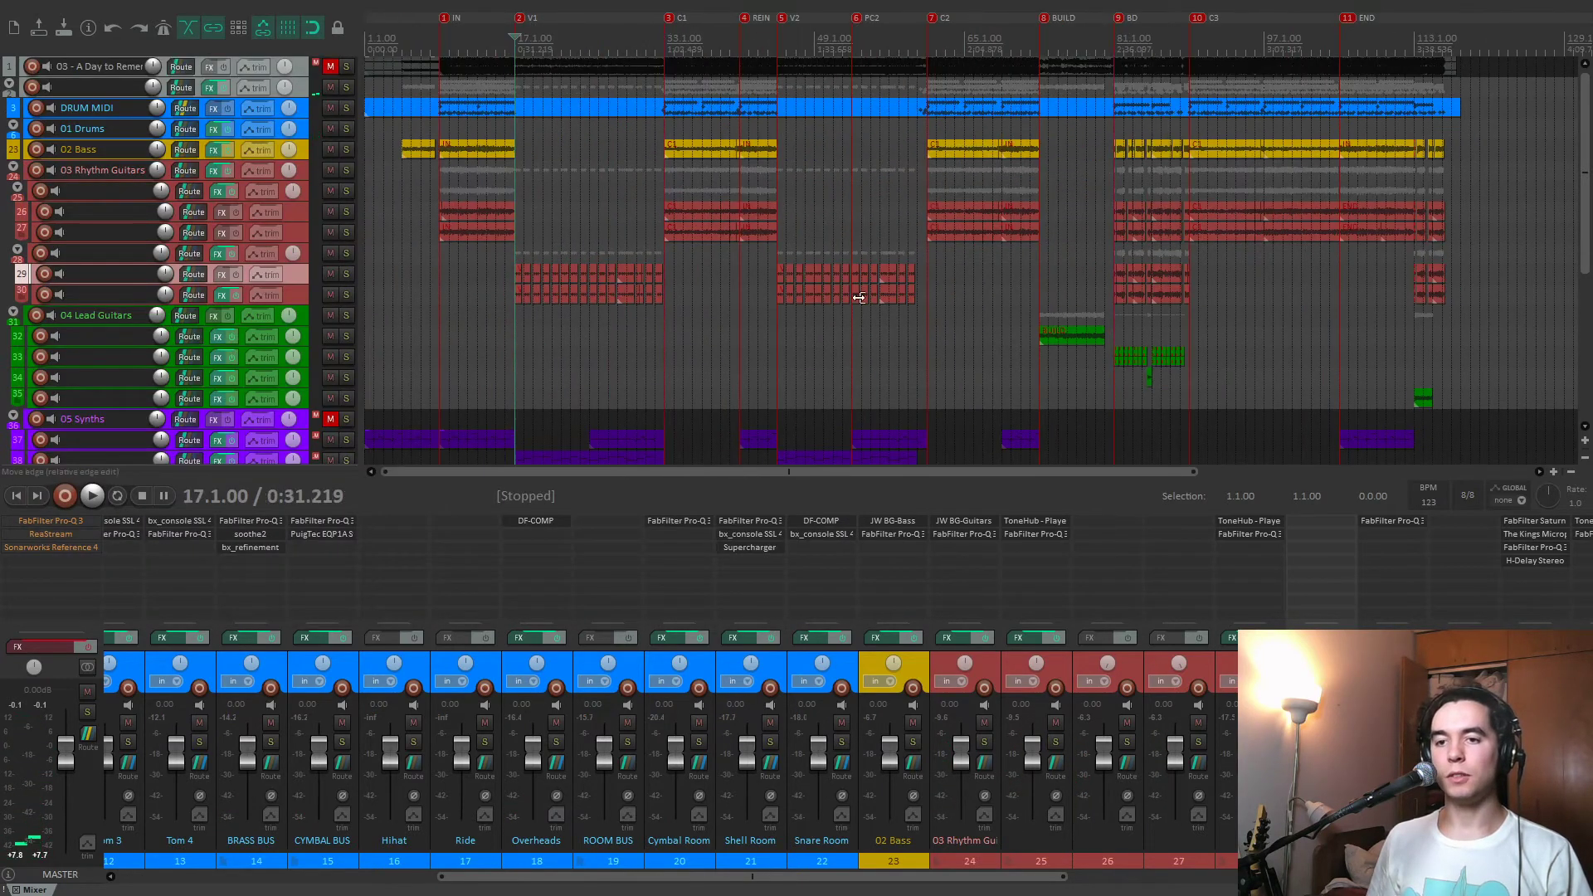
key("4")
key("5")
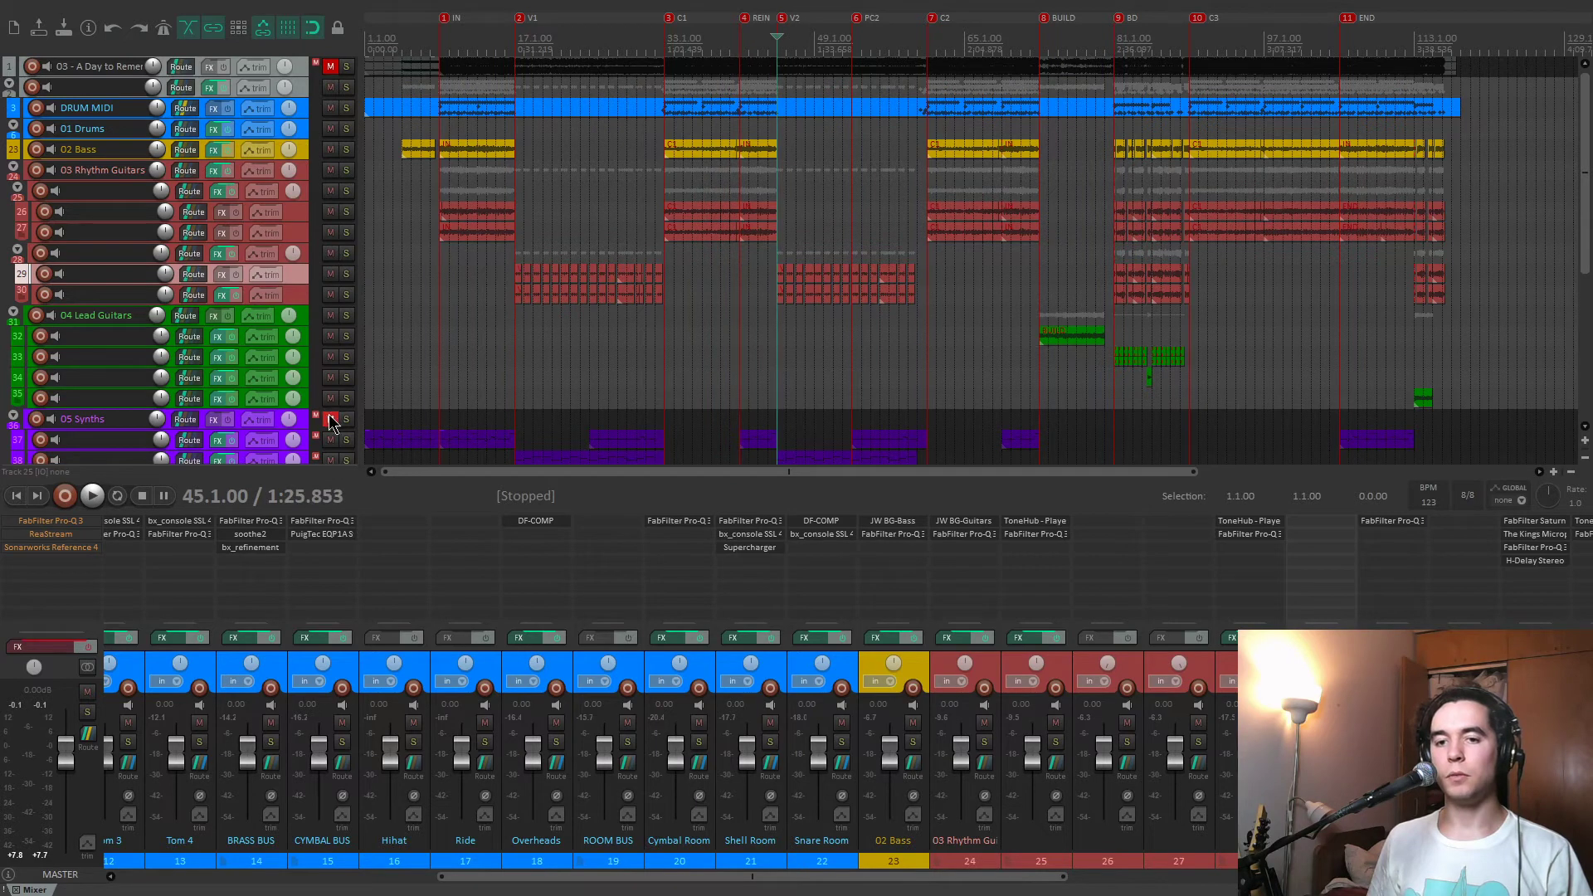
scroll(307, 406, "down", 3)
left_click(330, 378)
key("space")
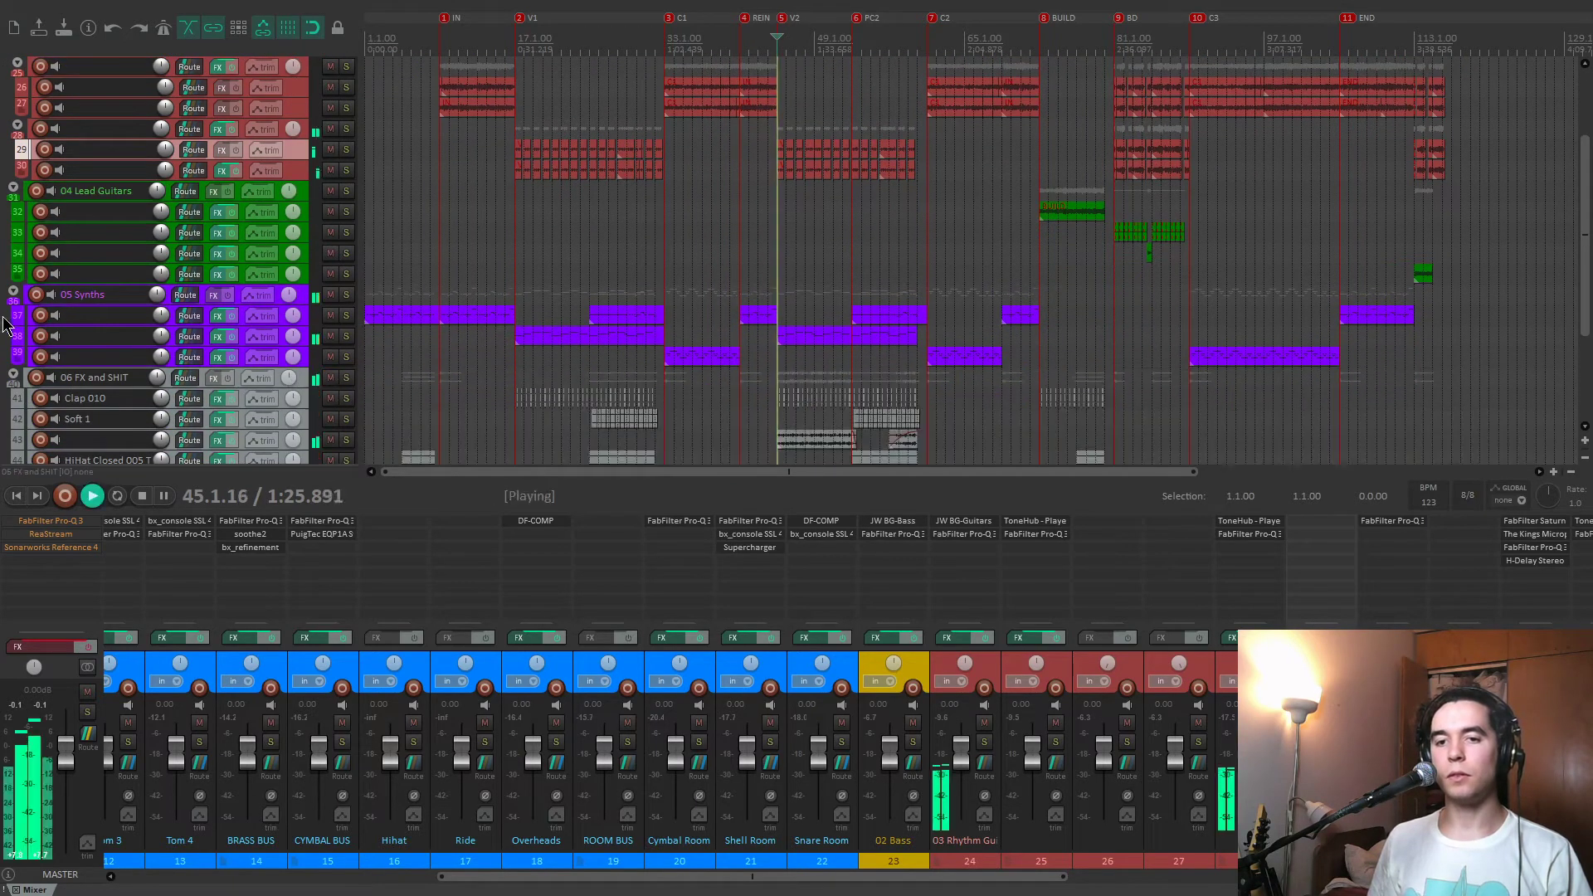
scroll(340, 332, "up", 3)
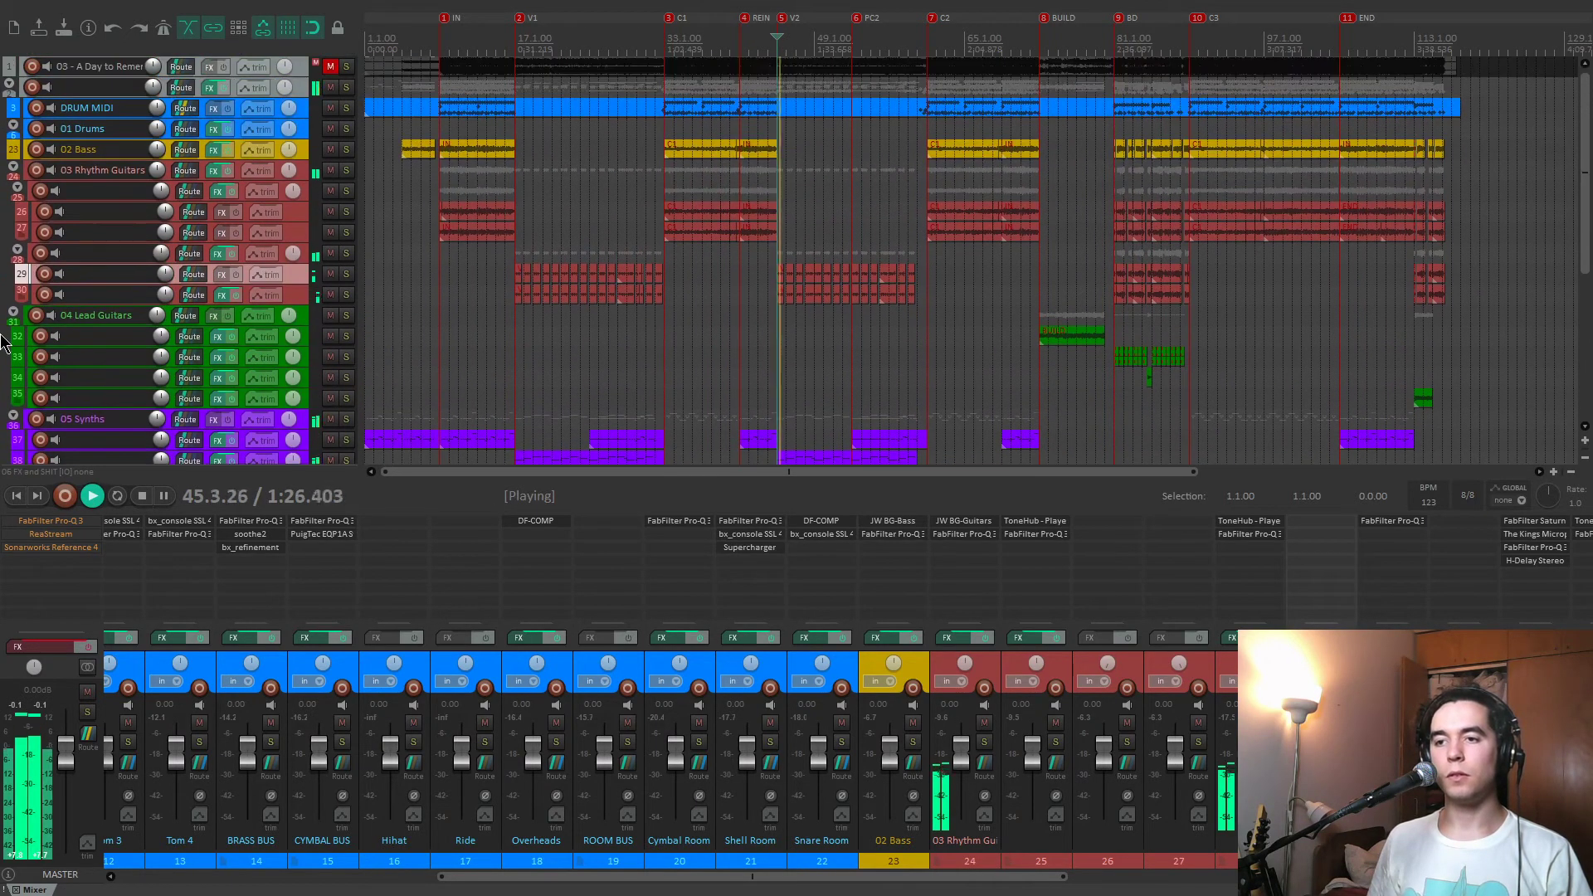
Solo the track 28 guitar folder, and inspect its ToneHub artist profiles and FabFilter Pro-Q 3 curve.
left_click(347, 255)
left_click(1232, 524)
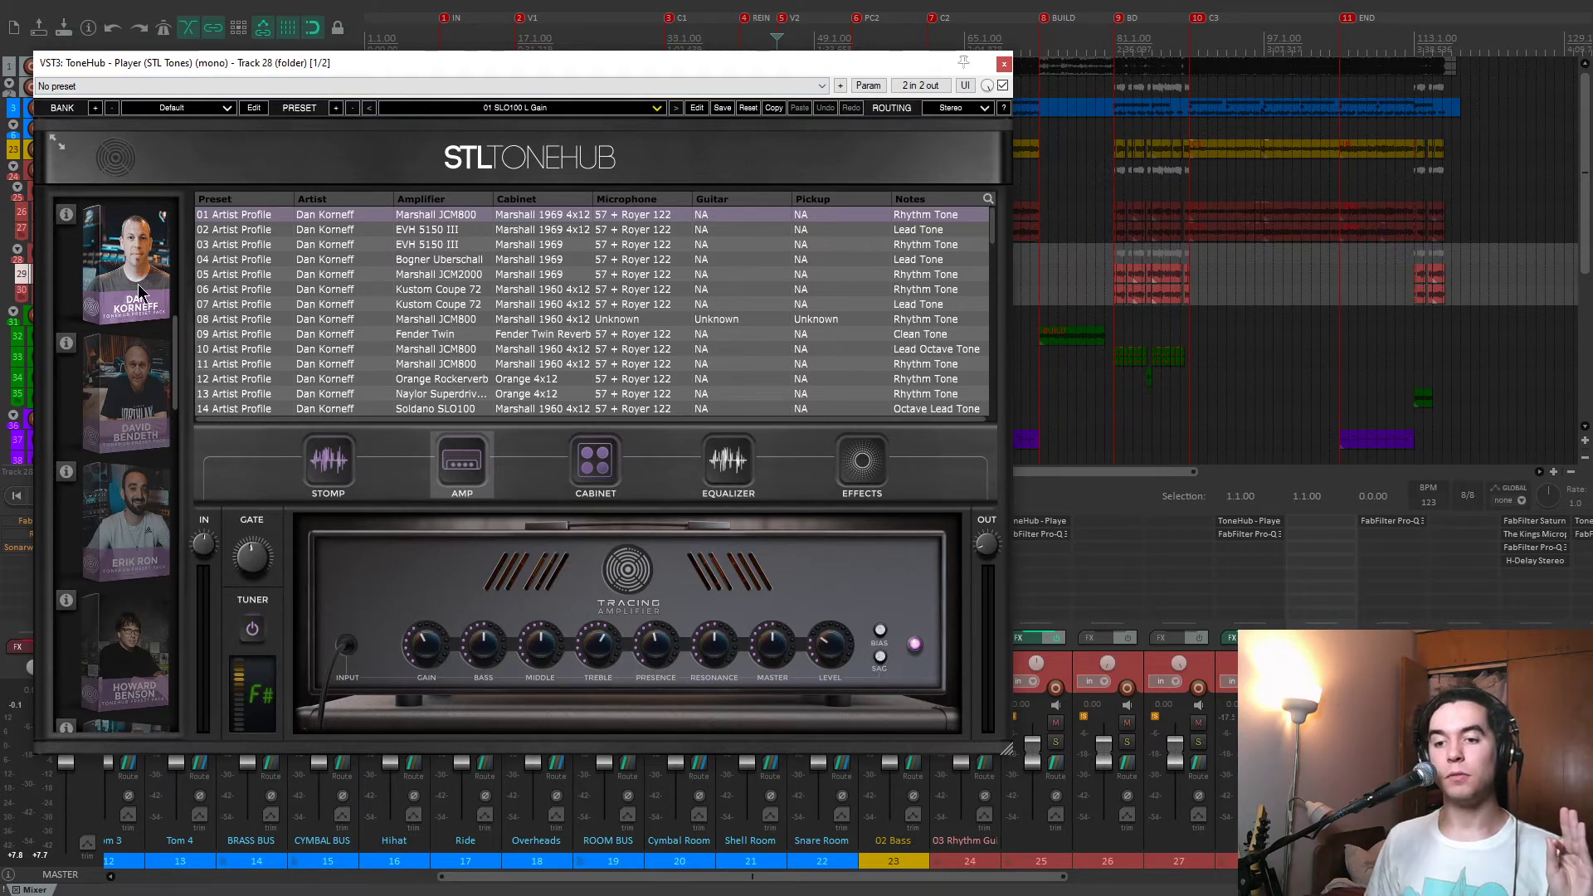
left_click_drag(793, 65, 799, 96)
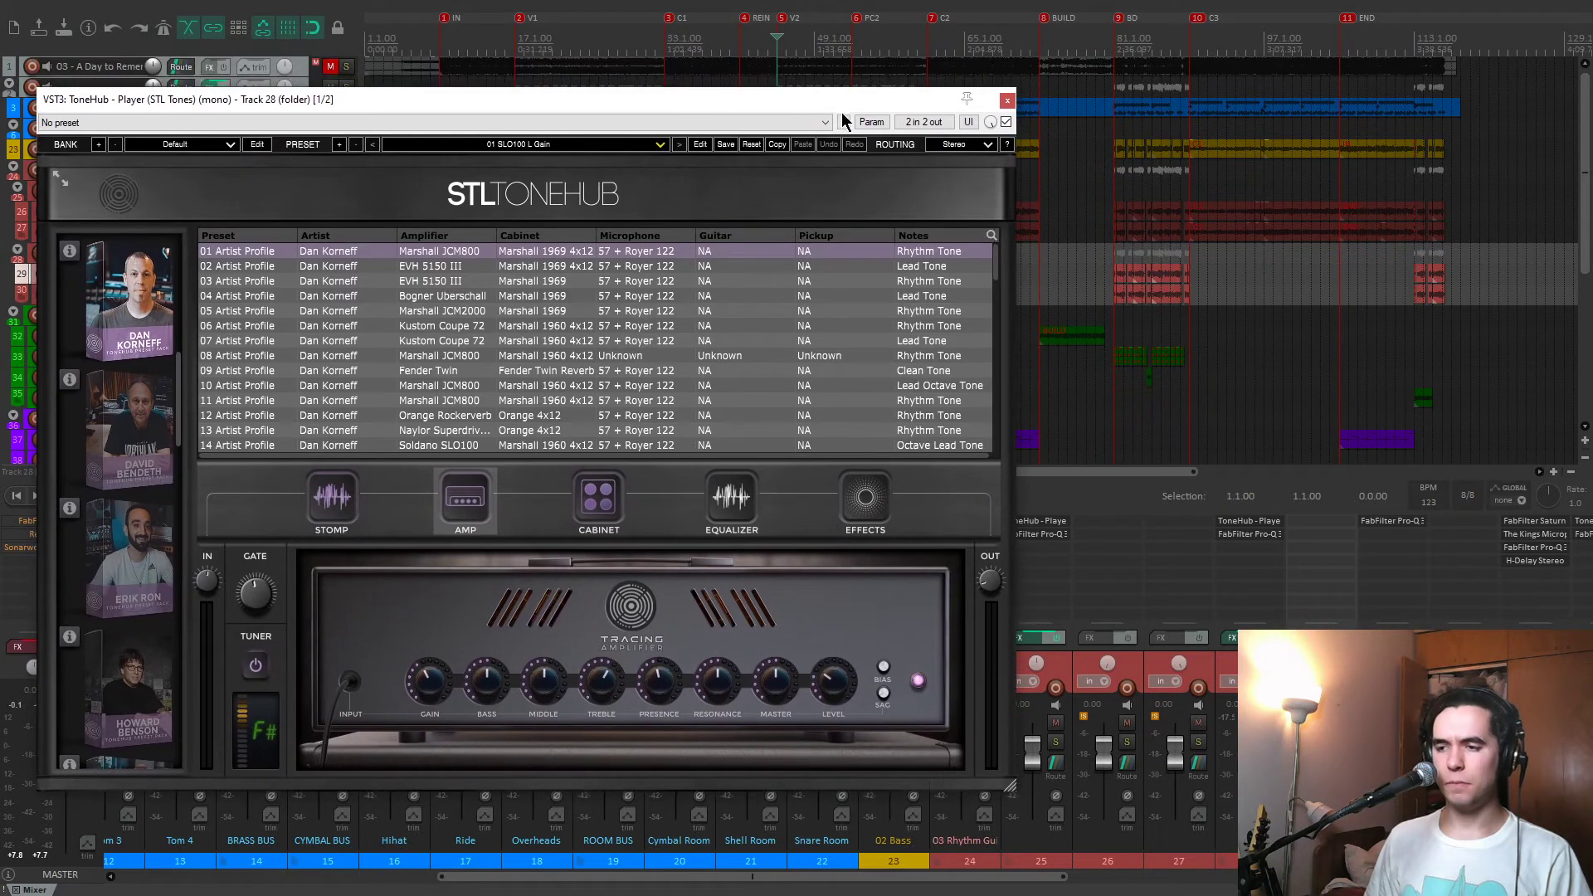
left_click(1249, 533)
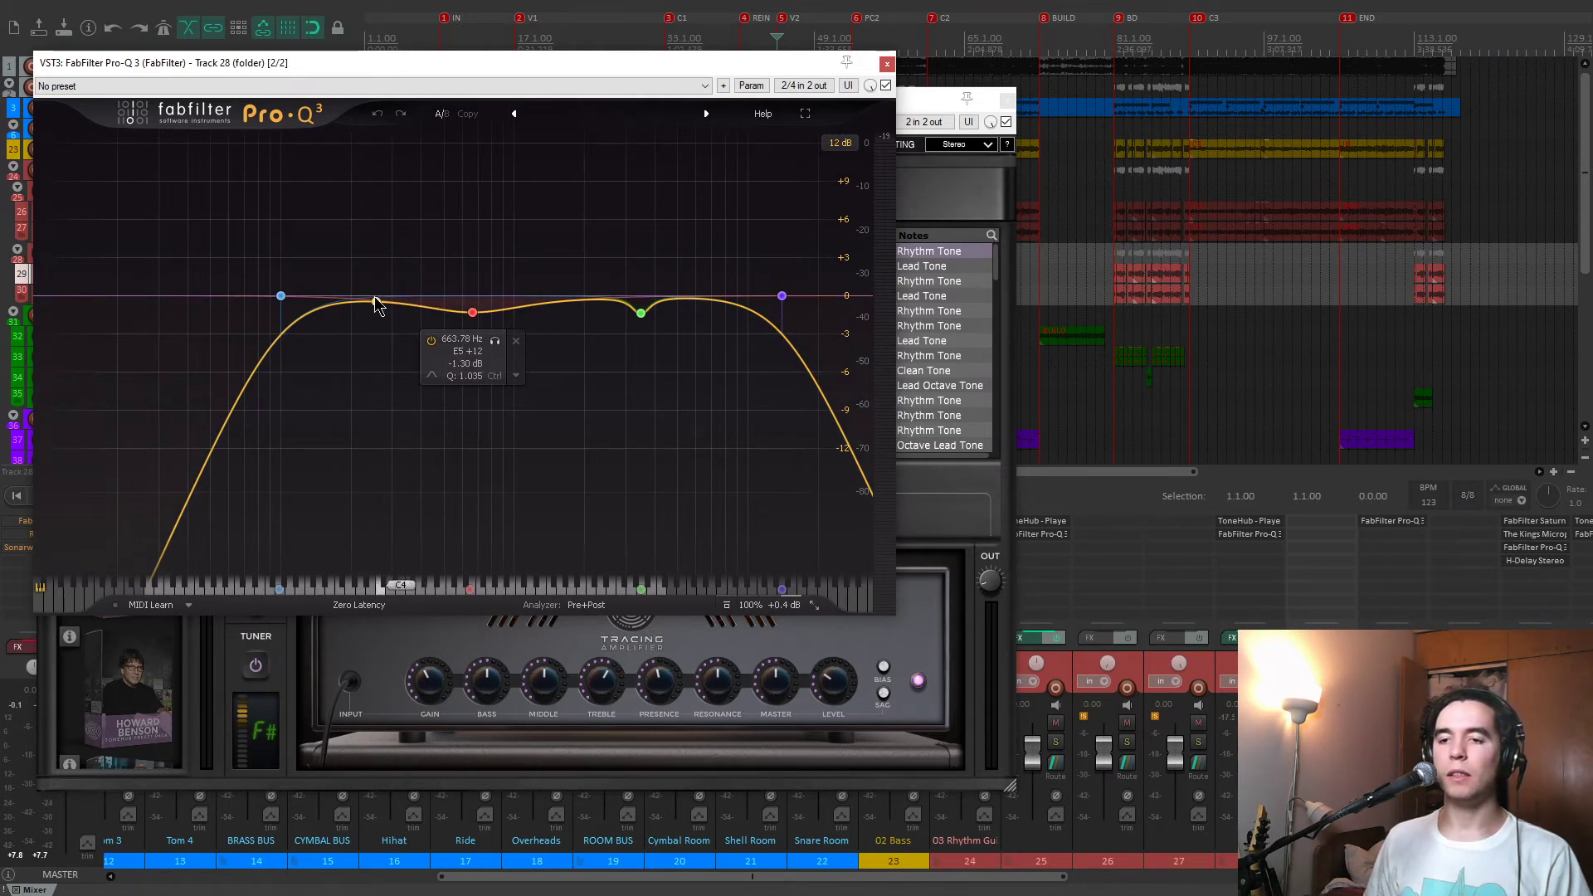
left_click(888, 66)
left_click(1007, 99)
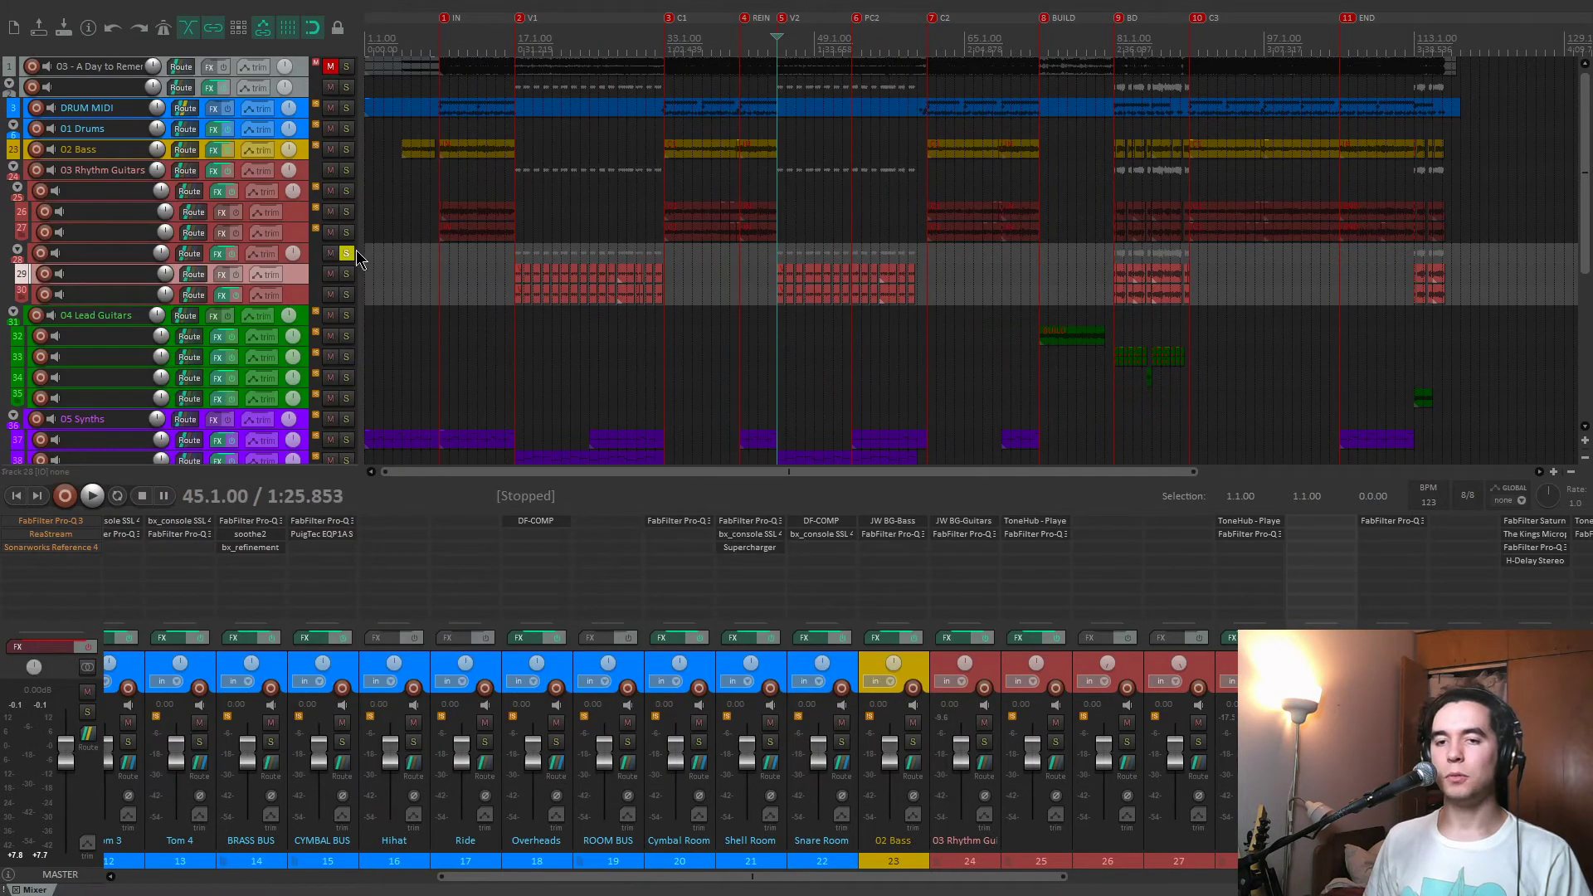
Play the soloed track 28 guitars from the V2 marker, additionally solo track 25, and audition it from the C2 marker.
key("space")
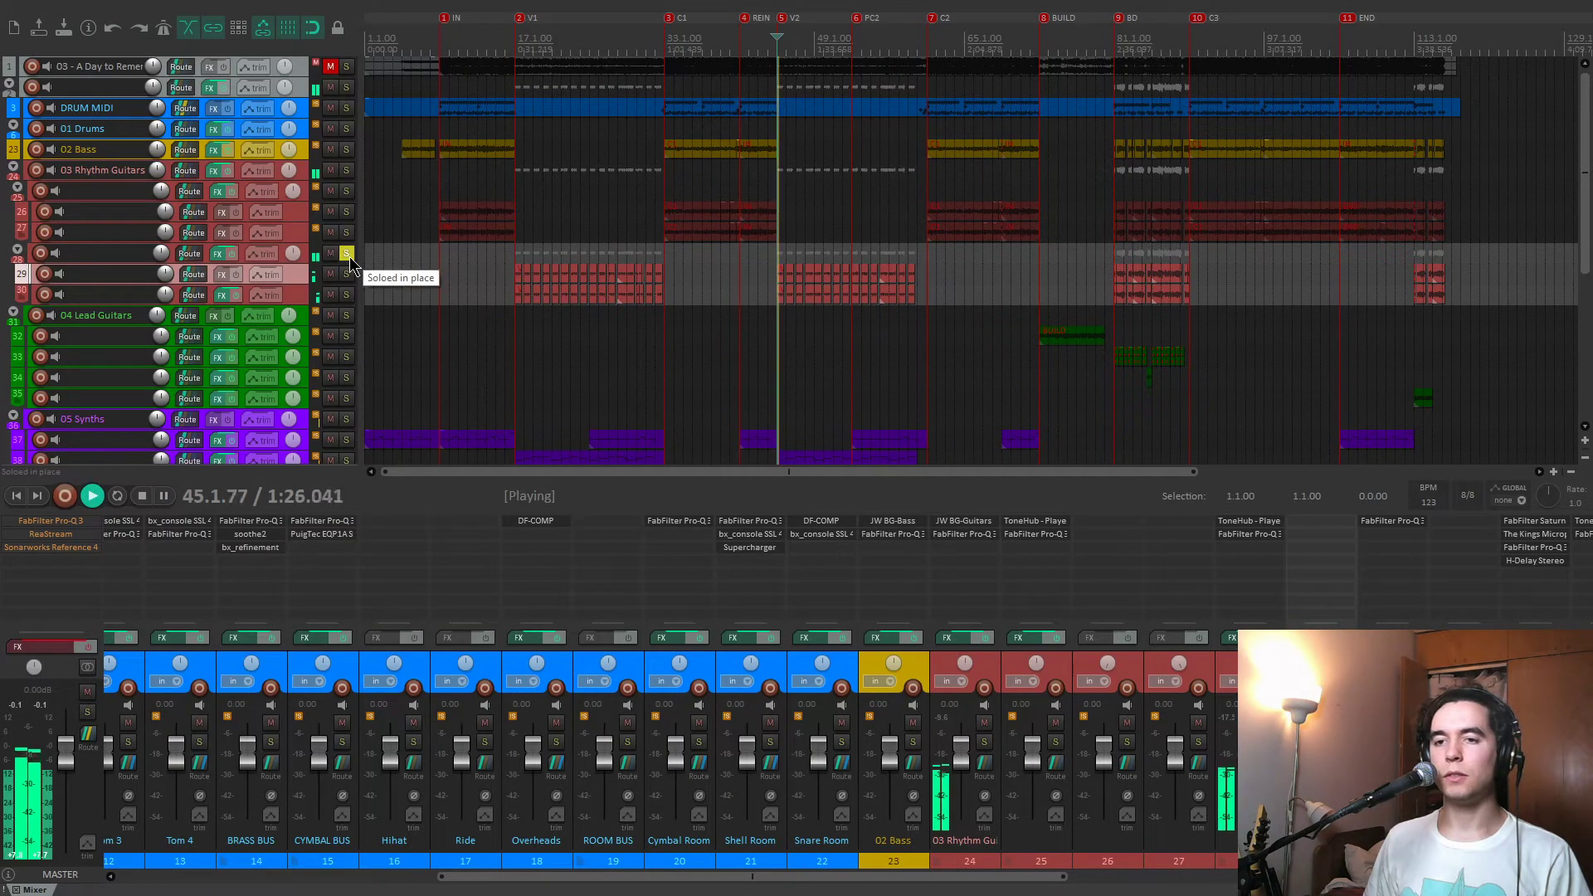
left_click(352, 193)
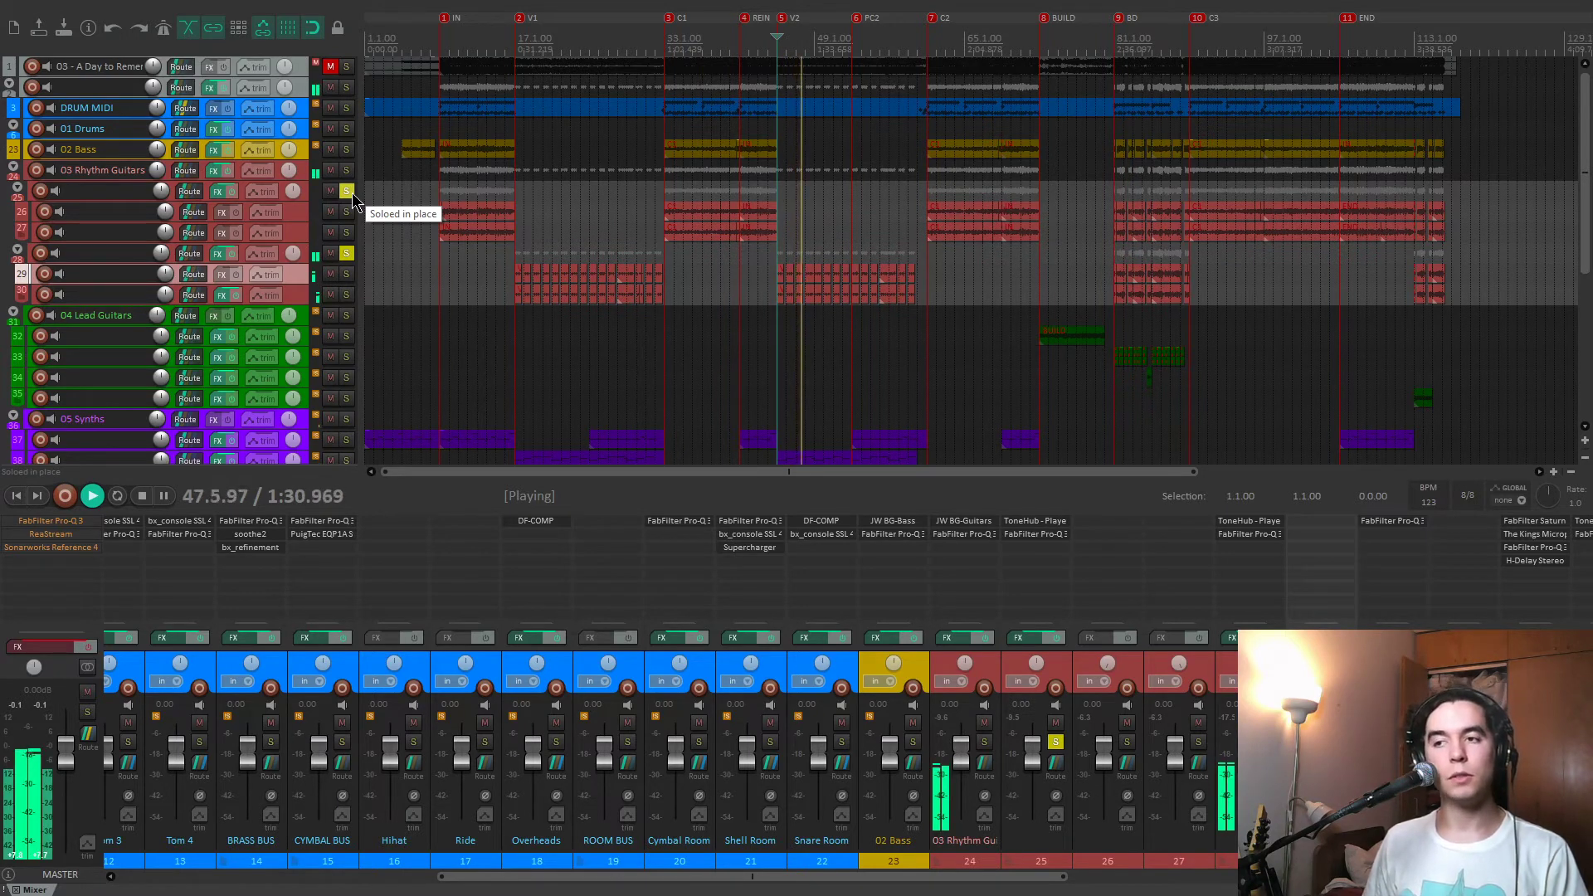
key("7")
key("space")
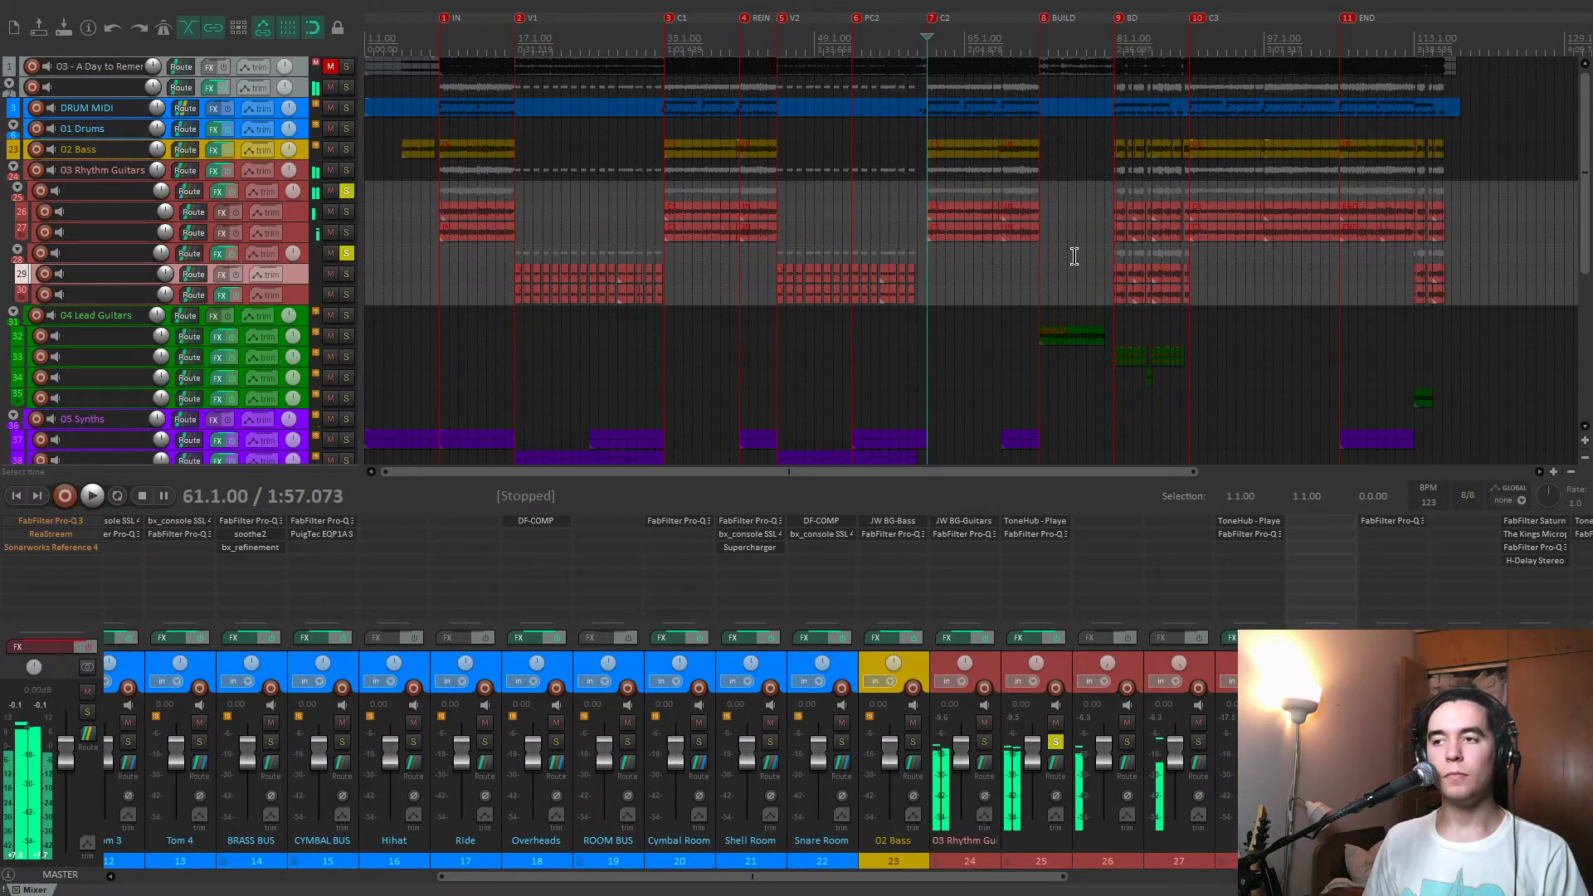
Play from the BD marker and alternate the solos on tracks 25 and 28 to compare the two guitar layers.
left_click(1075, 256)
scroll(1024, 284, "up", 5)
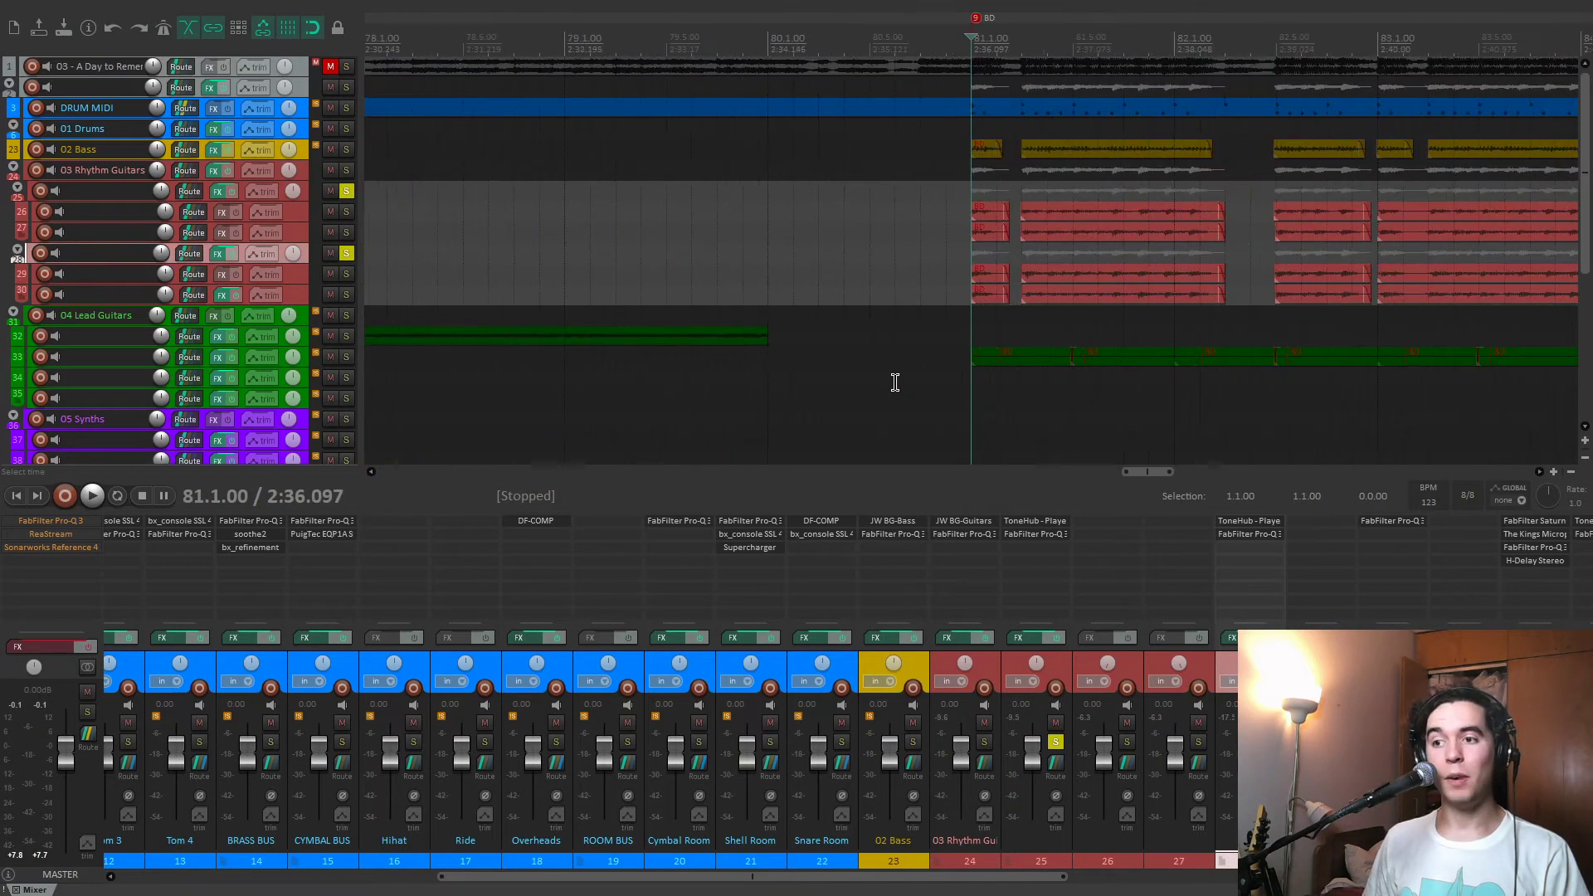
key("space")
left_click(347, 192)
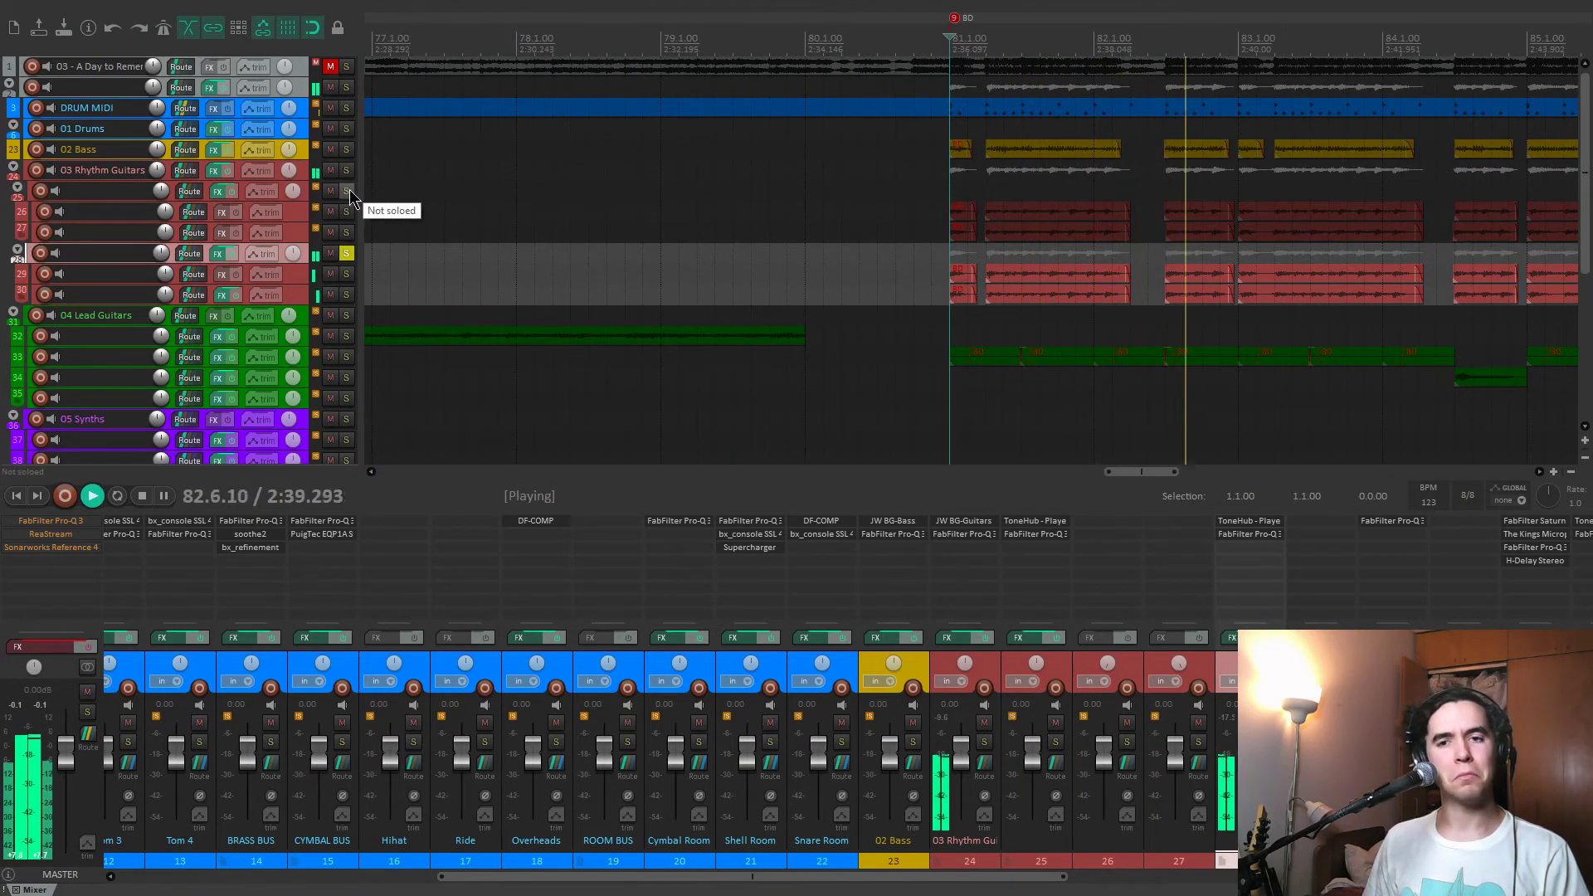
left_click(348, 191)
left_click(346, 254)
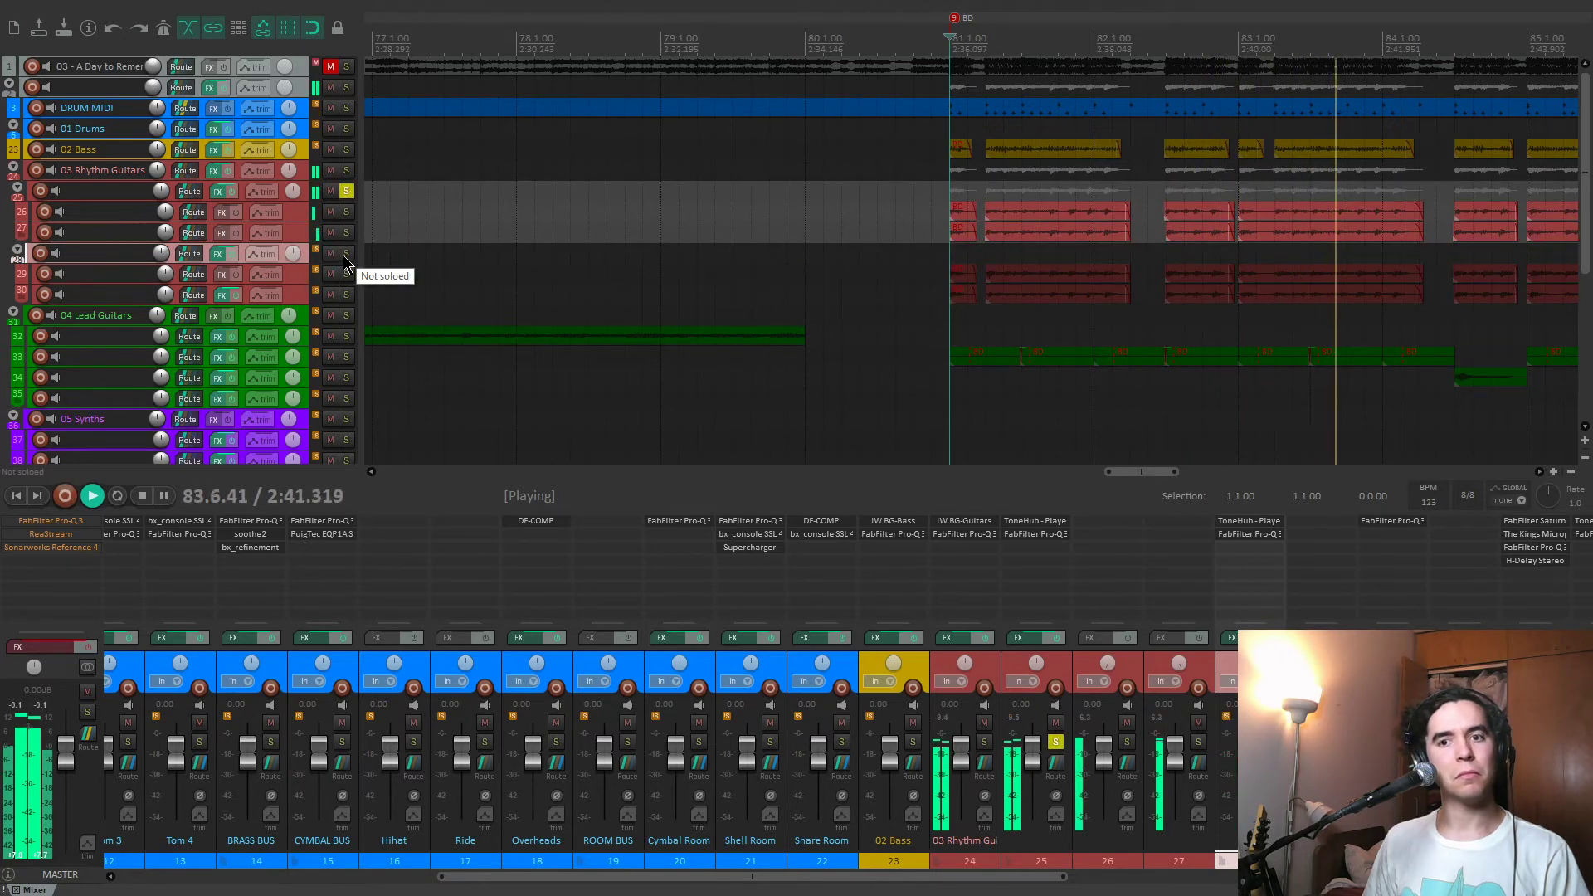
left_click(347, 253)
scroll(605, 271, "down", 5)
key("space")
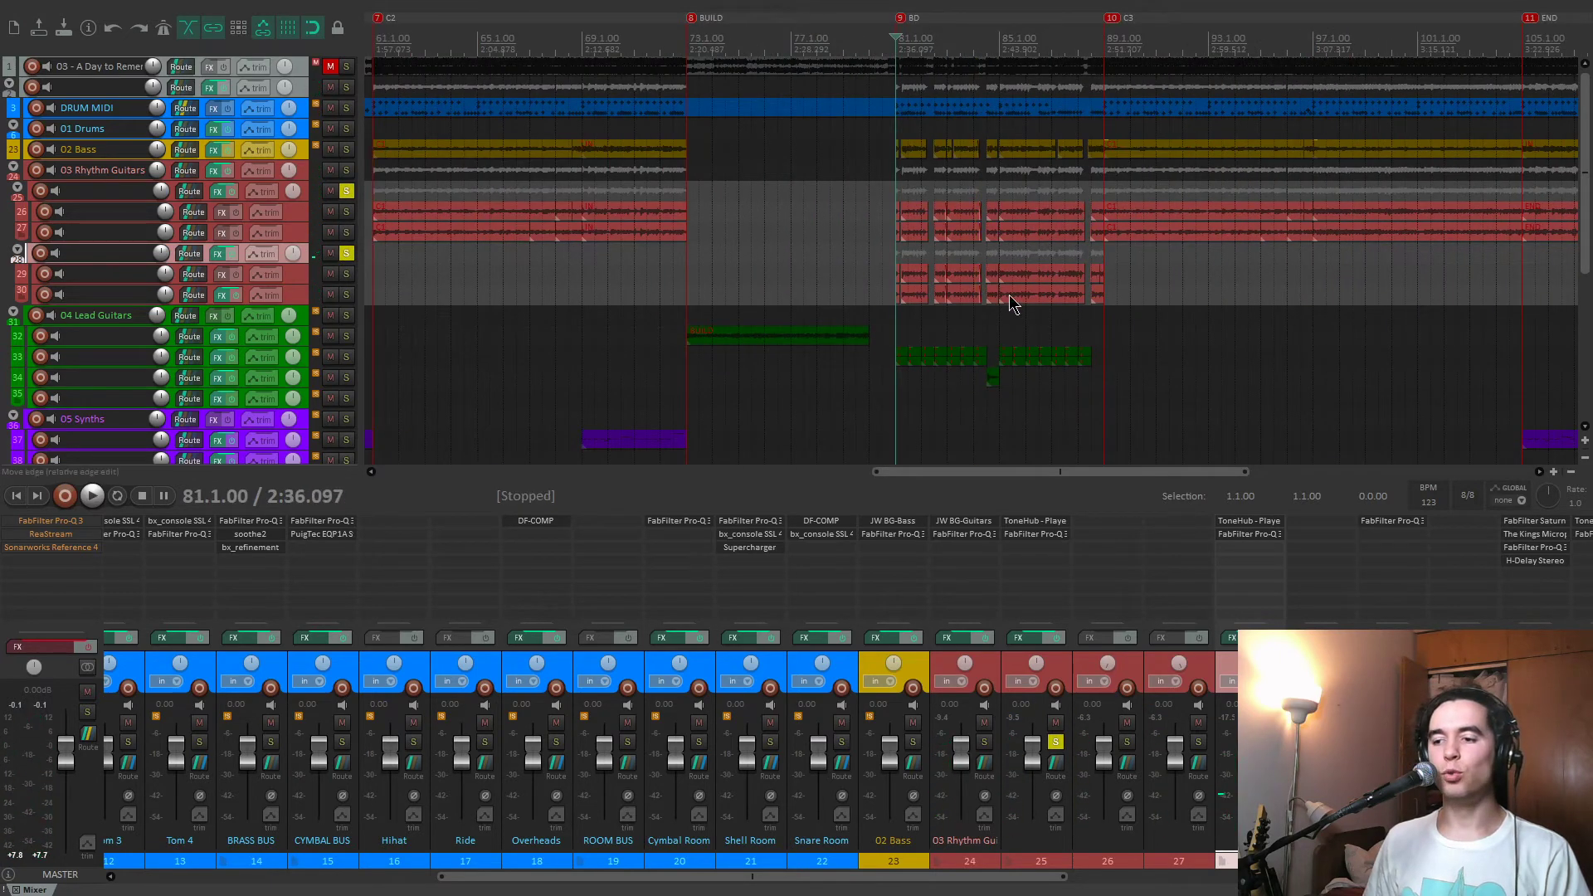
Unsolo tracks 28 and 25, and play the full mix from the BD marker.
left_click(347, 253)
left_click(1054, 742)
key("space")
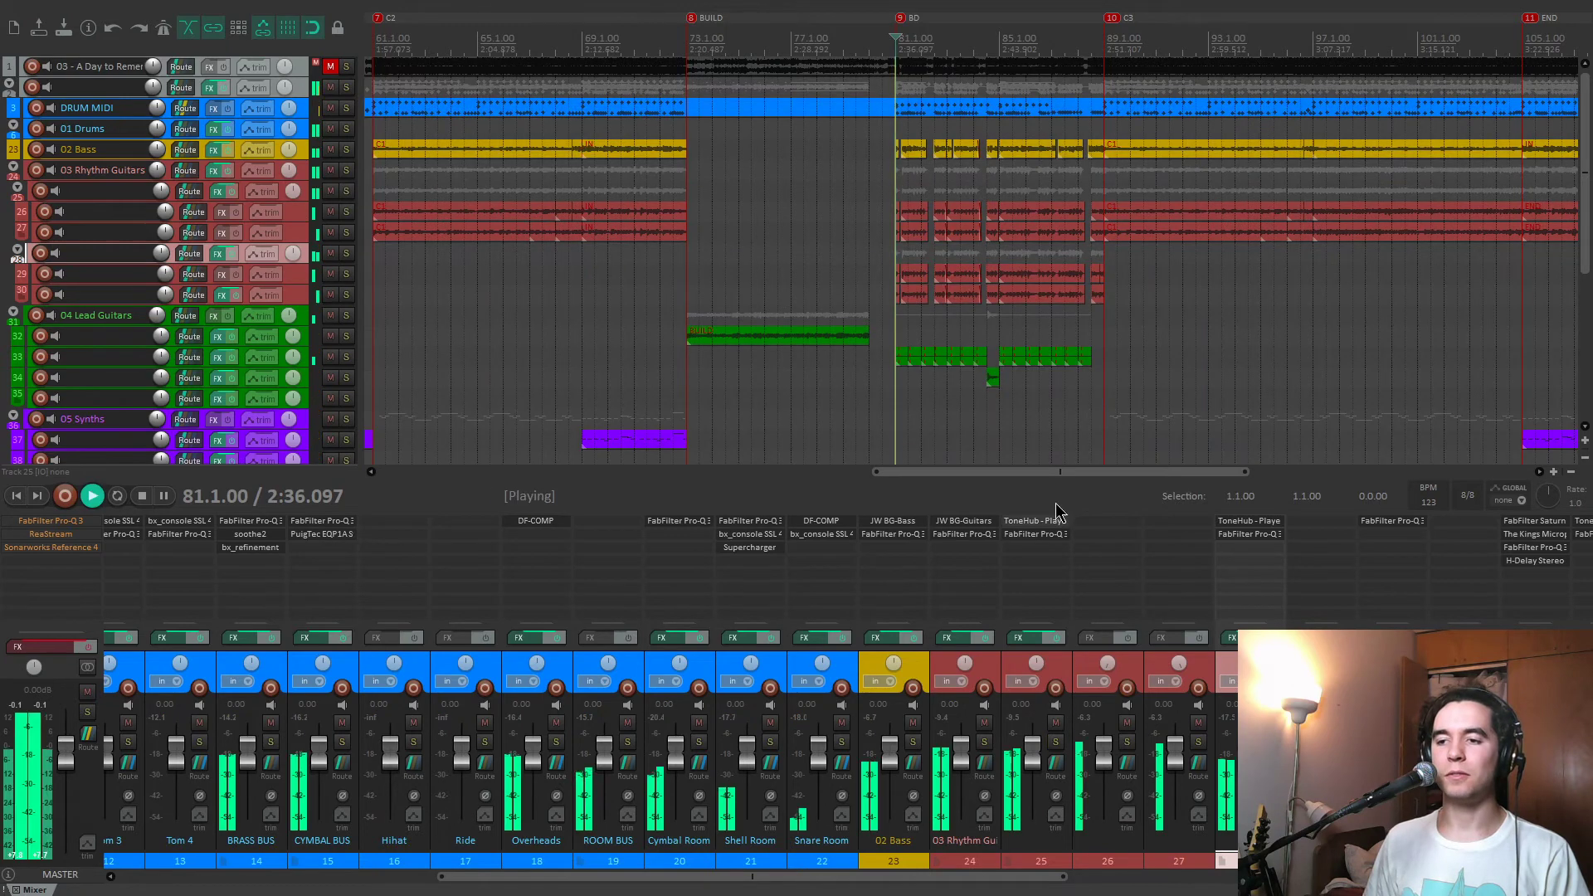
Solo 03 Rhythm Guitars, check and remove the FabFilter Pro-Q 3 on track 30, and unsolo the folder.
left_click(981, 743)
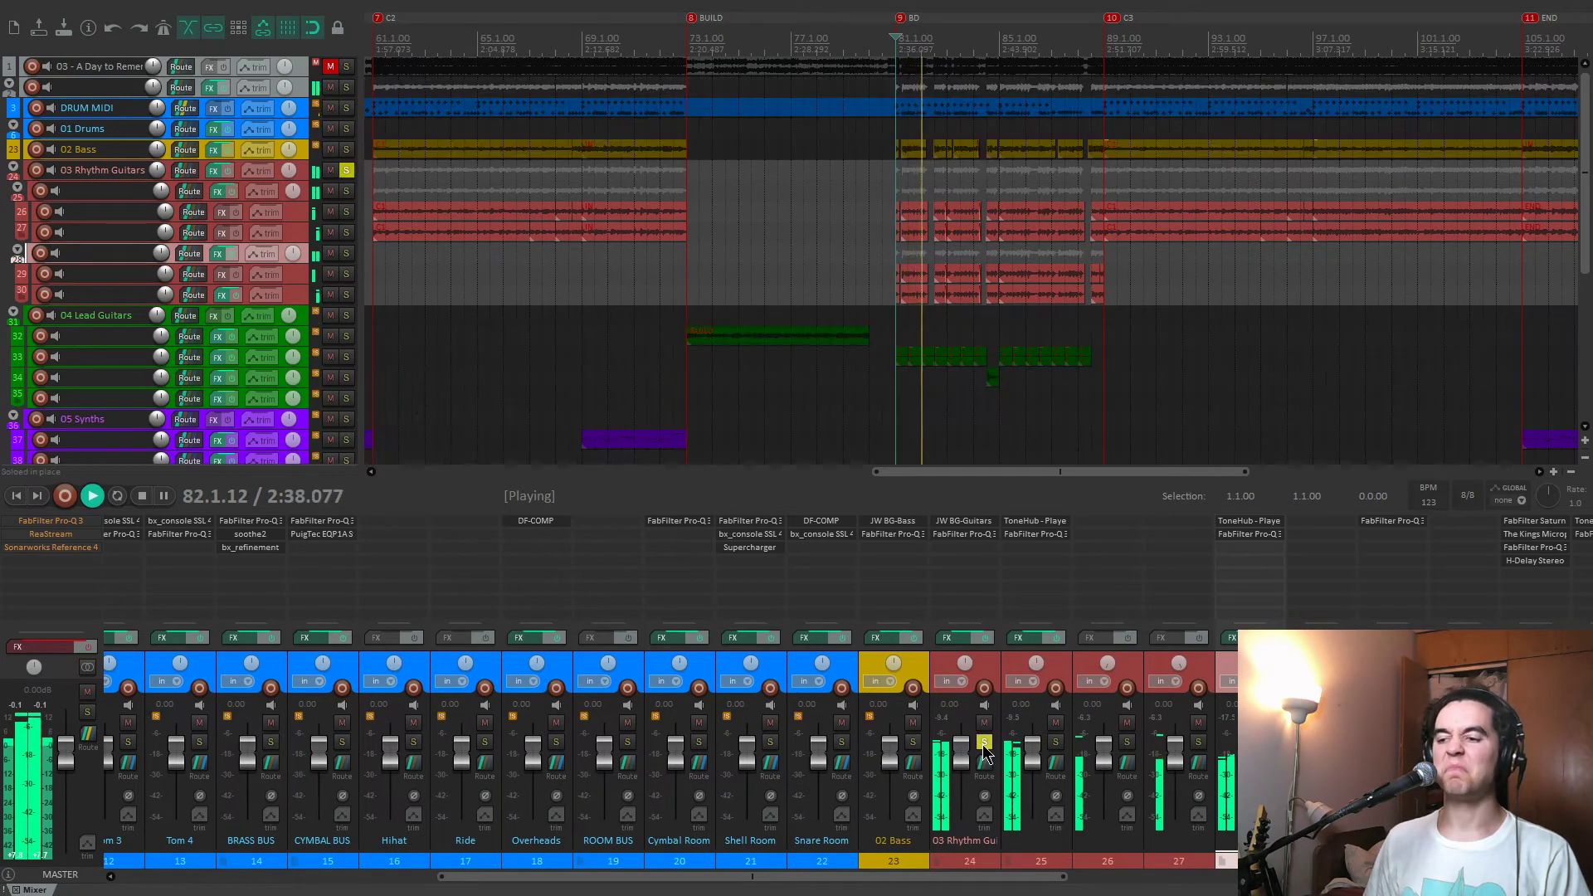
left_click(1411, 521)
left_click(887, 64)
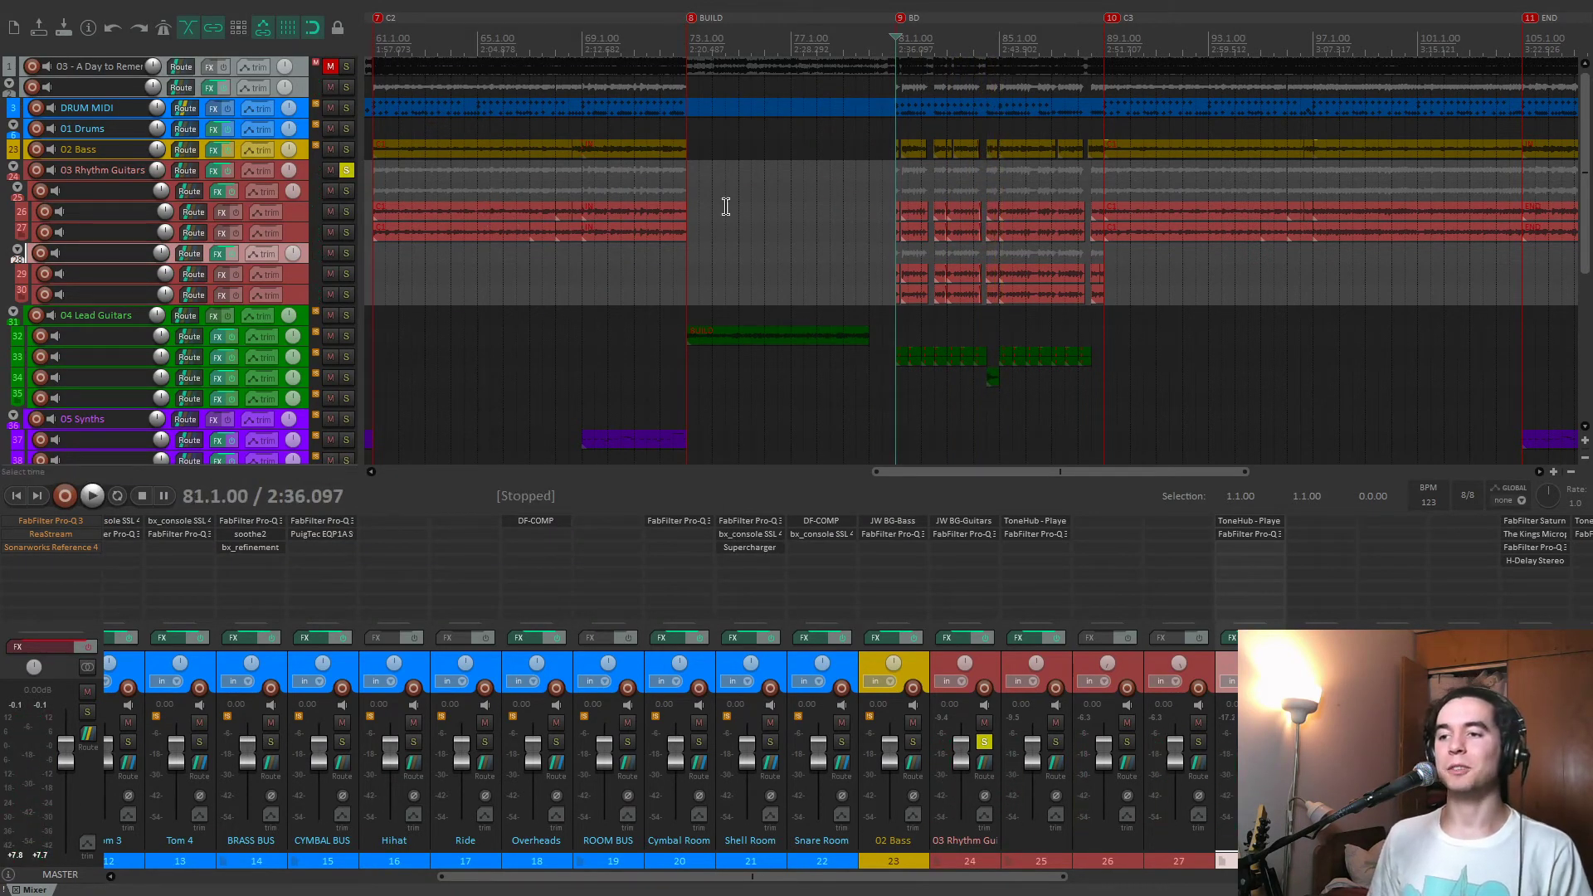
scroll(1089, 246, "down", 6)
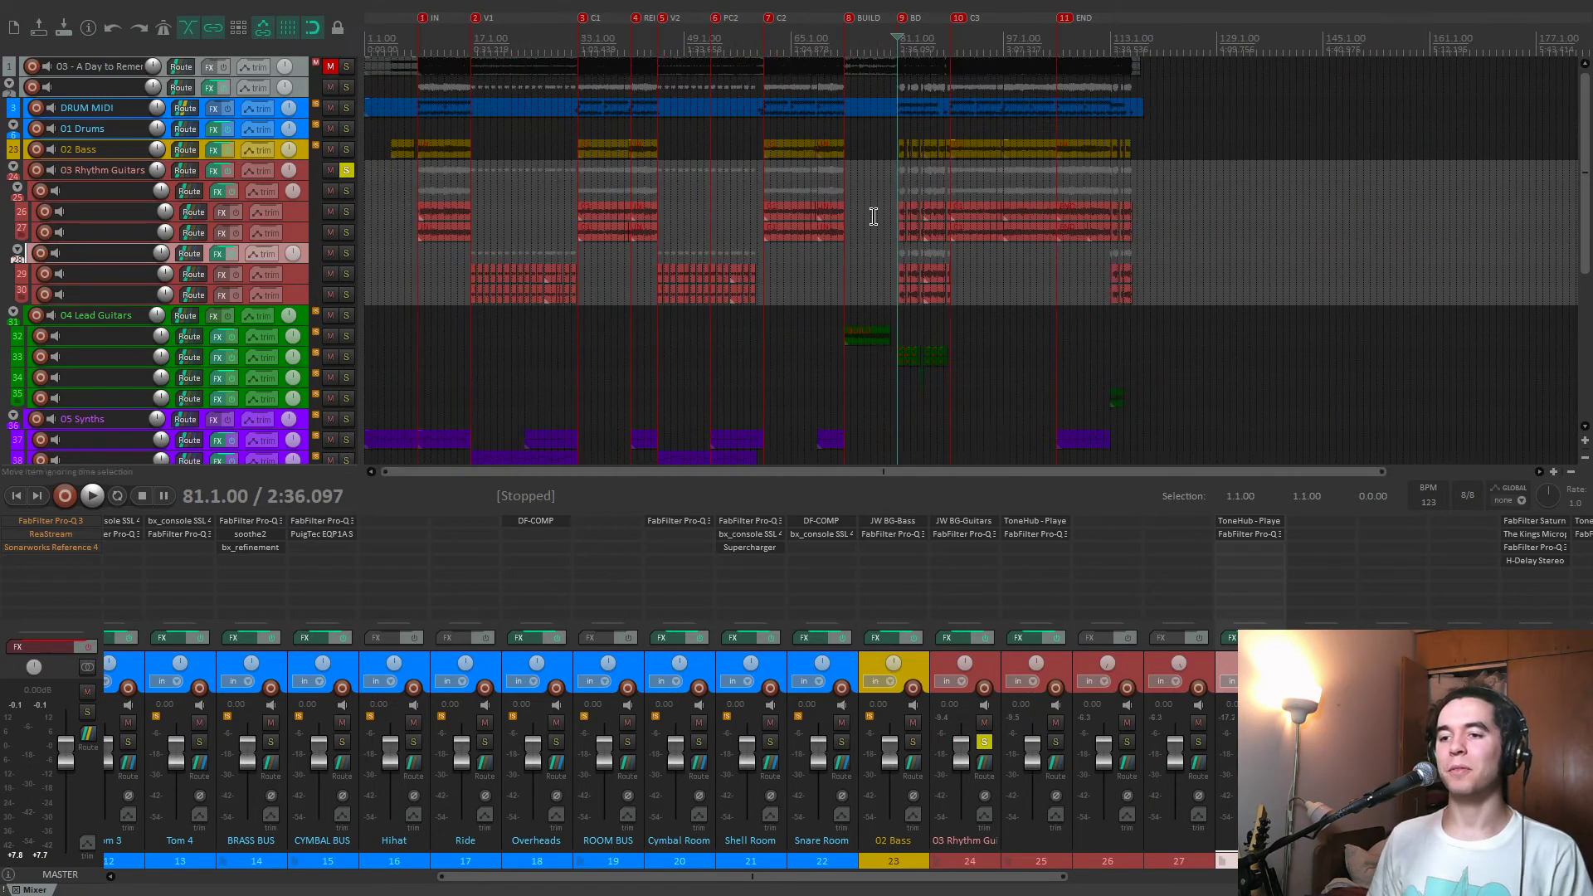
left_click(347, 170)
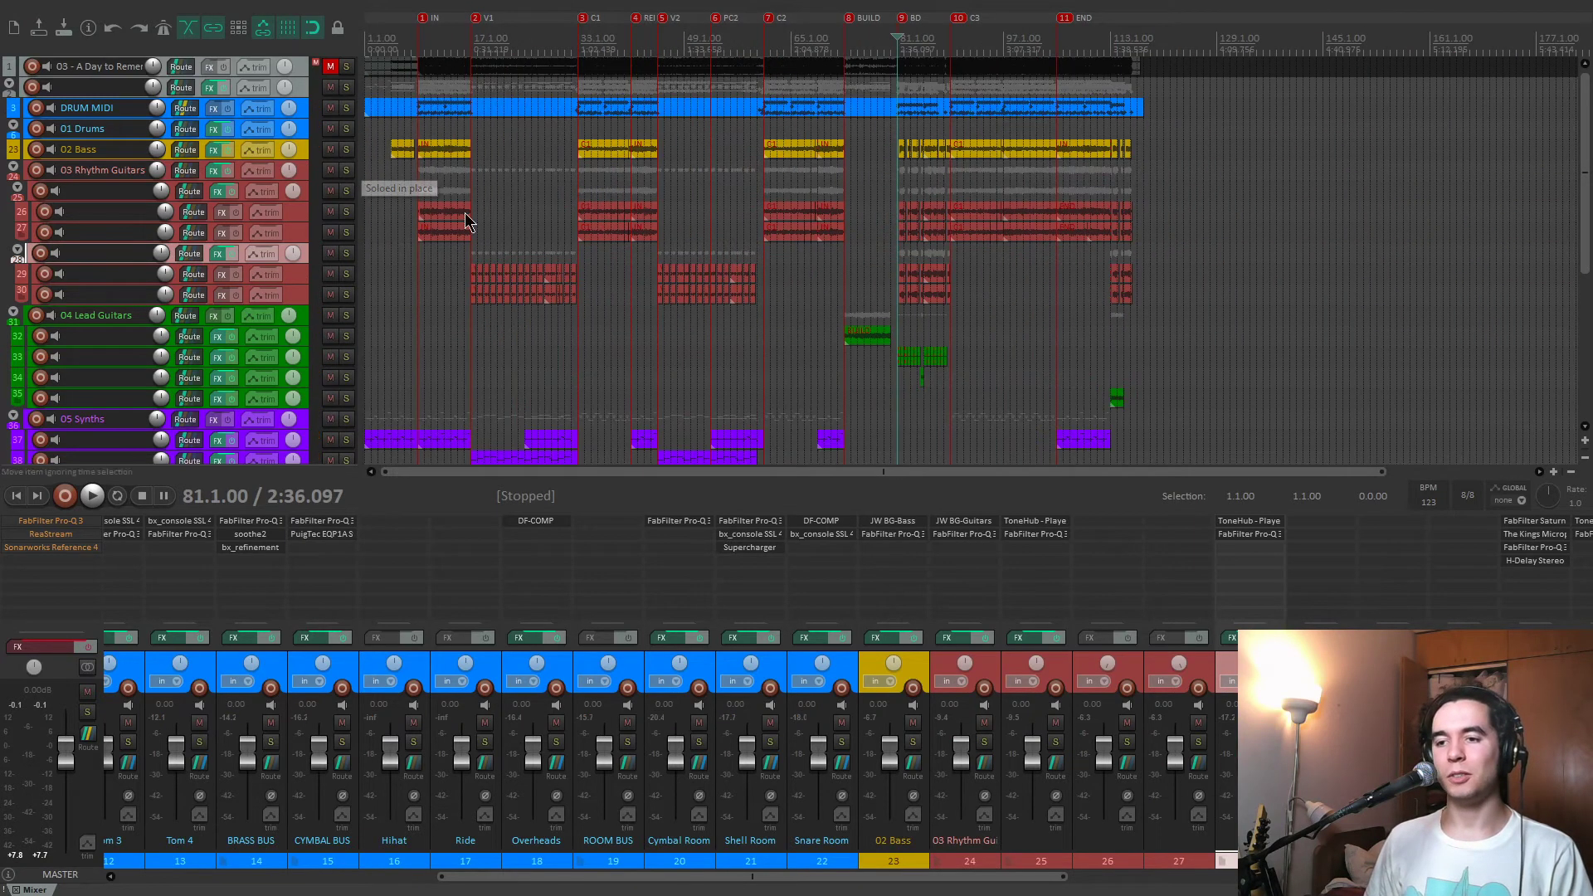
Play the full mix from the BUILD marker and bring the lead guitar channels into view.
left_click(865, 306)
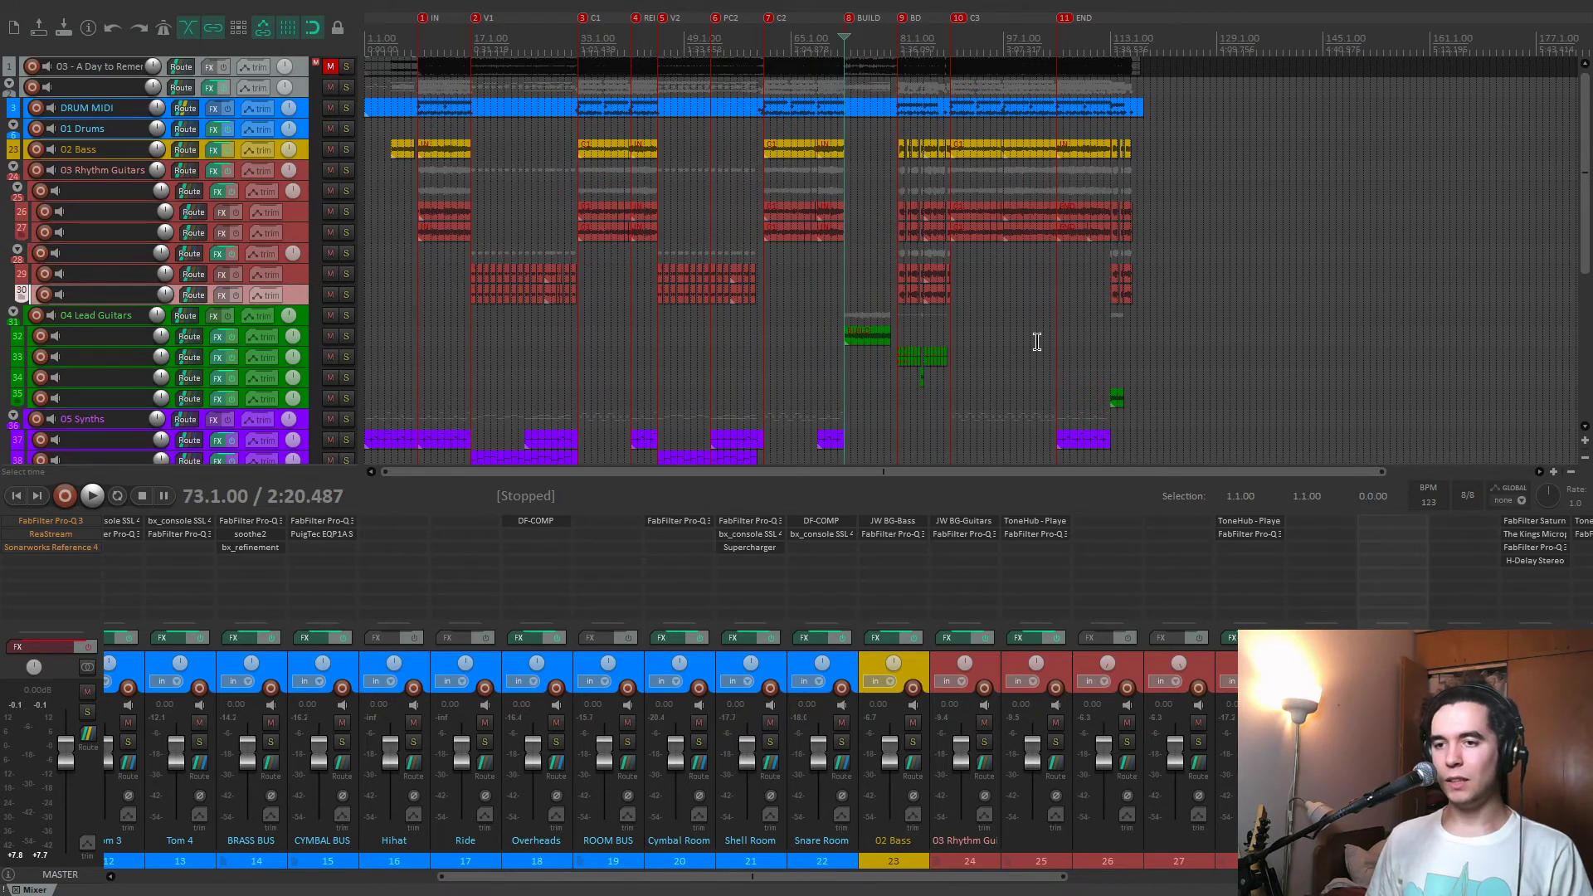
key("space")
scroll(1162, 388, "up", 4)
scroll(1067, 739, "down", 5)
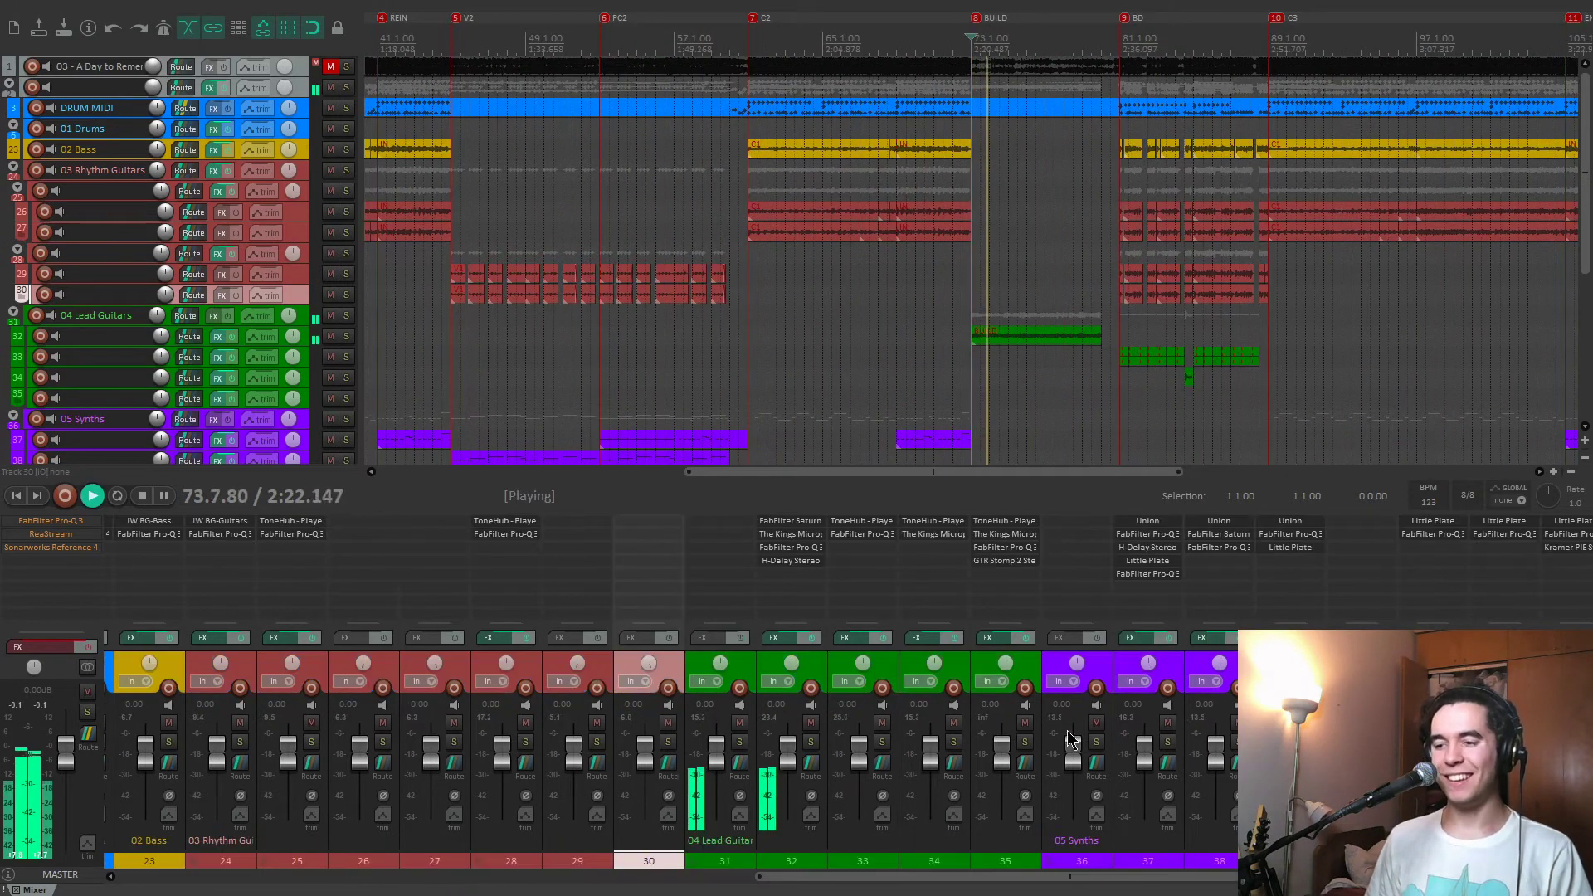
Solo track 32, audition it from the BUILD marker with its effects bypassed, and re-enable the effects chain.
left_click(812, 741)
left_click(815, 638)
key("space")
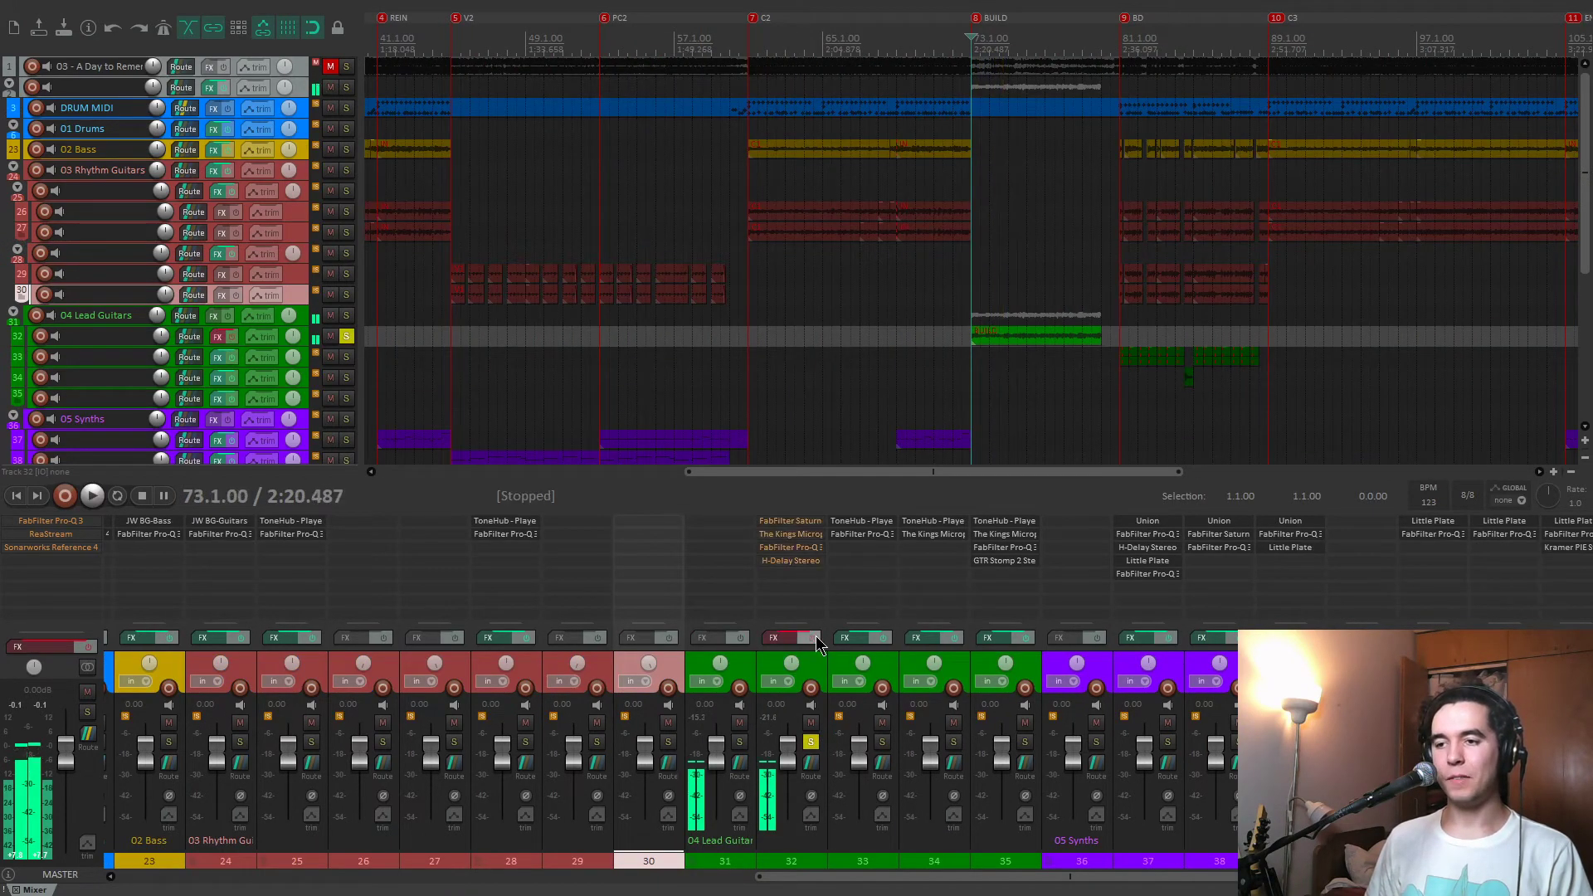
key("space")
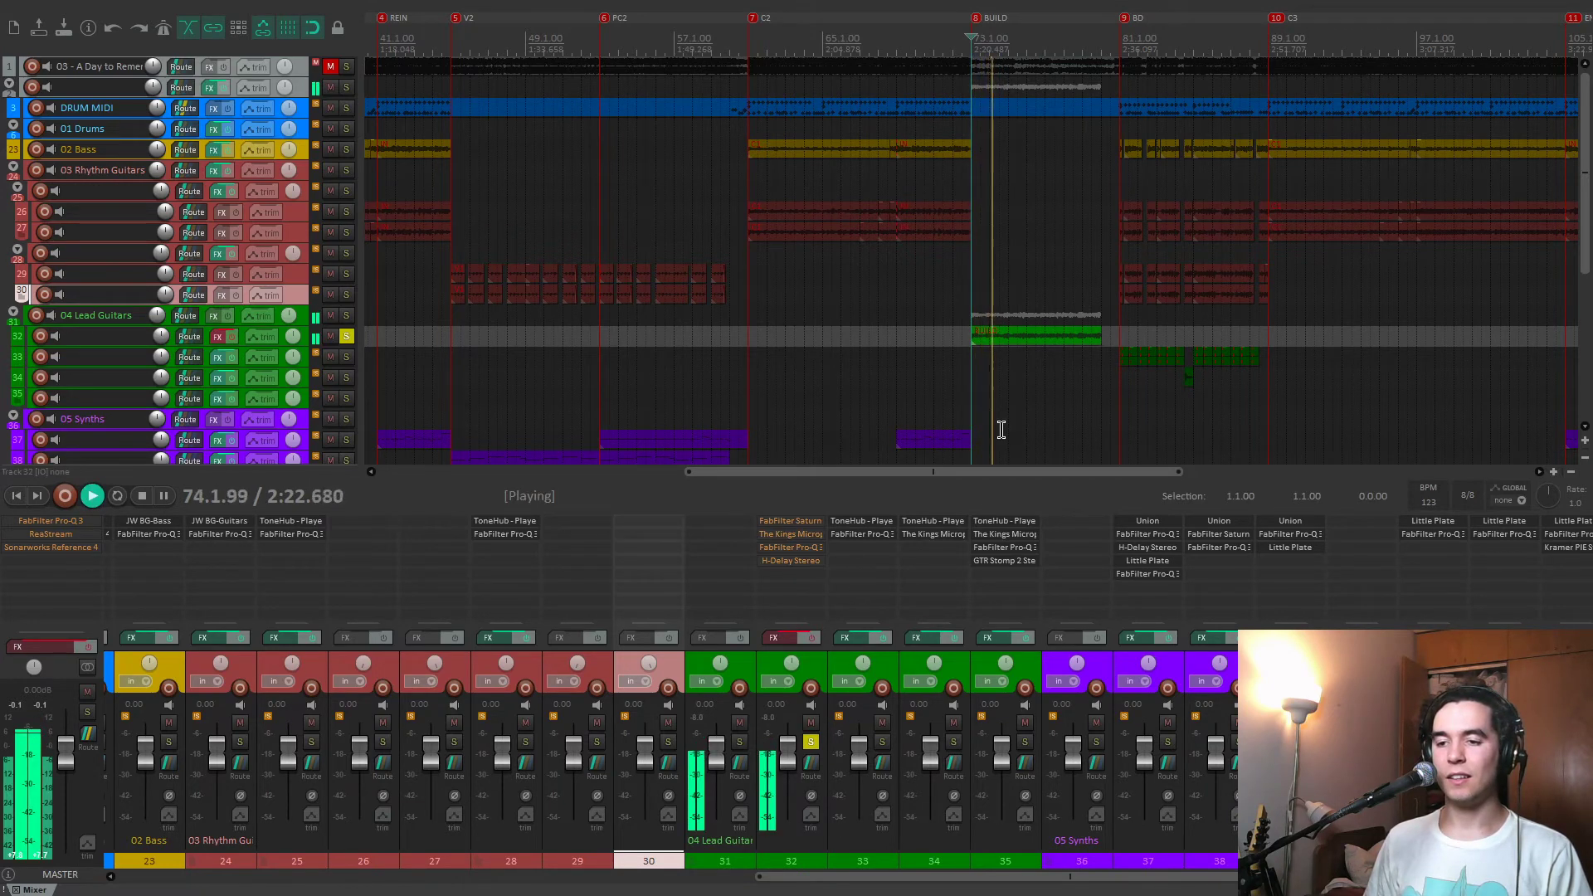
left_click(807, 638)
key("space")
Bypass The King's Microphones, Pro-Q 3 and H-Delay on track 32, and inspect the middle band of FabFilter Saturn.
left_click(799, 535, "shift")
left_click(803, 547, "shift")
left_click(806, 562, "shift")
left_click(804, 523)
left_click_drag(649, 146, 640, 120)
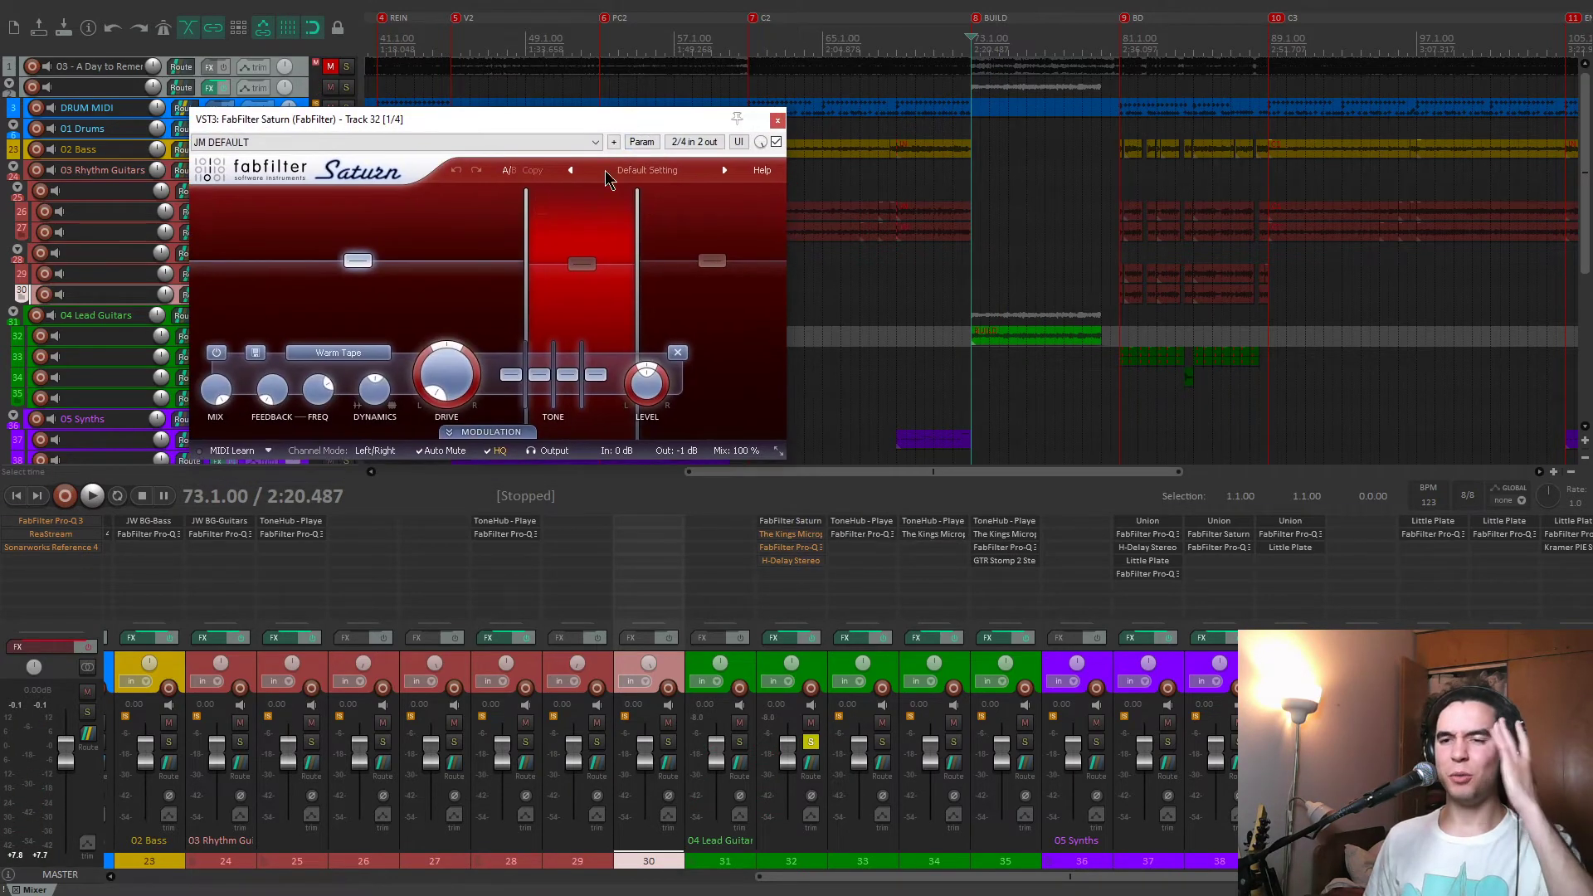
left_click(586, 217)
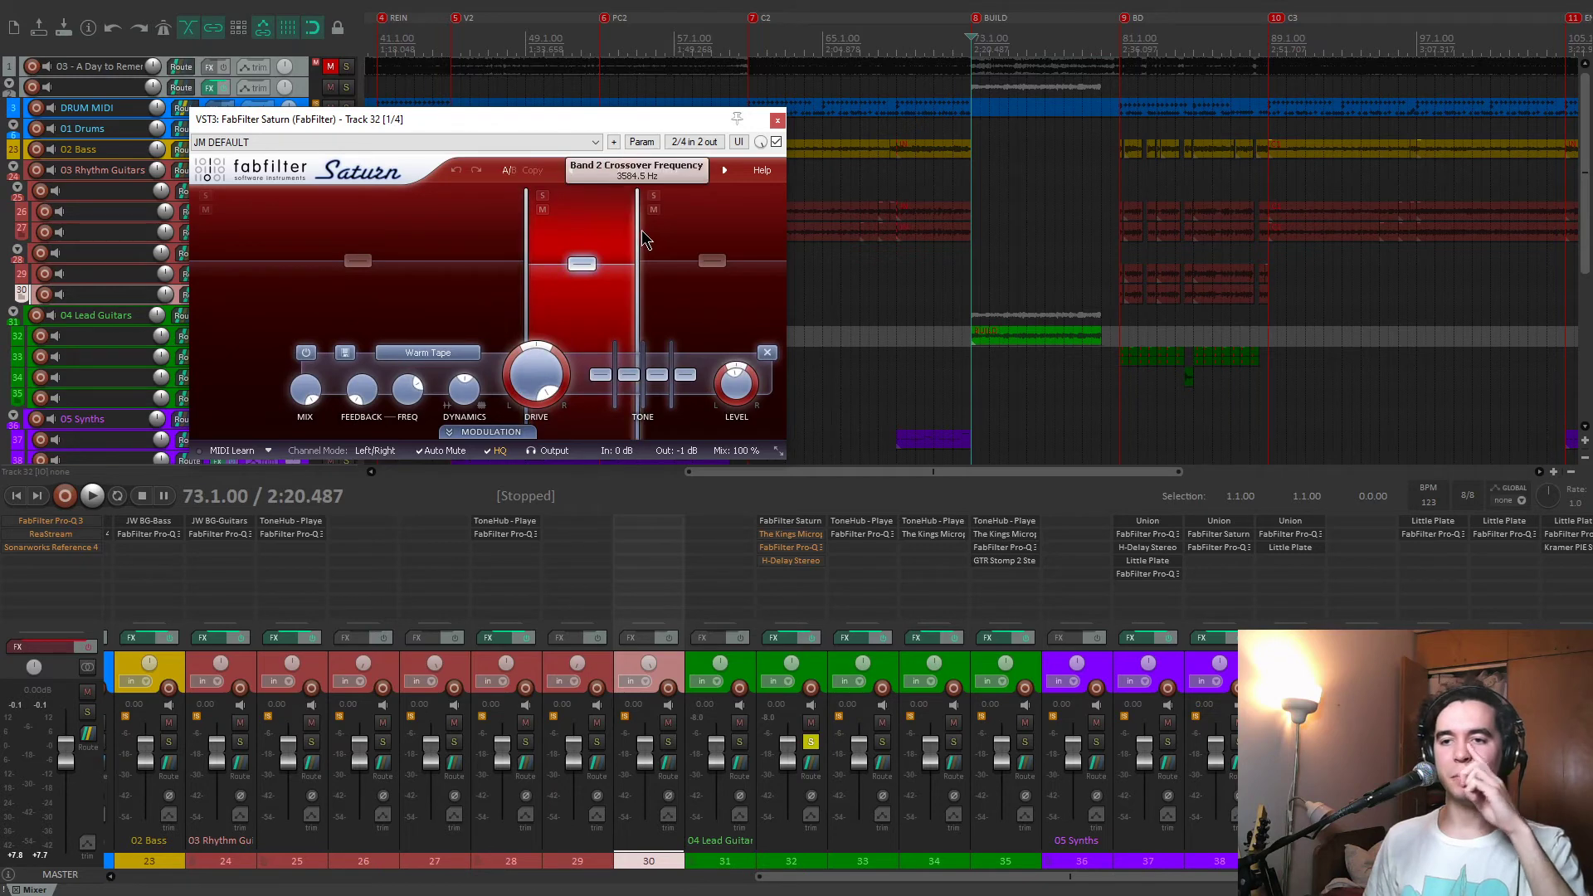
Play track 32, solo Saturn's middle band to hear its Warm Tape saturation, unsolo the band, and close the plug-in.
key("space")
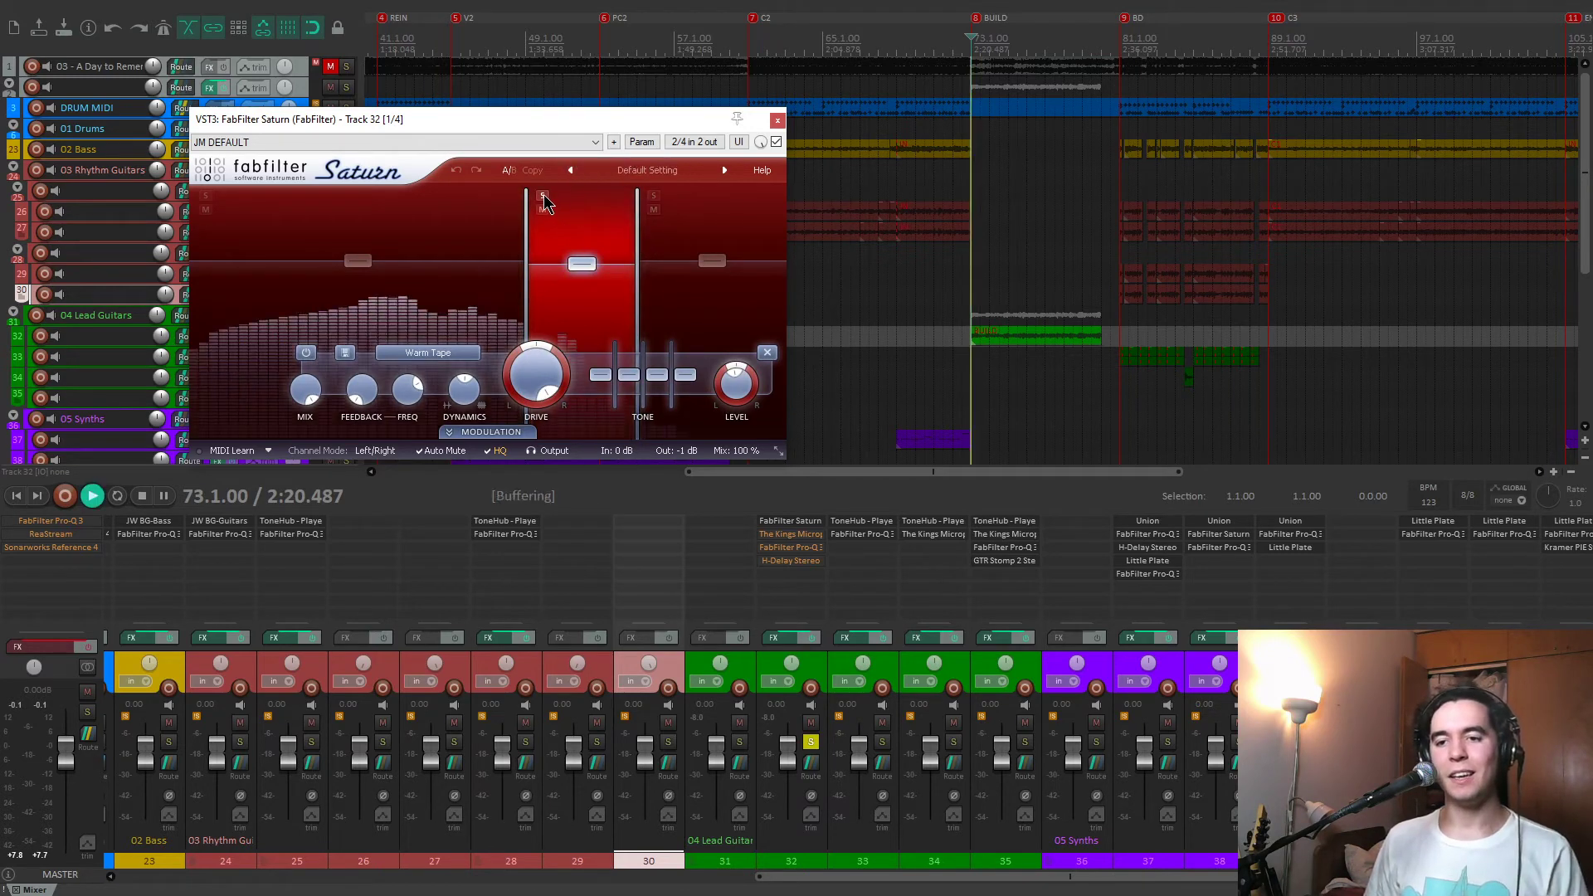
left_click(544, 196)
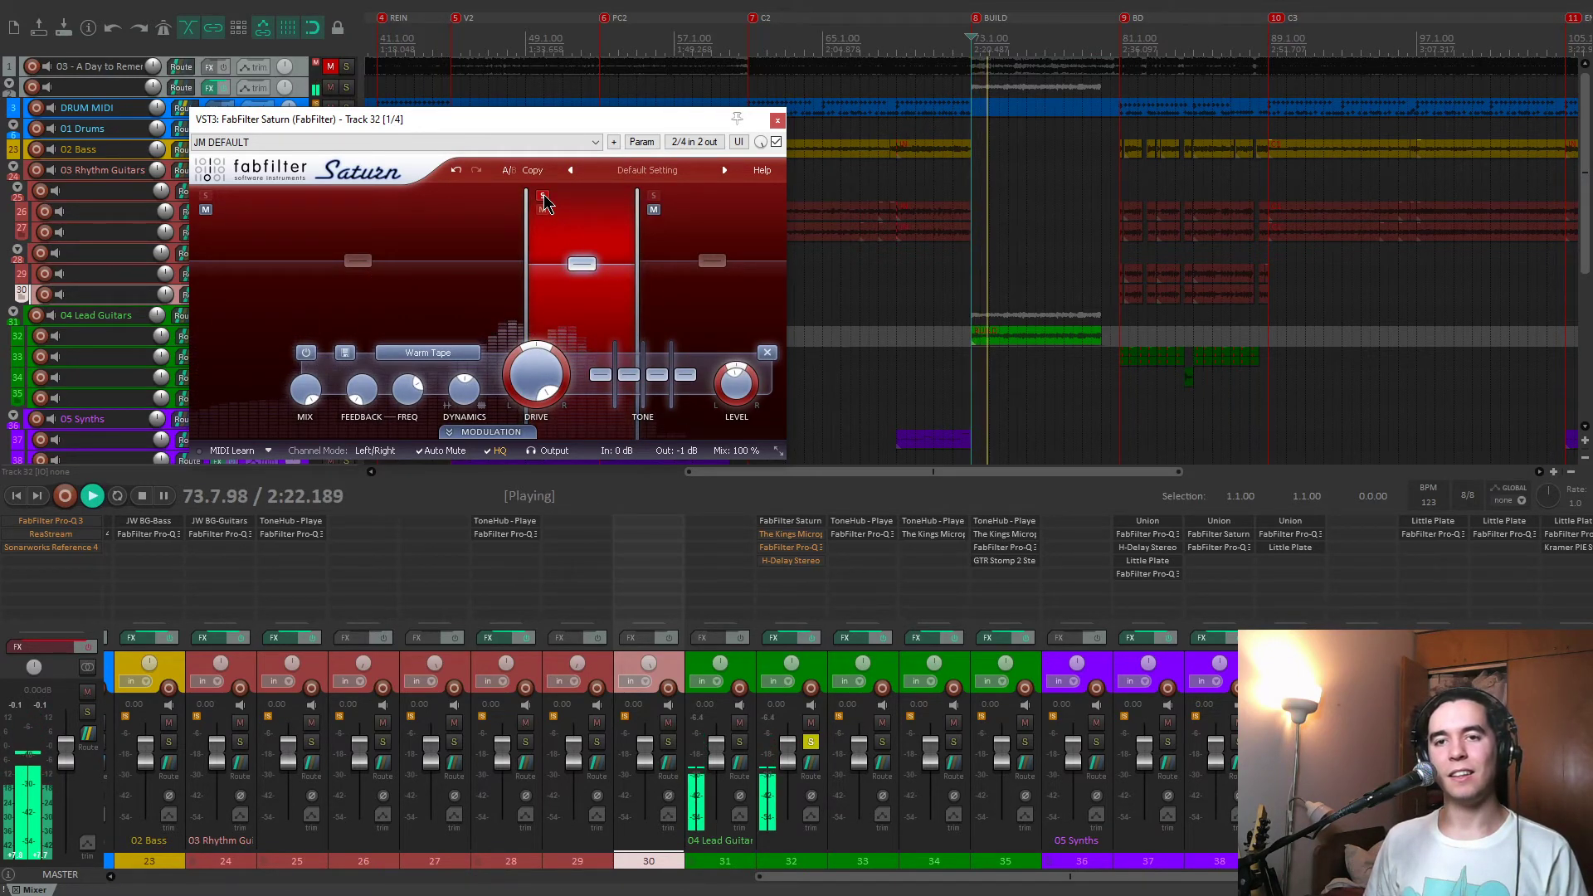
left_click(545, 196)
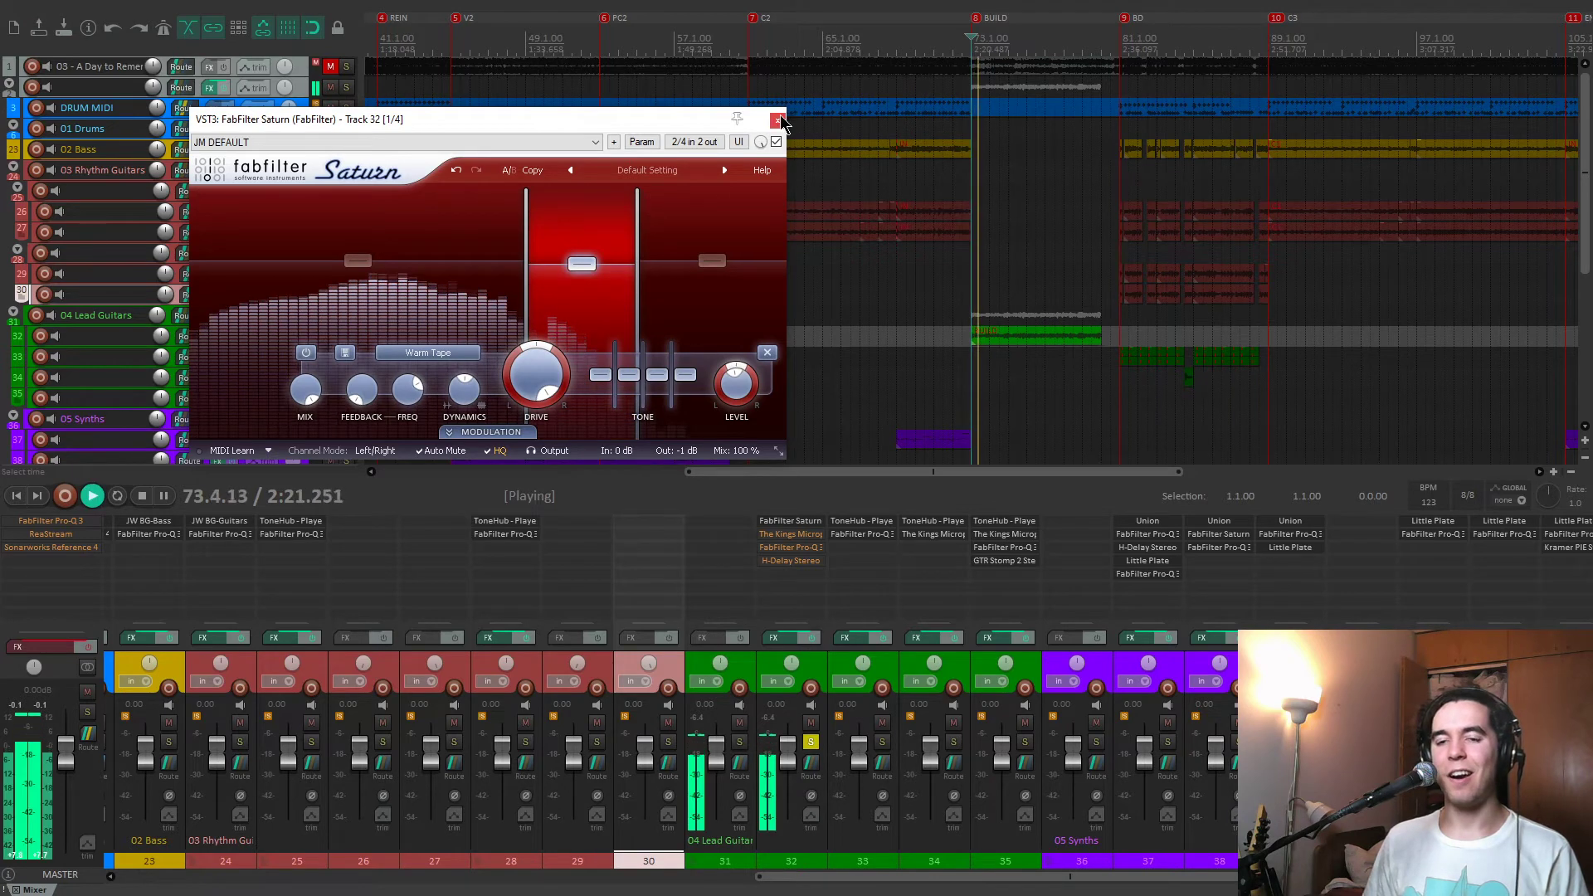
key("space")
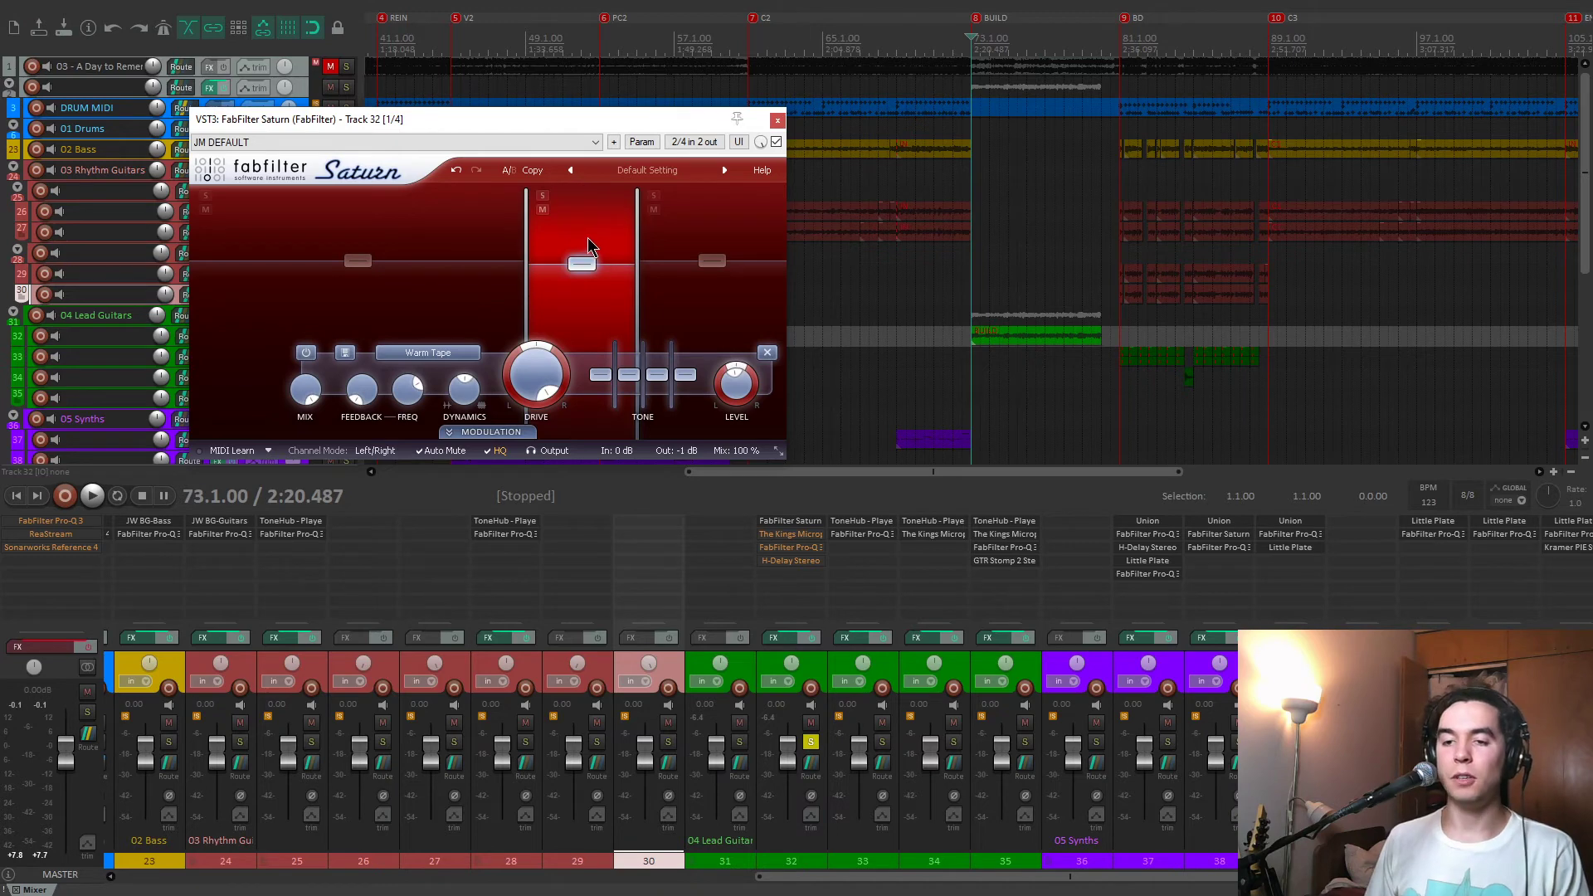
left_click_drag(650, 117, 668, 107)
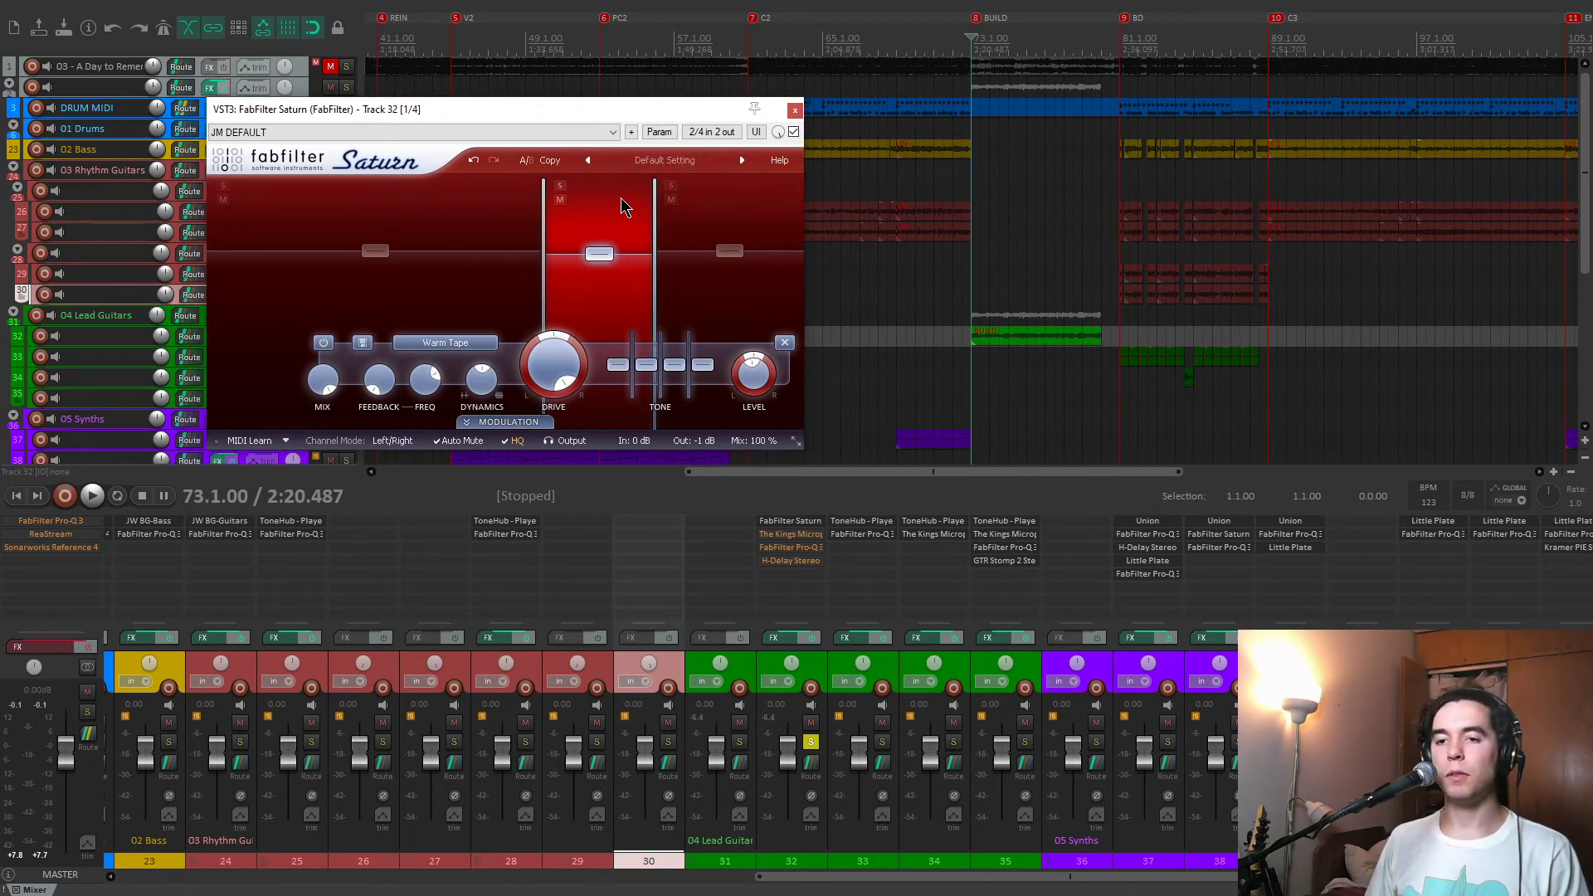
left_click(793, 111)
Enable The King's Microphones on track 32 and compare King George VI and Queen Elizabeth position 2 before restoring King George V position 2.
left_click(785, 534)
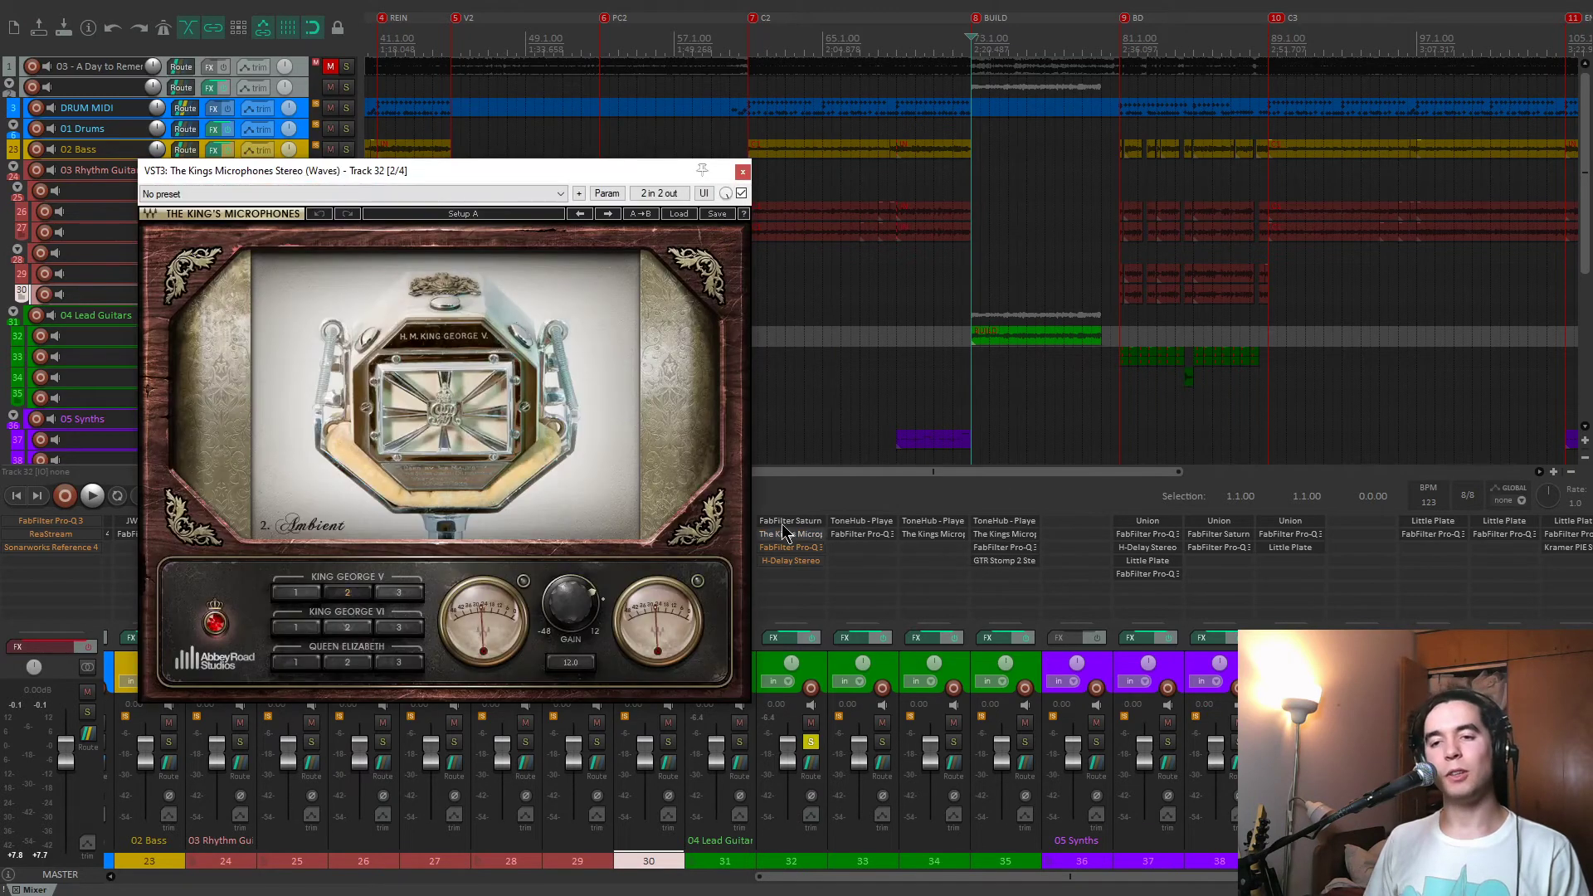
left_click_drag(556, 176, 828, 116)
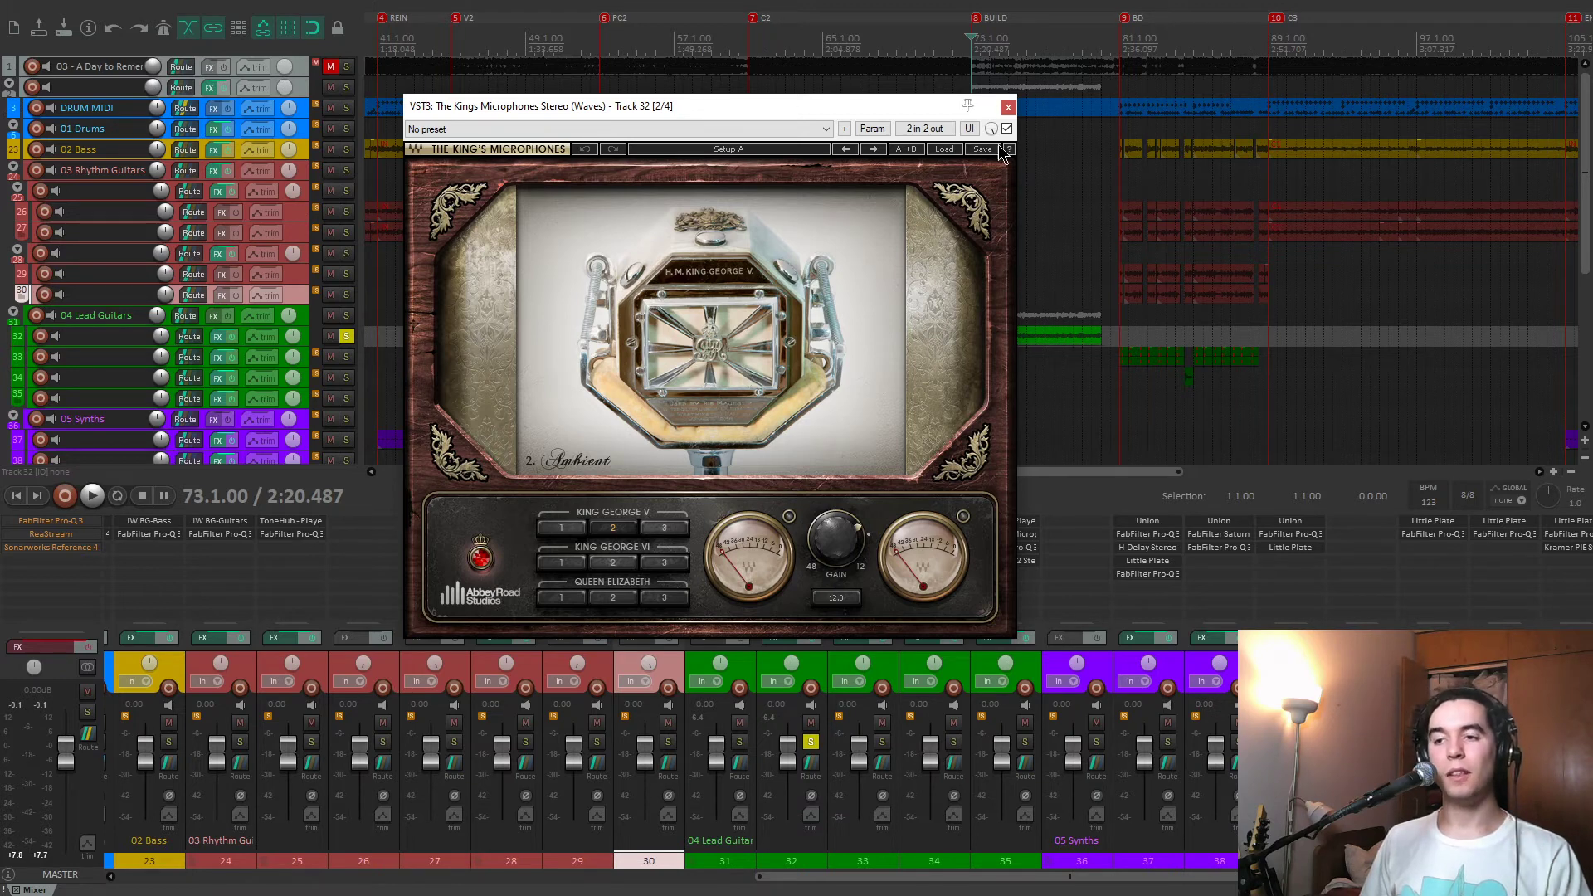
key("space")
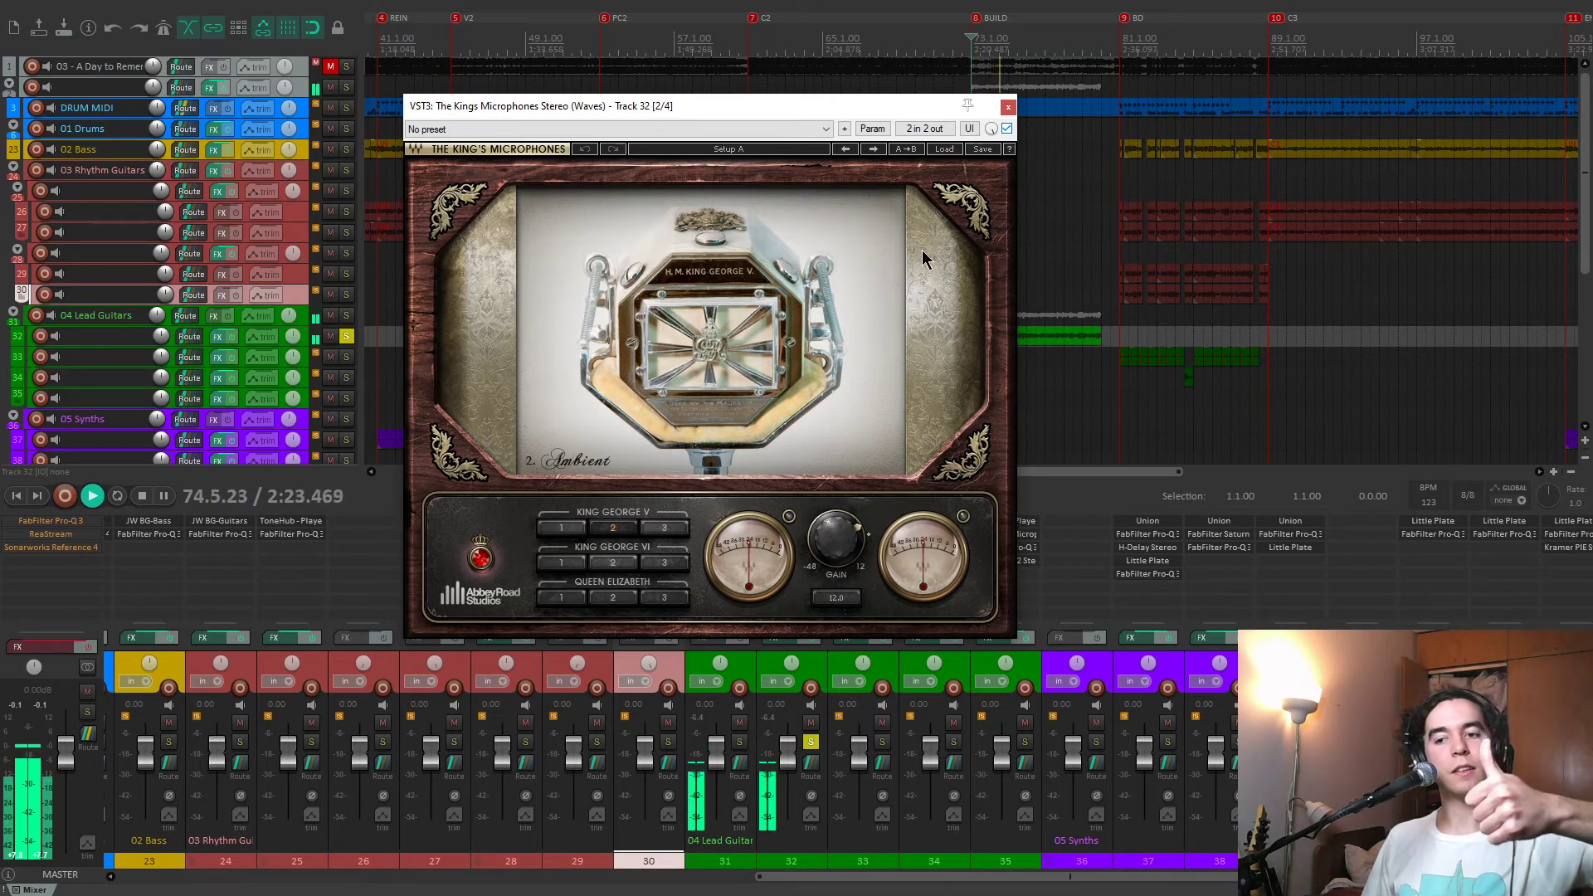
left_click(613, 563)
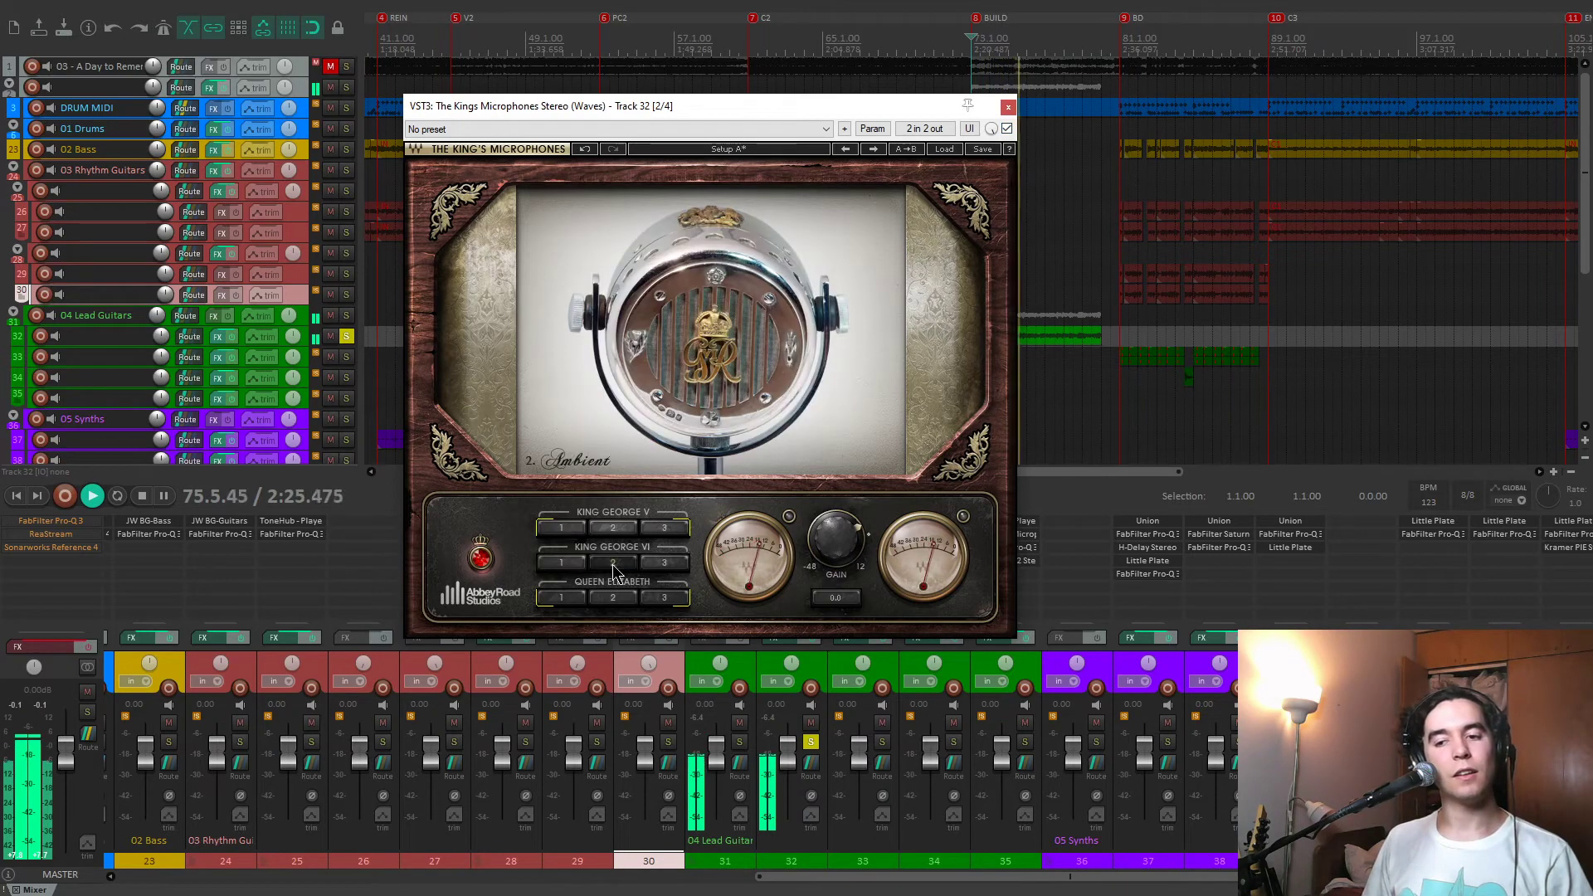
left_click(662, 565)
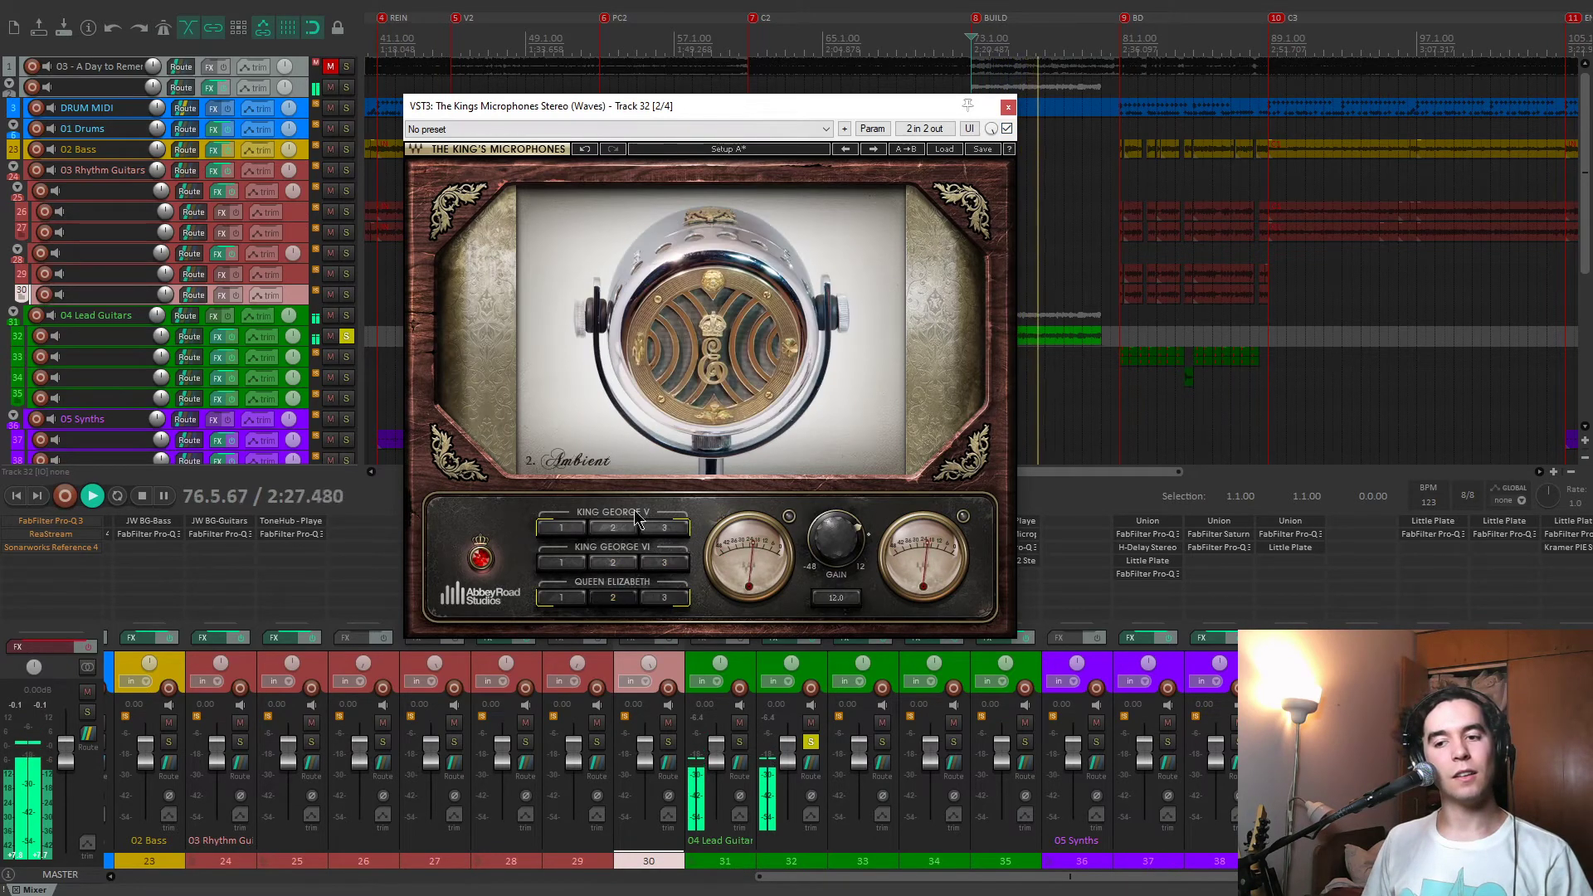
left_click(616, 531)
key("space")
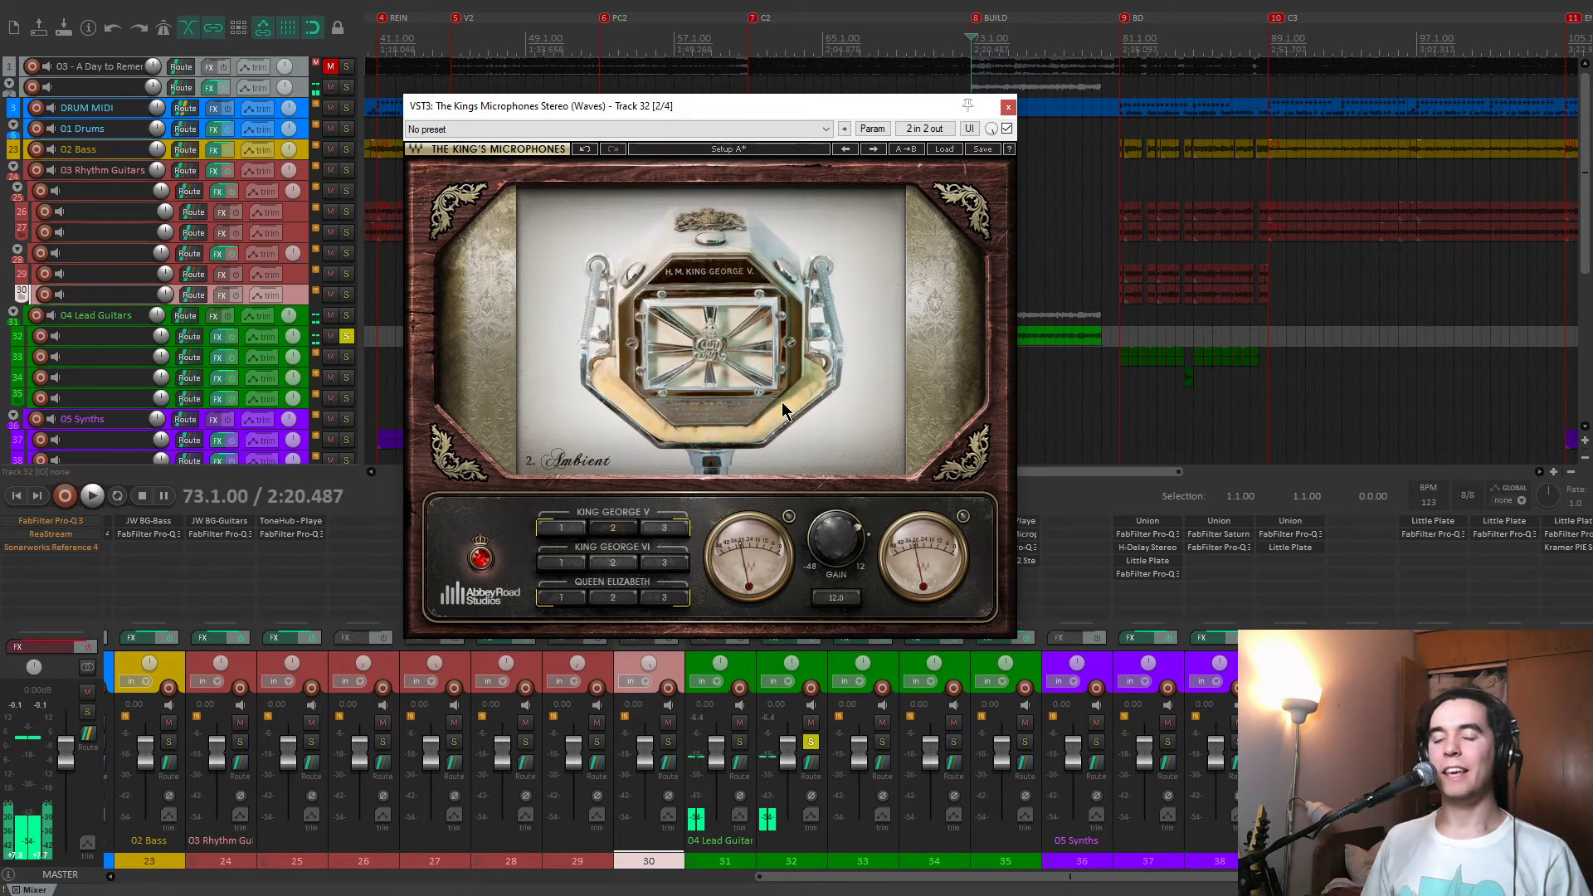
left_click(1008, 106)
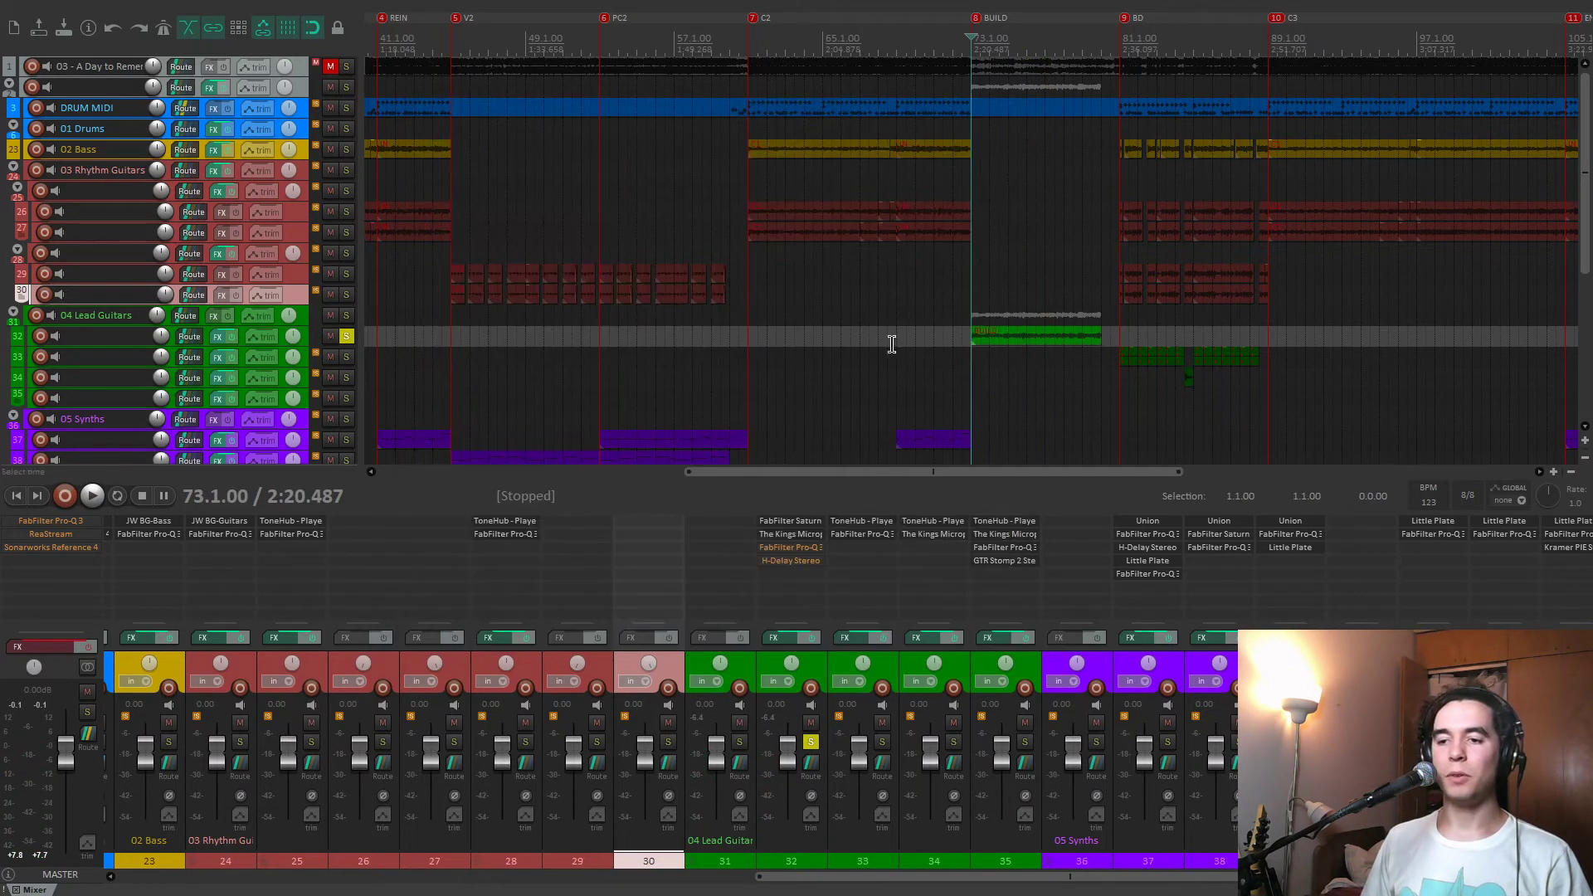
Enable Pro-Q 3 on track 32 and solo-listen to its 606.68 Hz cut during playback.
key("space")
left_click(812, 549)
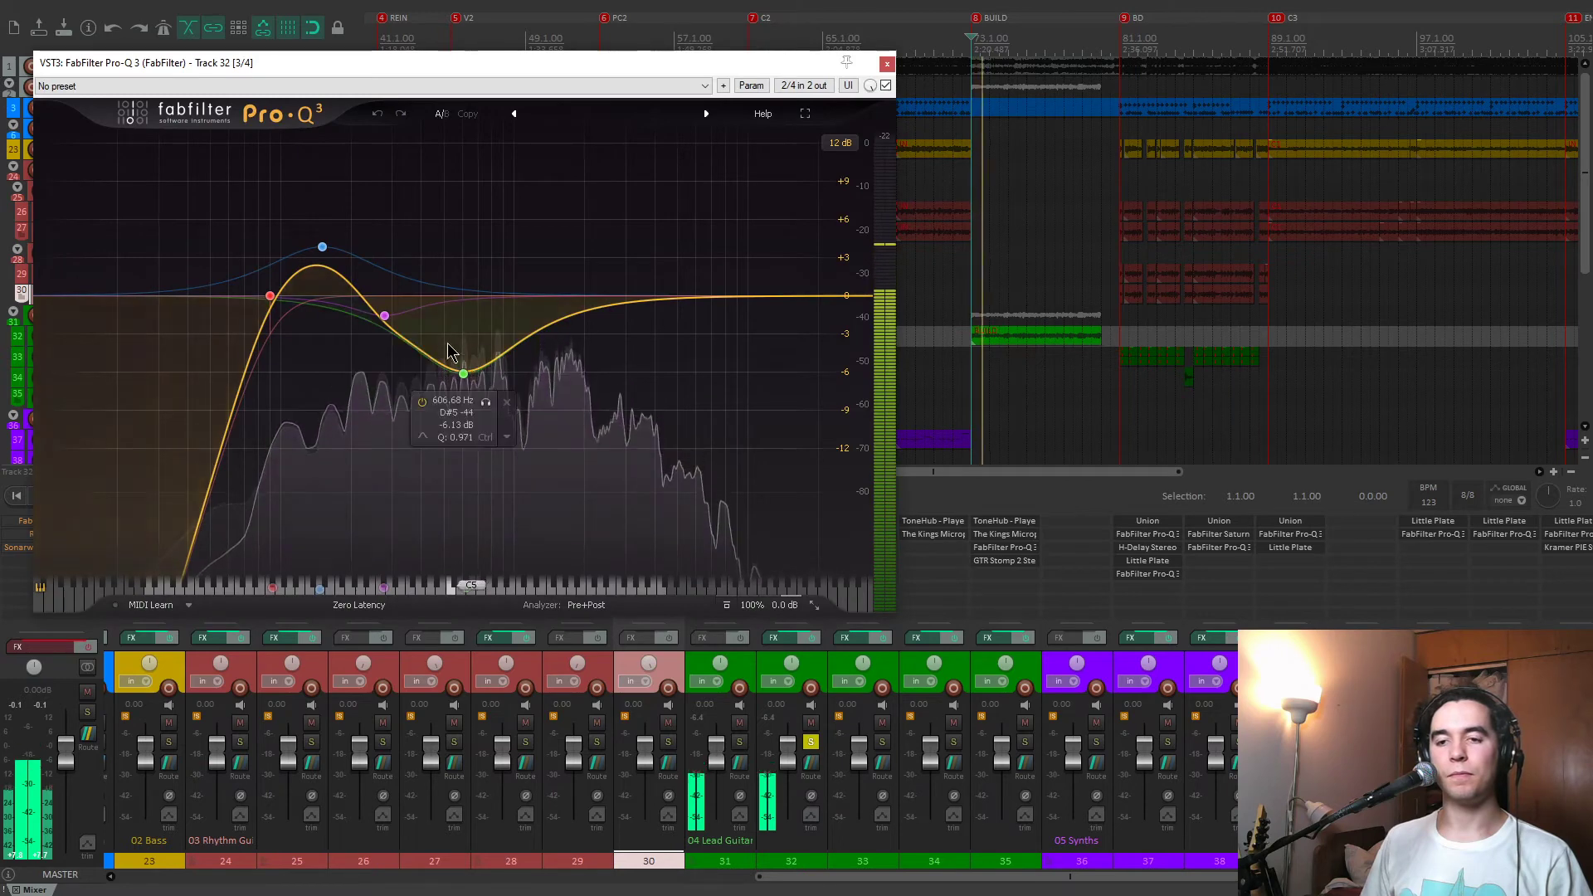
left_click(487, 404)
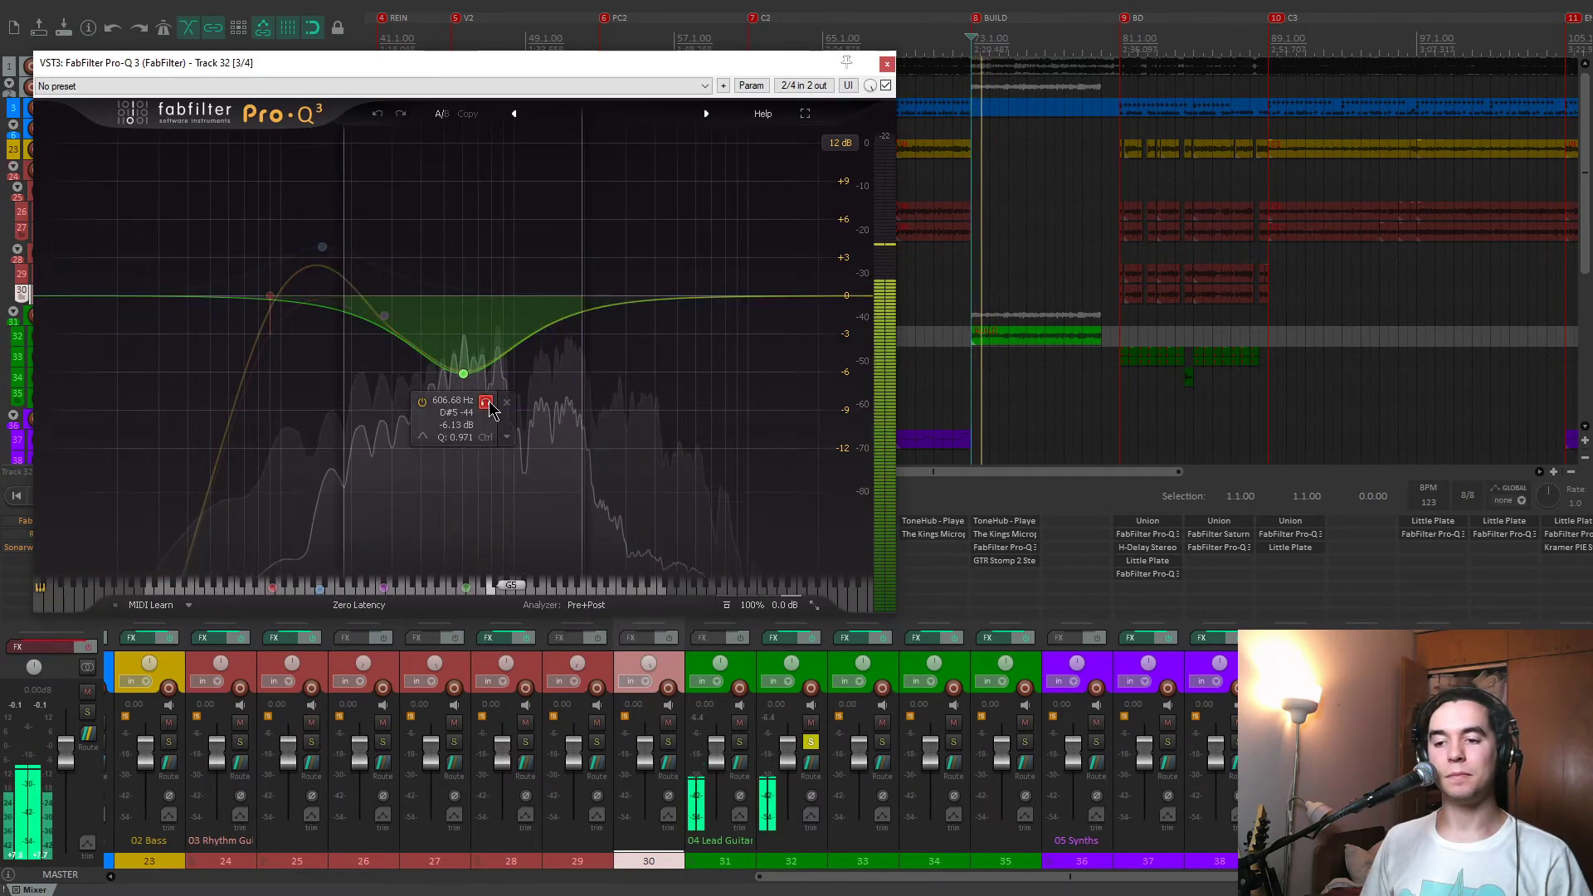
left_click(887, 65)
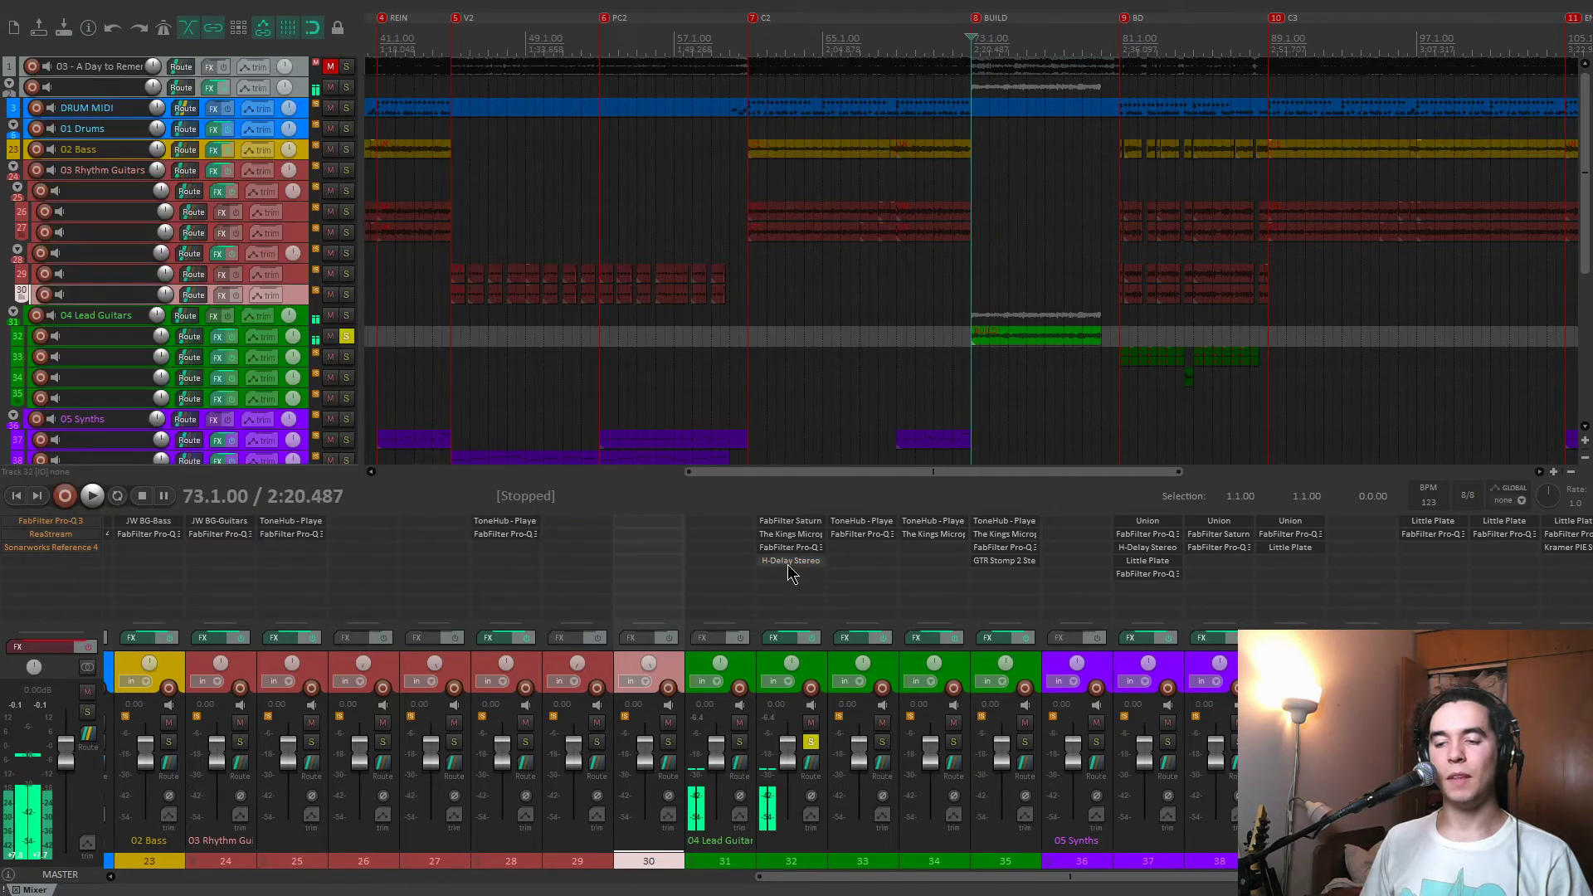
Play track 32 from the BUILD marker with H-Delay Stereo enabled, and unsolo it to hear the full mix.
key("space")
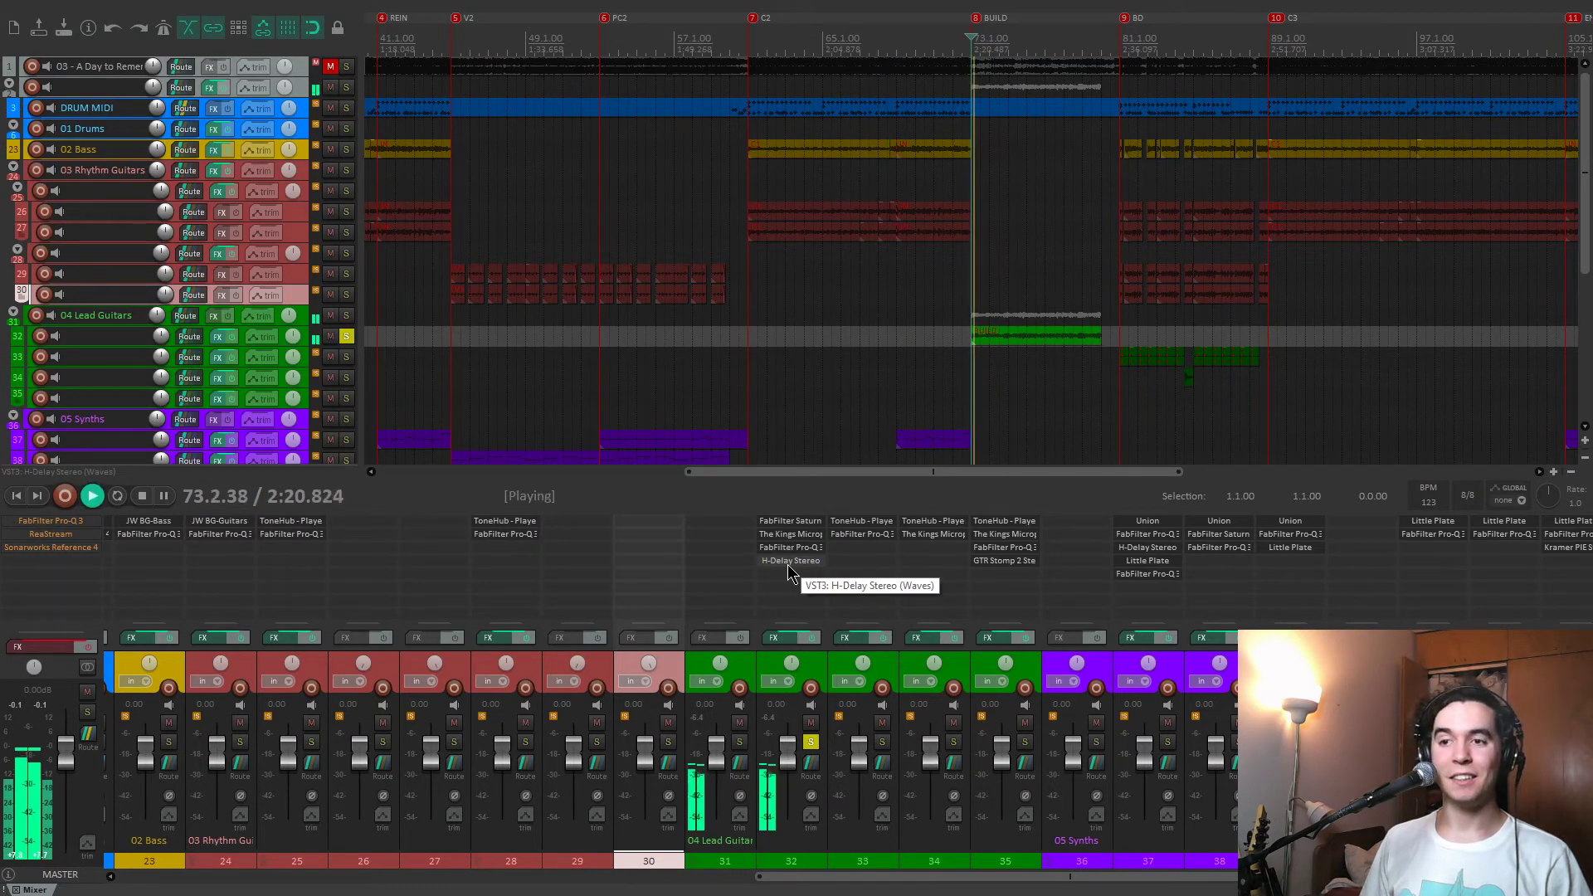
left_click(812, 743)
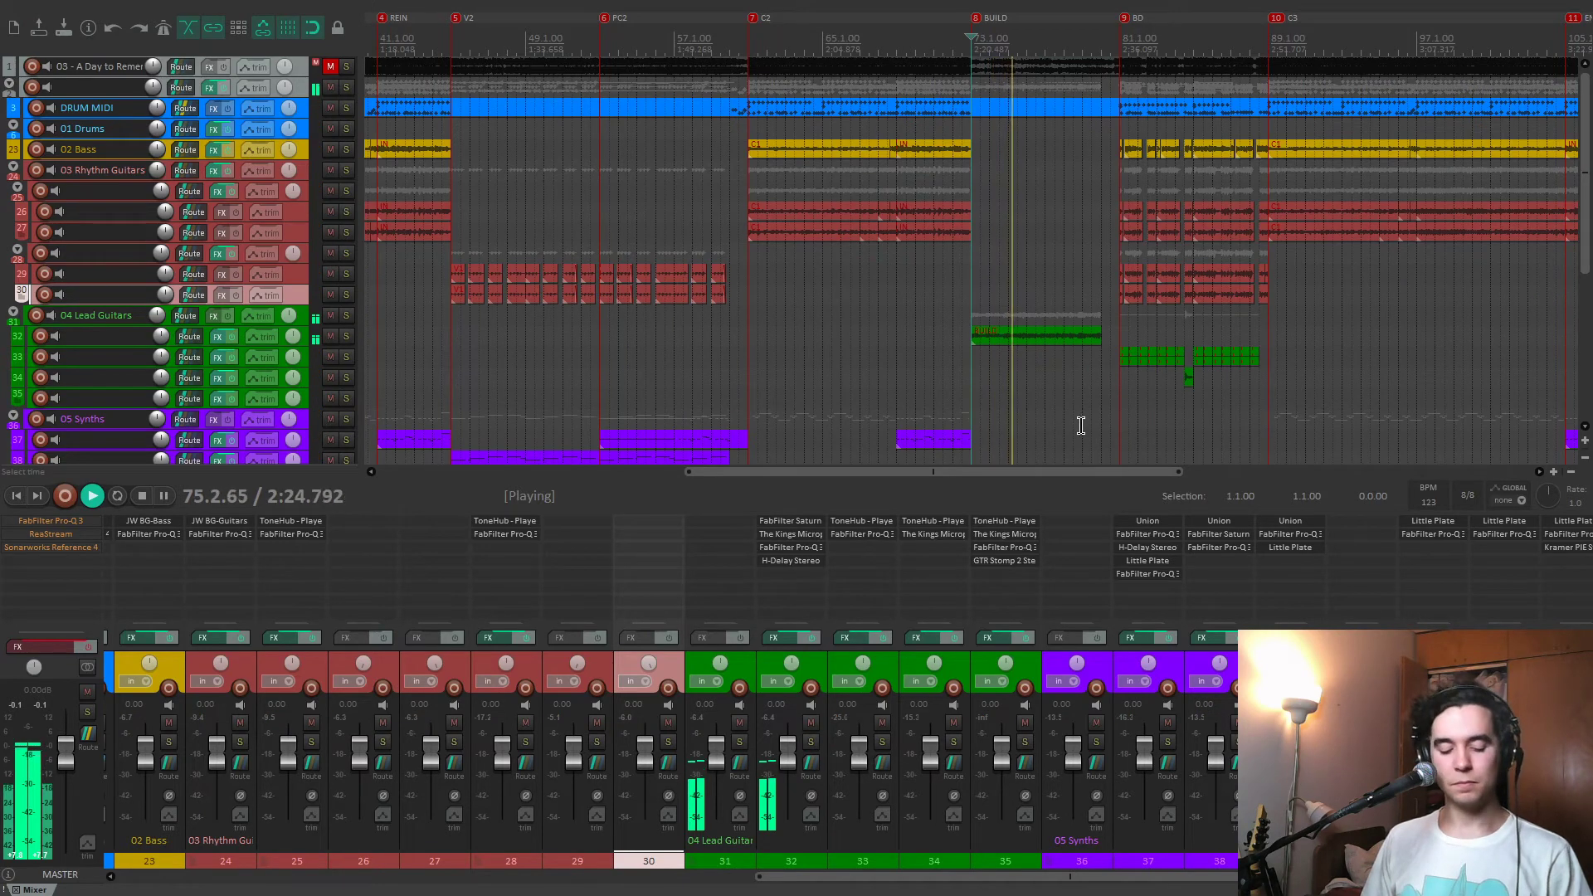
Play the full mix from the BD marker, solo track 33 to hear its lead guitar, and stop playback.
key("9")
scroll(1092, 420, "up", 5)
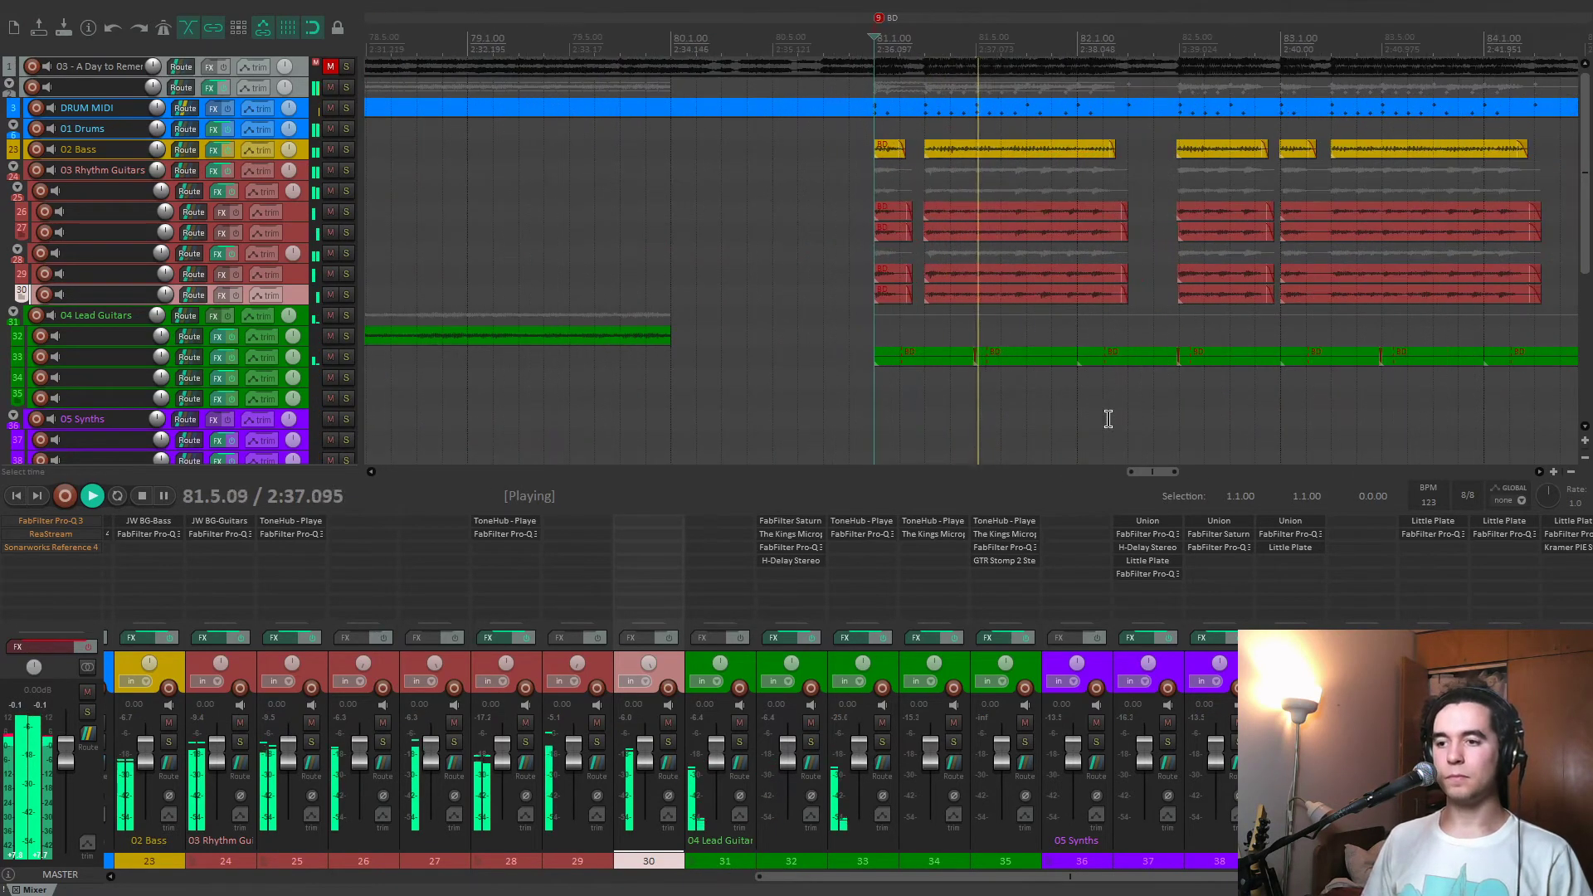
left_click(882, 741)
left_click(311, 357)
key("space")
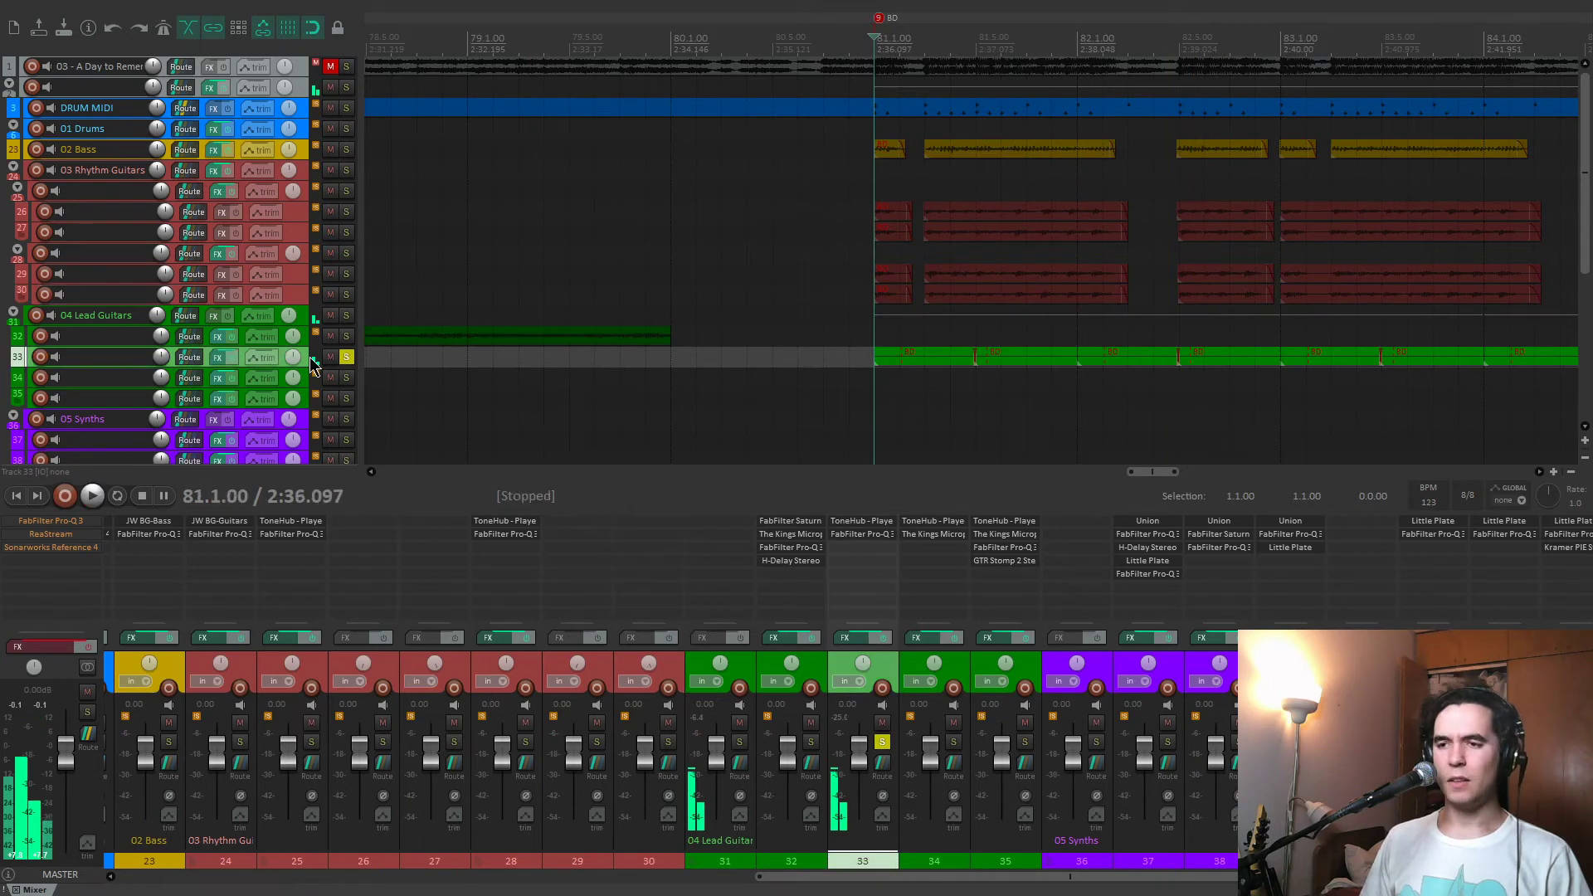
Show track 33's volume envelope and play its on-off volume automation from the BD marker.
scroll(1, 359, "up", 6)
scroll(1, 358, "down", 4)
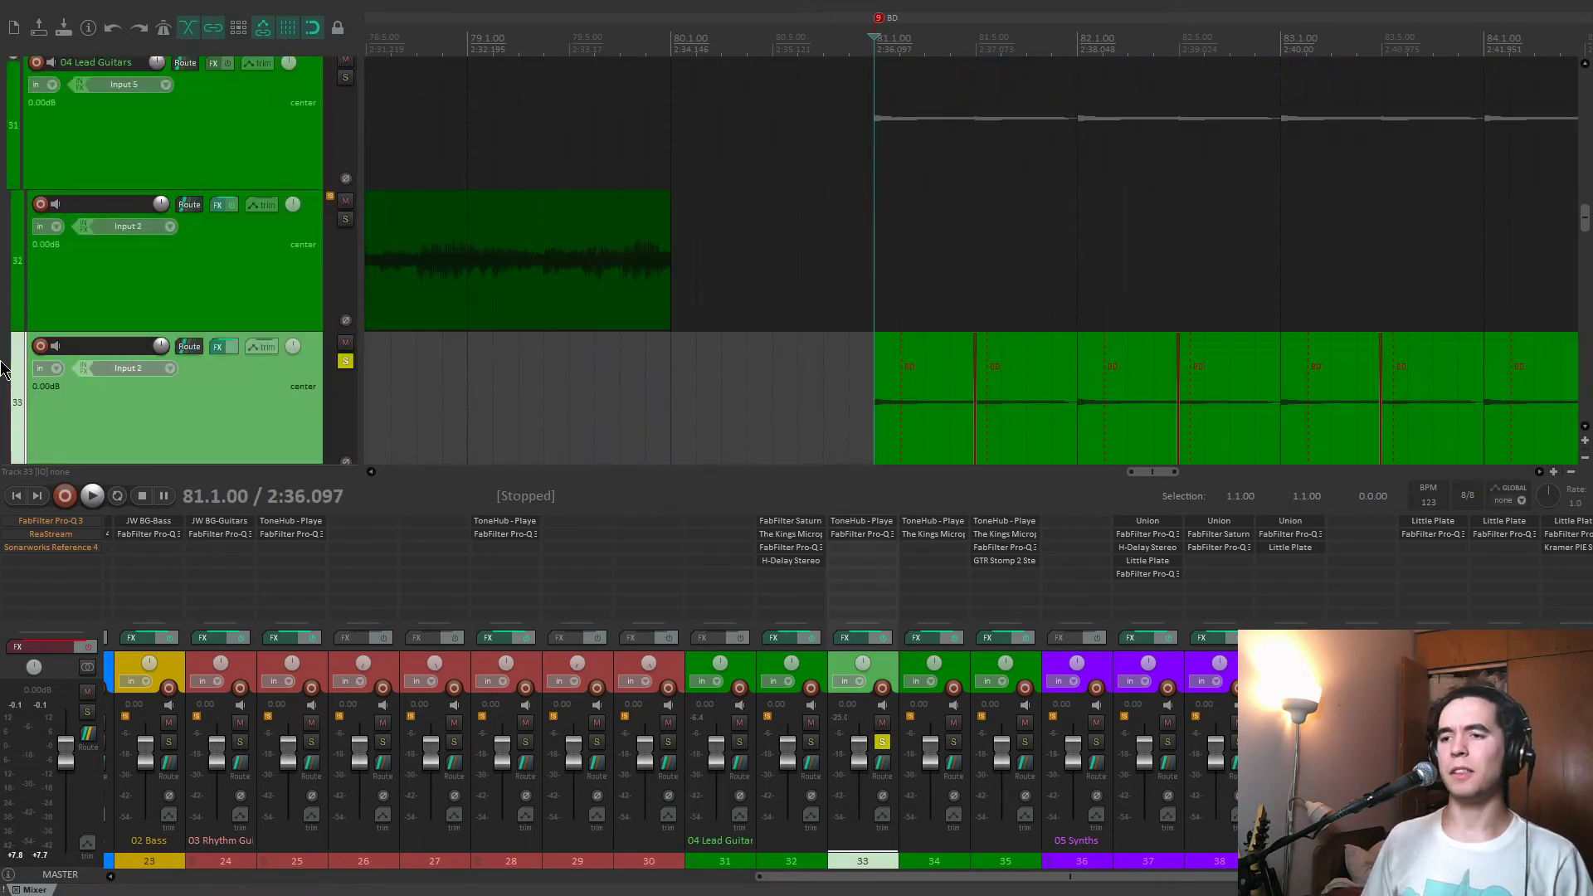
scroll(3, 366, "down", 3)
scroll(1188, 486, "up", 5)
scroll(1198, 308, "down", 1)
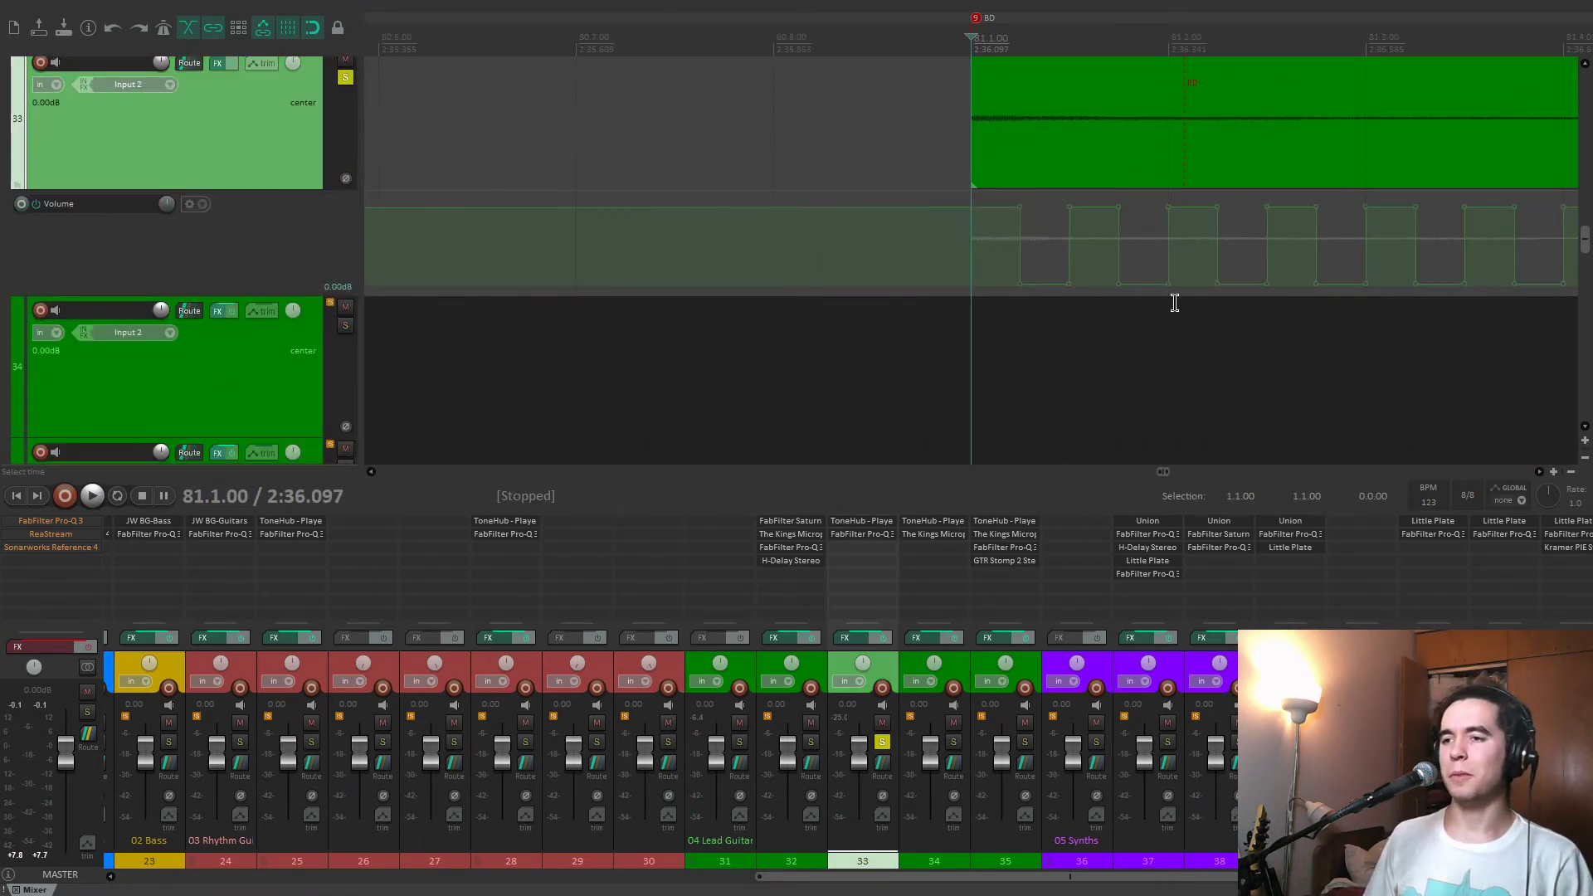
key("space")
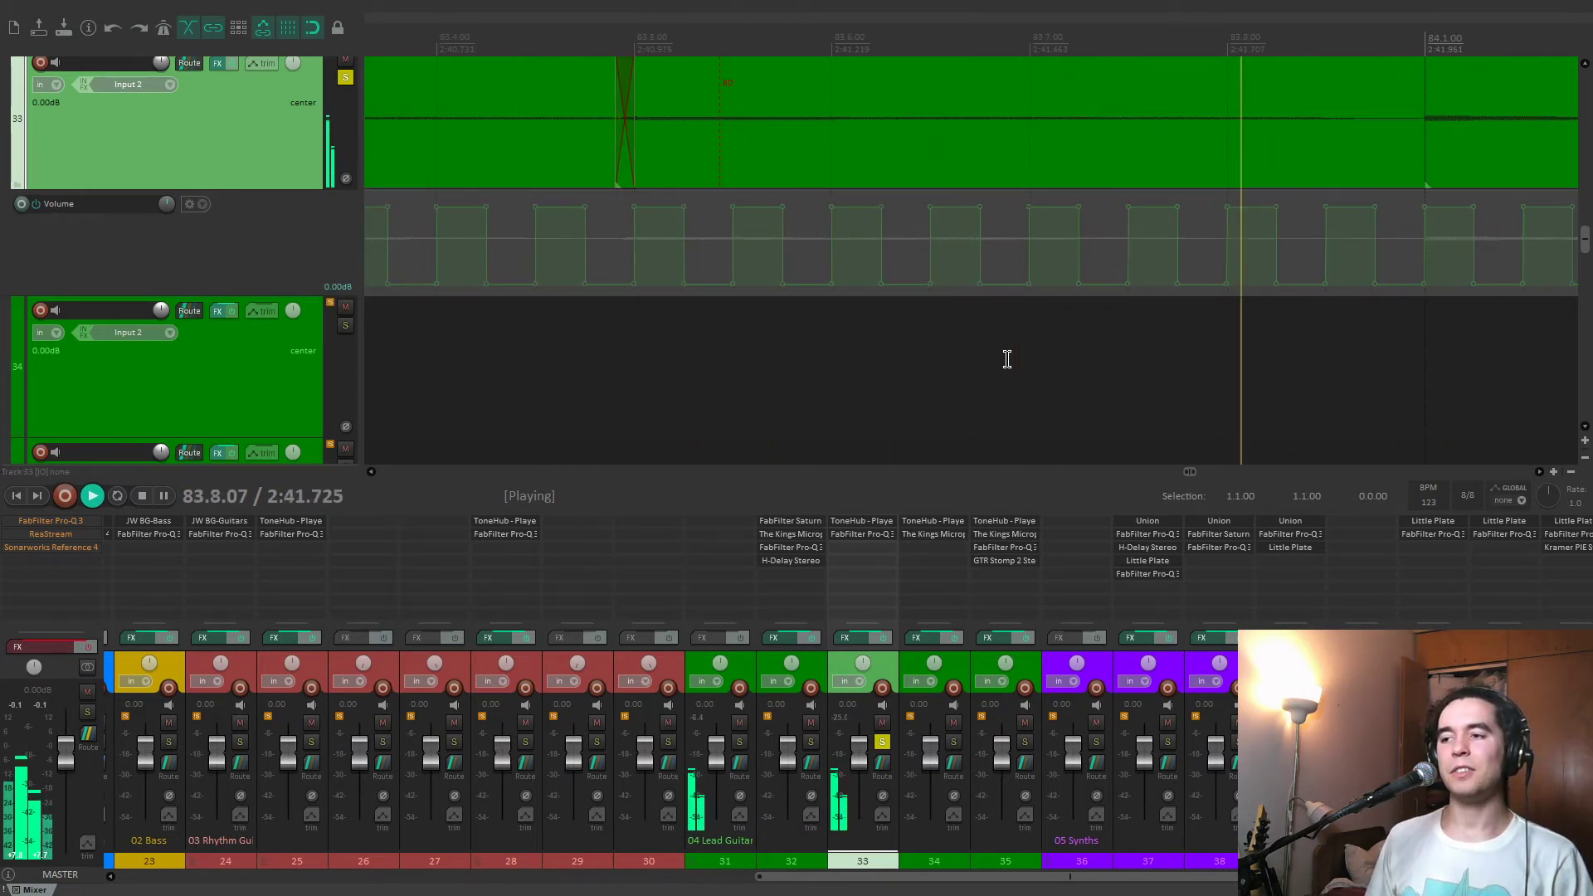
key("space")
Play the soloed track 33 from 83.7.00 to follow its volume automation up close.
scroll(1092, 327, "down", 9)
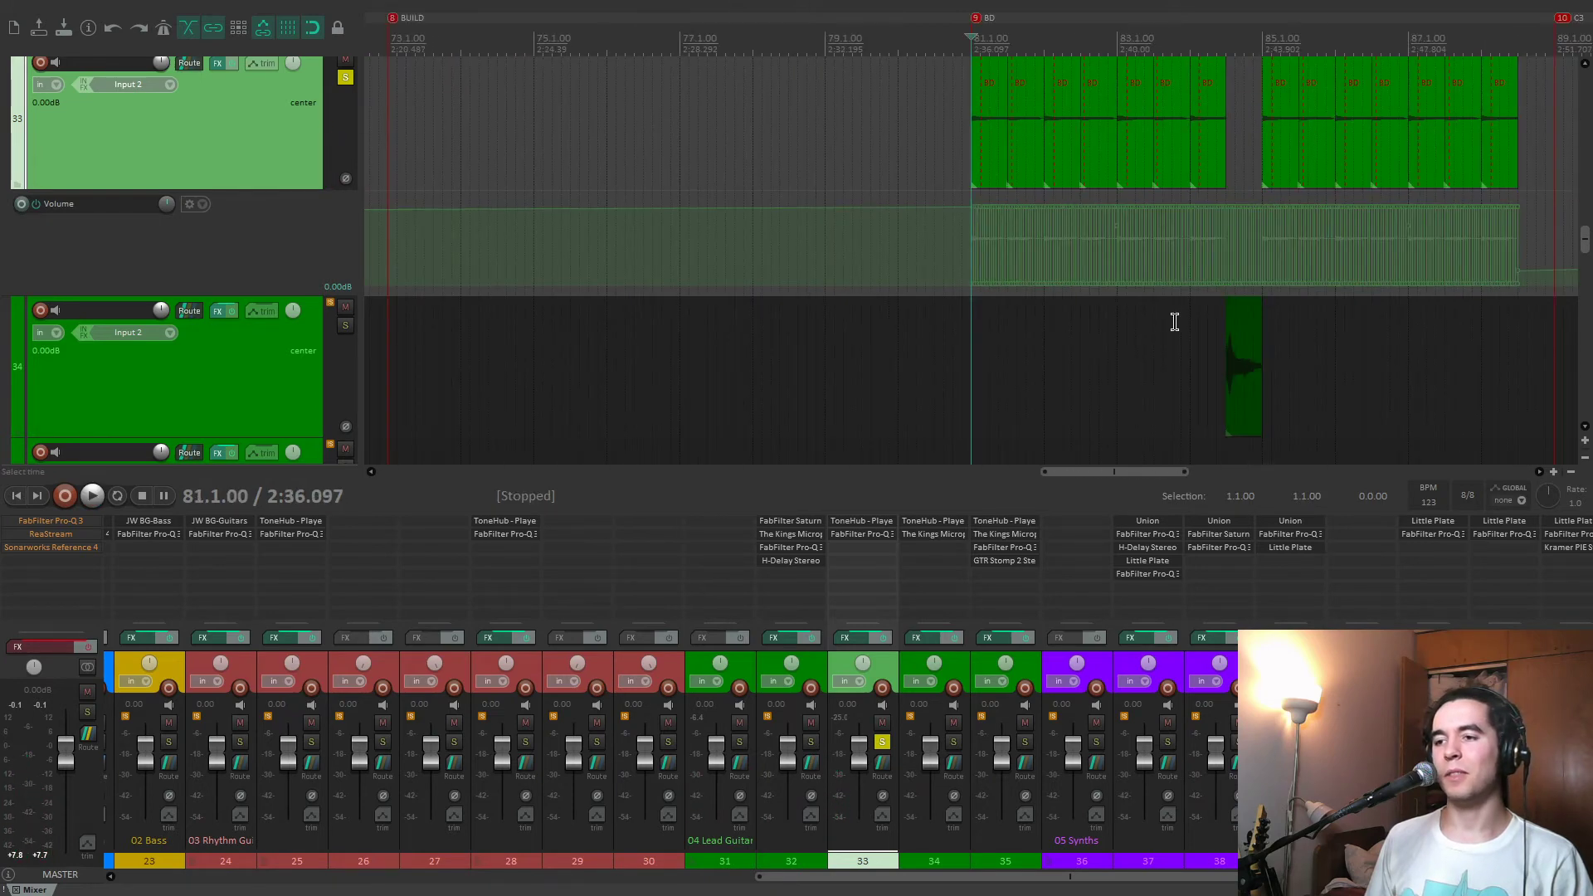
left_click(1175, 322)
scroll(1052, 329, "up", 10)
key("space")
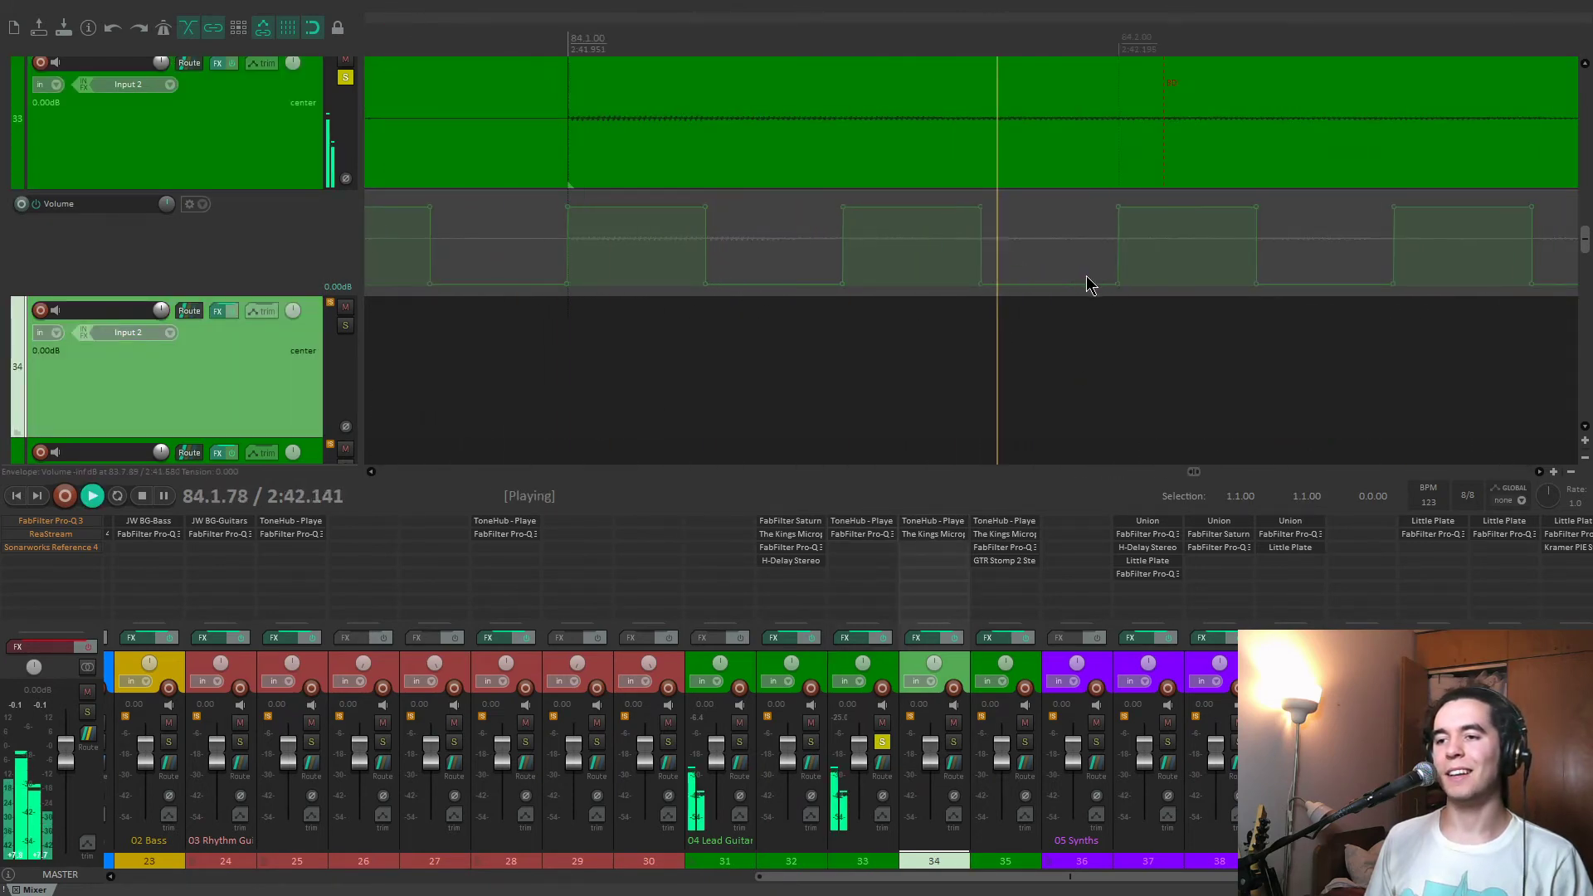
scroll(1035, 341, "down", 10)
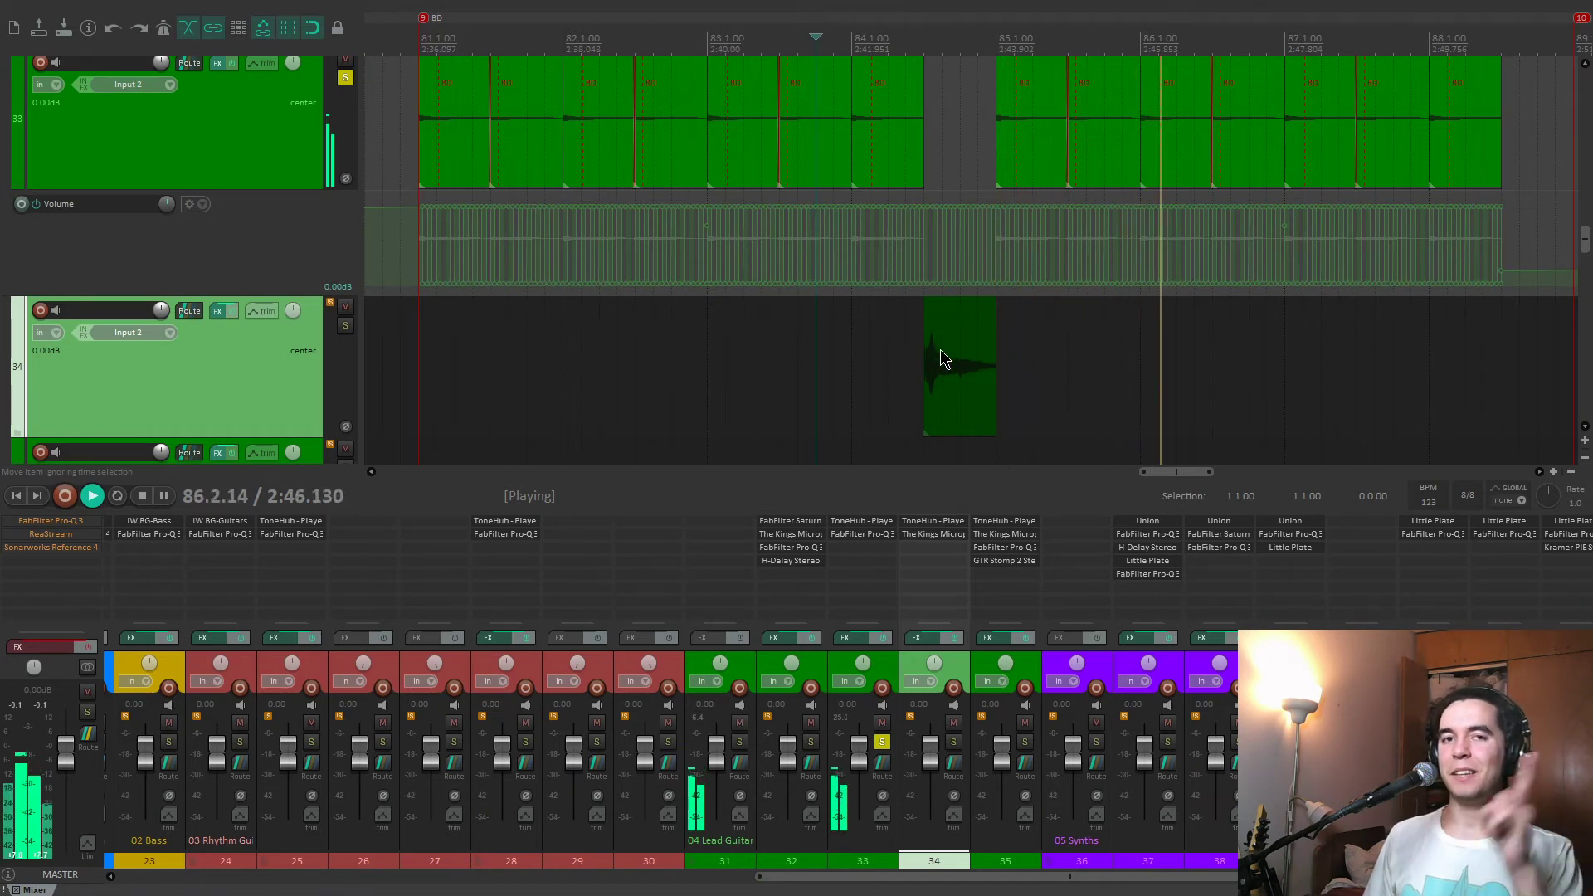
Show track 33's pan envelope during playback, stop, and hide both its pan and volume envelopes.
left_click(270, 178)
key("p")
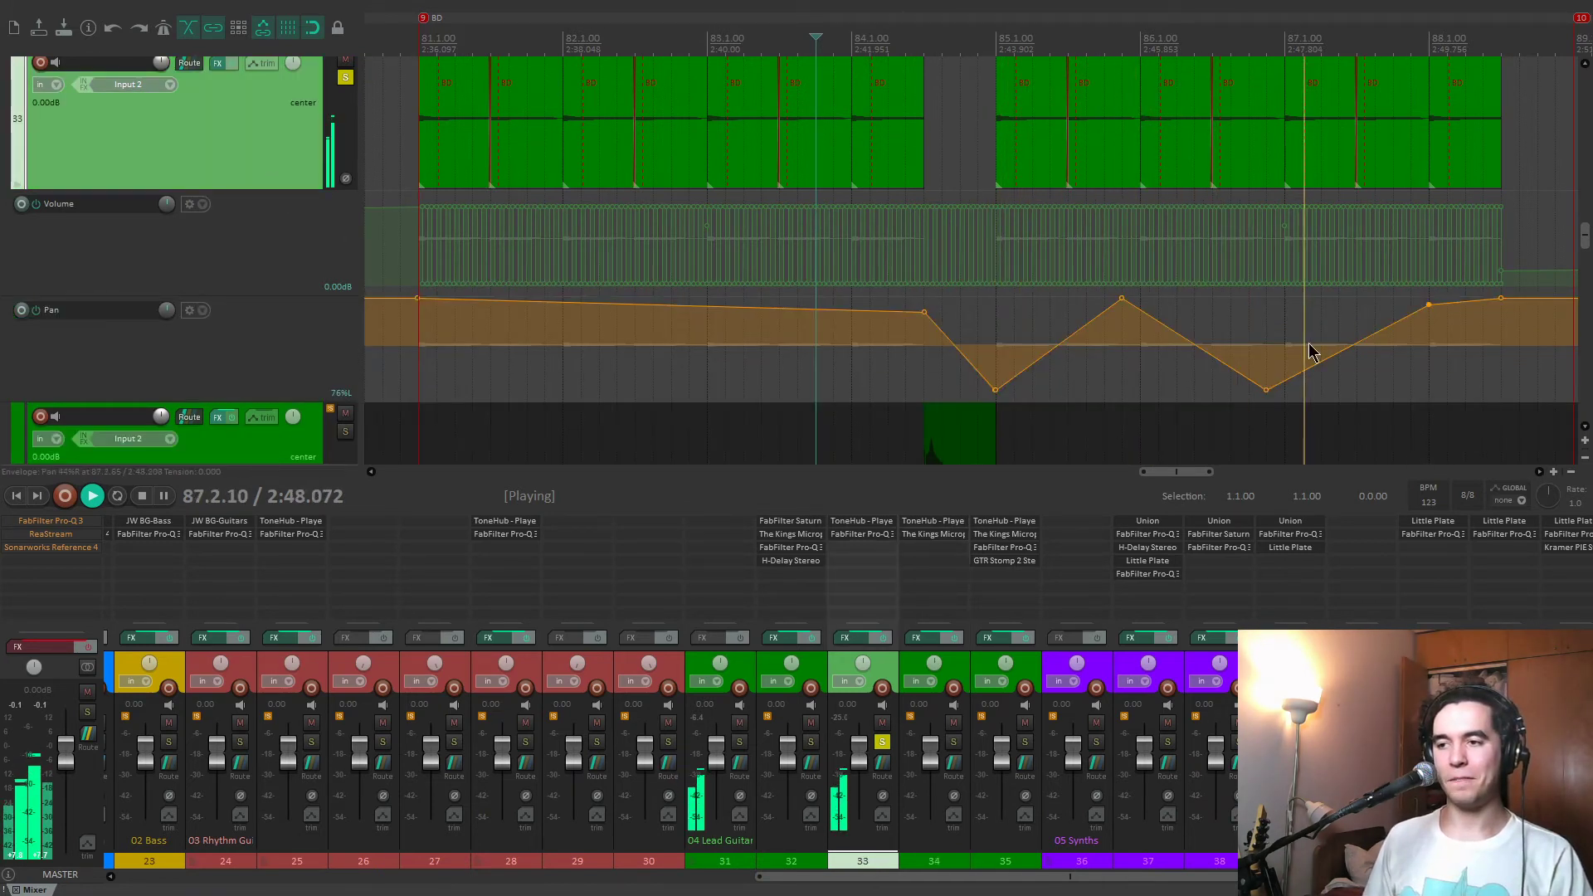
scroll(1311, 352, "down", 3)
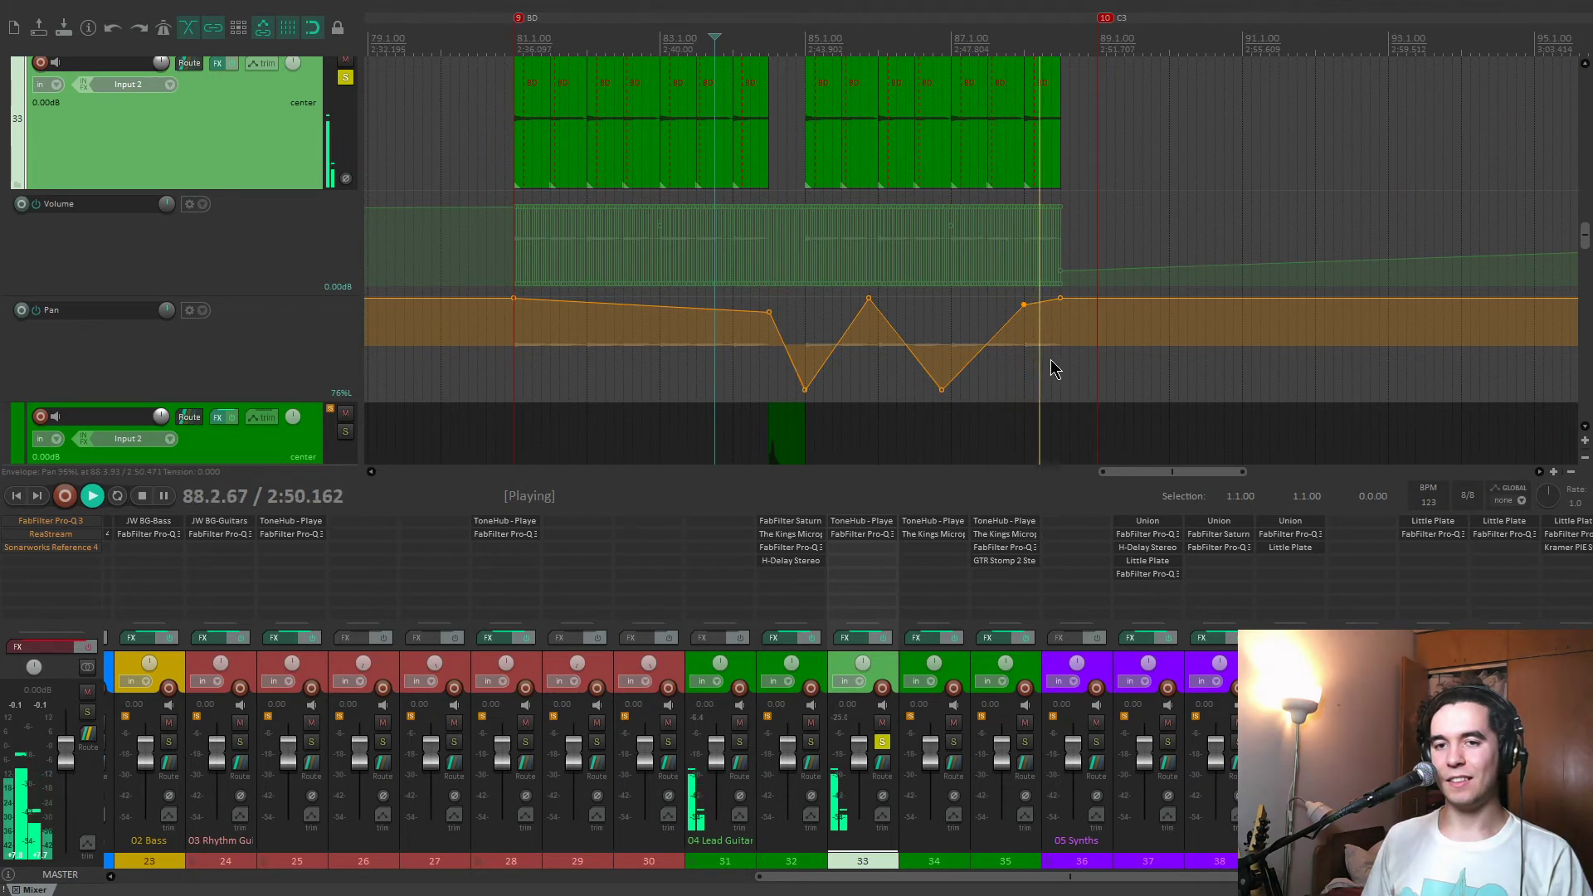
key("p")
key("space")
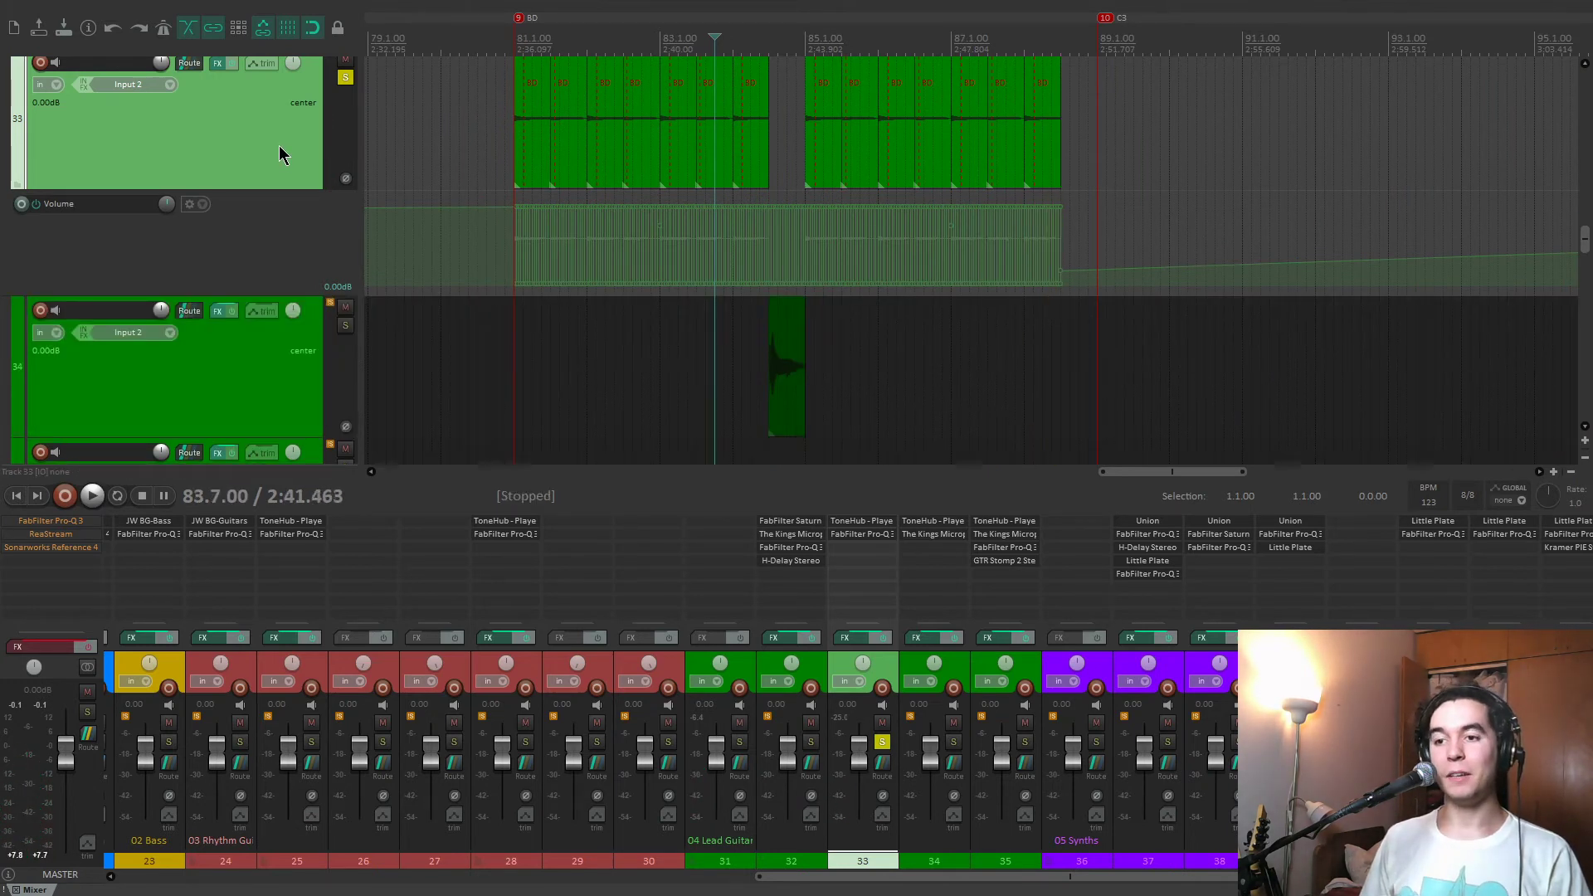
key("v")
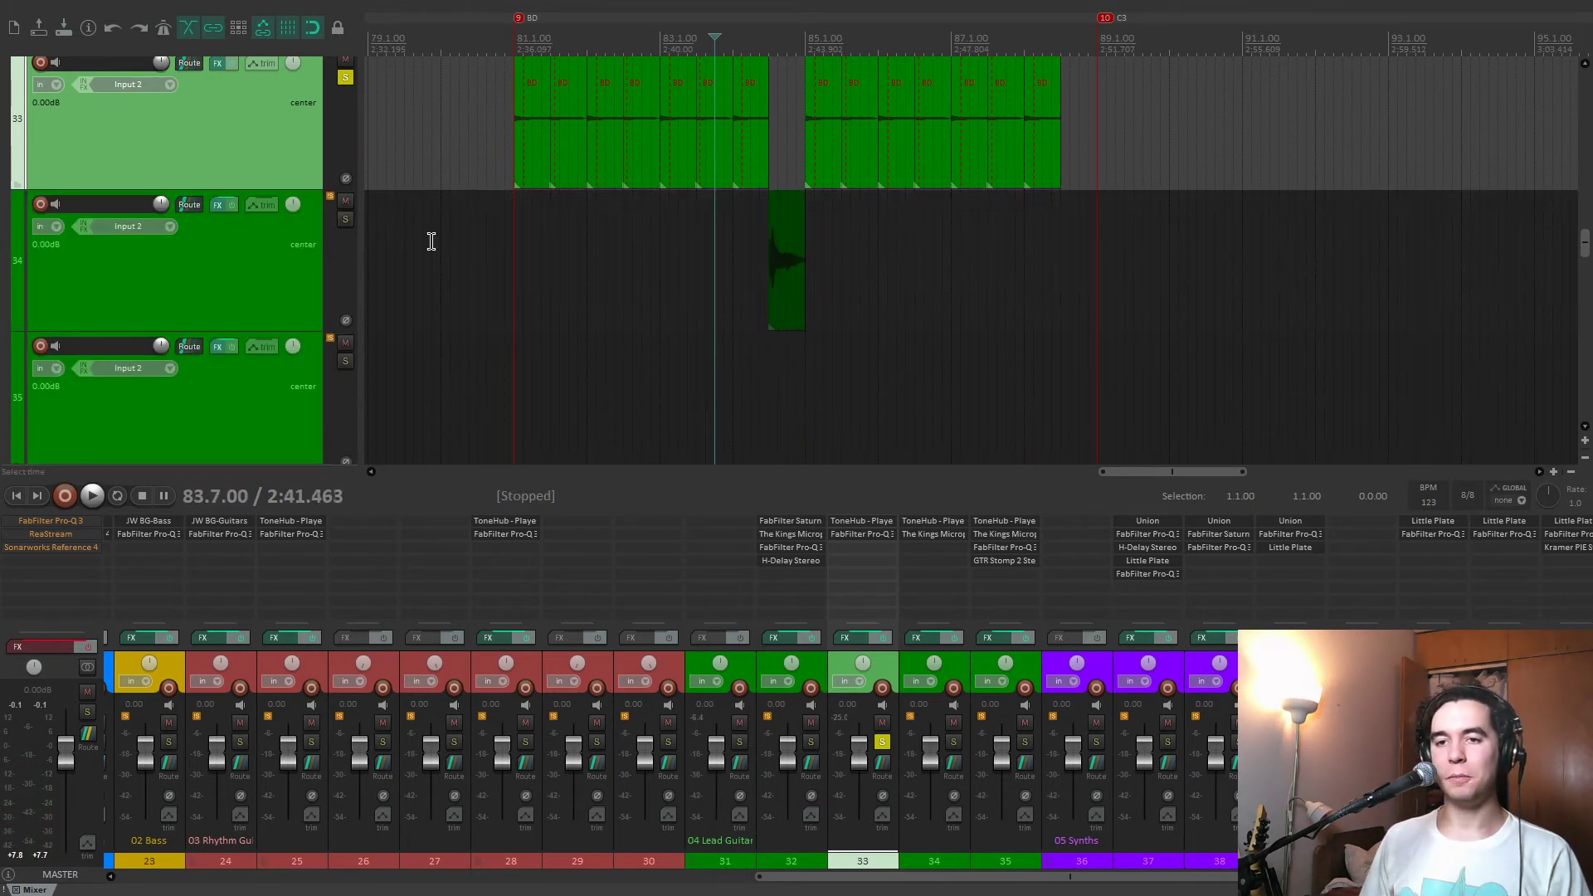
Unsolo track 33, solo track 34, and play its short guitar clip from 84.5.00.
left_click(345, 77)
left_click(763, 370)
scroll(982, 370, "up", 6)
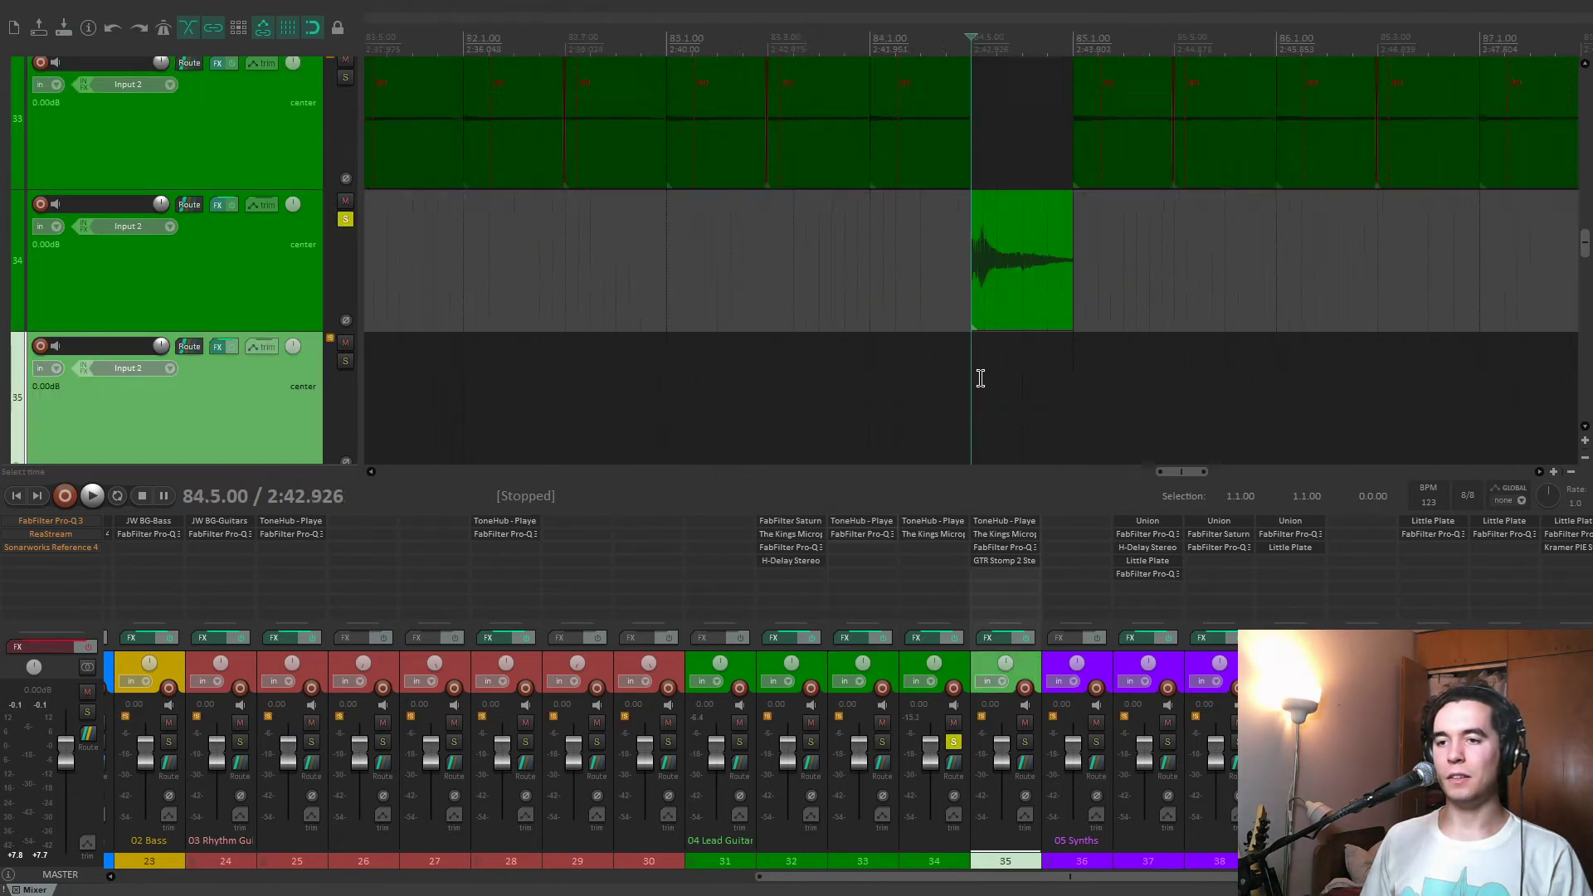
key("space")
key("space")
Show track 34's pan envelope and play the clip to hear it move across the stereo field.
left_click(278, 291)
key("p")
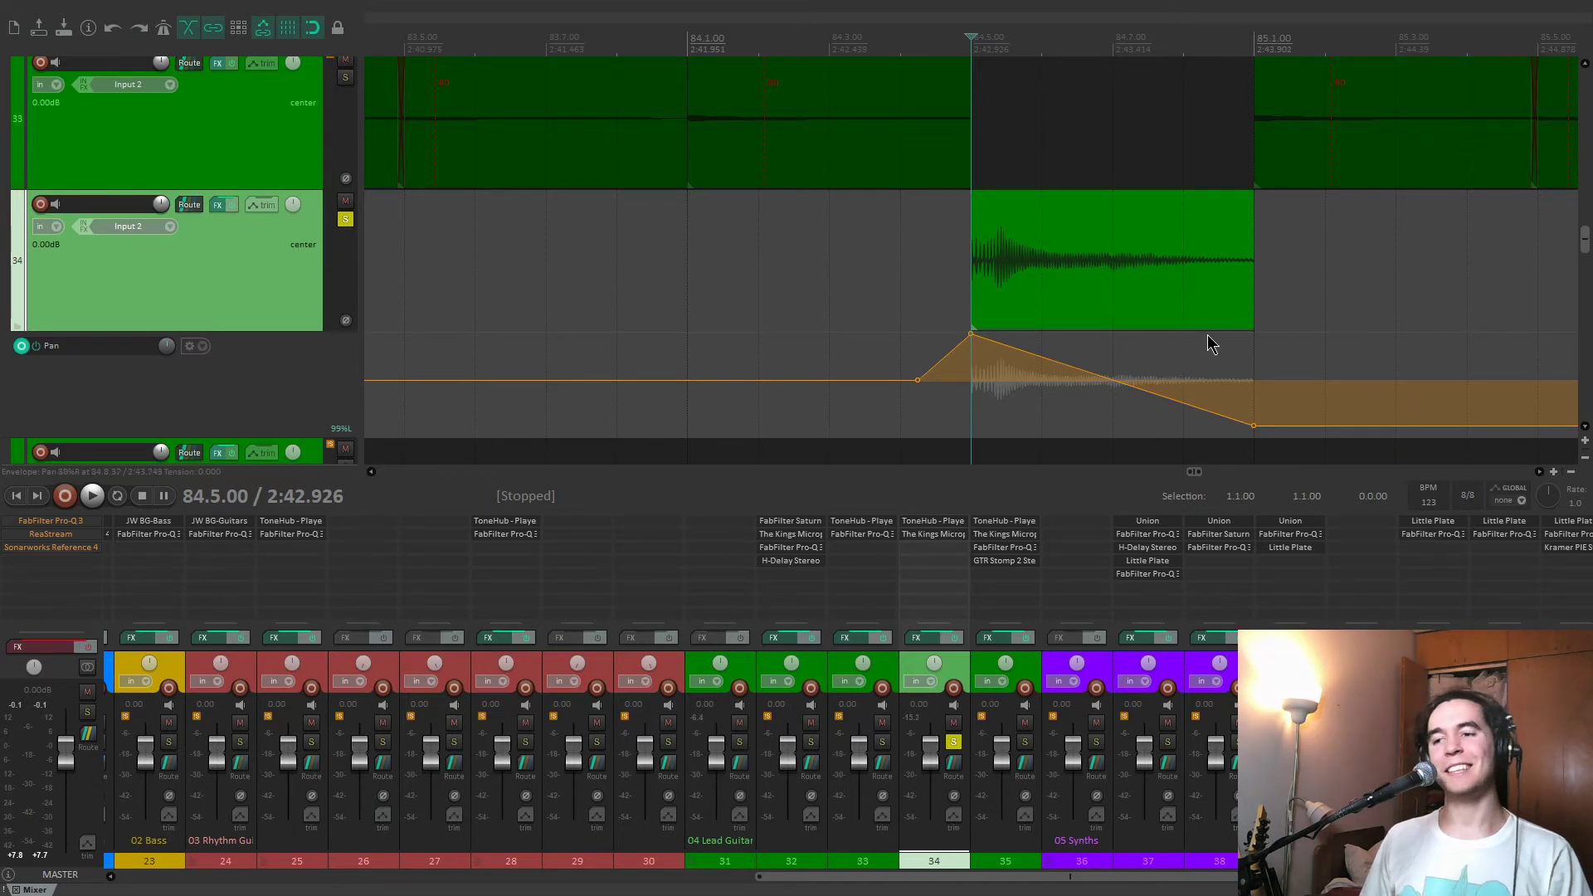
key("space")
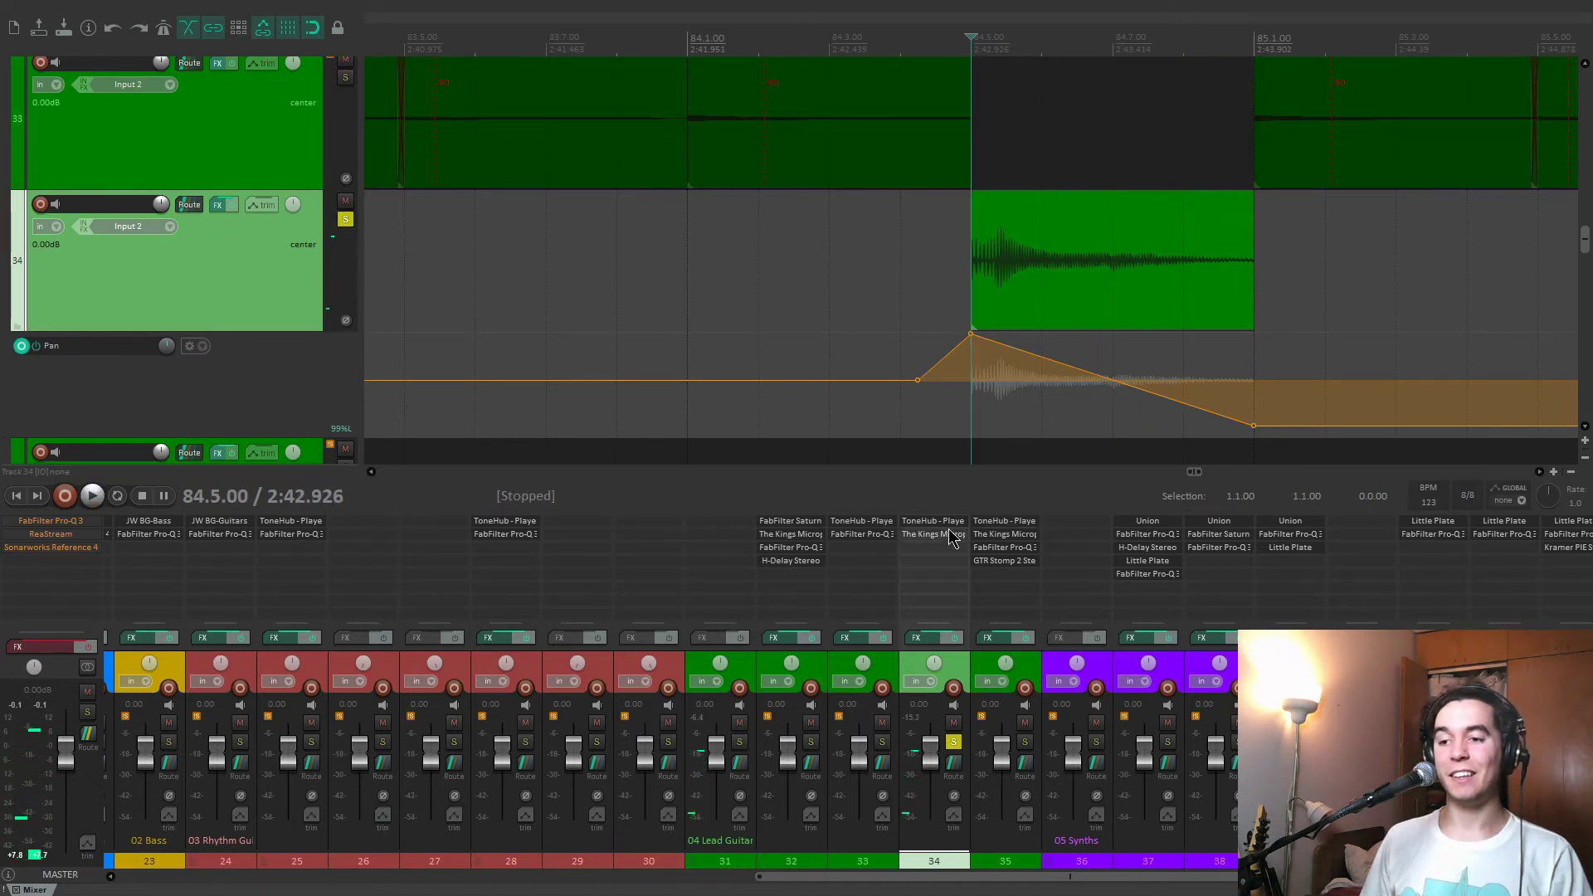
Open The King's Microphones on track 34, compare the clip with it bypassed and enabled, and close it.
left_click(933, 534)
key("space")
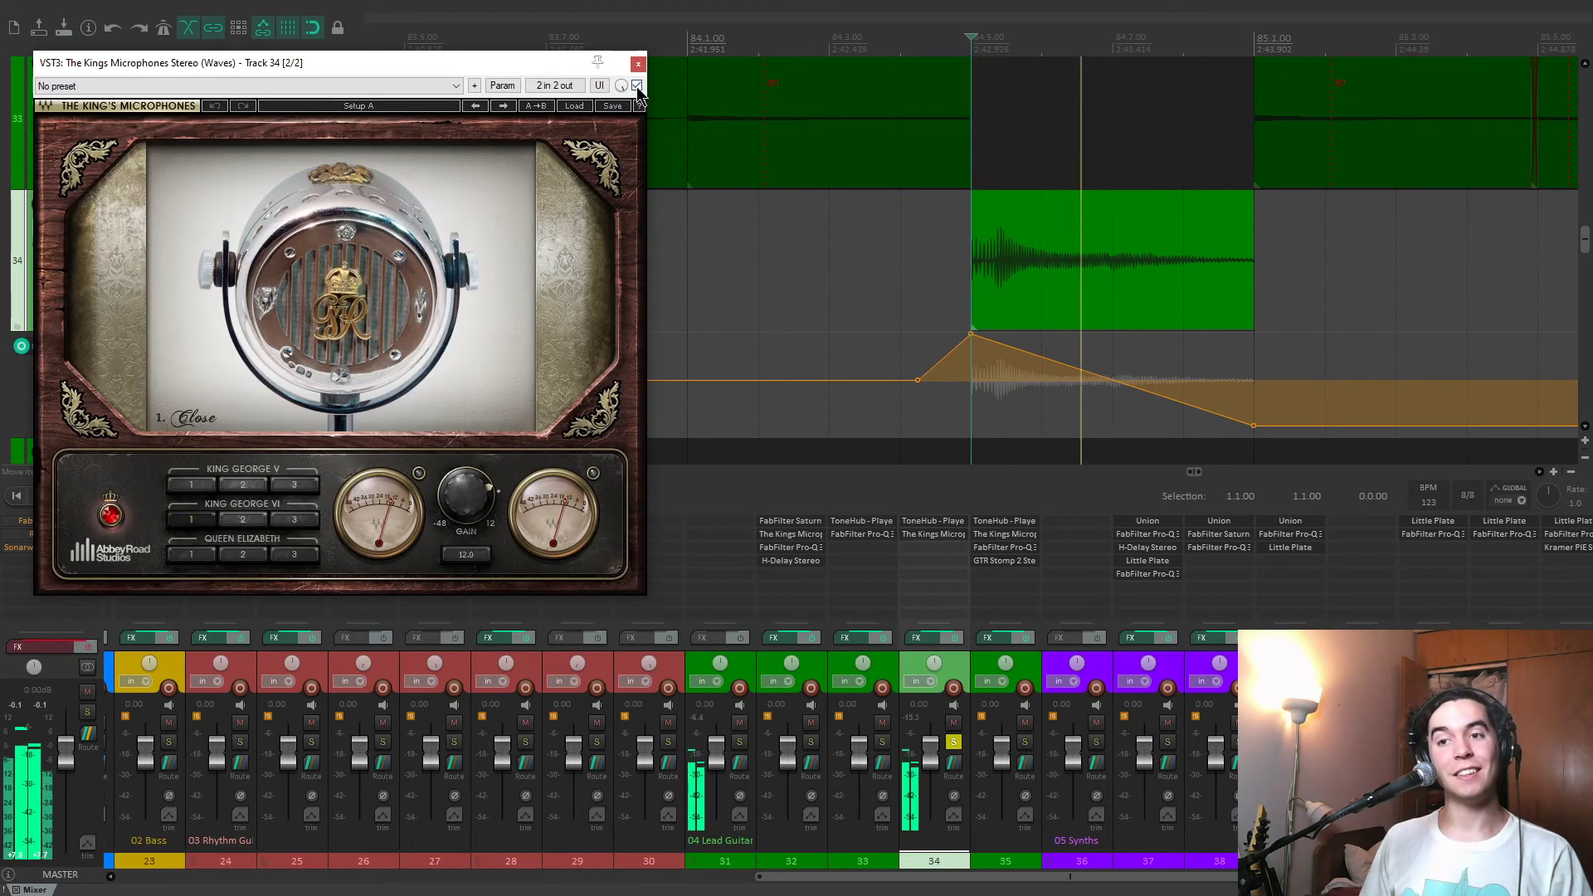
left_click(637, 86)
key("space")
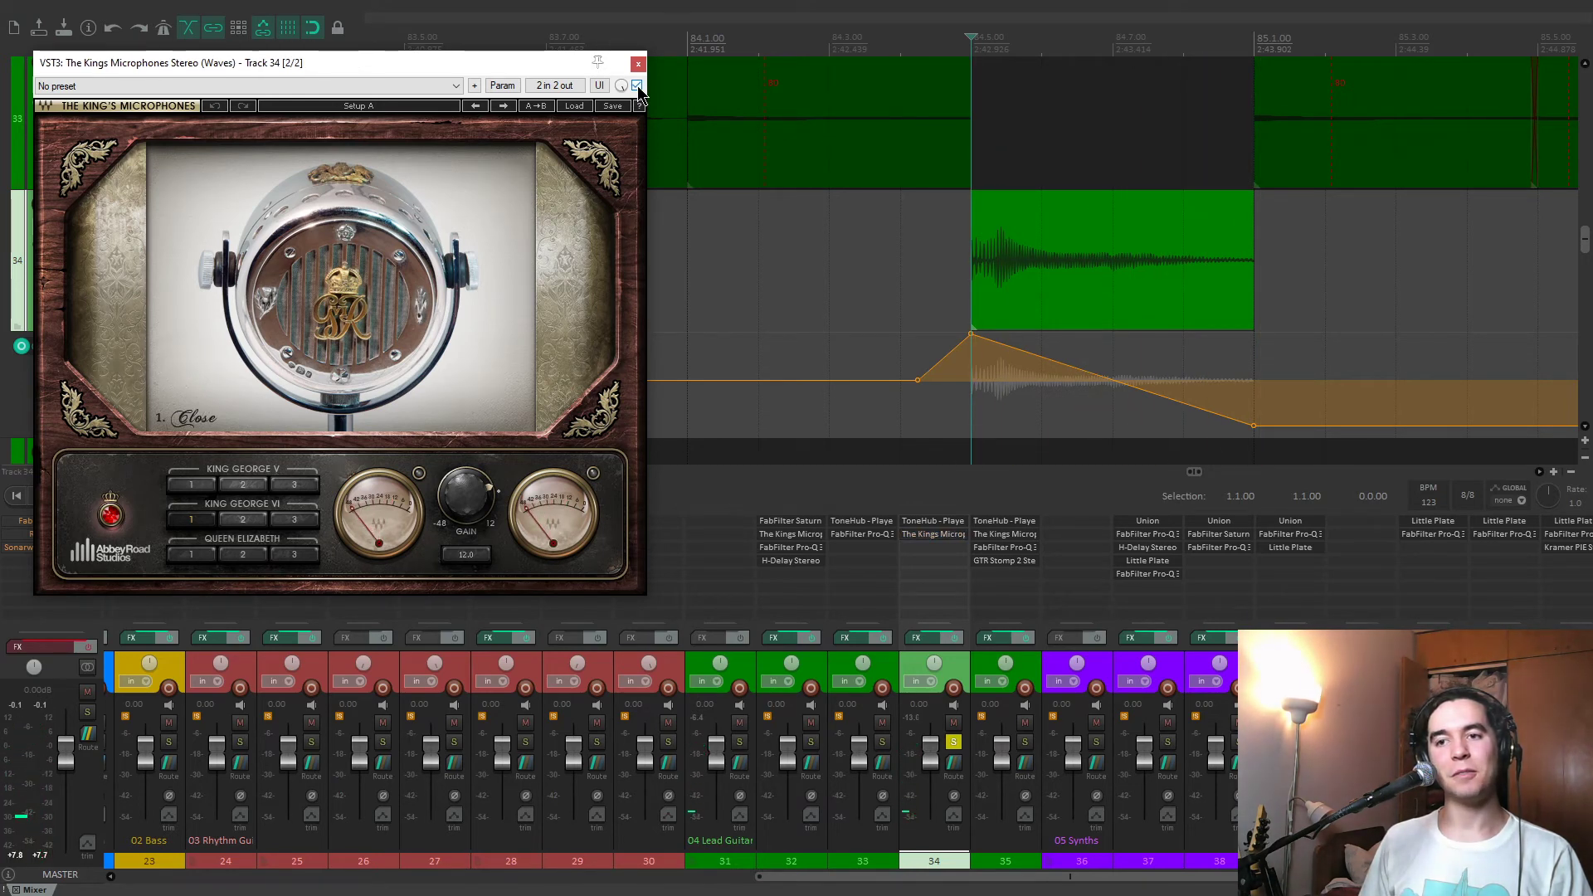
key("space")
left_click(638, 65)
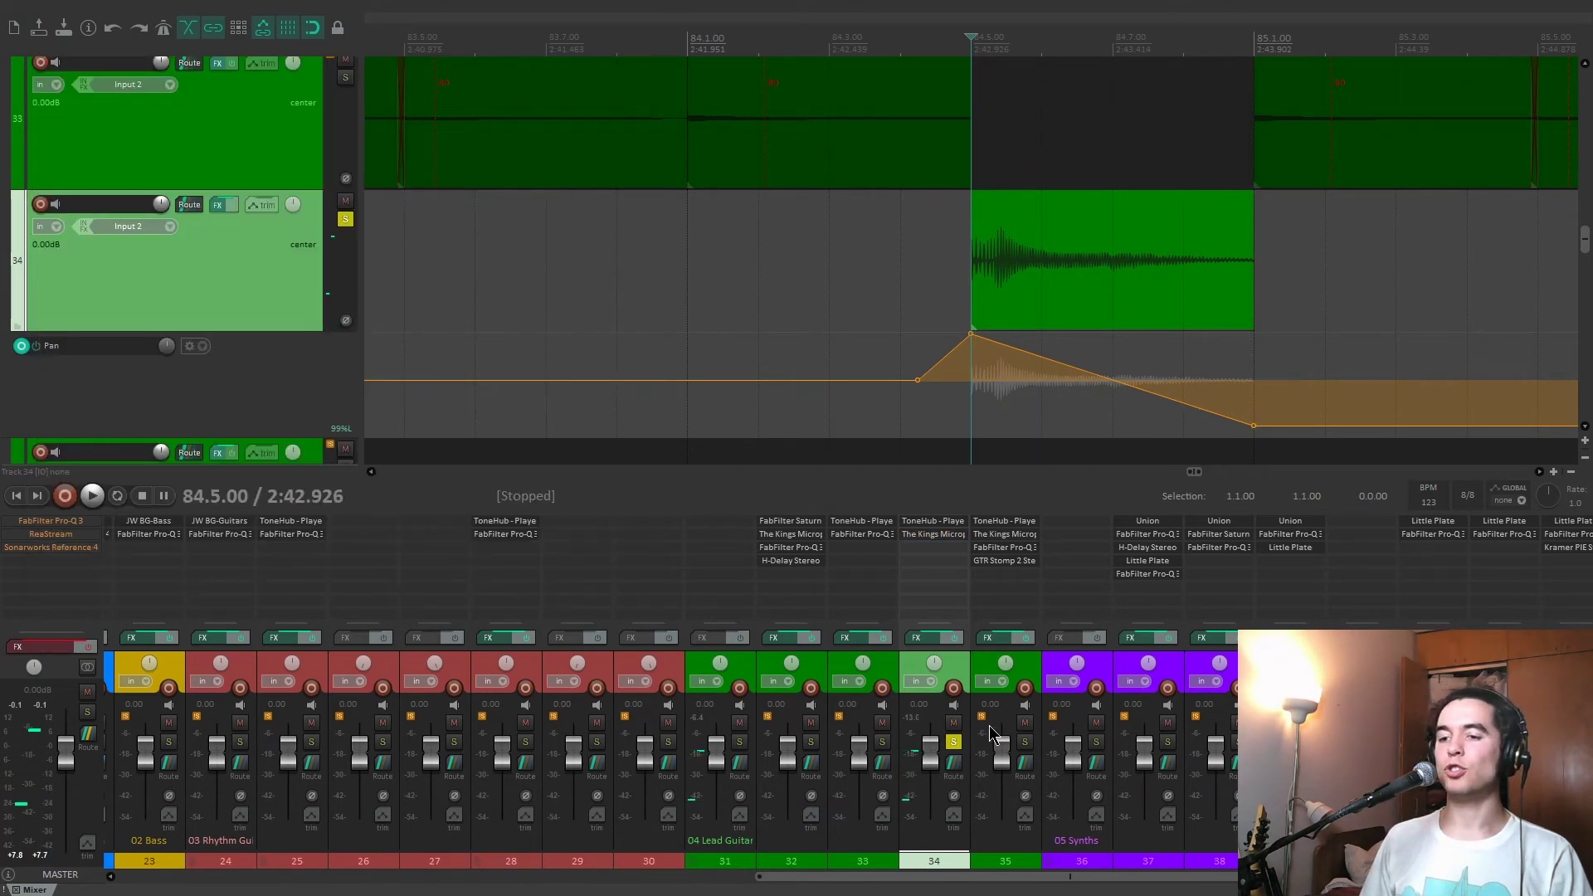
Unsolo track 34, play its clip in the full mix from 84.5.00, and stop playback.
left_click(955, 743)
key("space")
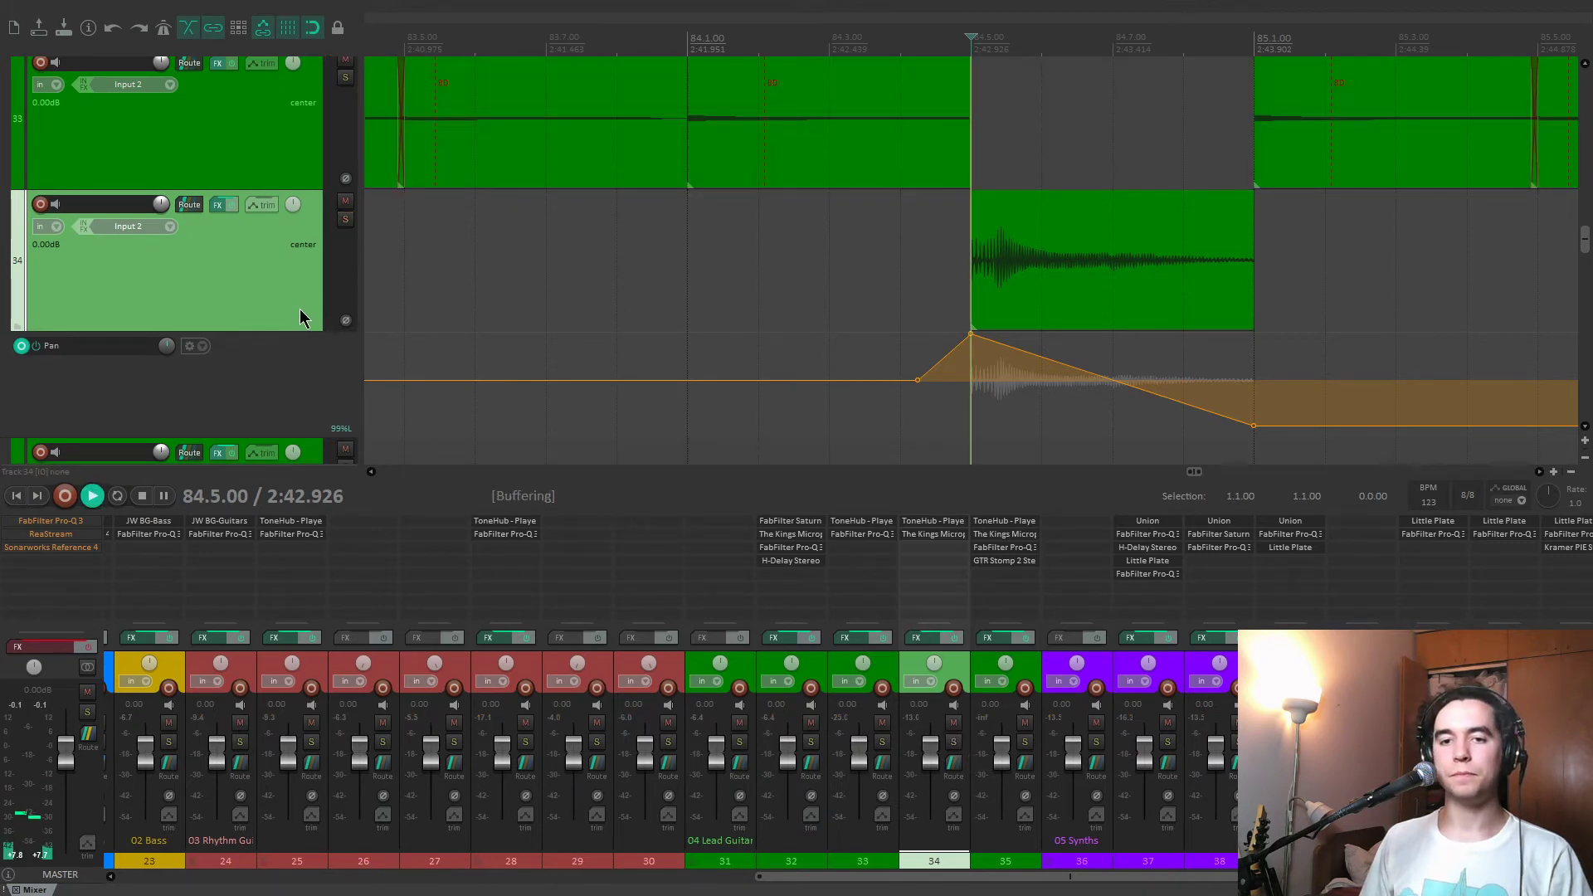
scroll(199, 286, "down", 5)
scroll(41, 302, "up", 3)
scroll(800, 375, "down", 12)
key("space")
Play the song's ending from 113.1.00 in the full mix and solo track 35.
left_click(1411, 255)
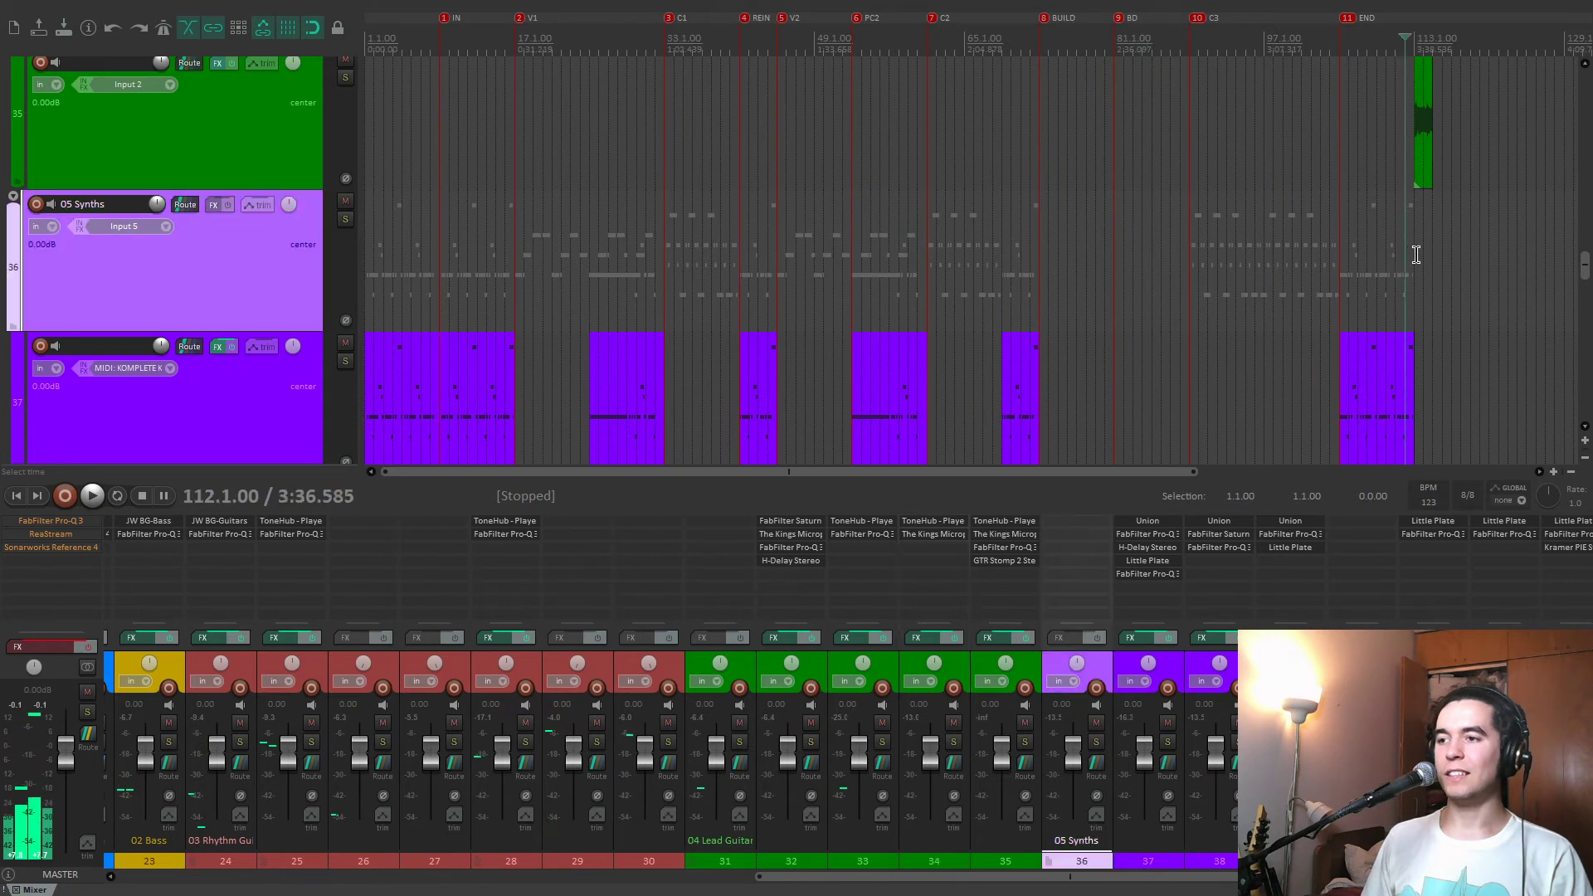
scroll(188, 203, "up", 2)
scroll(149, 207, "down", 2)
key("space")
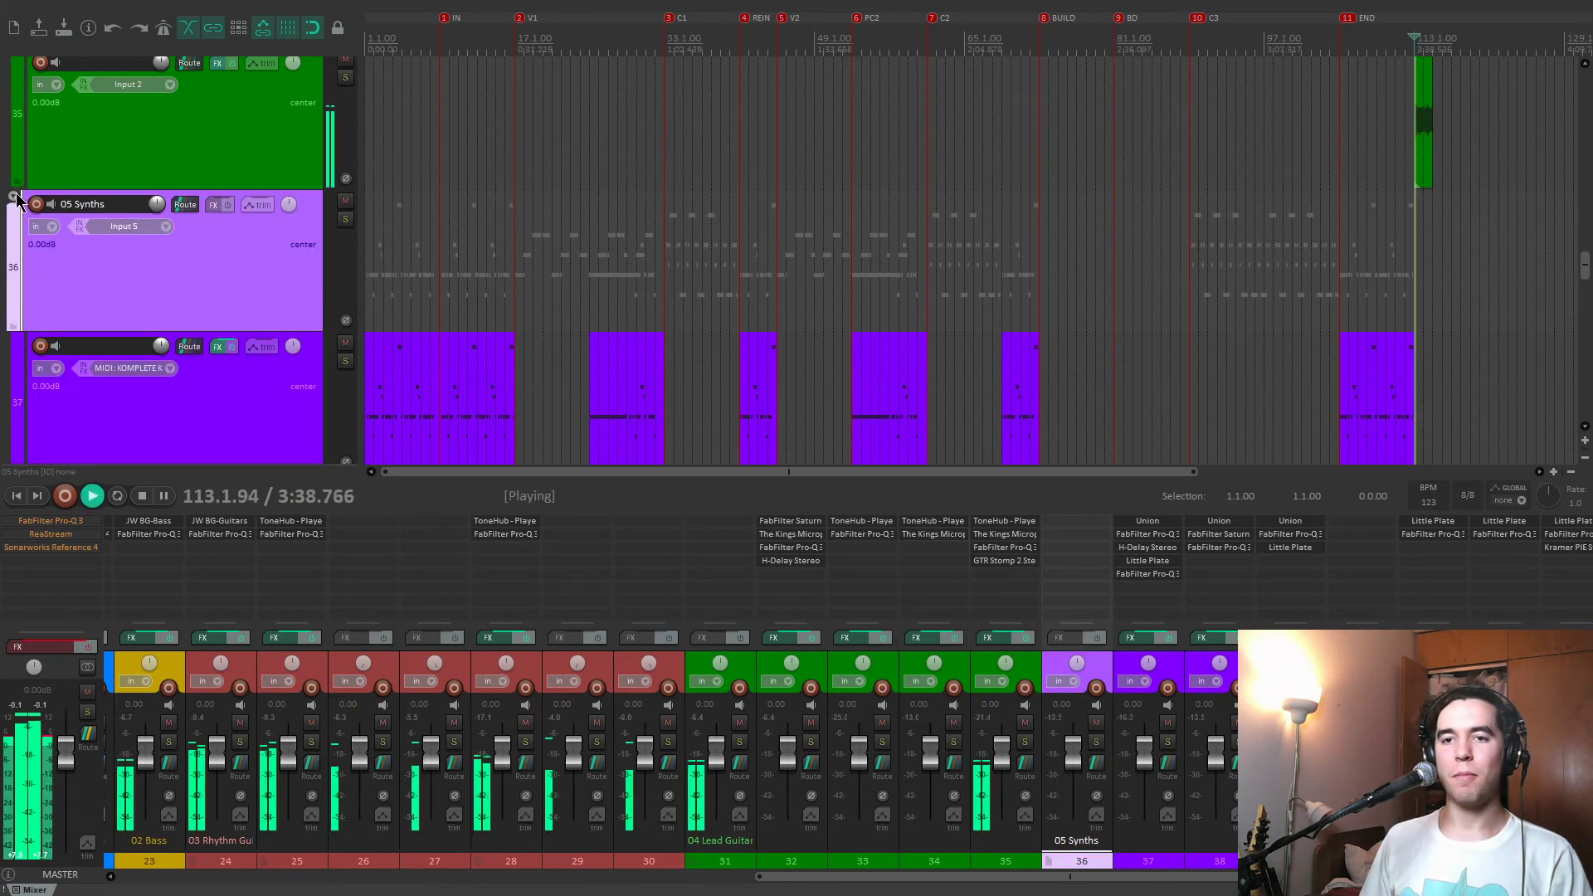
scroll(14, 202, "down", 3)
scroll(14, 201, "down", 1)
left_click(345, 183)
left_click(232, 203)
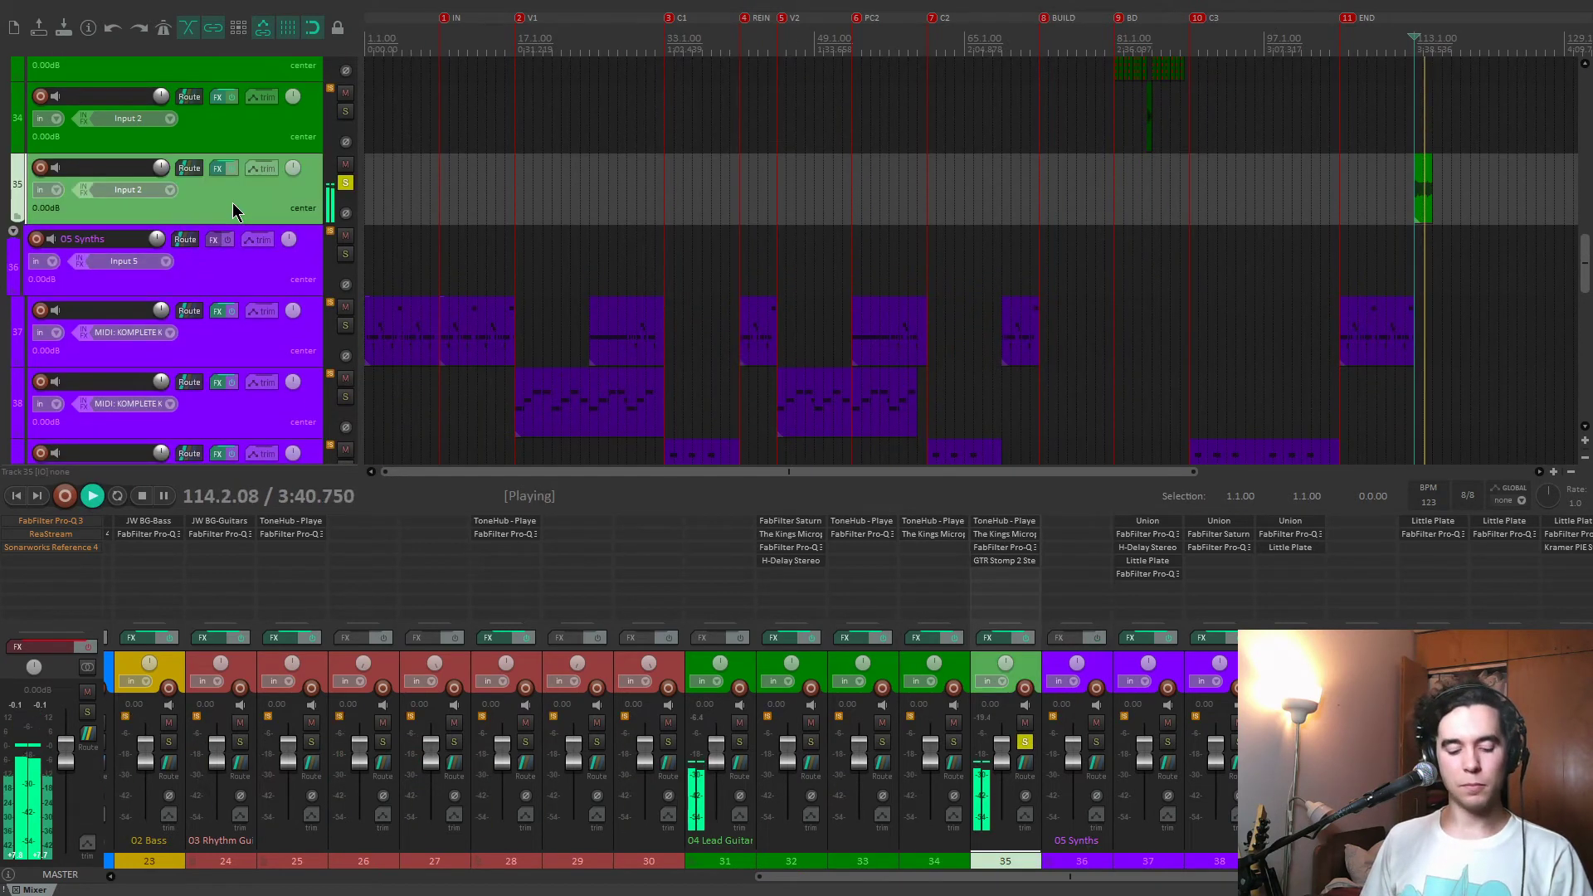
Show track 35's volume envelope and play its clip from 113.1.00 to examine the on-off volume automation.
key("v")
key("space")
left_click(1476, 306)
left_click(1419, 306)
scroll(1332, 319, "up", 6)
left_click(1286, 326)
scroll(1289, 324, "up", 1)
scroll(1321, 314, "down", 2)
scroll(747, 259, "up", 2)
scroll(751, 288, "up", 1)
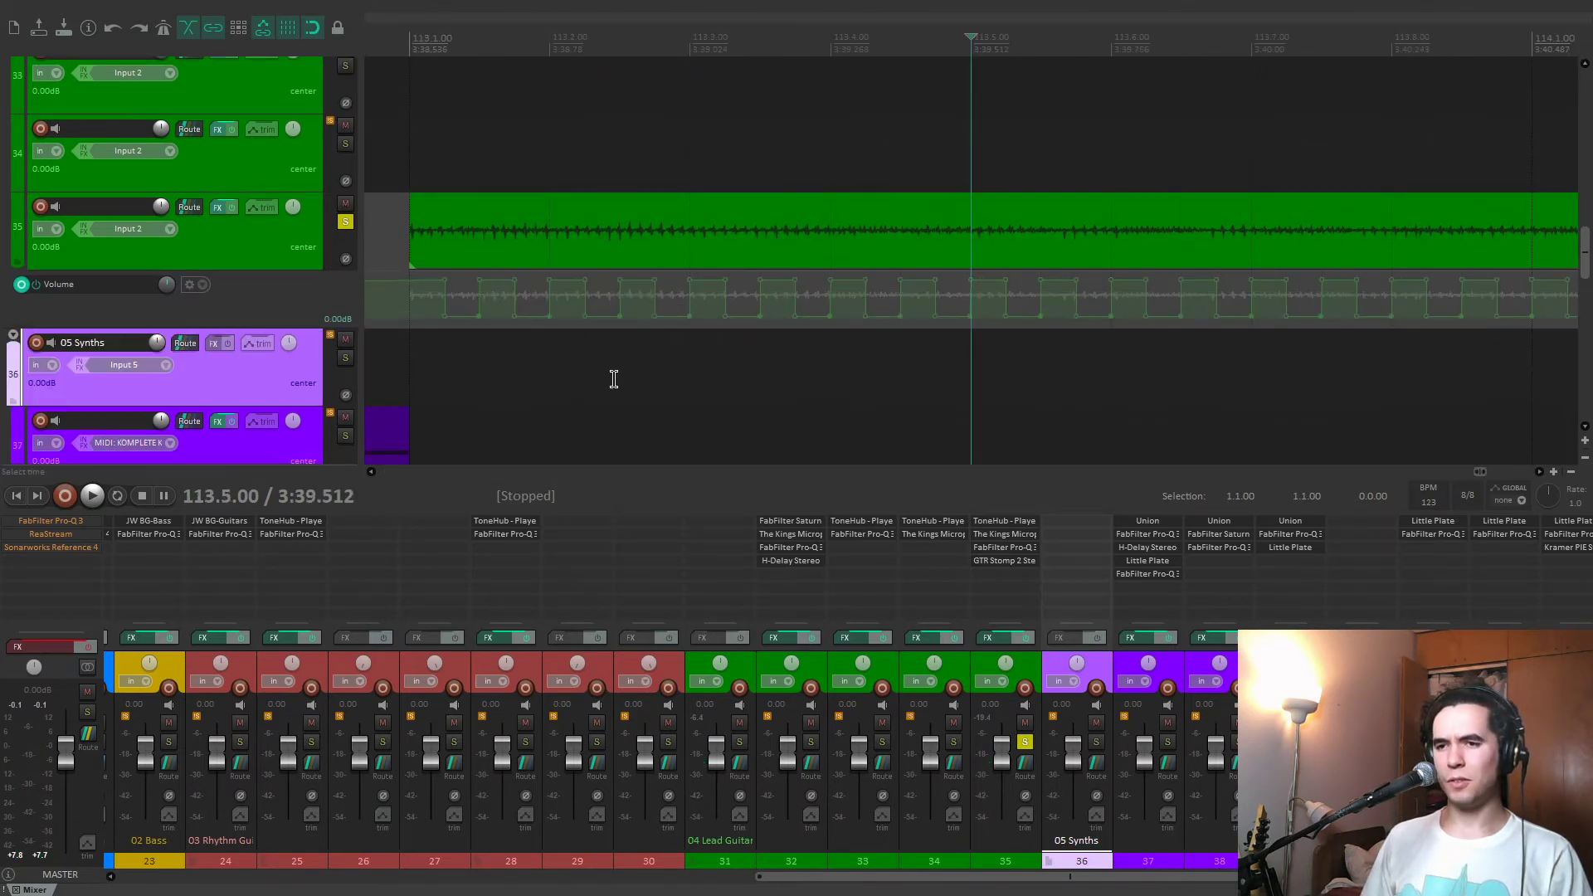
left_click(419, 366)
key("space")
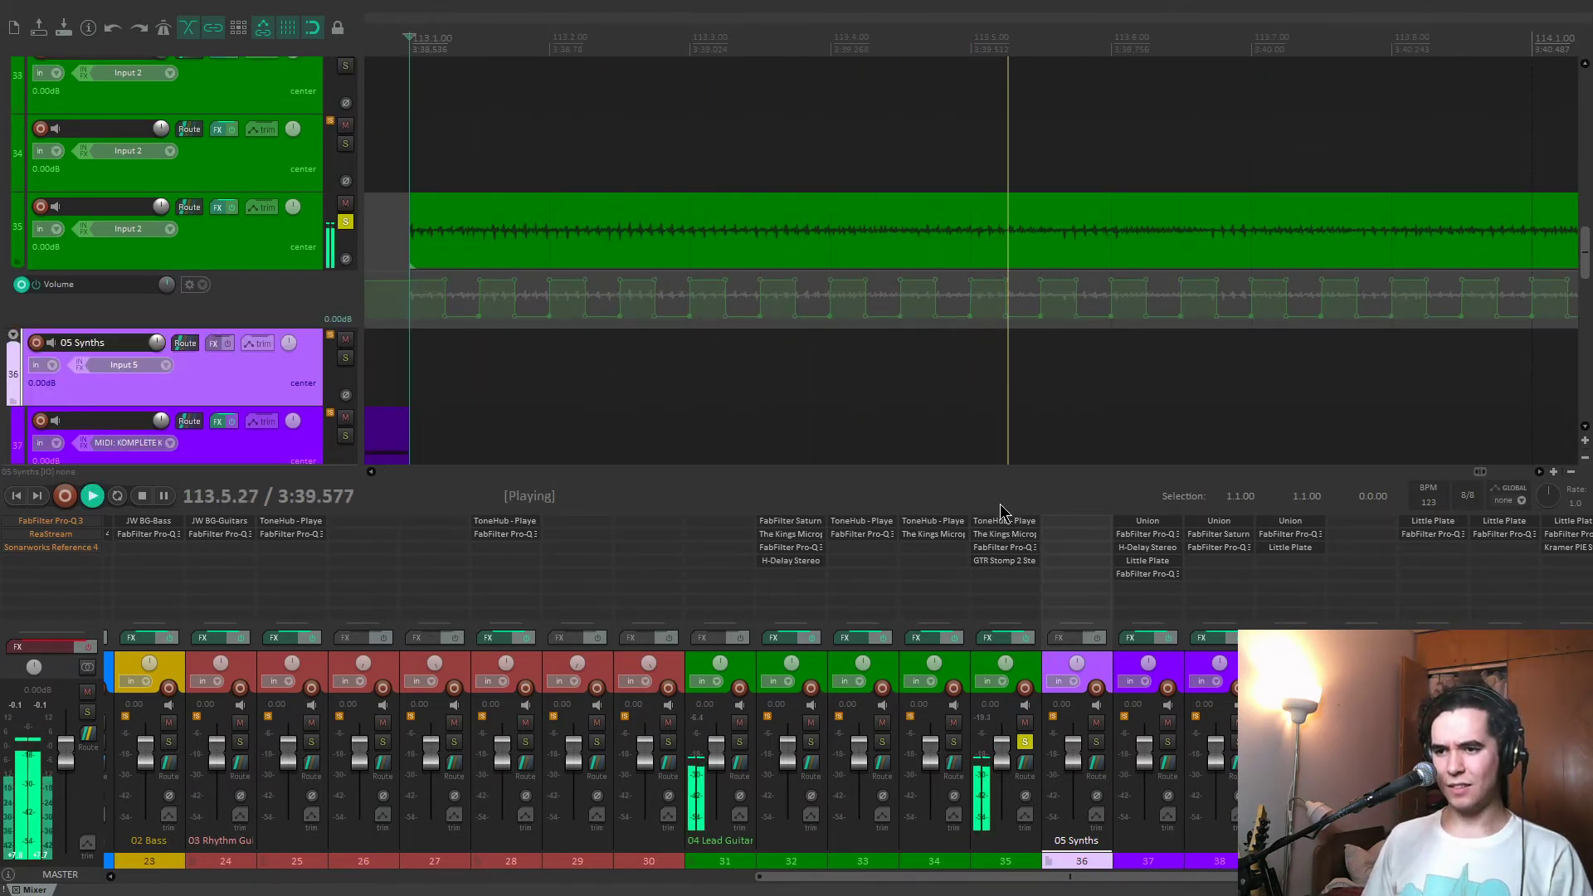
scroll(1034, 402, "down", 3)
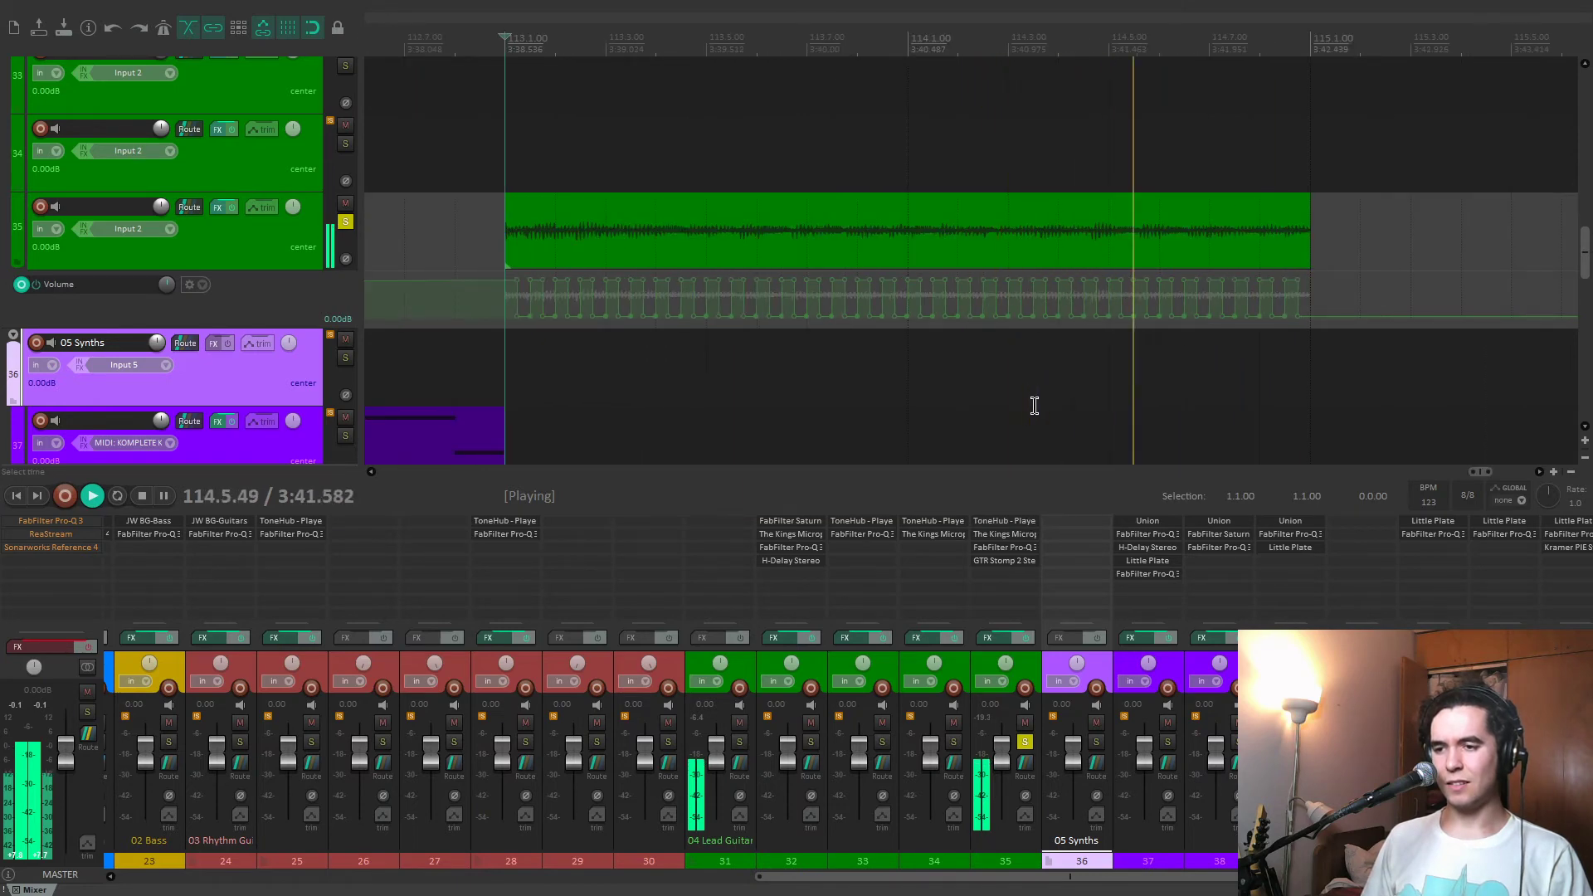
Open Pro-Q 3 and The King's Microphones on track 35, compare the microphone effect bypassed and enabled, and close both.
left_click(1023, 548)
left_click(1021, 534)
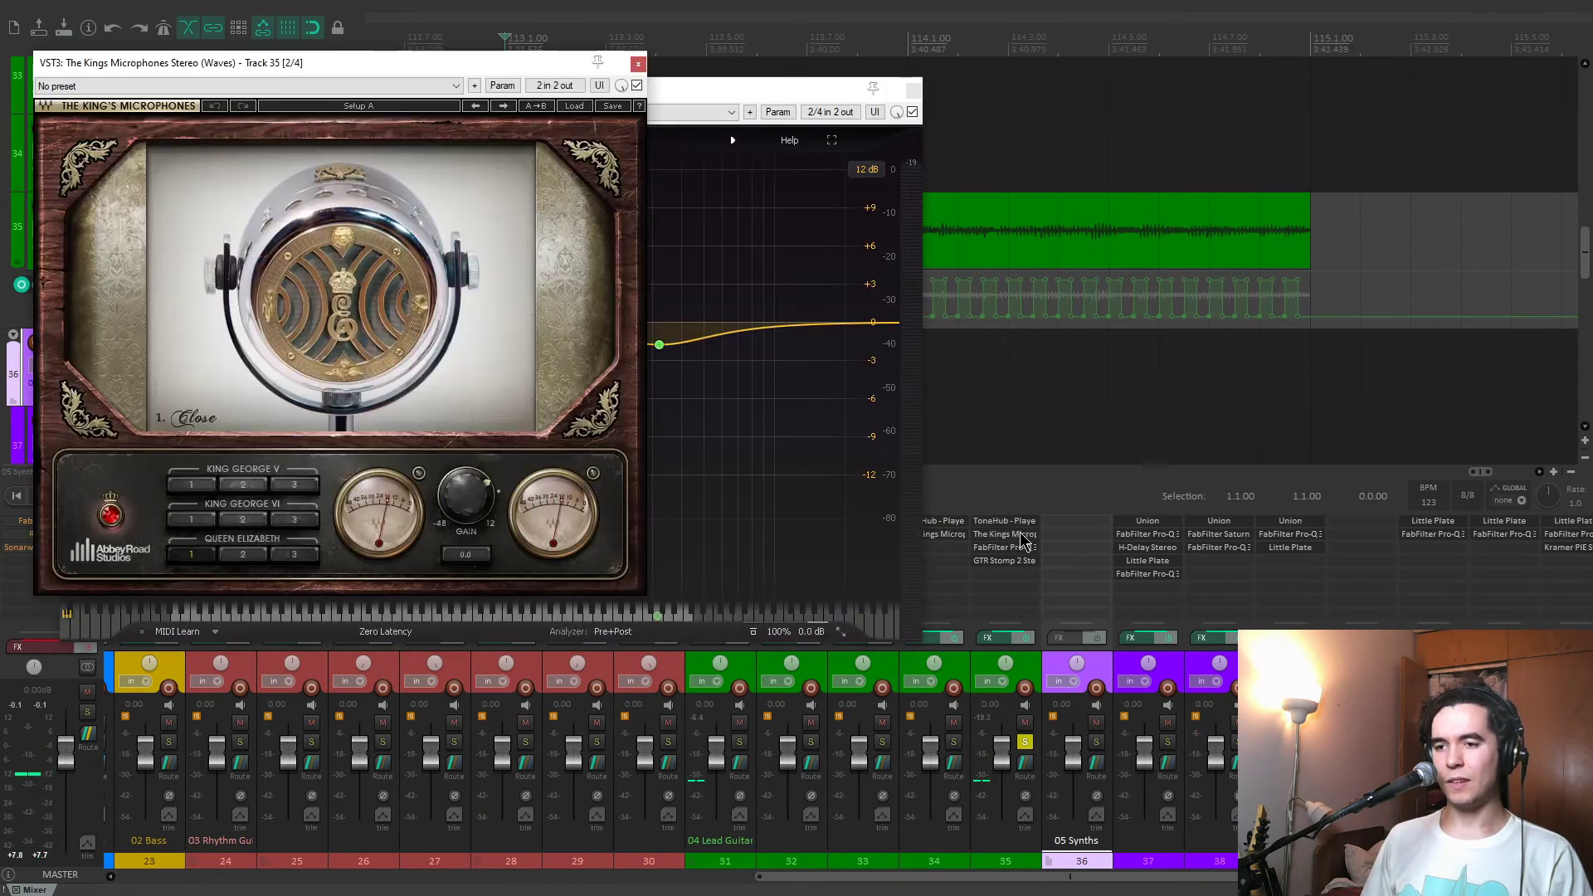
left_click(636, 87)
left_click(637, 86)
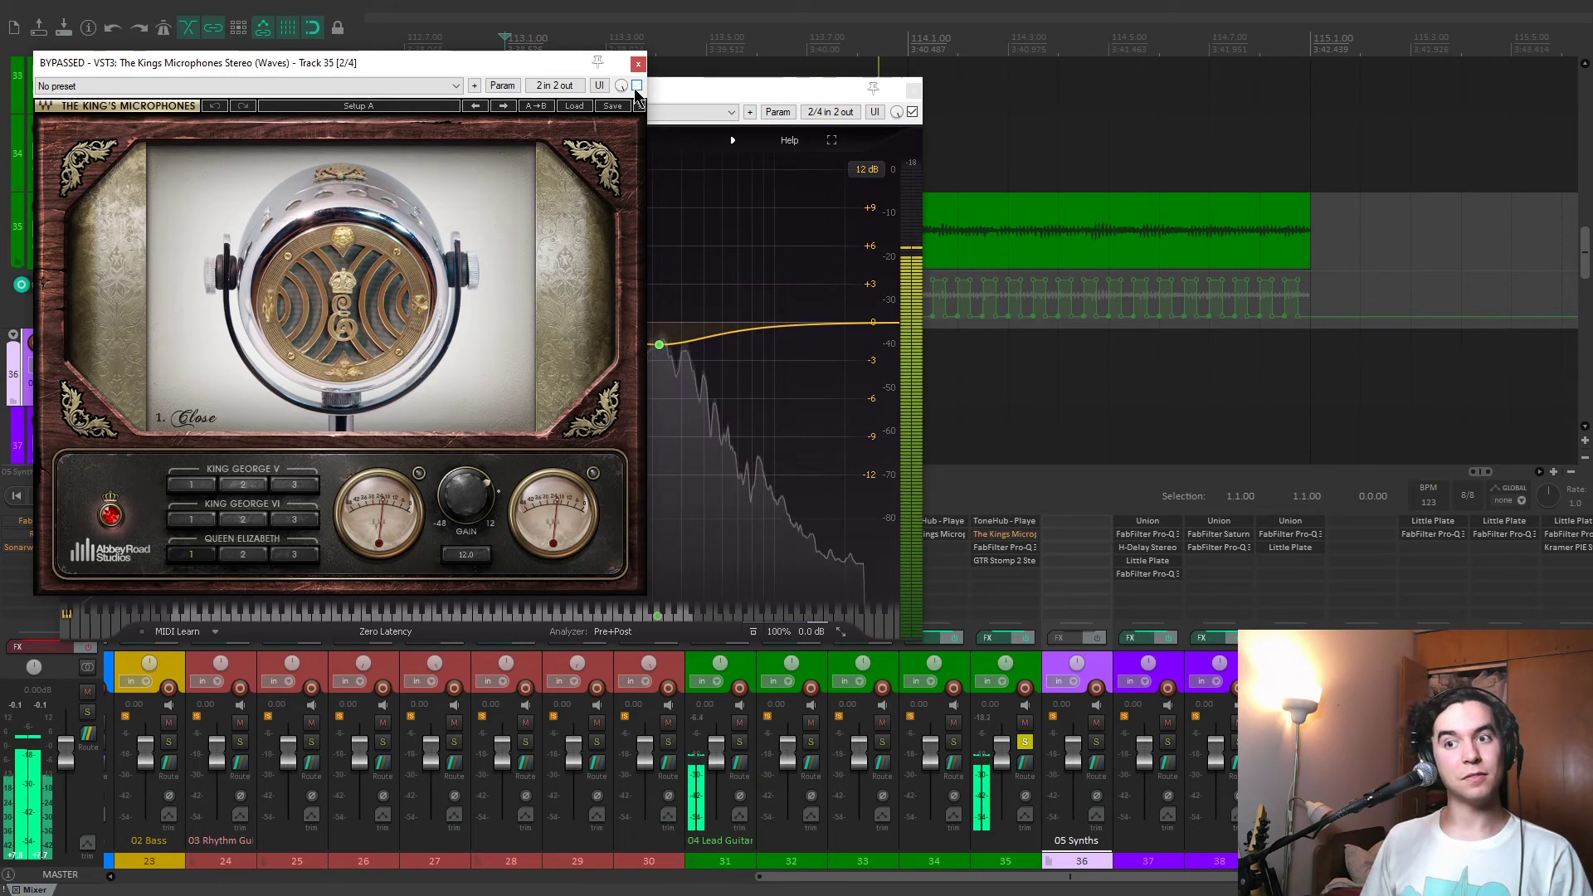
left_click(637, 86)
left_click(638, 64)
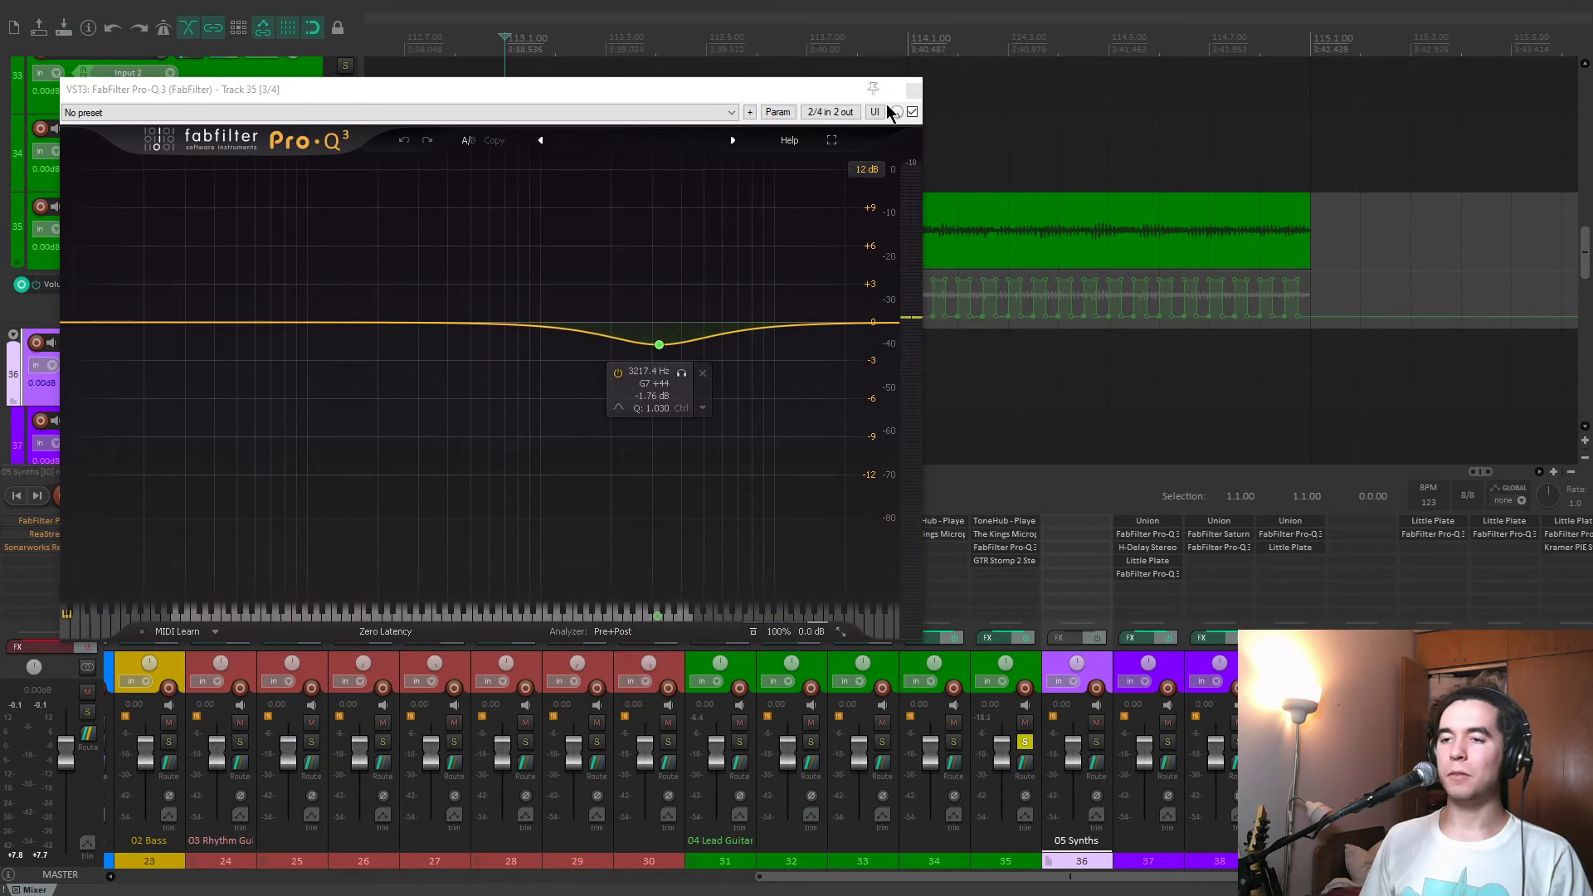
left_click(912, 89)
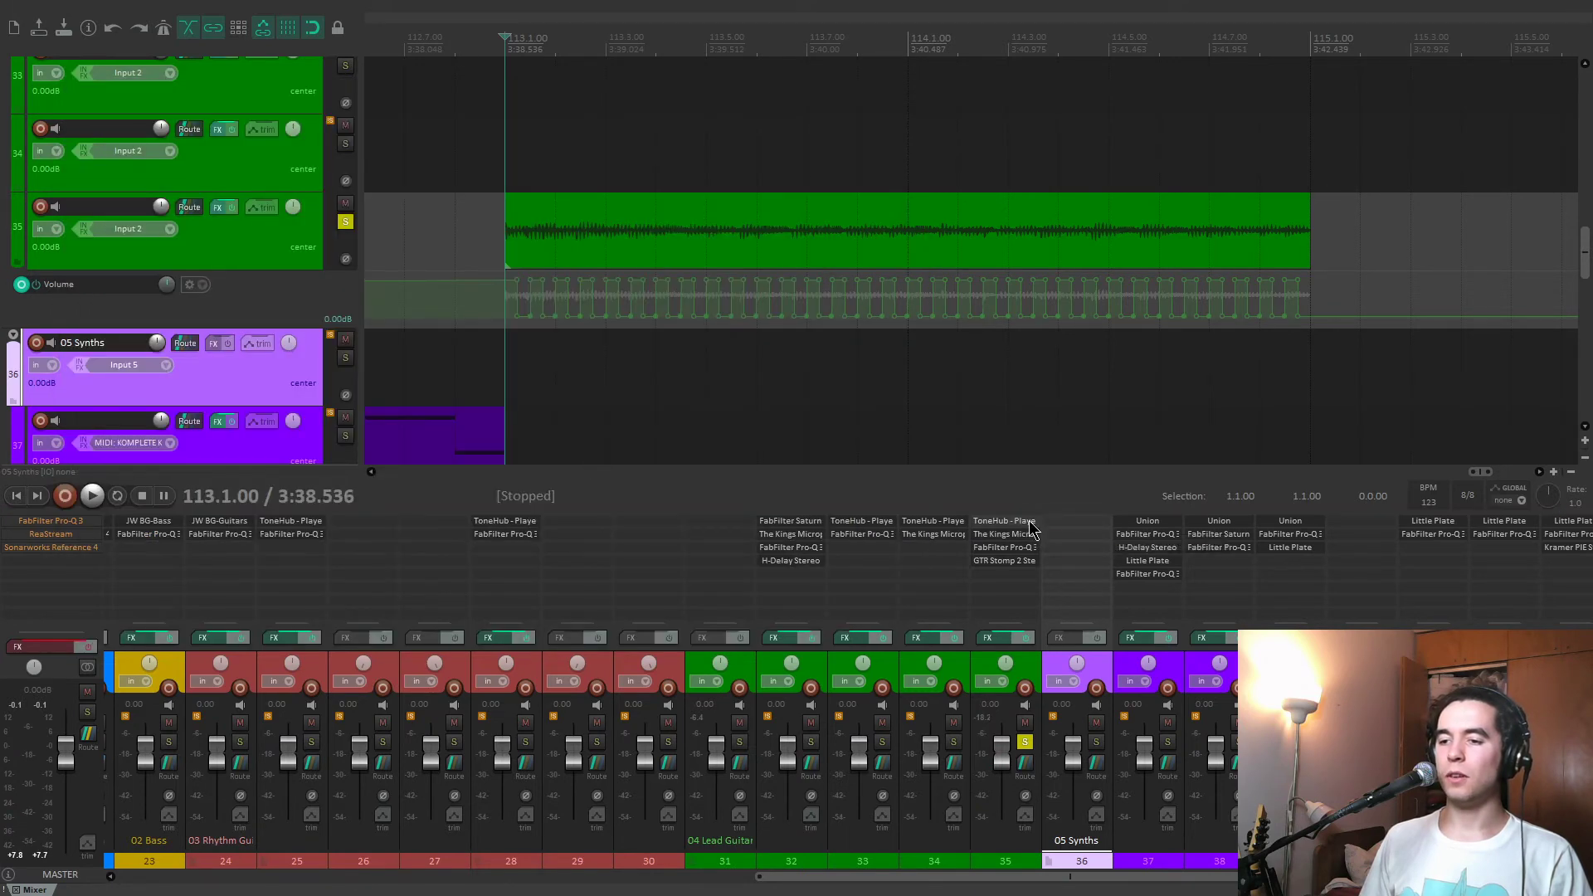
Play track 35 from 113.1.00, unsolo it to hear the full mix, and hide its volume envelope.
key("space")
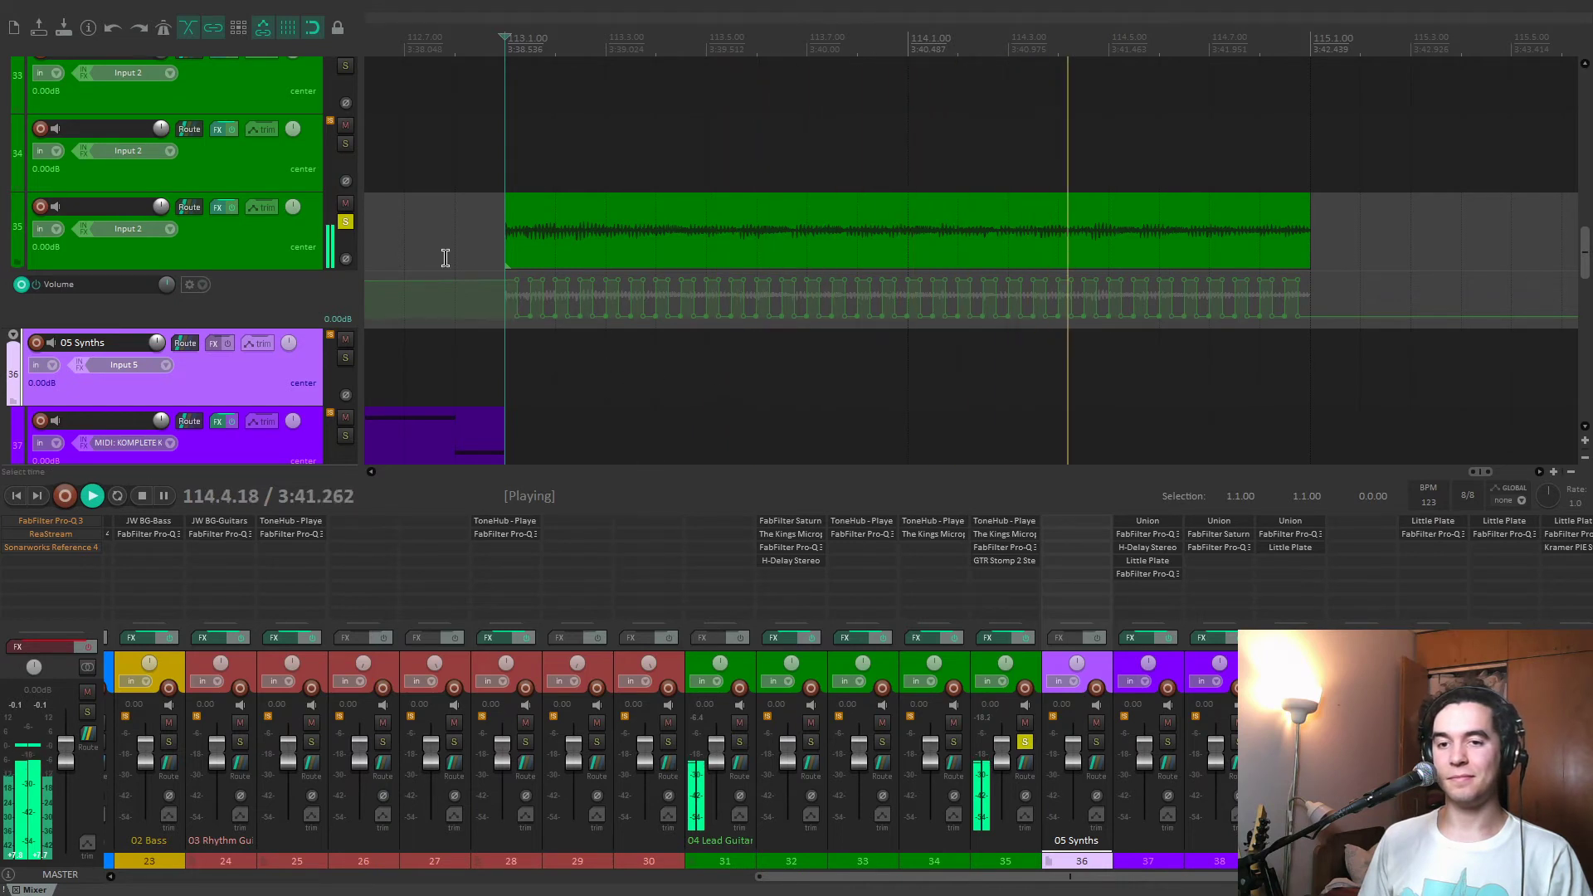
left_click(345, 222)
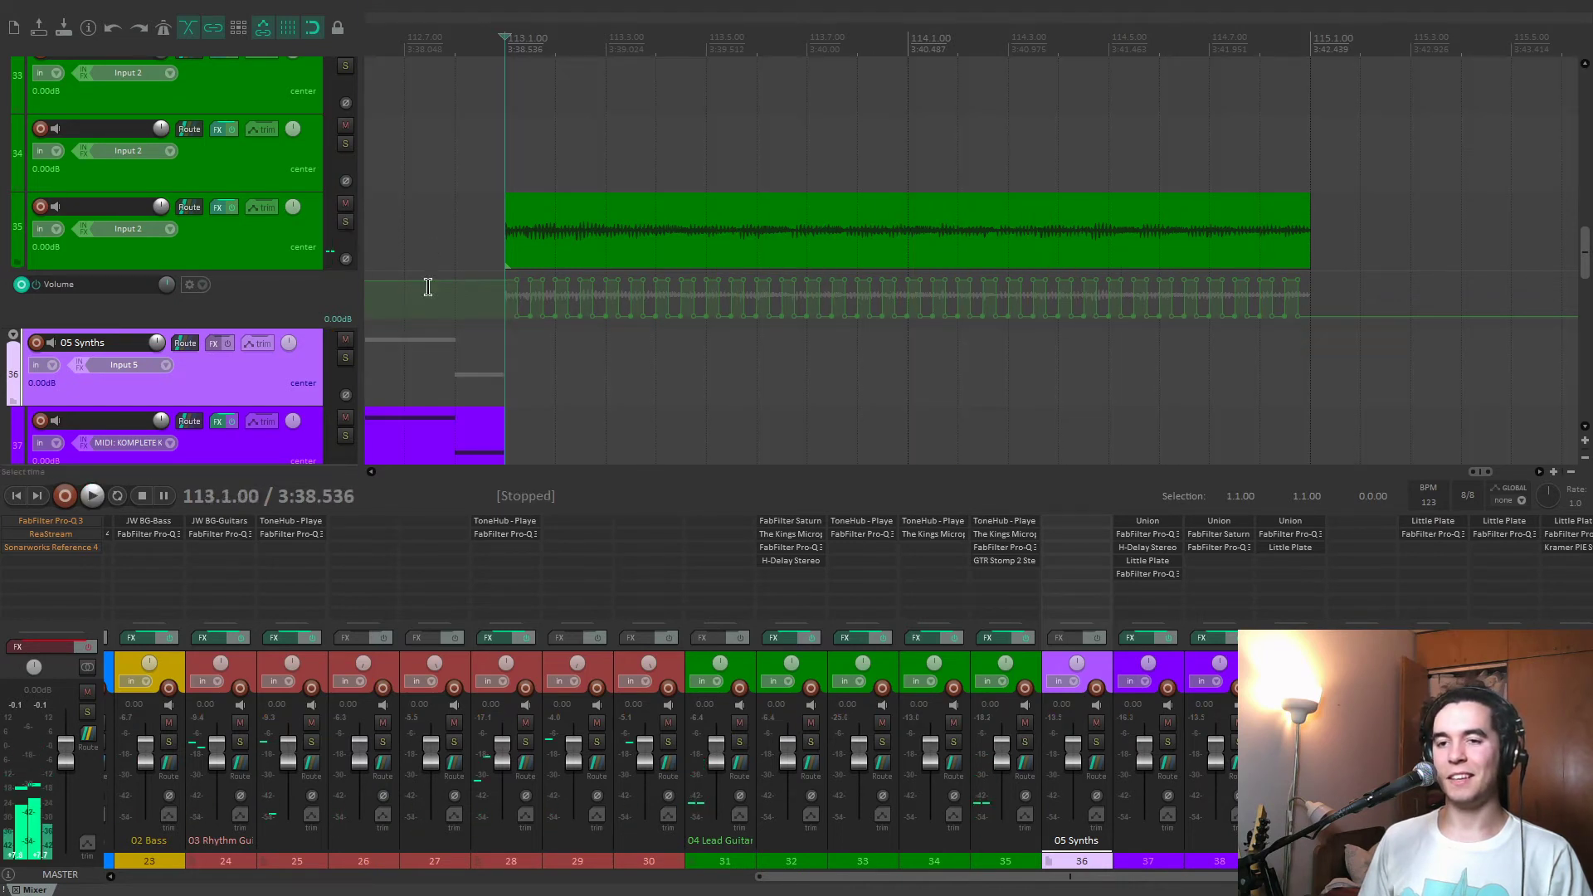
left_click(264, 262)
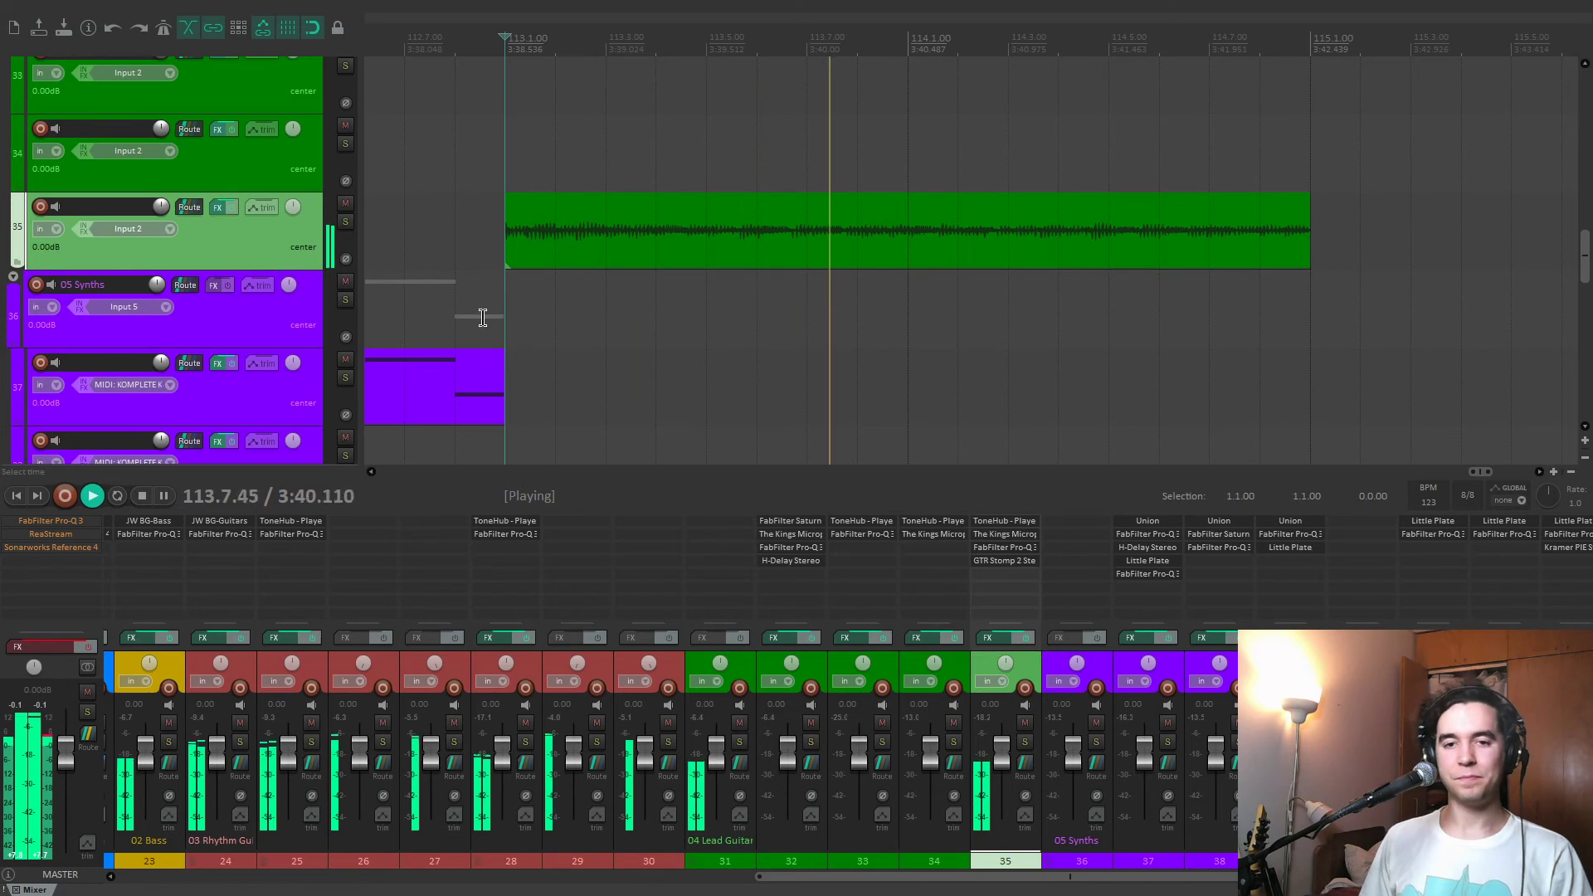
Stop playback, select the 05 Synths track, and move the edit cursor to the IN marker at 9.1.00.
scroll(819, 341, "down", 6)
scroll(801, 330, "down", 2)
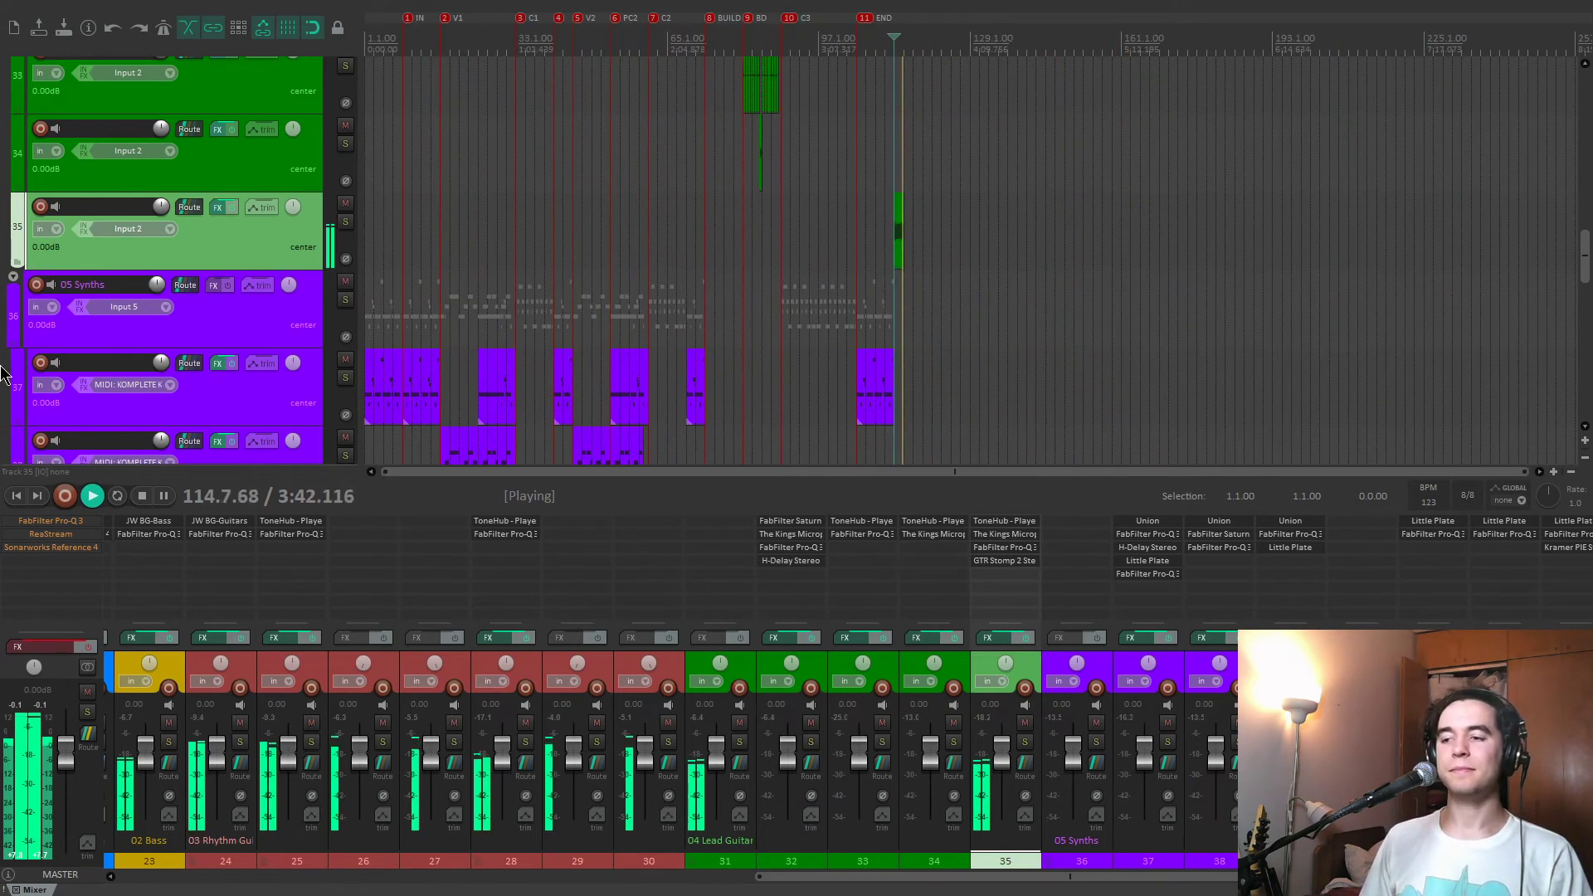
scroll(2, 365, "down", 4)
scroll(9, 354, "up", 1)
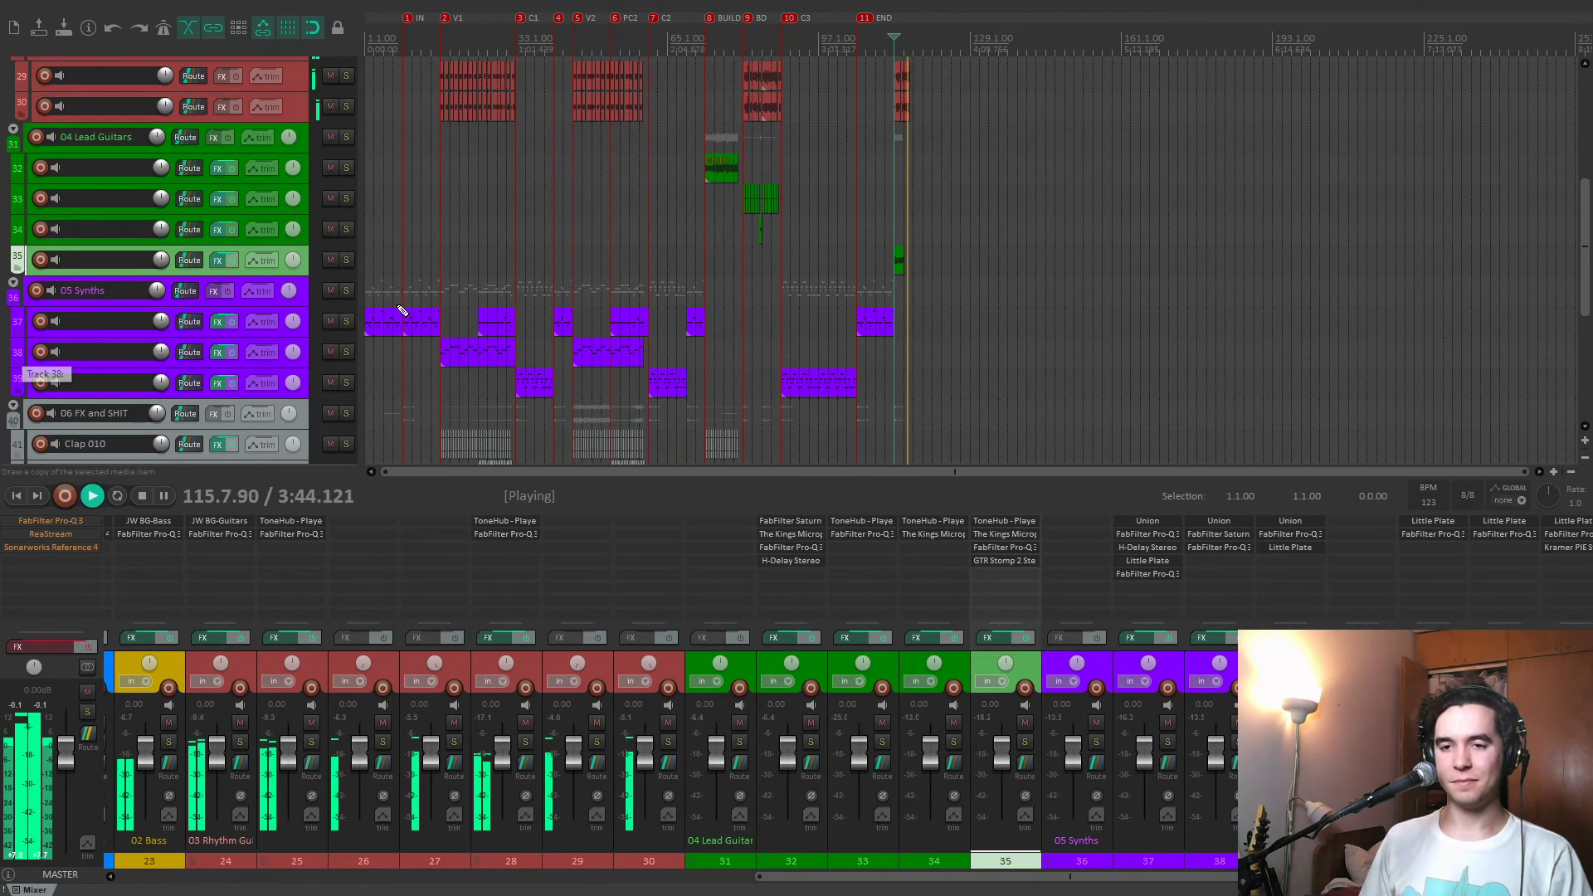
scroll(402, 311, "up", 1)
key("space")
left_click(512, 298)
key("1")
scroll(587, 300, "up", 4)
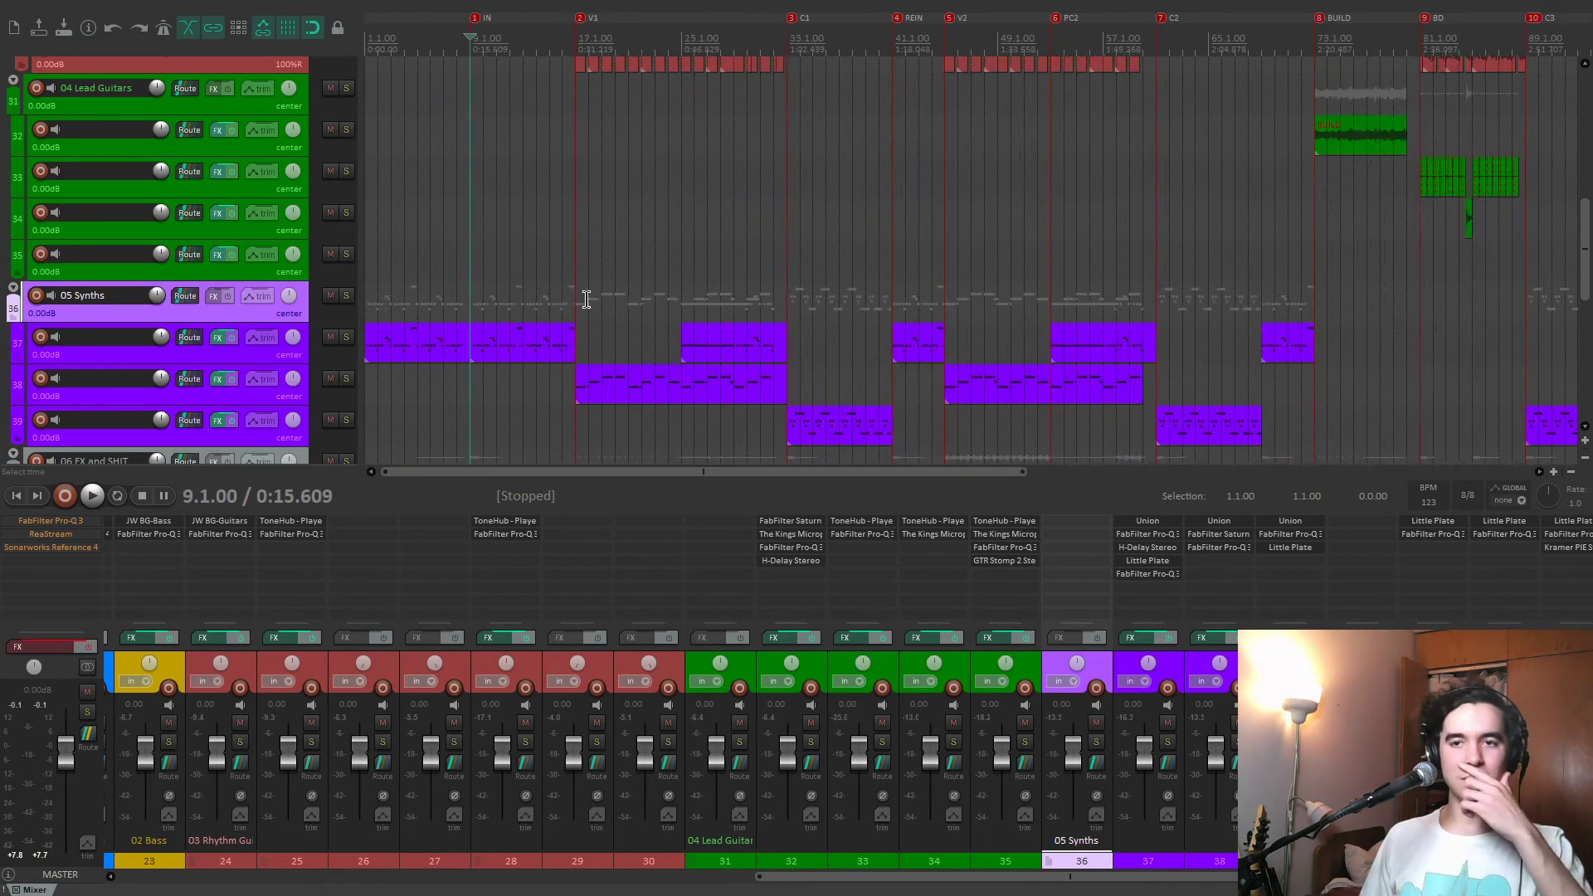
Show Union's Filthy Mids preset on track 37, solo the track, and play it from 9.1.00.
scroll(587, 300, "up", 3)
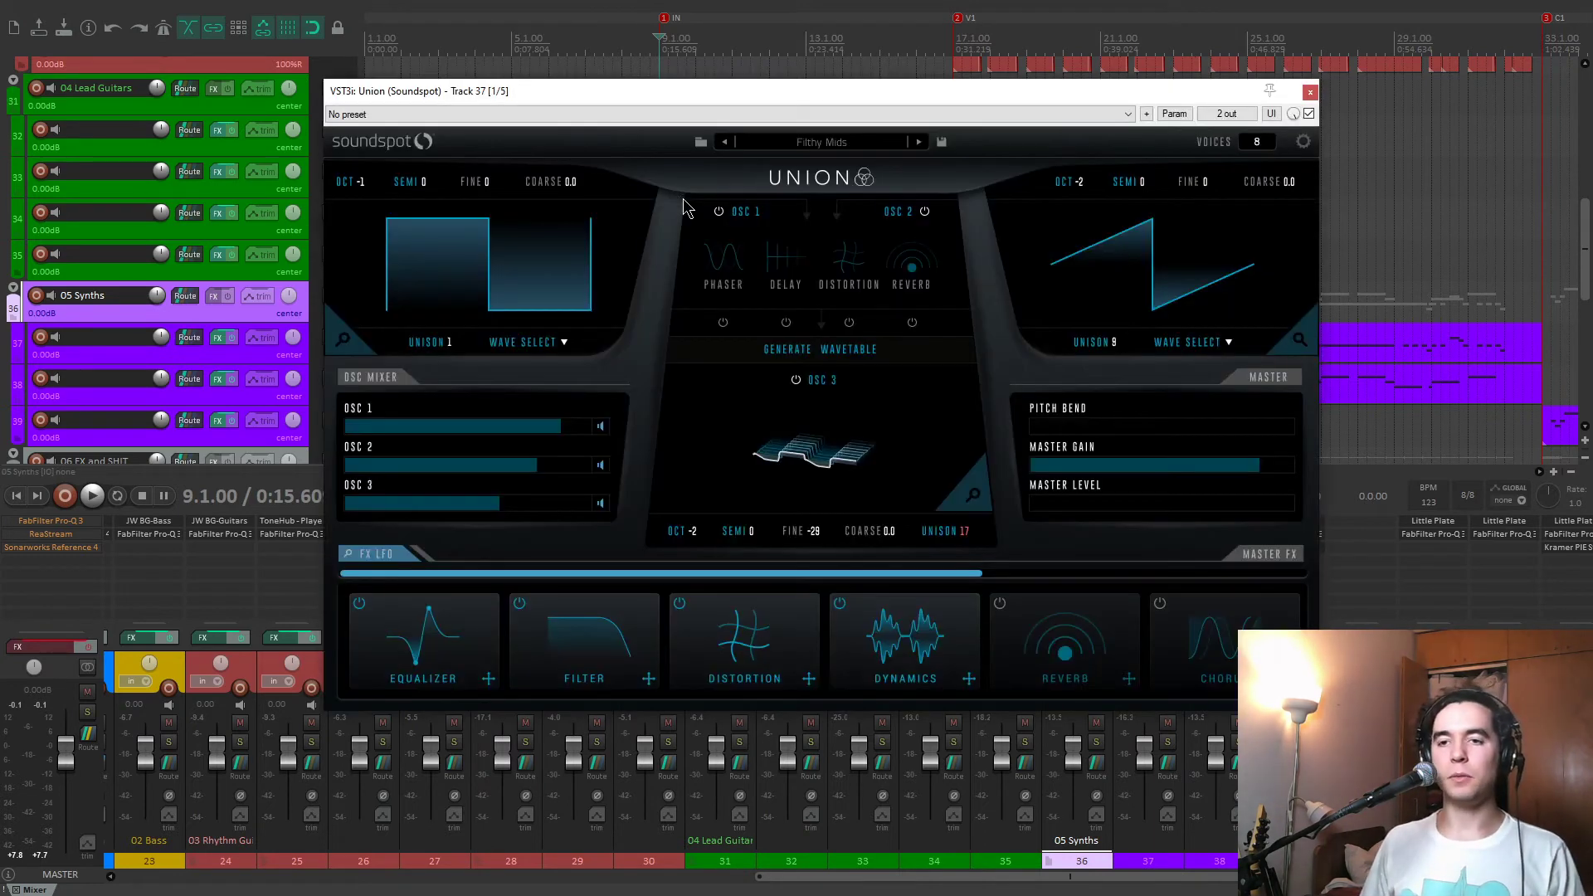
left_click_drag(713, 93, 931, 126)
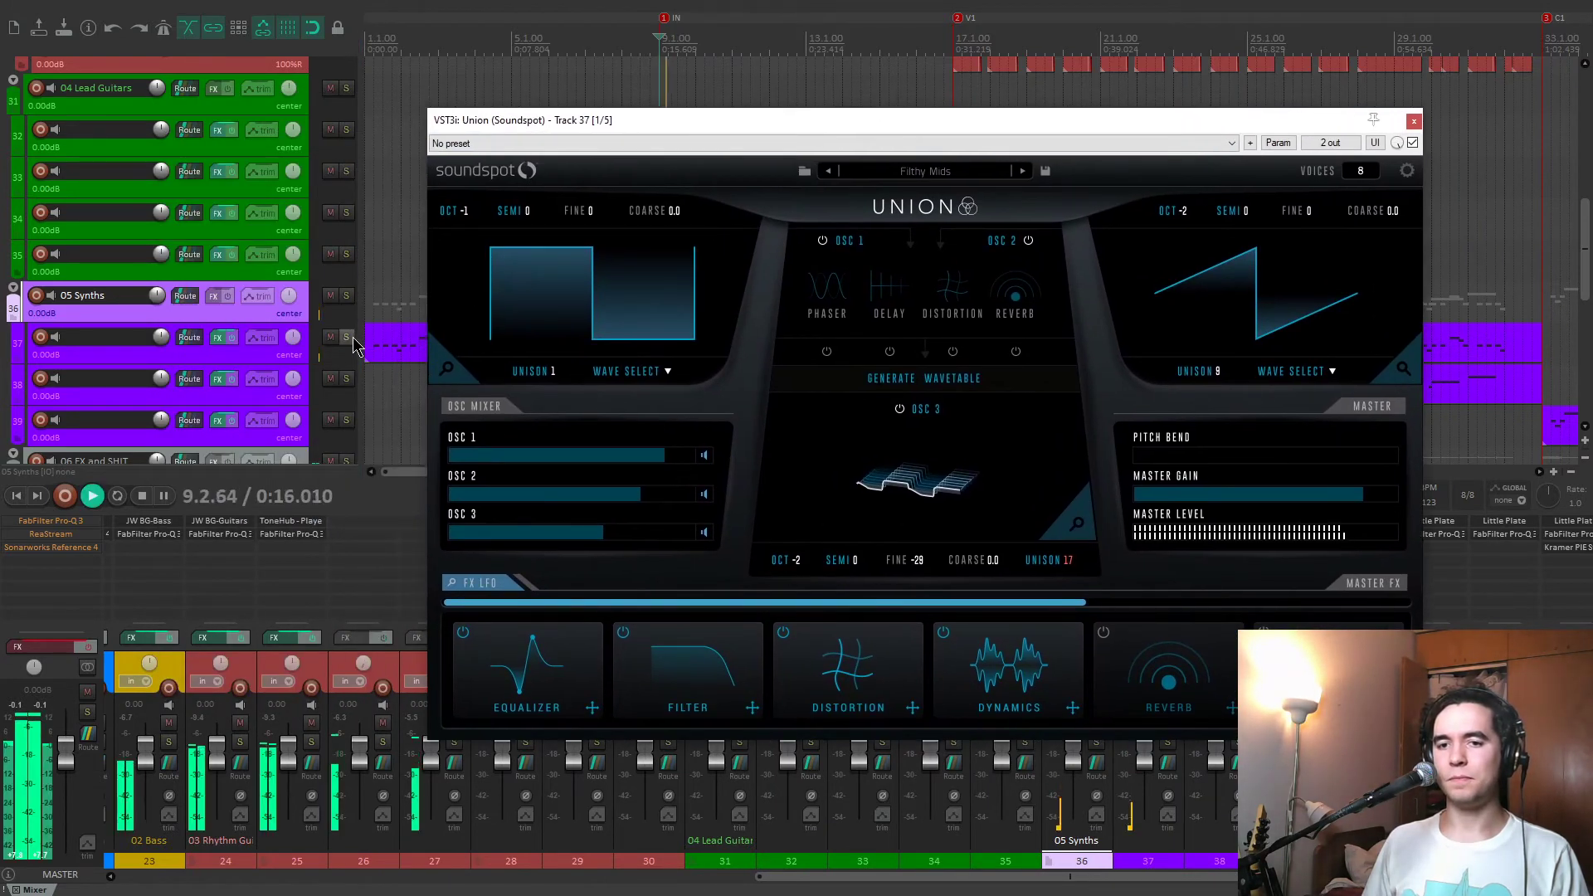
left_click(346, 338)
left_click_drag(854, 121, 497, 108)
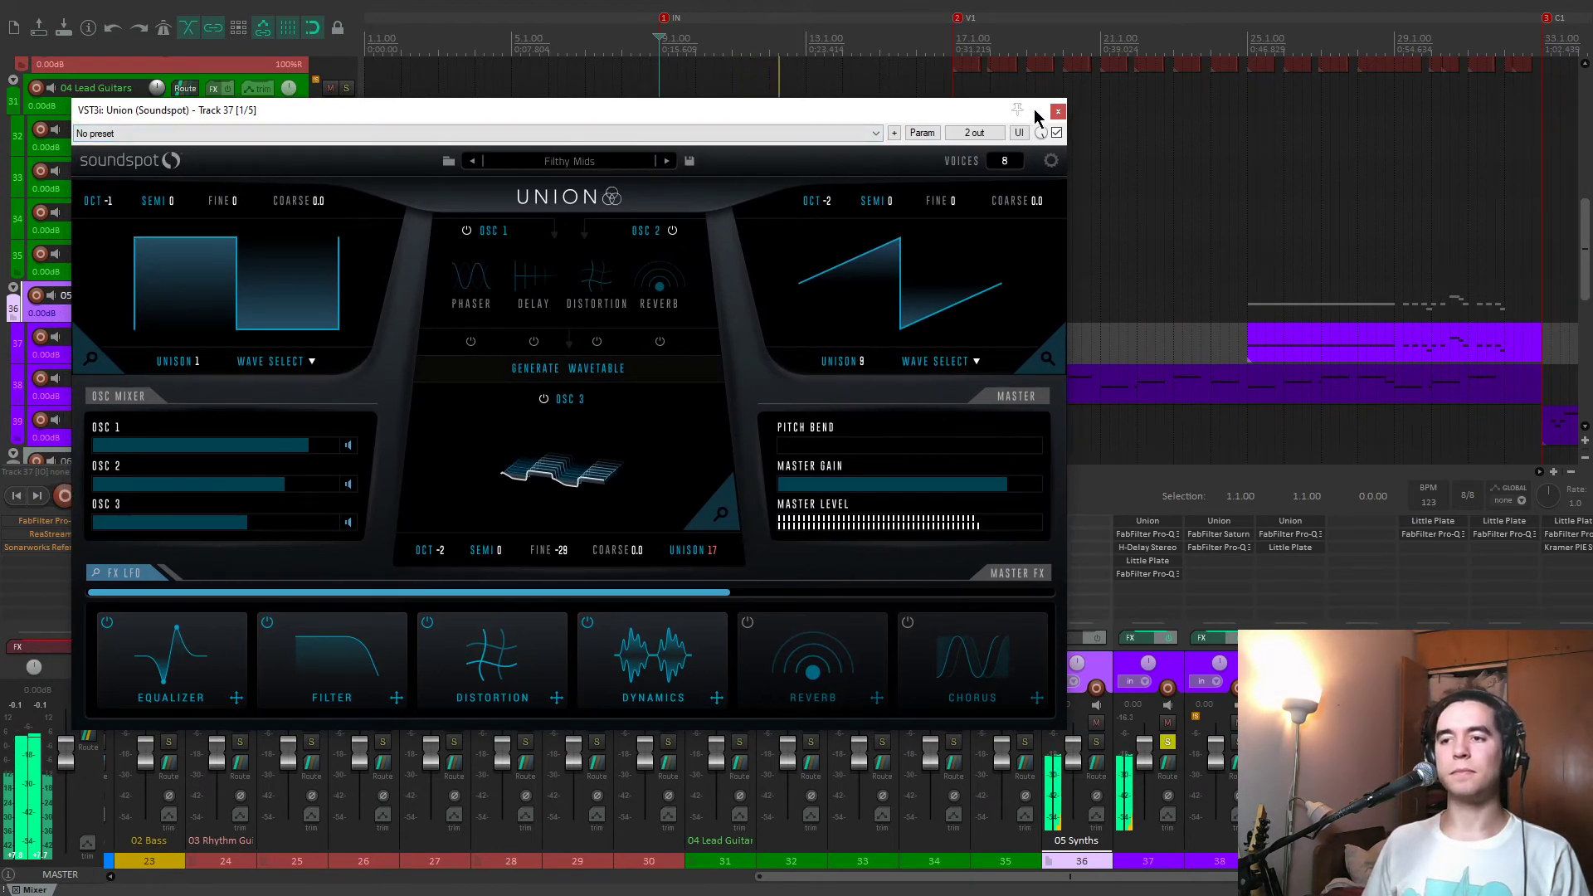
Check the first FabFilter Pro-Q 3 on track 37 and remove it from the effects chain.
left_click(1182, 533)
left_click(1204, 118)
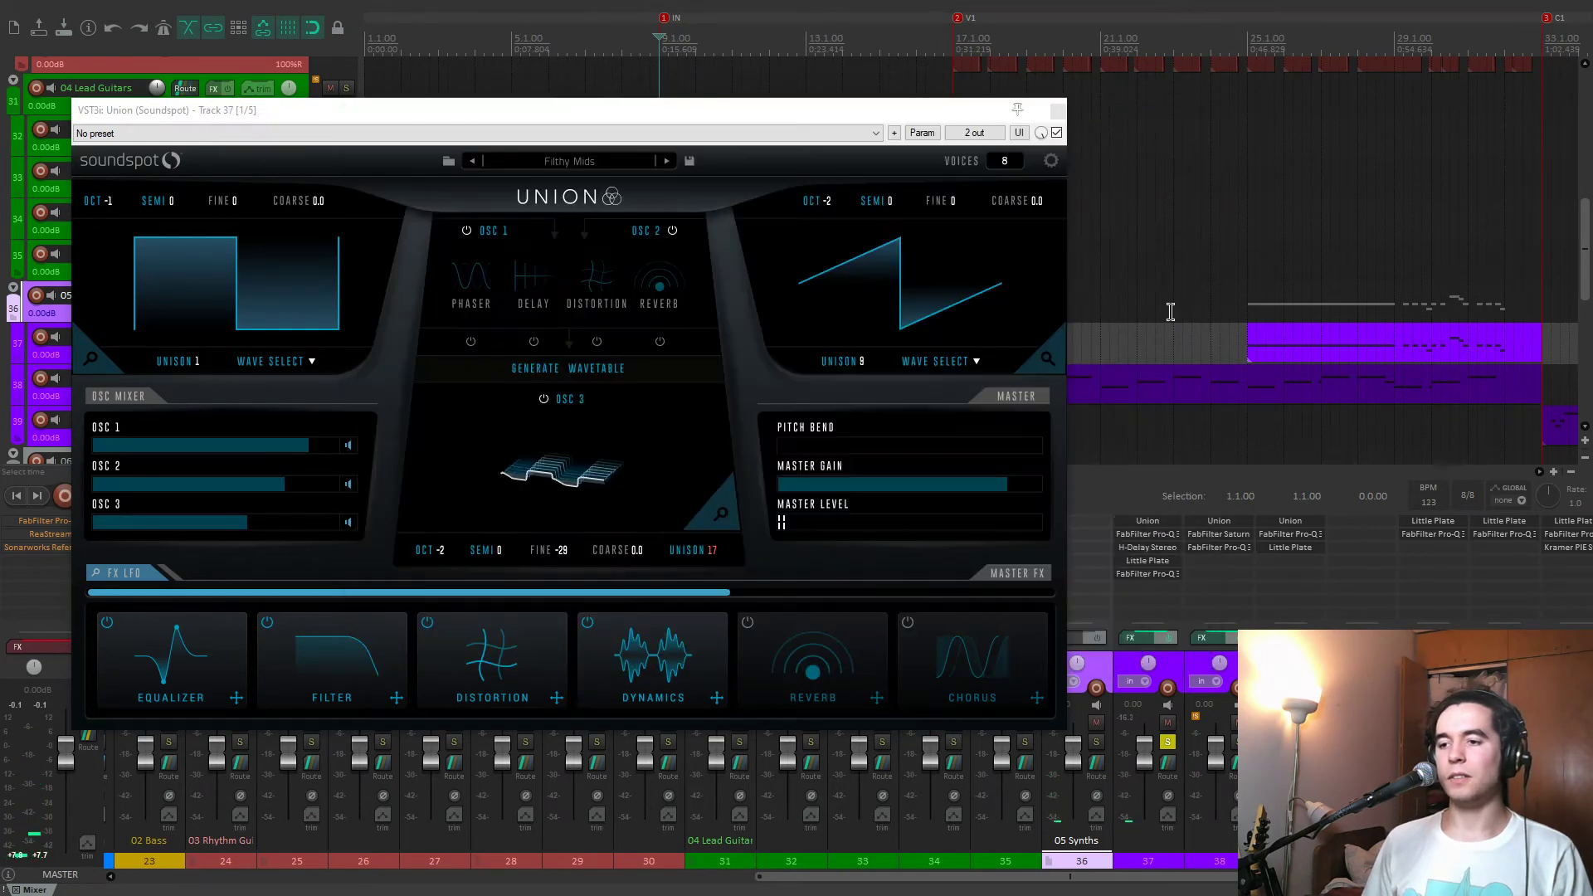
left_click(1161, 540, "alt")
Open H-Delay, Little Plate and Pro-Q 3 on track 37, and examine the EQ bands with the track playing.
left_click(1162, 539)
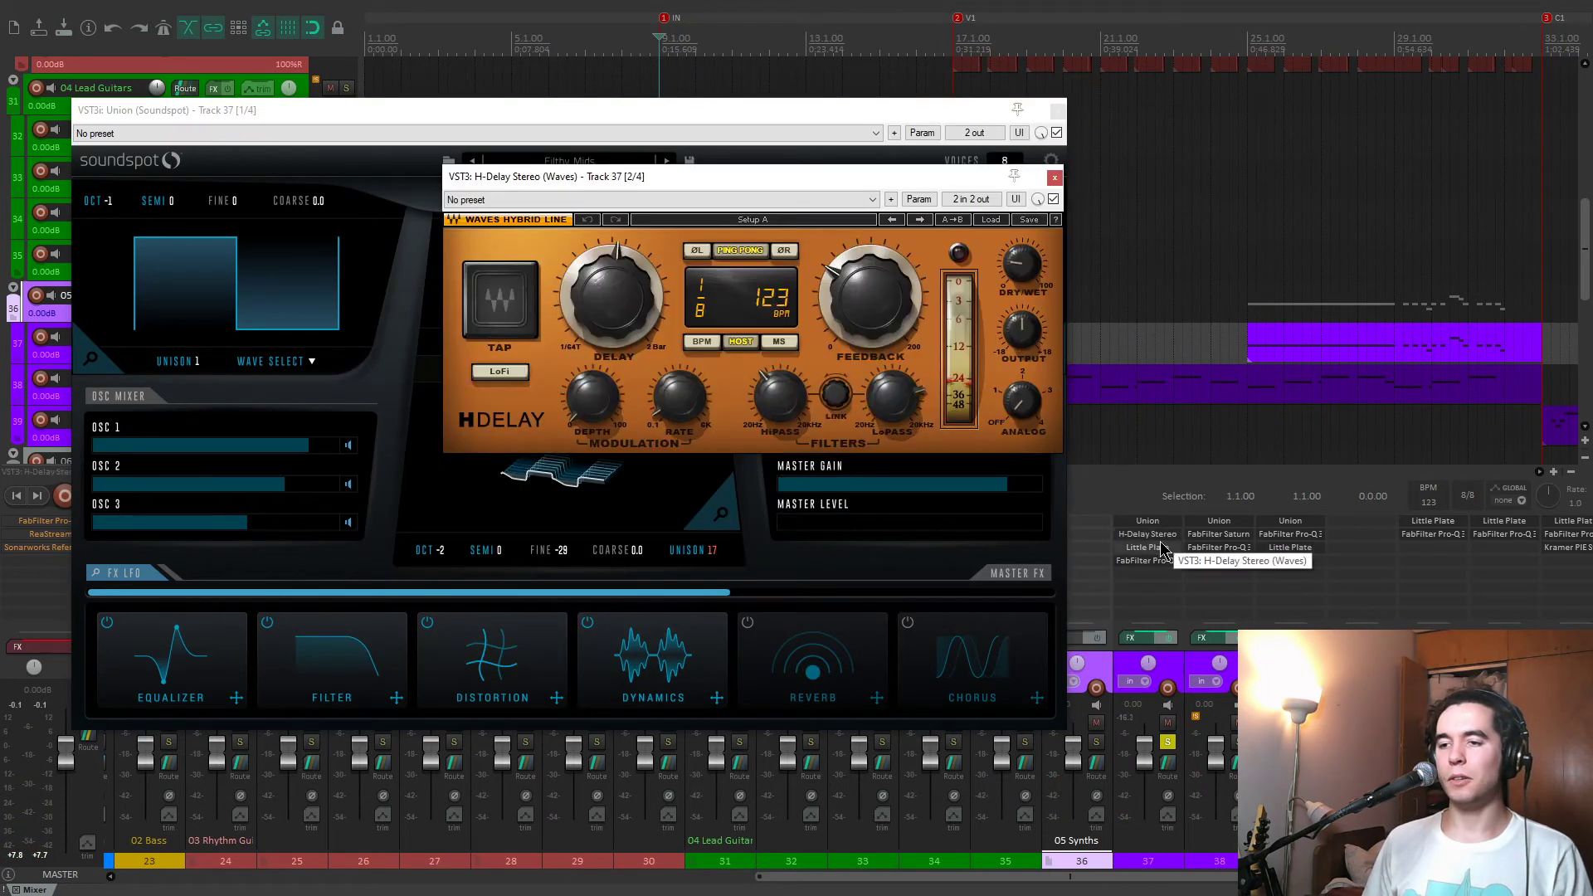
left_click(1160, 551)
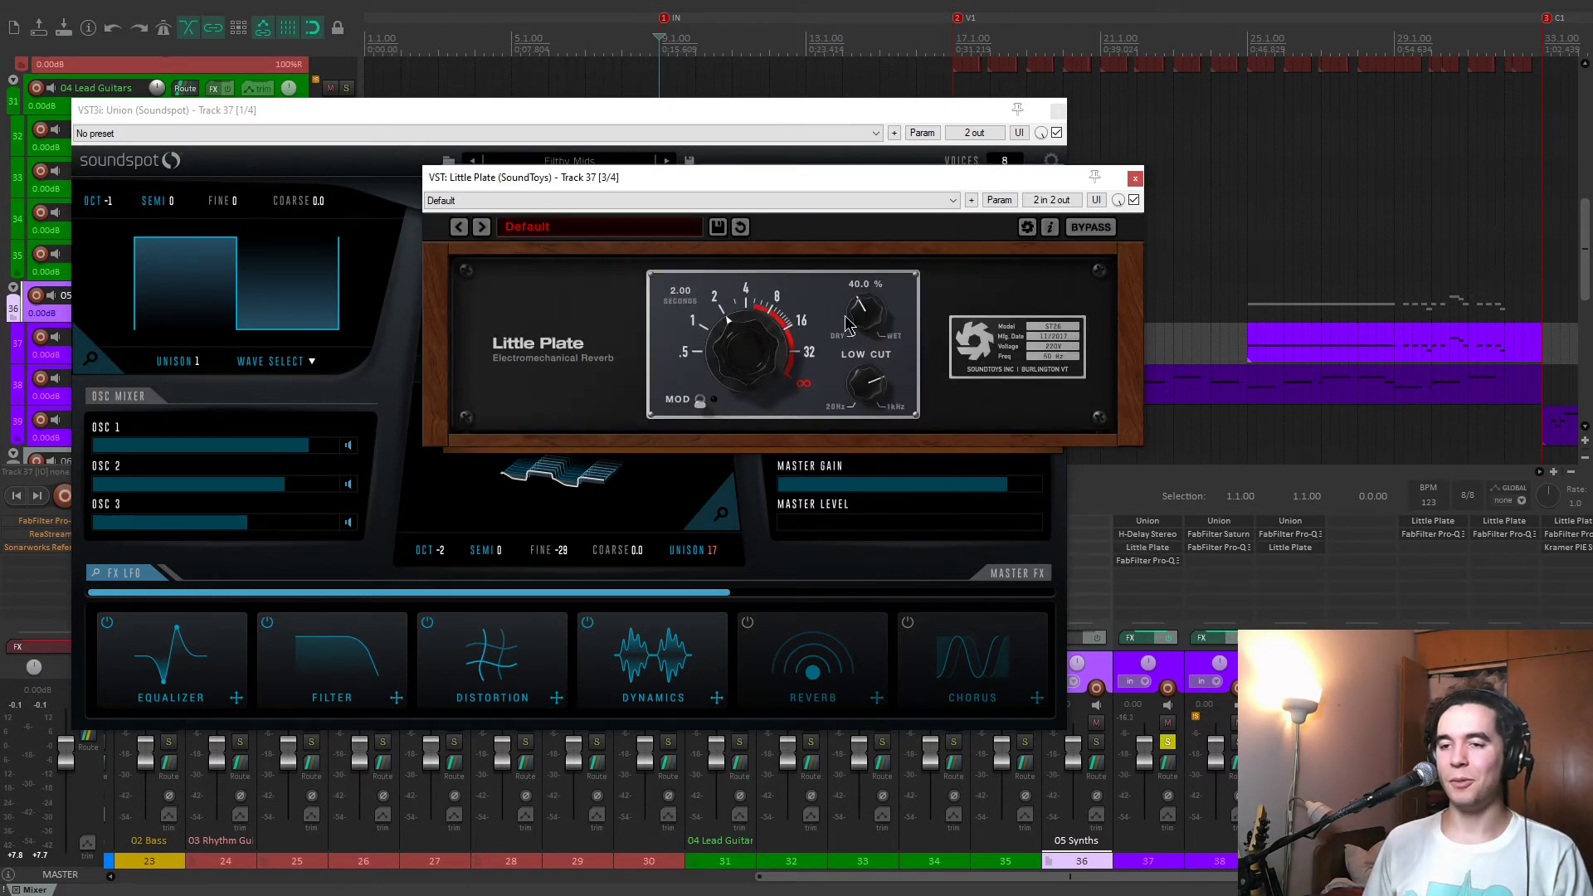
left_click(1145, 560)
mouse_move(669, 338)
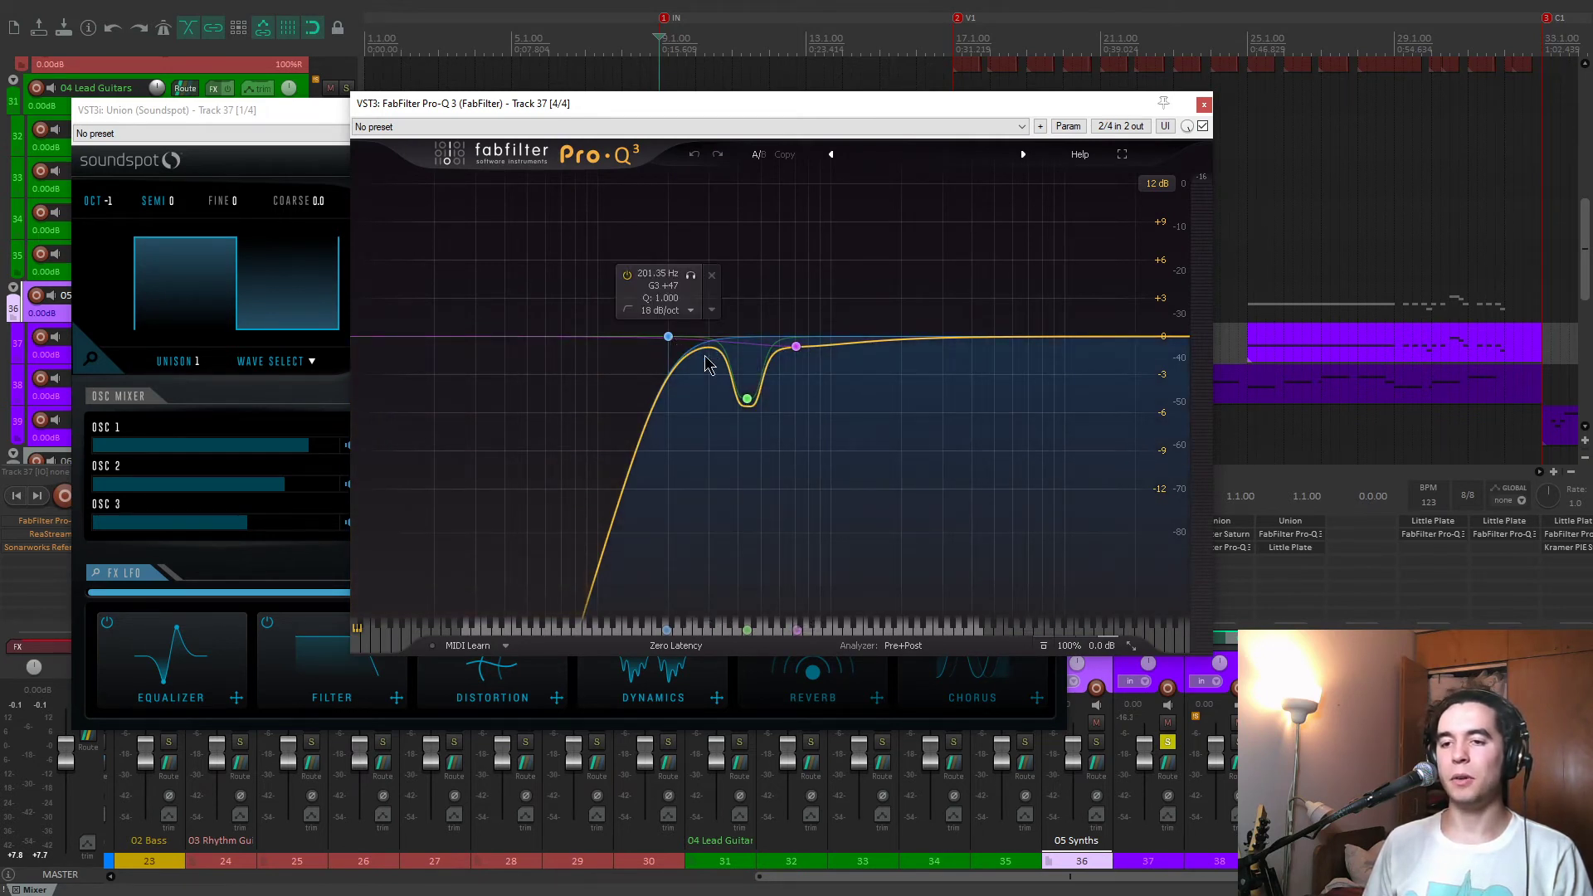
mouse_move(751, 413)
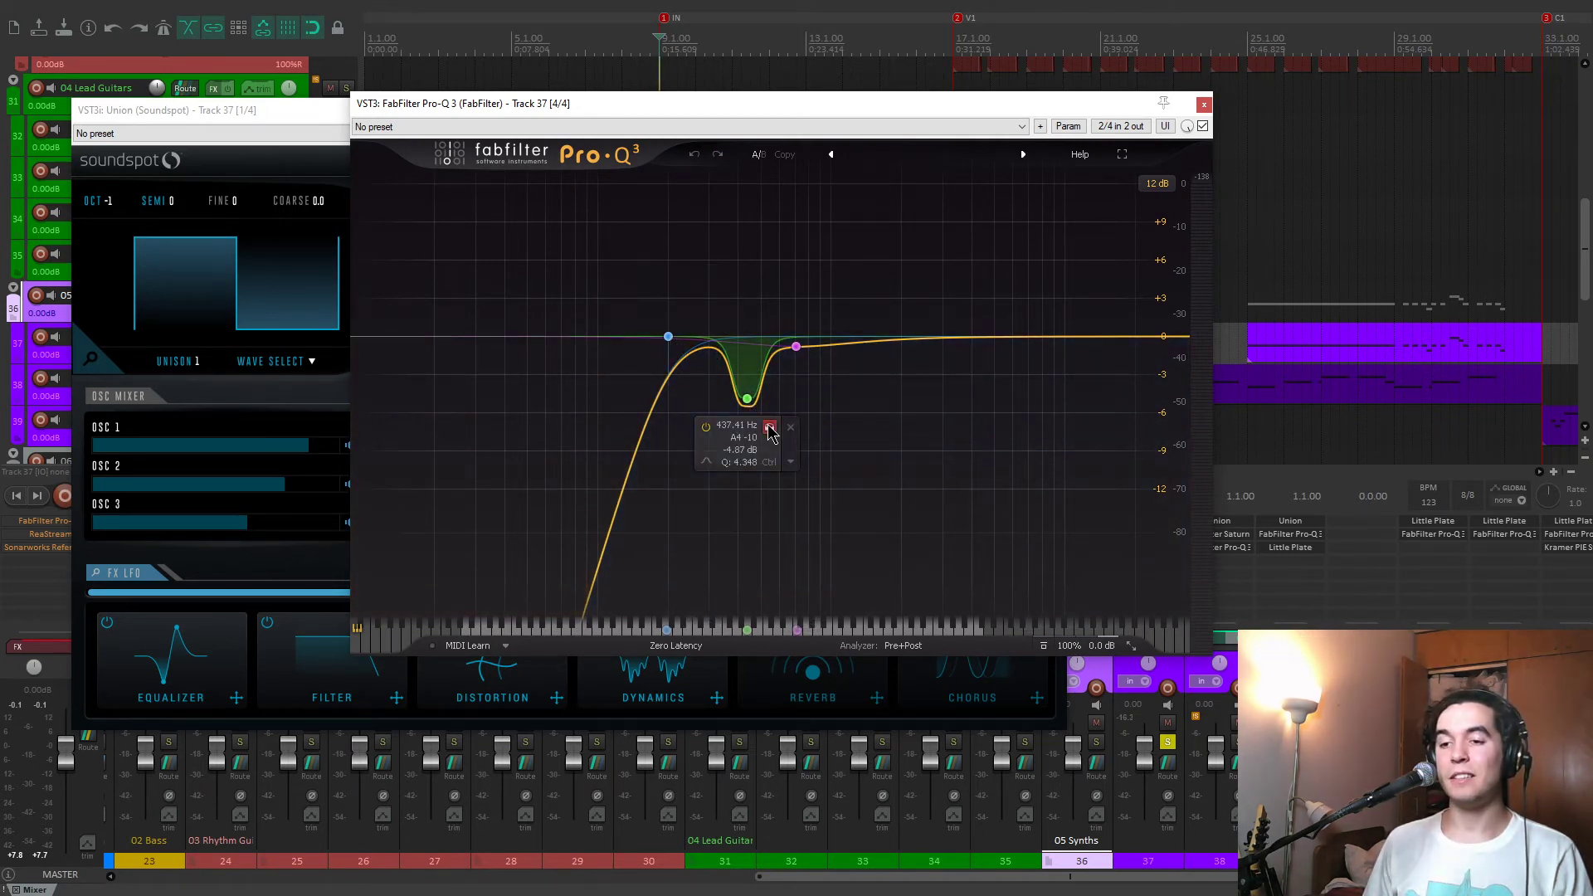
key("space")
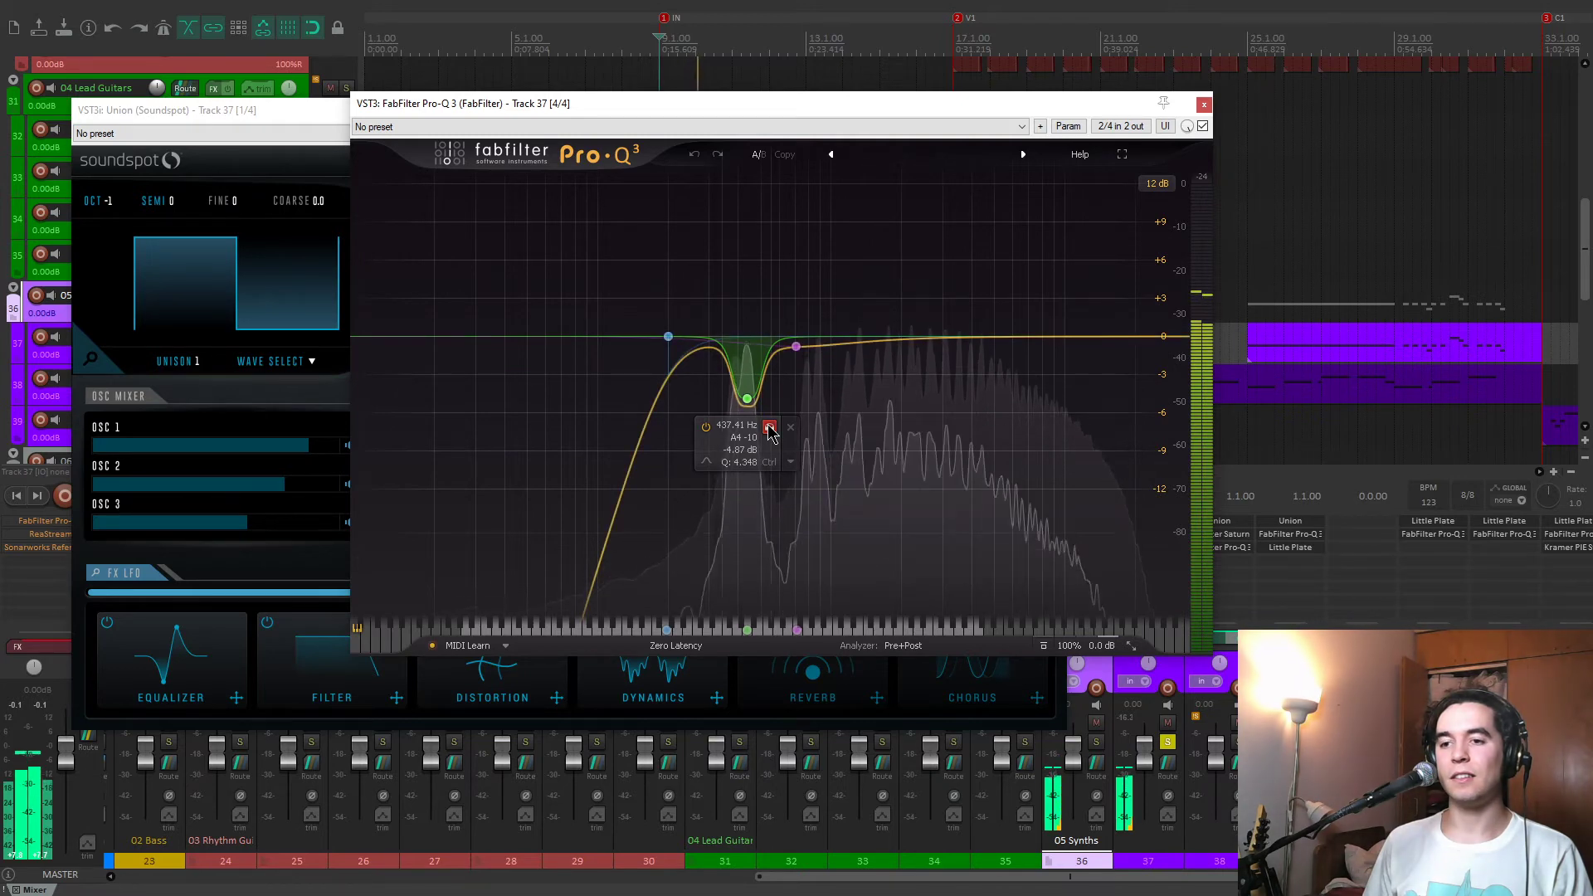
Close track 37's plug-in windows, and view Union's Moogly preset on track 38 before closing it.
left_click(1204, 106)
left_click(1056, 111)
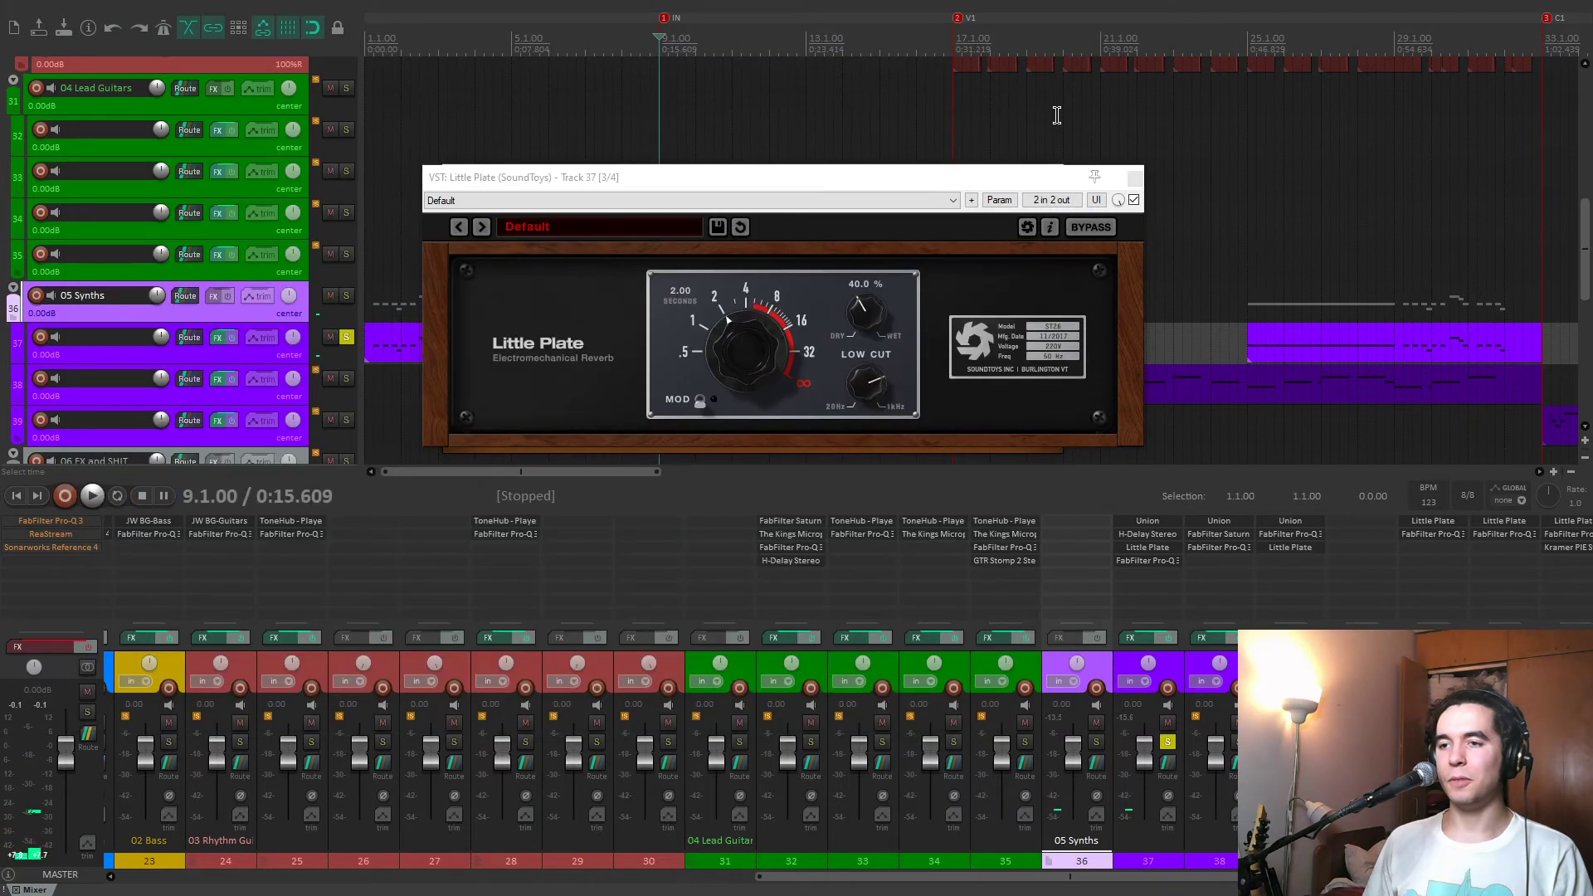
left_click(1134, 178)
left_click(1055, 177)
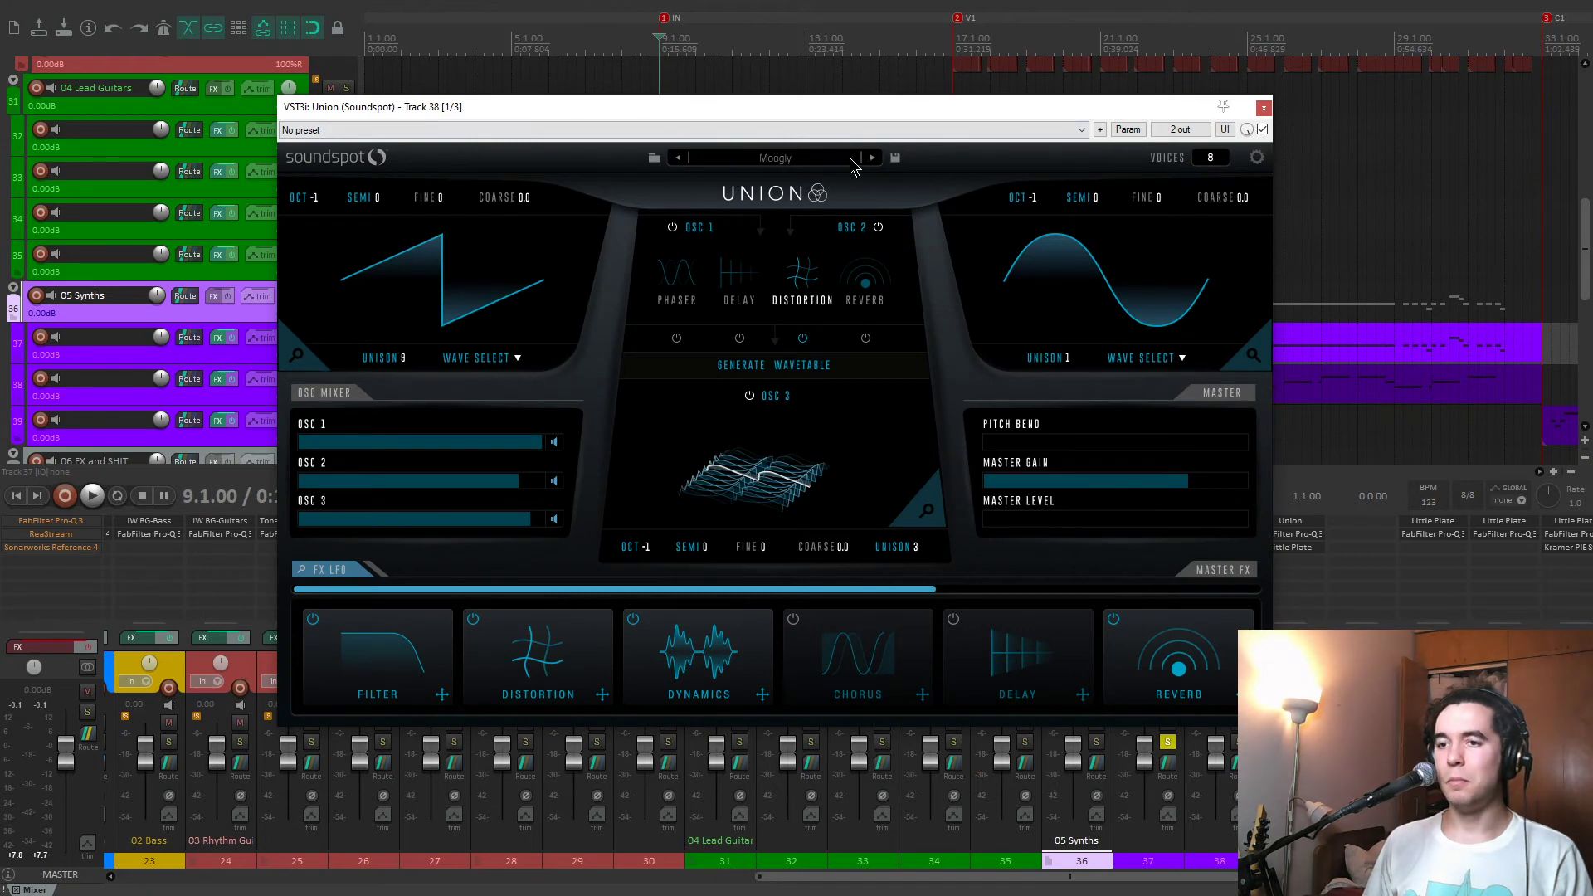
left_click(1264, 108)
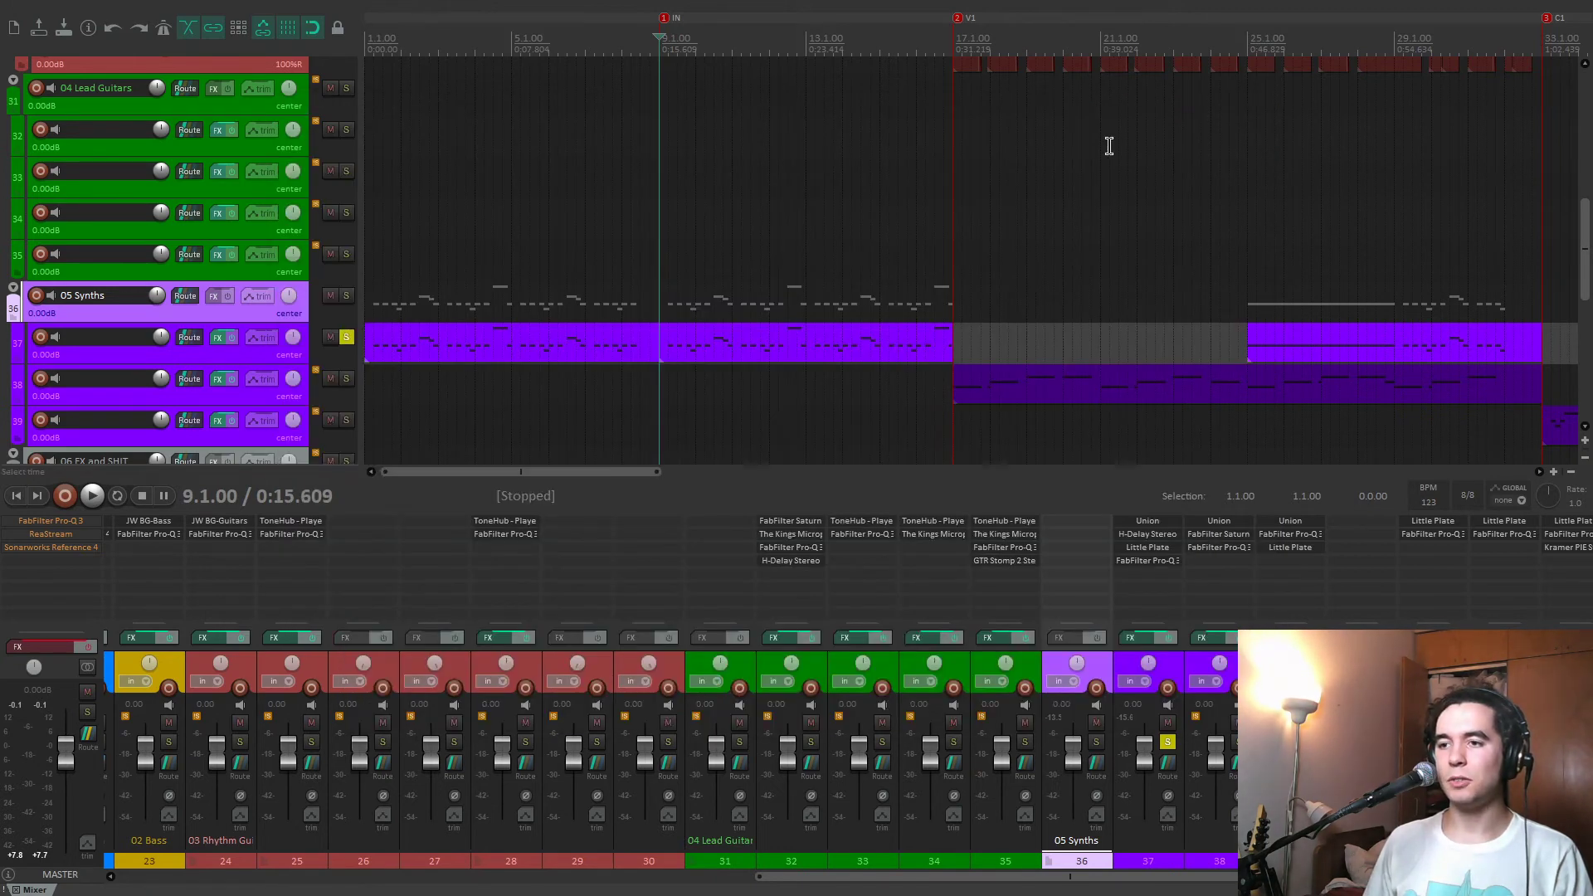
Switch the solo from track 37 to track 38 and play it from the V1 marker at 17.1.00.
left_click(346, 337)
key("space")
left_click(346, 379)
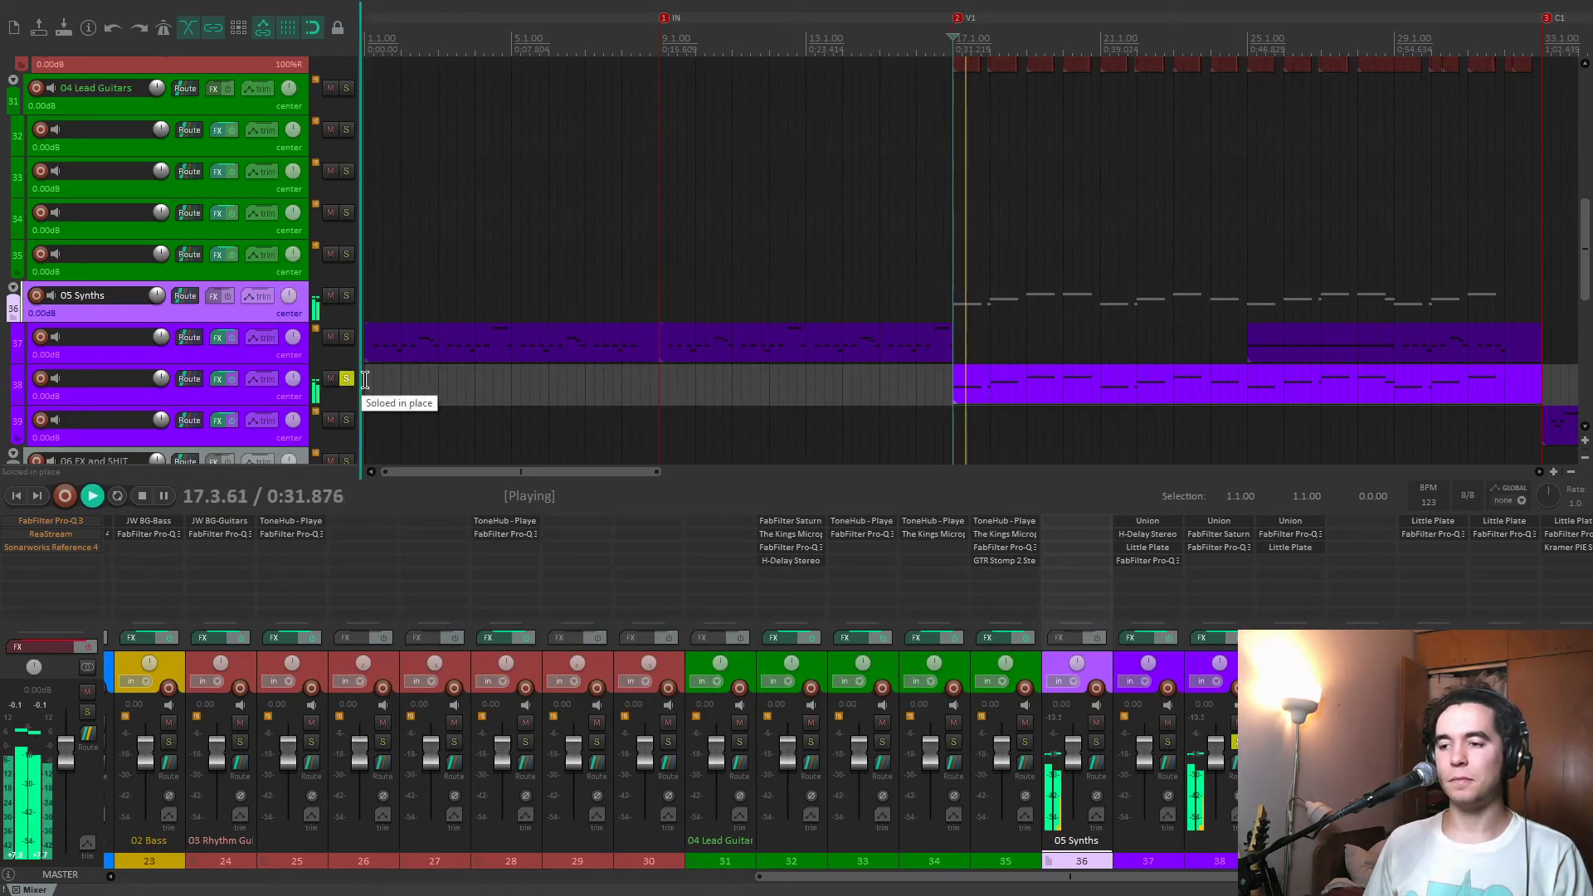
Open FabFilter Saturn and Pro-Q 3 on track 38, arrange them side by side, and stop playback.
left_click(1235, 539)
left_click(1219, 547)
left_click_drag(619, 66, 1245, 98)
key("space")
left_click(550, 91)
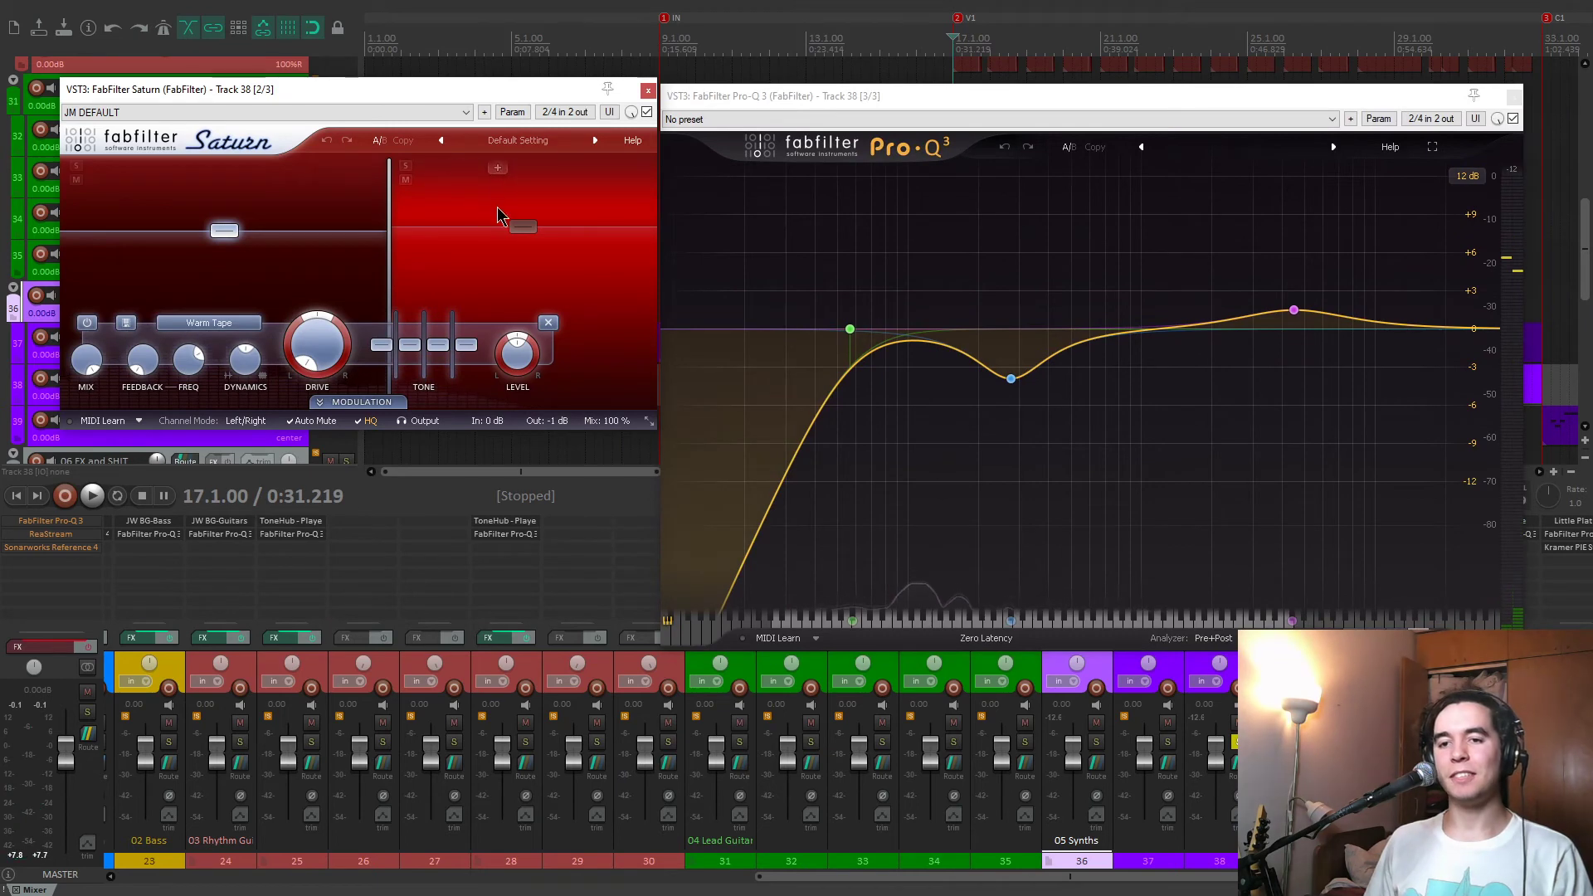
Play track 38 with Saturn's upper Warm Tape band soloed, unsolo the band, and close Saturn.
left_click(405, 166)
key("space")
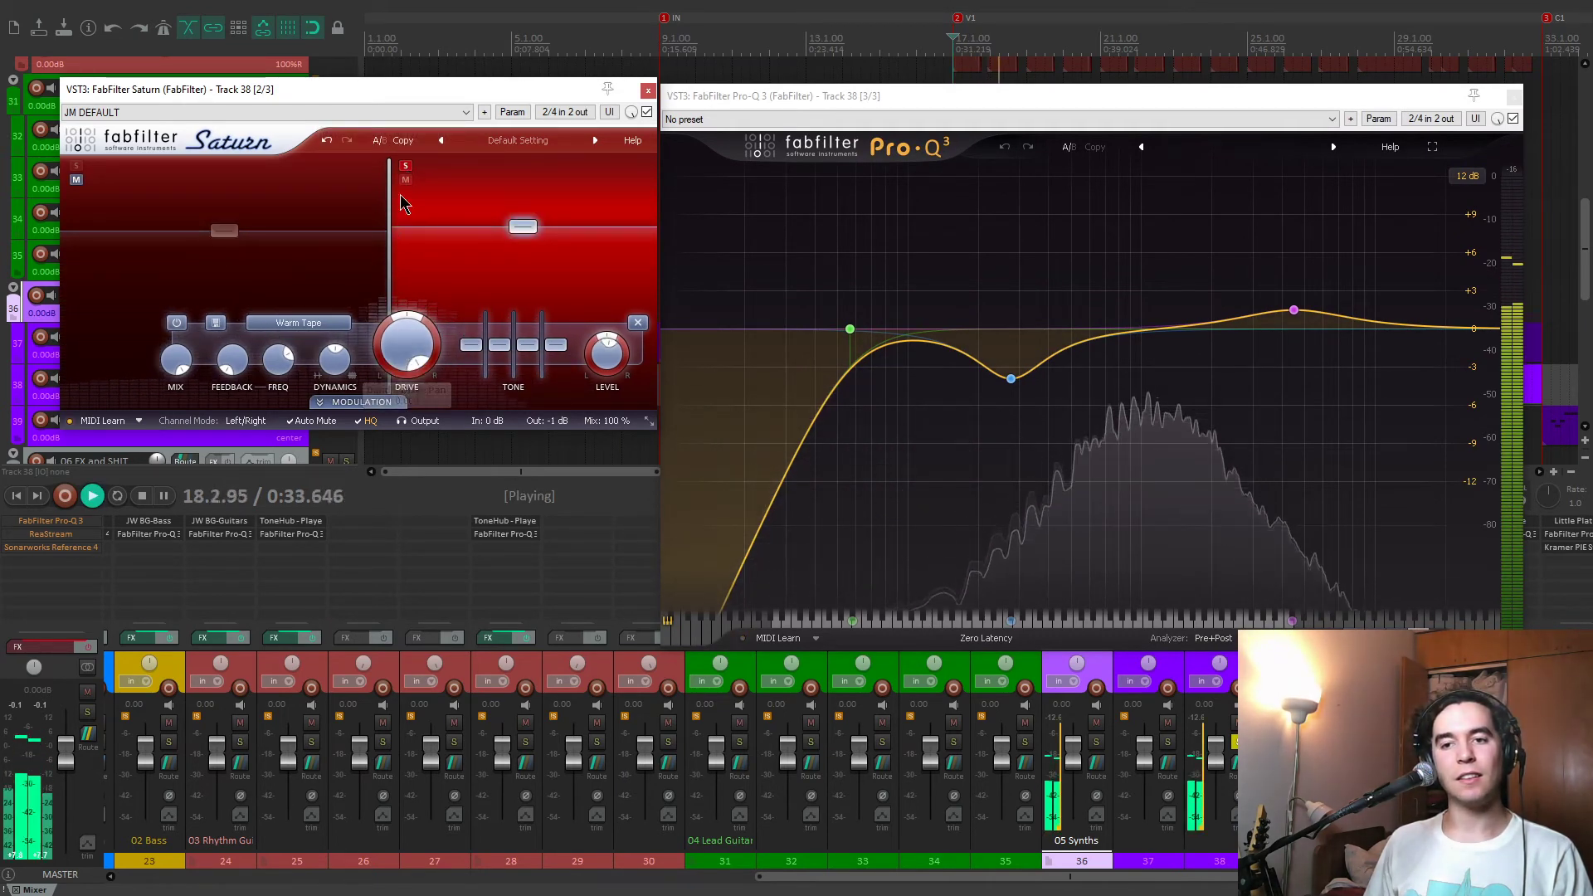
left_click(405, 167)
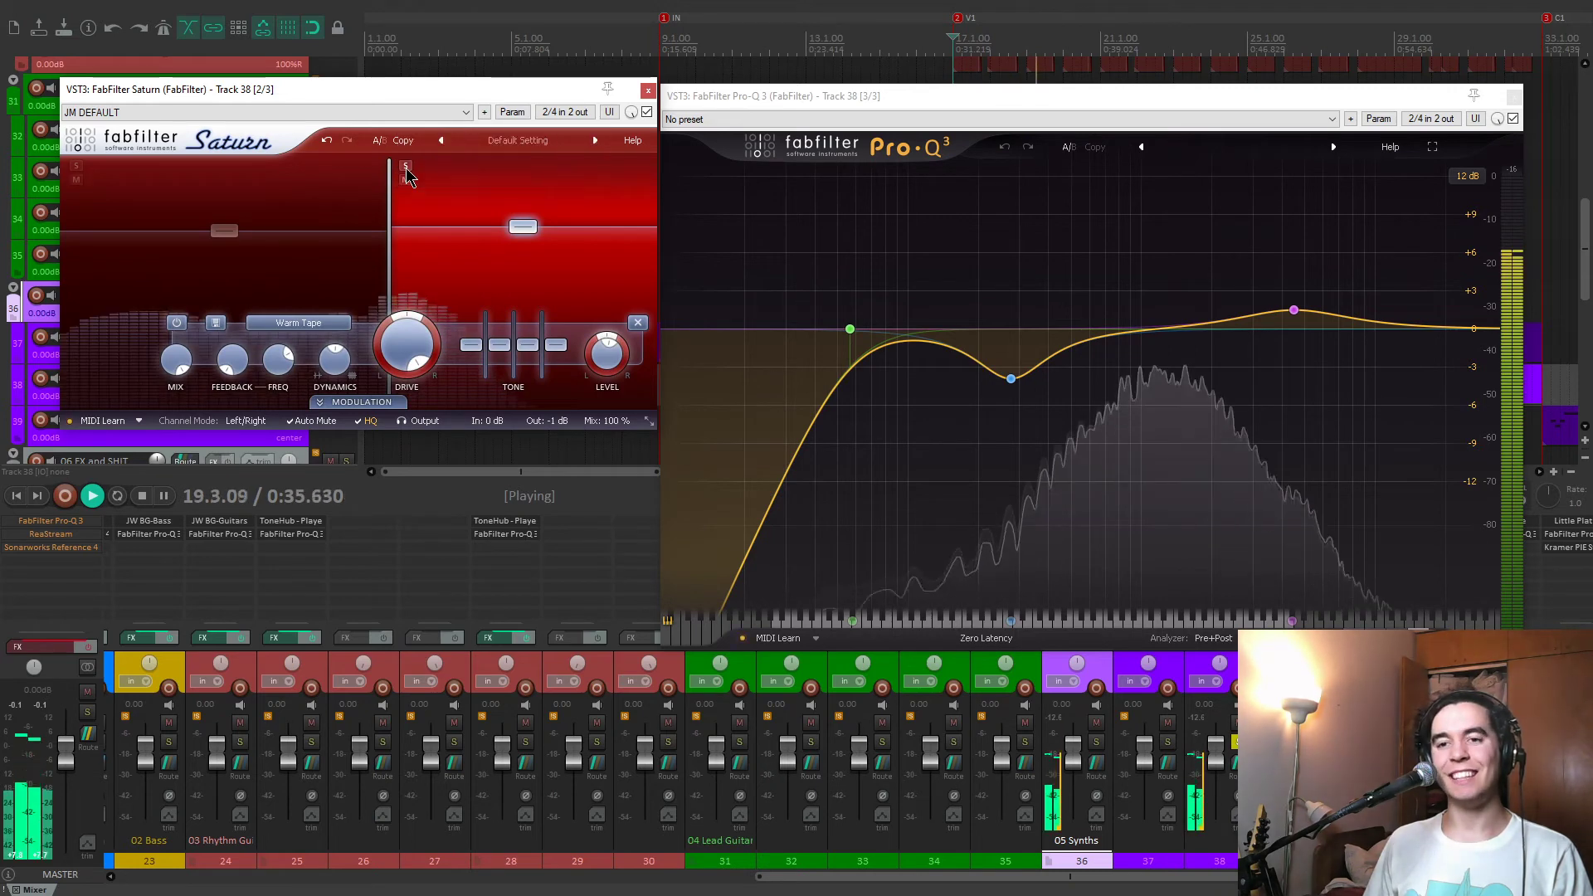
left_click(648, 89)
Examine Pro-Q 3's bands on track 38, audition the 276.69 Hz and 4499.1 Hz bands in solo, and close the EQ.
mouse_move(850, 330)
key("space")
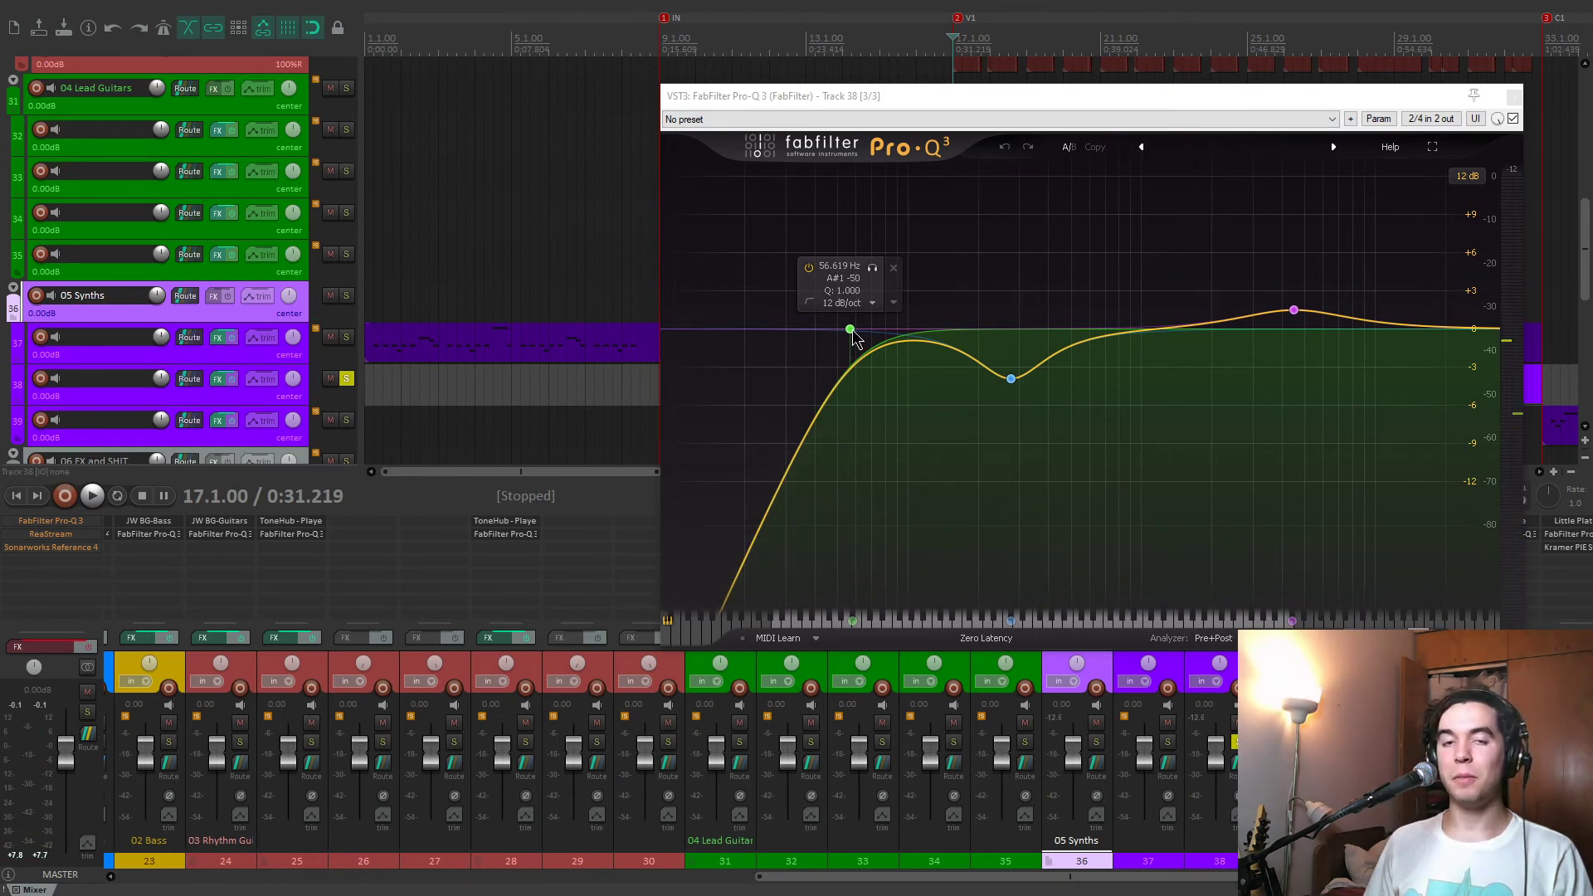
mouse_move(1020, 402)
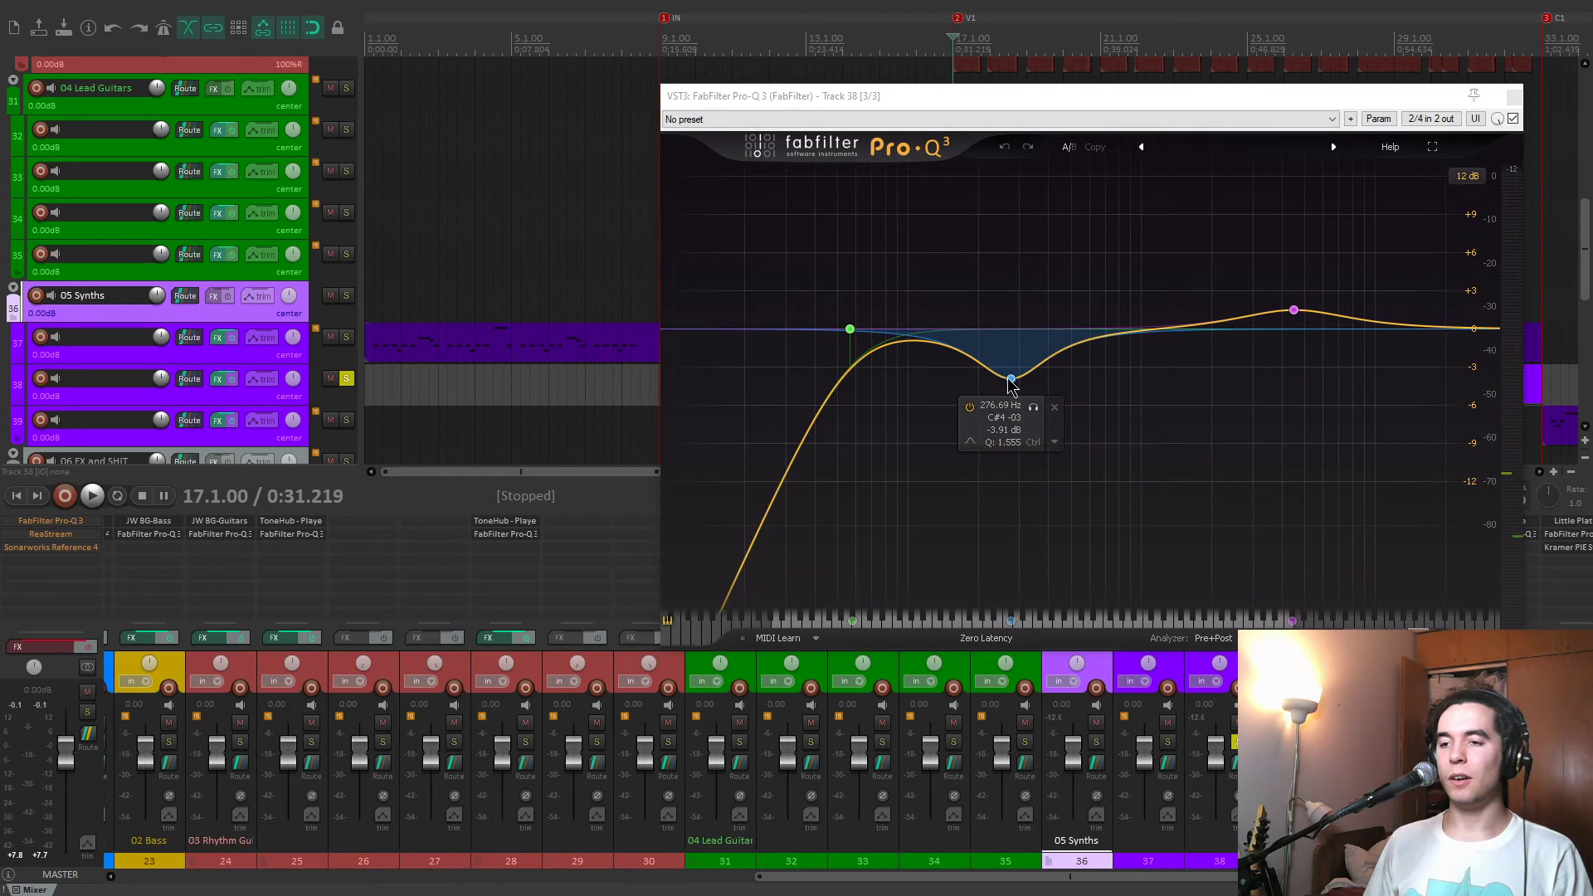
key("space")
left_click(1033, 408)
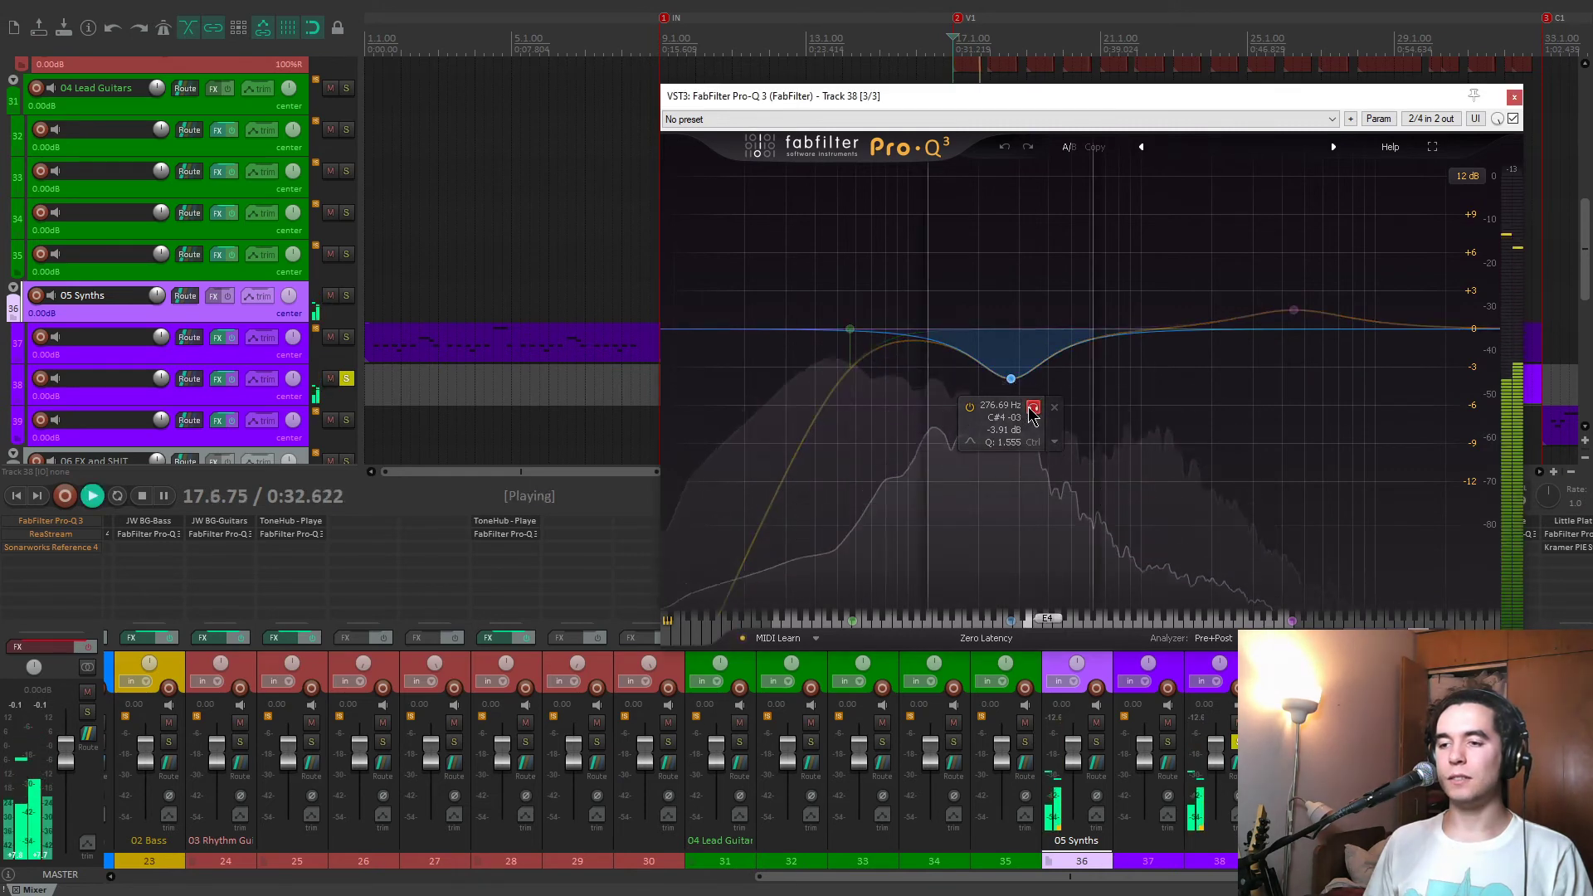
left_click(1033, 409)
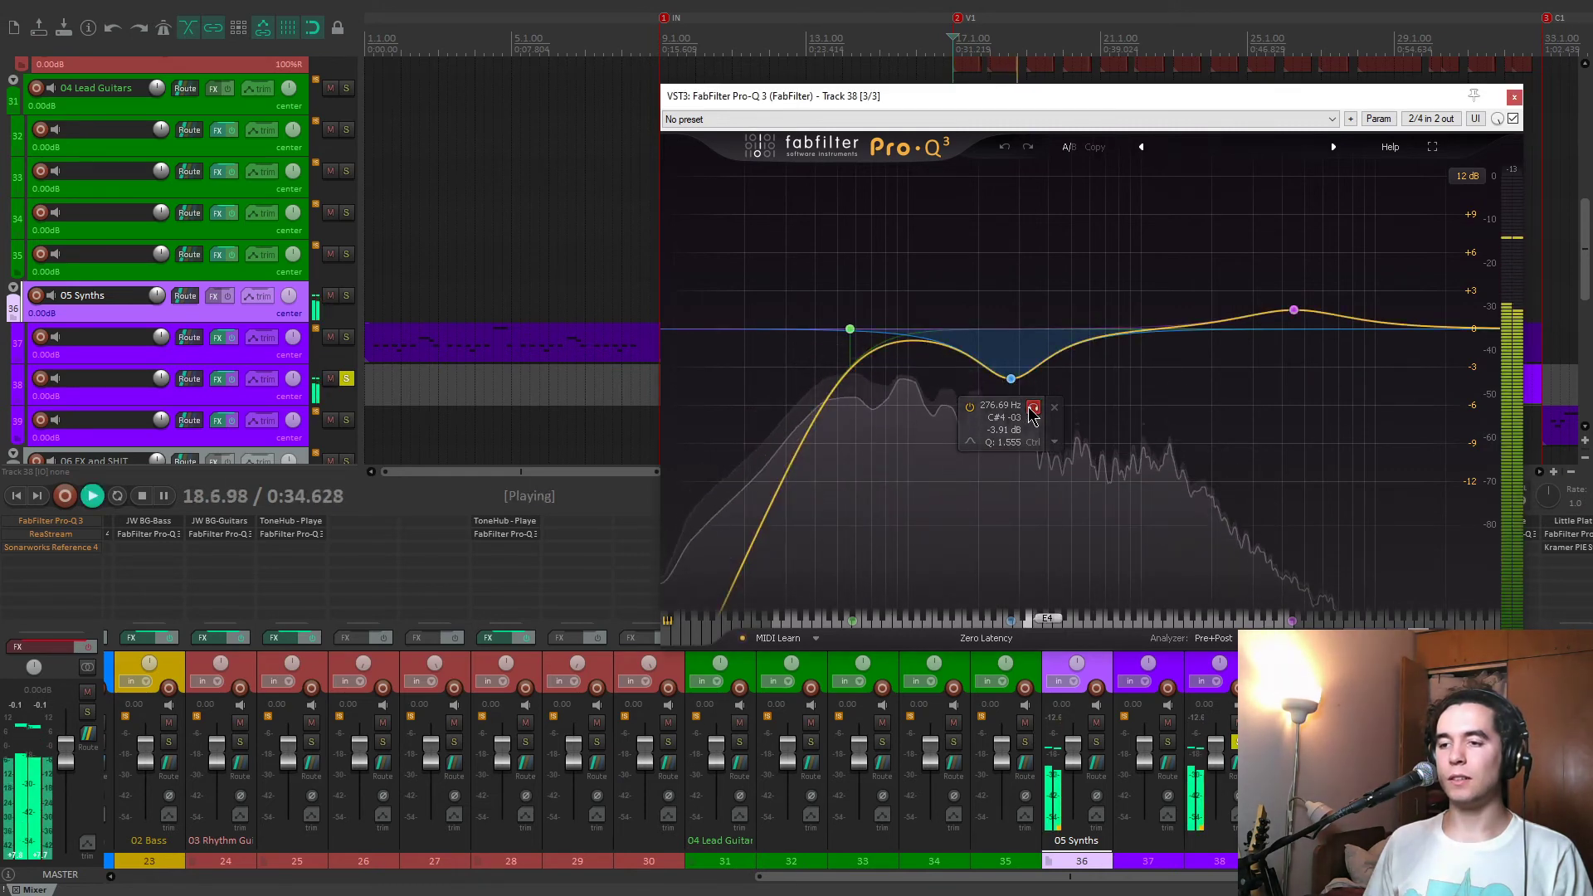
mouse_move(1294, 310)
left_click(1316, 249)
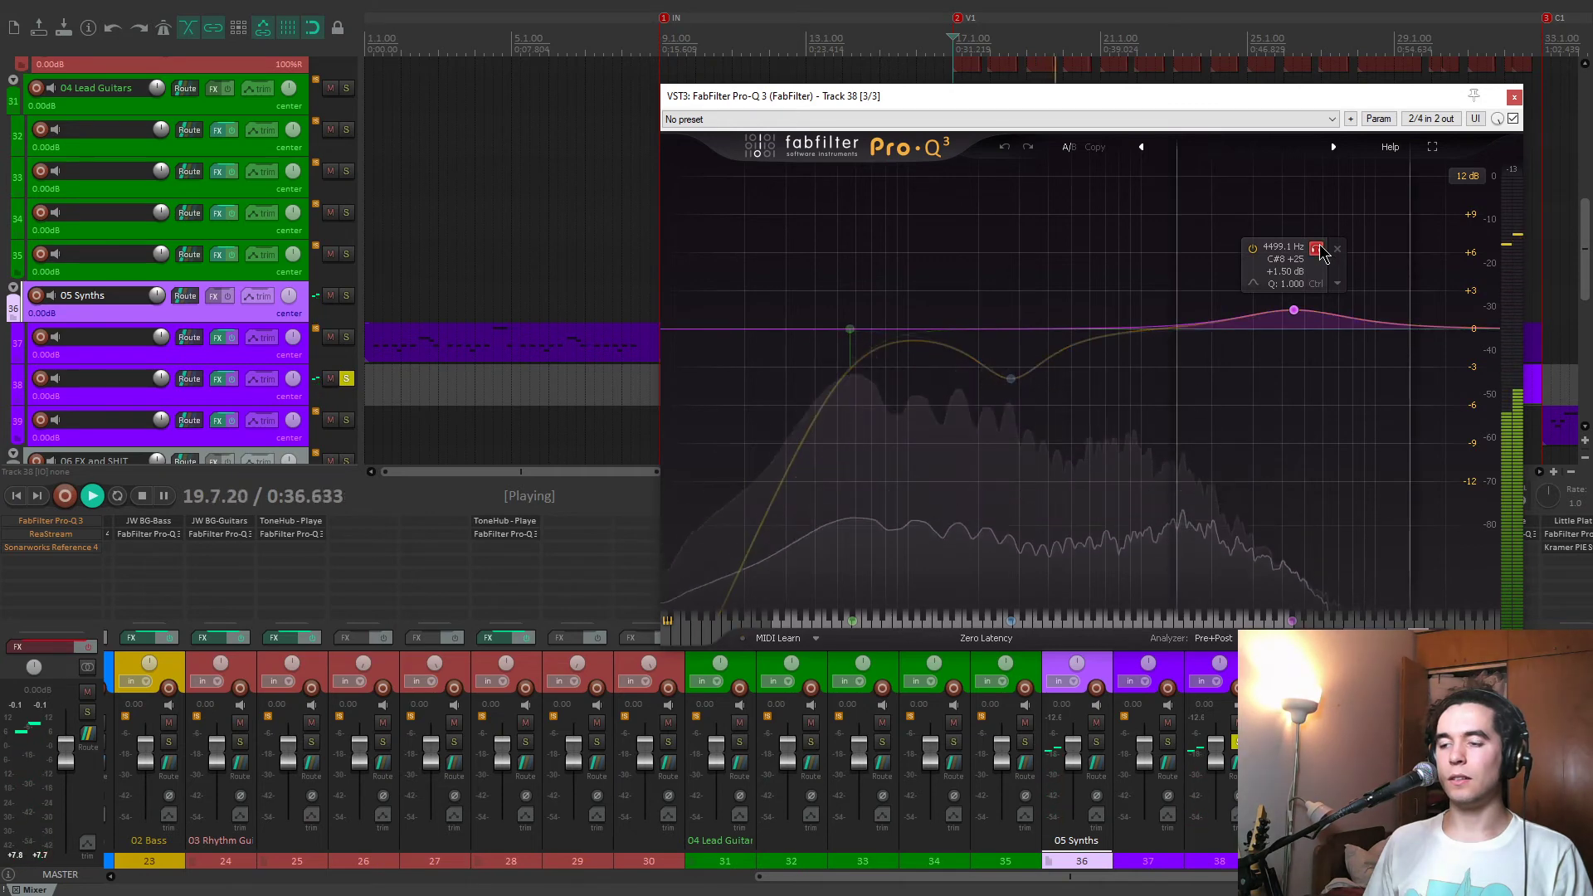
left_click(1319, 248)
key("space")
left_click(1515, 97)
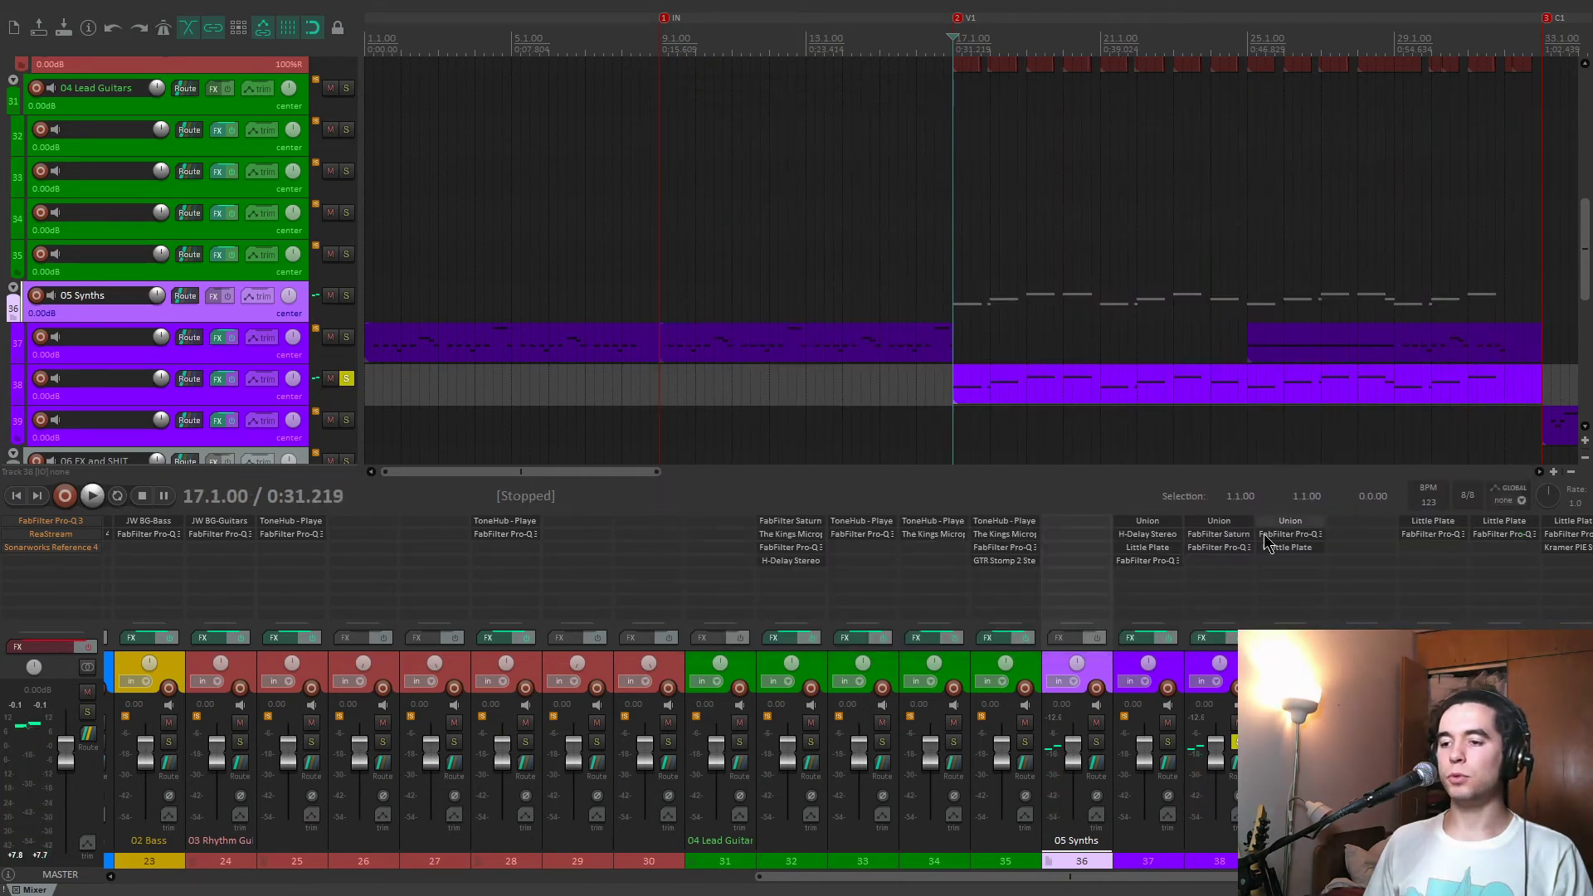
Switch the solo from track 38 to track 39 and play it from the C1 marker at 33.1.00.
left_click(1240, 742)
left_click(1310, 741)
scroll(1049, 339, "down", 3)
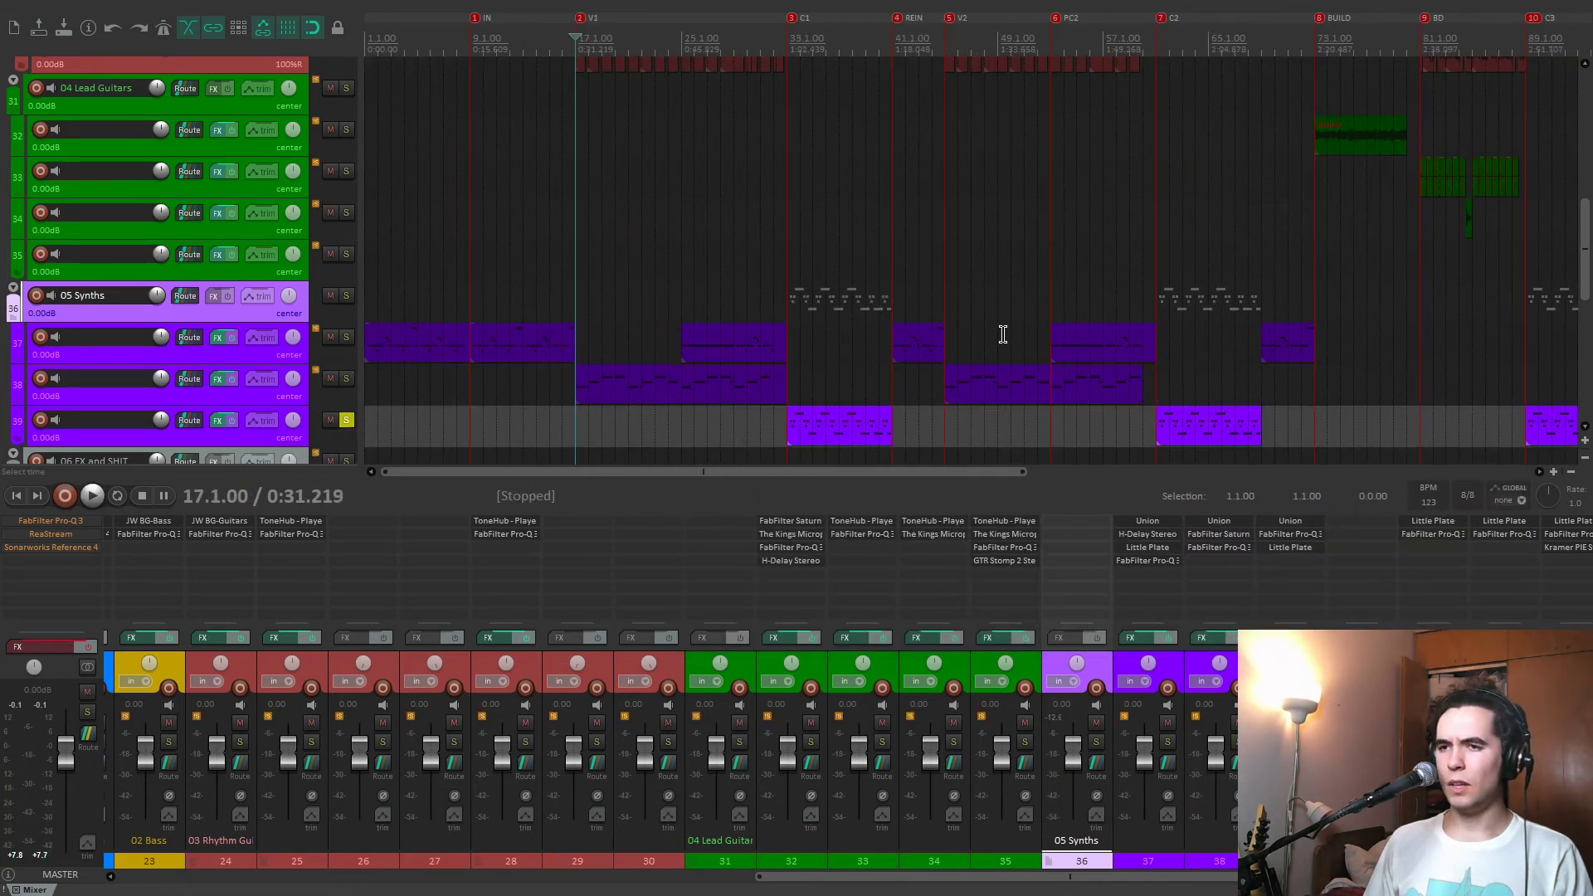
key("3")
key("space")
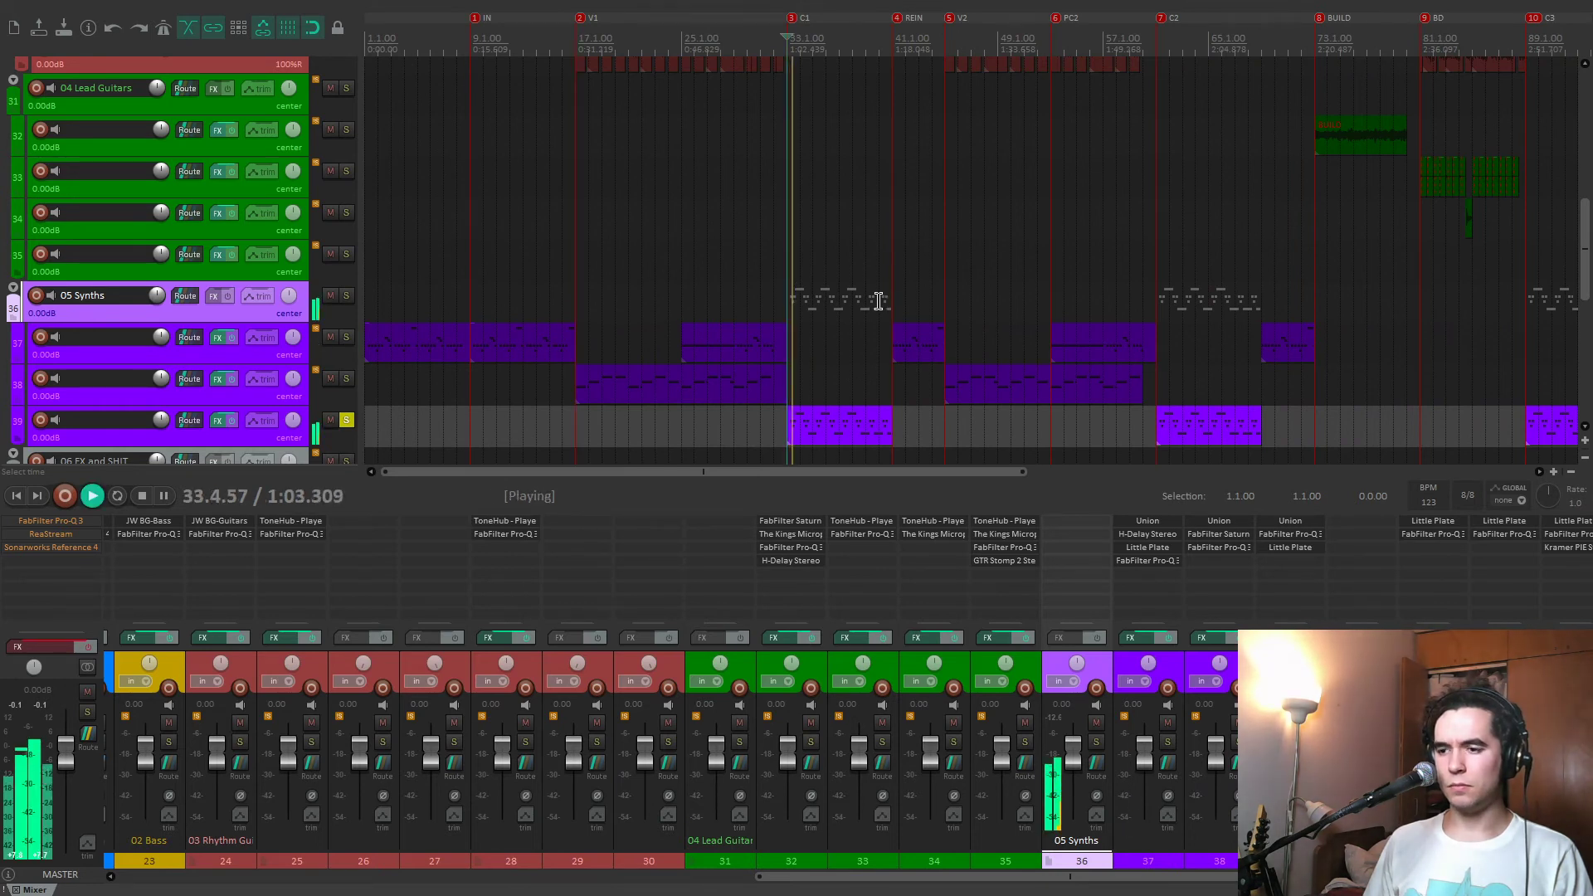
Stop playback, examine Union's Twist Lead preset on track 39, and close the synth window.
scroll(879, 301, "up", 4)
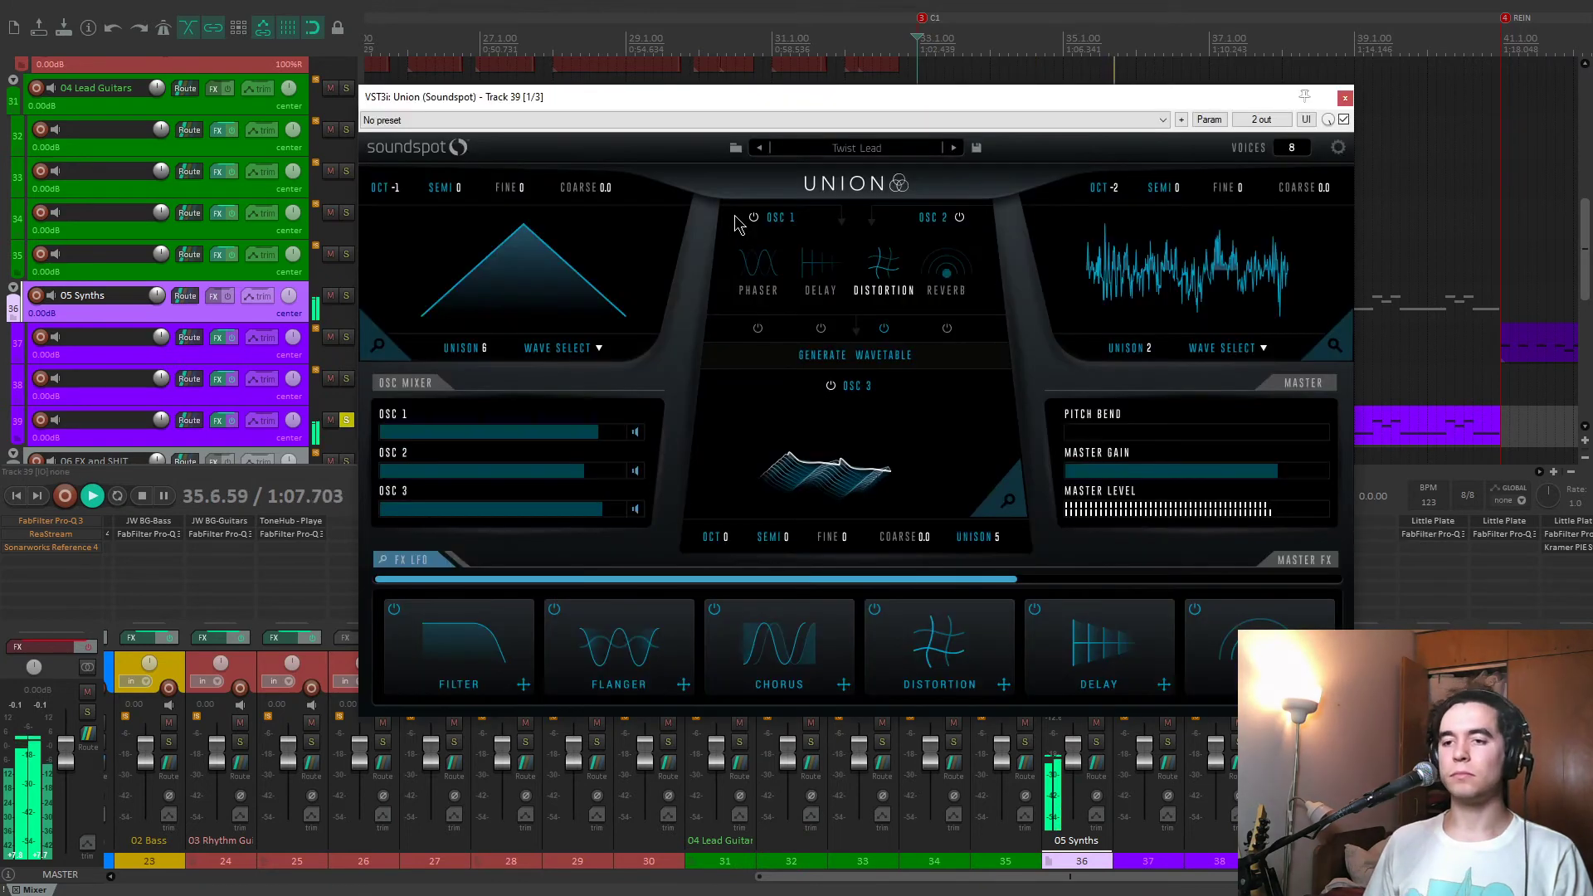
key("space")
left_click_drag(884, 99, 808, 81)
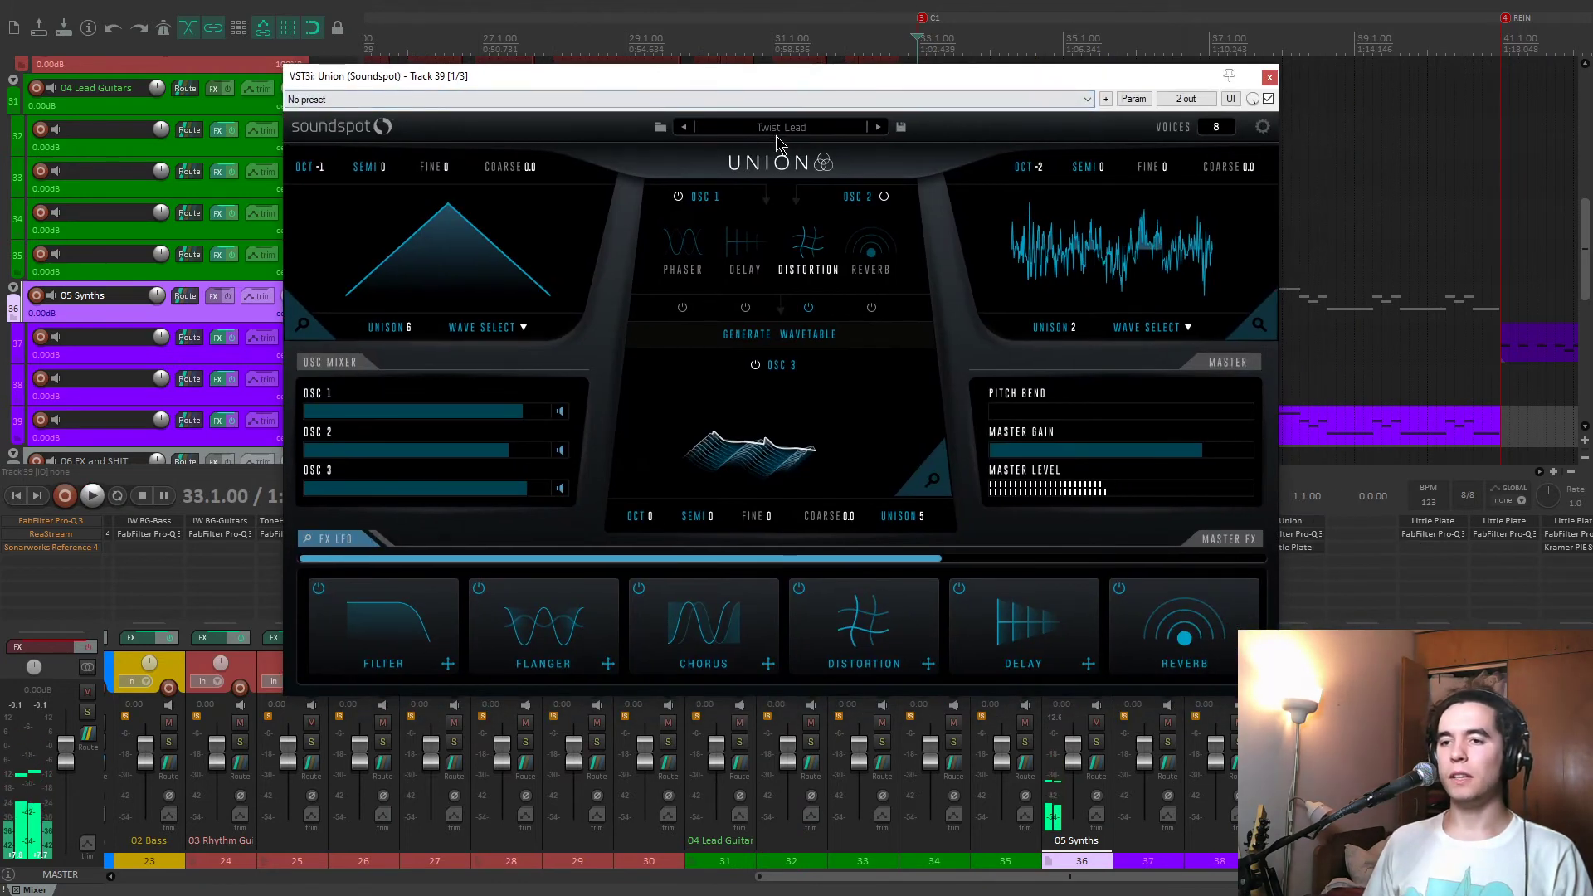
left_click(1269, 78)
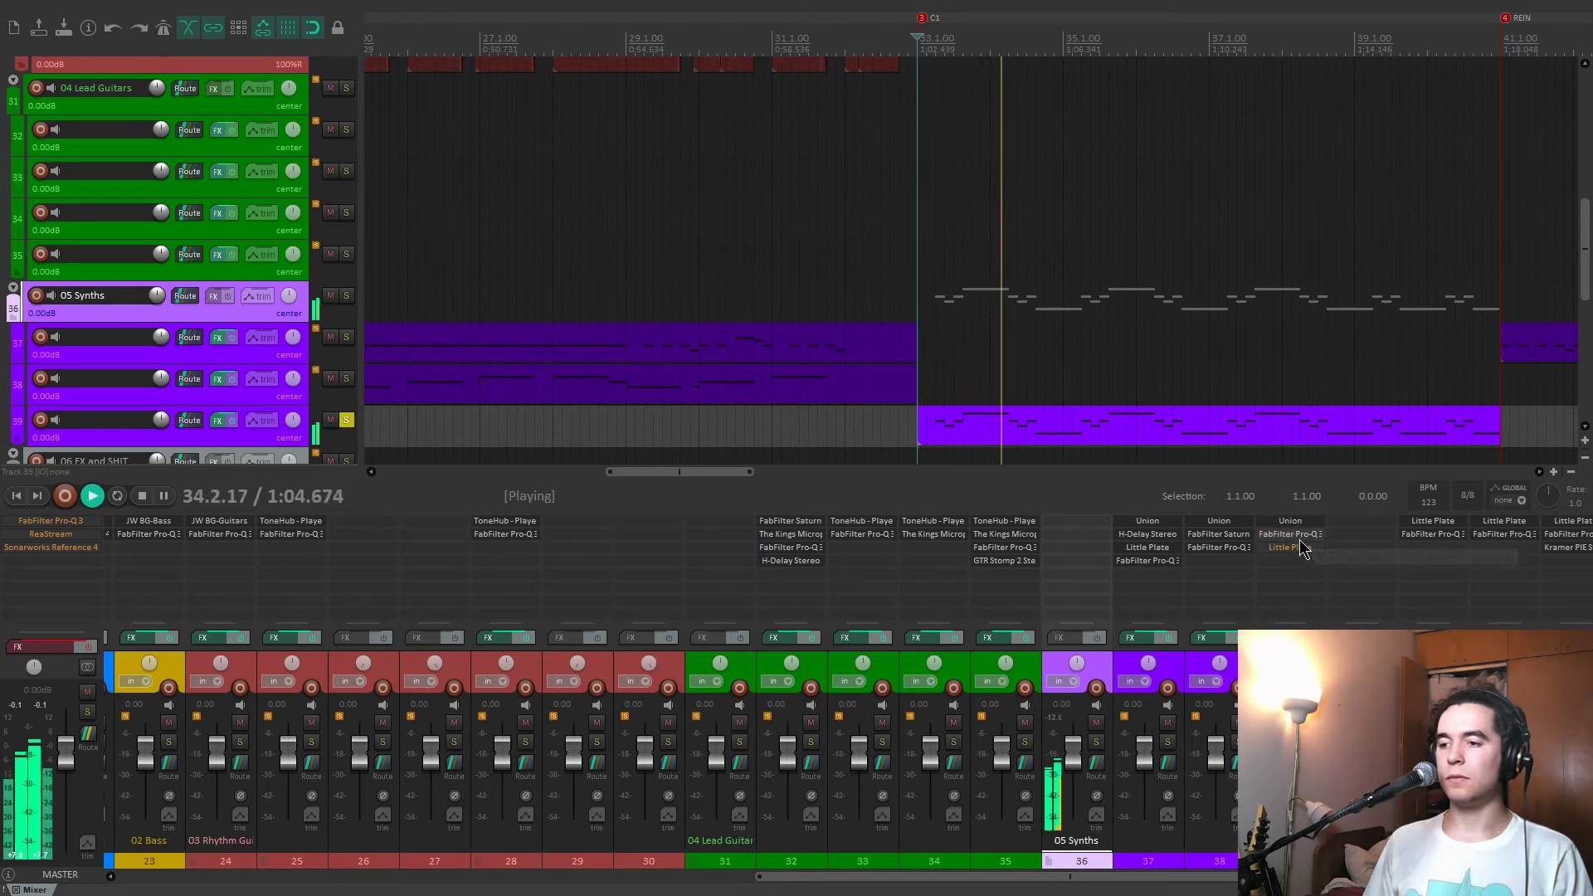
Open Pro-Q 3 on track 39 during playback and audition its dynamic 414.51 Hz band in solo.
left_click(1290, 533)
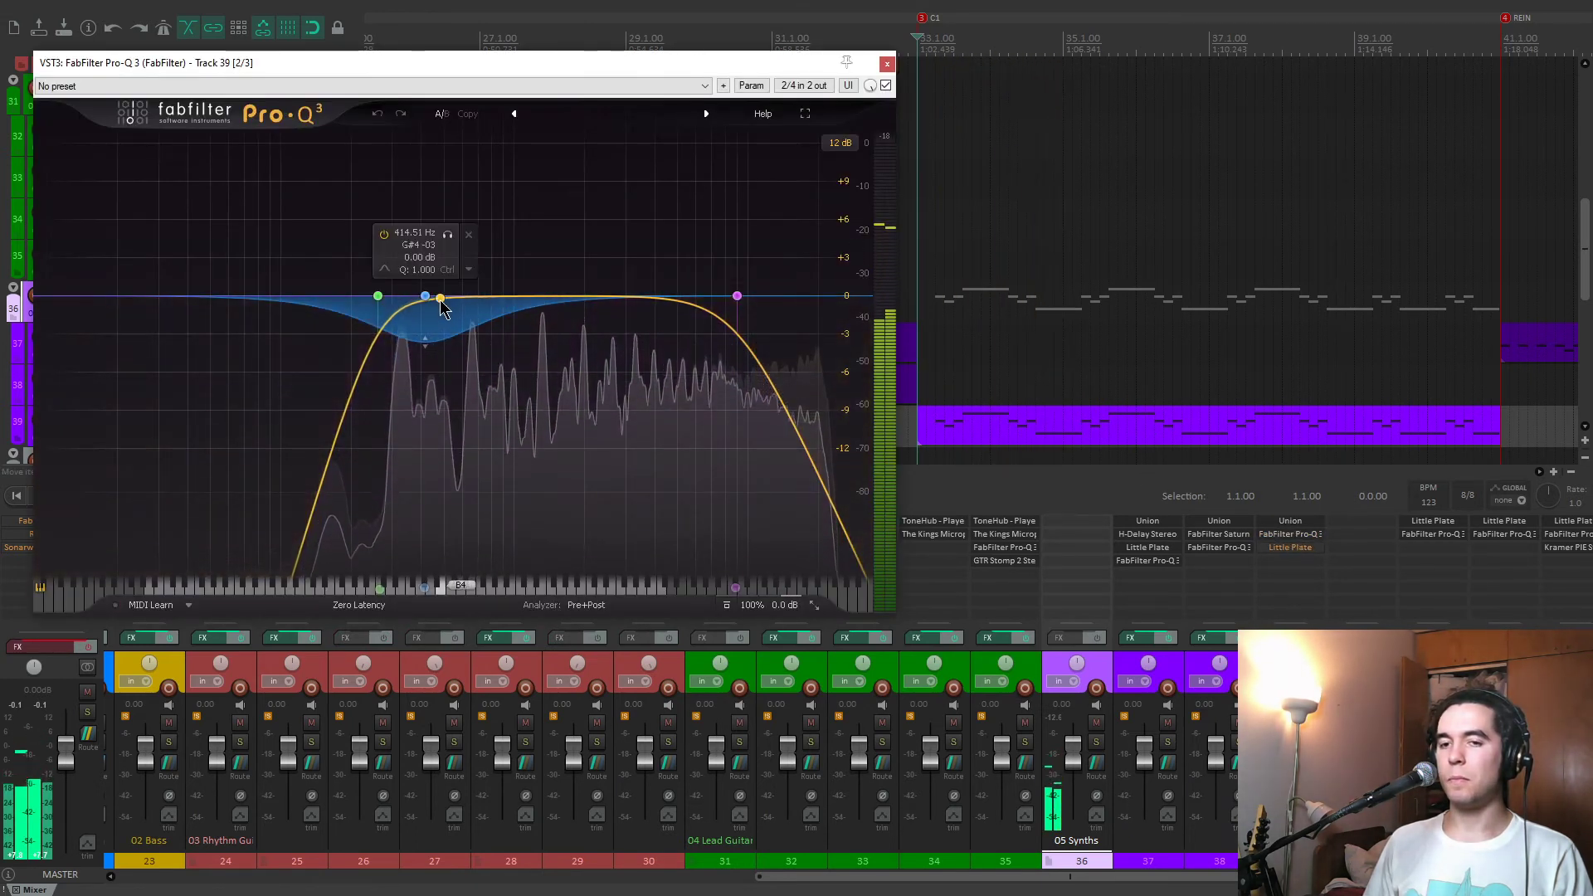
key("space")
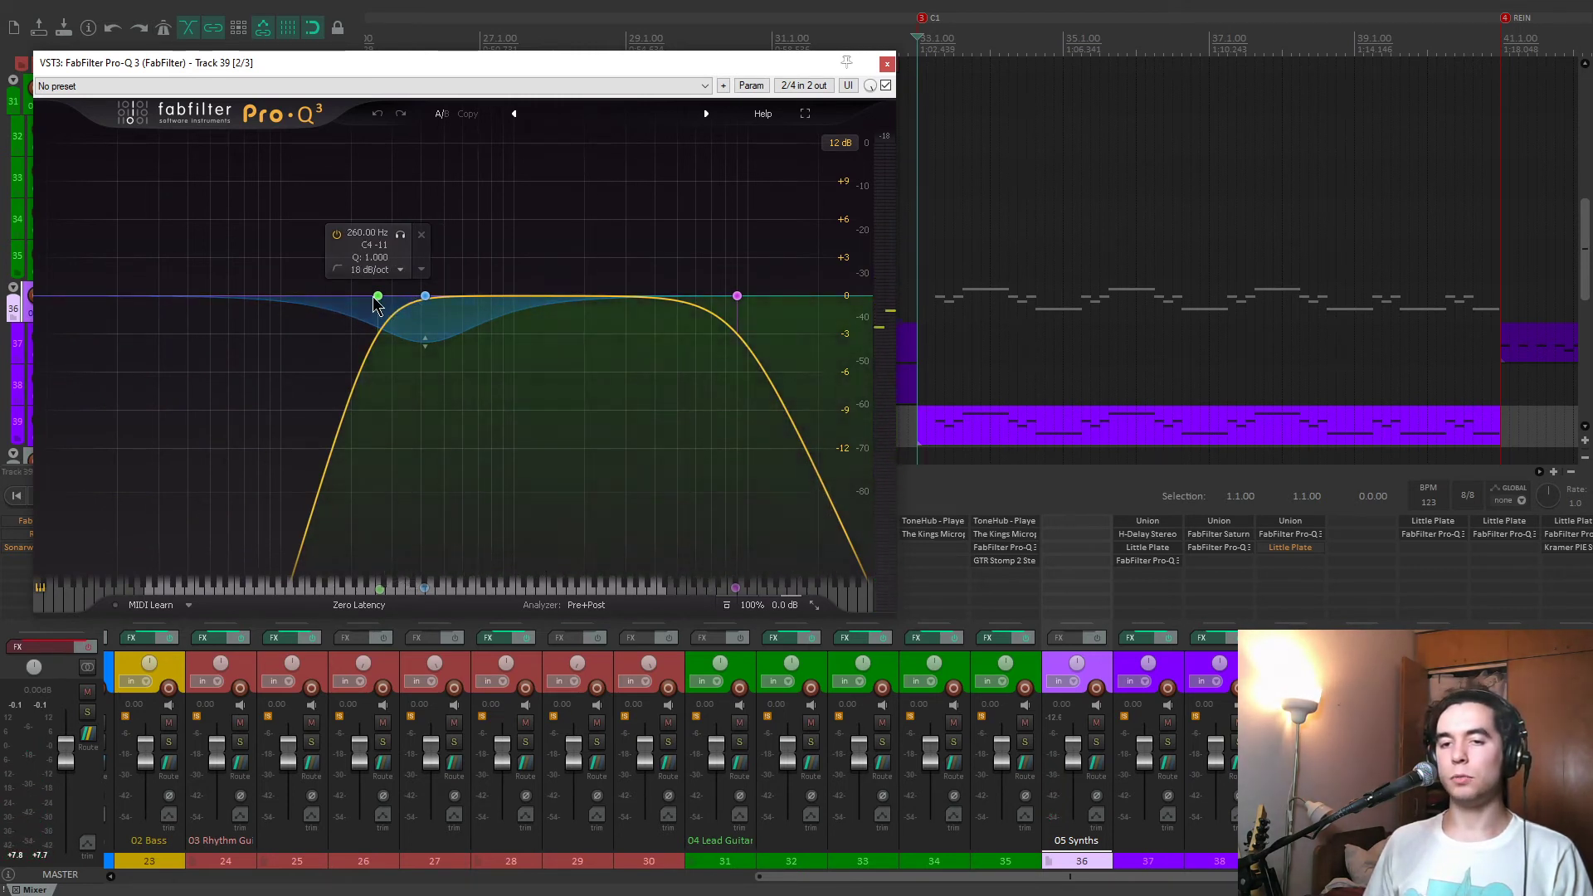
key("space")
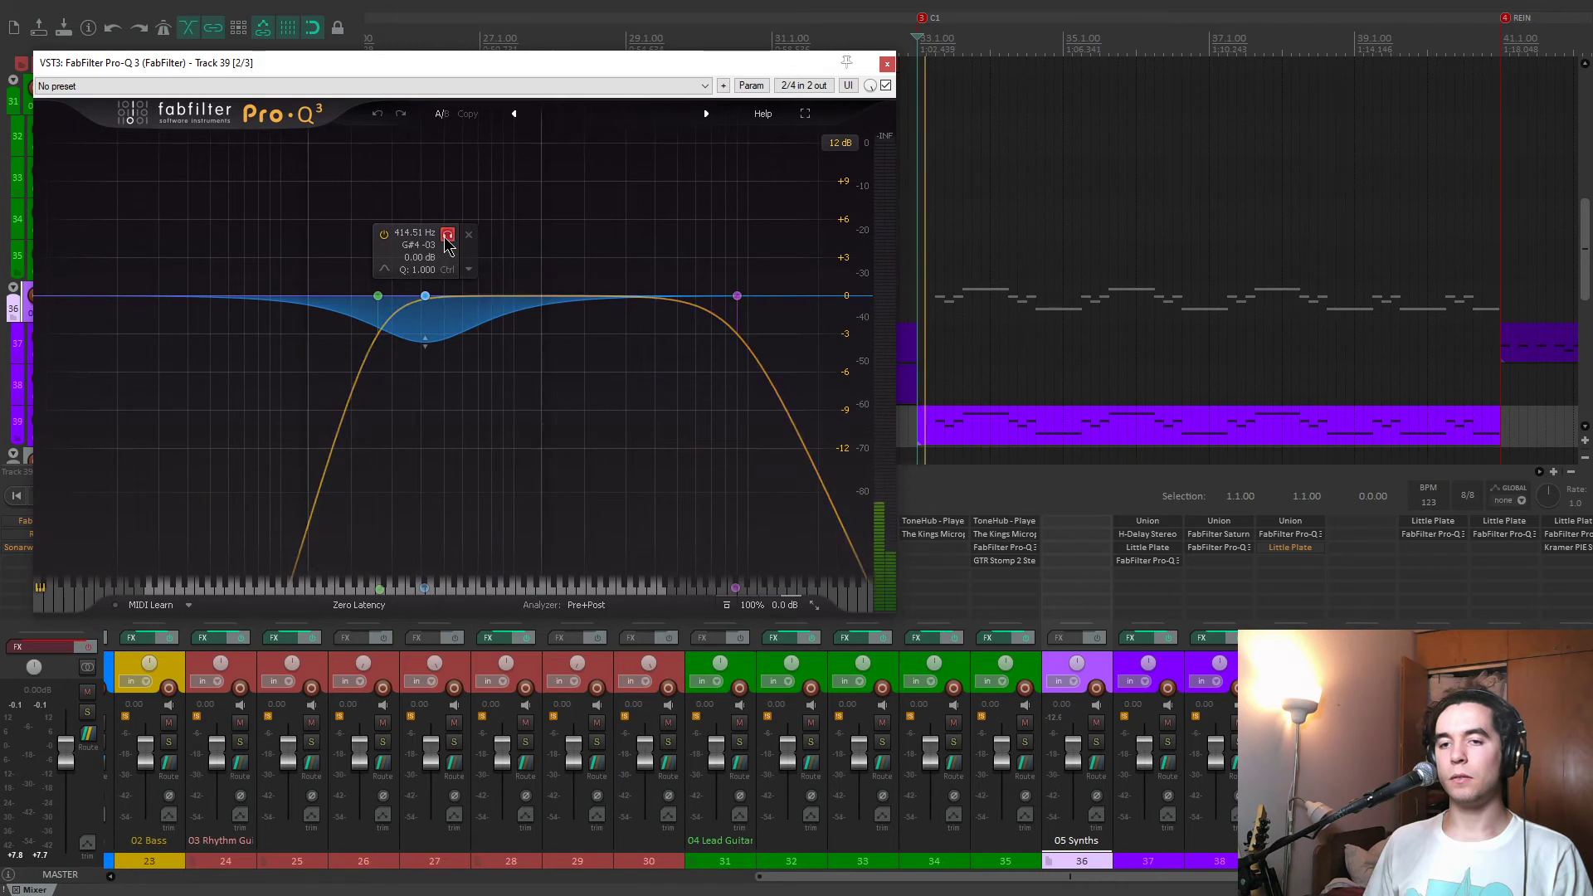
left_click(447, 235)
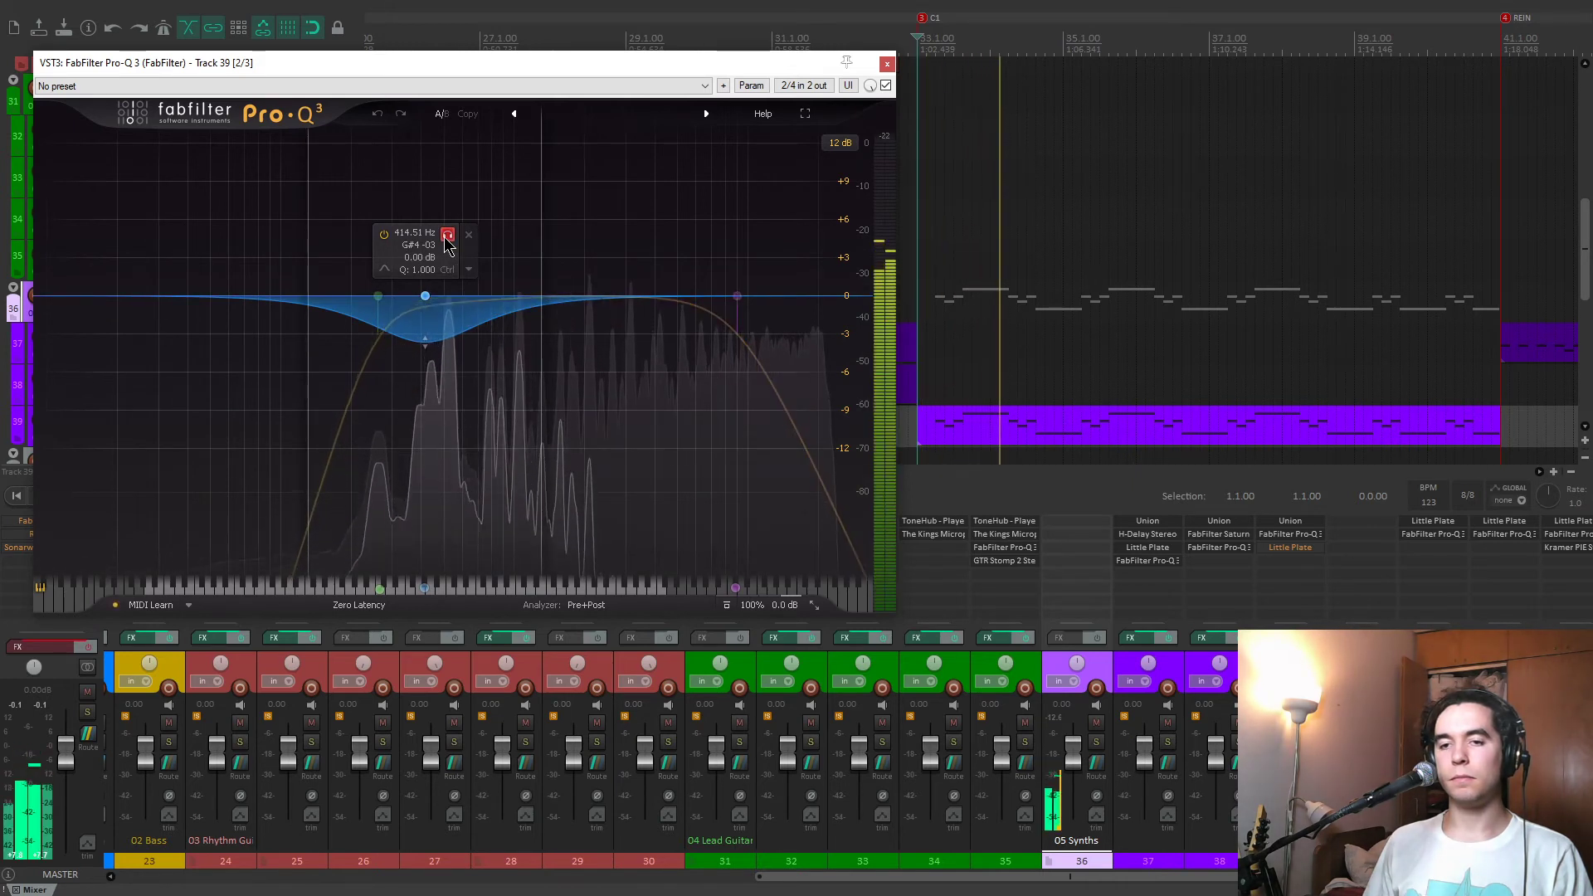
left_click(447, 234)
key("space")
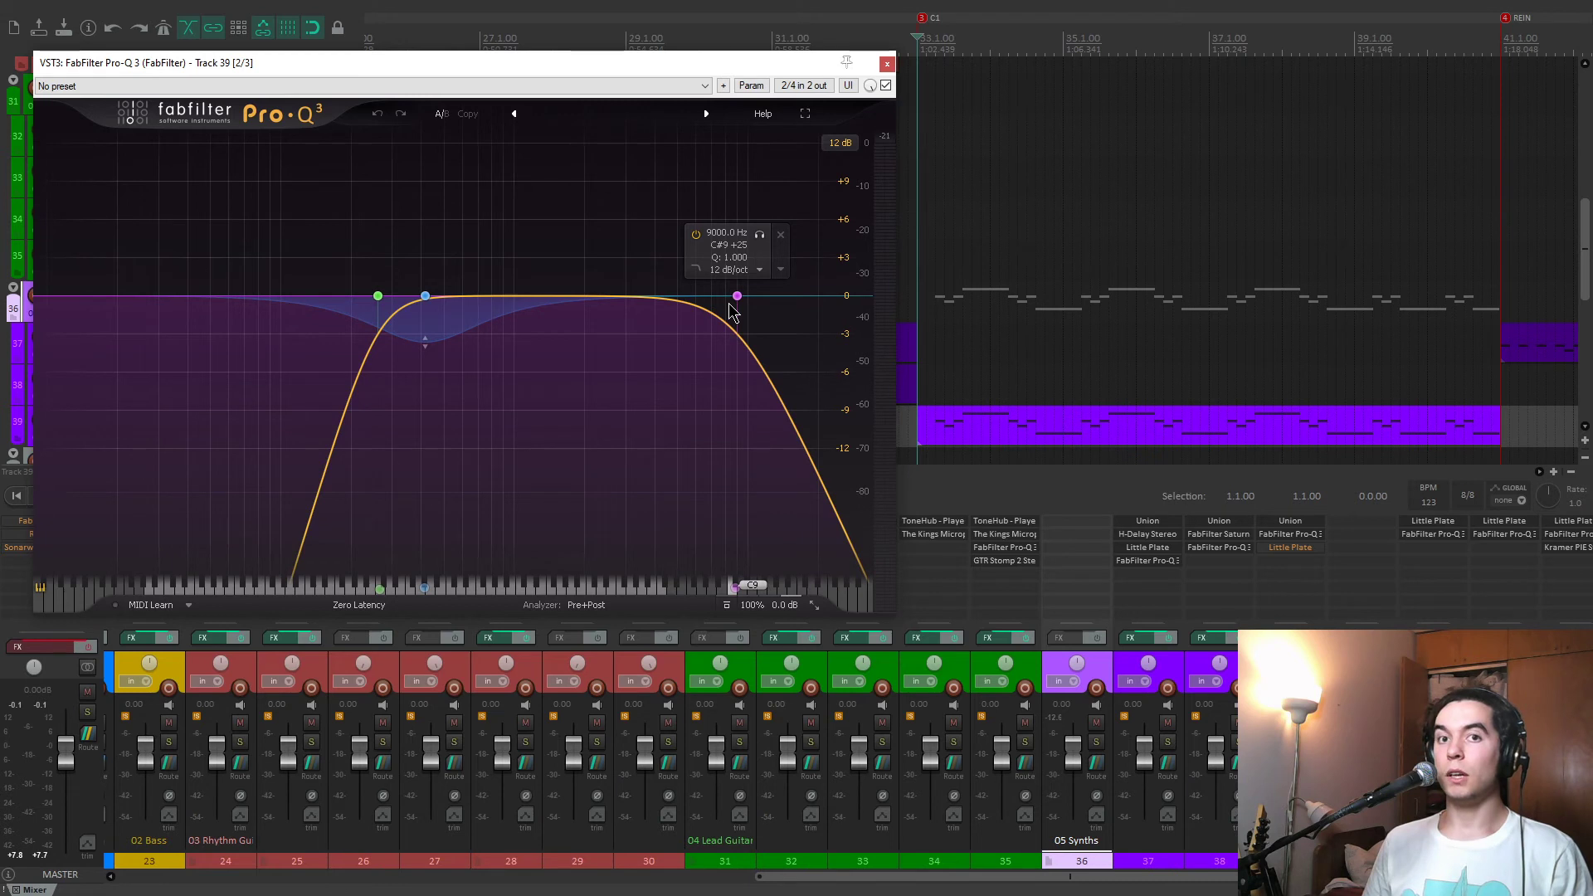
Compare track 39 with Pro-Q 3's 9000 Hz band disabled and enabled during playback, close the EQ, and stop.
key("space")
left_click(696, 235)
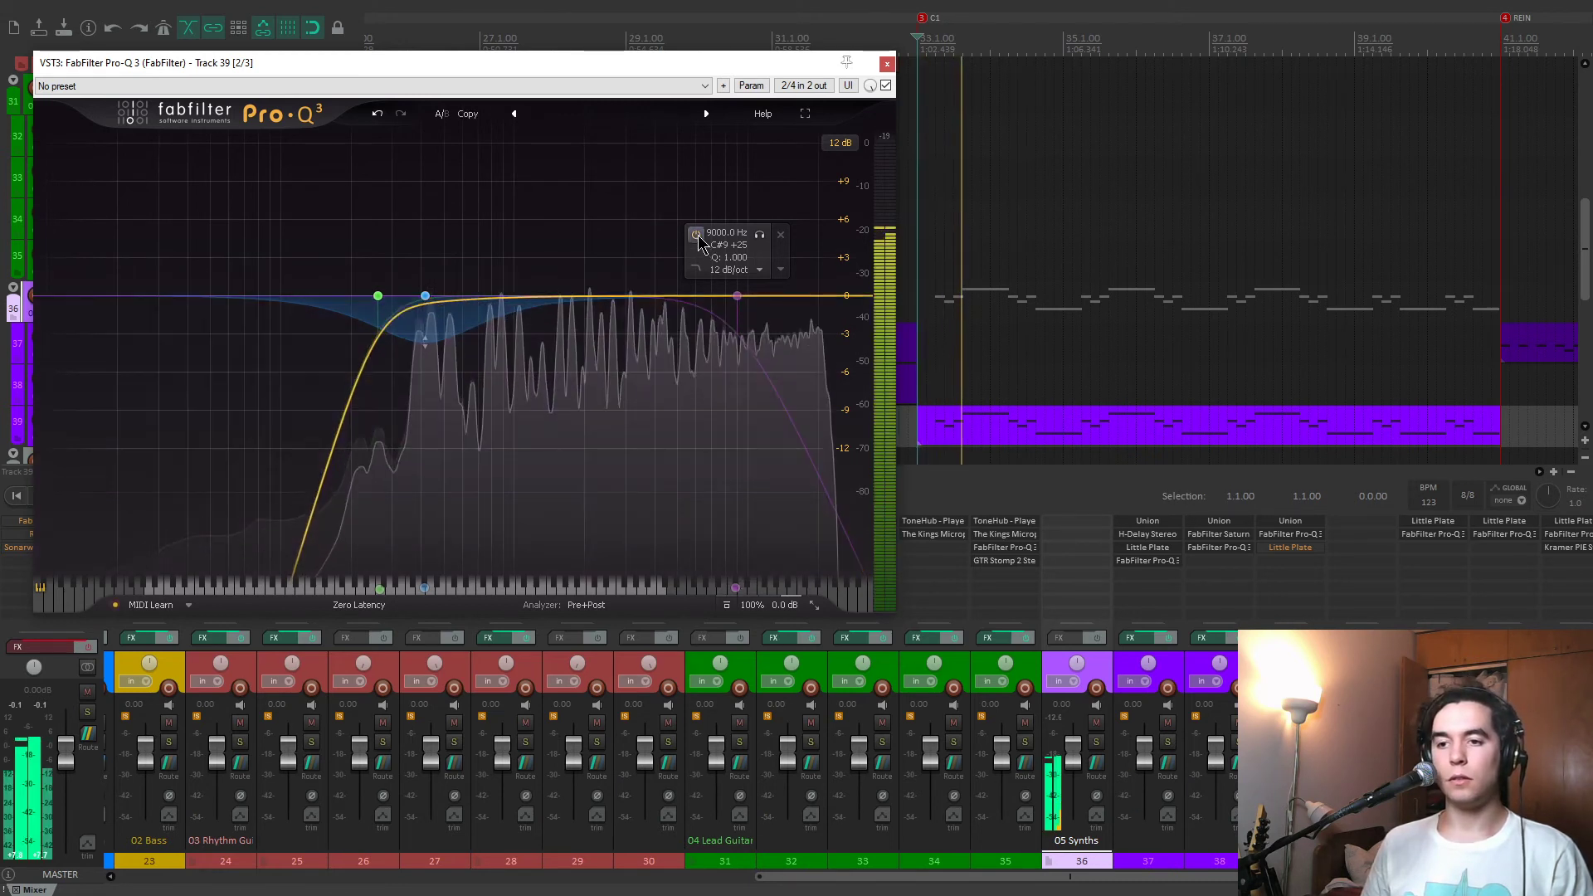
left_click(696, 235)
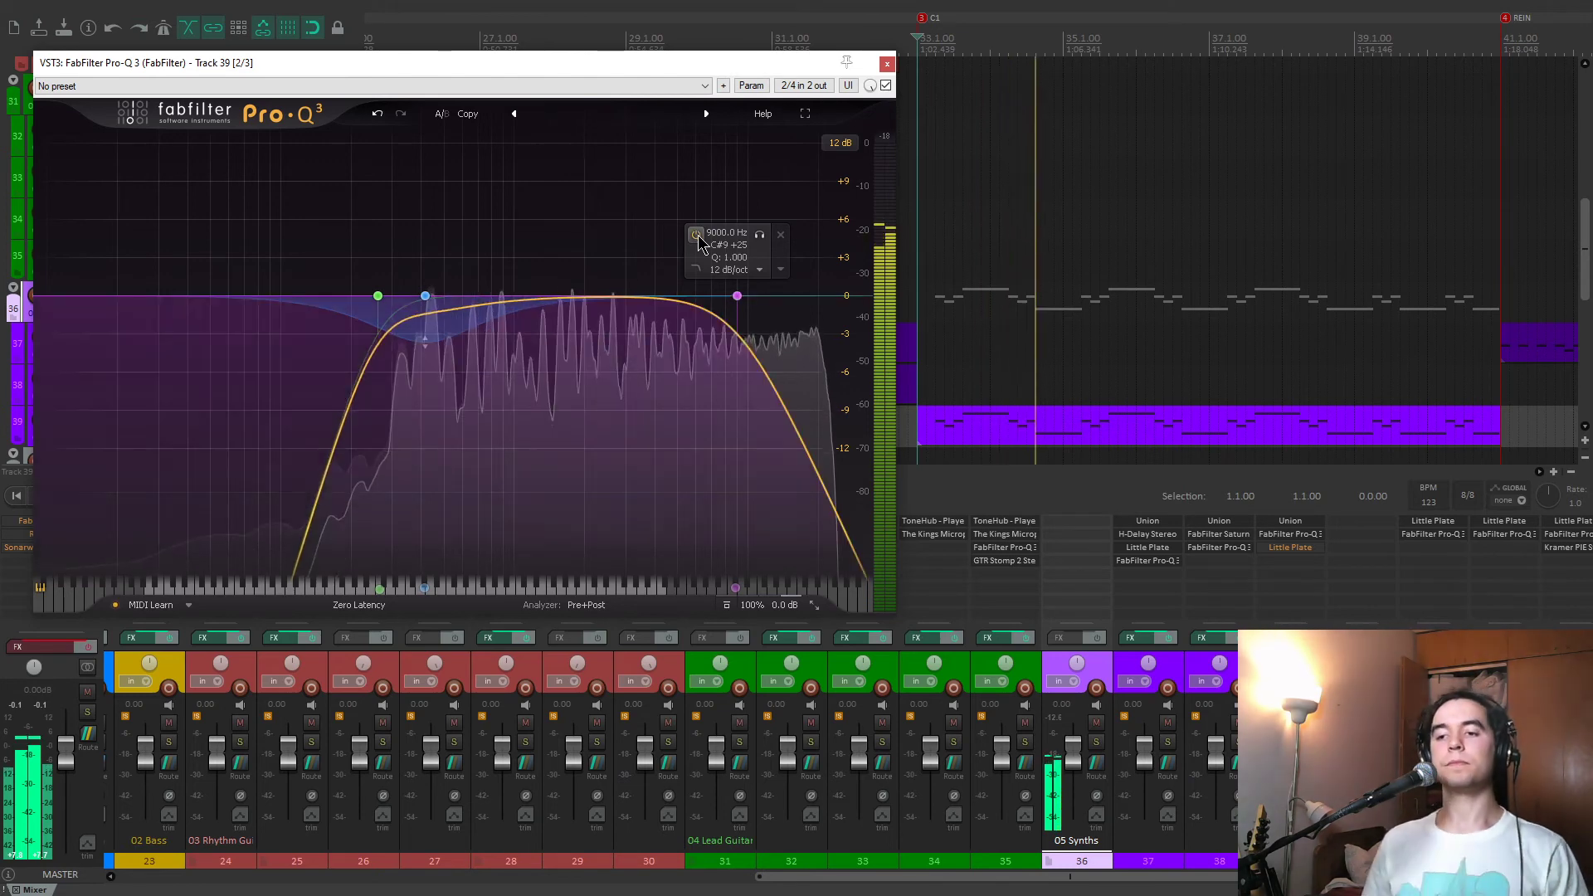
left_click(697, 236)
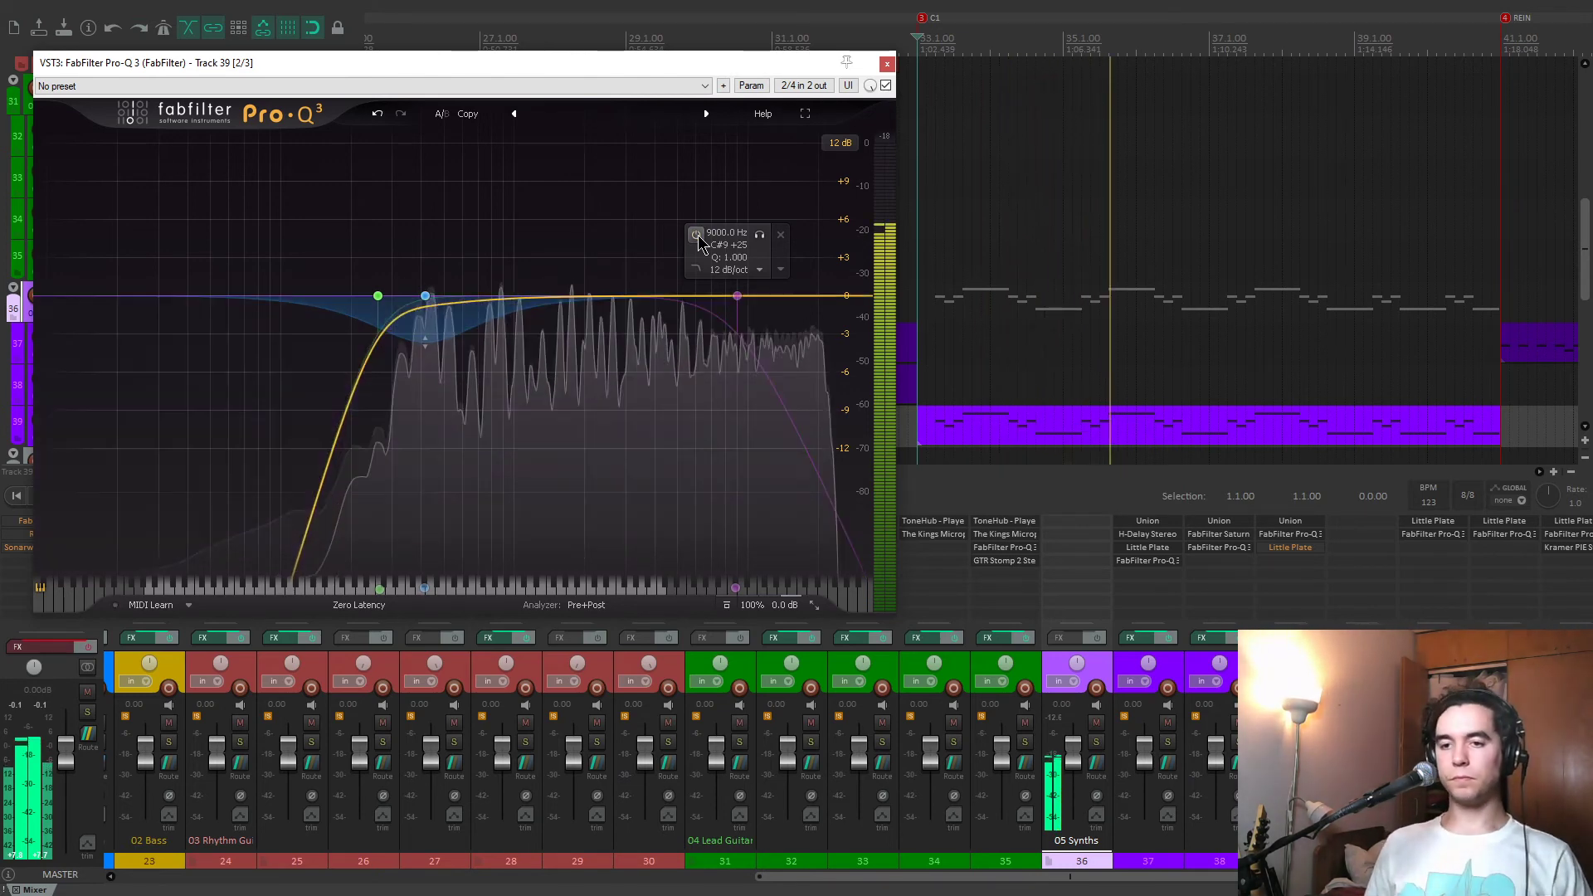
left_click(697, 236)
left_click(887, 64)
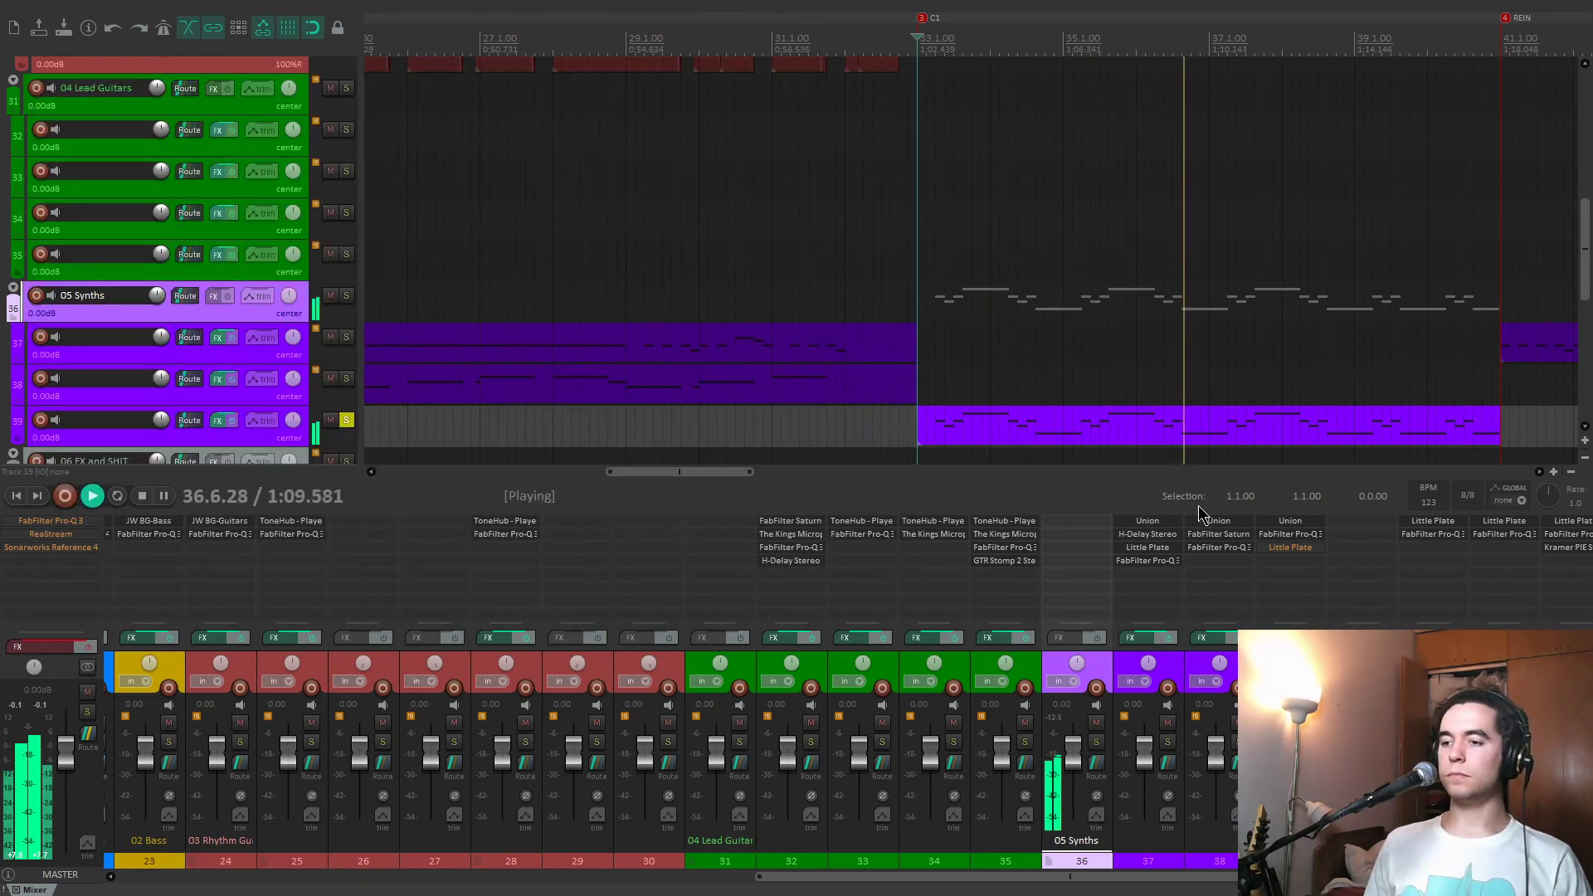
key("space")
Enable Little Plate on track 39, examine its 40% mix, play the track from 33.3.00, and close the reverb.
left_click(1274, 549, "shift")
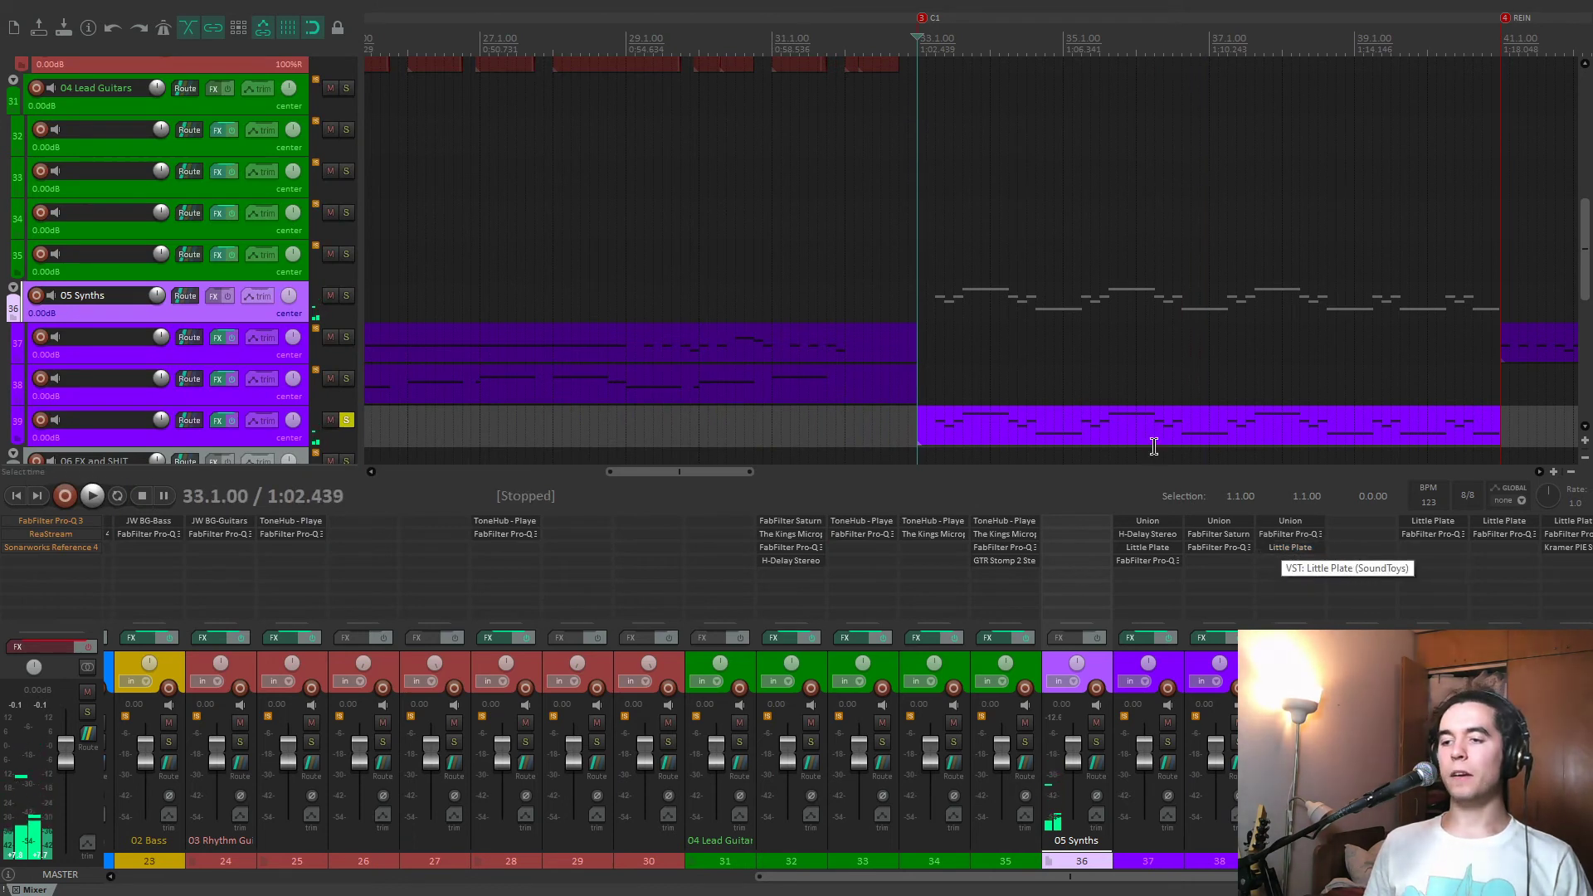
left_click(937, 395)
left_click(1282, 549)
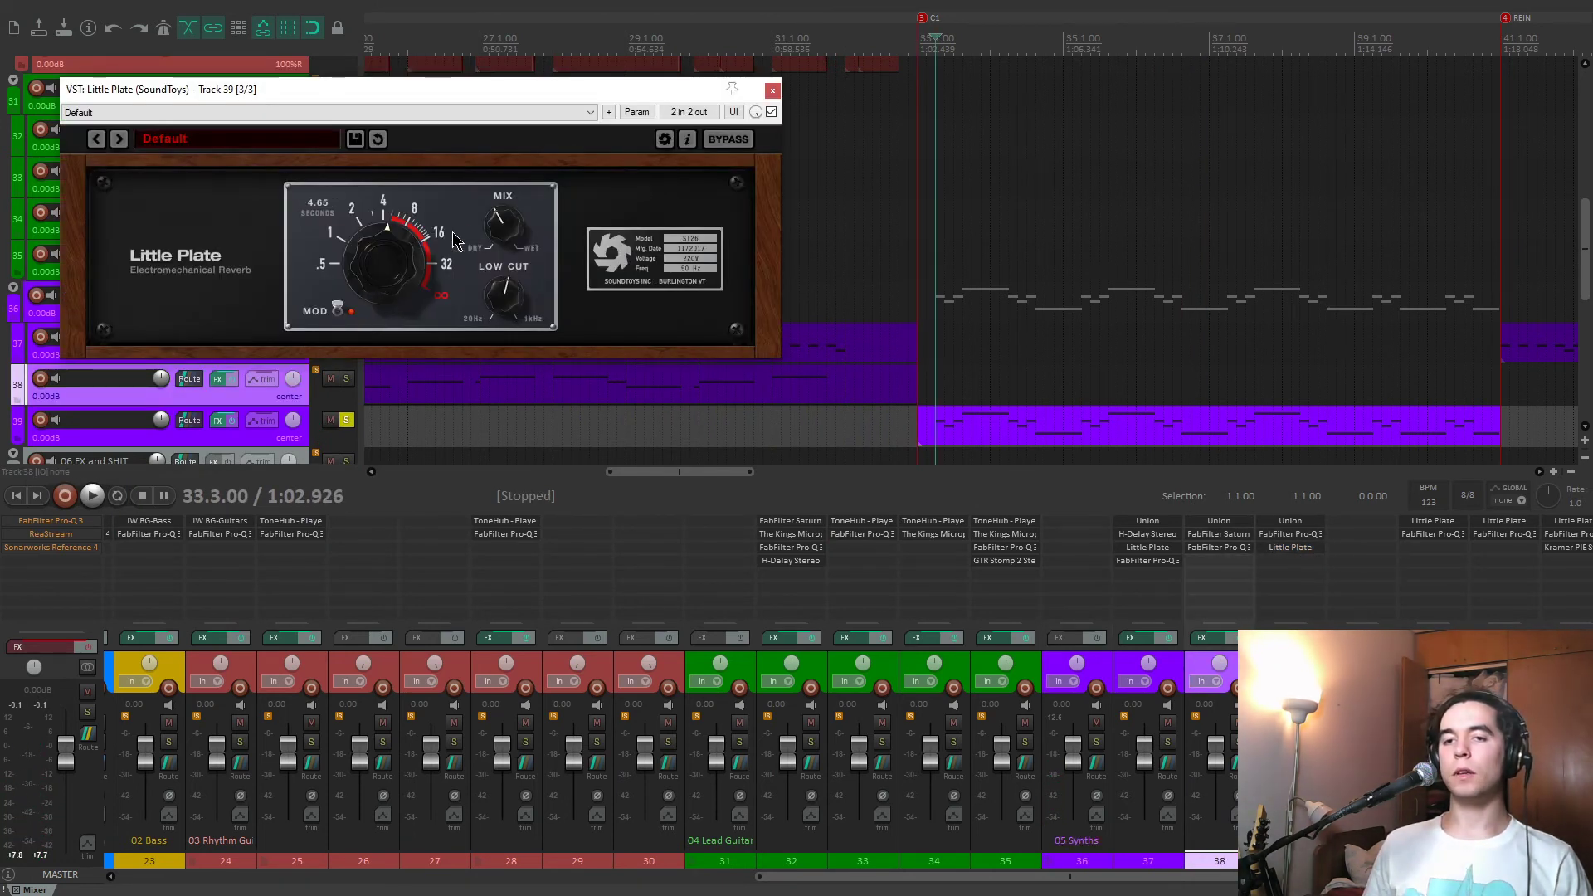
mouse_move(501, 238)
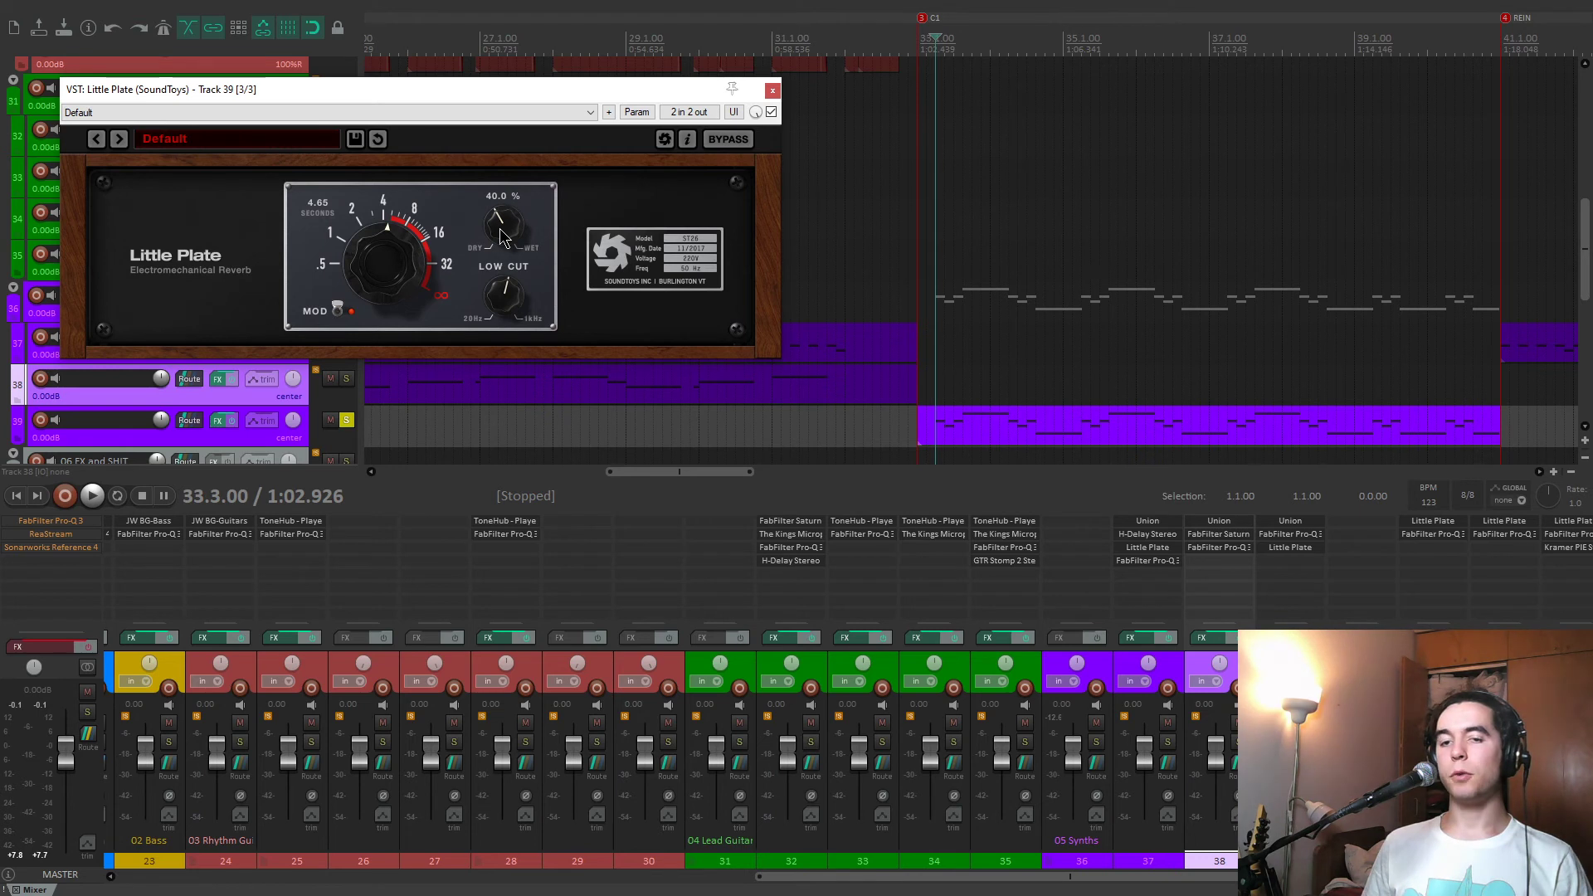
key("space")
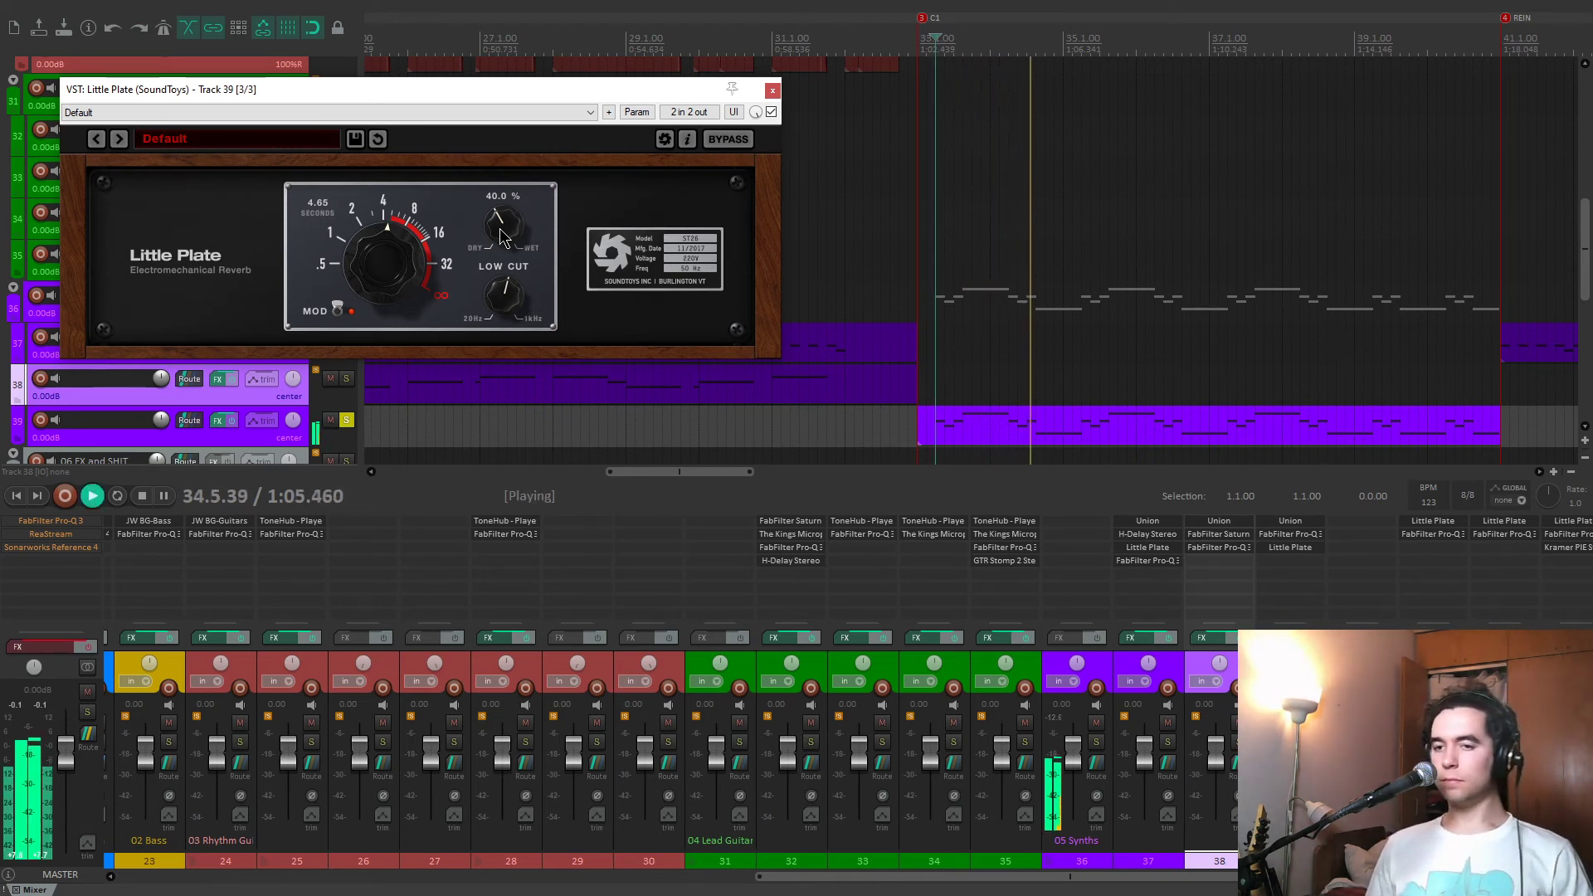
left_click(773, 91)
Look over the clips of the 06 FX and SHIT tracks across the song and move the cursor to the IN marker.
scroll(4, 367, "down", 3)
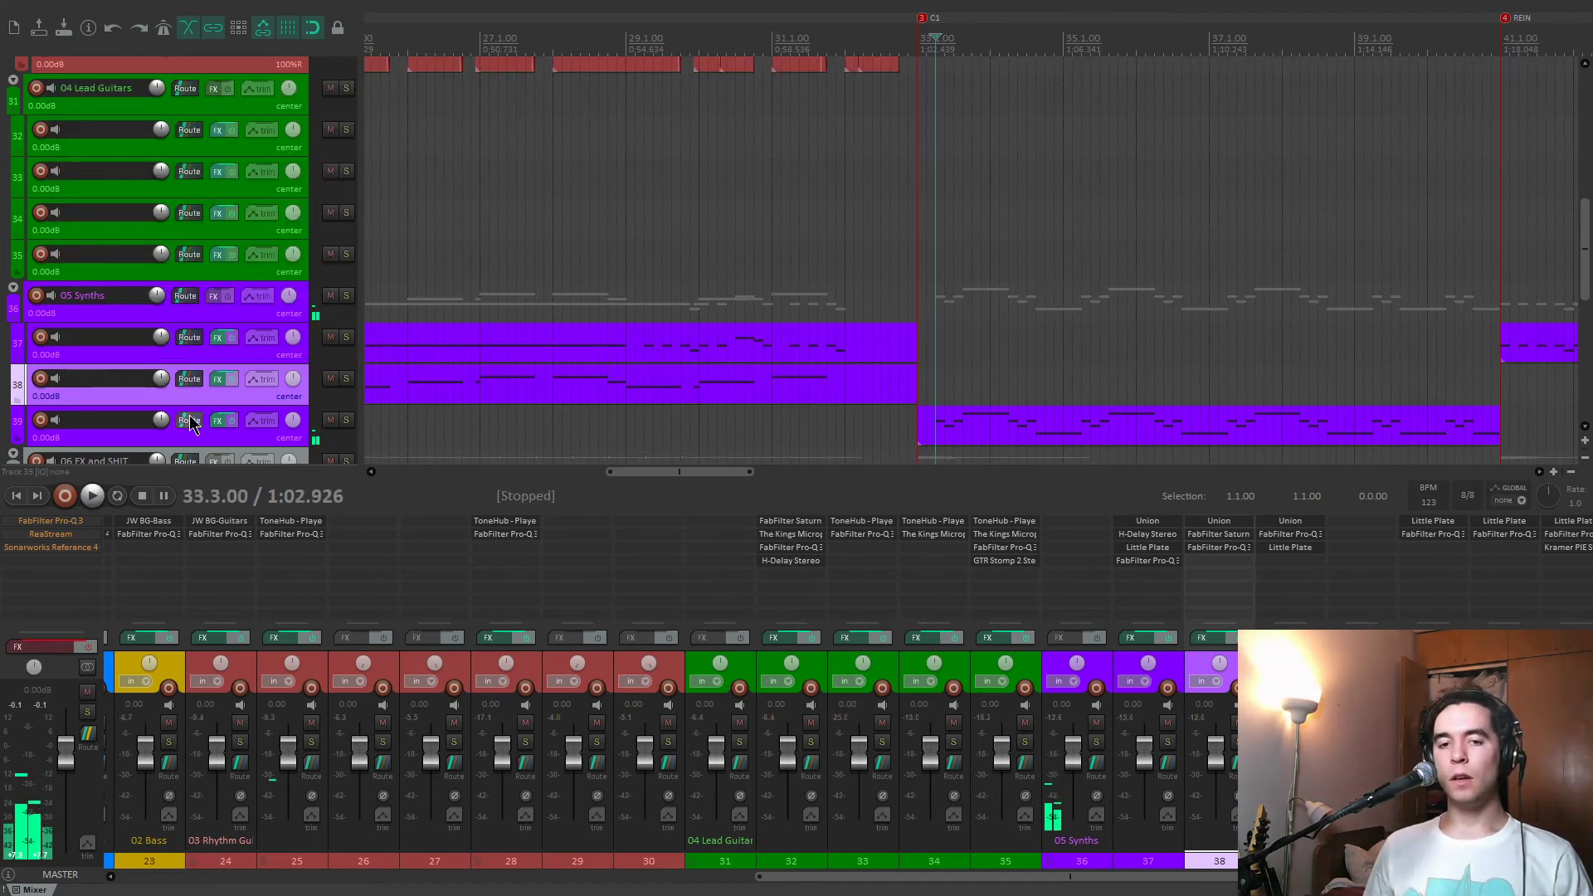
scroll(4, 368, "down", 3)
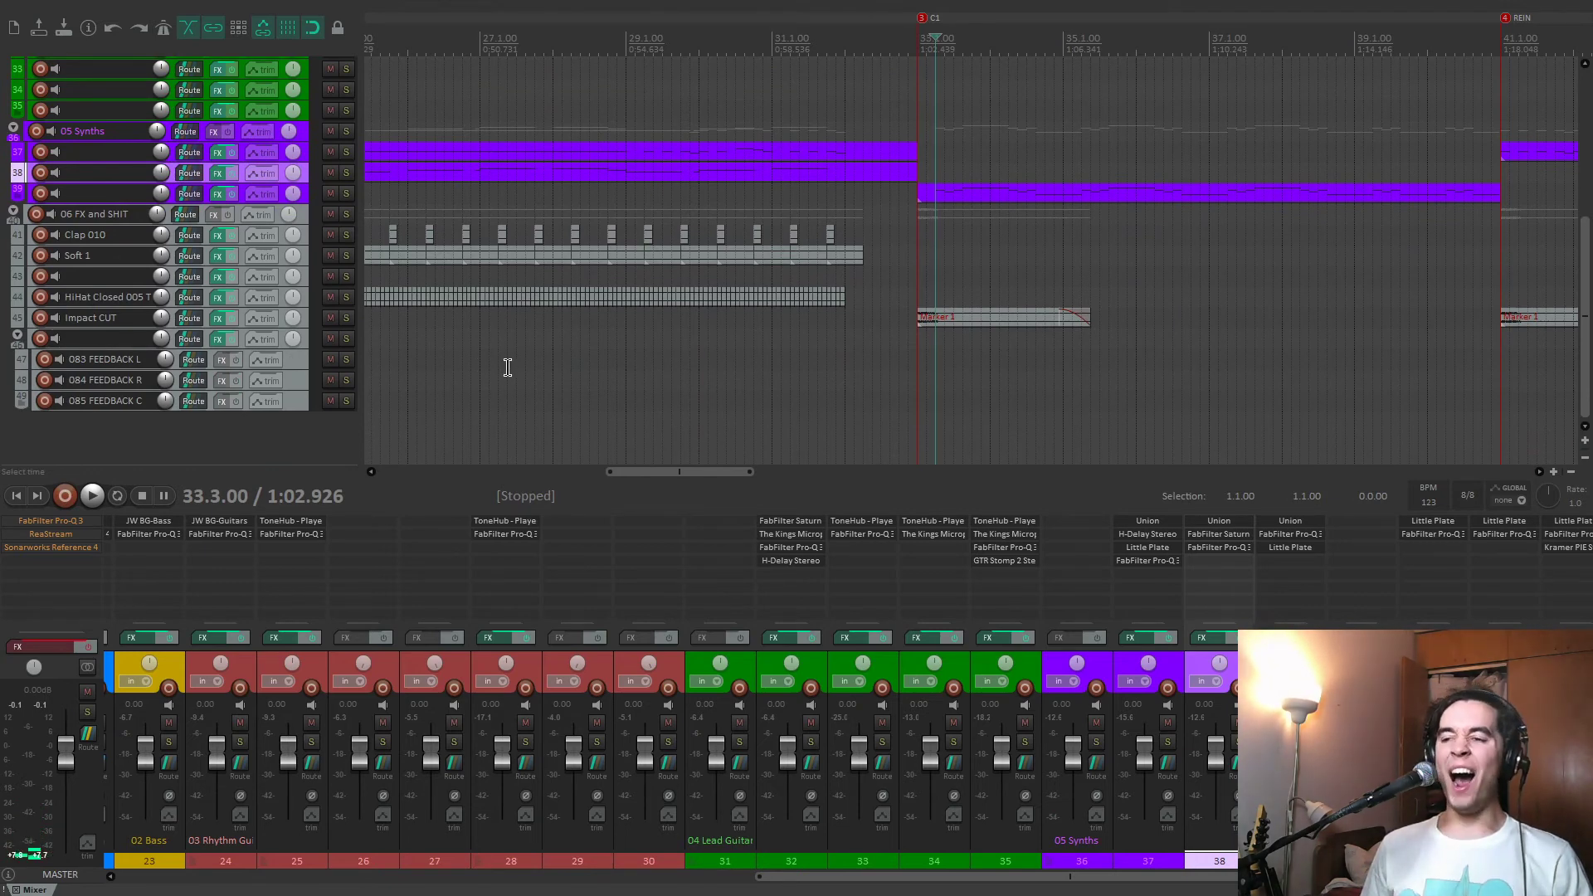
scroll(691, 376, "down", 2)
scroll(720, 374, "down", 3)
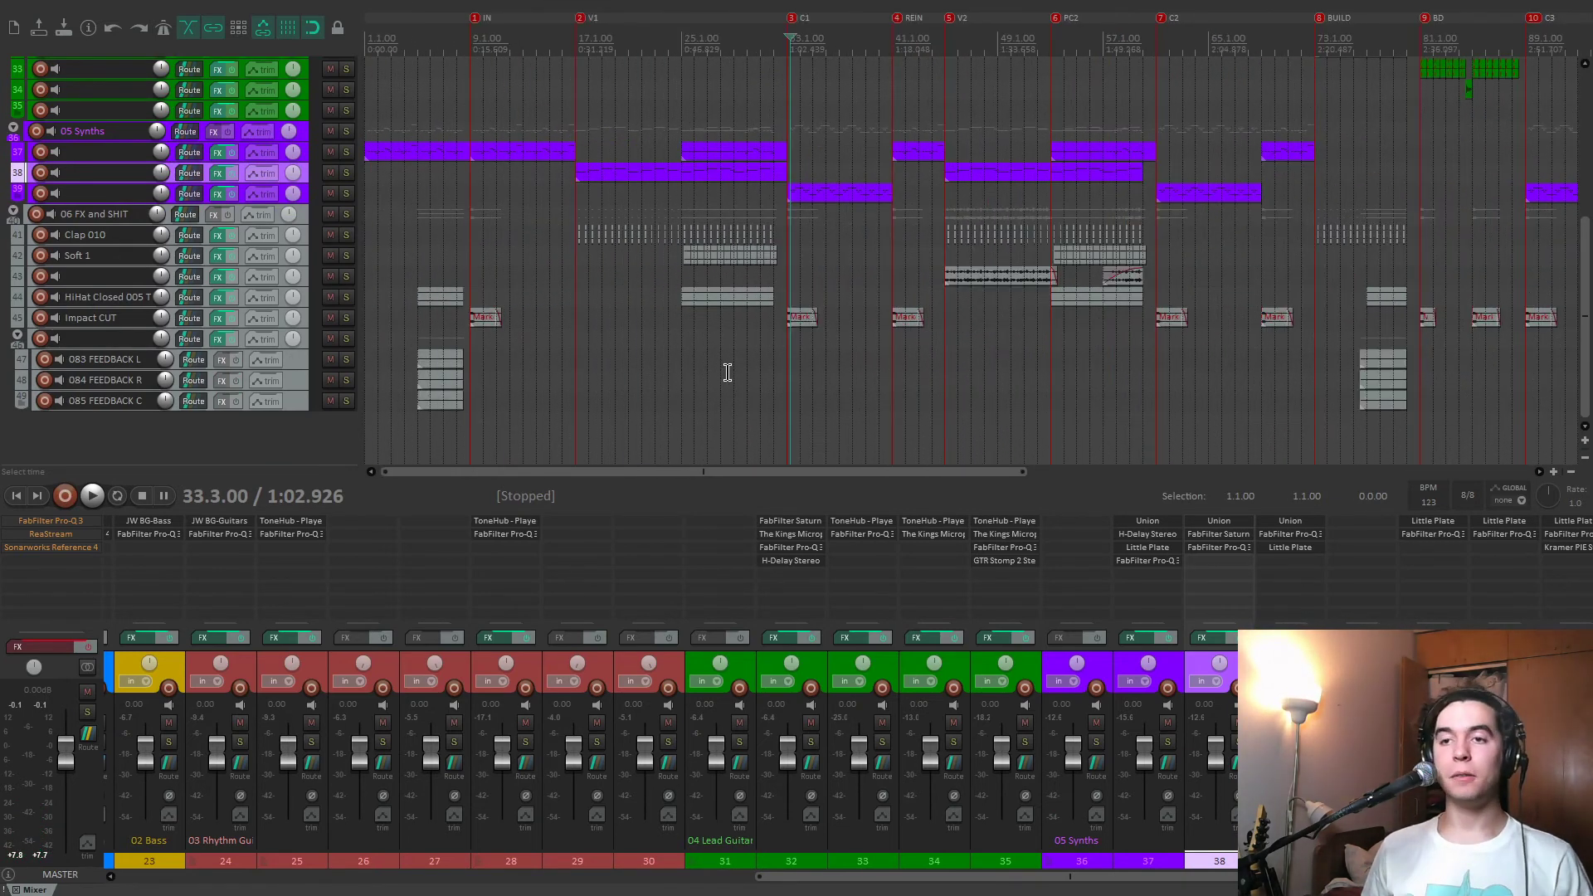
key("1")
scroll(730, 371, "up", 2)
key("2")
key("1")
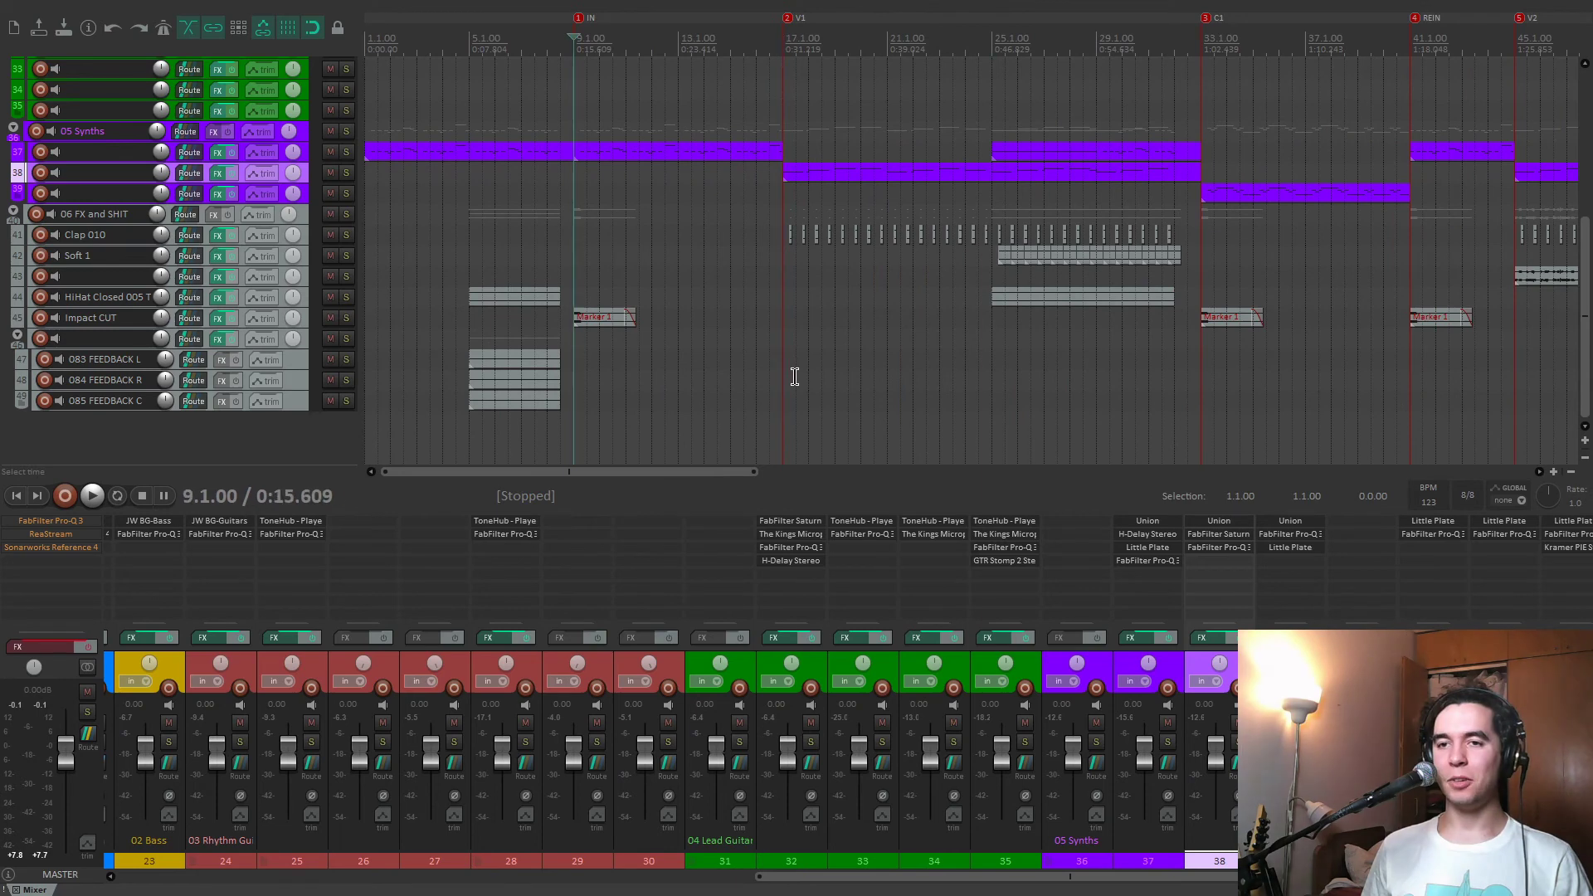
Solo the folder track above the three feedback tracks, play it from 5.1.00, and clear the solo.
left_click(467, 262)
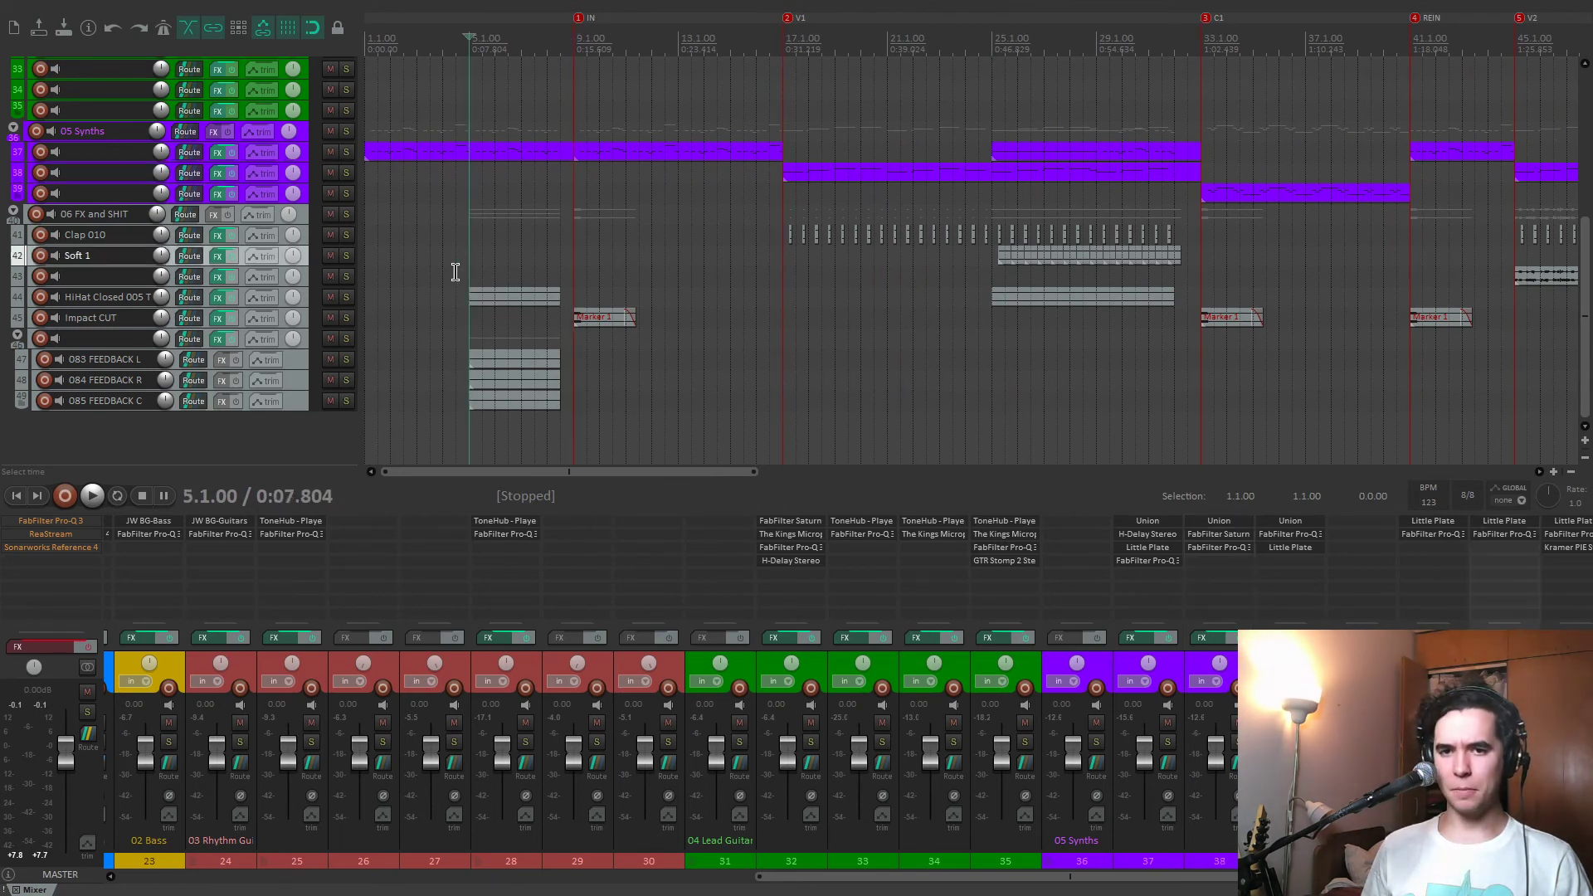
left_click(343, 340)
scroll(557, 335, "up", 2)
key("space")
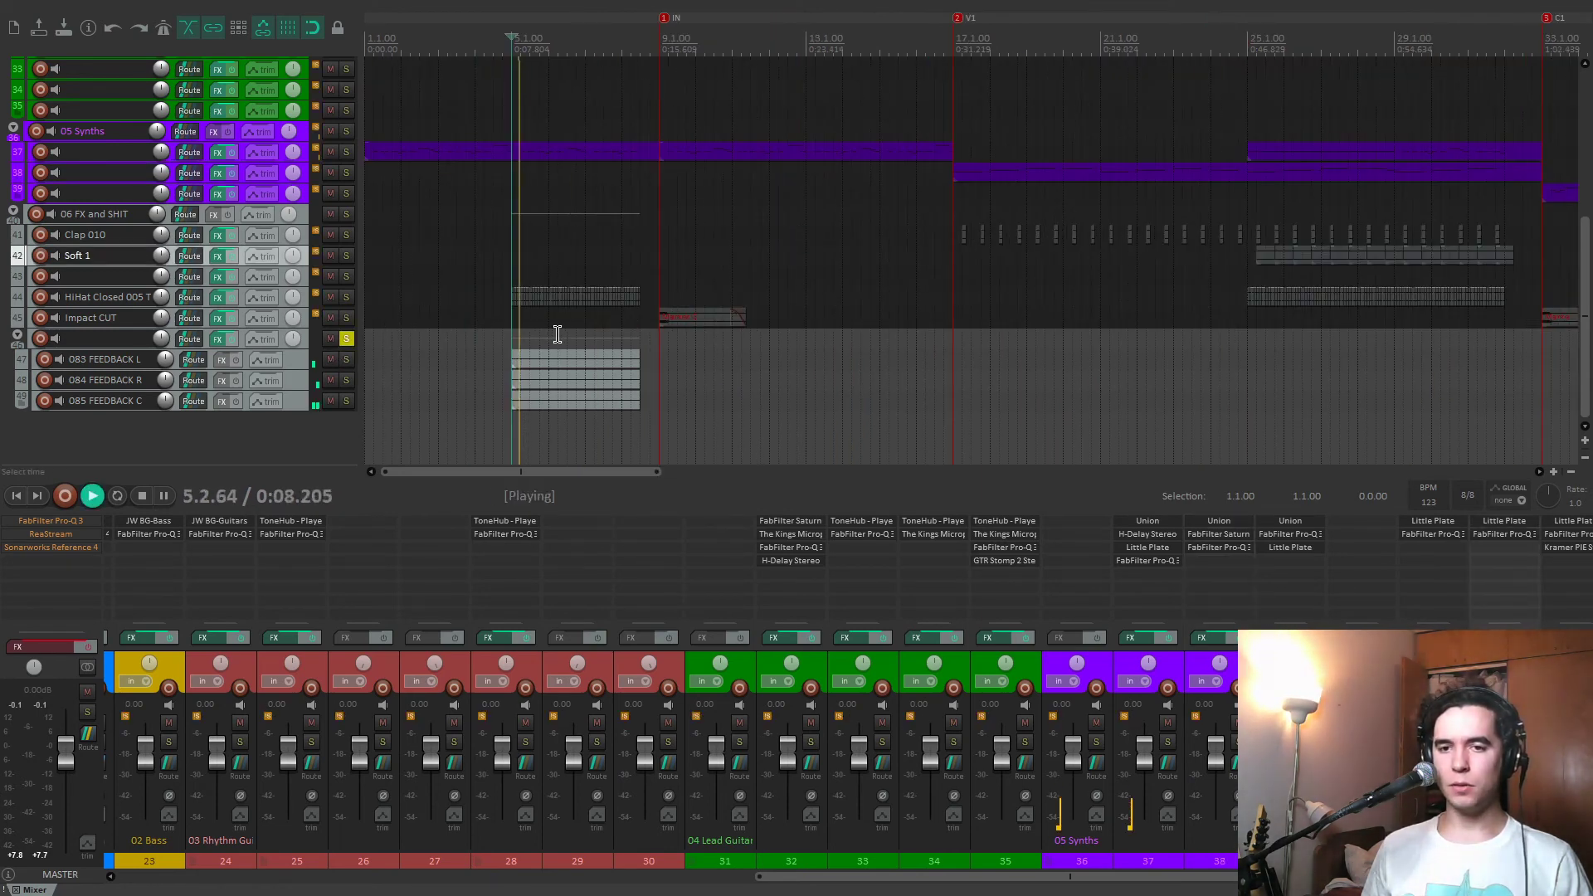
left_click(594, 336)
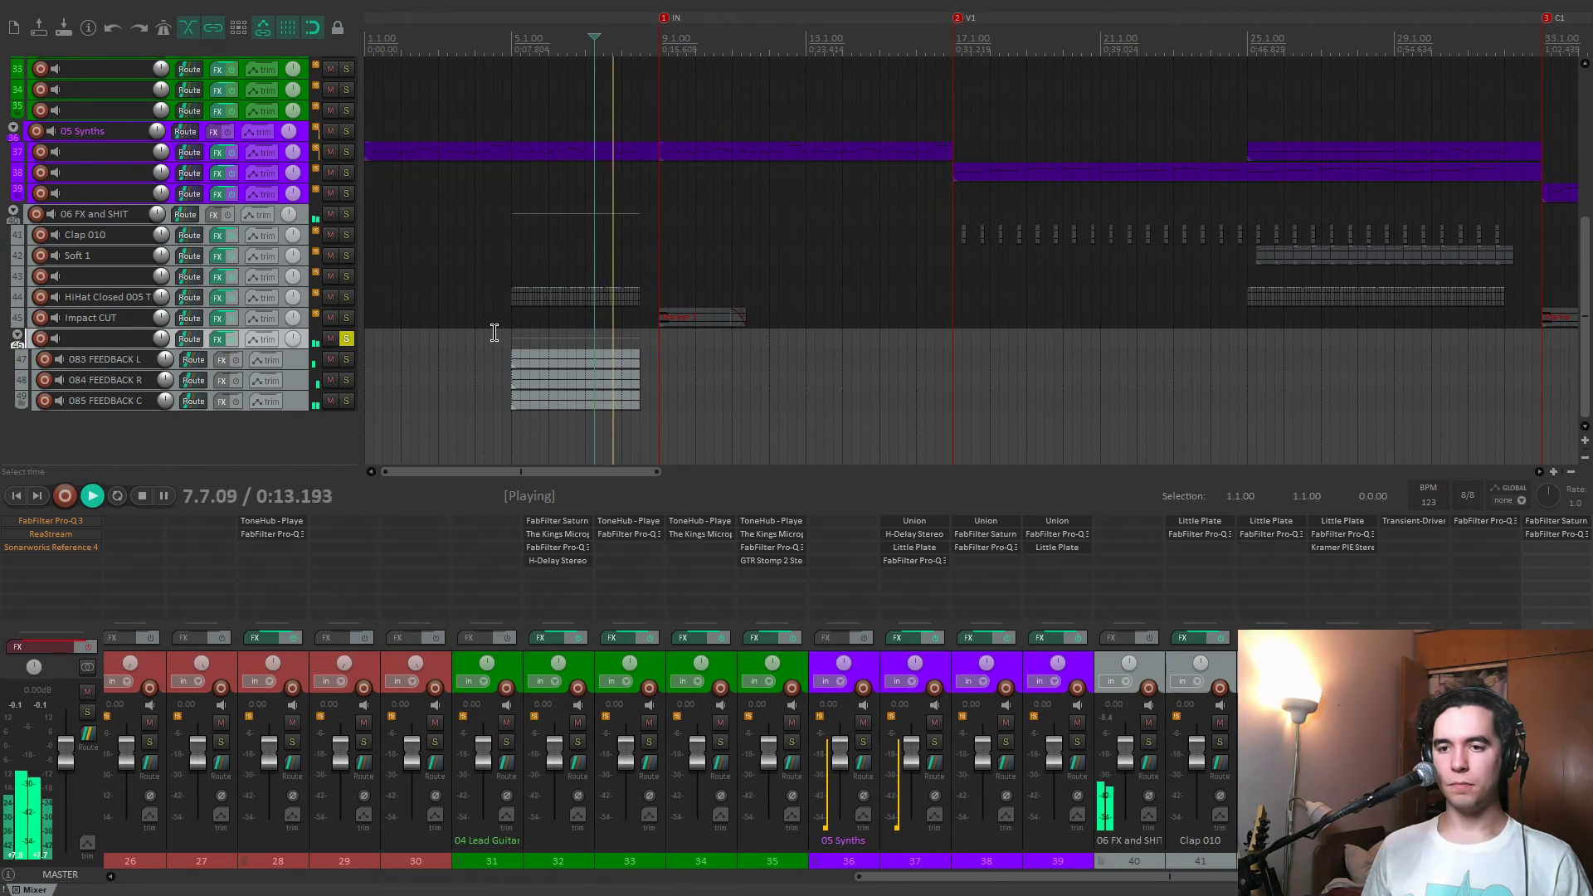
key("space")
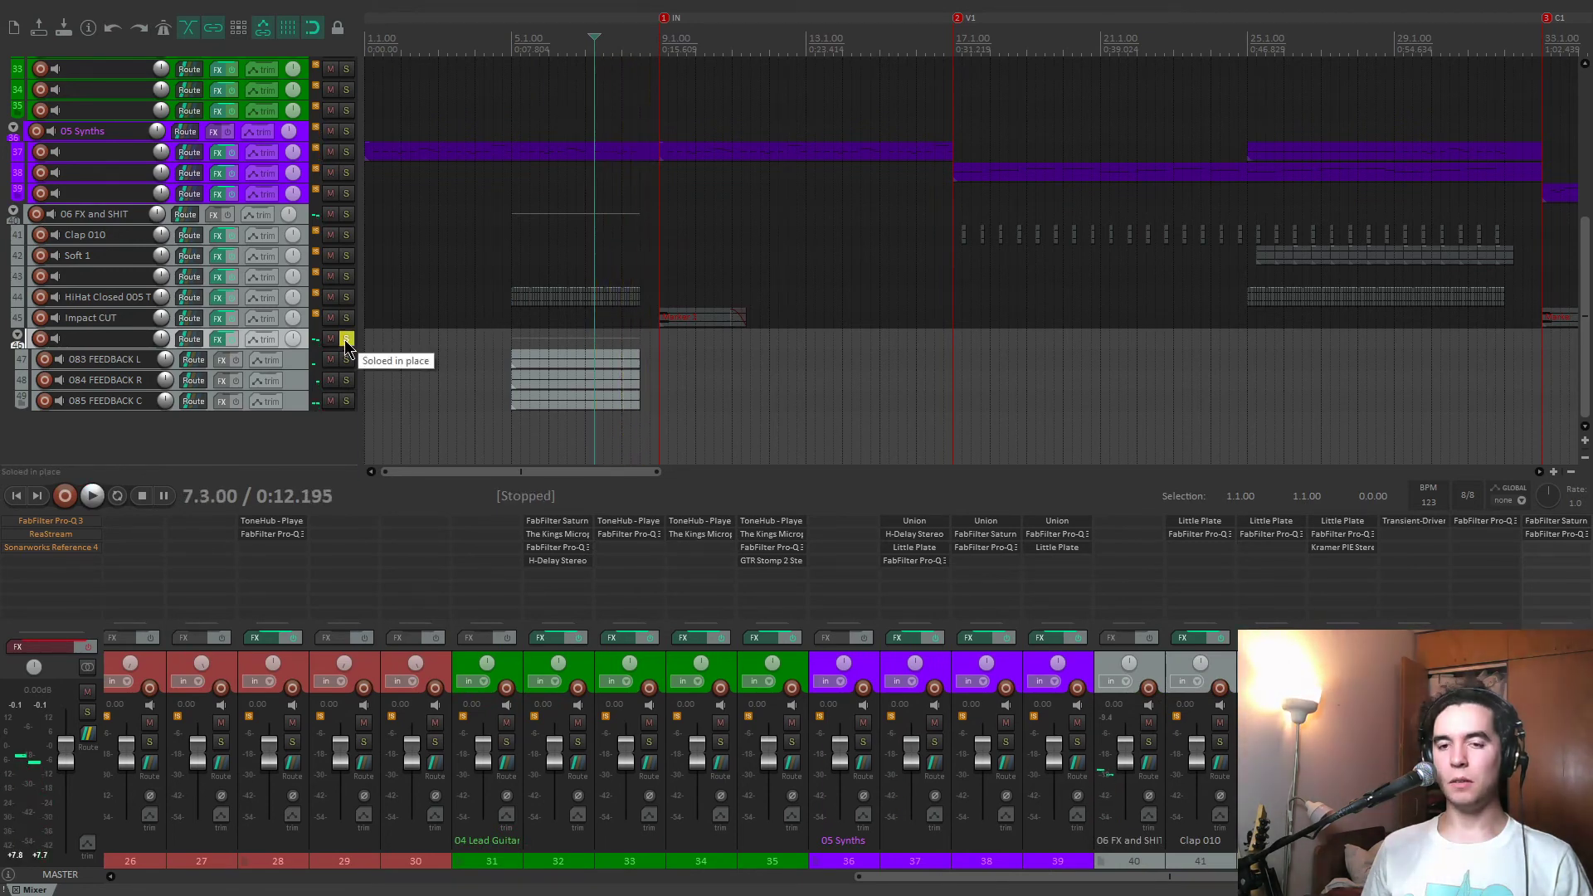
left_click(344, 347)
Solo the HiHat Closed 005 track and play its parts at 5.1.00 and 25.1.00.
scroll(605, 366, "down", 2)
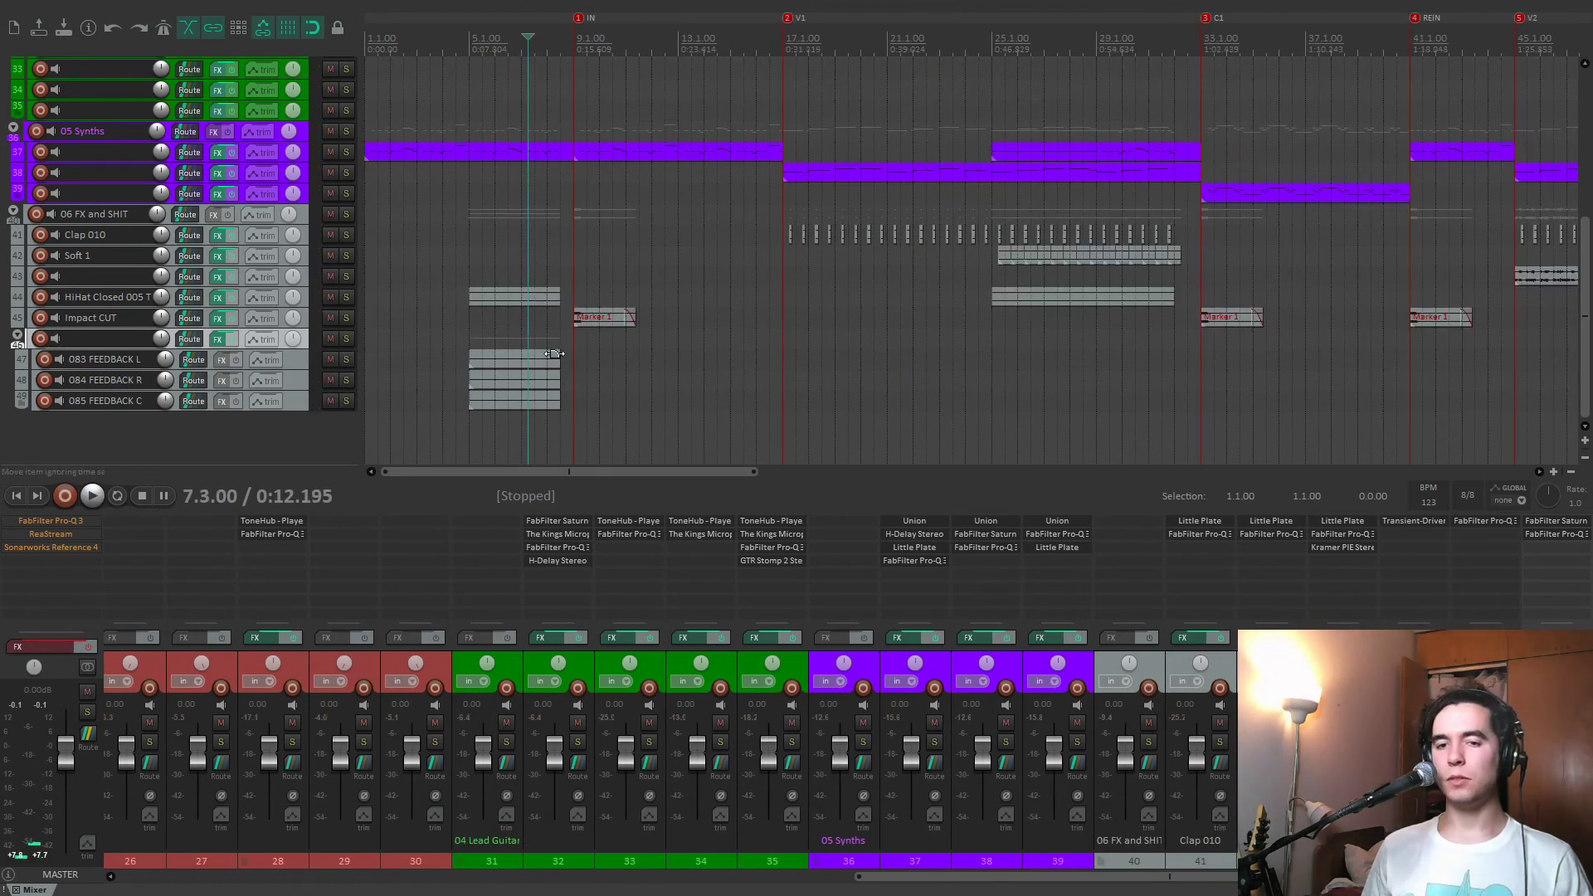
left_click(660, 372)
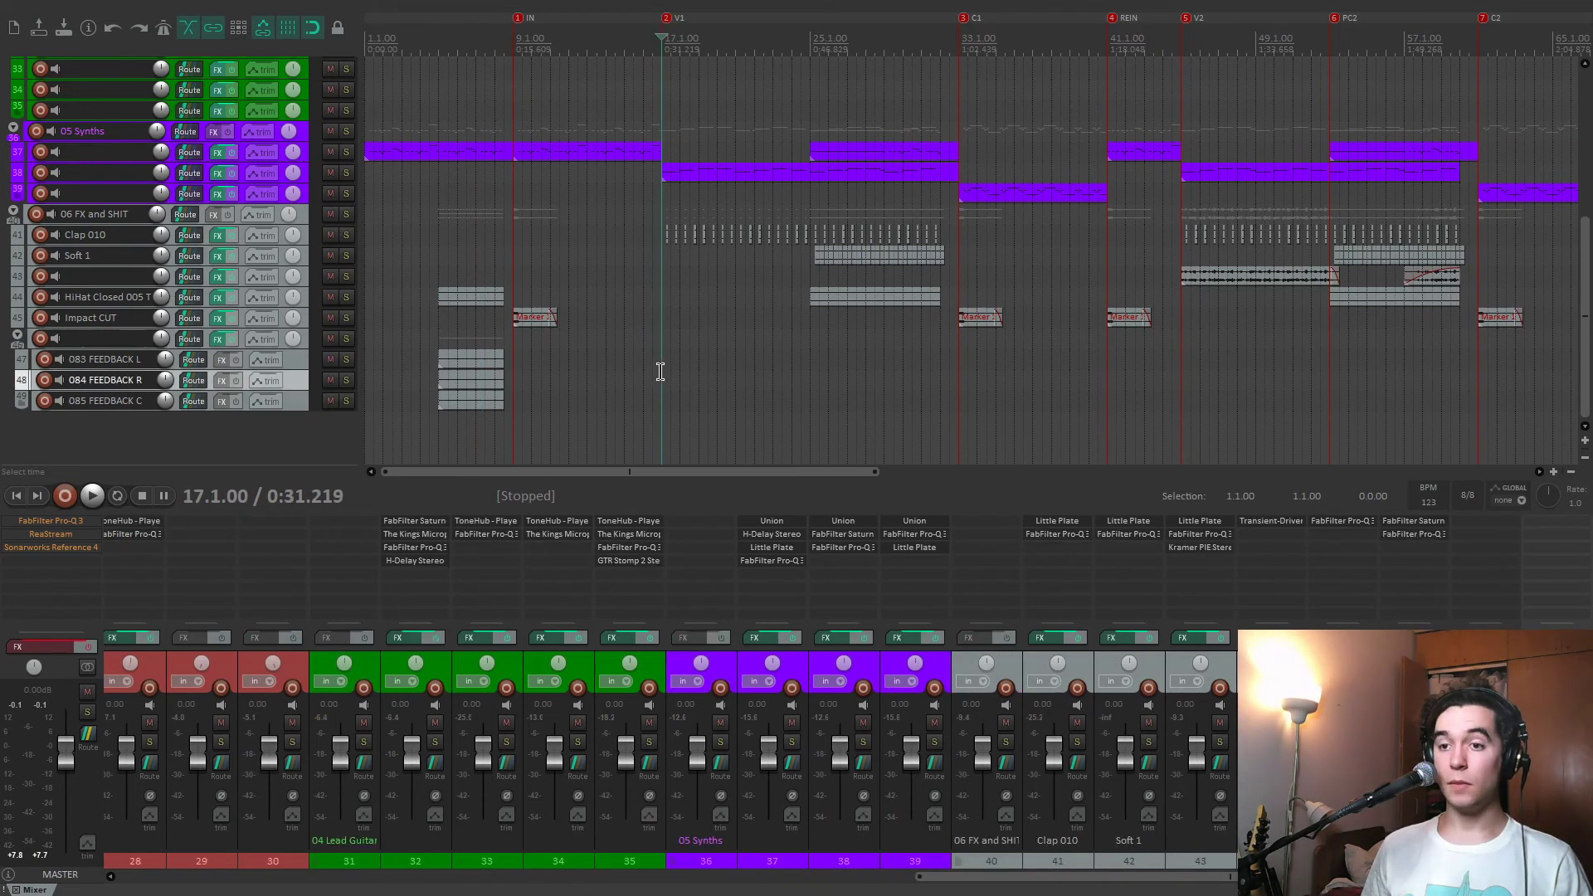
left_click(442, 278)
key("space")
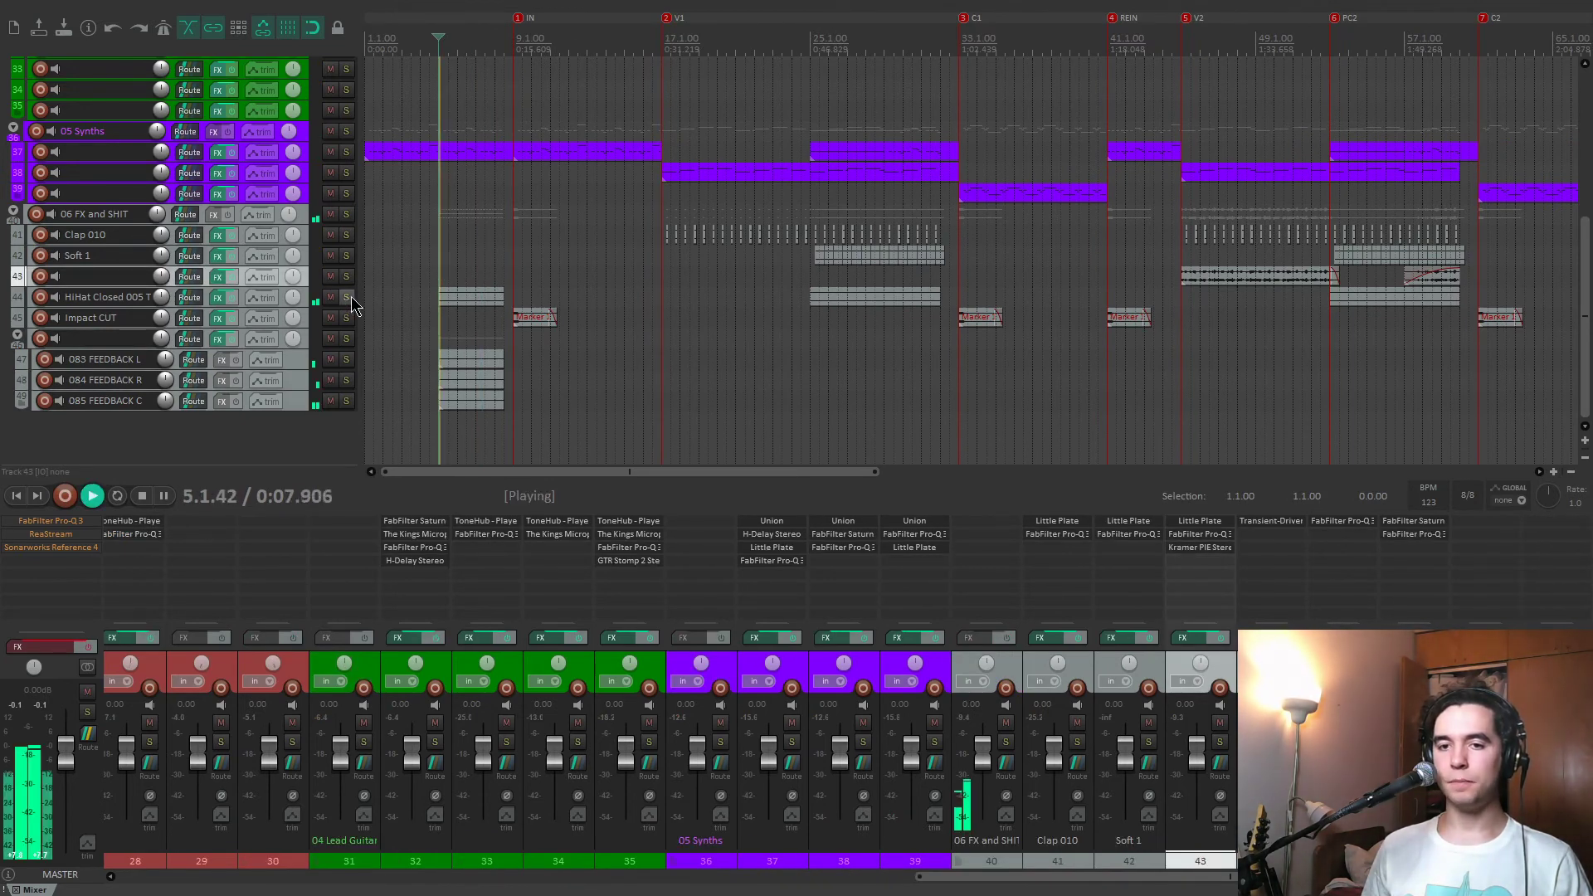
left_click(346, 298)
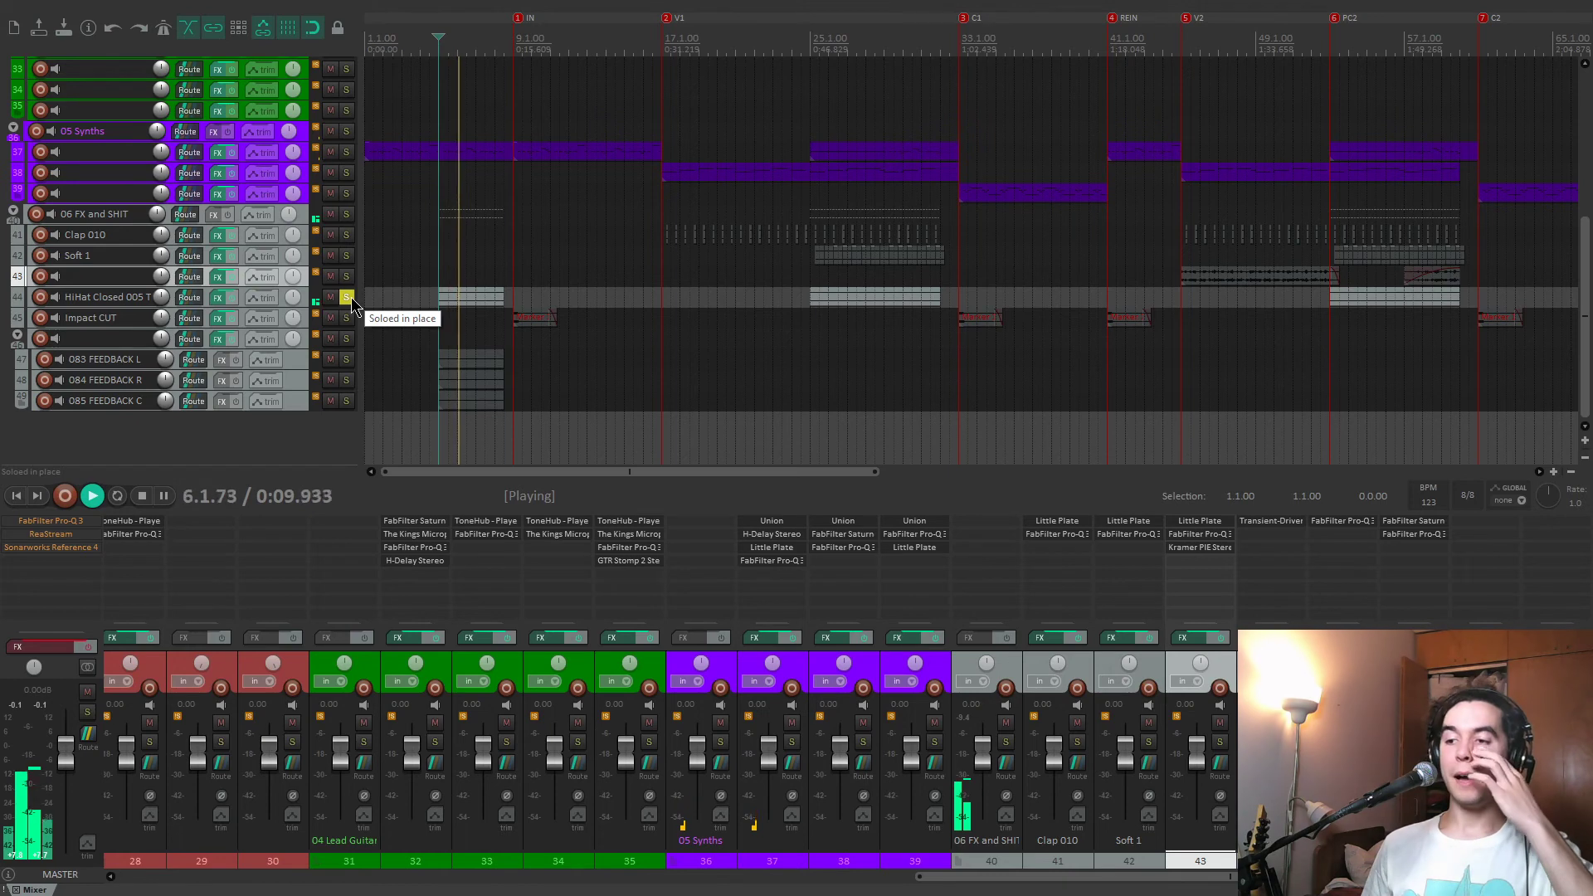
left_click(808, 350)
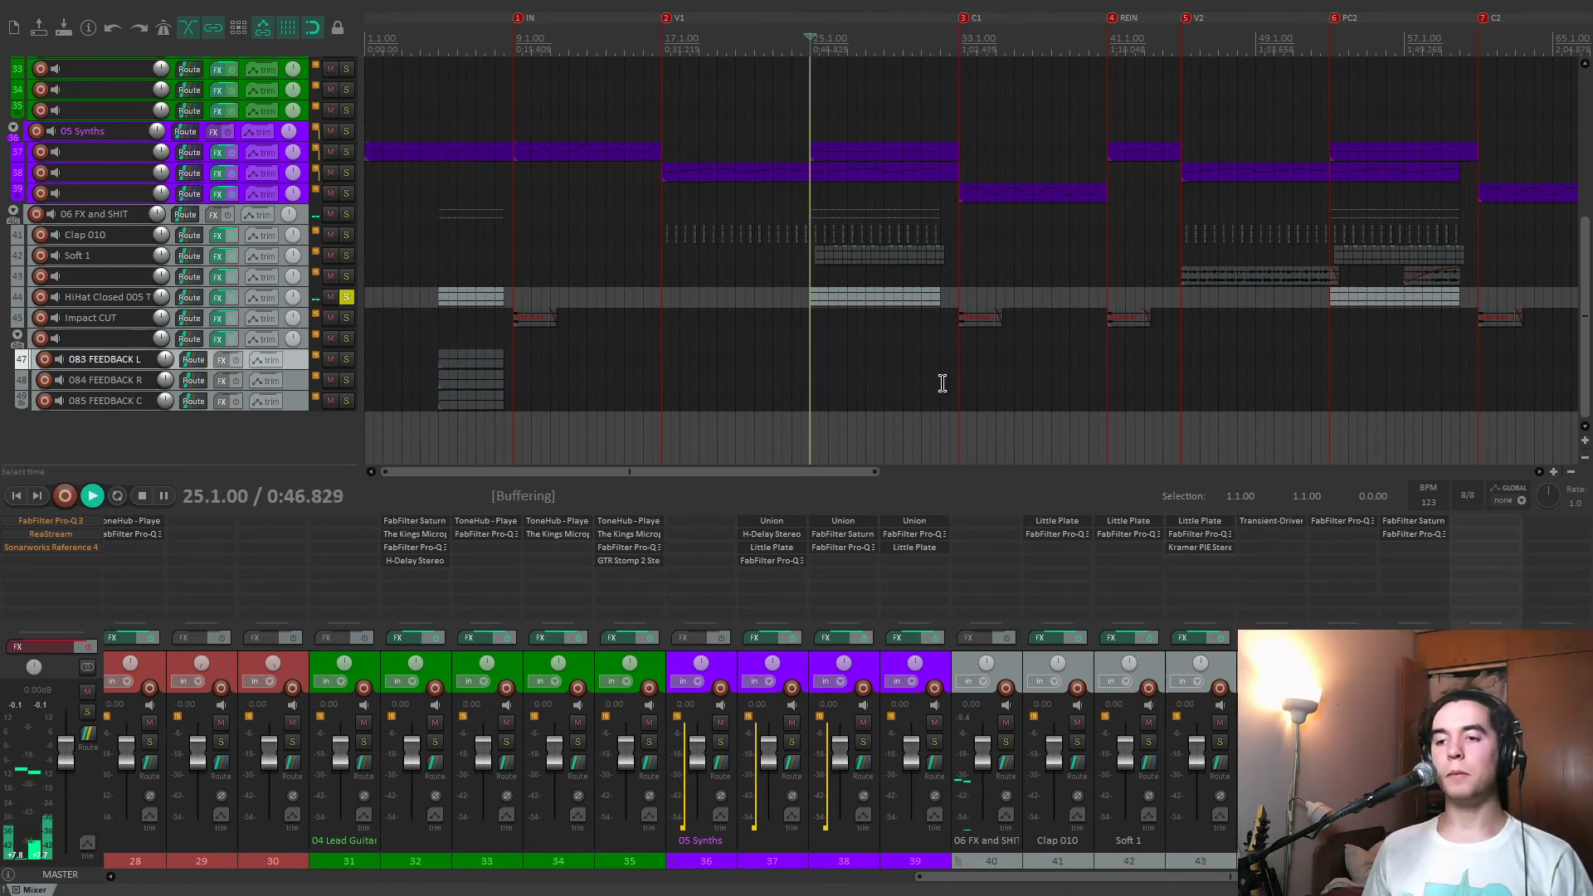
Compare the hi-hat with its Transient-Driven Auto-Pan bypassed and enabled during playback, close the effect, and clear the solo.
left_click(1292, 522)
left_click_drag(243, 68, 462, 177)
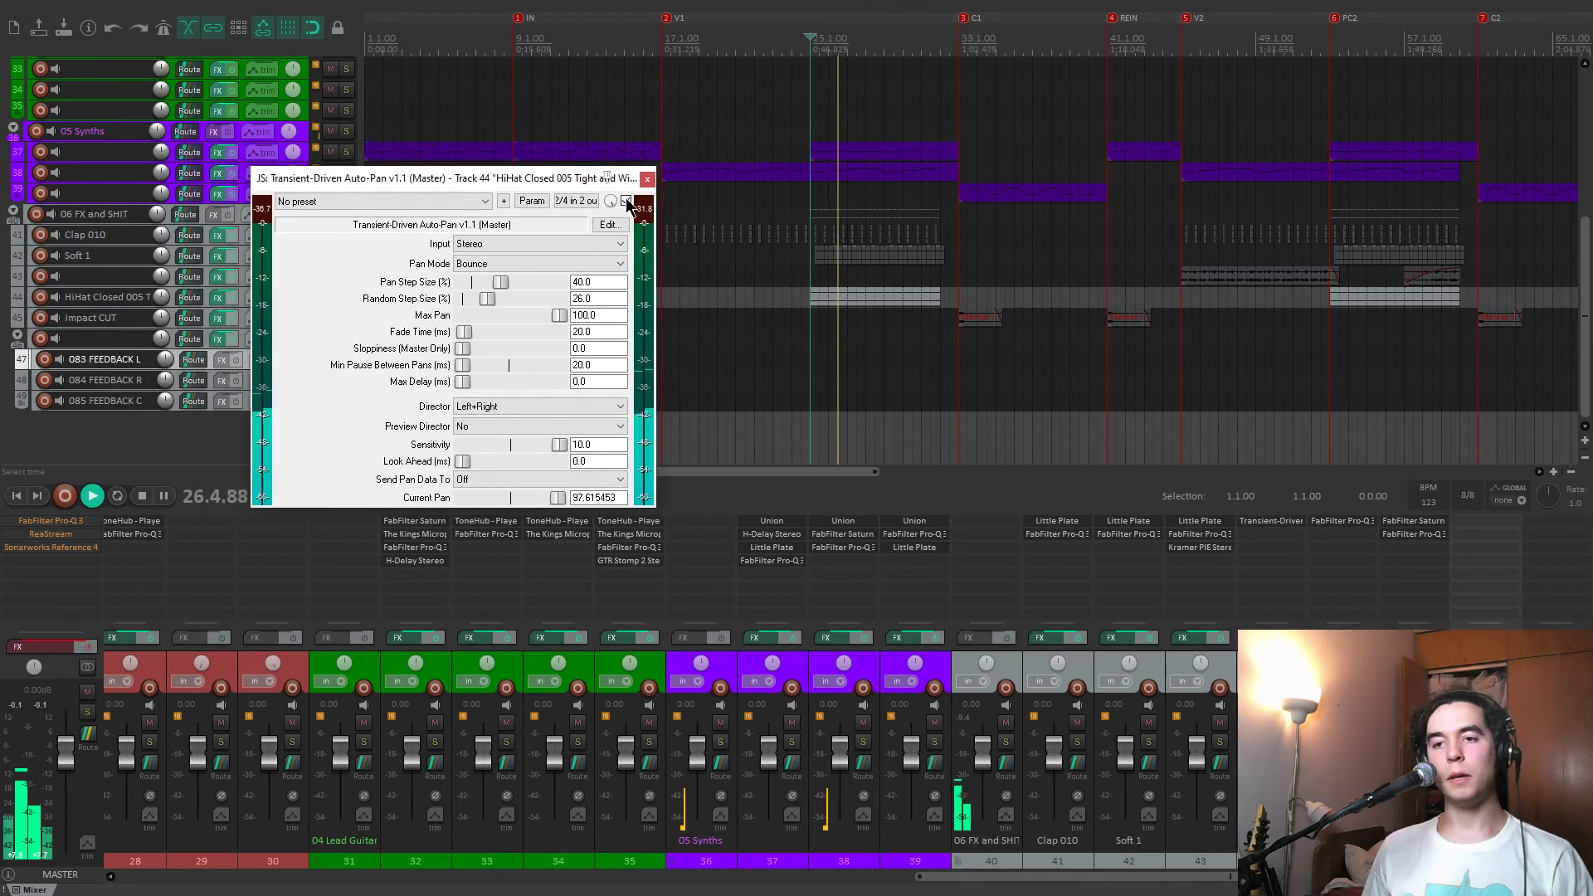
left_click(626, 200)
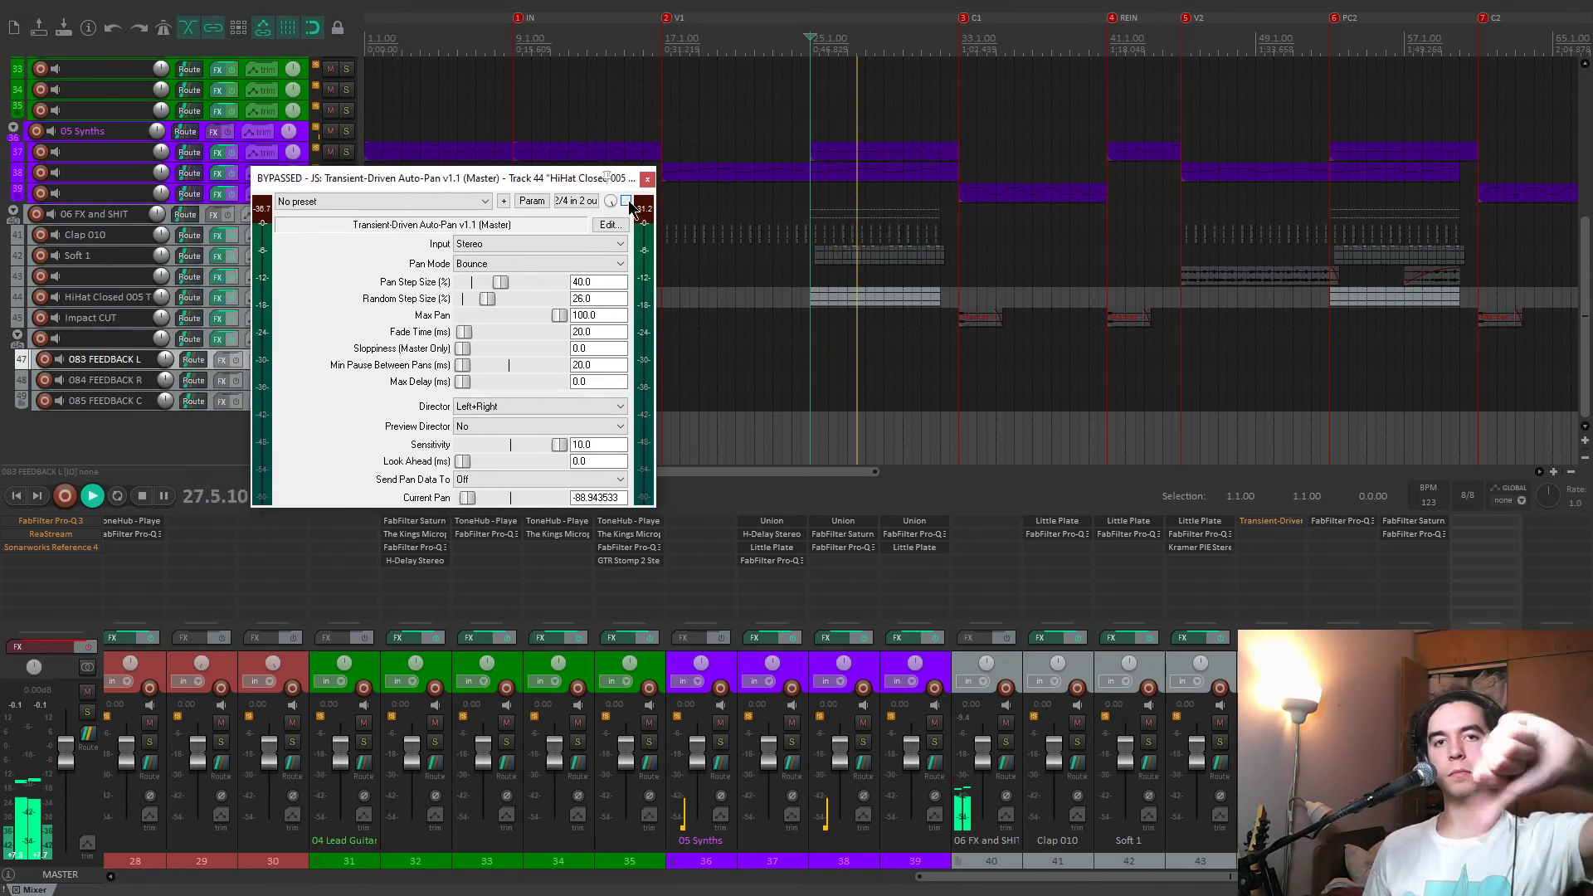
left_click(627, 202)
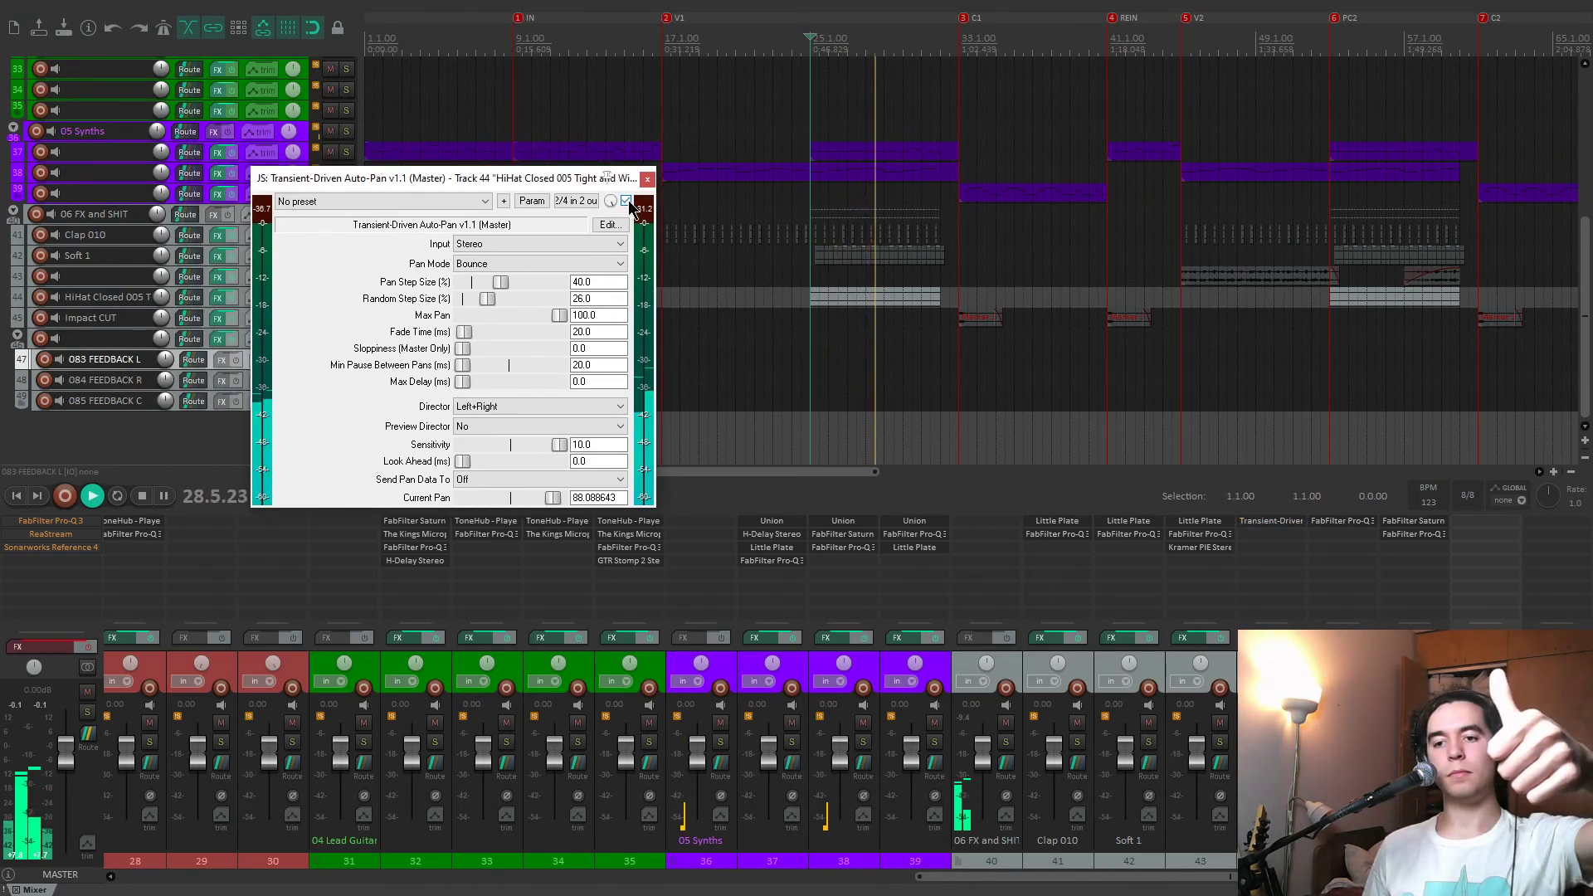
key("space")
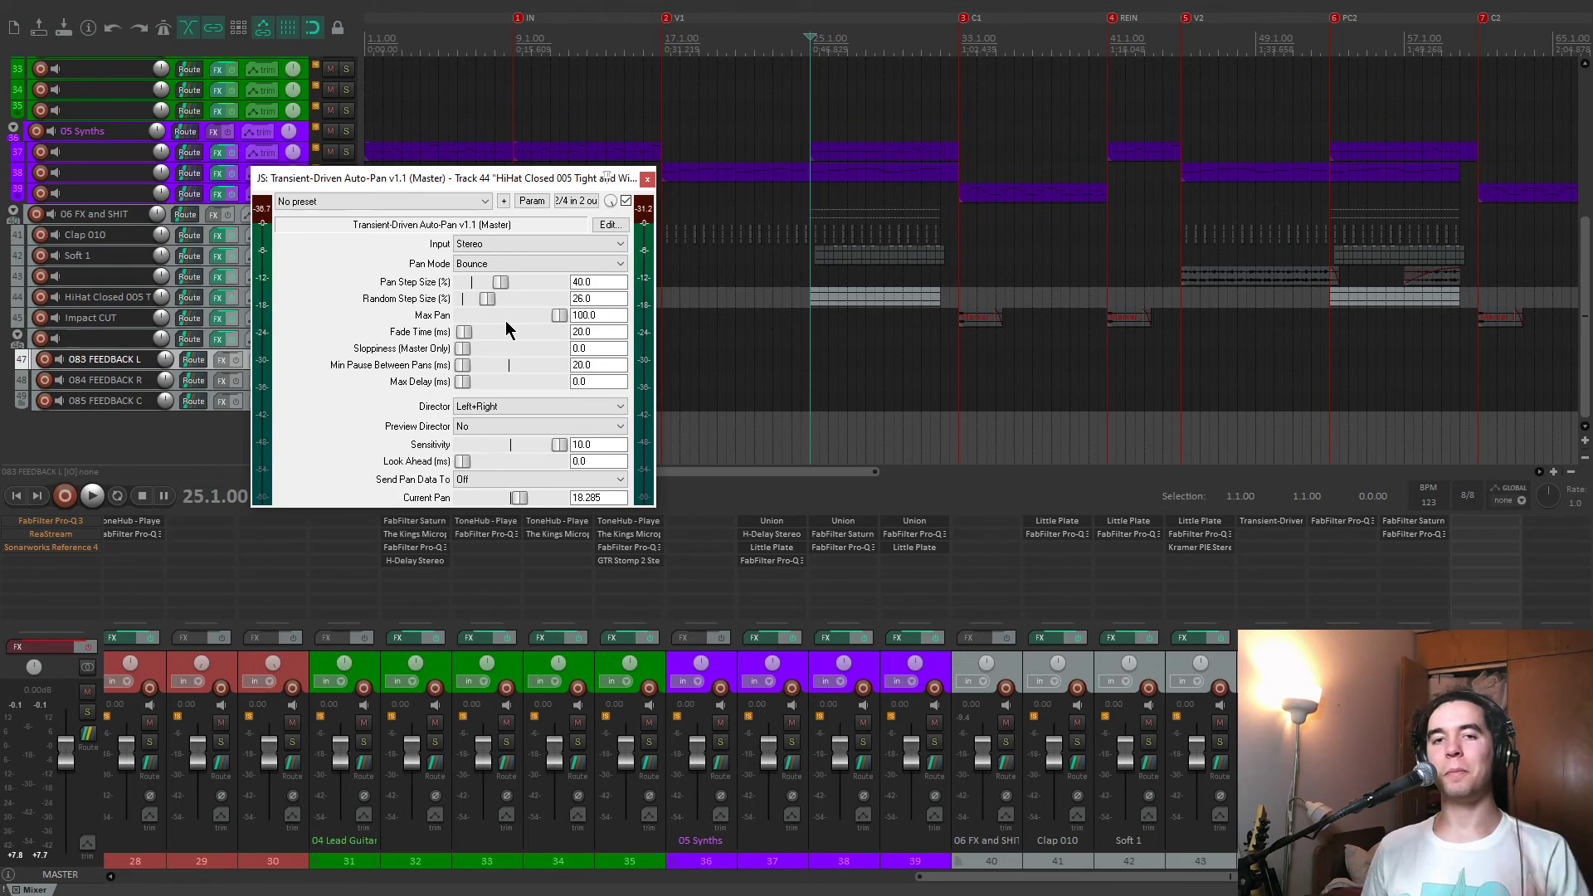
left_click(647, 180)
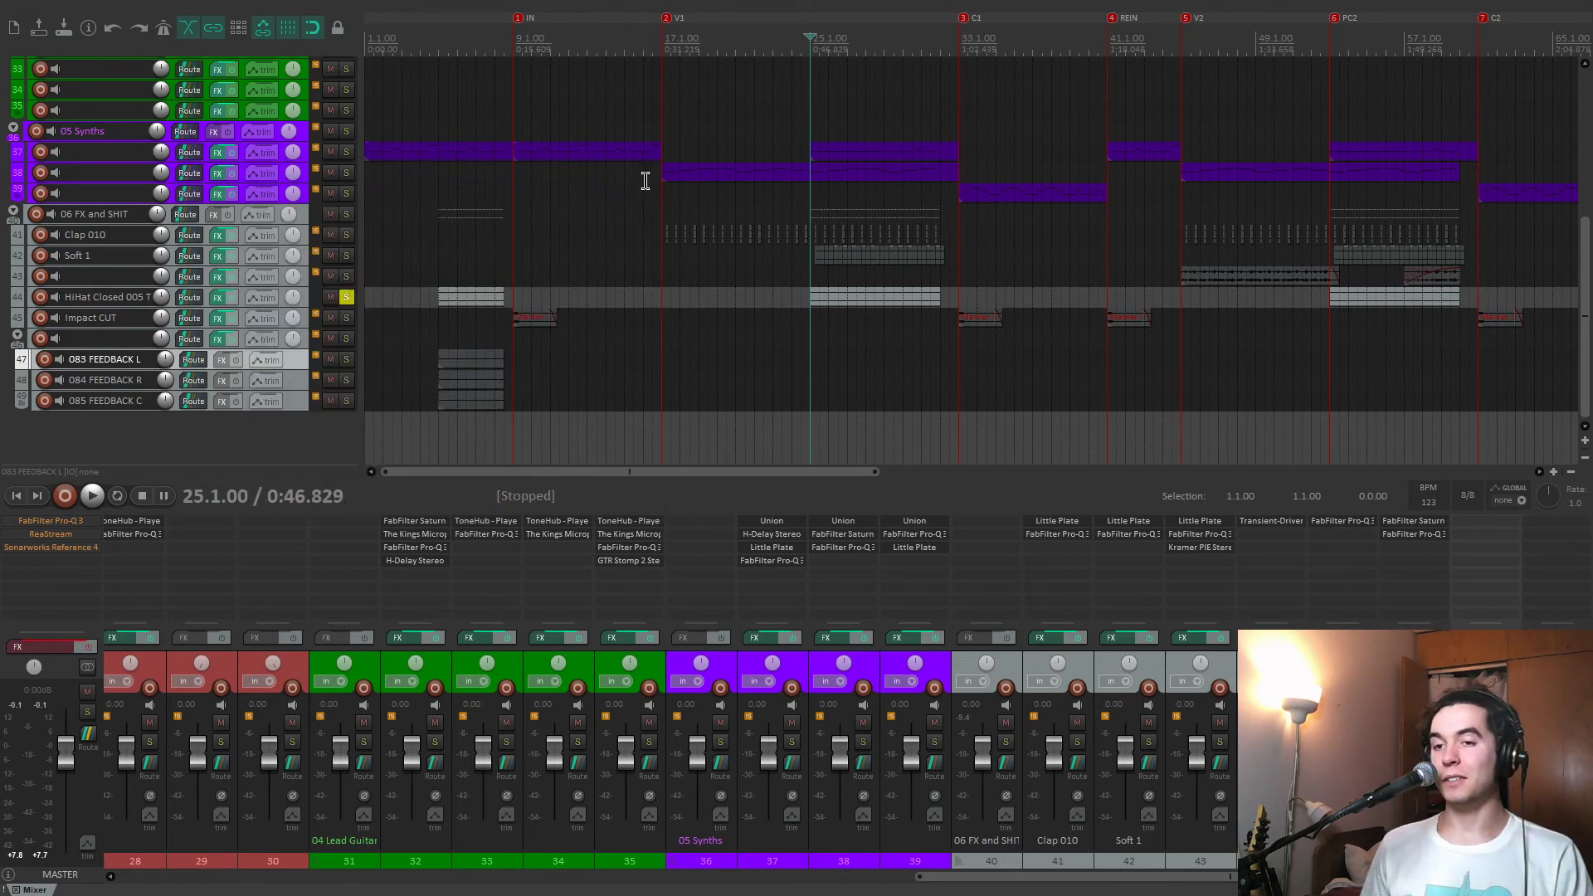
left_click(347, 297)
Solo the Impact CUT track, open its Pro-Q 3, and play it from the IN marker at 9.1.00.
left_click(513, 275)
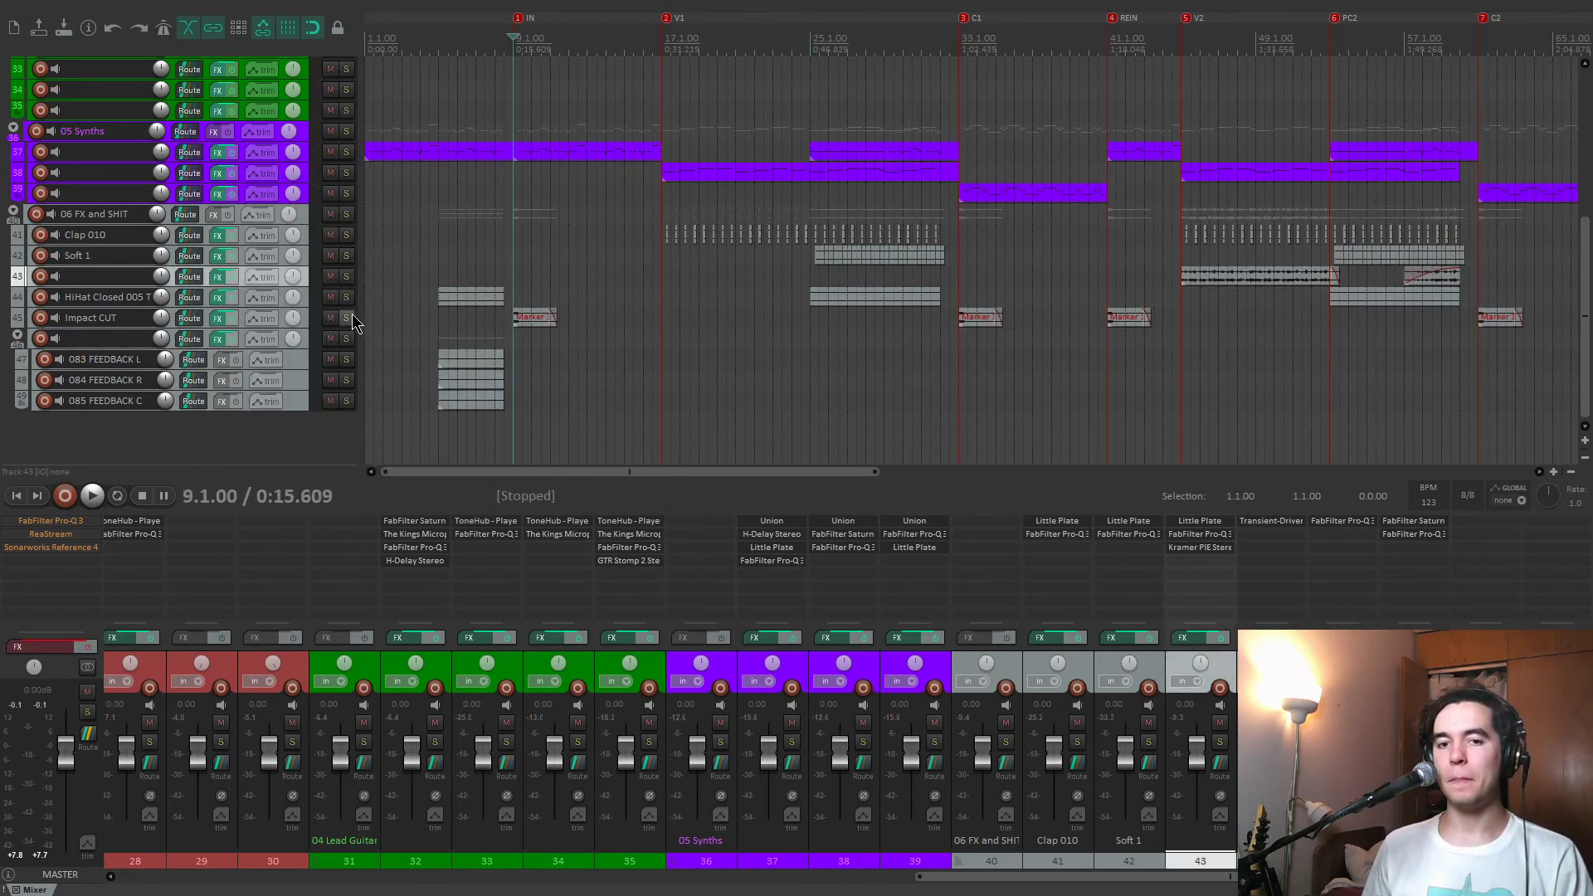
left_click(347, 319)
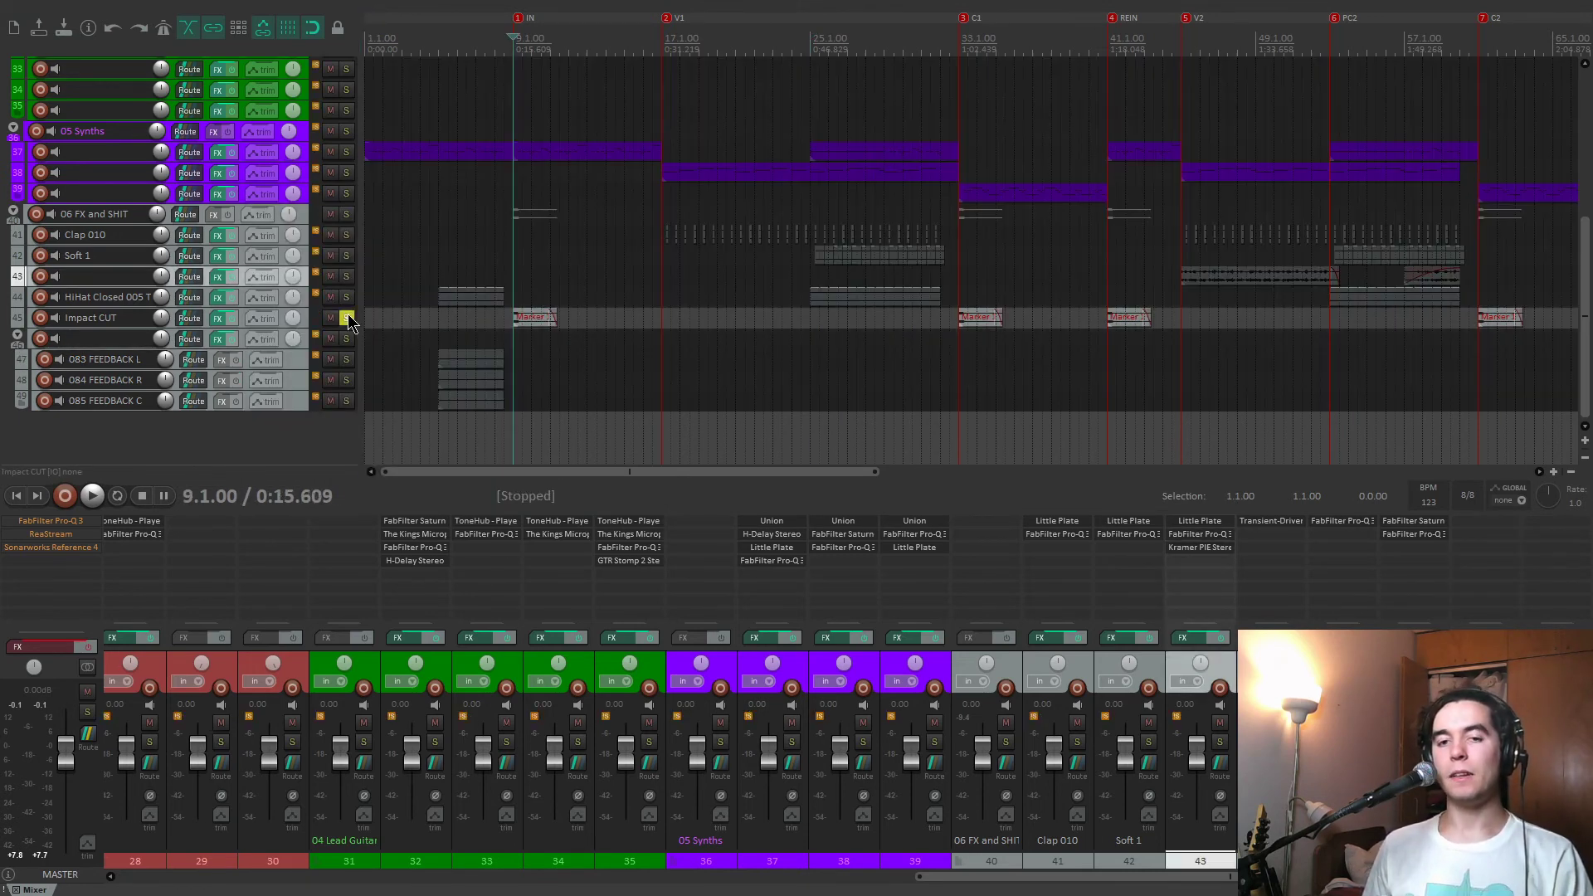
left_click(219, 322)
key("space")
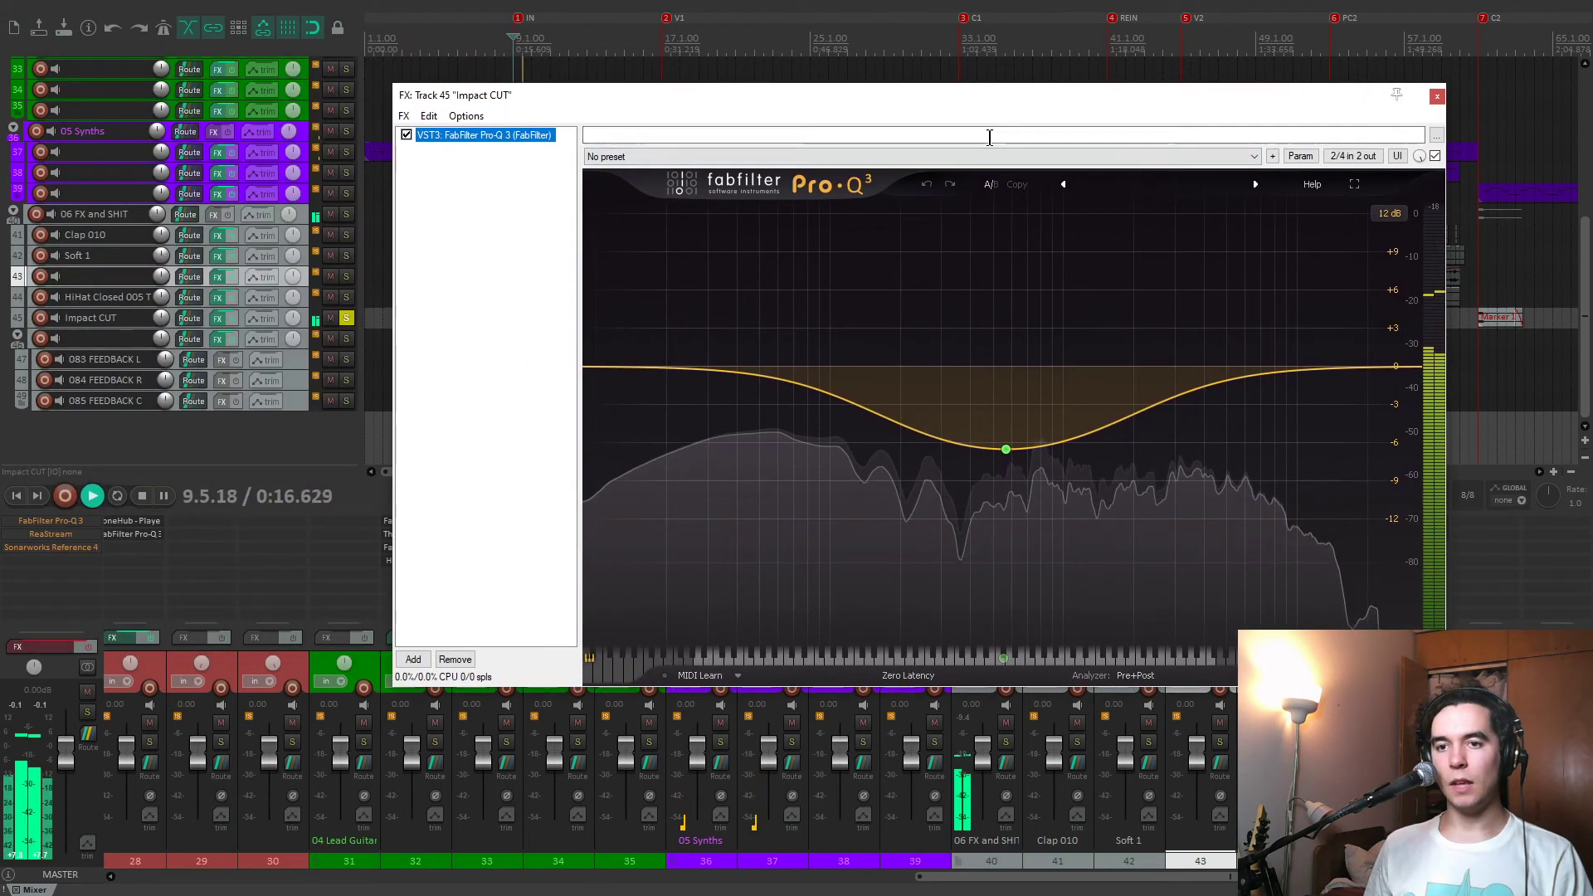
key("space")
Compare the impact sound with Pro-Q 3 bypassed and enabled, close the effects window, and clear the solo.
left_click(405, 135)
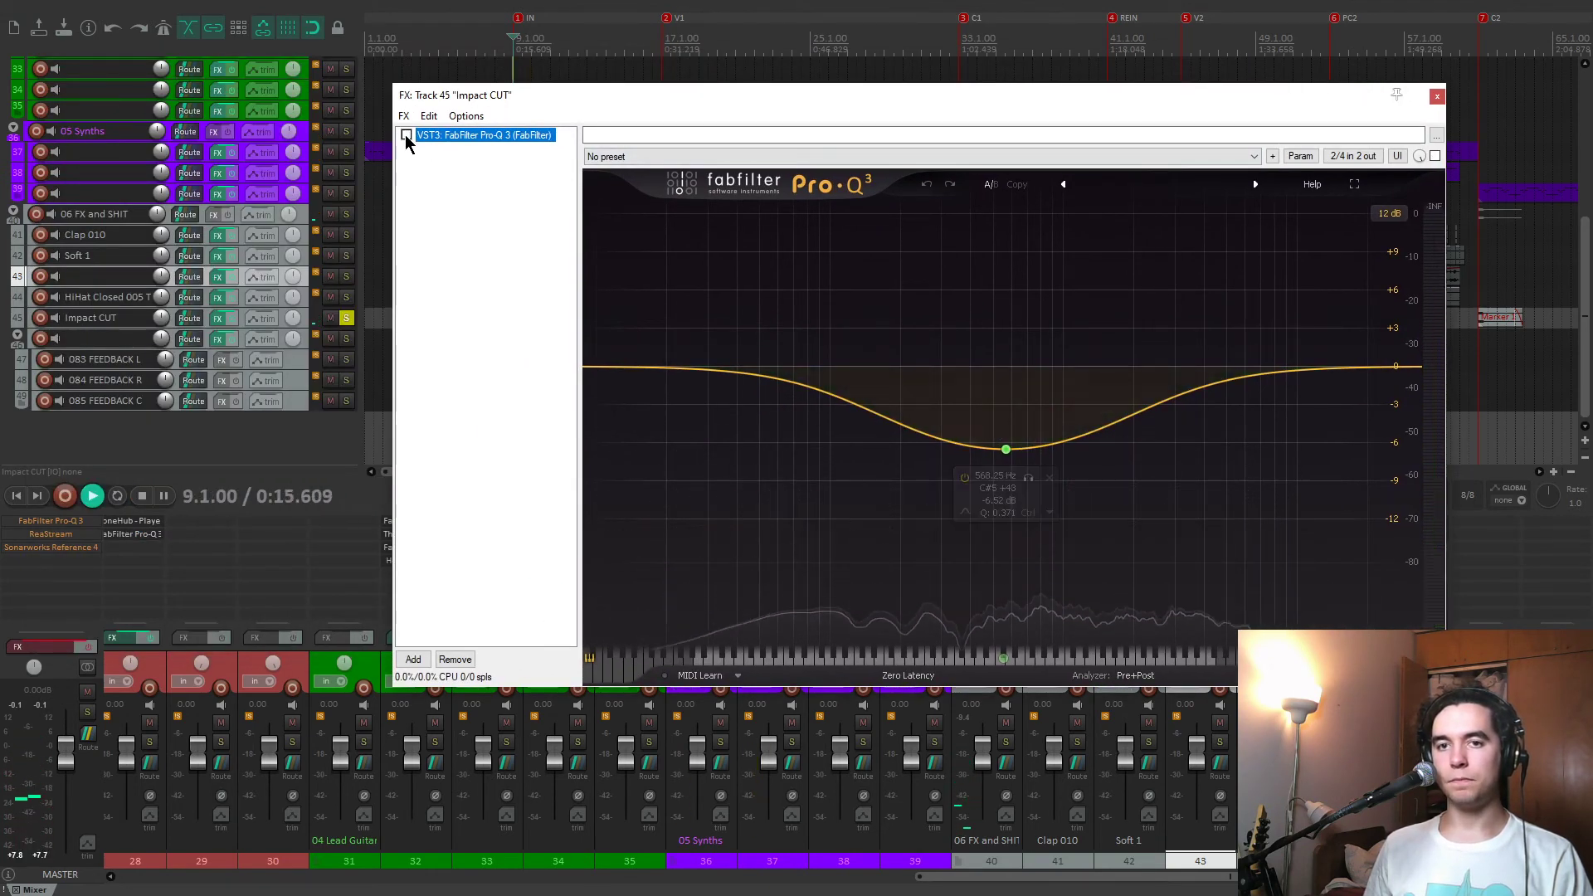
key("space")
left_click(405, 134)
key("space")
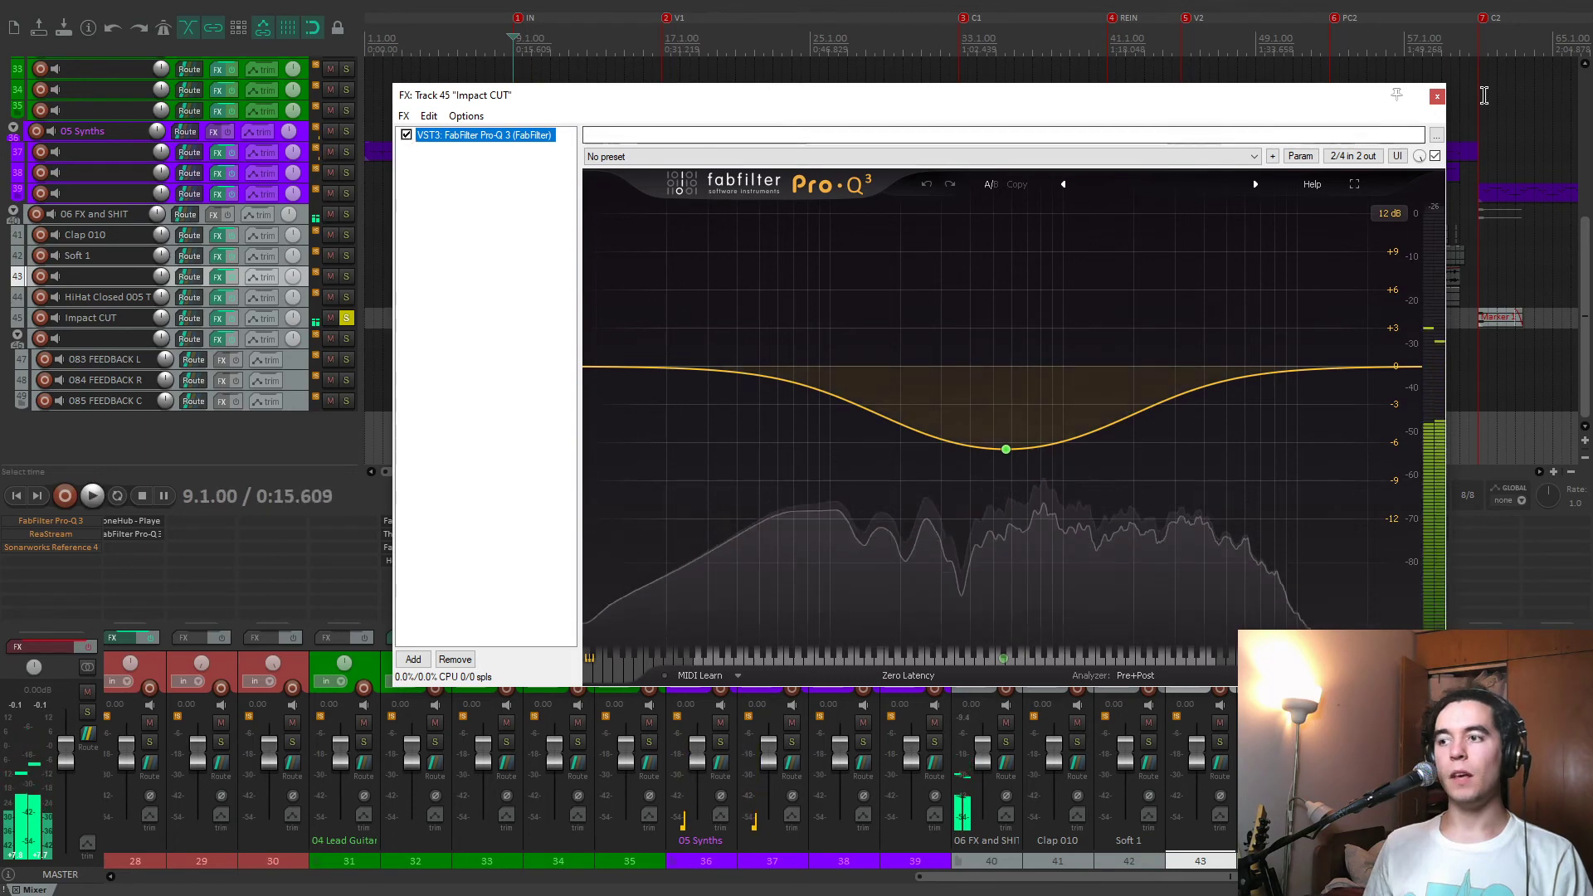
left_click(1437, 97)
left_click(351, 317)
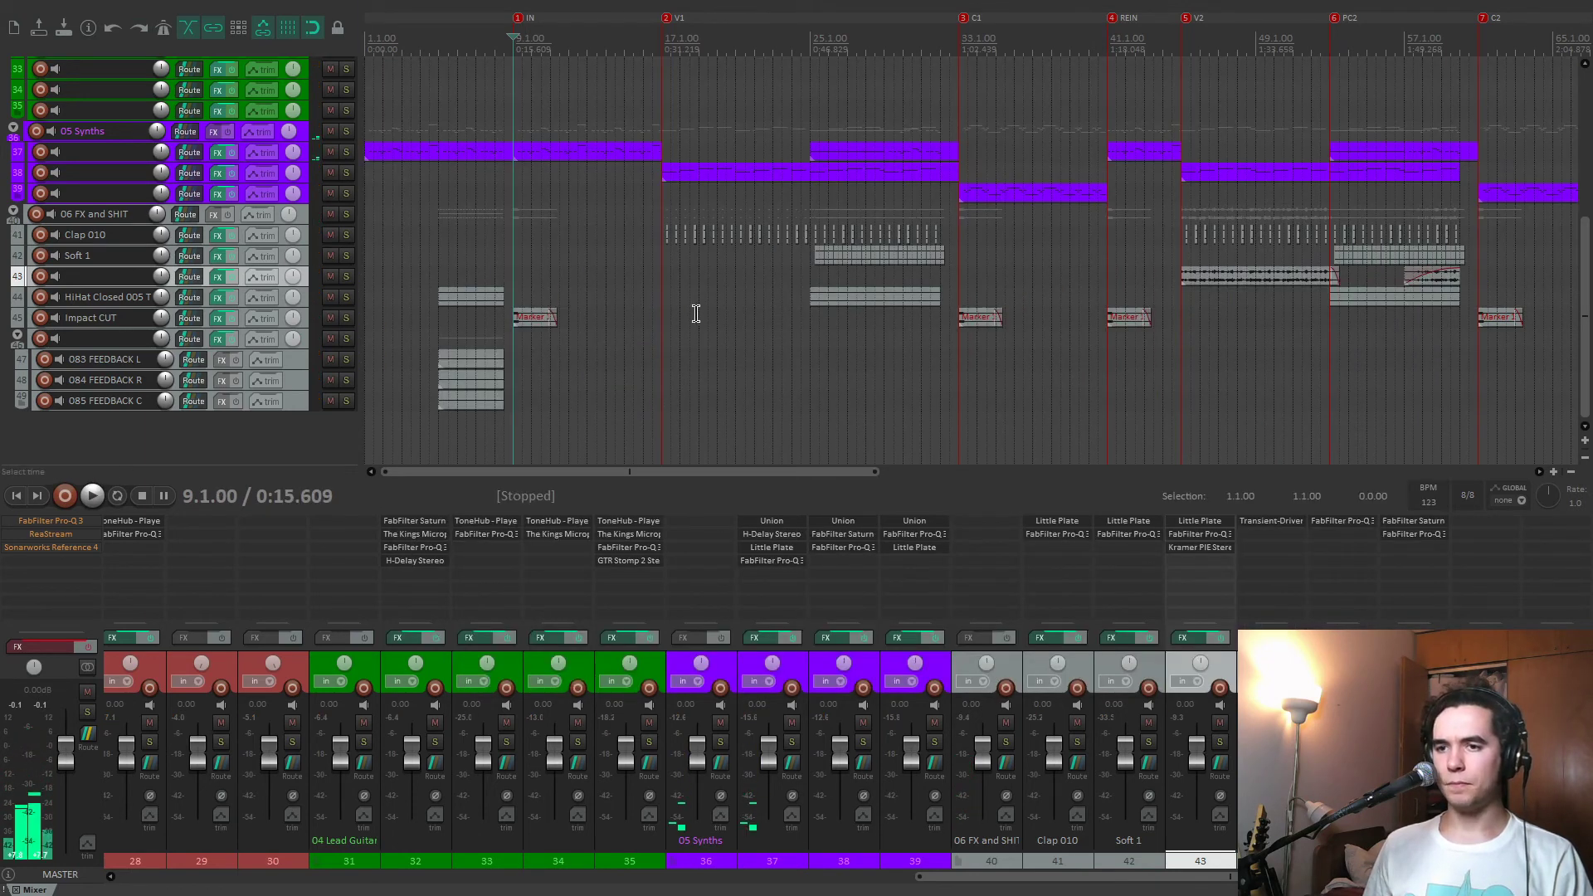
Solo Clap 010, play it from the V1 marker at 17.1.00, and examine its Little Plate reverb before closing it.
left_click(652, 293)
key("space")
left_click(348, 234)
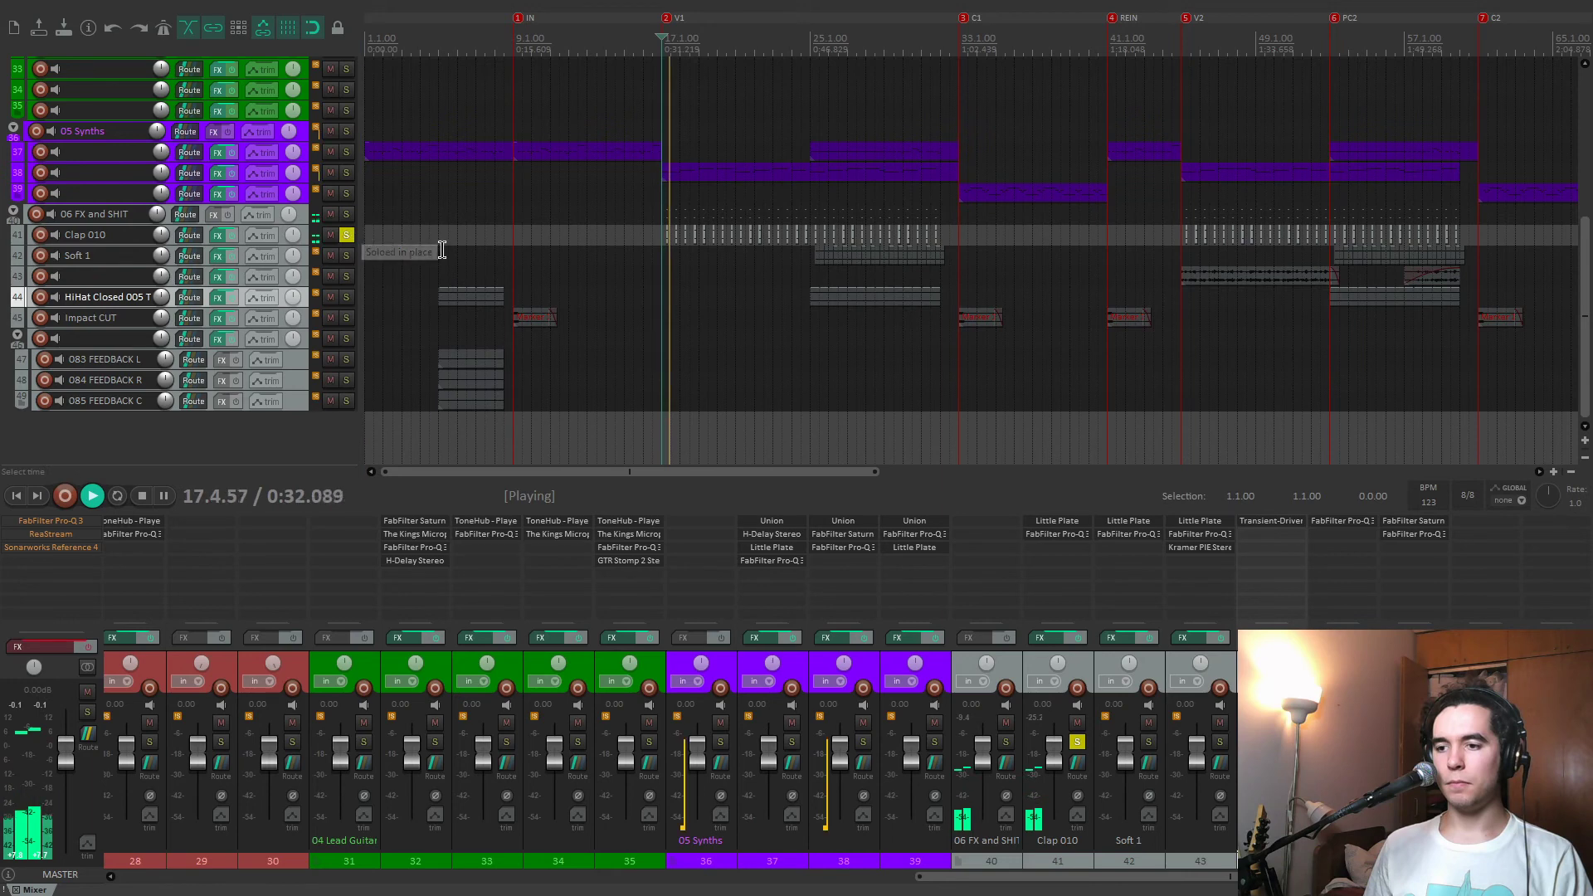
left_click(1057, 520)
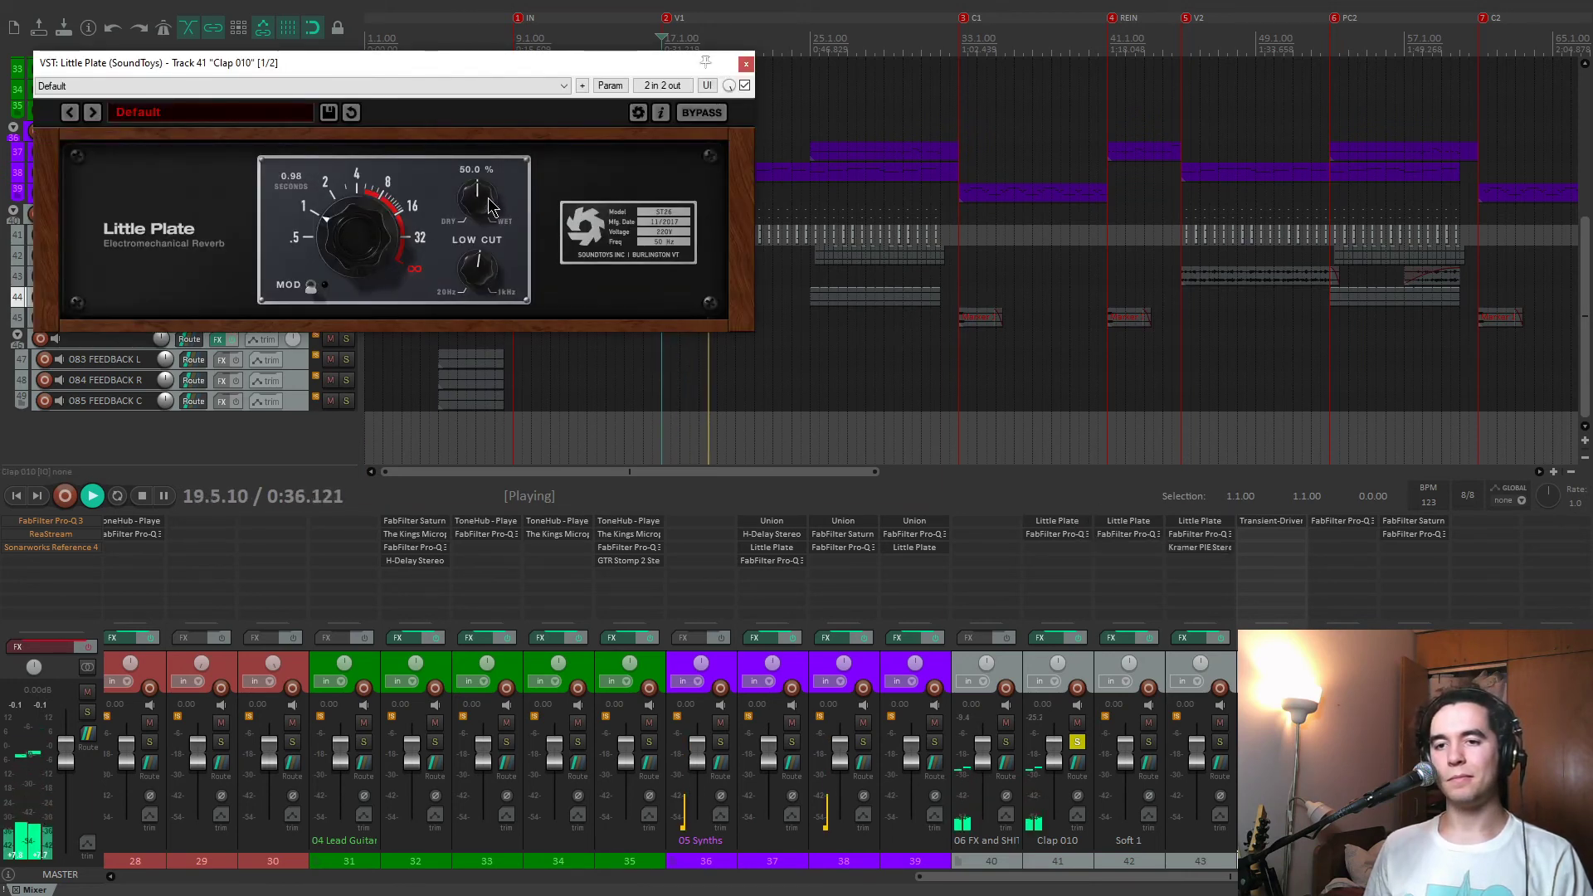
left_click(746, 63)
Solo Soft 1 instead of Clap 010, play it from around bar 25, check its Little Plate reverb, and clear the solo.
left_click(1148, 741)
left_click(1077, 741)
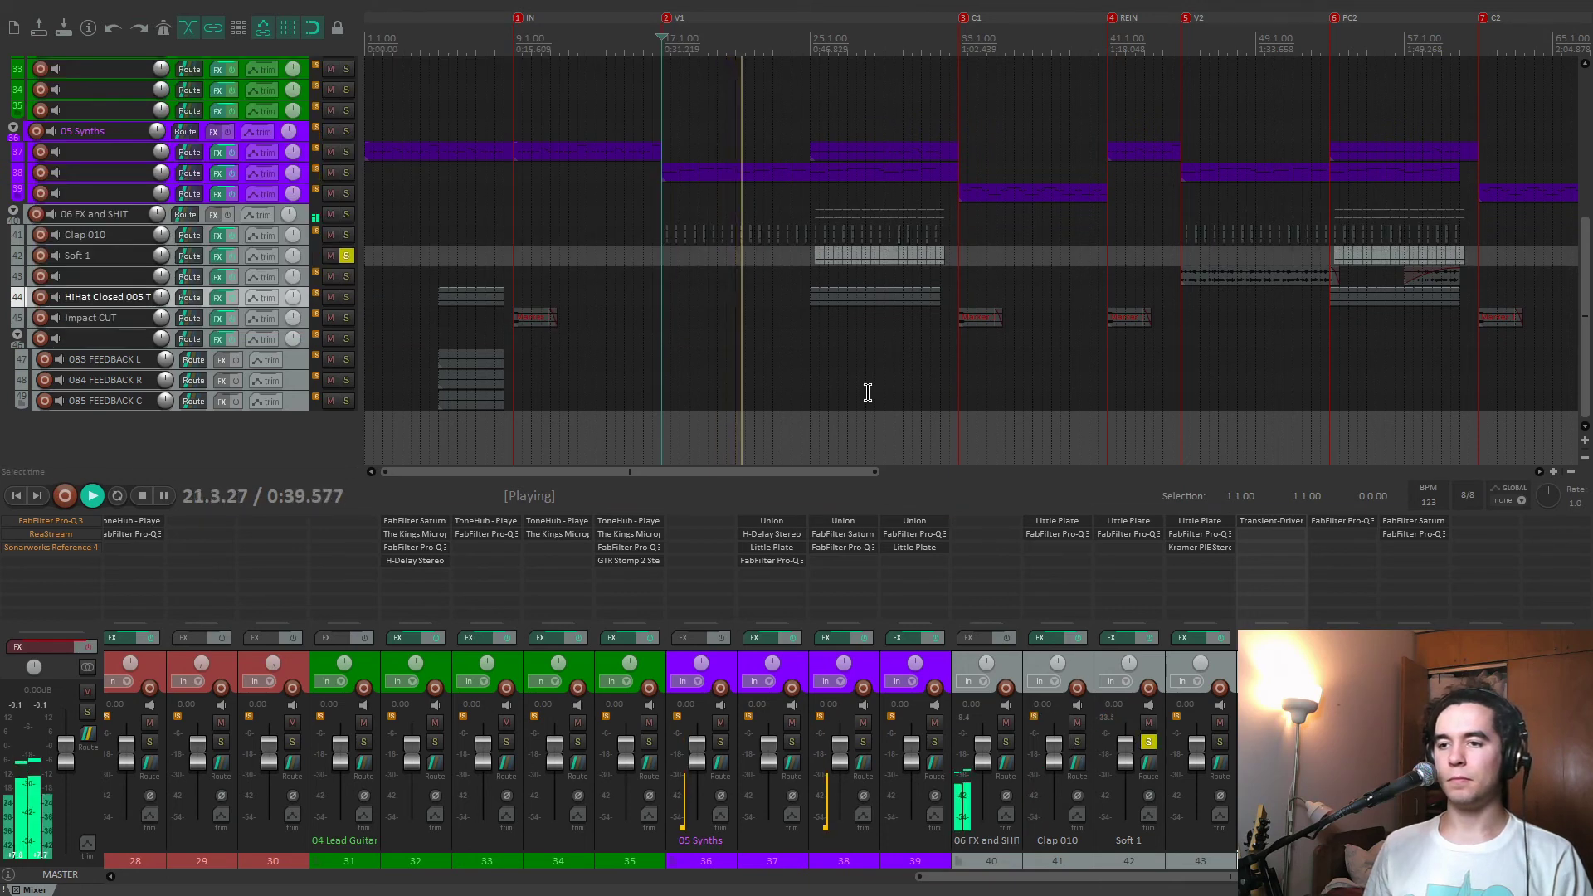
left_click(818, 343)
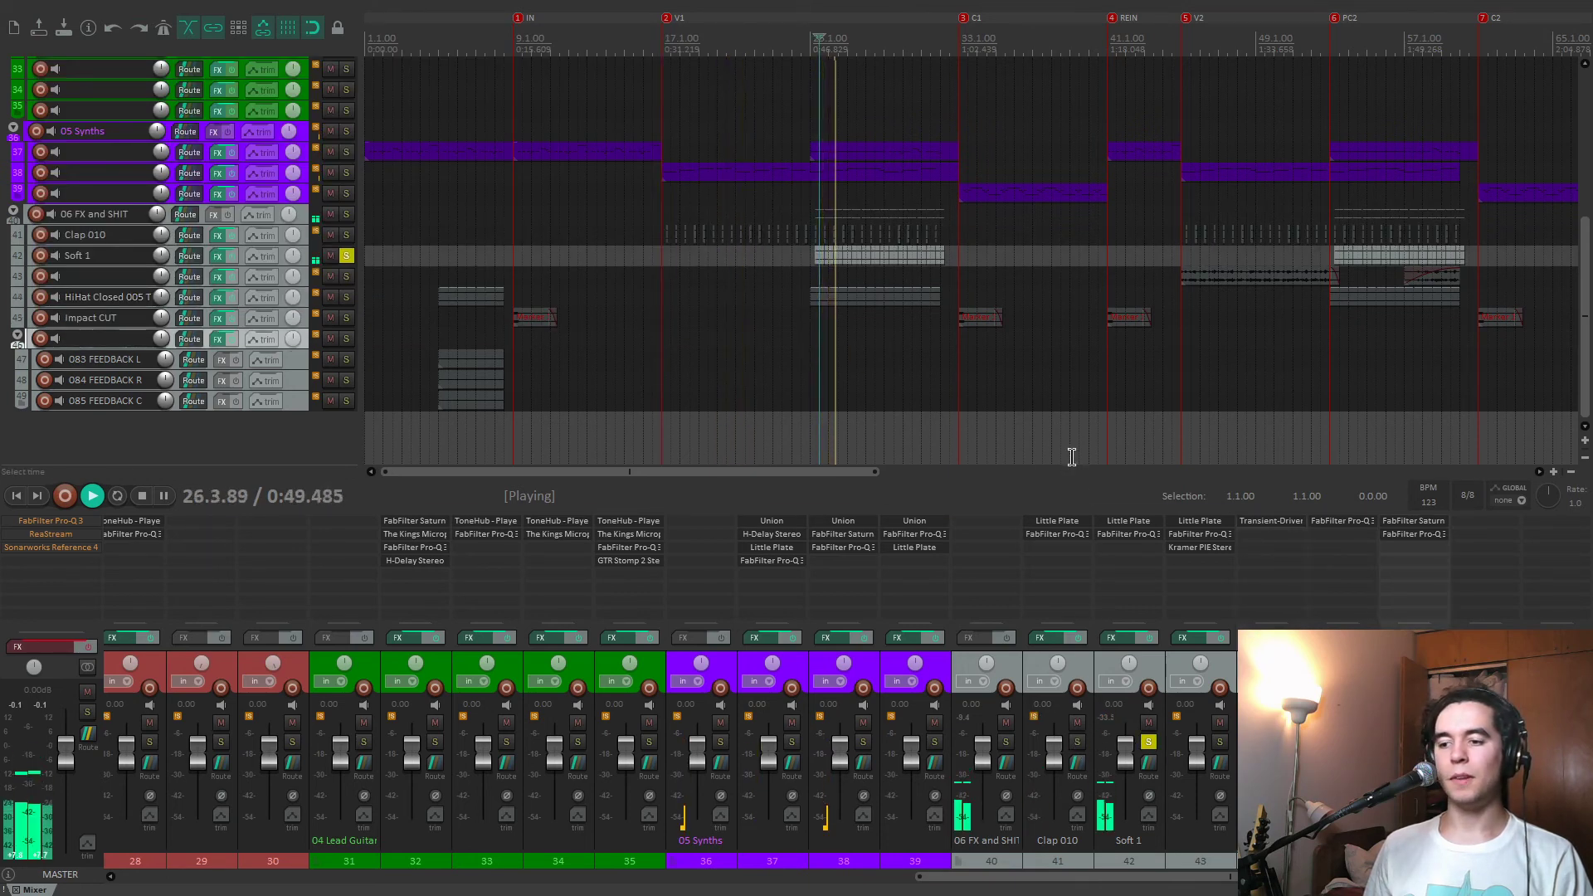
left_click(1140, 518)
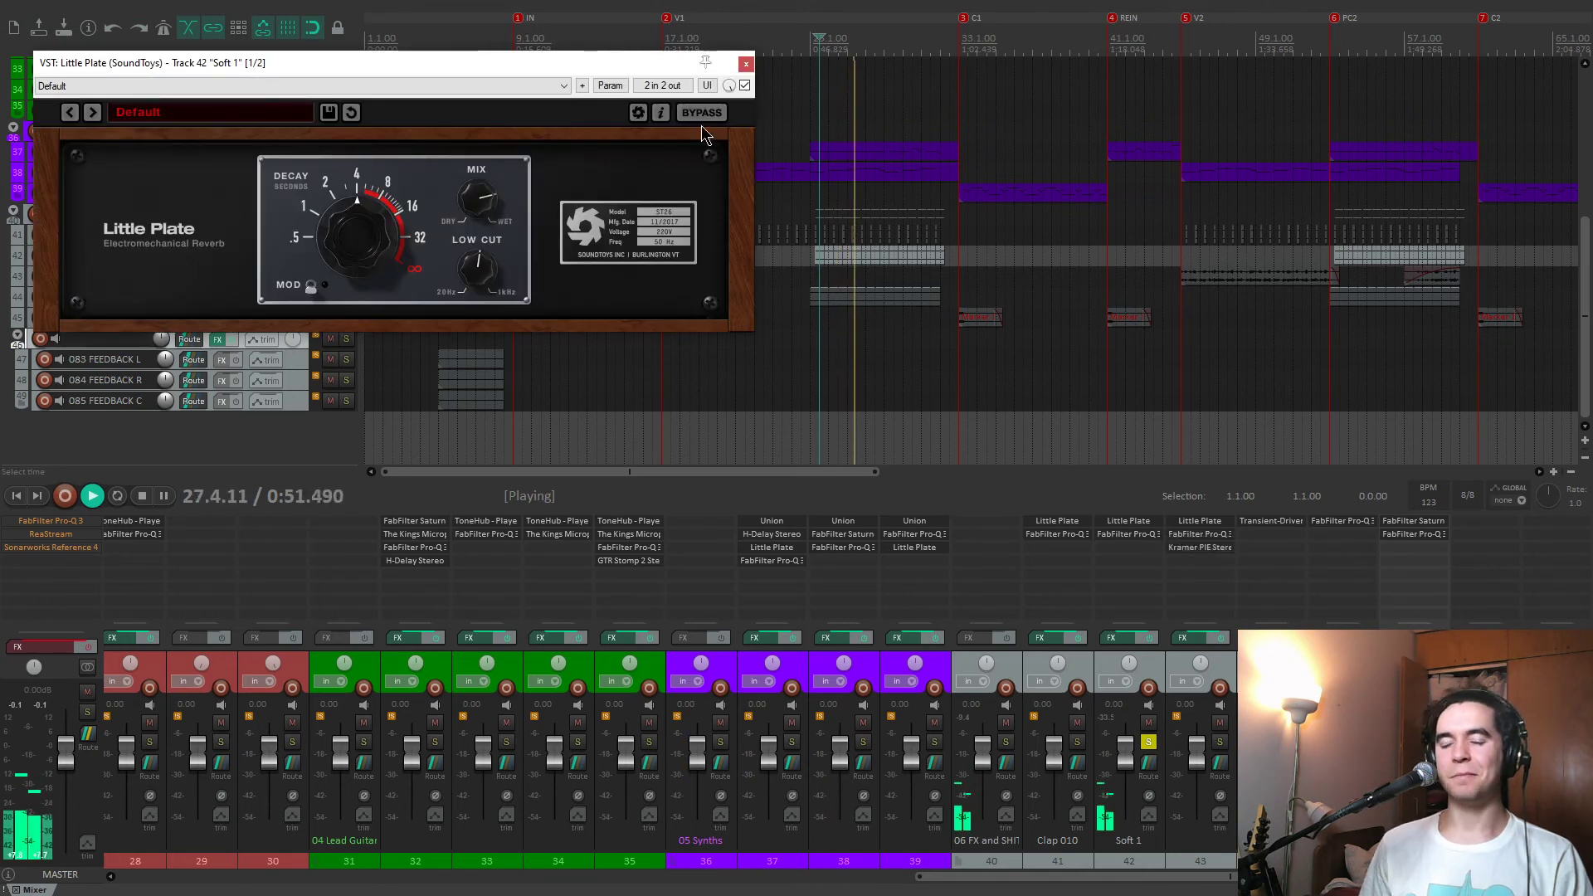
left_click(746, 64)
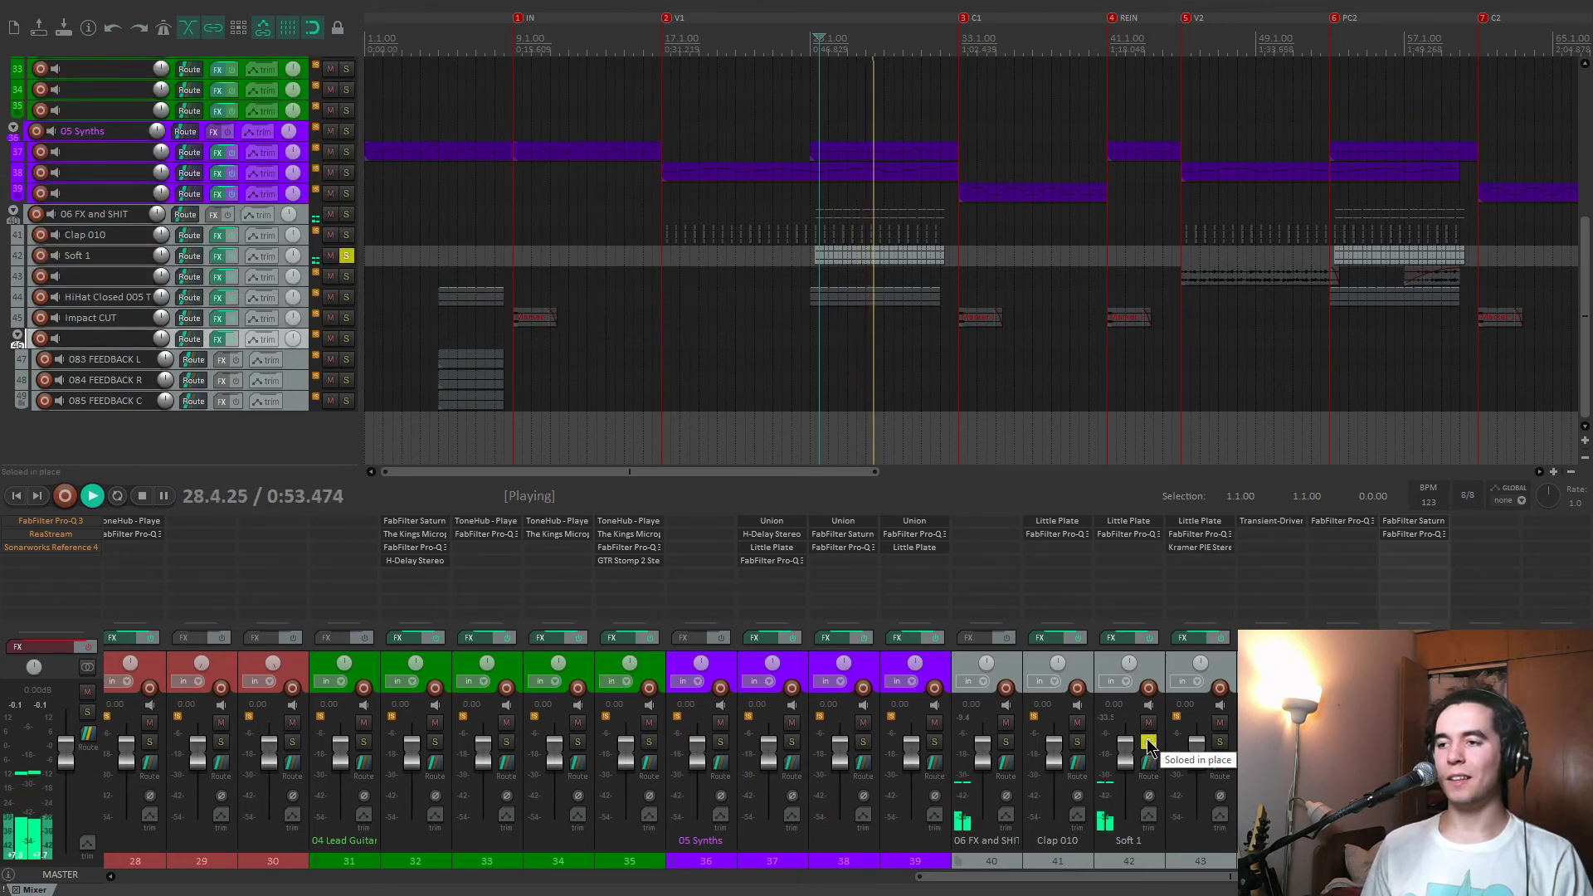
left_click(1148, 741)
key("space")
Solo track 43 and play it from the V2 marker at 45.1.00, comparing its effects chain enabled and bypassed.
left_click(1175, 367)
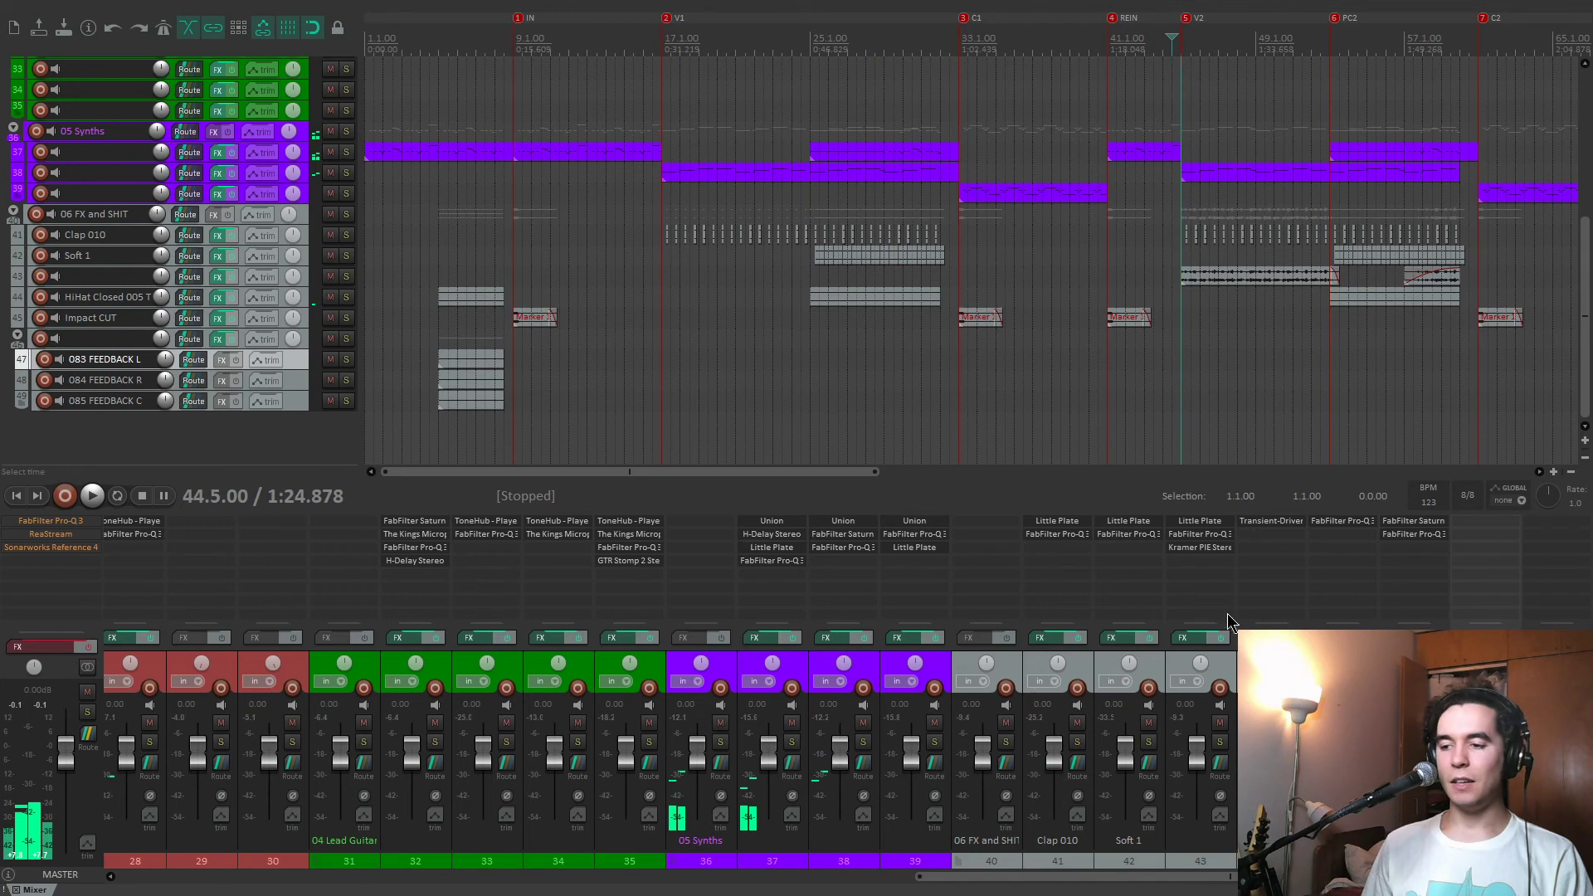
key("]")
left_click(1220, 742)
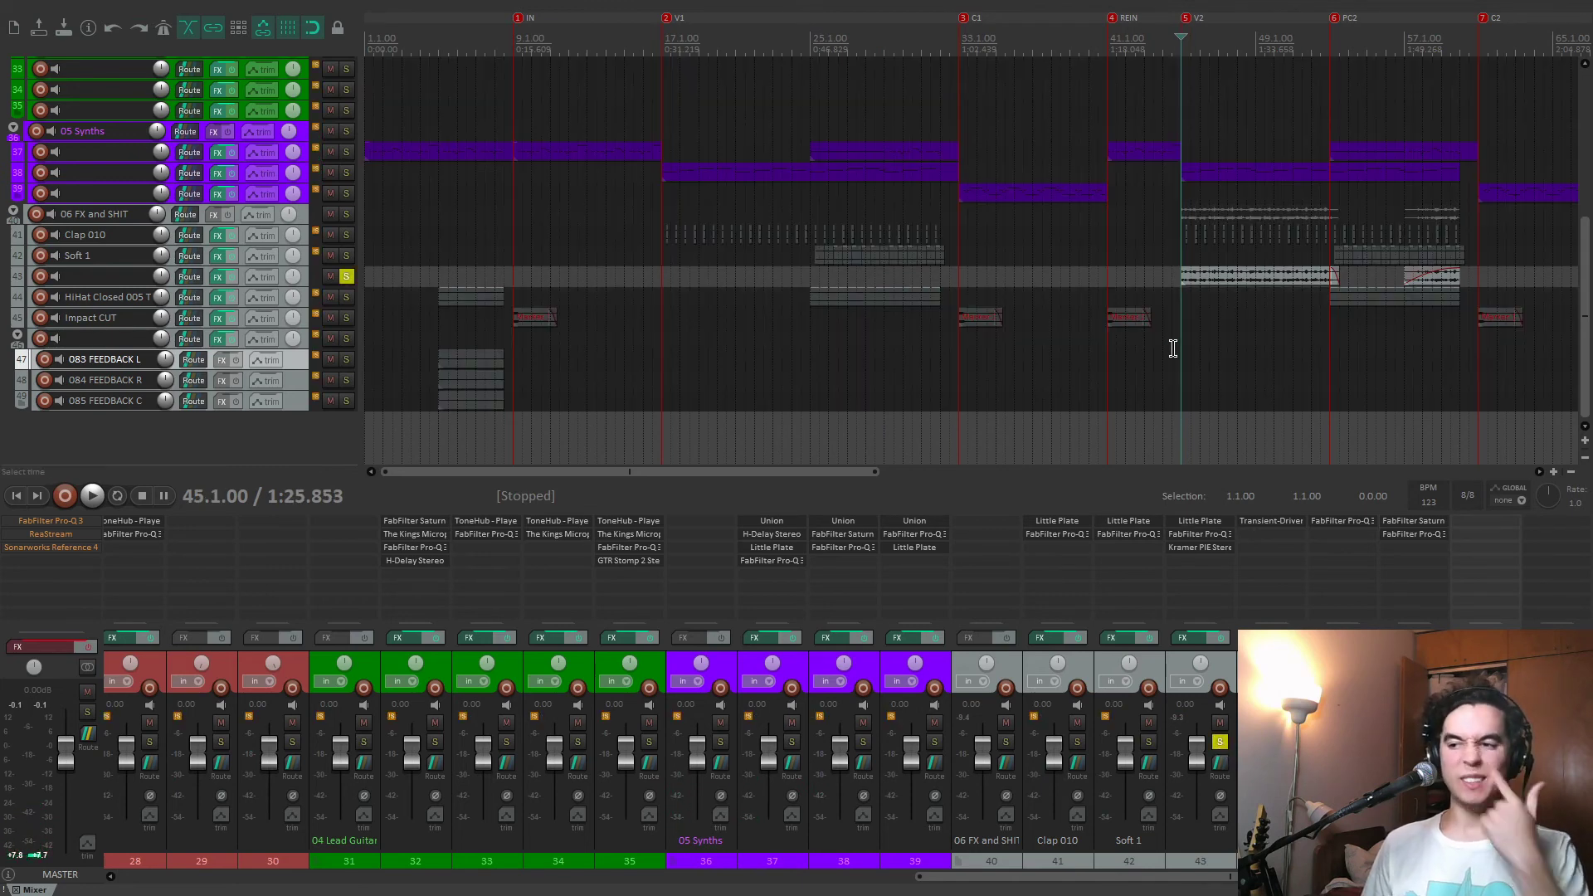
scroll(1174, 348, "up", 4)
scroll(1159, 349, "down", 3)
scroll(26, 139, "up", 1)
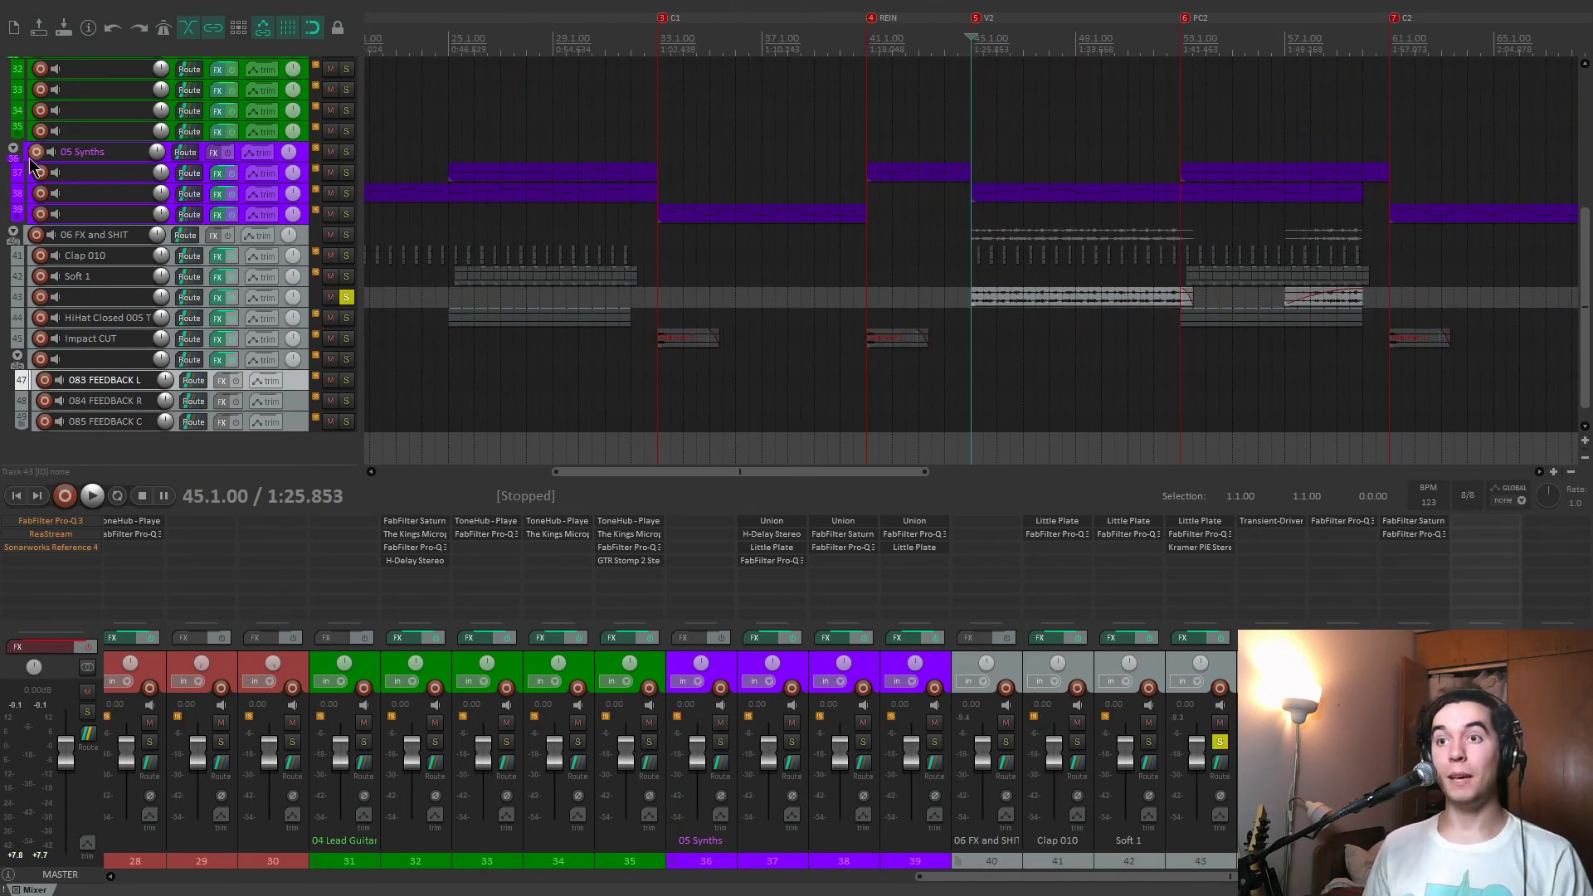
key("space")
left_click(1222, 638)
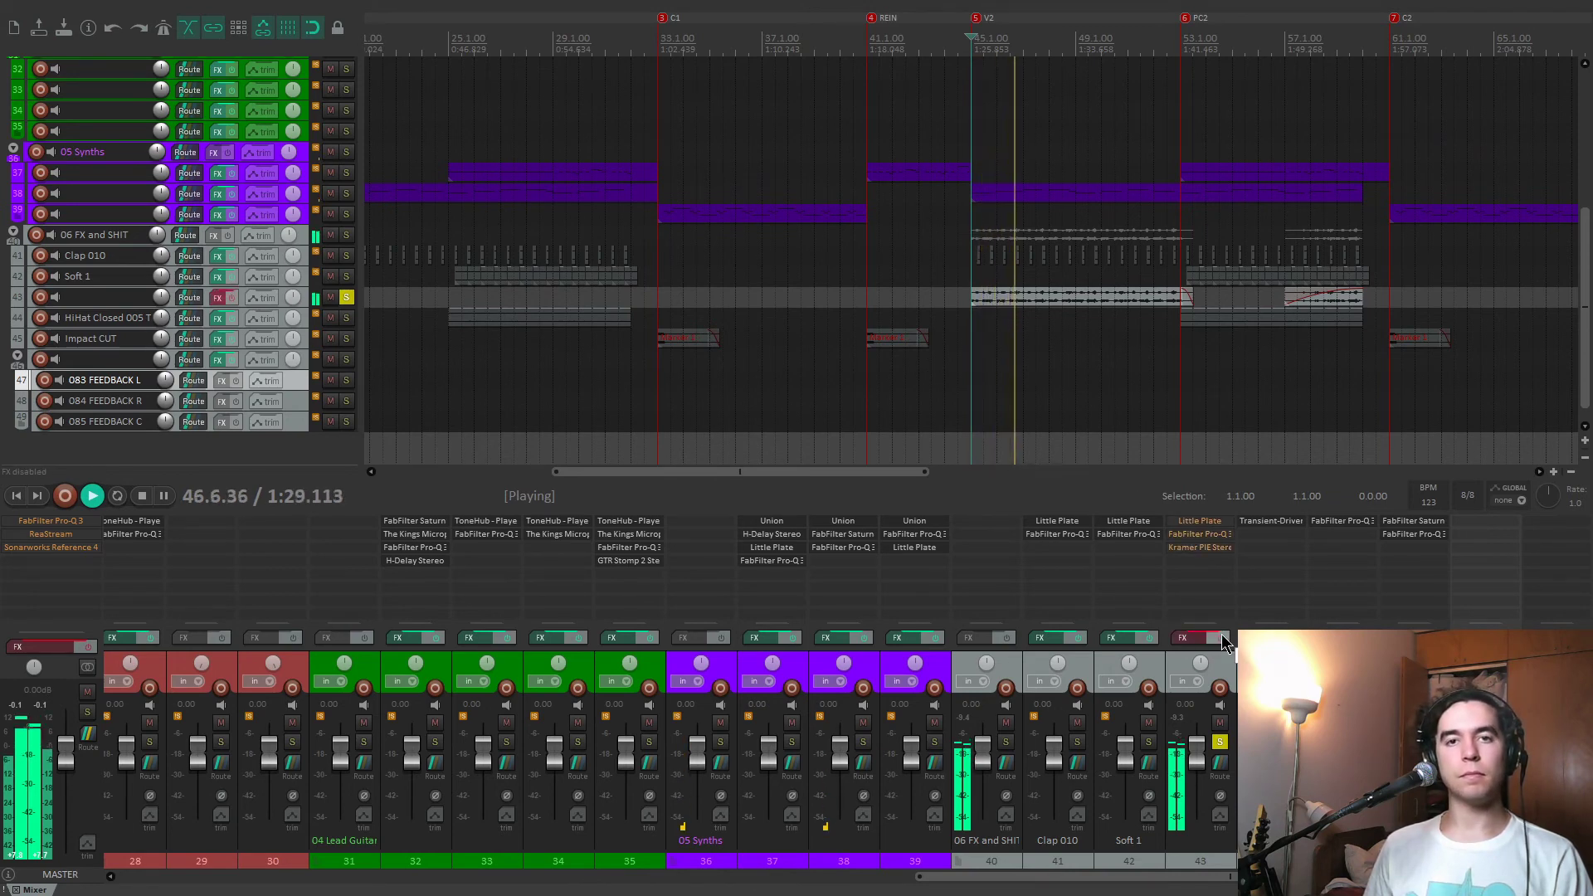
key("space")
left_click(1222, 638)
Audition track 43's Little Plate reverb alone and with Pro-Q 3 re-enabled, and close the reverb window.
left_click(1209, 524)
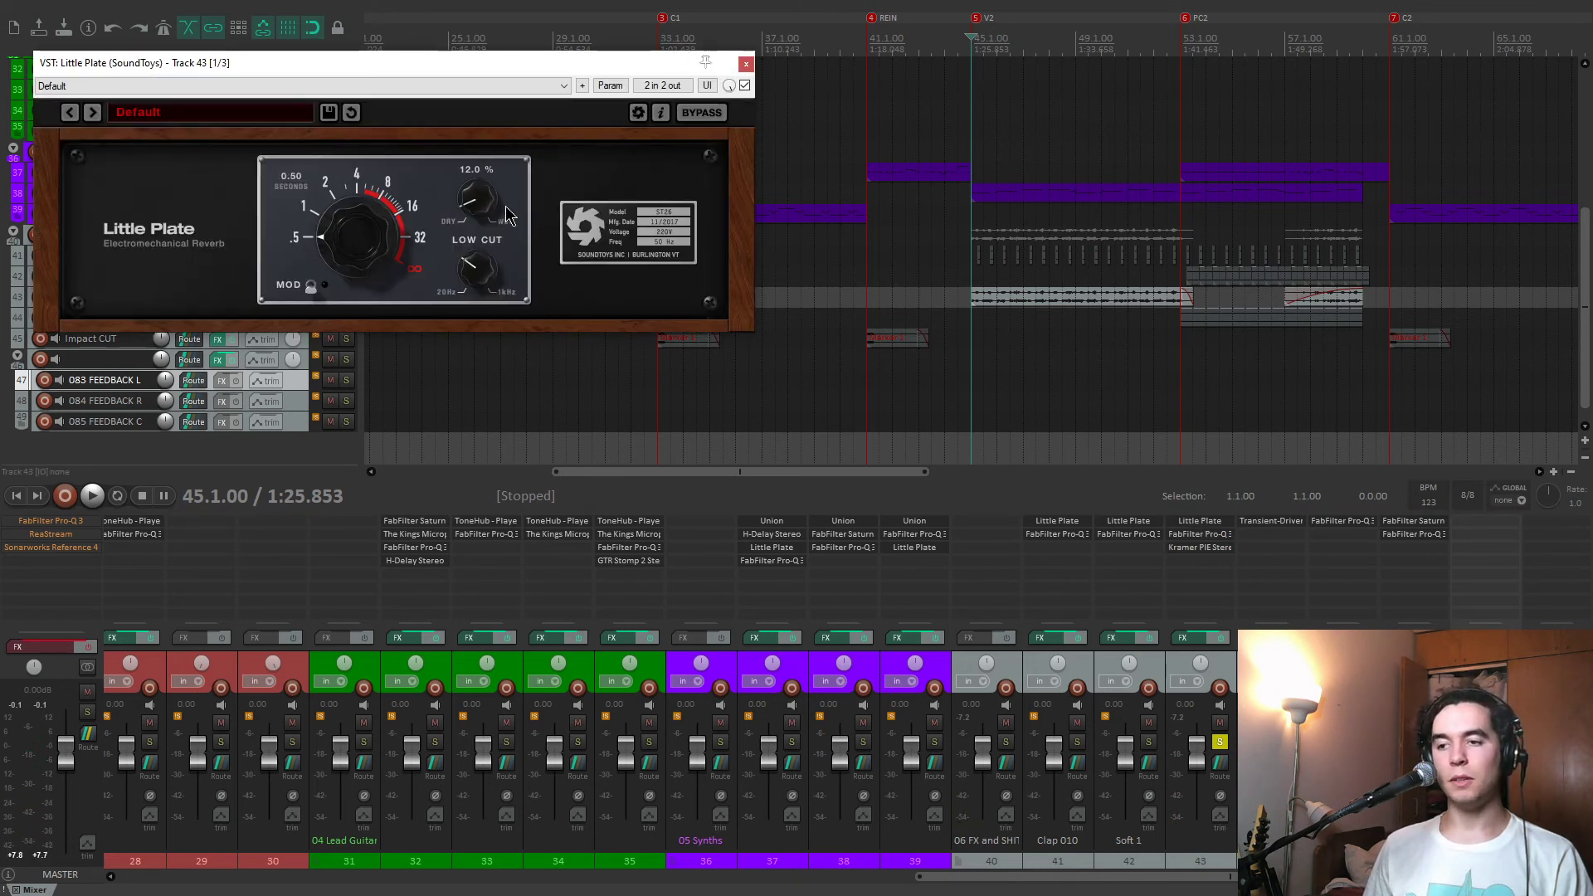
key("space")
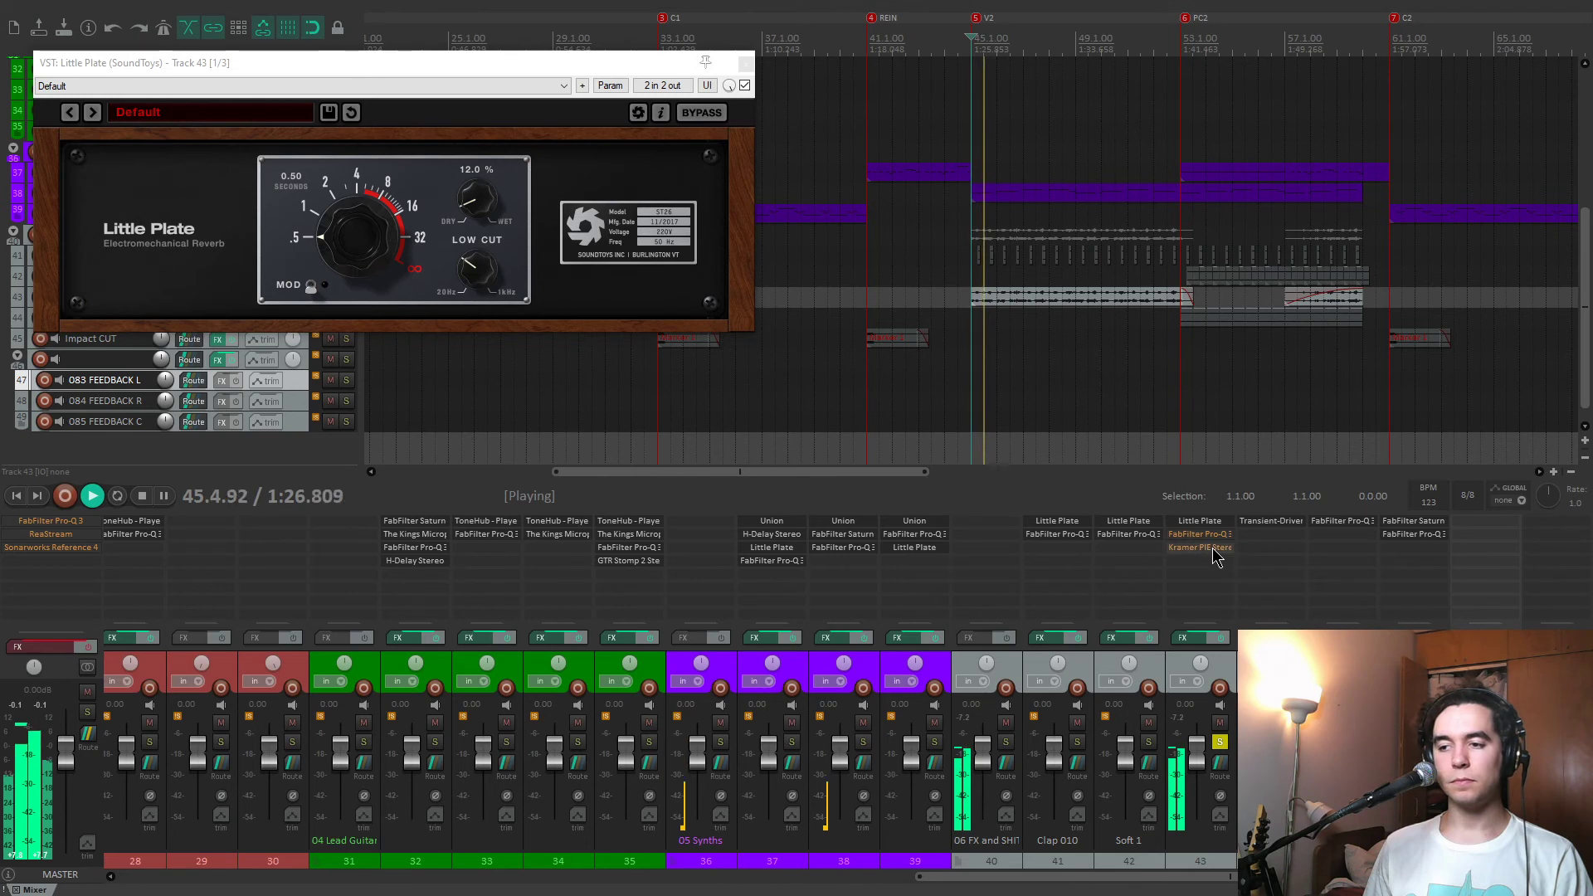
left_click(1200, 534)
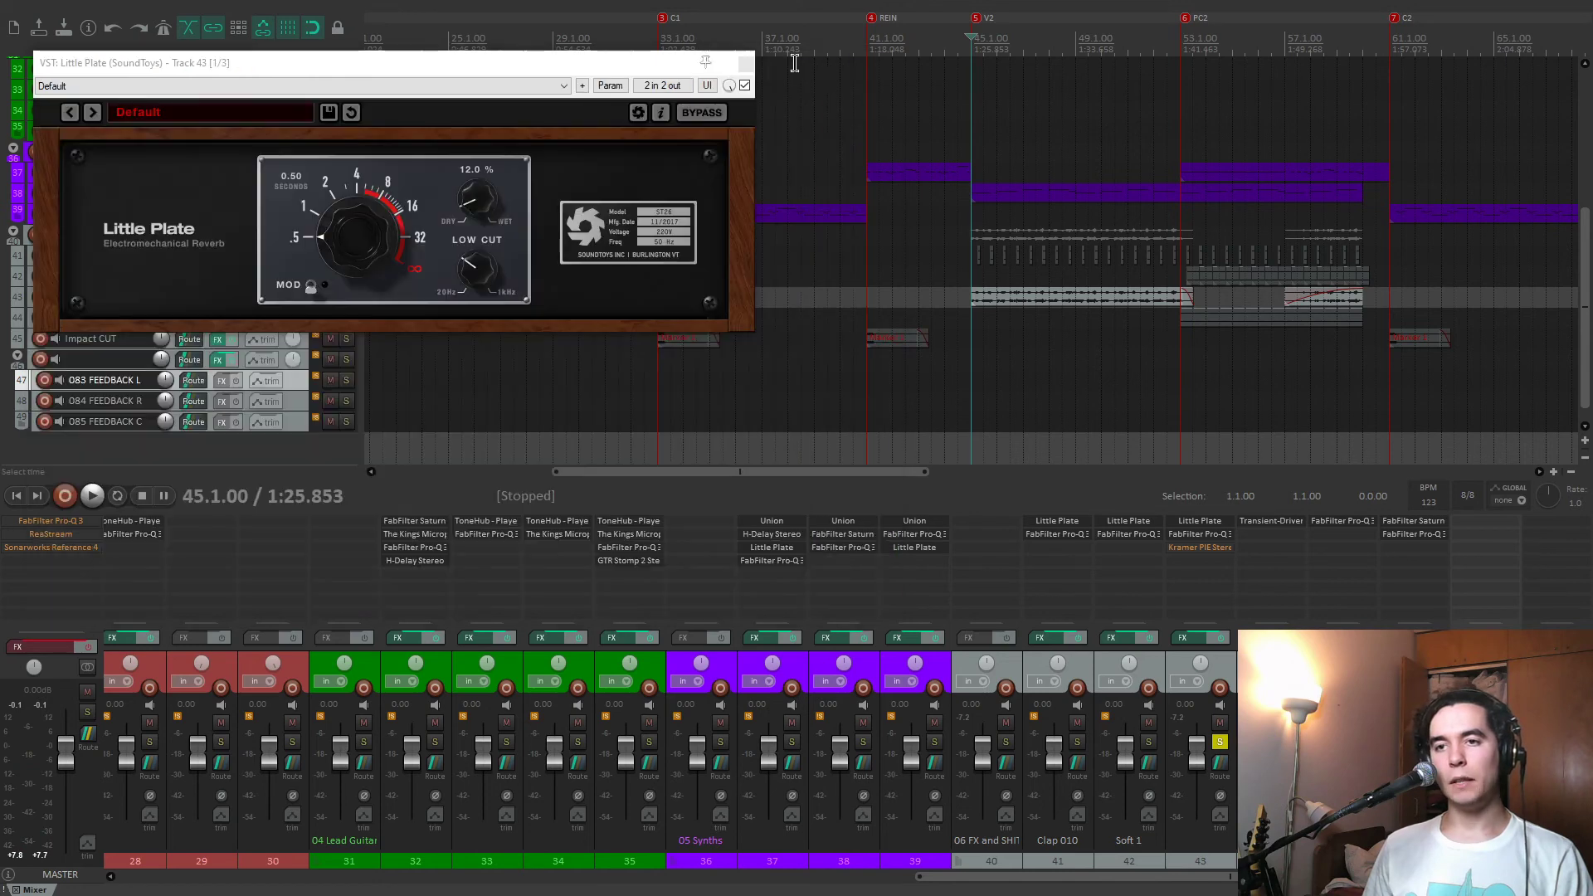
left_click(745, 65)
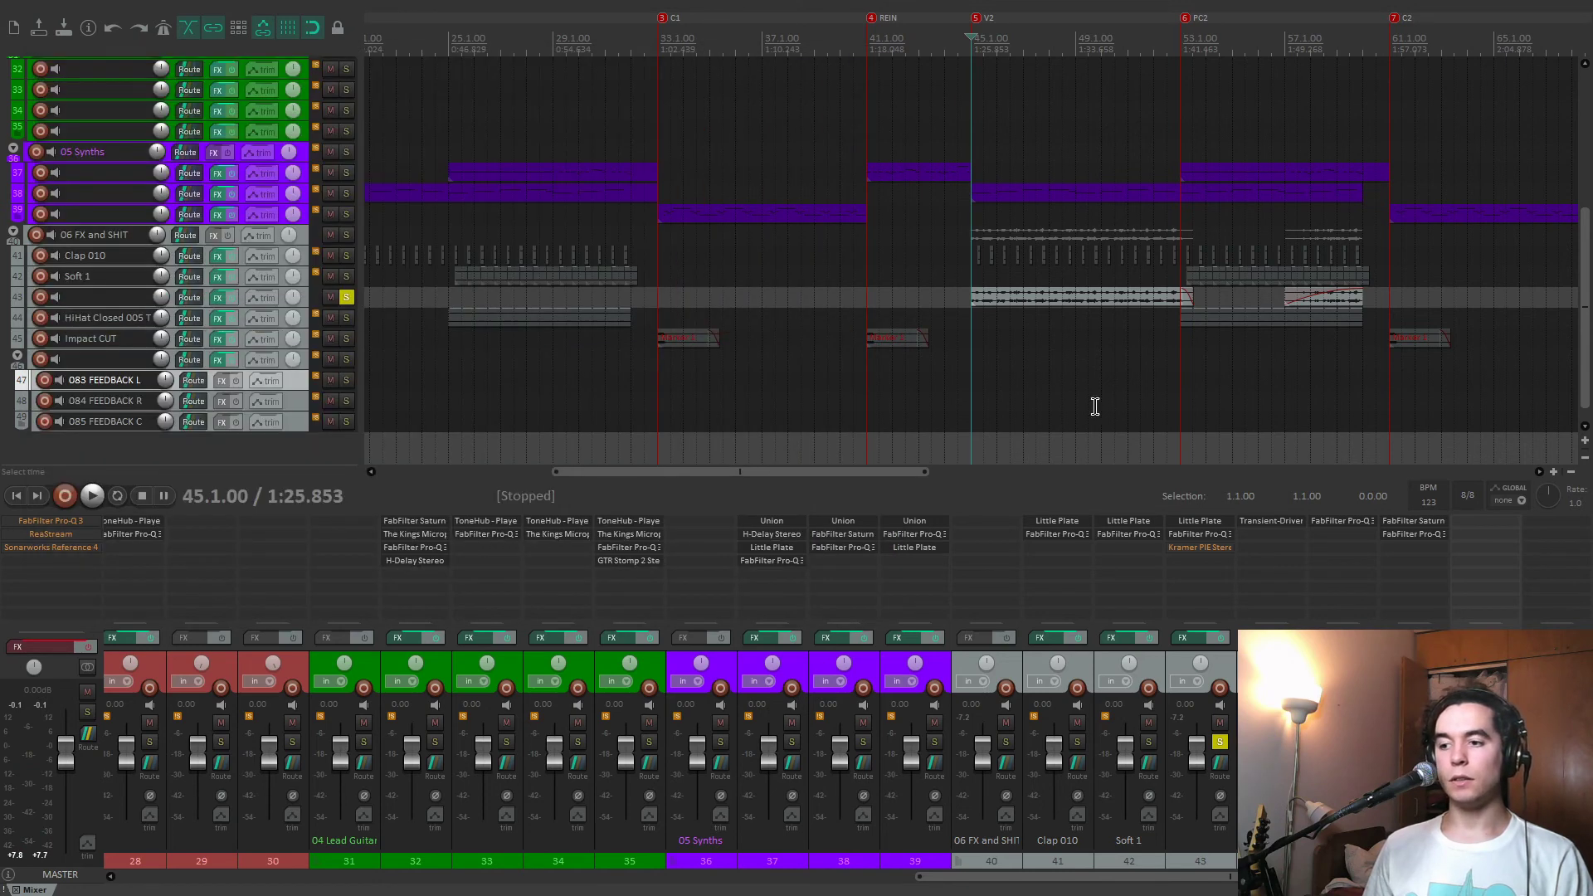
Examine the Kramer PIE Stereo compressor on track 43 during playback and close its window.
left_click(1205, 547)
left_click_drag(146, 59, 725, 113)
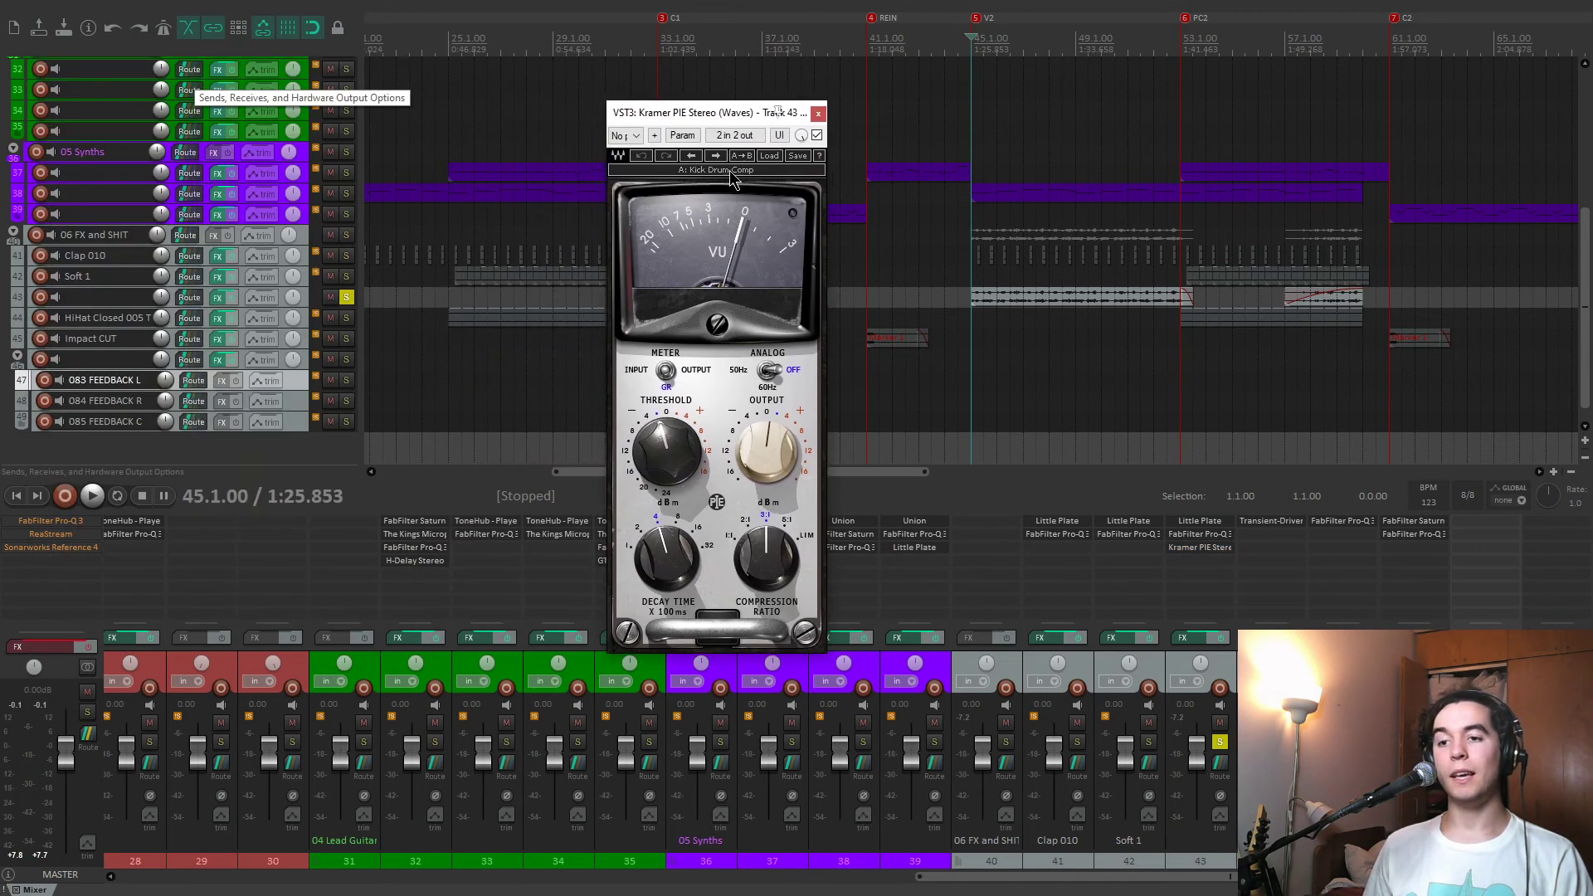
key("space")
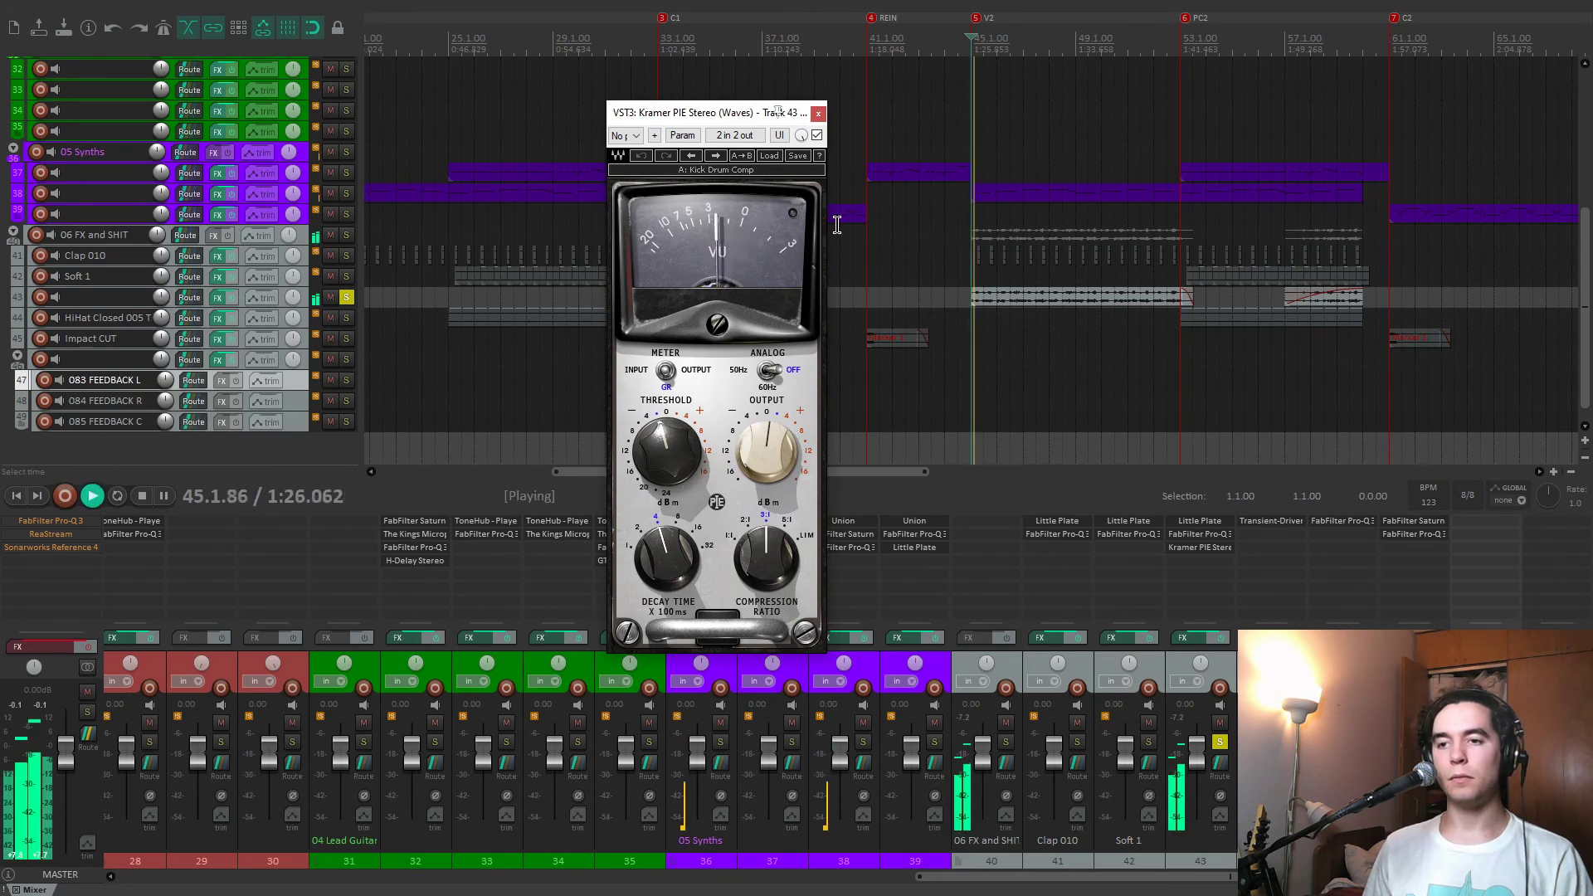
left_click(818, 113)
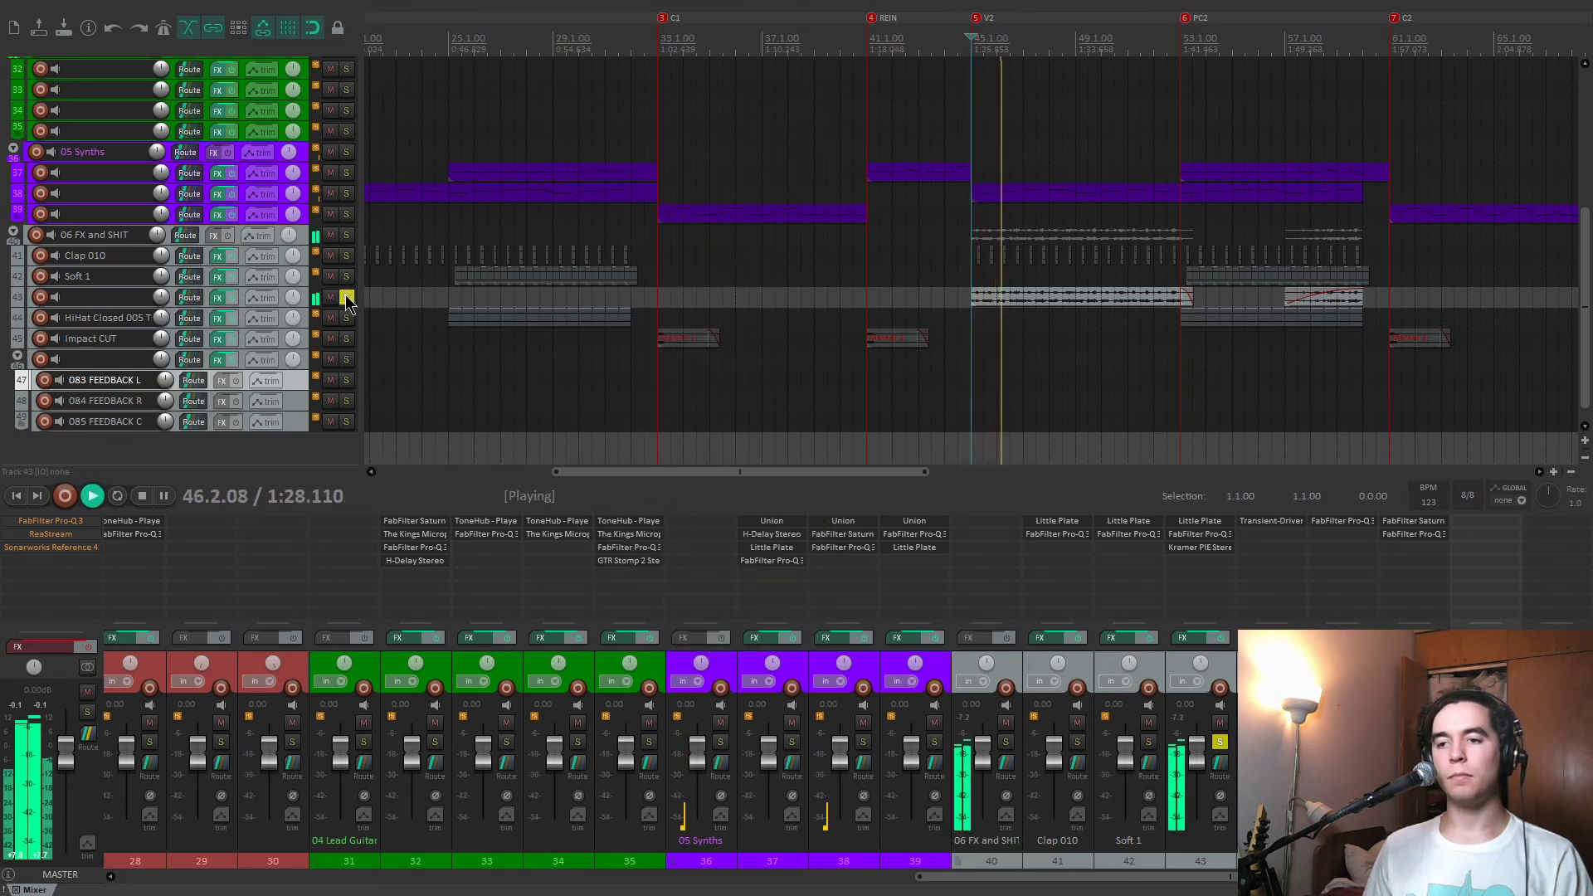
Clear the solo on track 43 and listen to its part in the full mix.
left_click(346, 297)
scroll(967, 367, "down", 2)
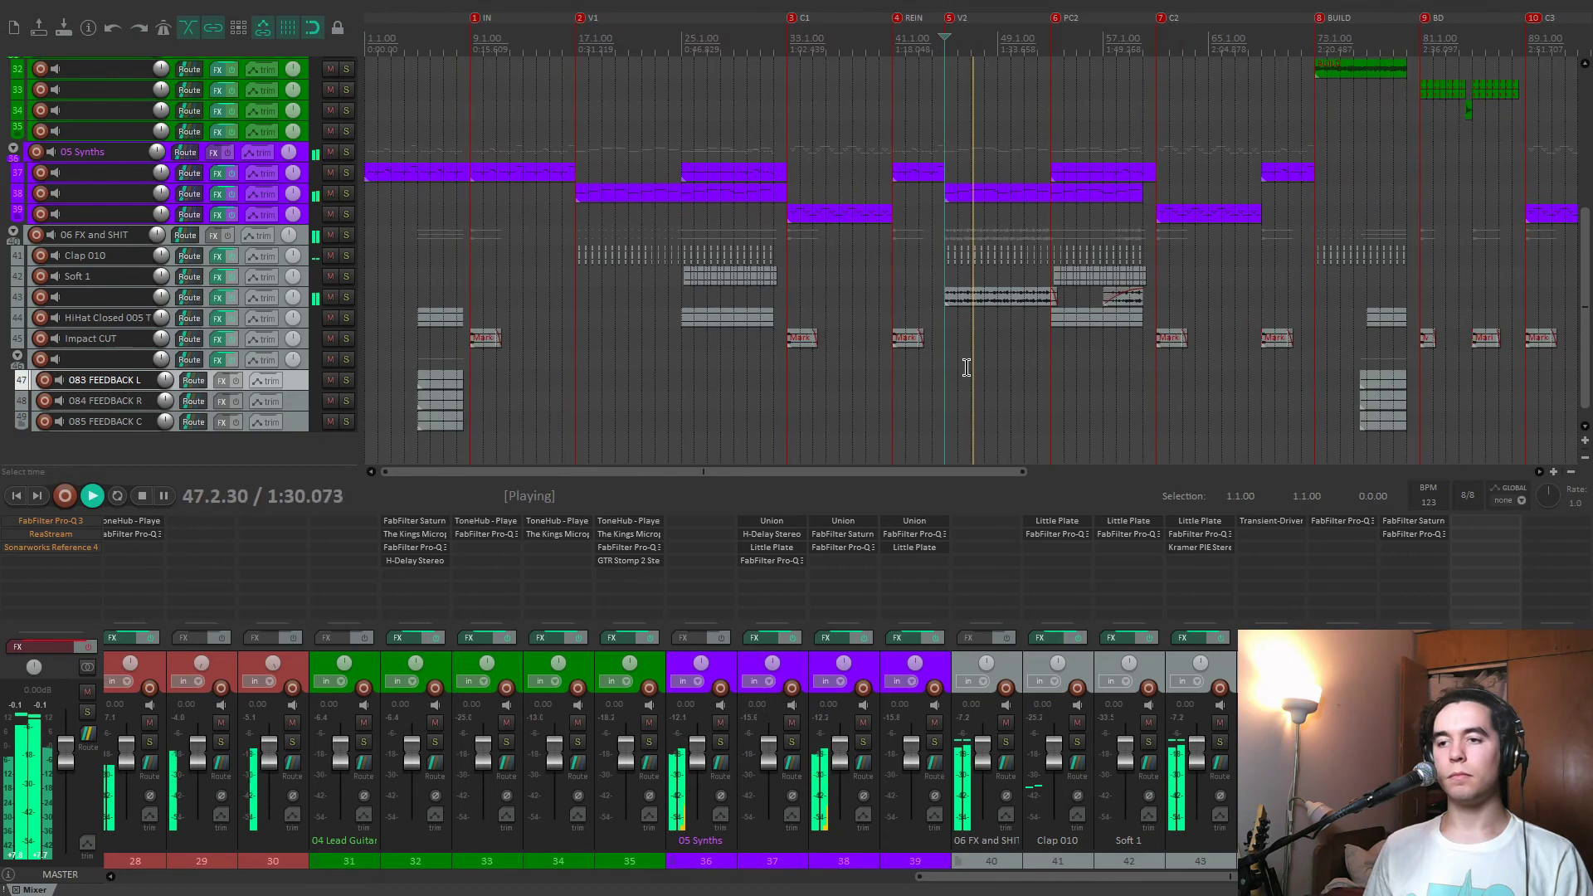
scroll(954, 368, "down", 2)
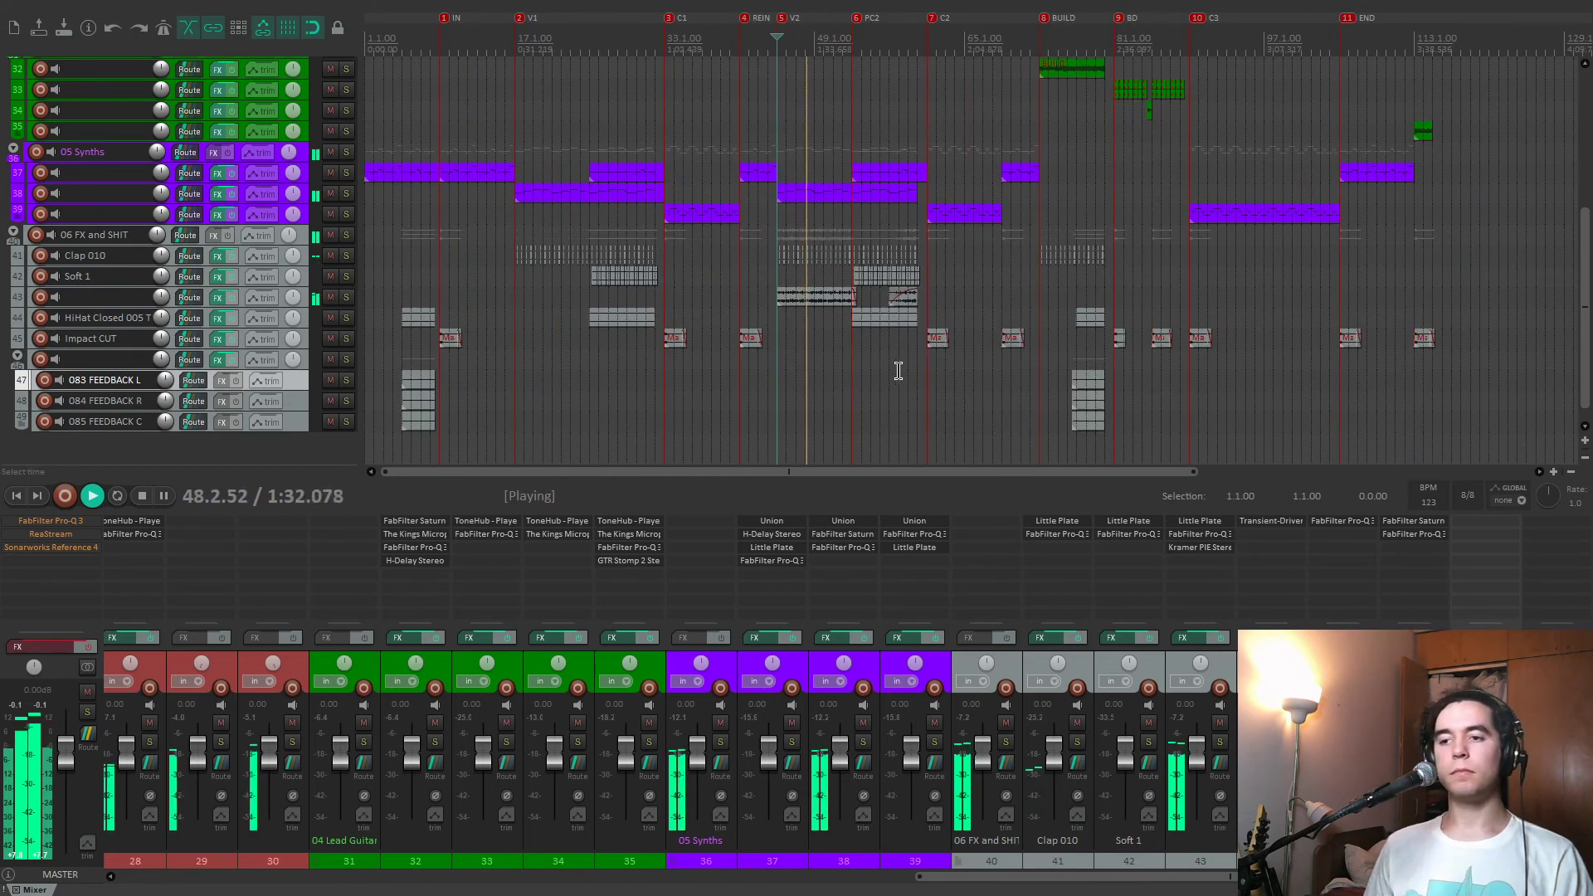
scroll(885, 374, "up", 1)
scroll(1041, 389, "down", 1)
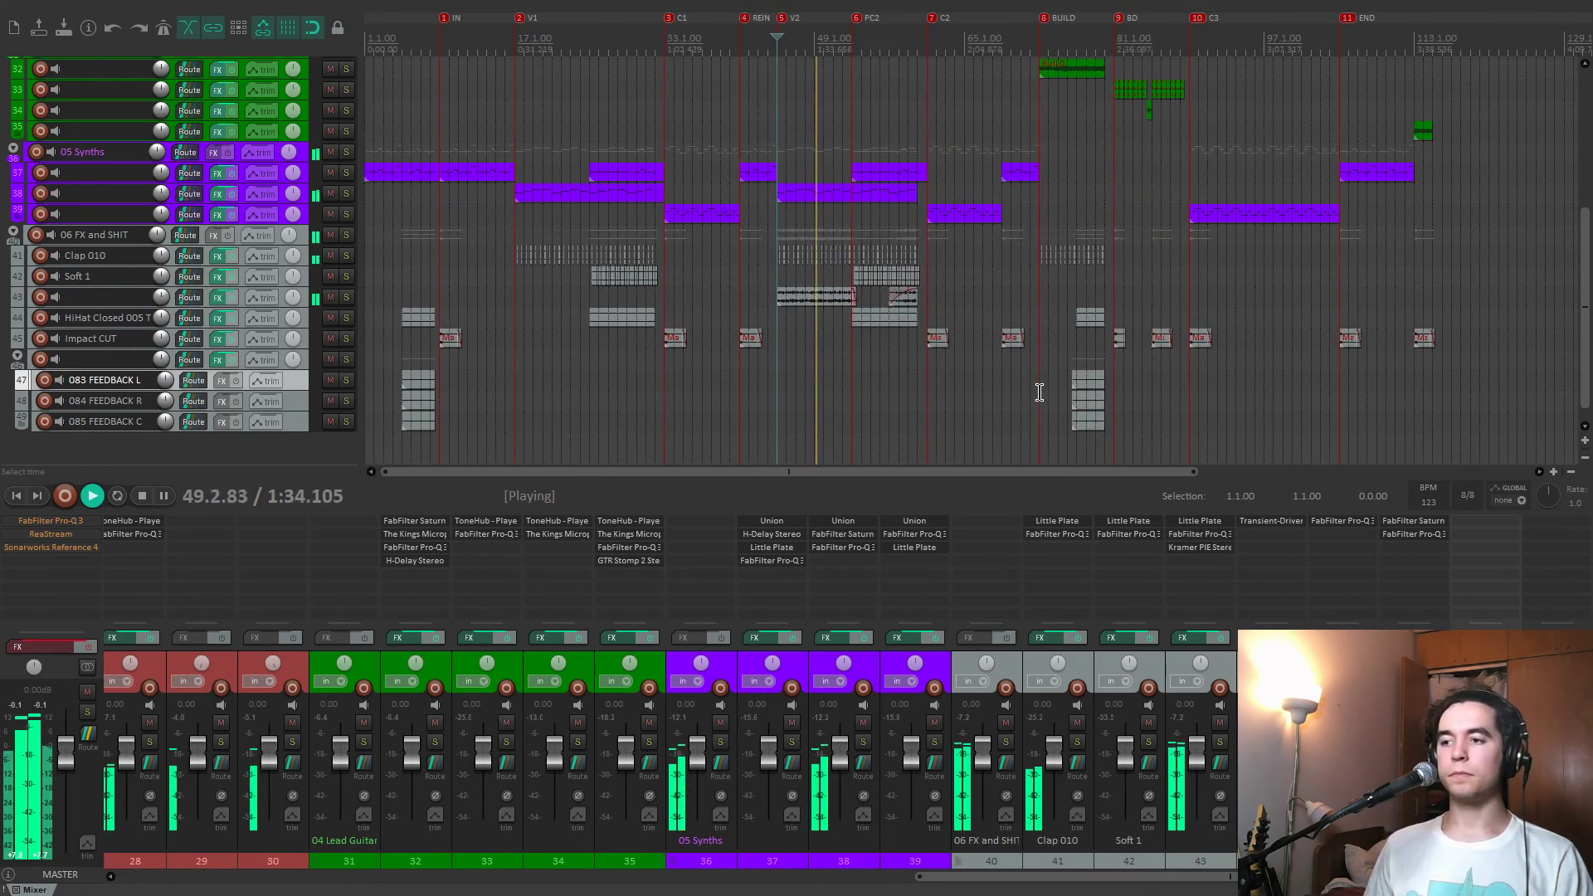
key("space")
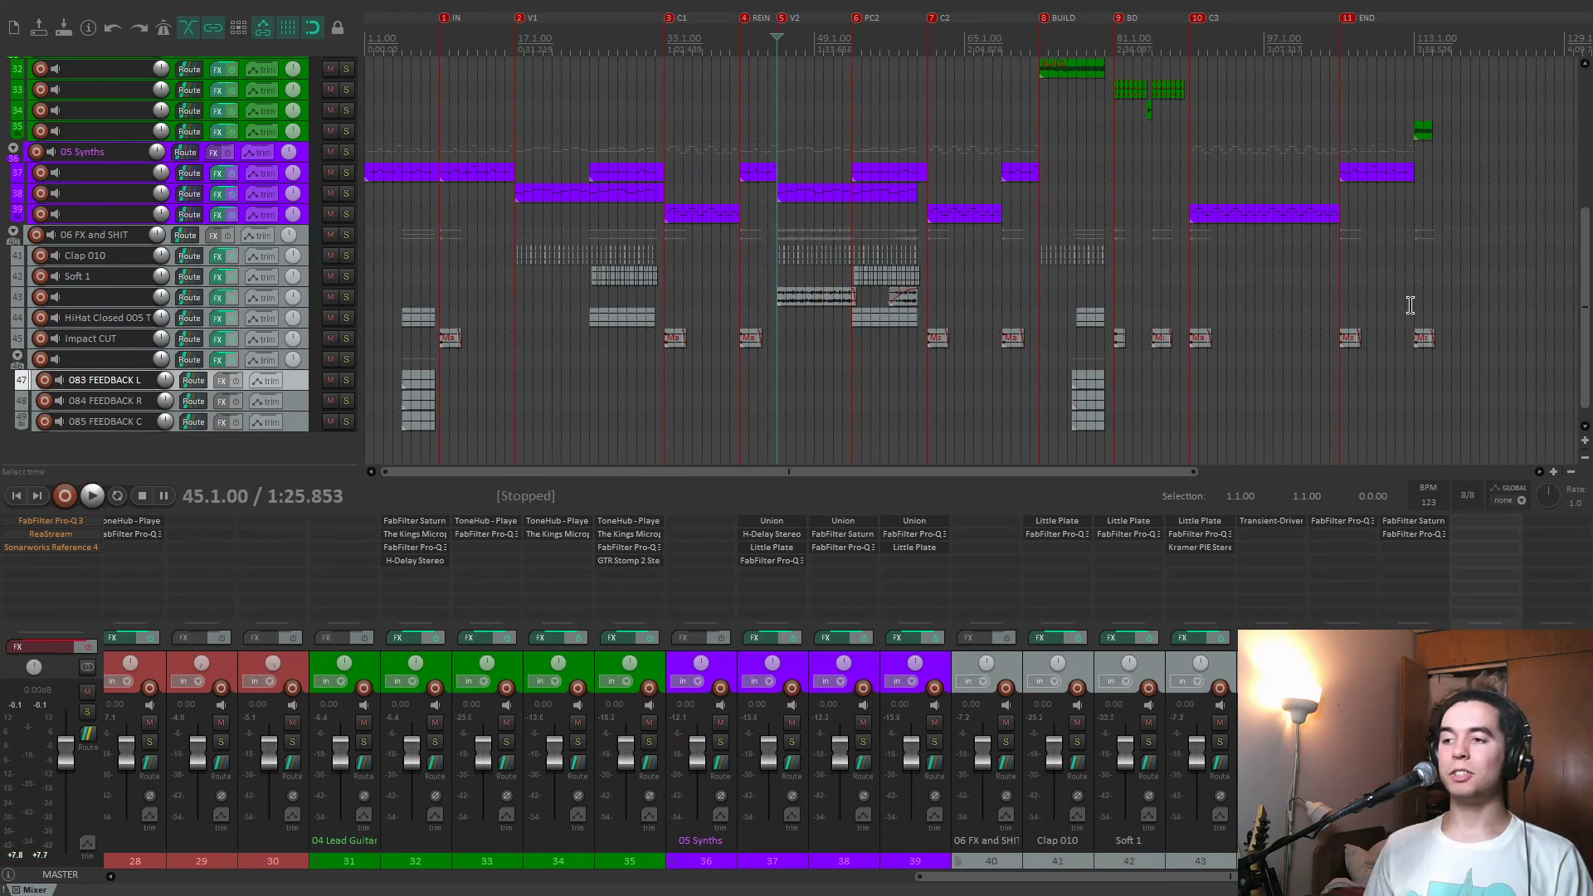
Play the song's final hit from bar 113.1.00 in the full mix and stop playback.
left_click(1413, 304)
key("space")
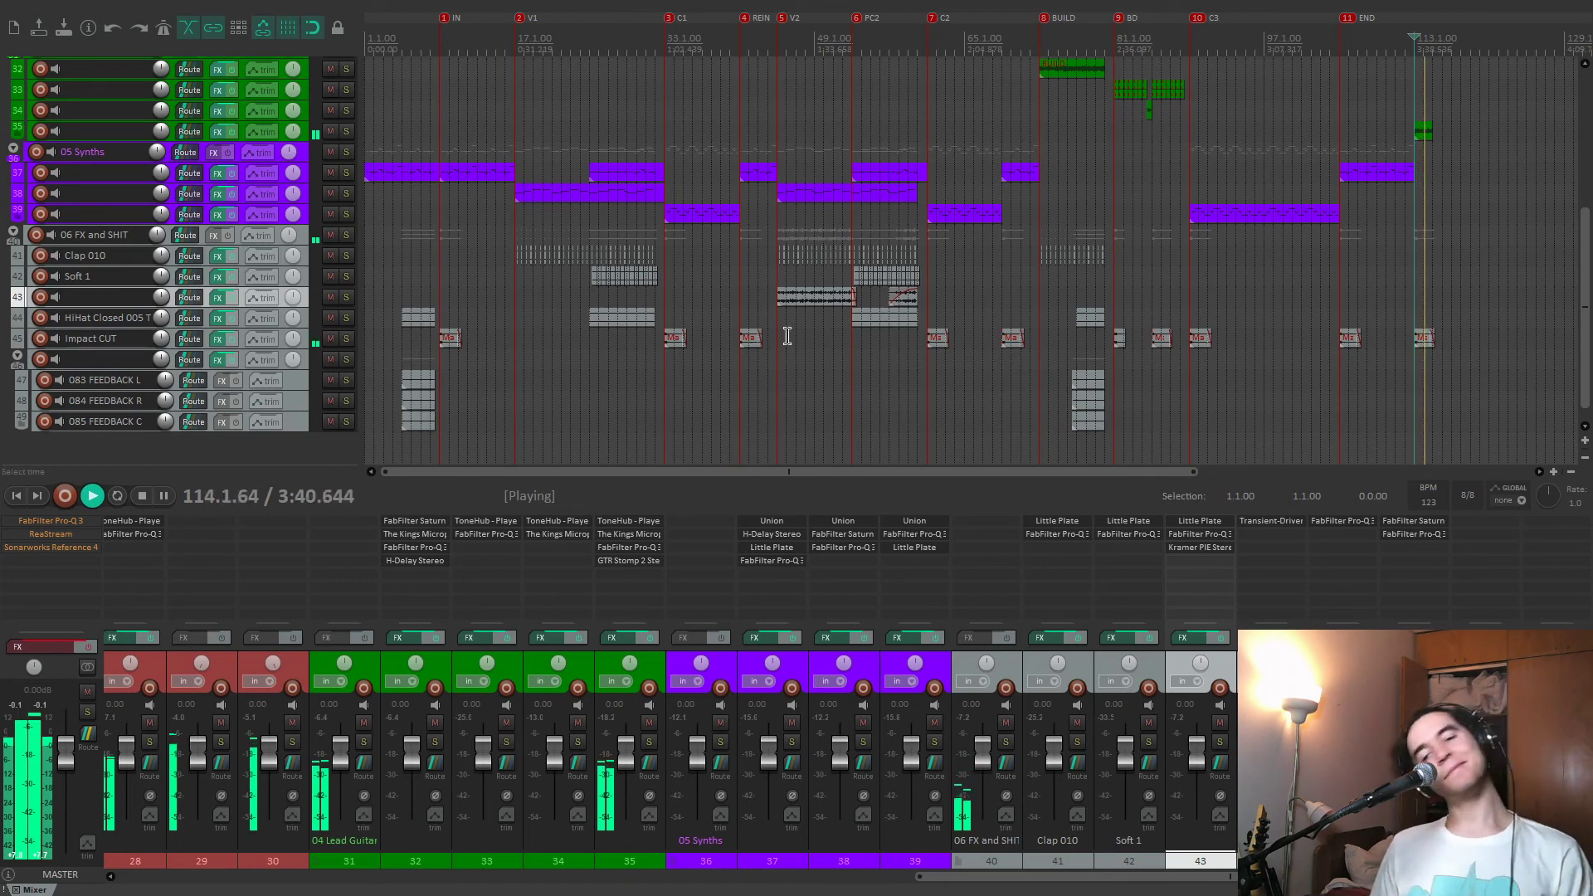
key("space")
Open the effects chain of the track 2 folder, enable Gullfoss, and place the window below the upper arrangement tracks.
scroll(676, 661, "left", 5)
scroll(677, 662, "left", 8)
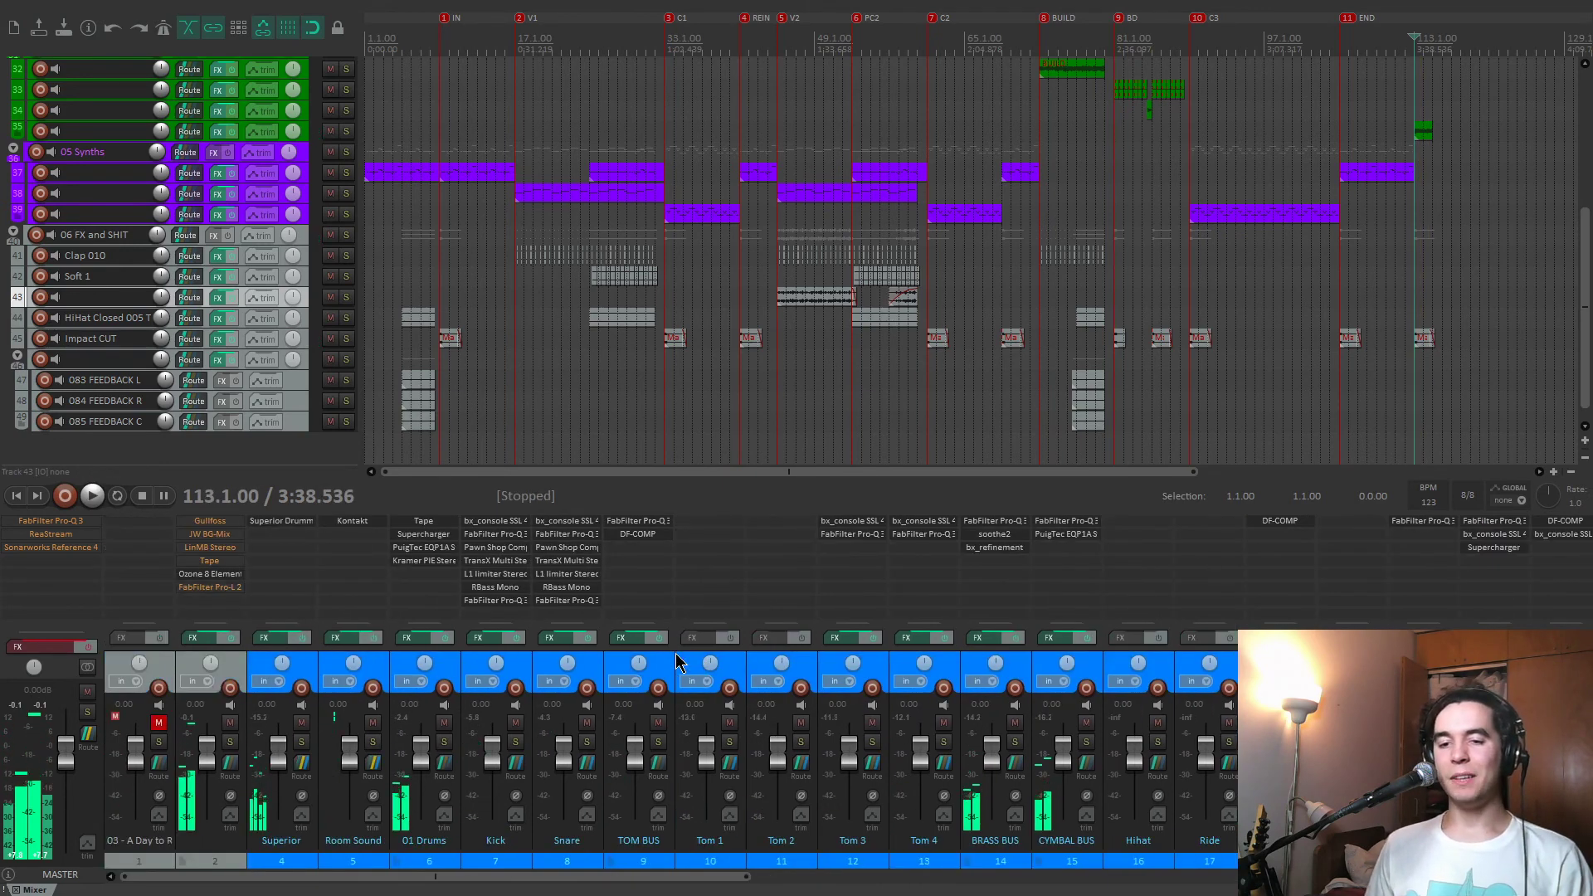
left_click(212, 645)
left_click_drag(494, 83, 672, 98)
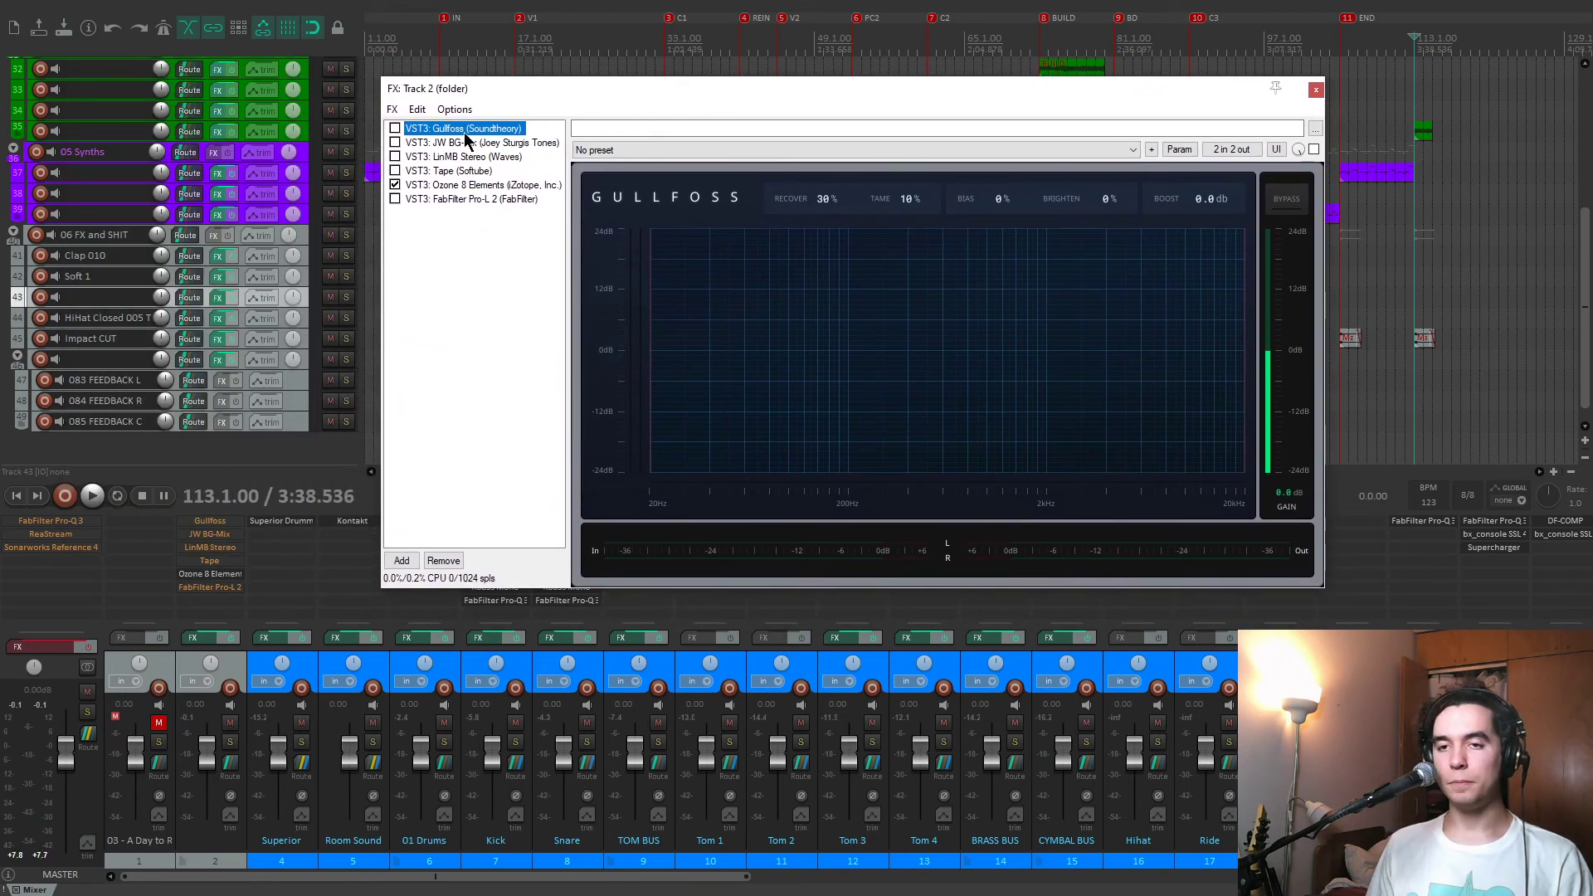
left_click(395, 129)
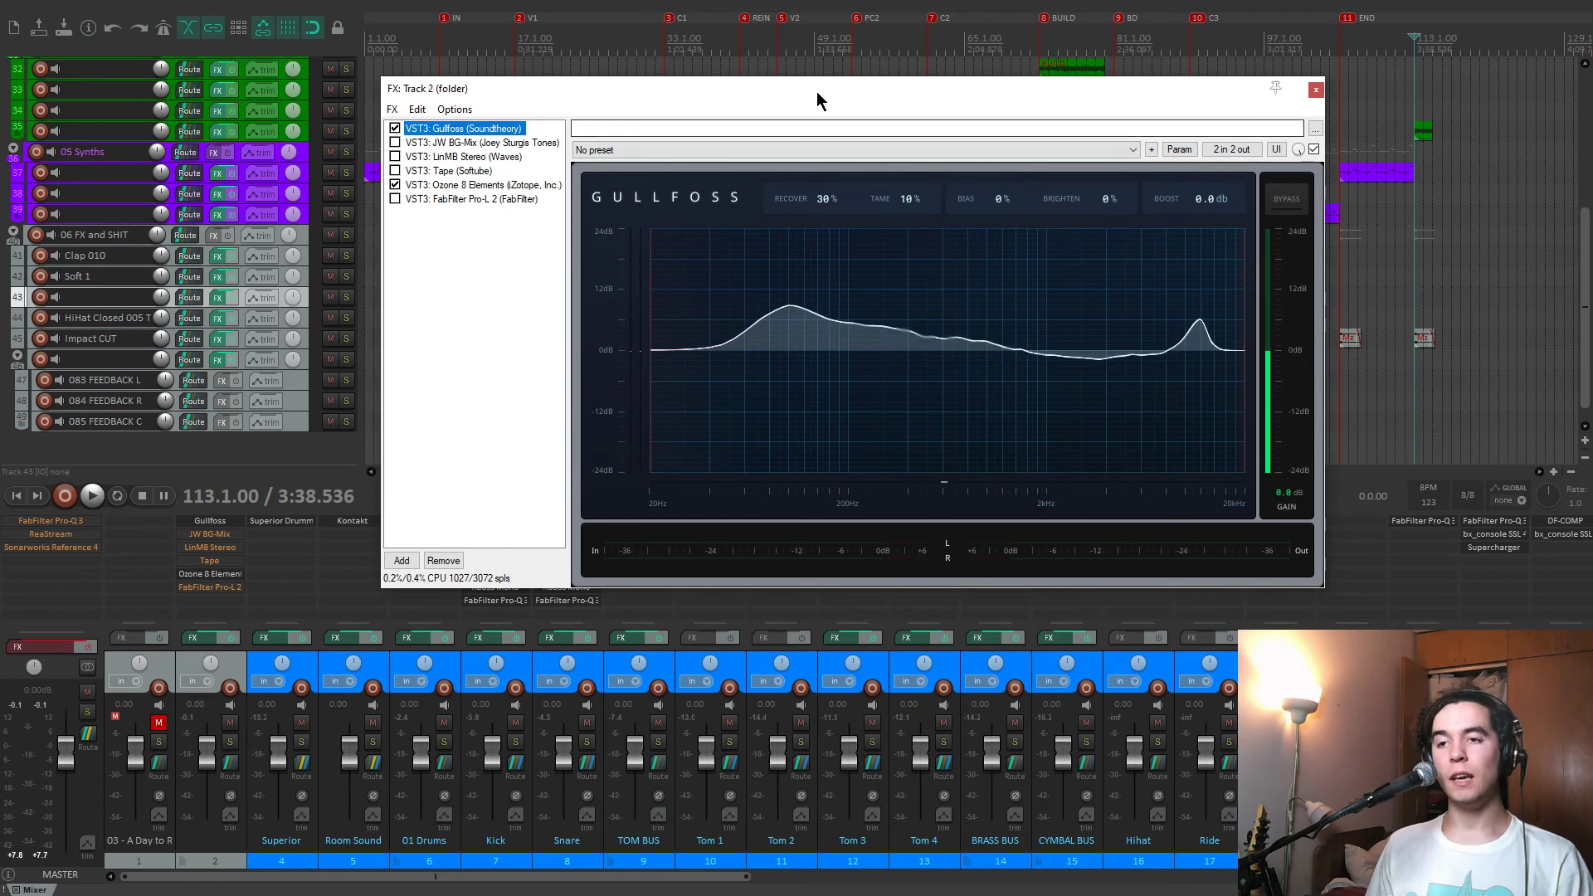
left_click_drag(816, 91, 811, 252)
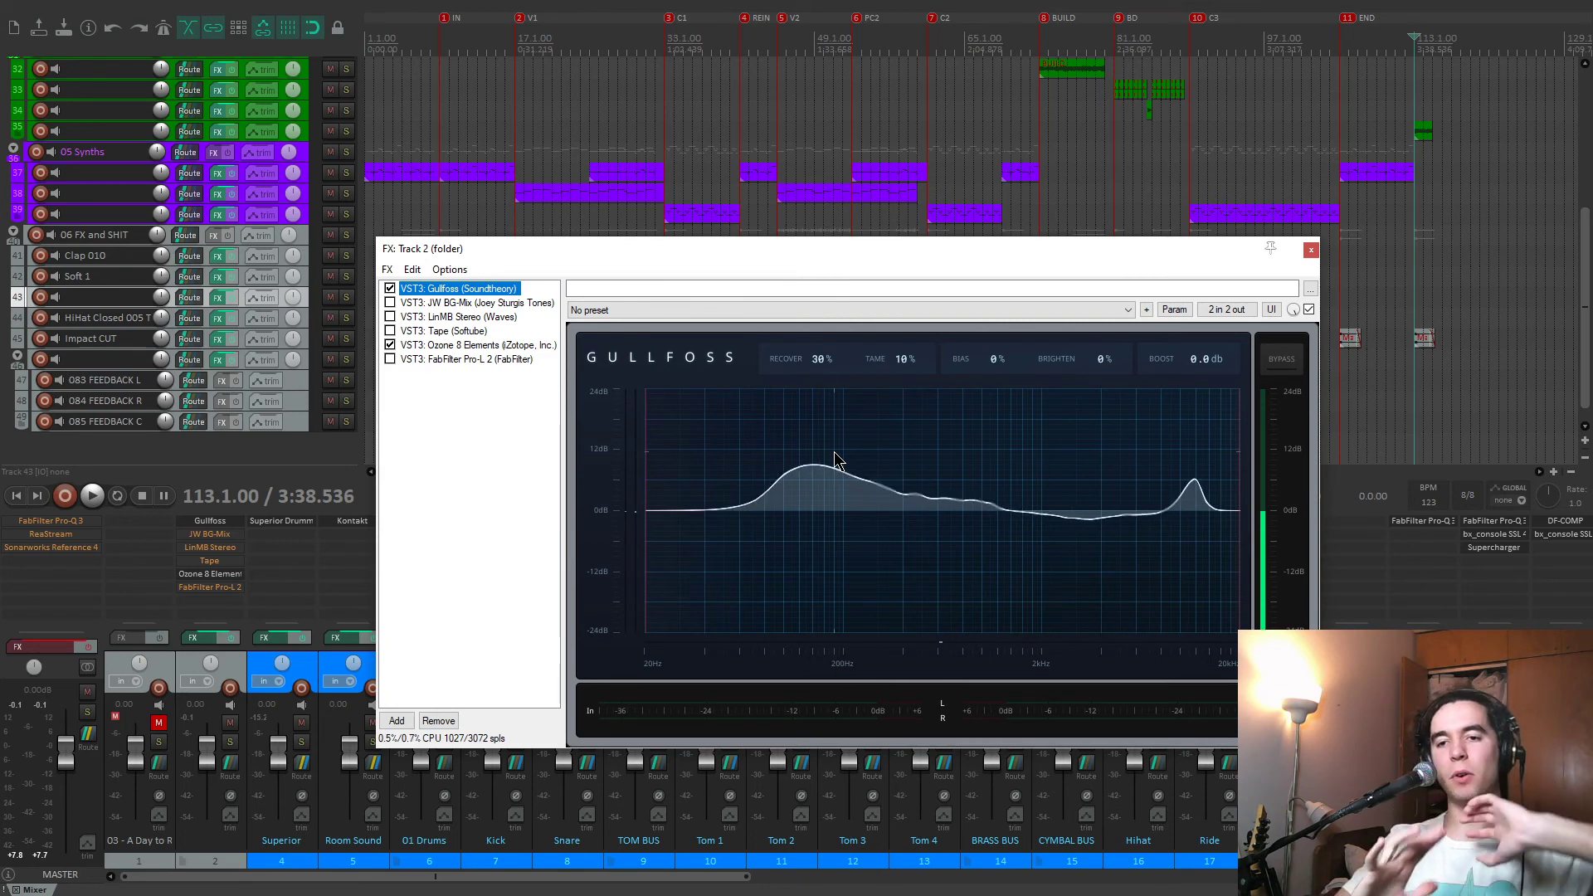
Watch Gullfoss react to the full mix, playing from the V1 marker at 17.1.00 and the C1 marker at 33.1.00.
left_click(589, 119)
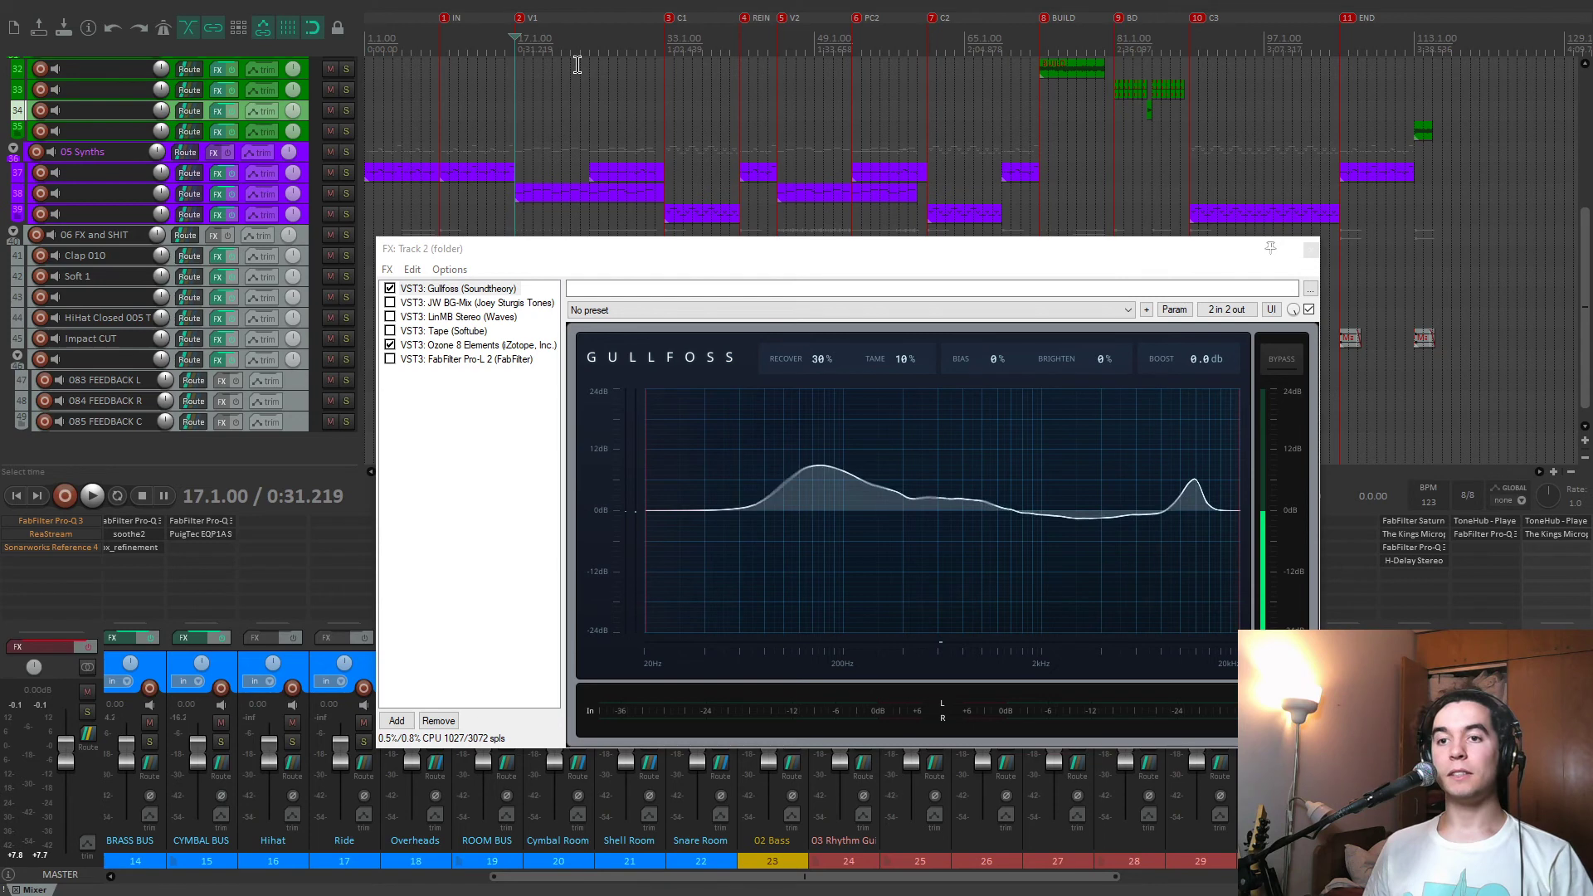
key("space")
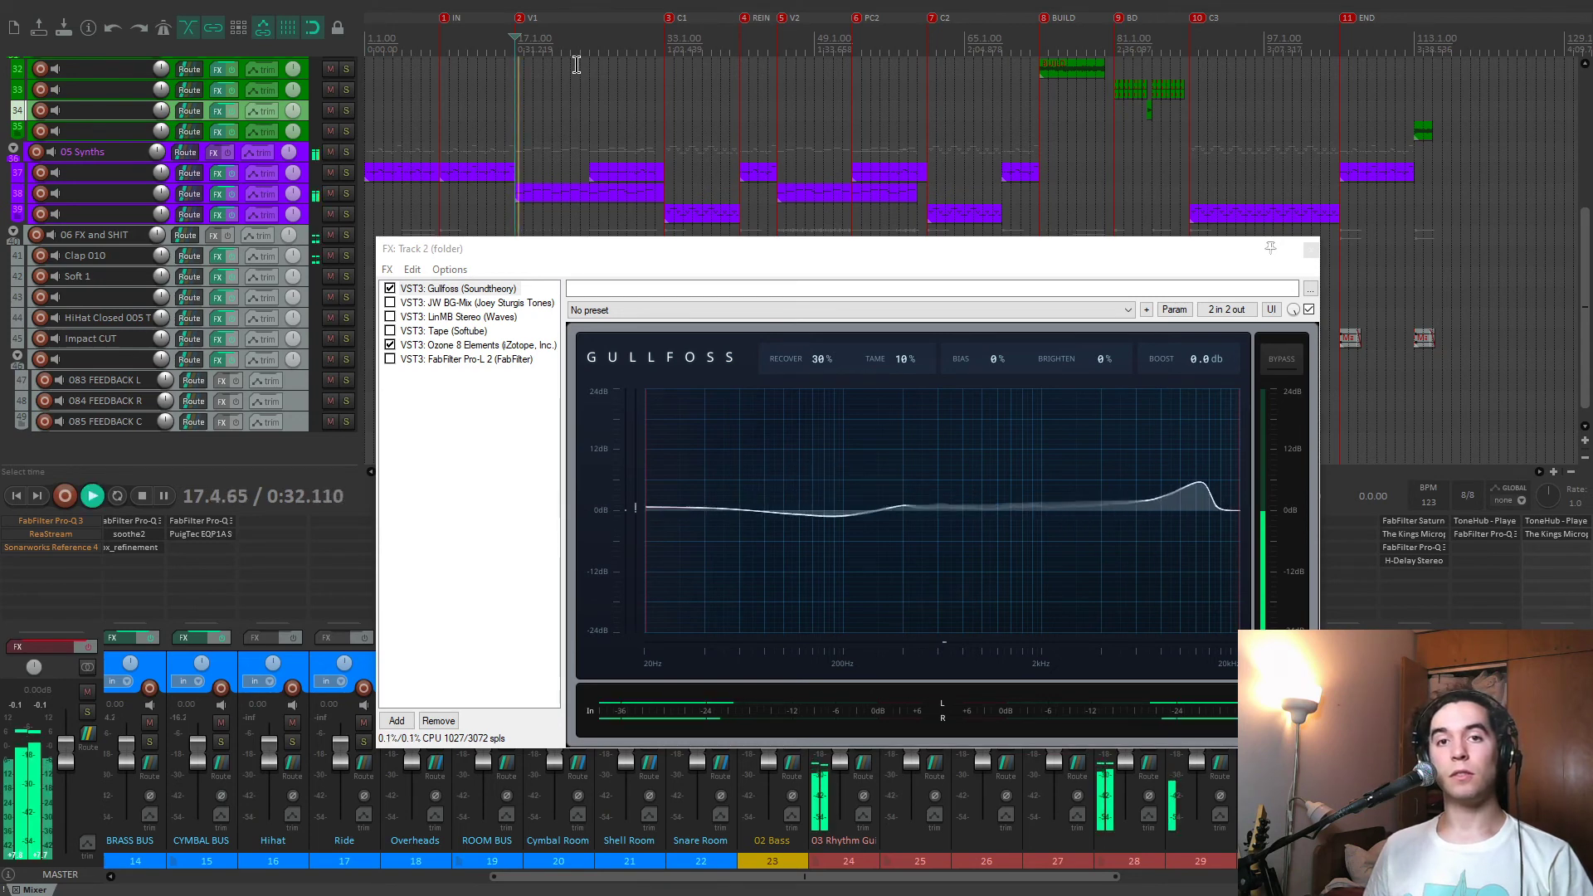
key("space")
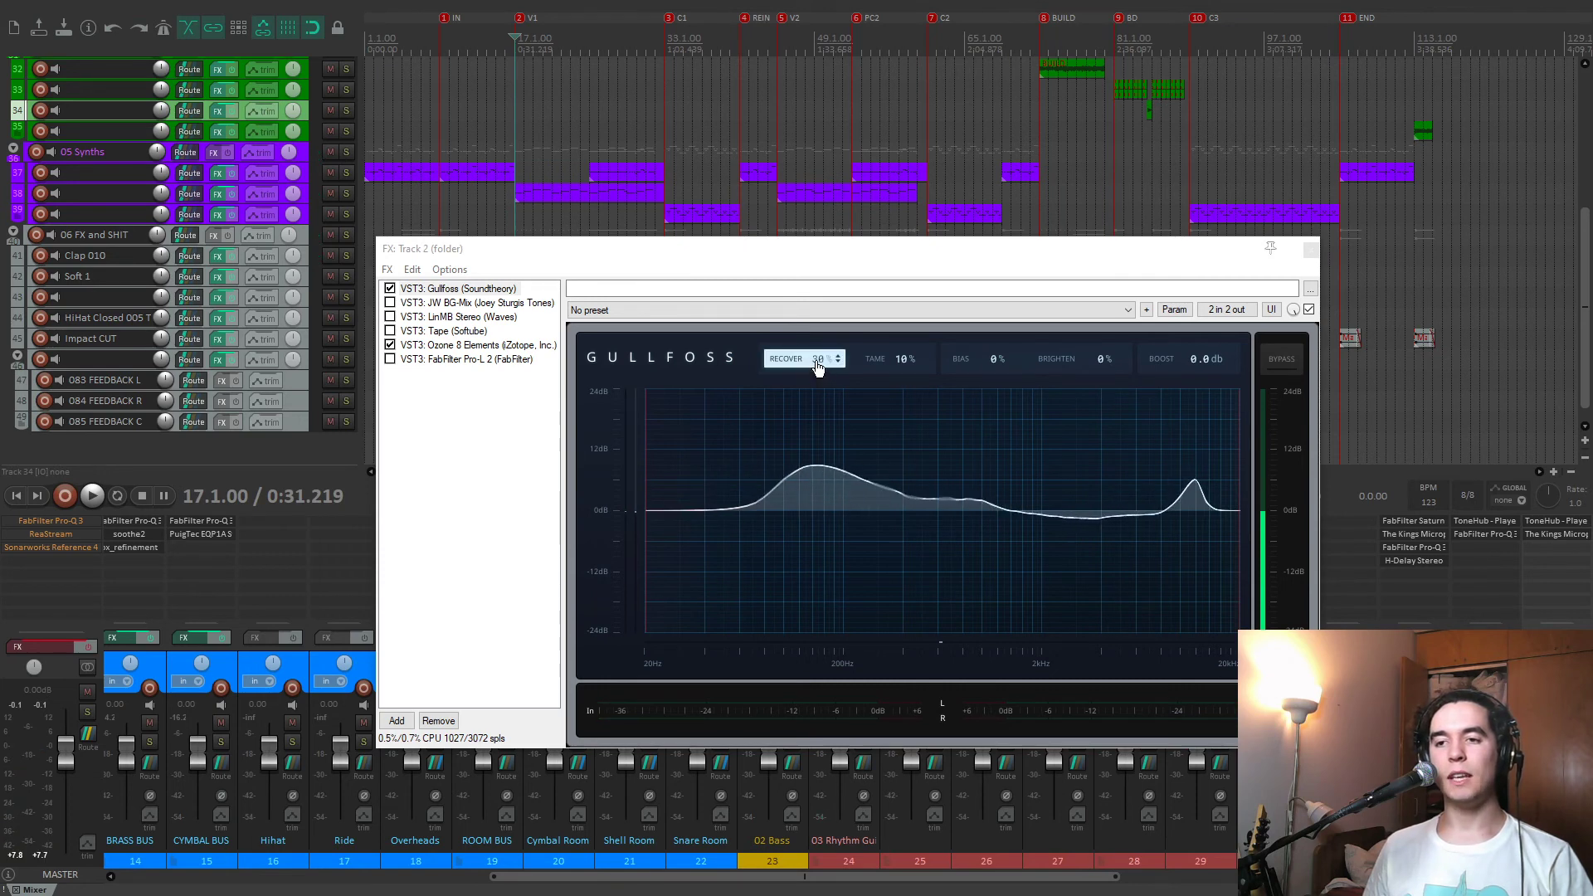
left_click(636, 148)
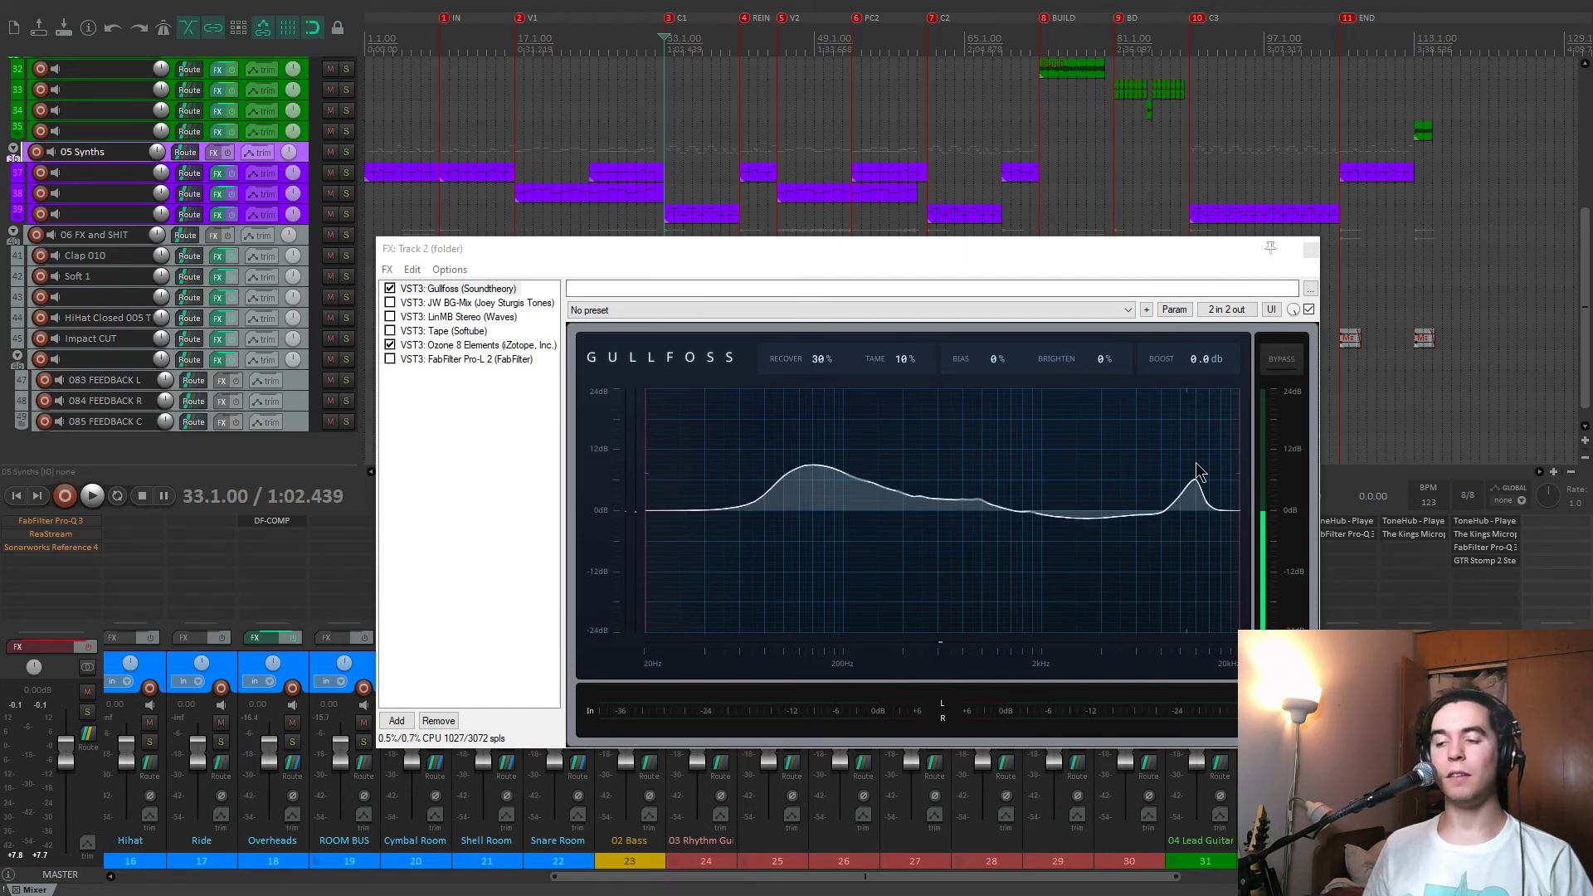
key("space")
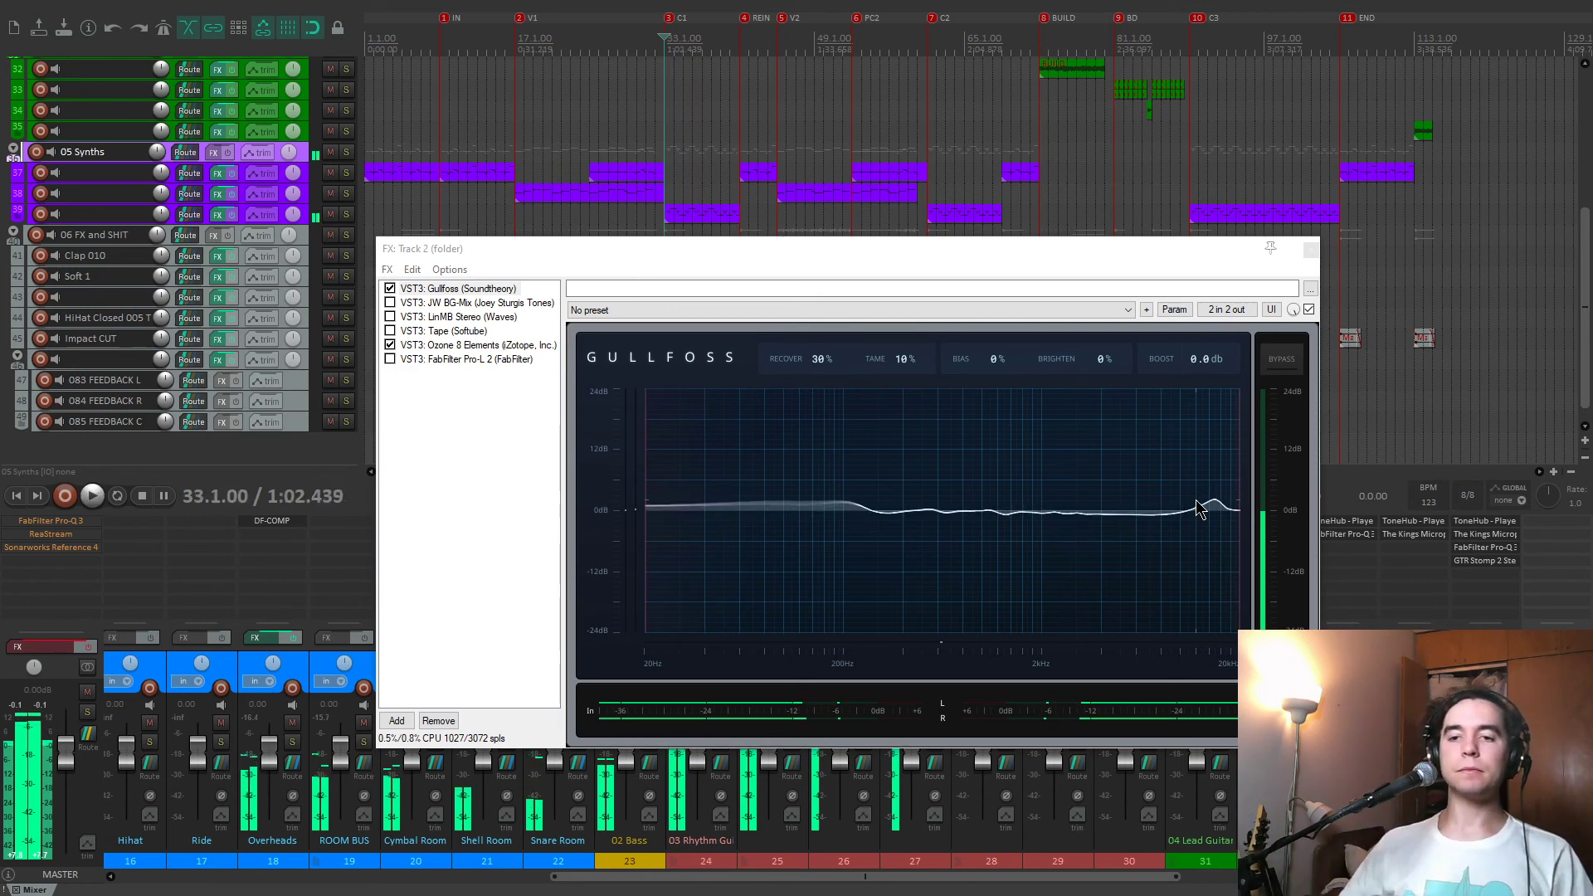
Enable JW BG-Mix on the track 2 folder and audition it with playback from the C1 marker at 33.1.00.
left_click(390, 303)
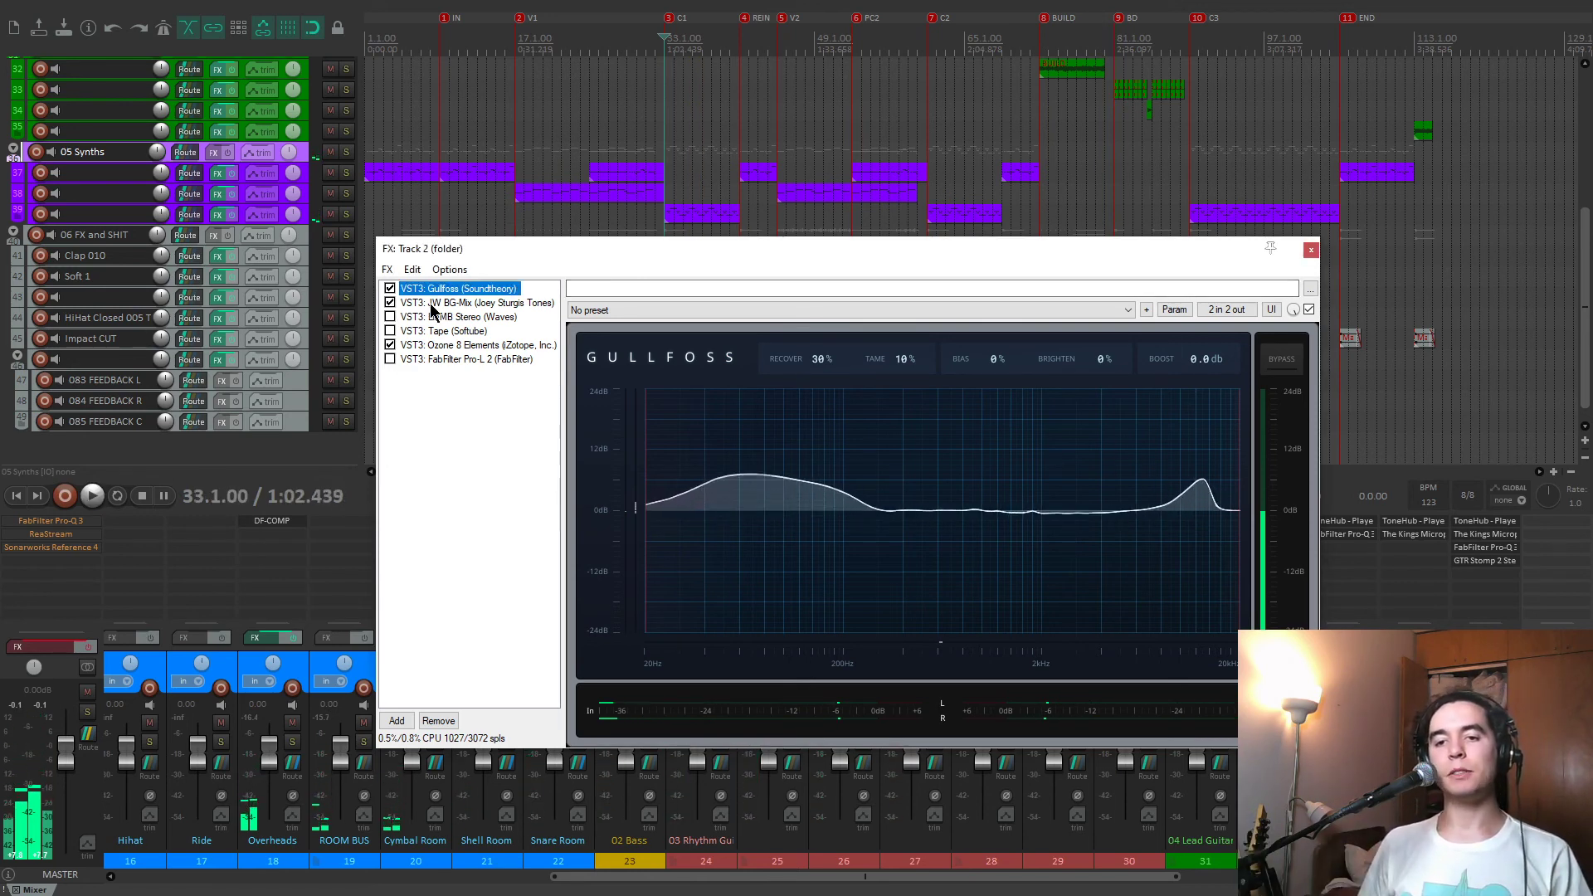
left_click(464, 303)
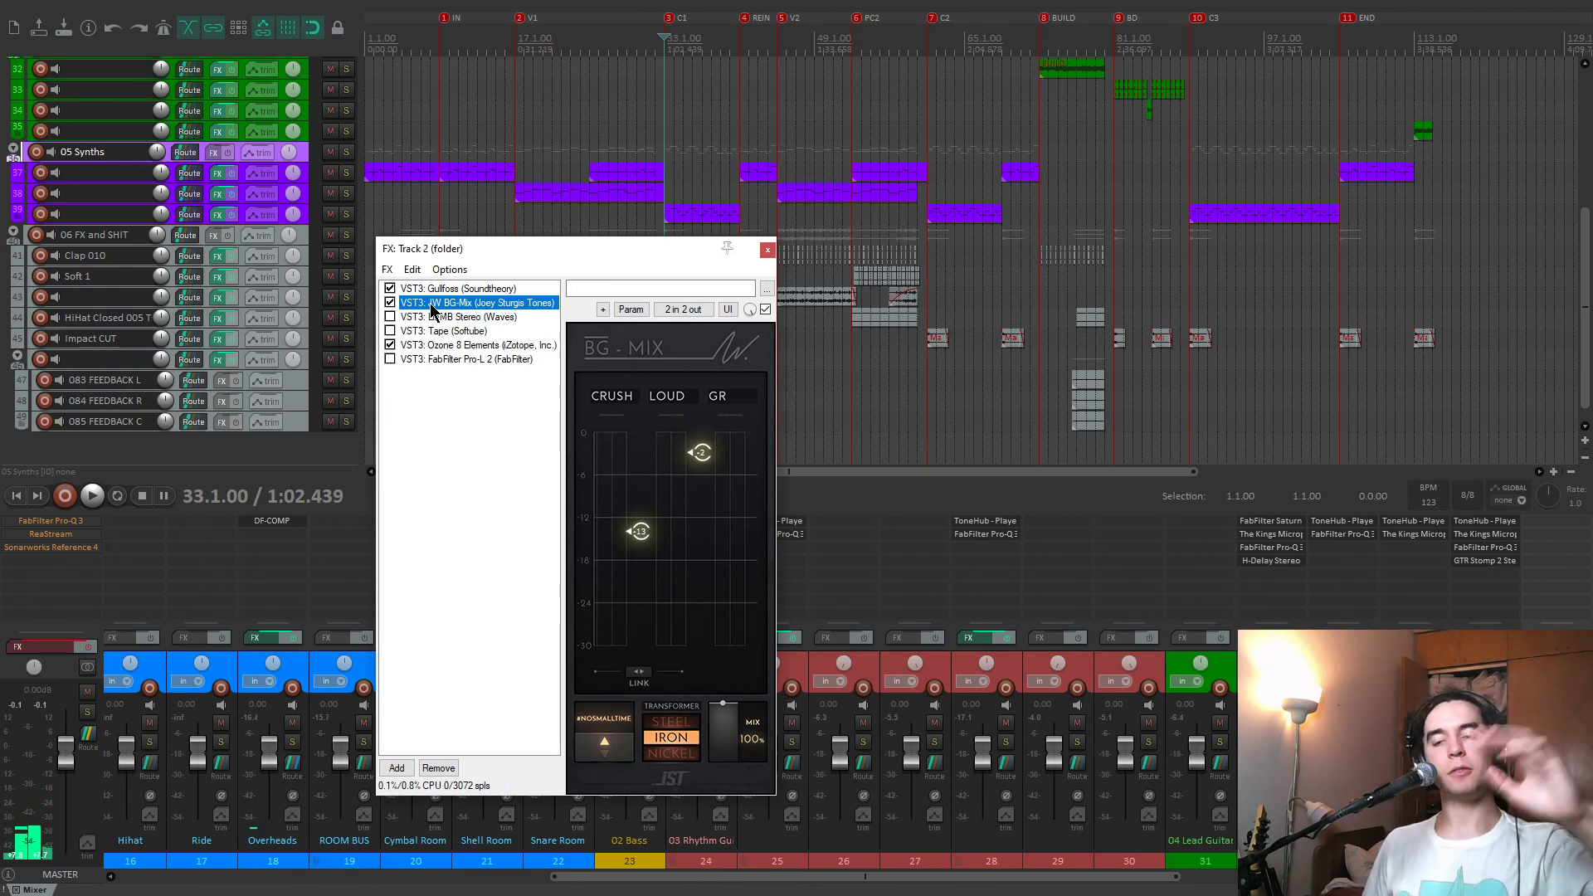
key("space")
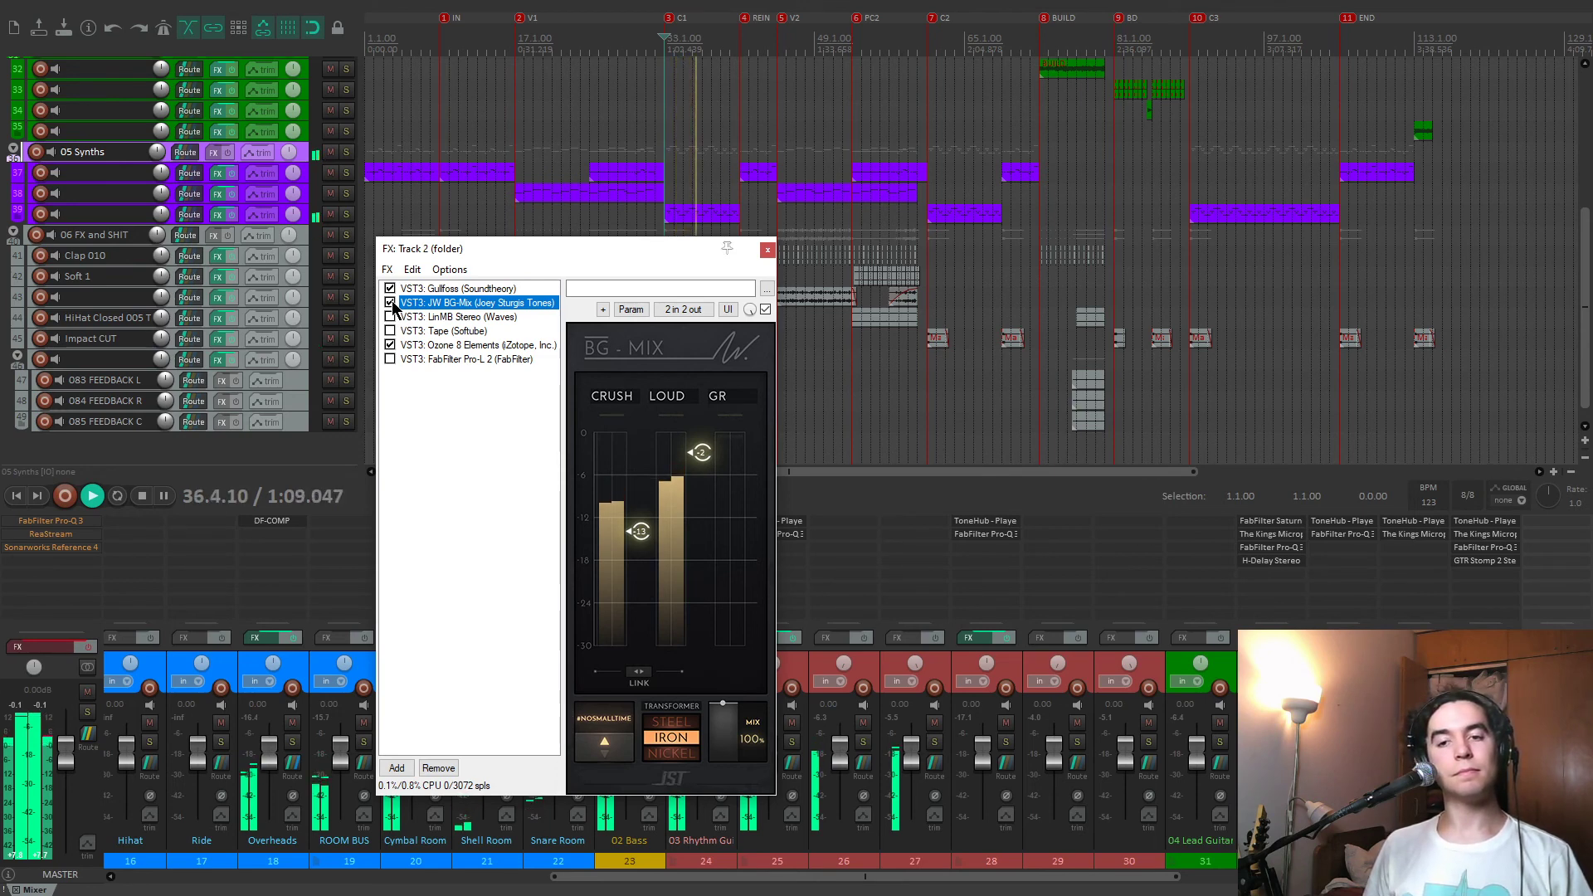
key("space")
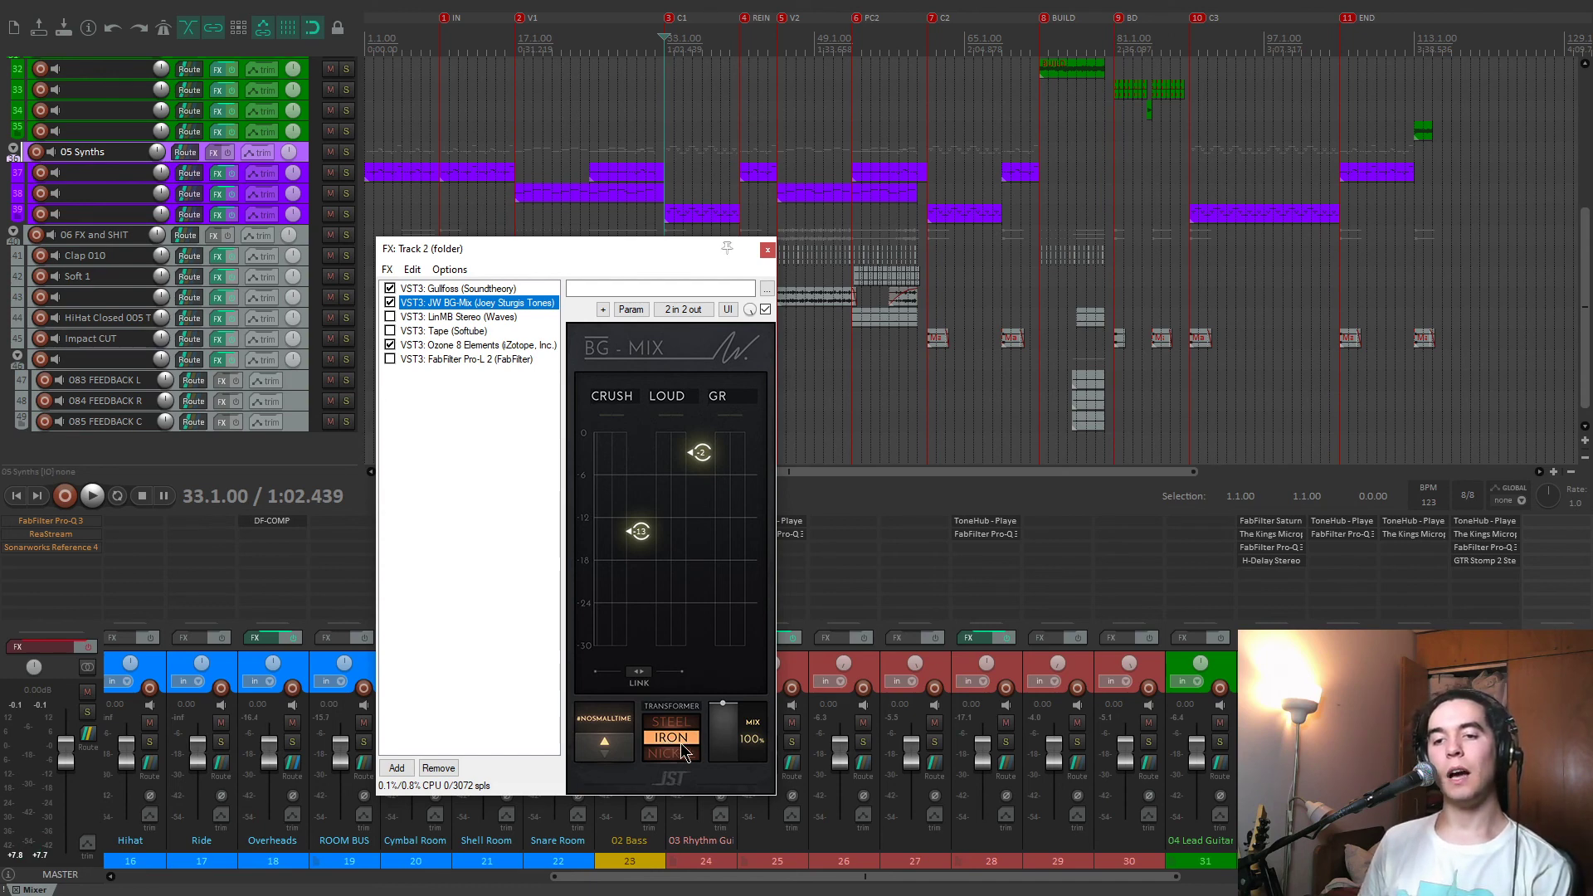
Display the LinMB Stereo multiband compressor in the track 2 folder's effects chain and enable it.
left_click(471, 318)
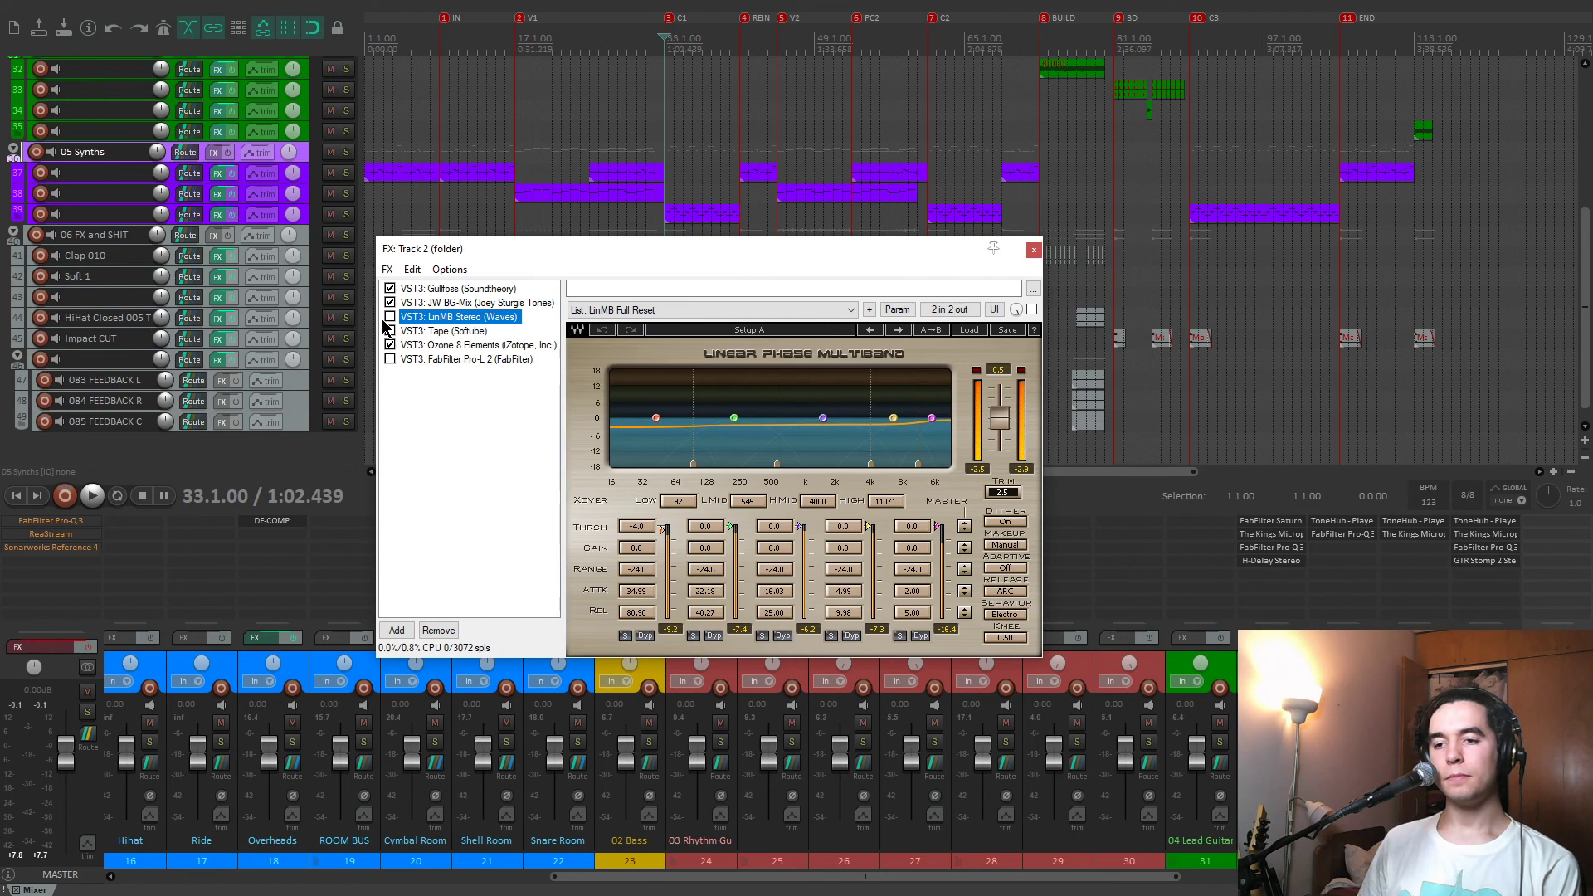
left_click(390, 318)
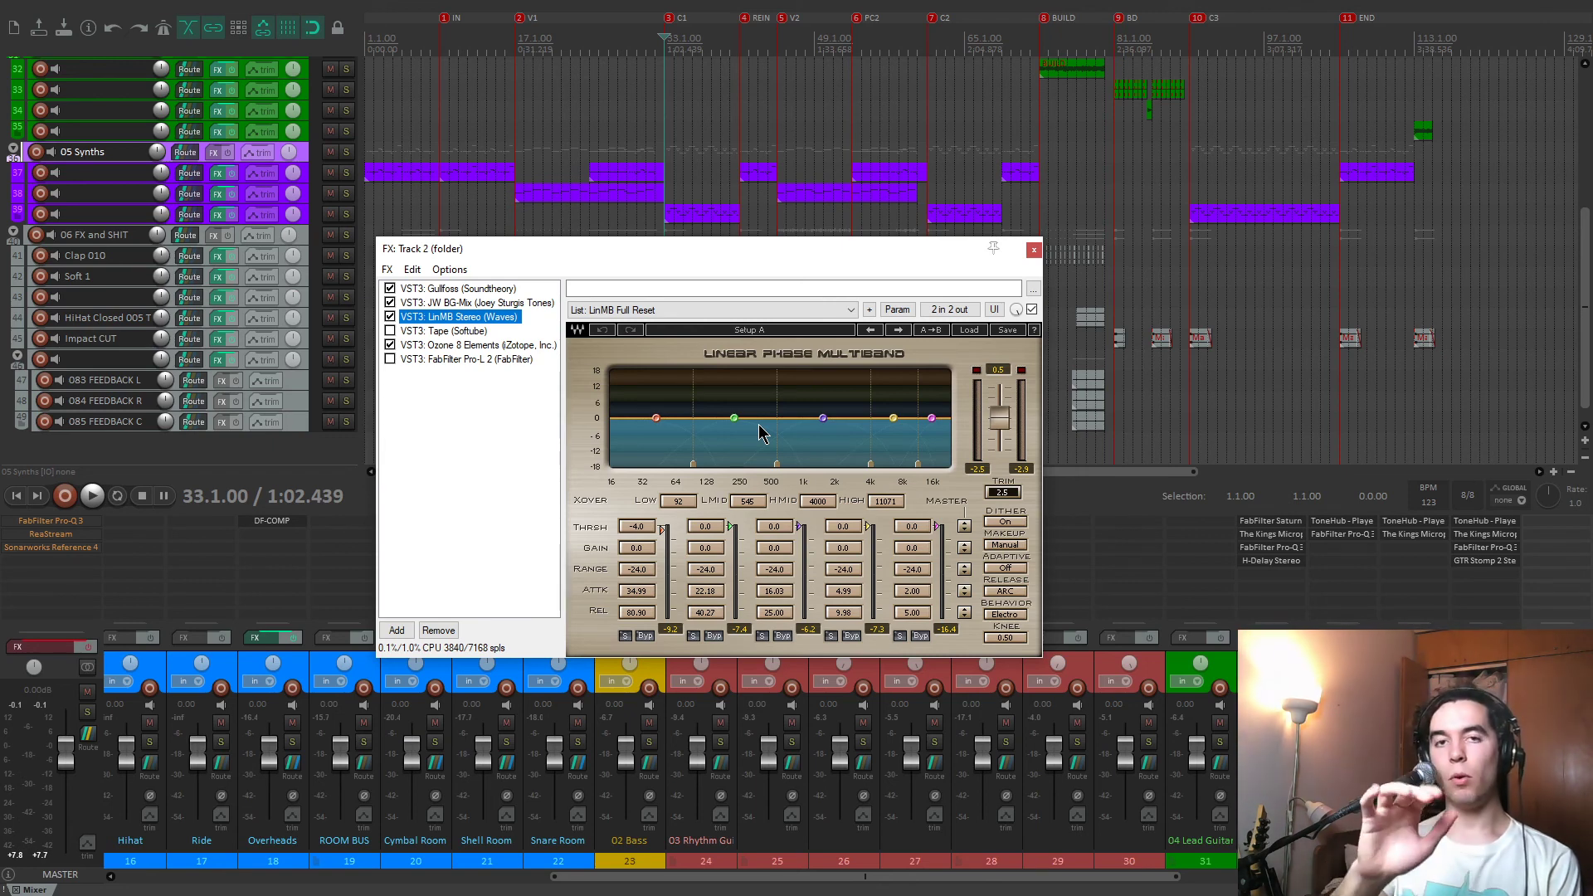
Play the full mix from the C1 marker at 33.1.00 and briefly solo the high-mid and low-mid bands in LinMB.
key("space")
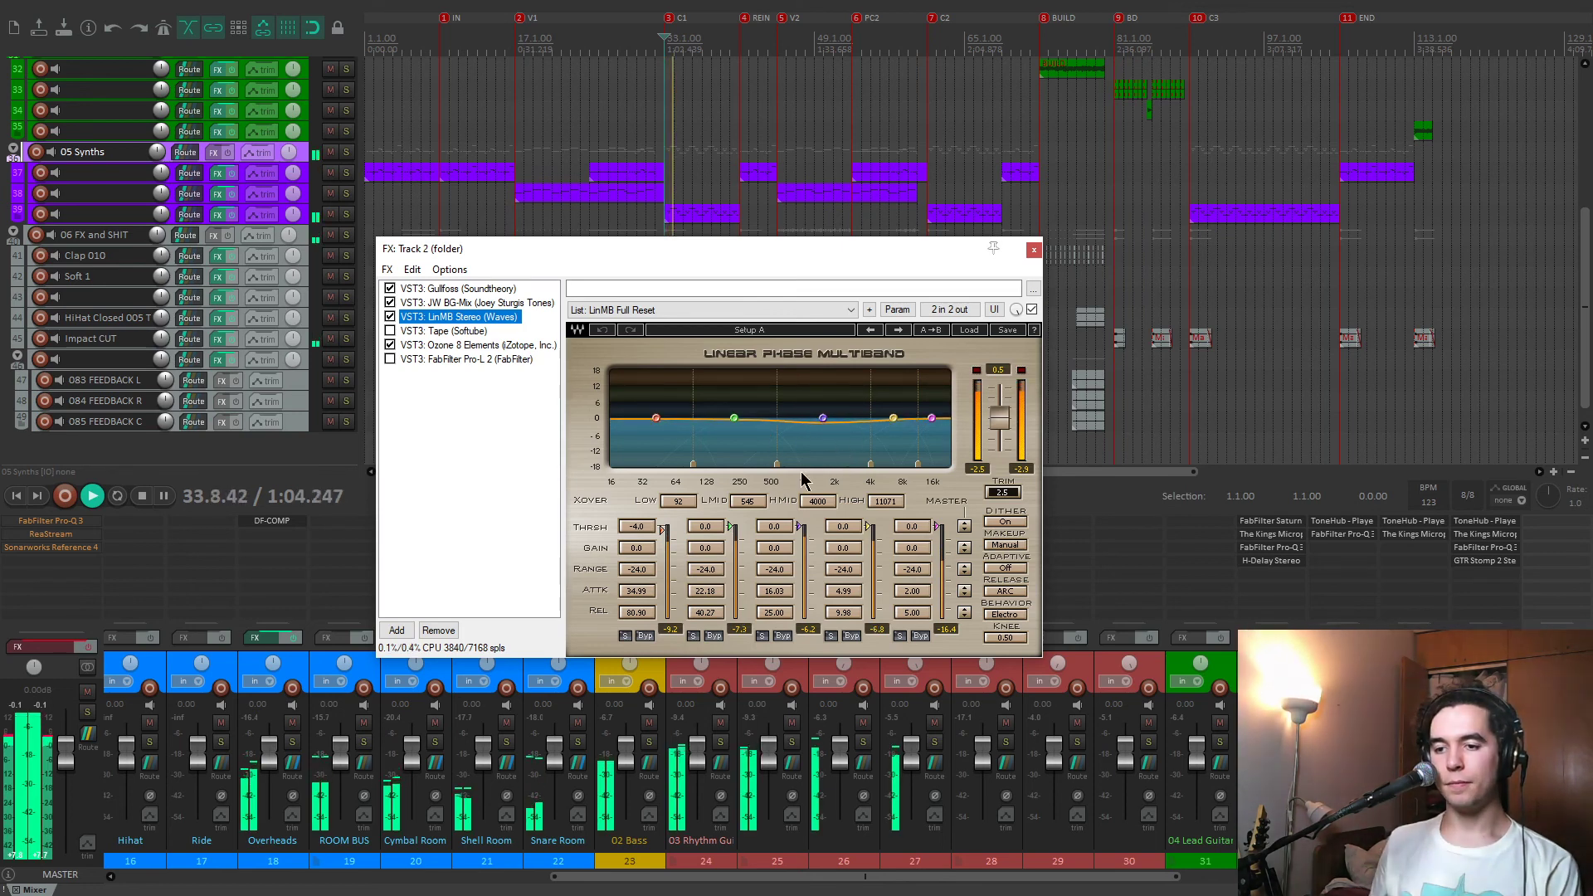
left_click(760, 636)
left_click(761, 636)
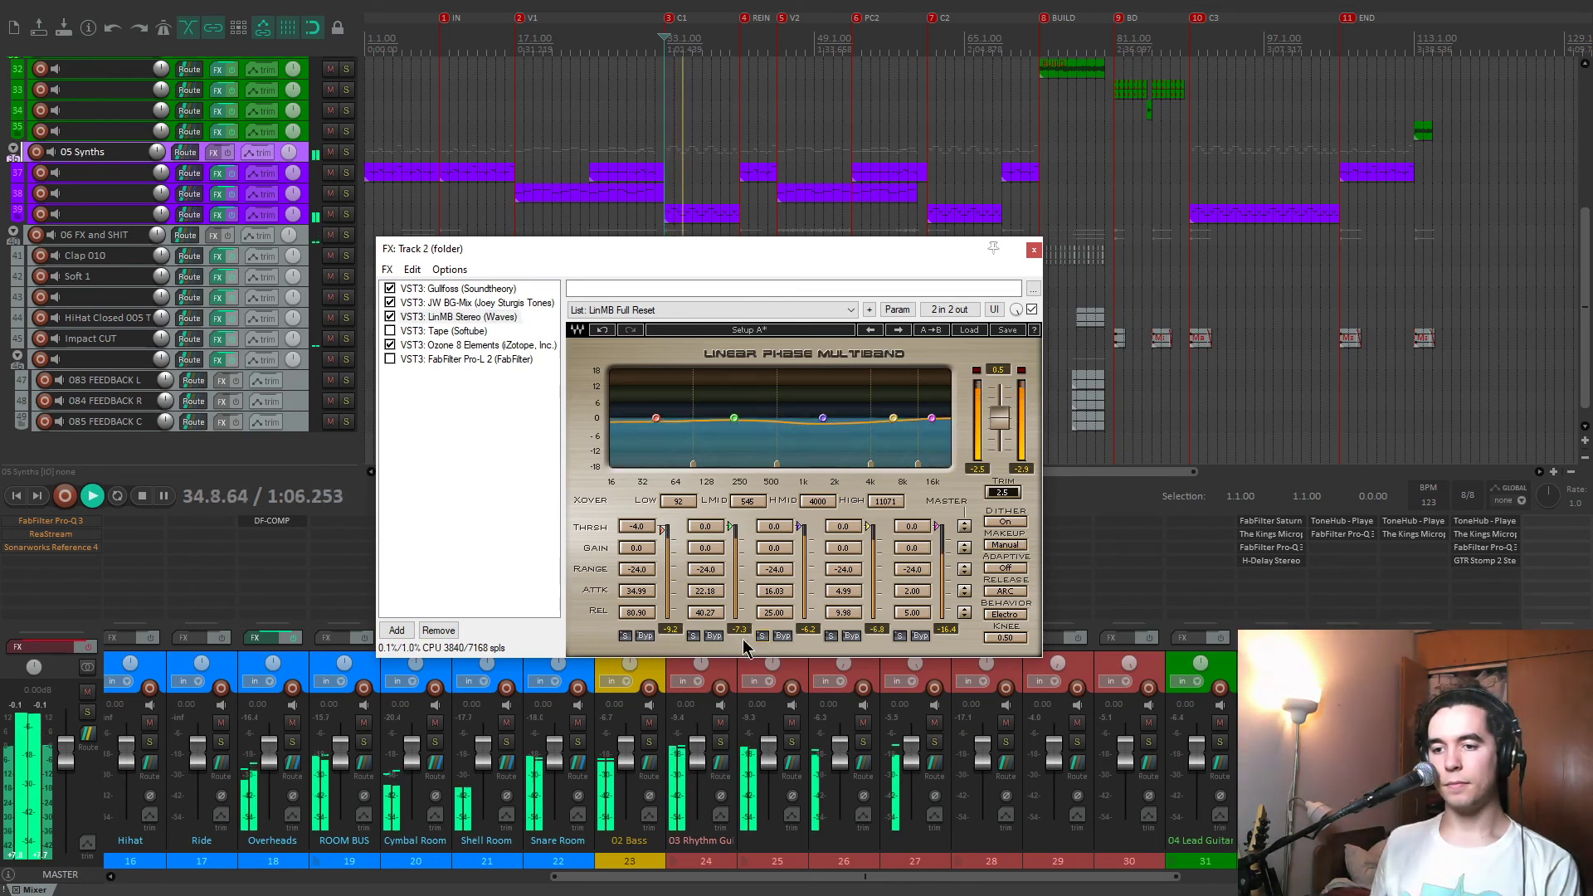
left_click(693, 636)
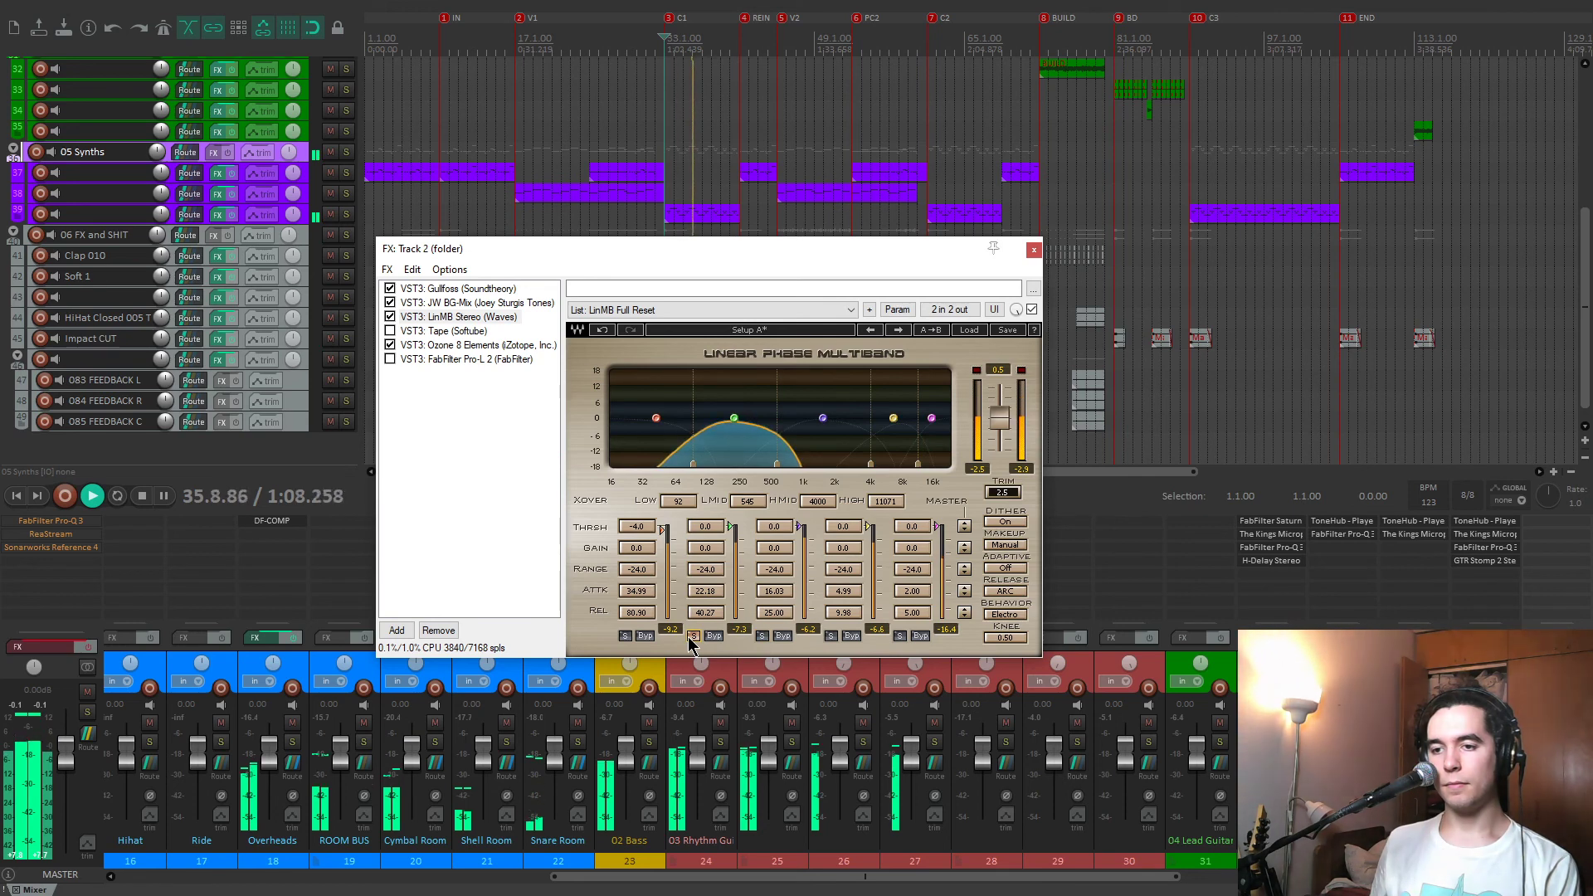
left_click(691, 636)
Compare the playing mix with LinMB bypassed and active, leaving it active, and stop playback.
left_click(1032, 310)
left_click(1032, 310)
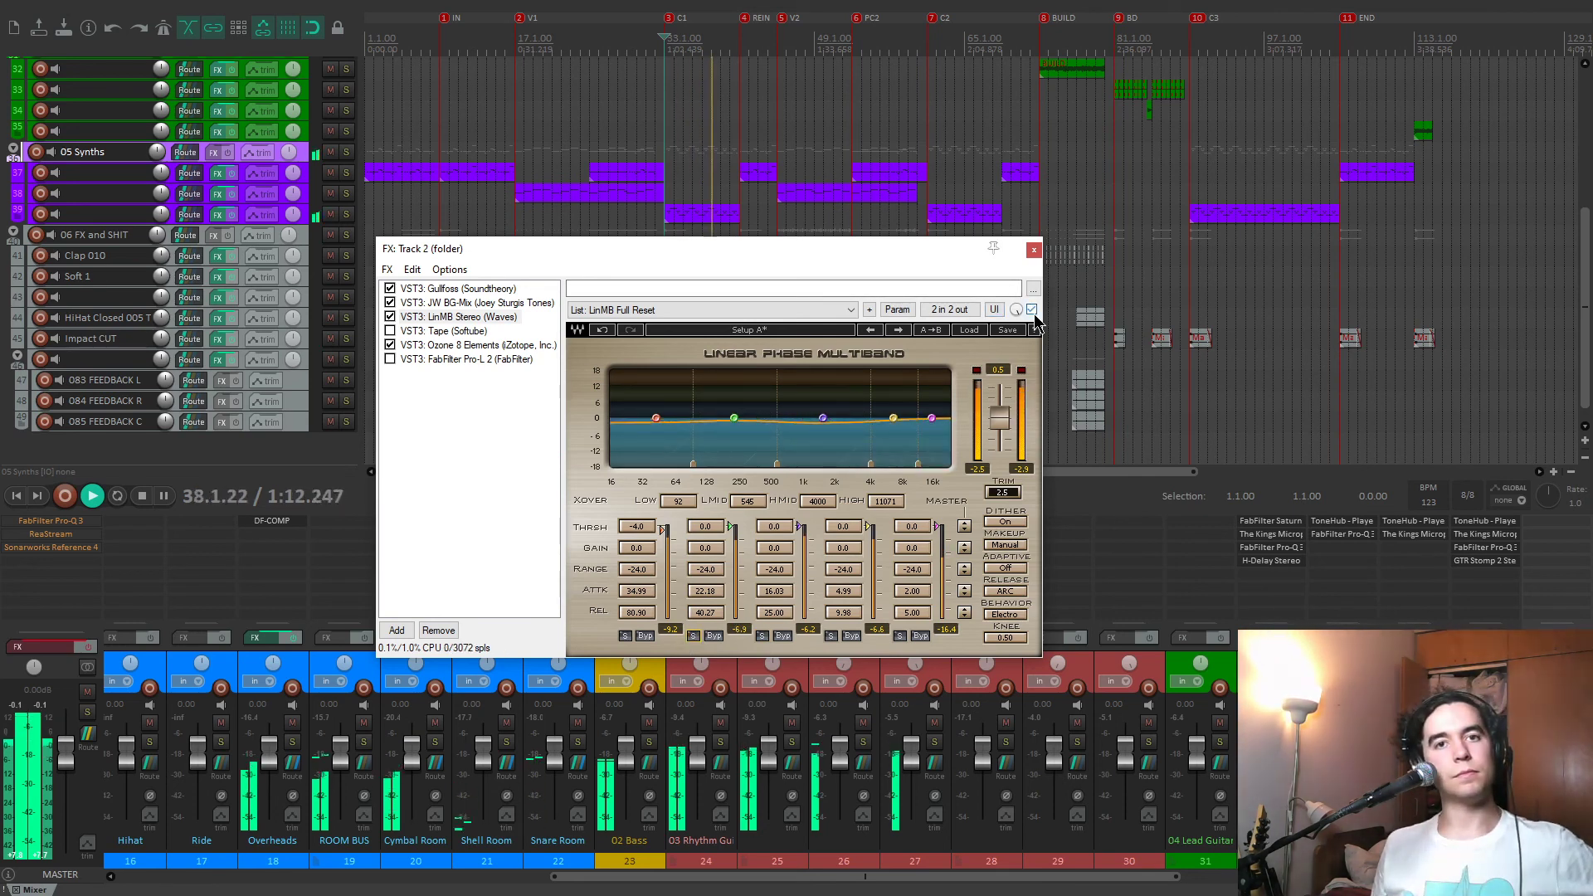
key("space")
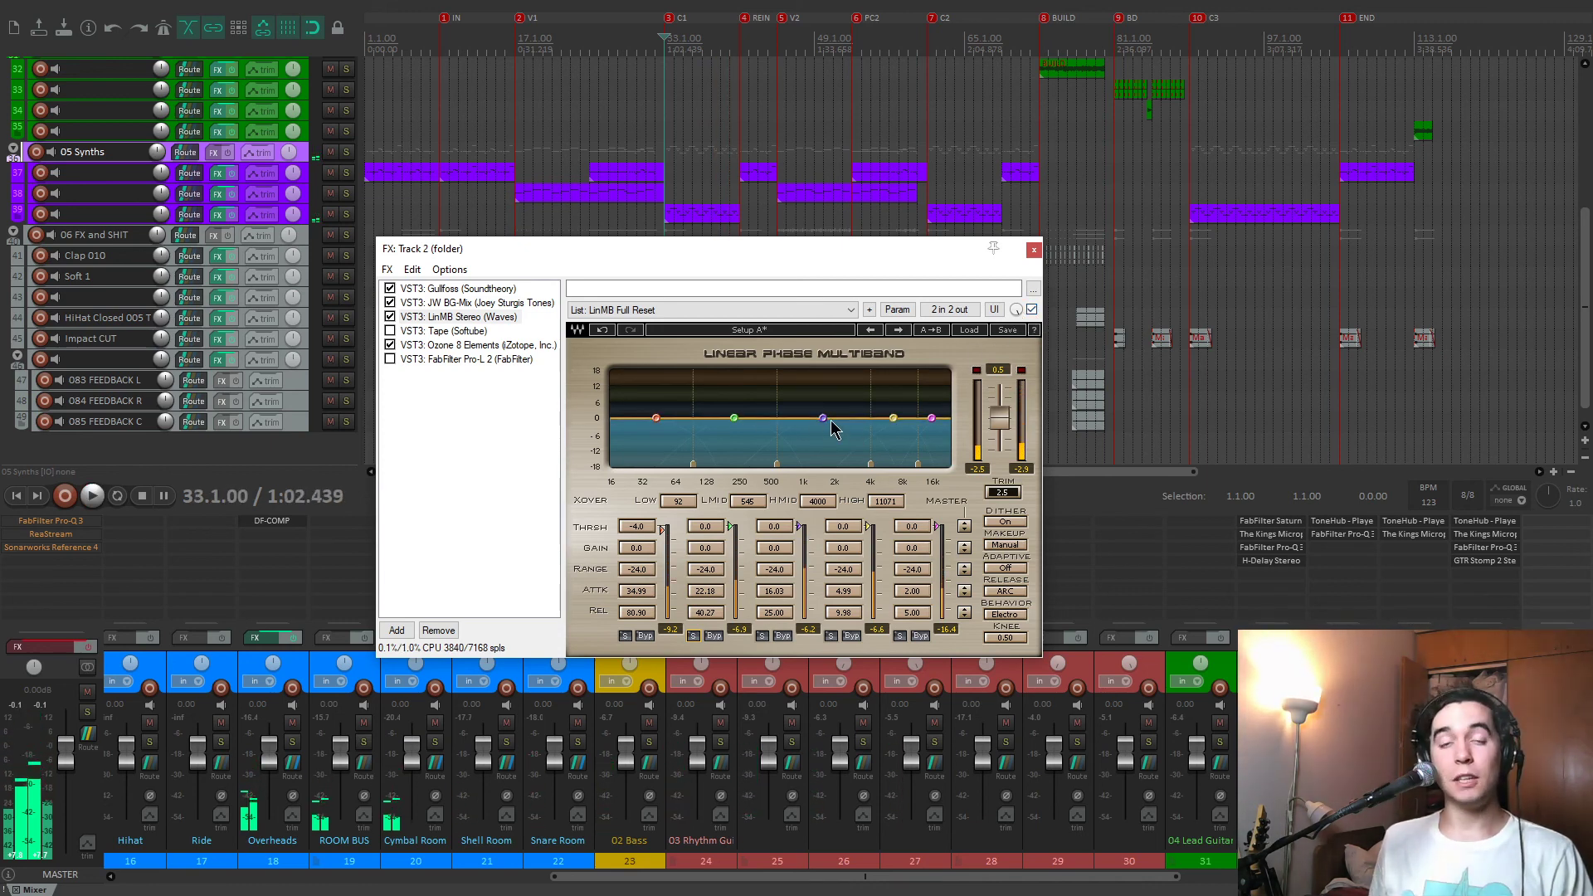
Display Softube Tape in the track 2 folder's chain and enable it, comparing it on and off during playback from the C1 marker.
left_click_drag(730, 251, 750, 231)
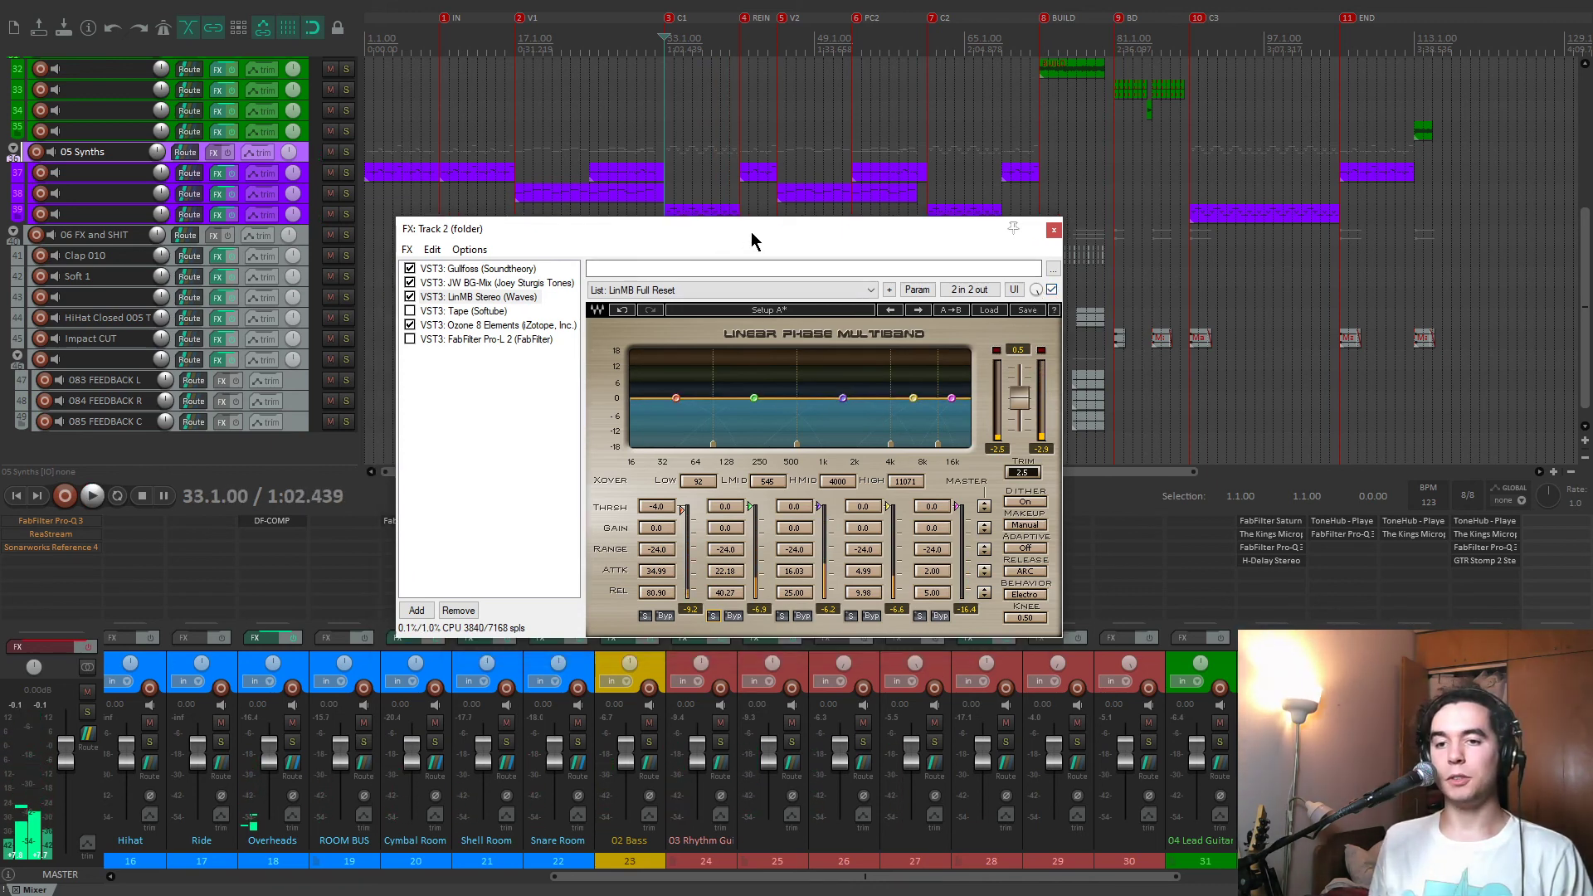
left_click(493, 312)
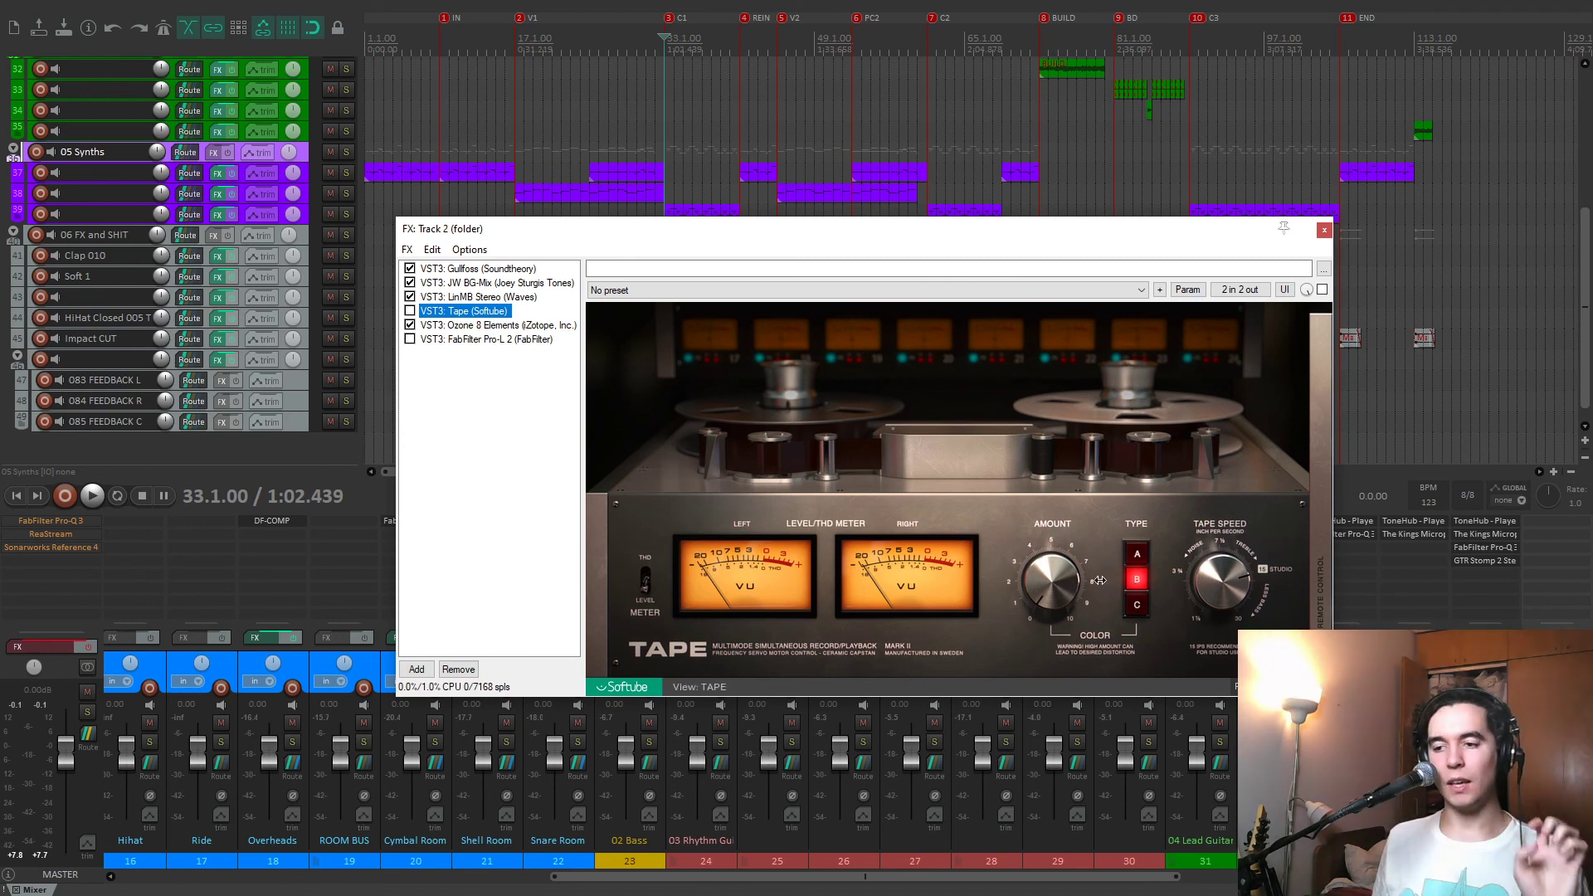
left_click(1058, 573)
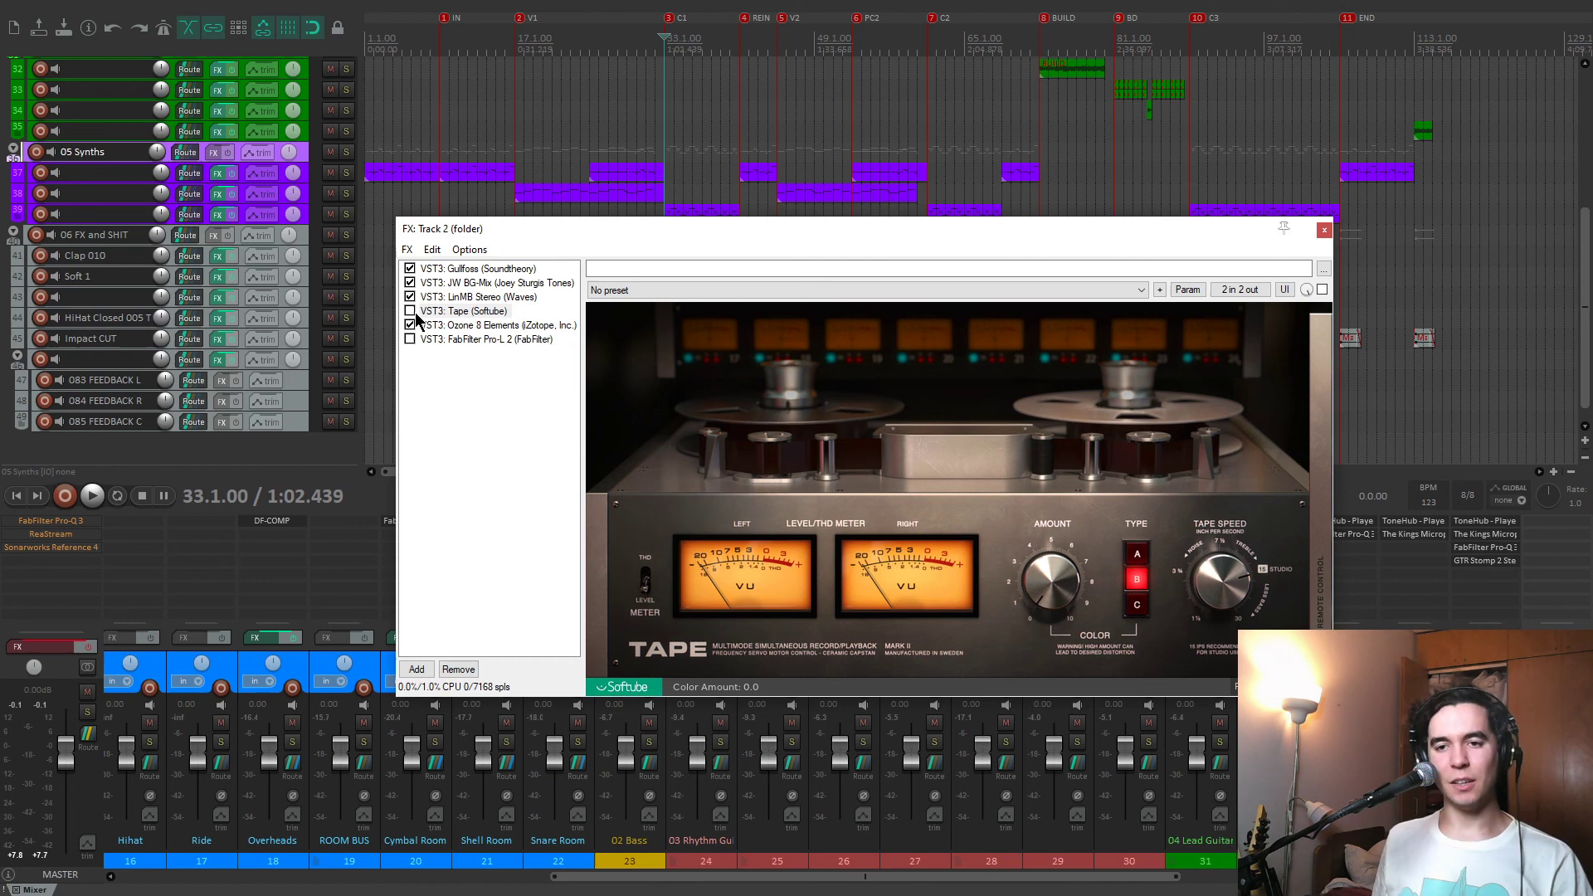
key("space")
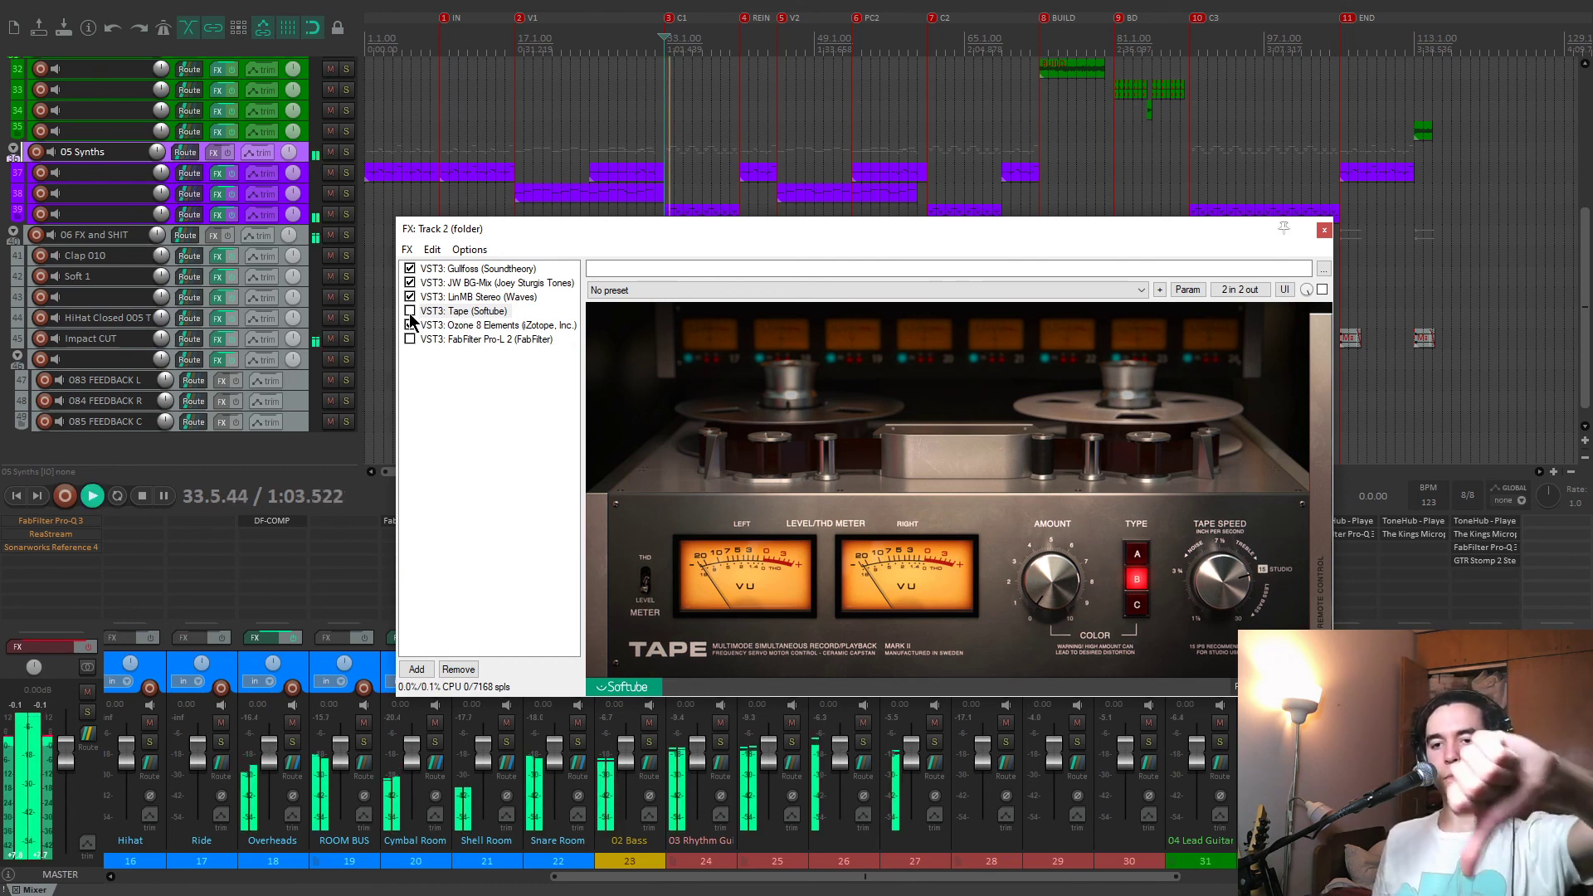
left_click(410, 311)
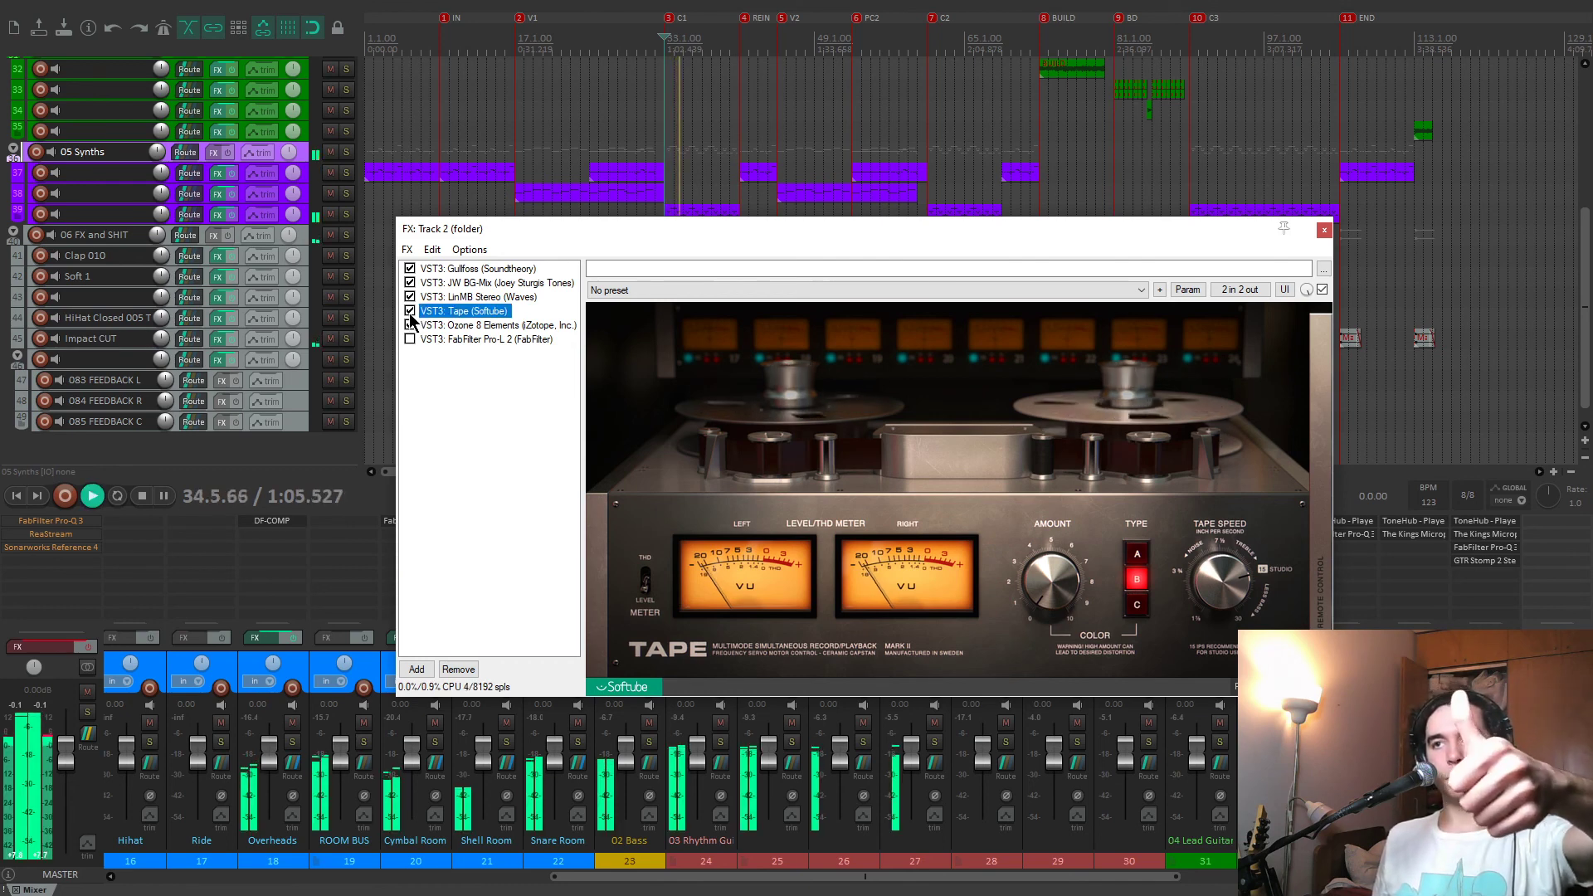
left_click(410, 311)
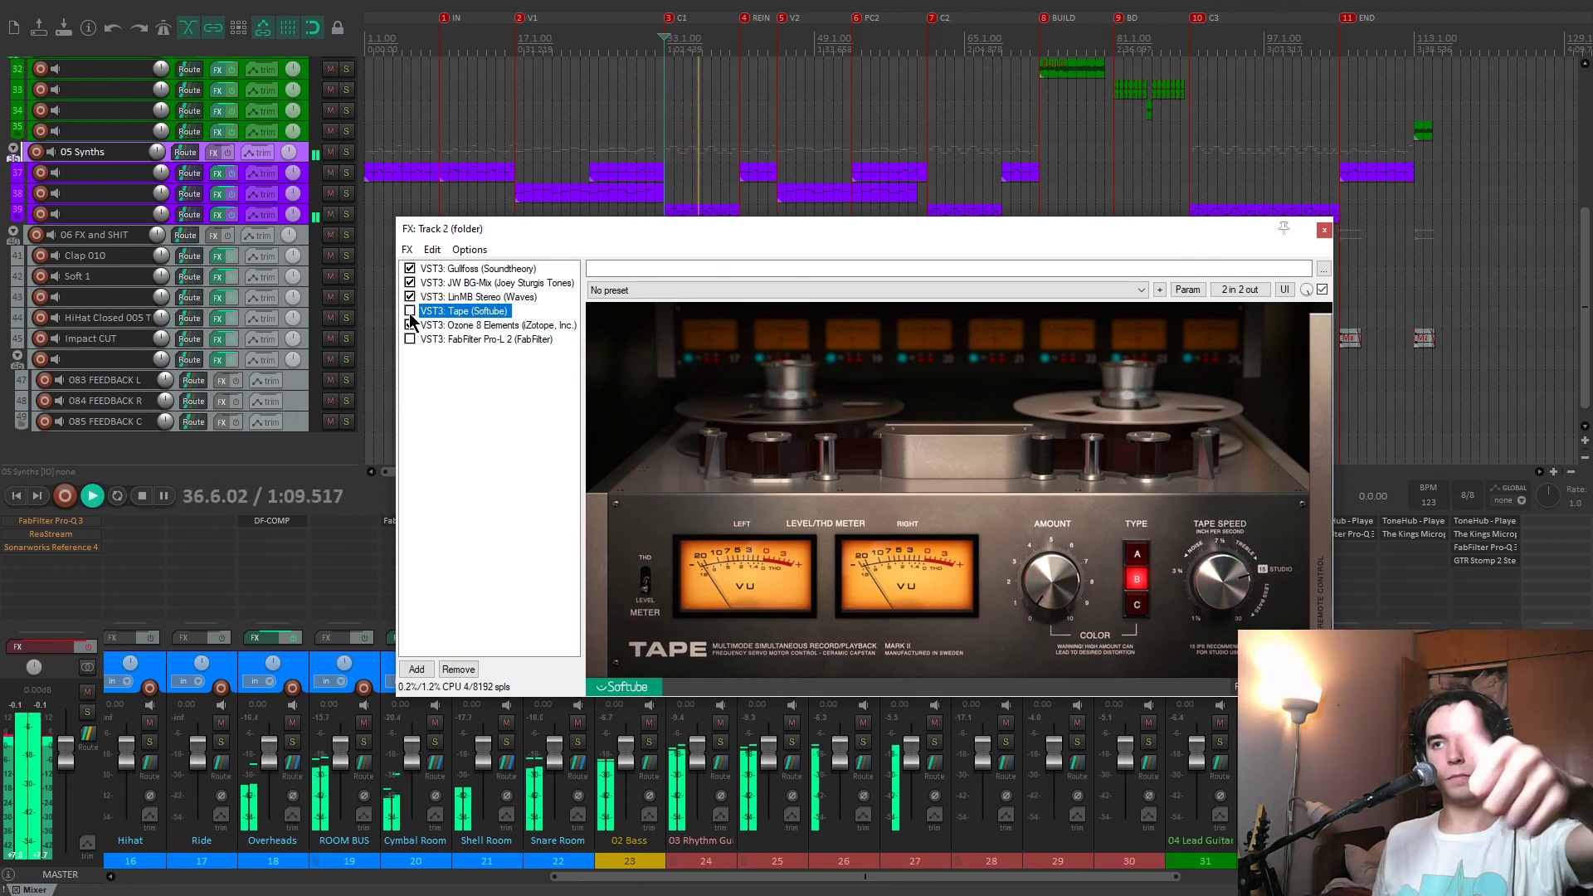
left_click(410, 311)
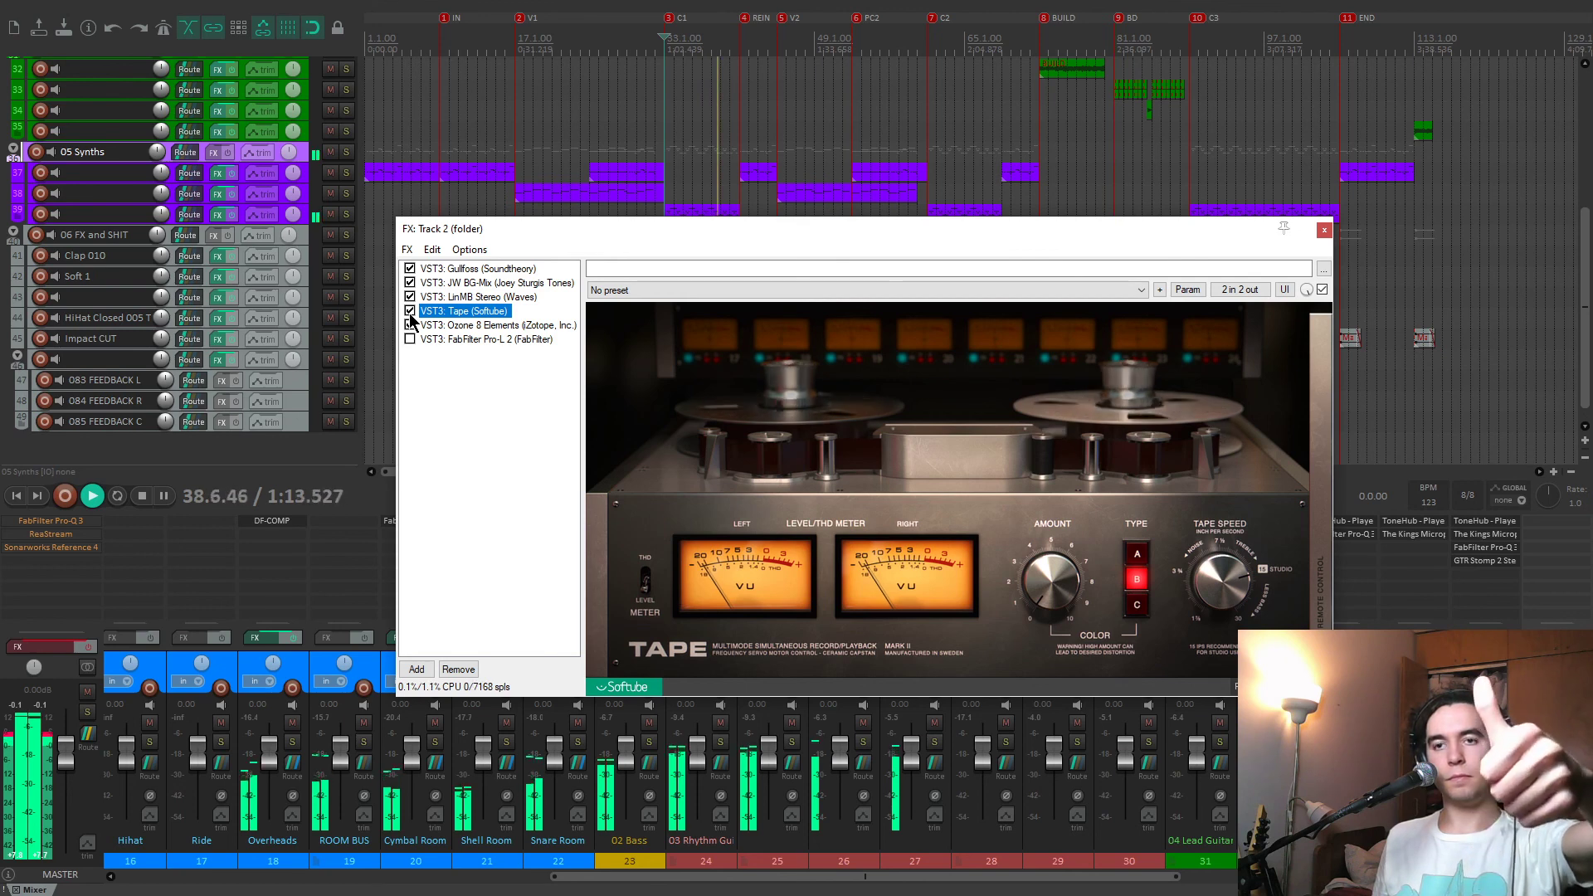
key("space")
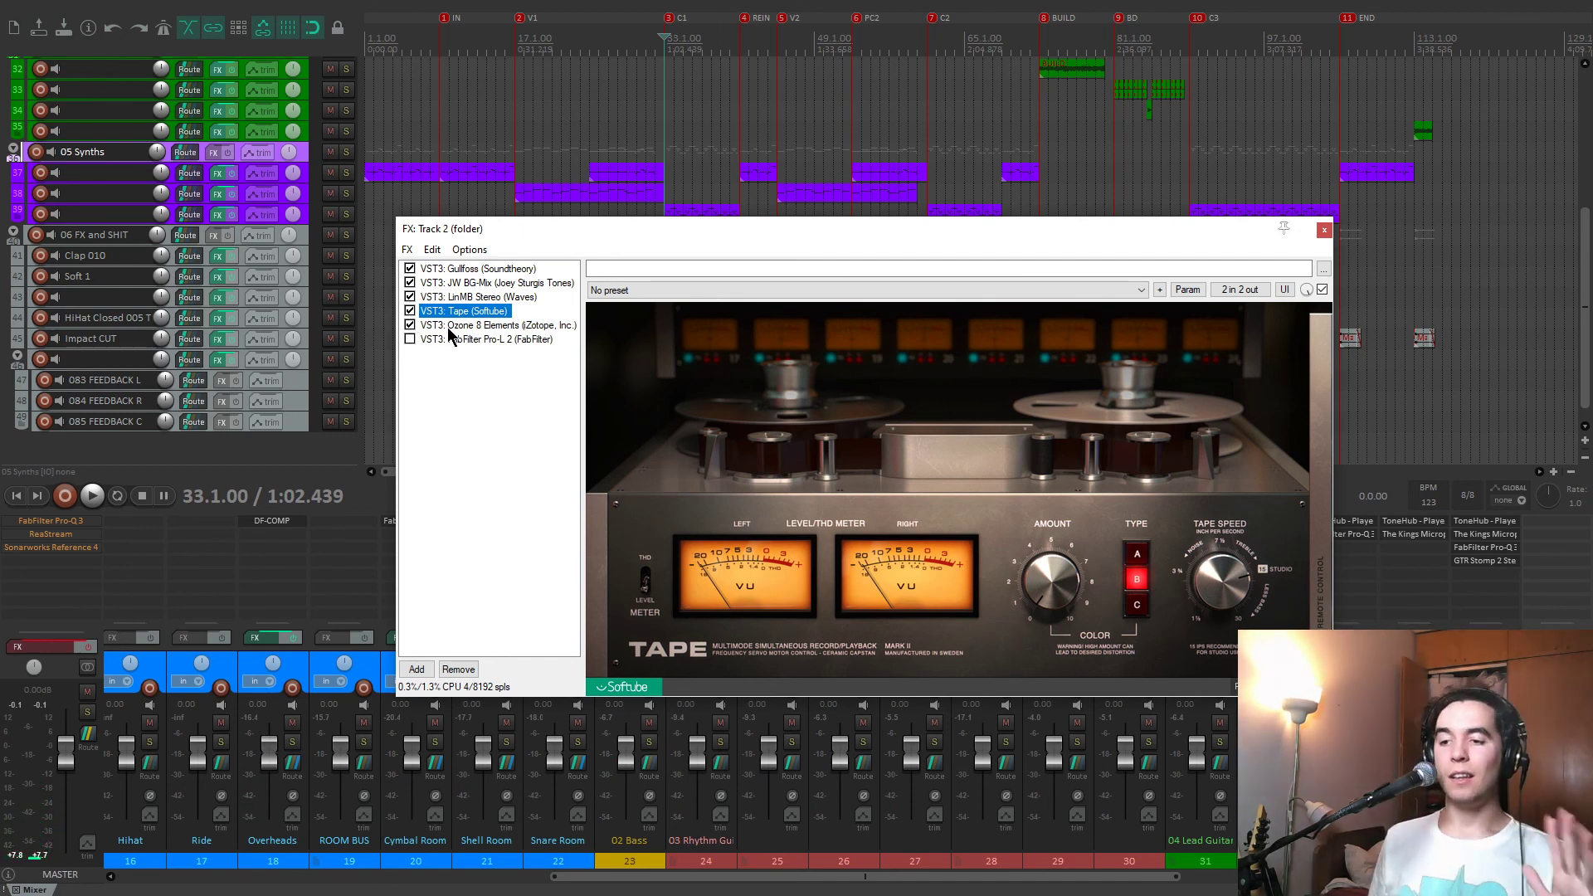
Display Ozone 8 Elements with its Maximizer and place the effects window above the mixer so the whole plug-in is visible.
left_click(449, 325)
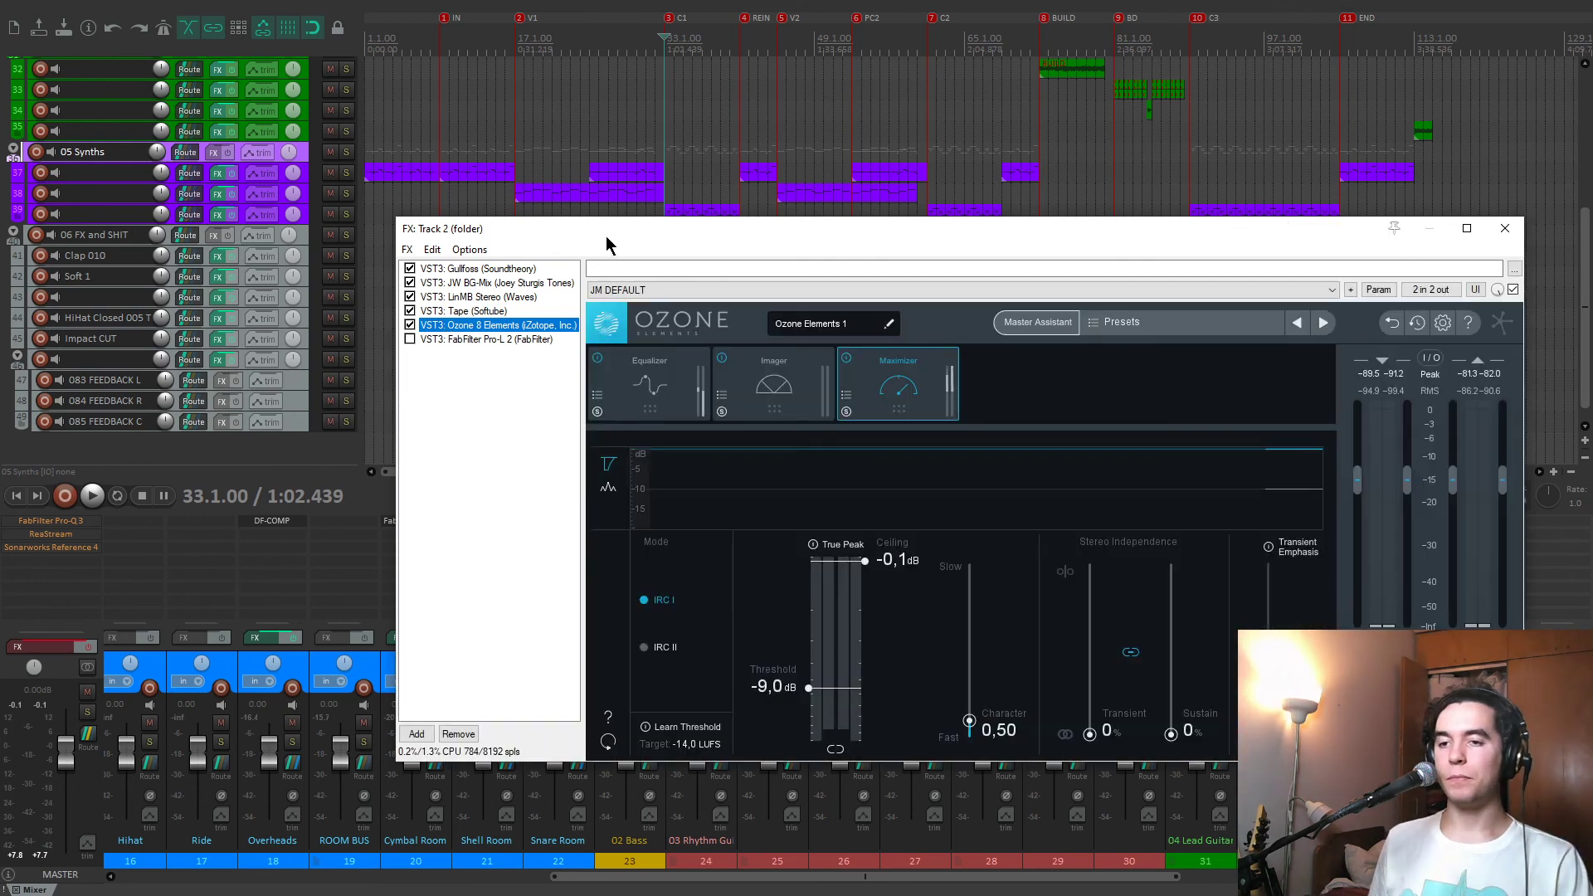
left_click_drag(602, 237, 585, 135)
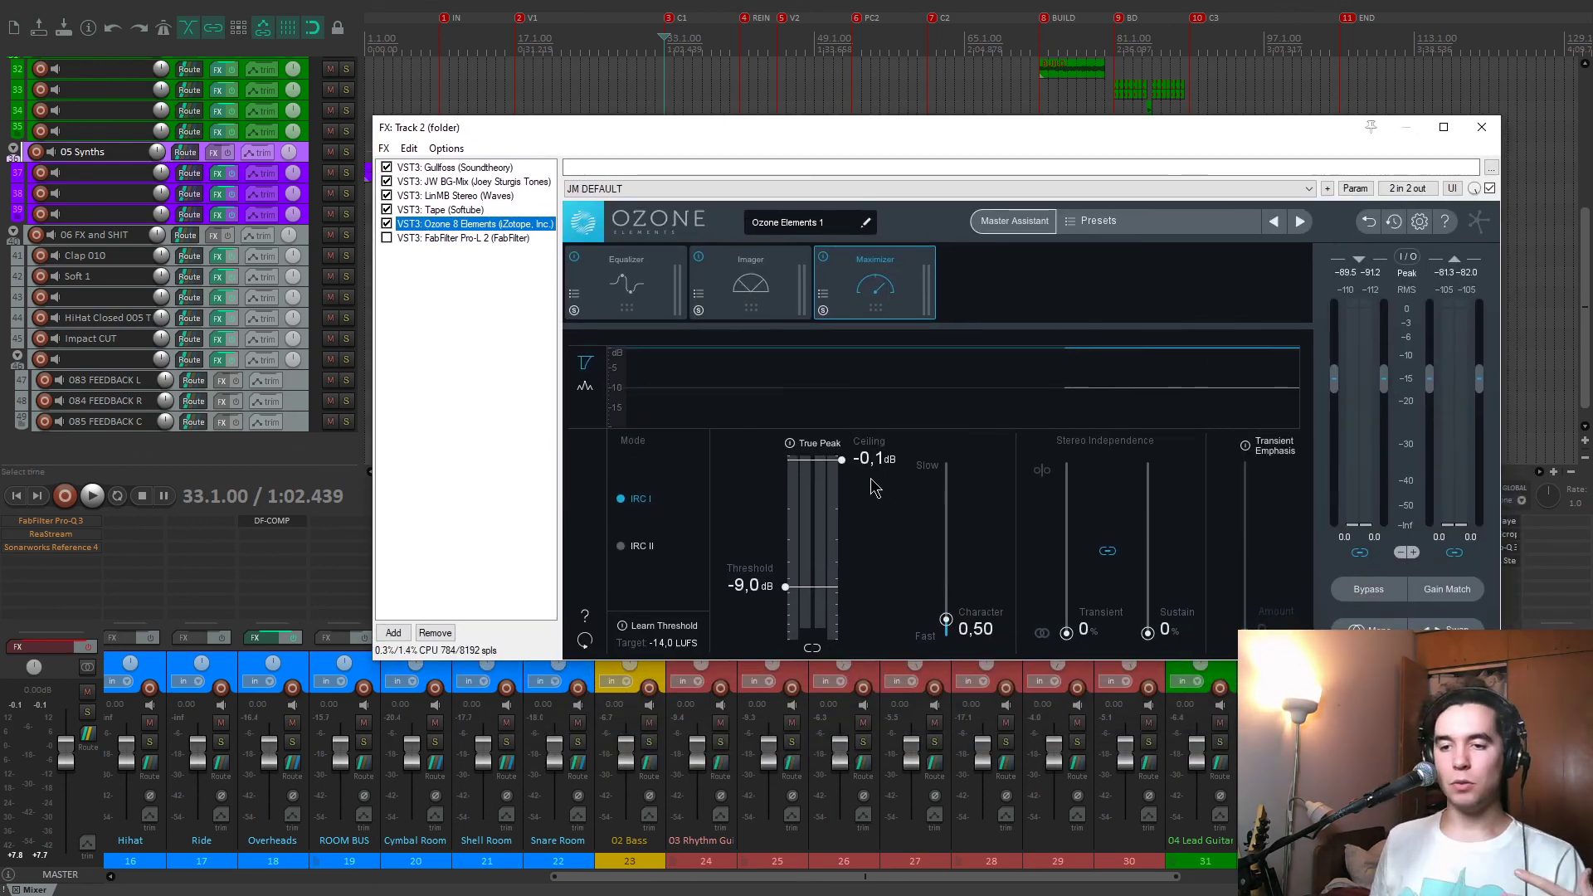
left_click_drag(820, 130, 797, 75)
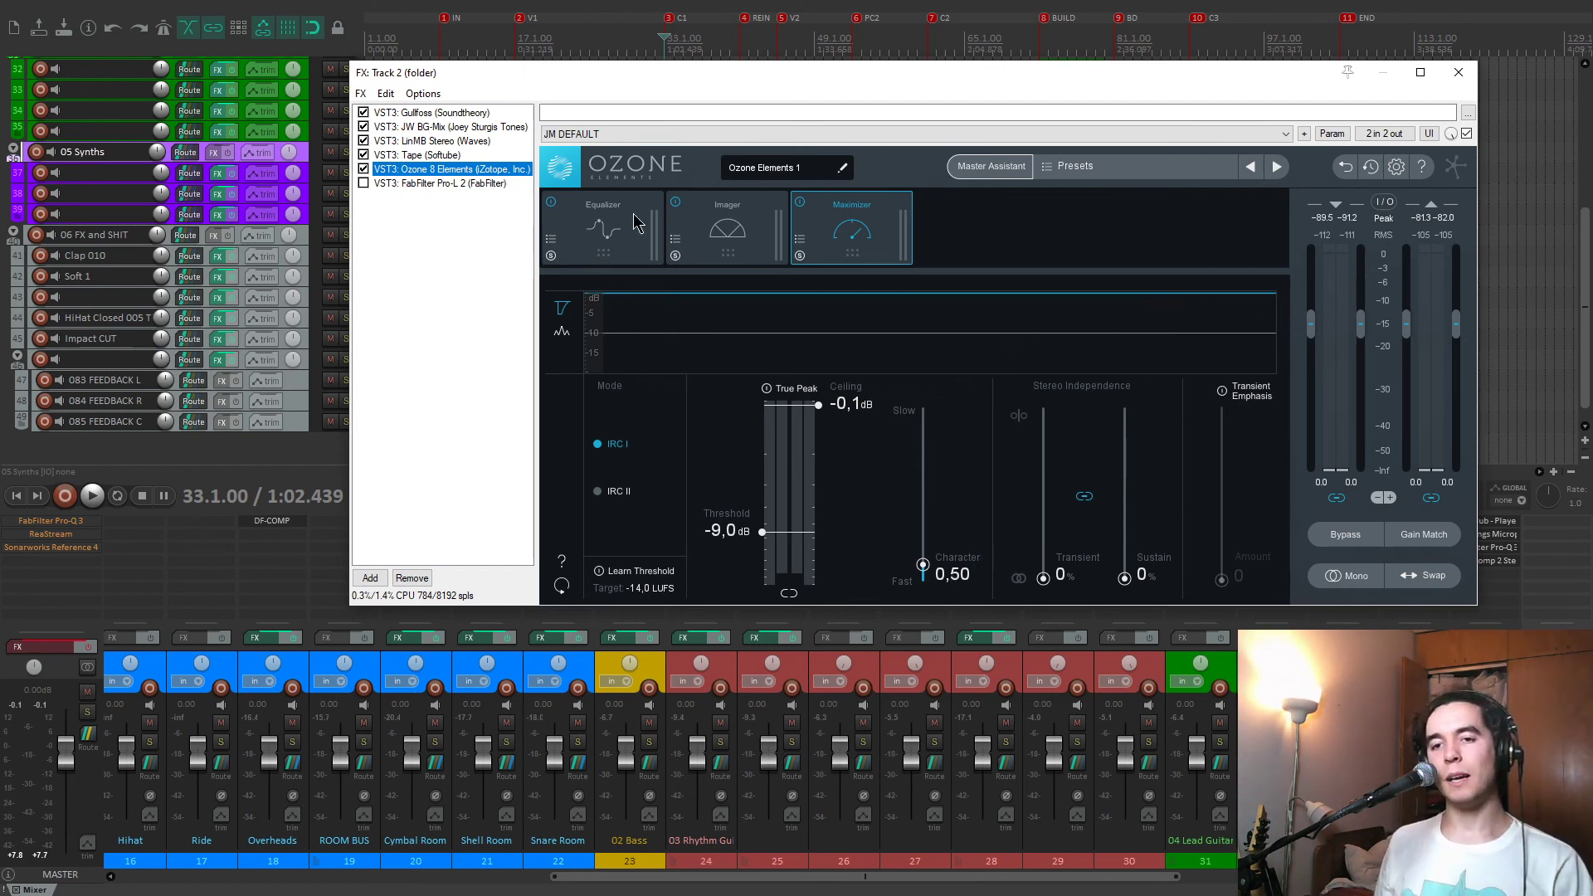
Play from the C1 marker and compare the mix with Ozone 8 Elements off and on, leaving it enabled.
key("space")
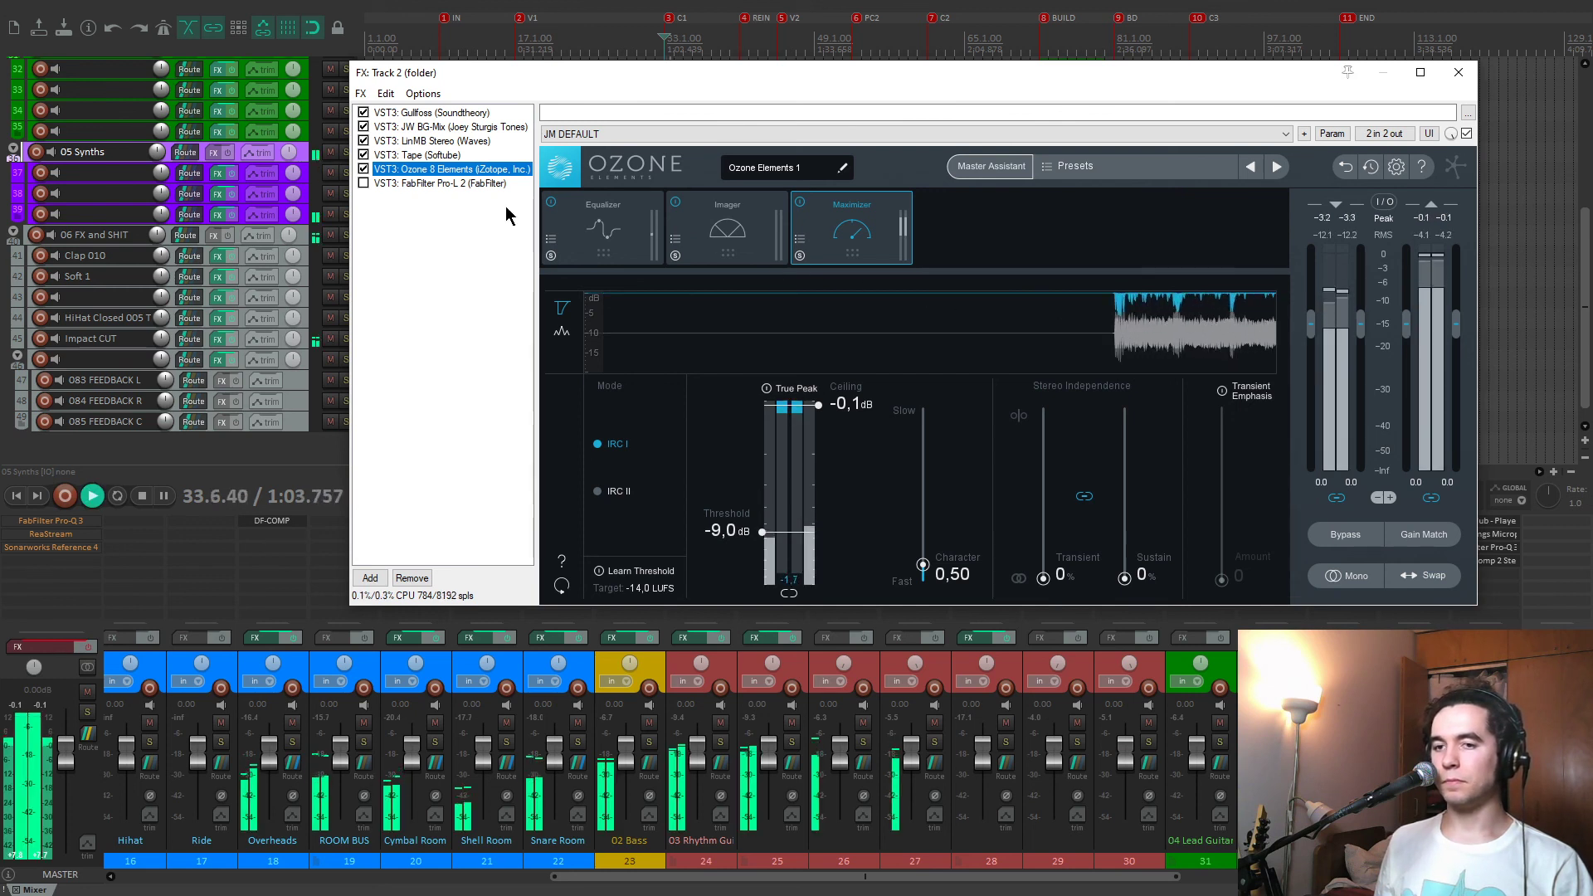
left_click(364, 169)
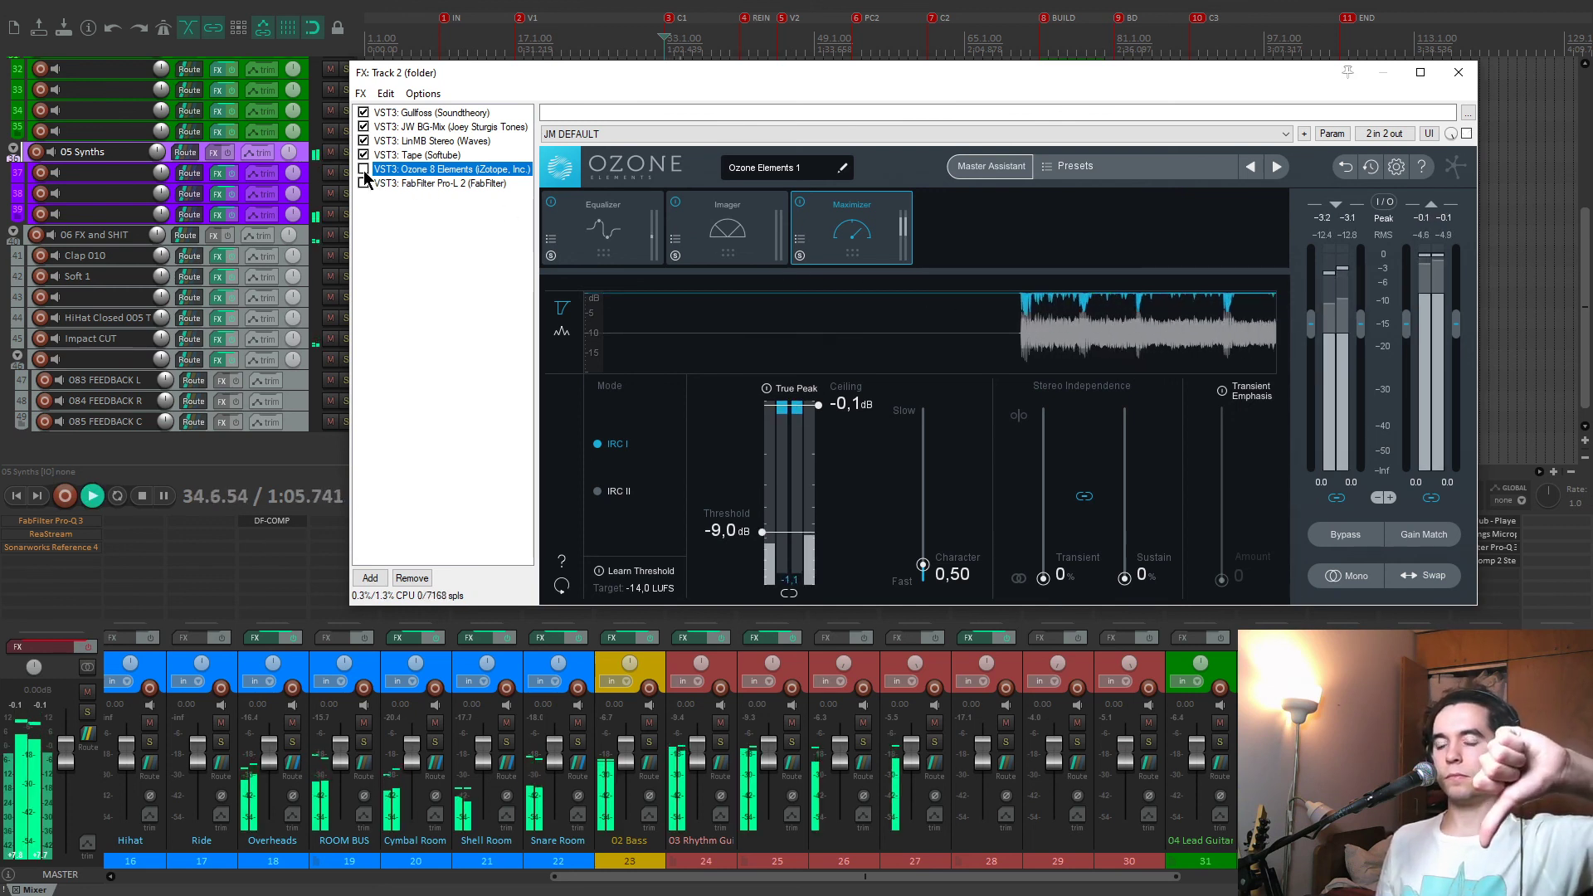
left_click(364, 169)
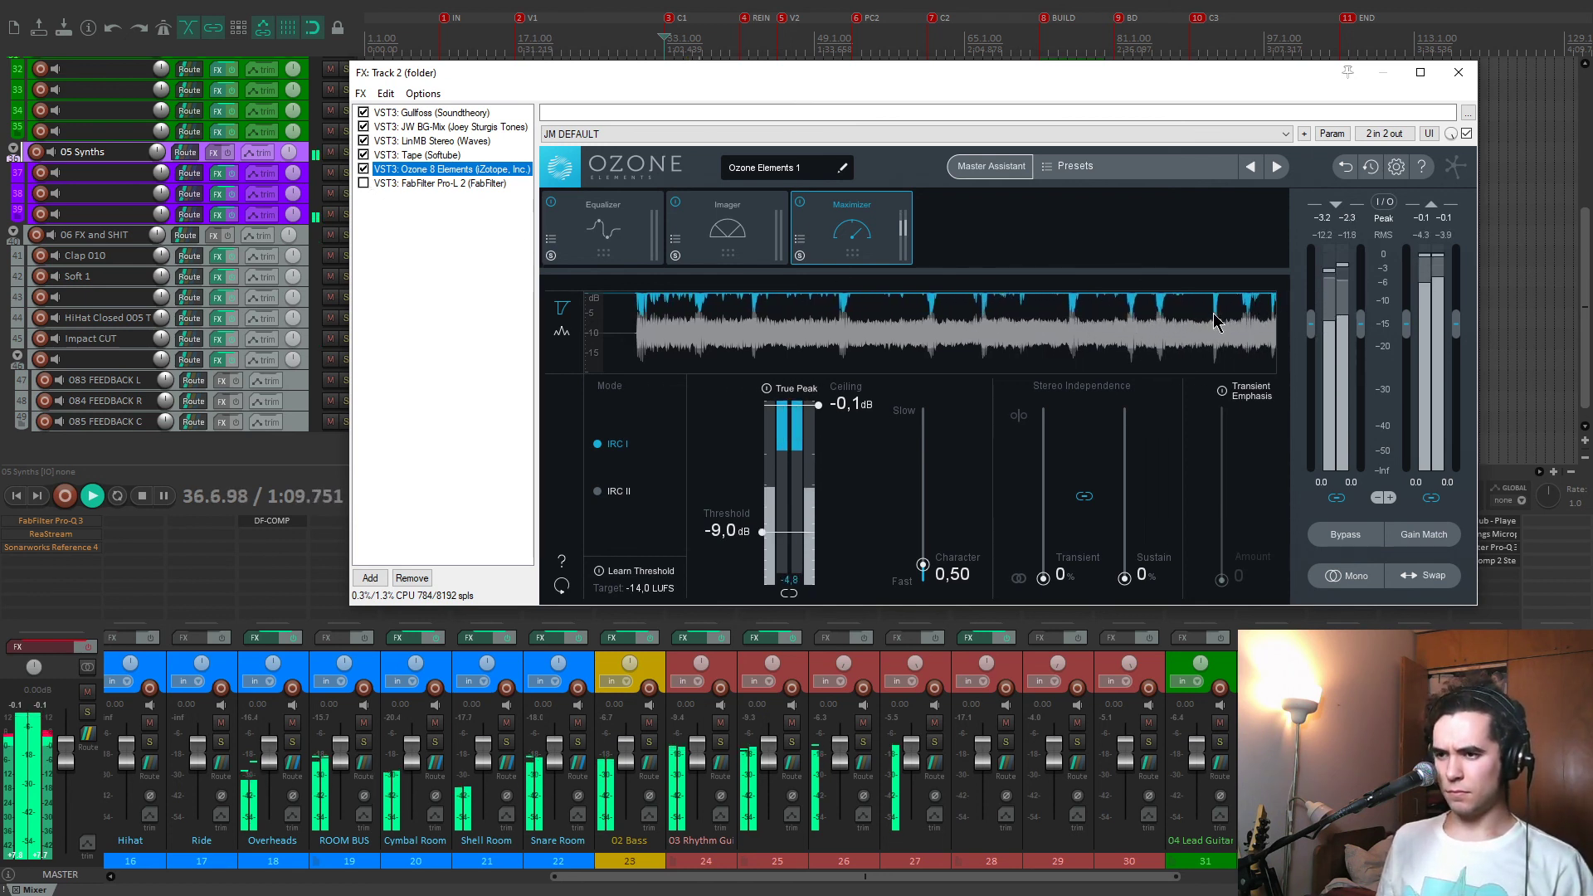
key("space")
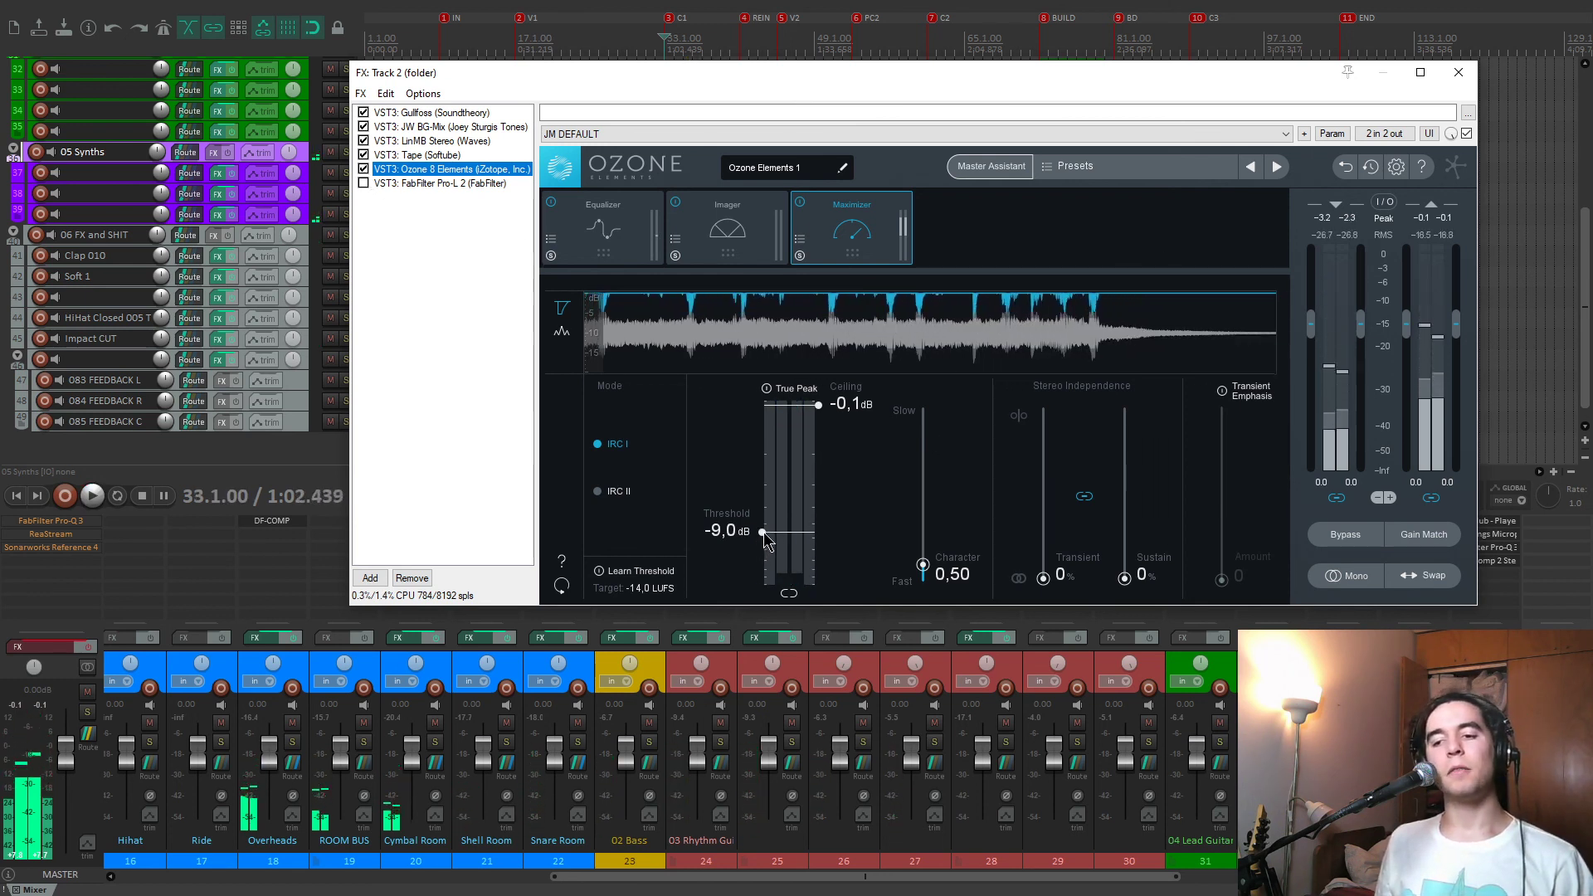
Display and enable FabFilter Pro-L 2, reposition its window, and watch its limiting during playback from the C1 marker.
left_click(457, 185)
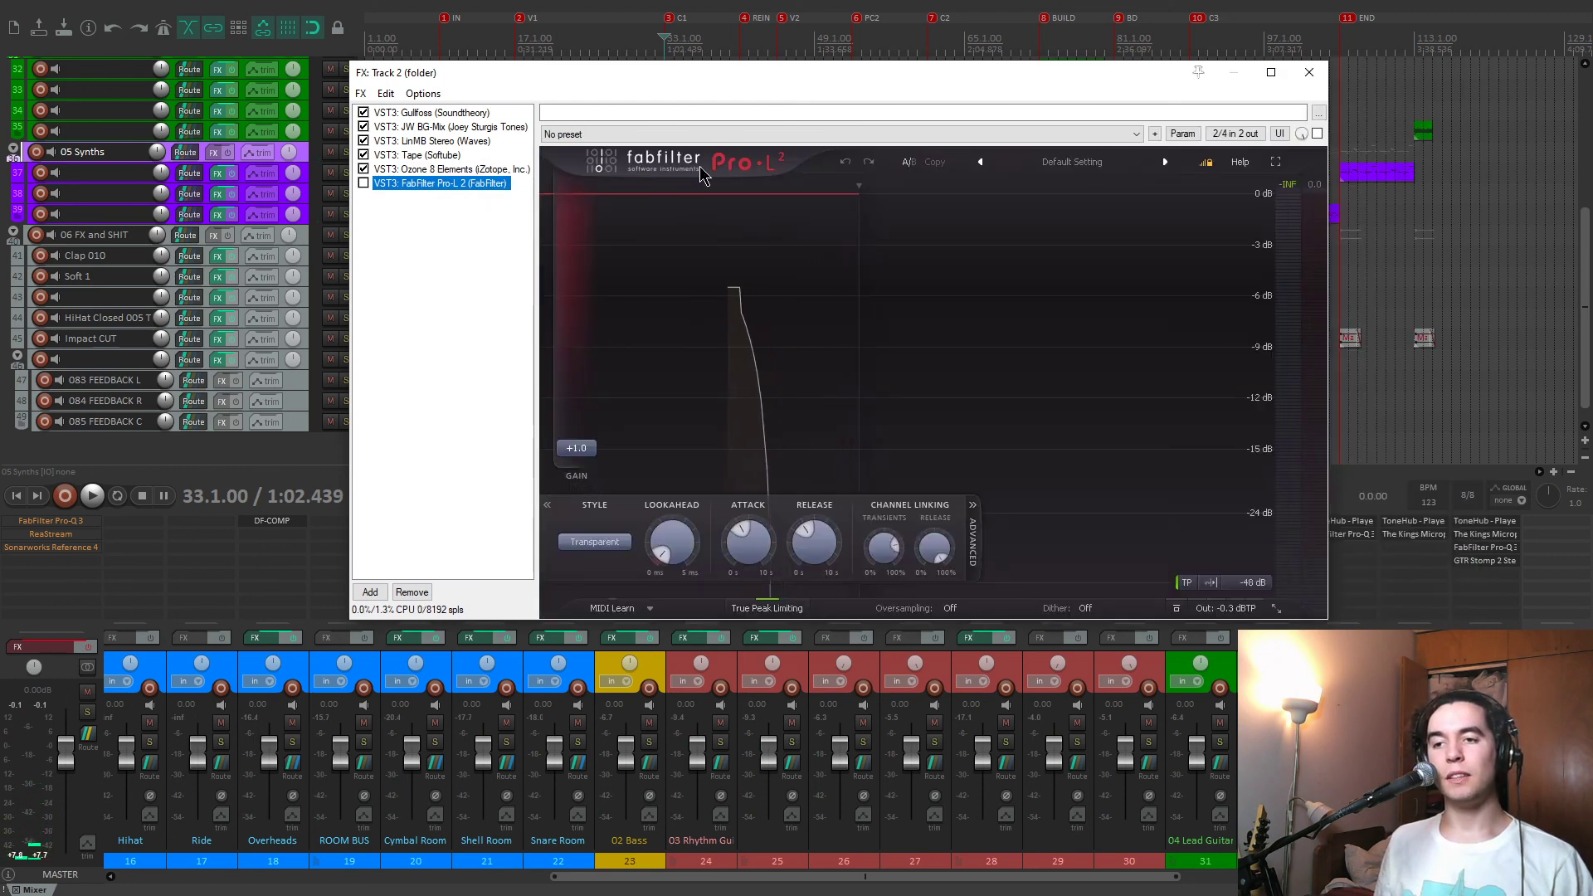
left_click(364, 183)
left_click_drag(490, 73, 527, 86)
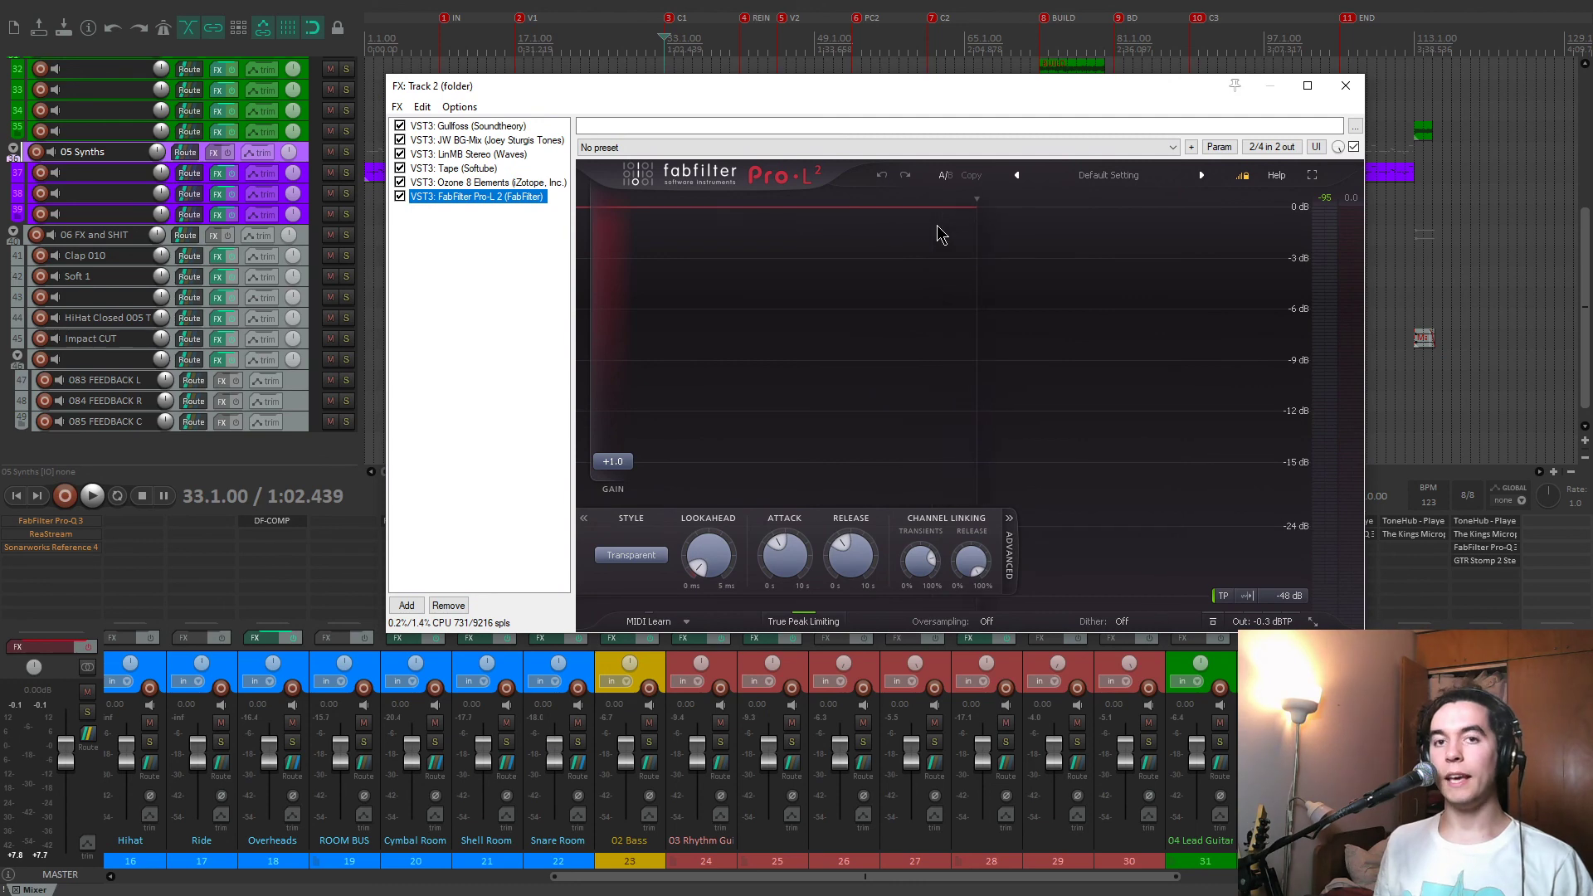
key("space")
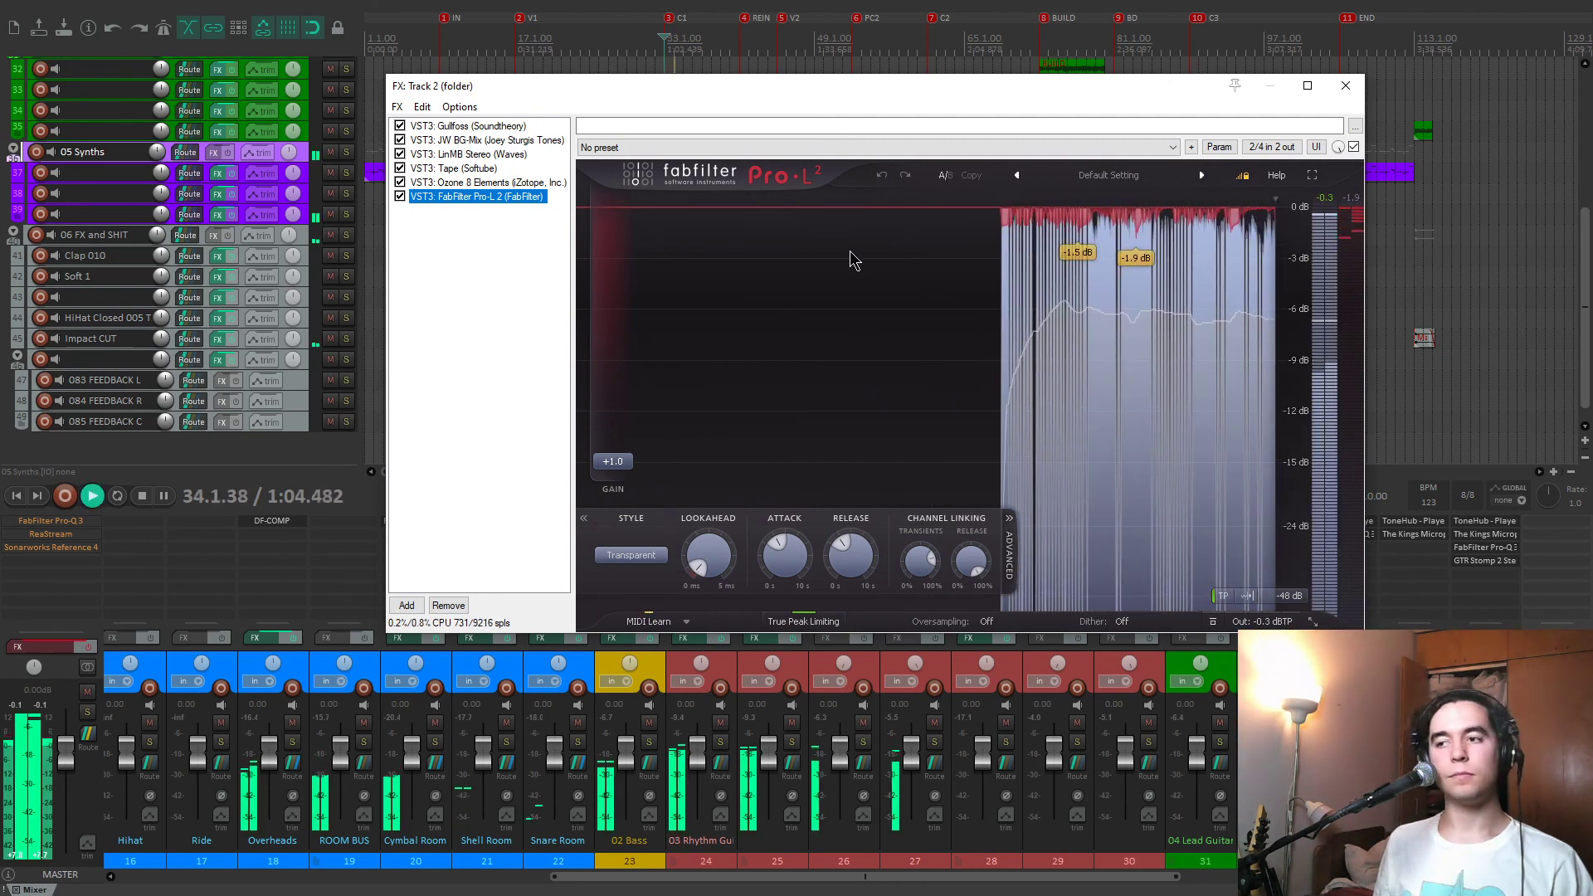
key("space")
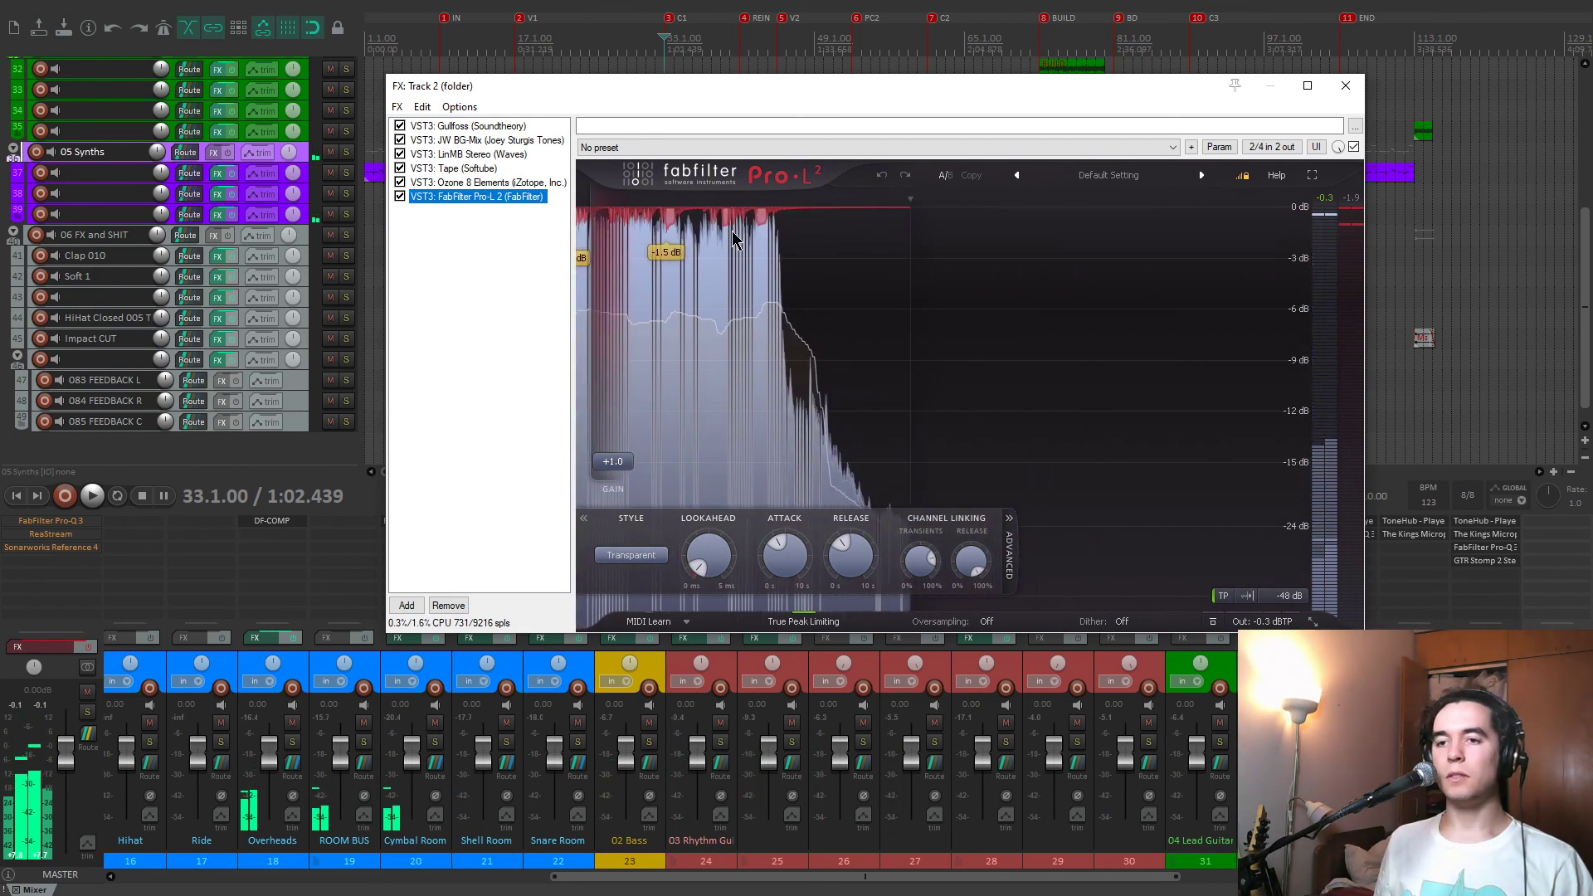
Disable FabFilter Pro-L 2, close the track 2 folder's effects window, and return to the upper tracks of the arrangement.
left_click(400, 196)
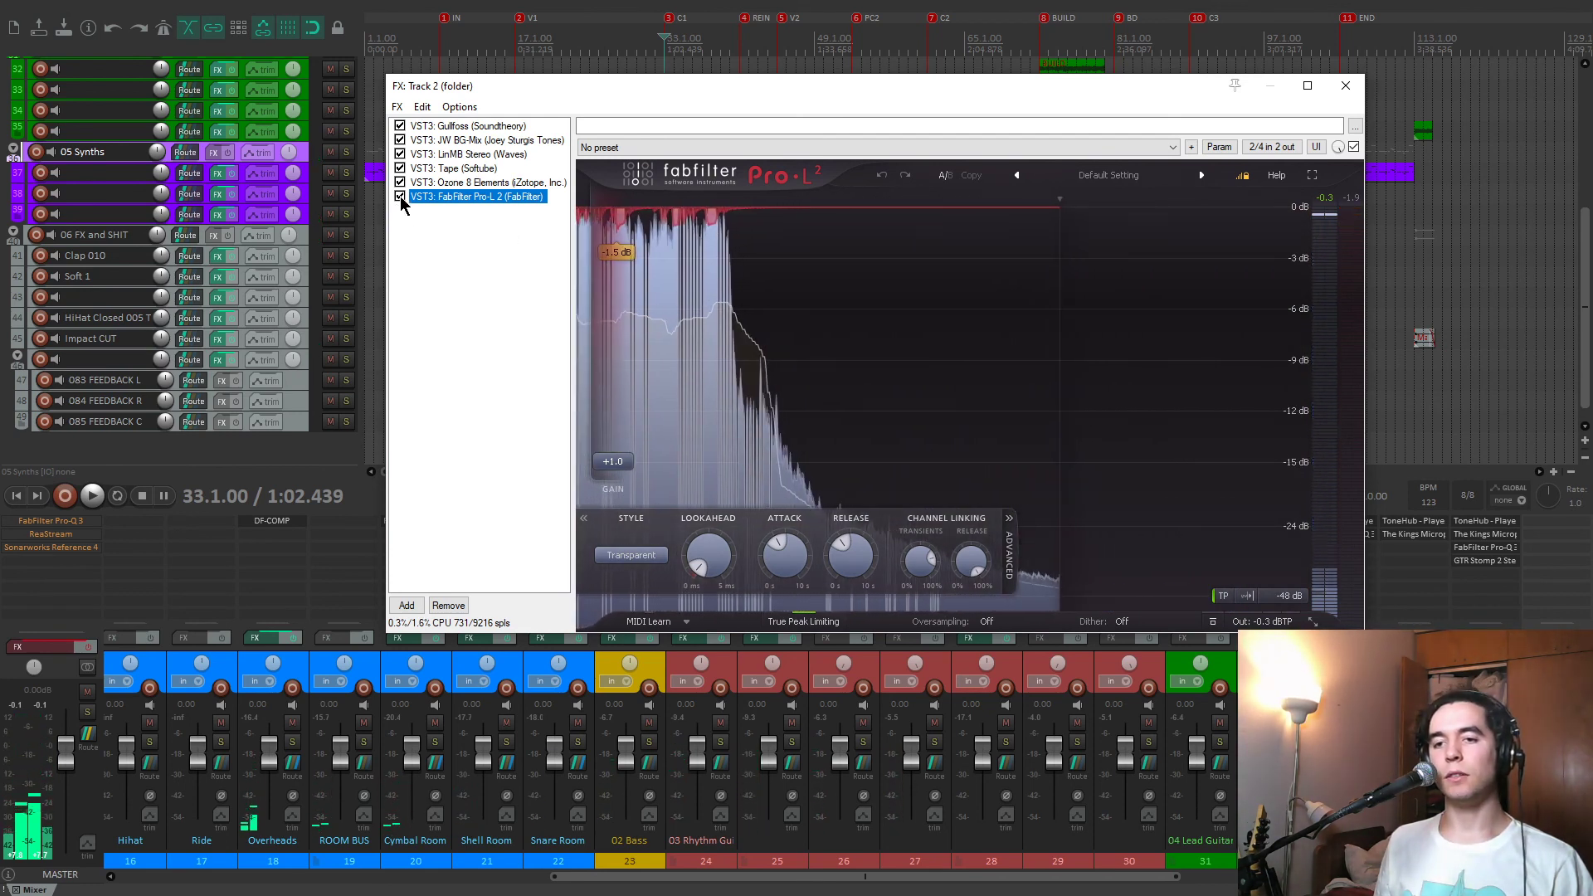
left_click(1346, 85)
scroll(135, 225, "up", 5)
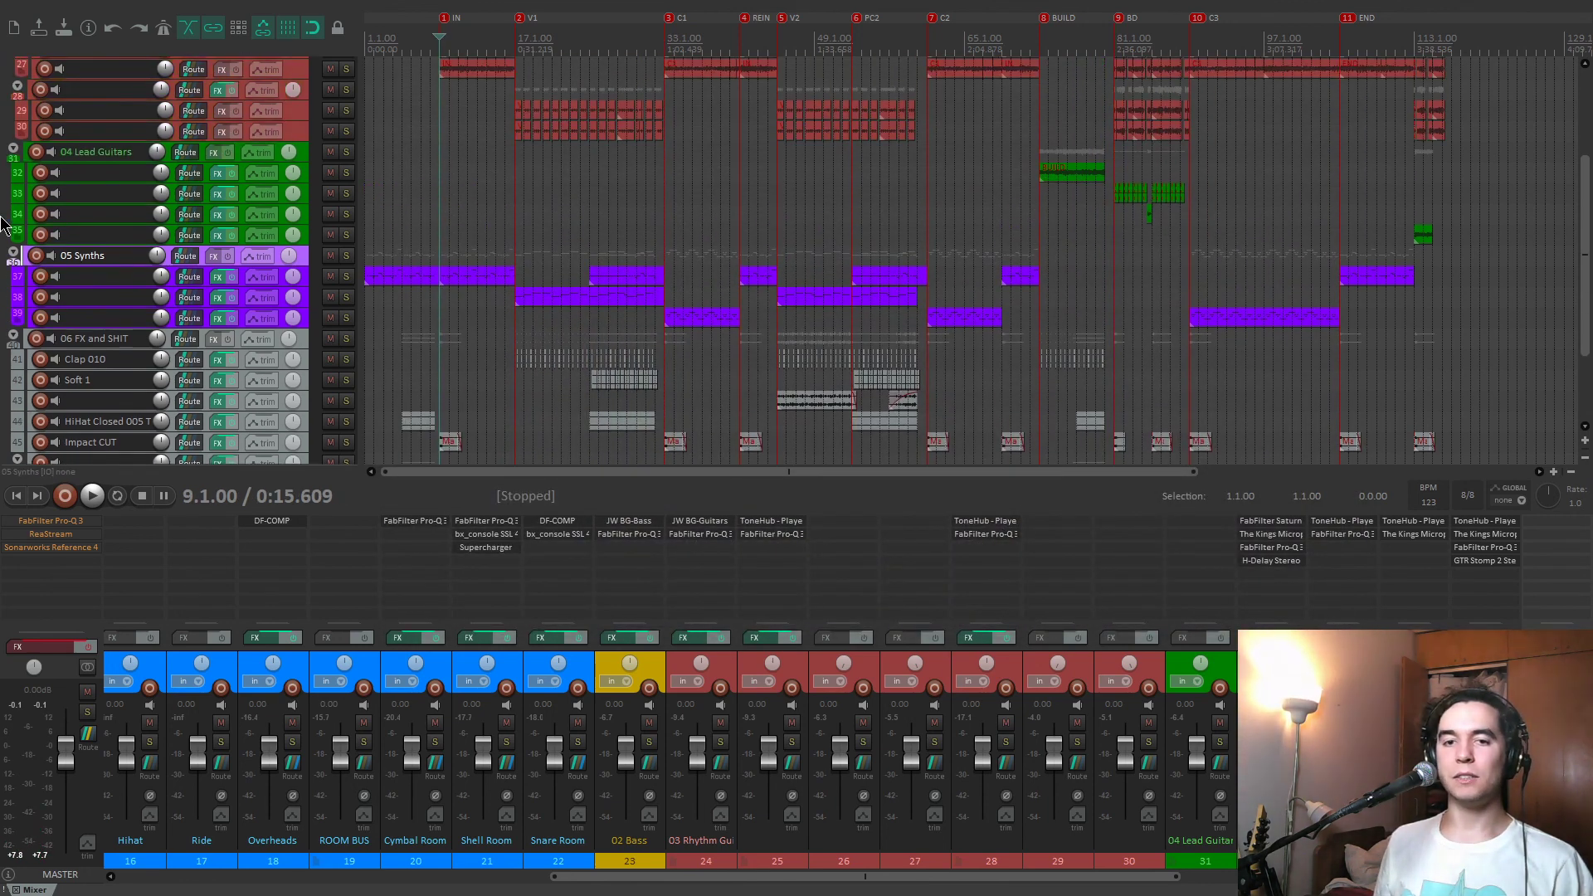
scroll(537, 379, "up", 2)
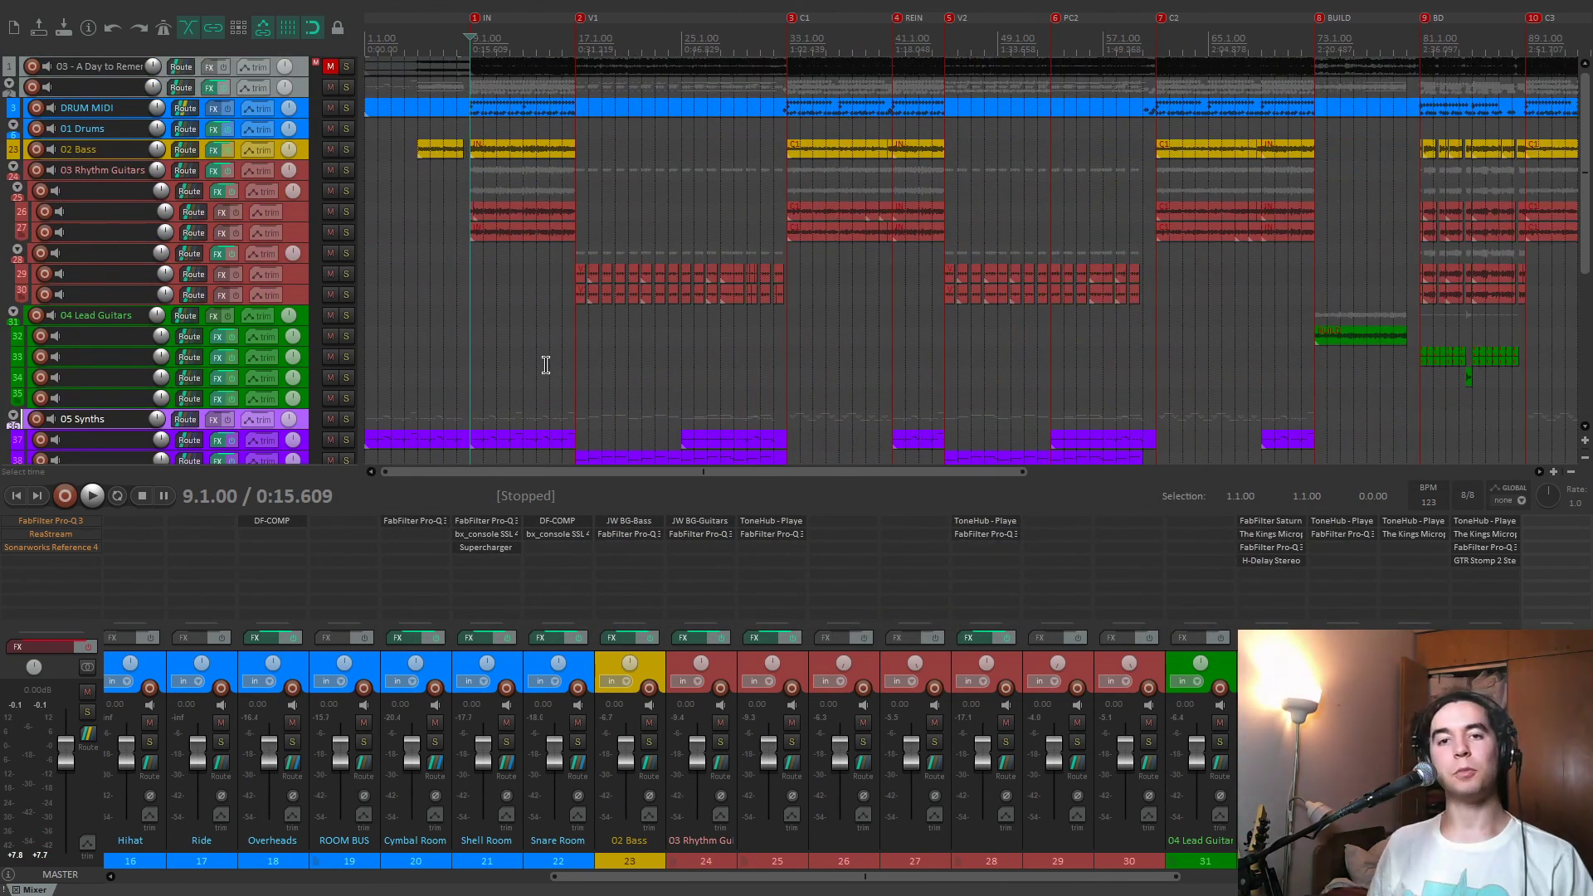